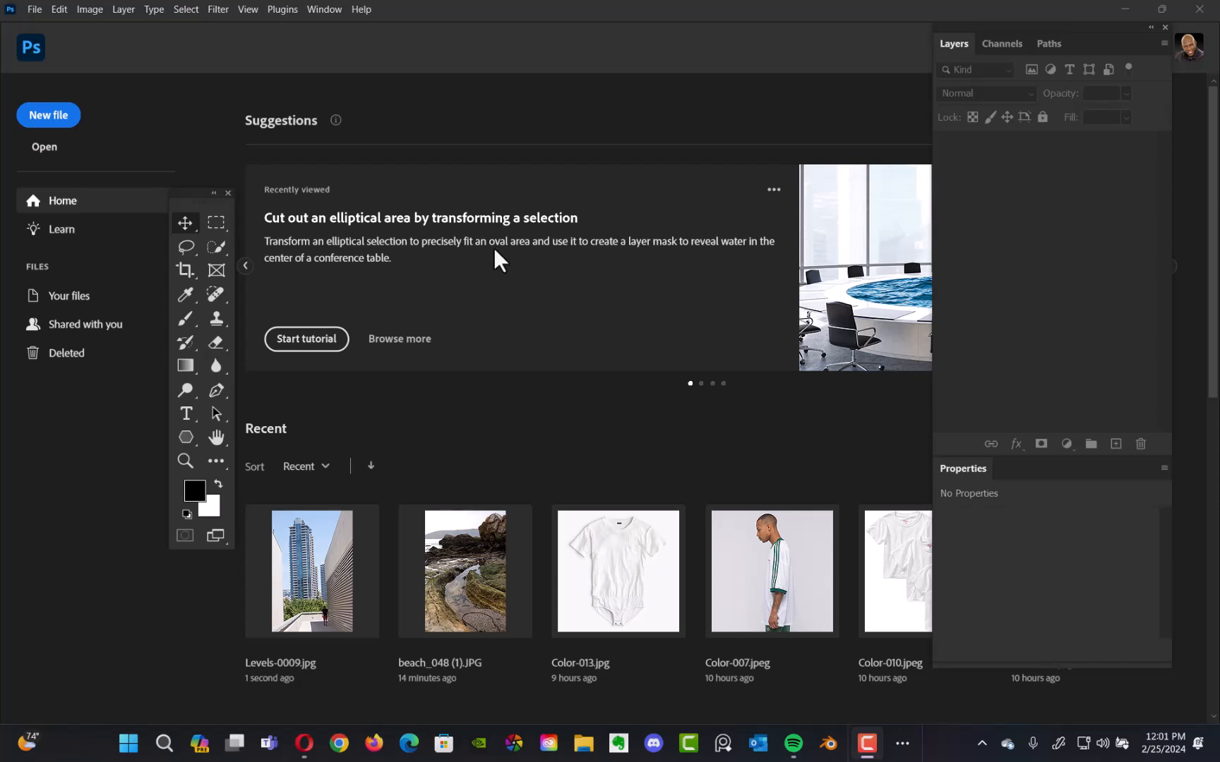
# Switch to the Opera browser and view the Adobe, Bay Photo and Studio Arts home pages, returning to Adobe's.
pyautogui.hotkey('alt', 'Tab')
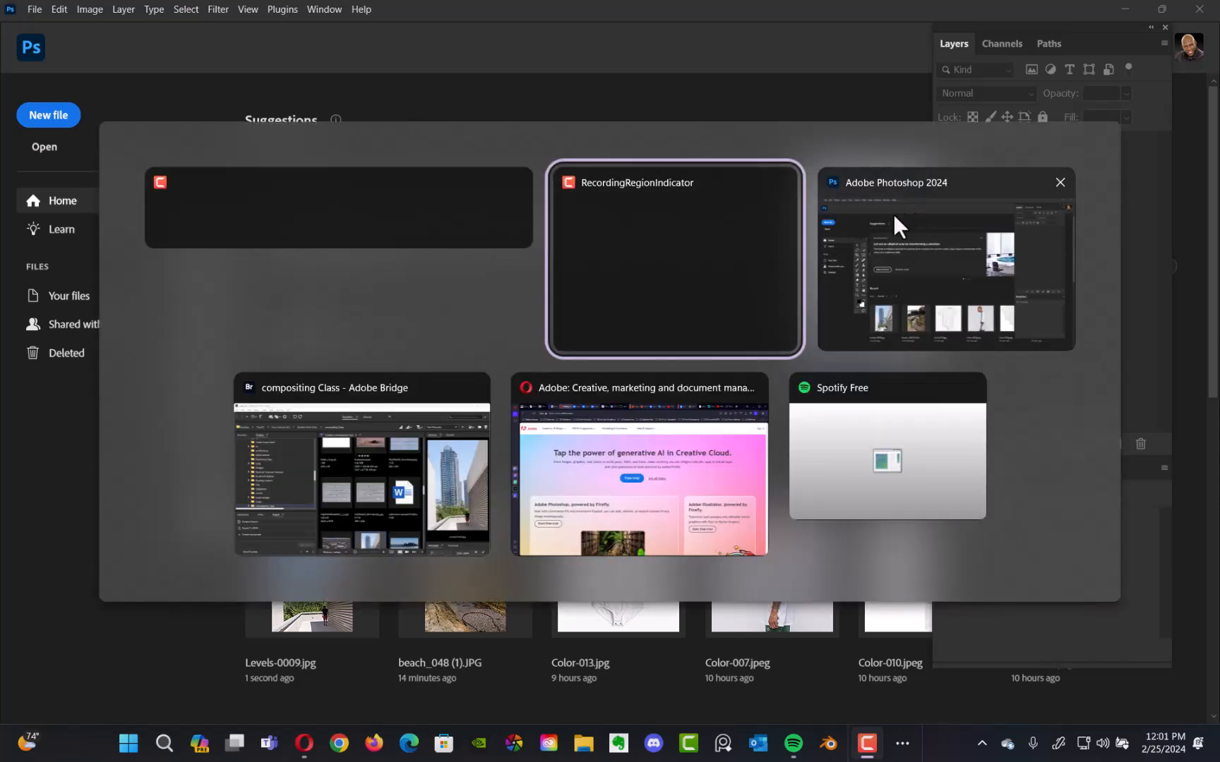
pyautogui.click(712, 485)
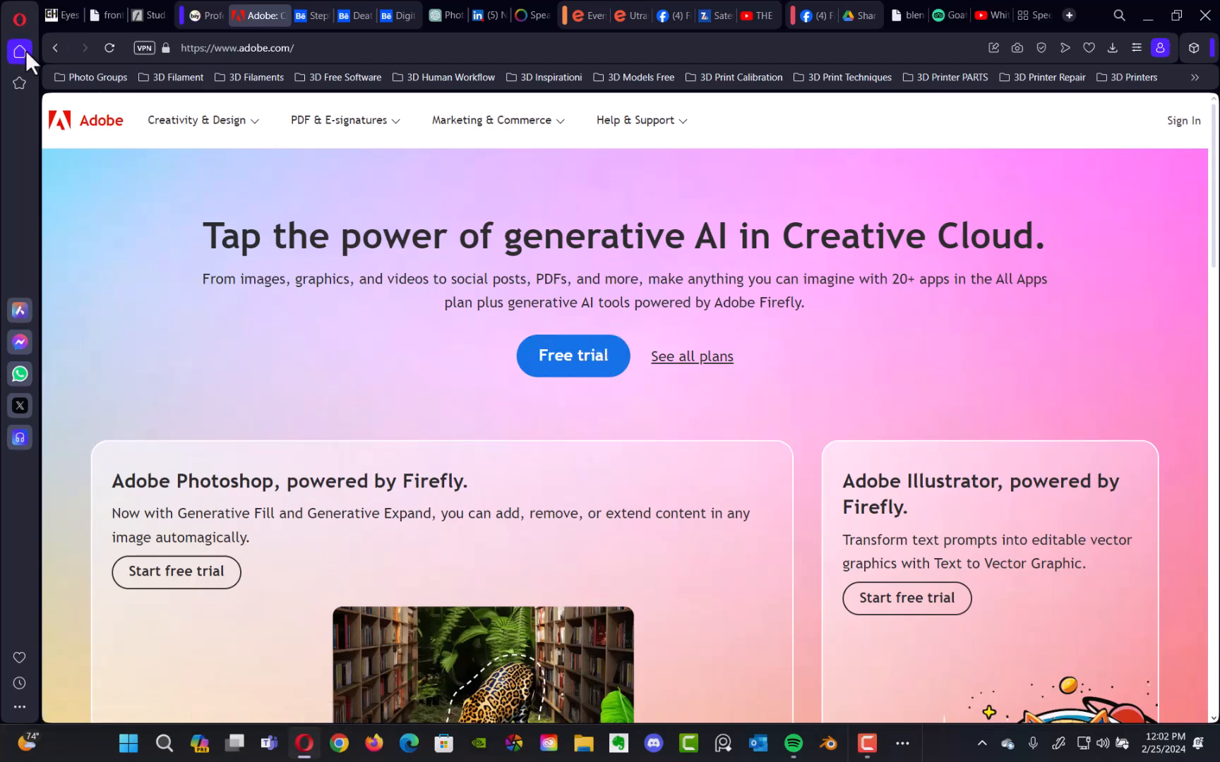
pyautogui.click(207, 15)
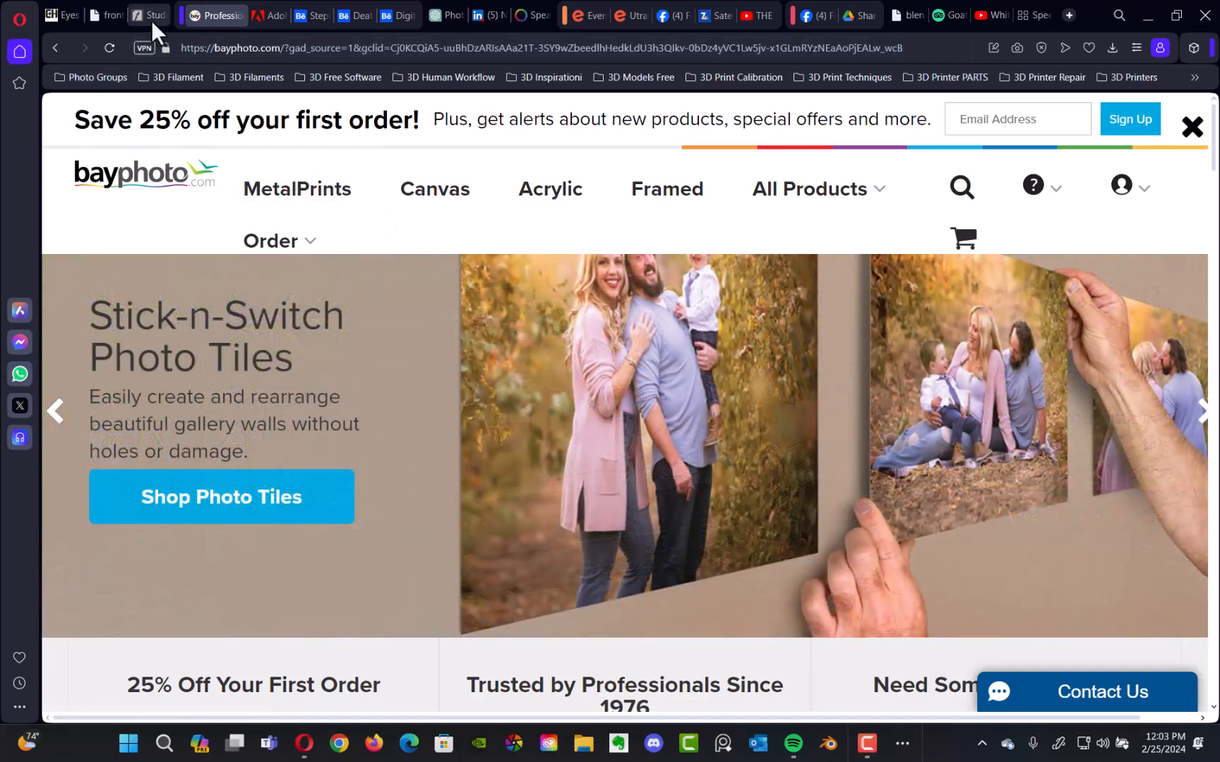
pyautogui.moveTo(152, 21)
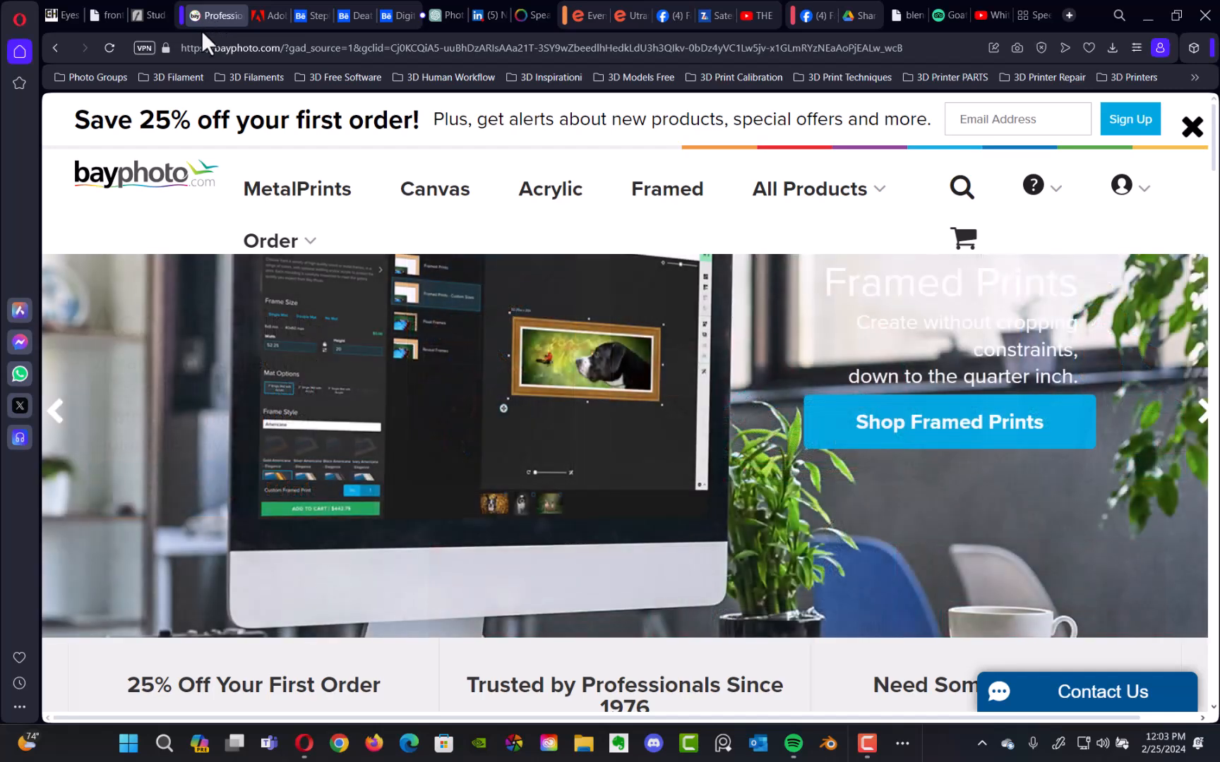
pyautogui.click(154, 16)
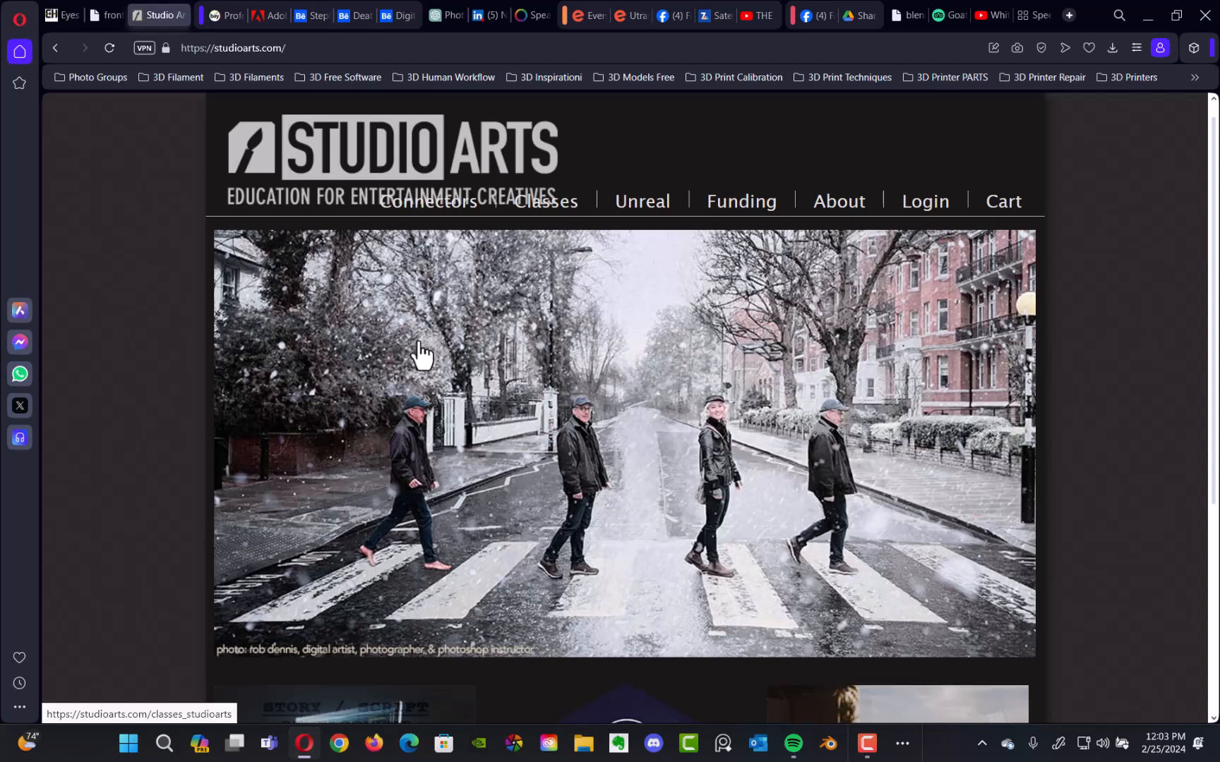
pyautogui.click(269, 15)
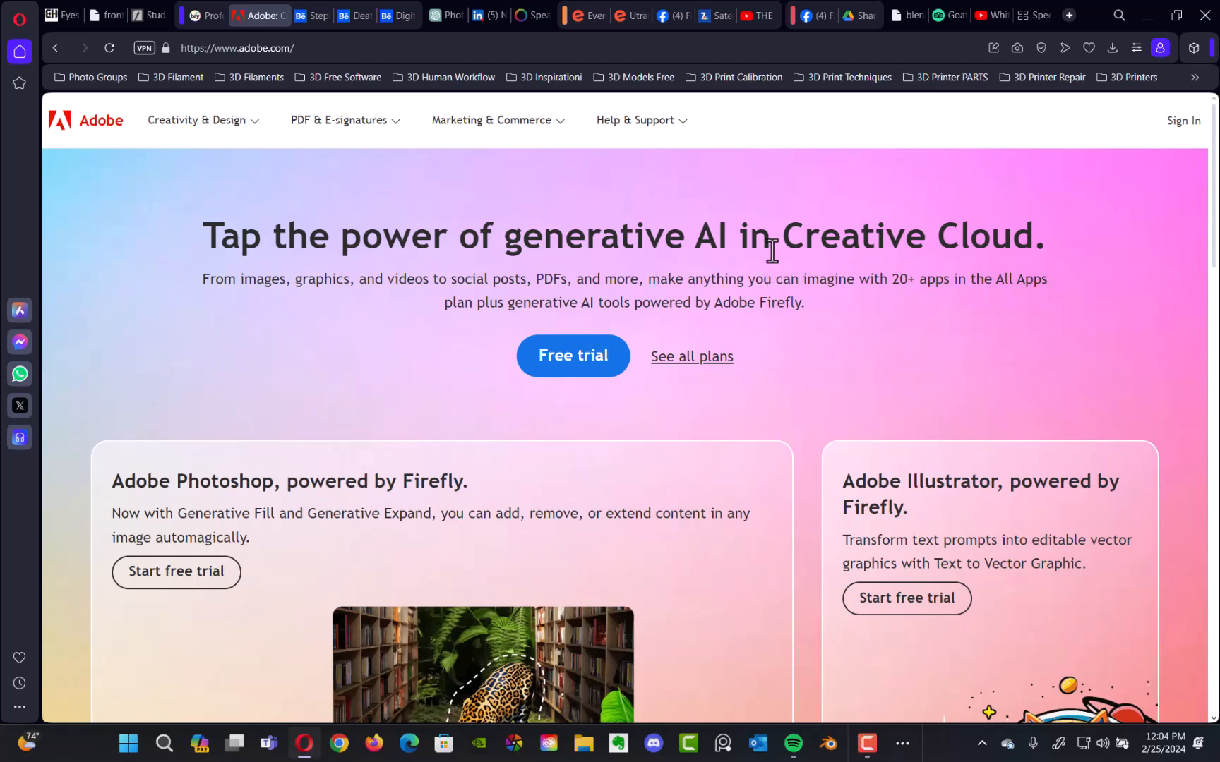
# Open the artist's Behance profile, highlight the profile name in its web address and look through the work grid.
pyautogui.click(309, 15)
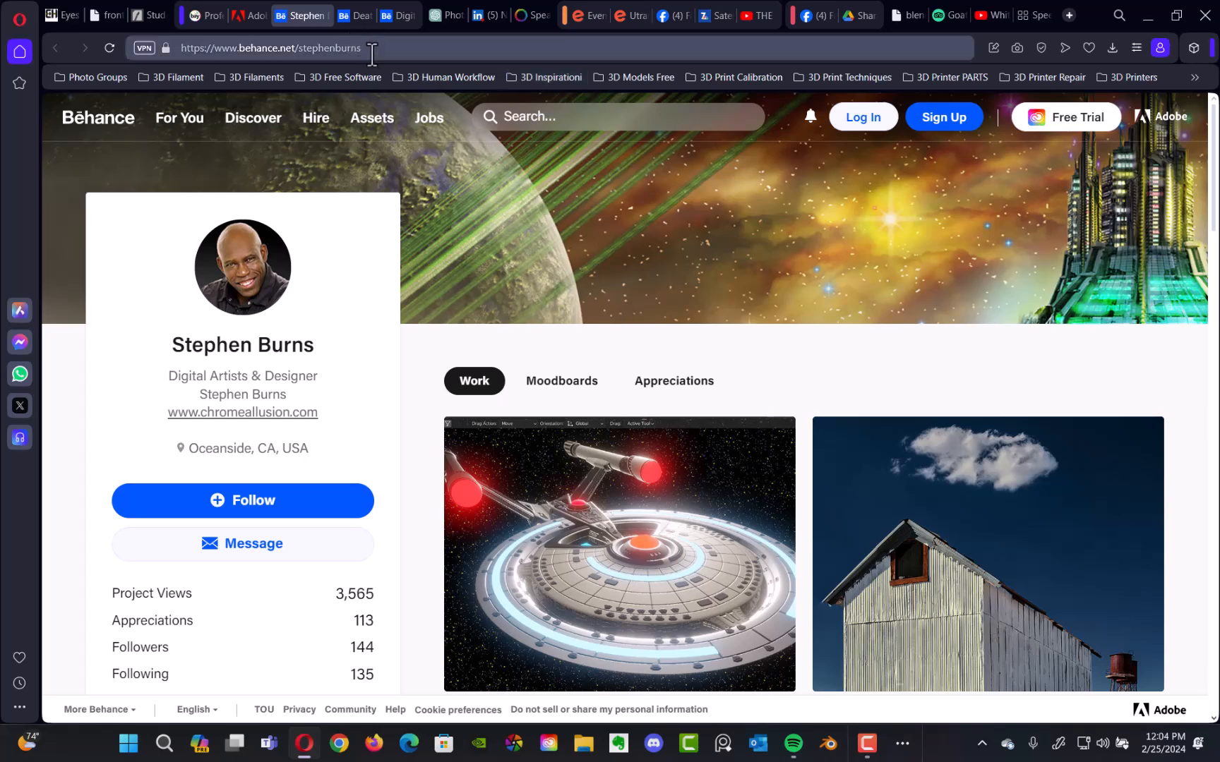
pyautogui.moveTo(365, 48); pyautogui.dragTo(297, 48)
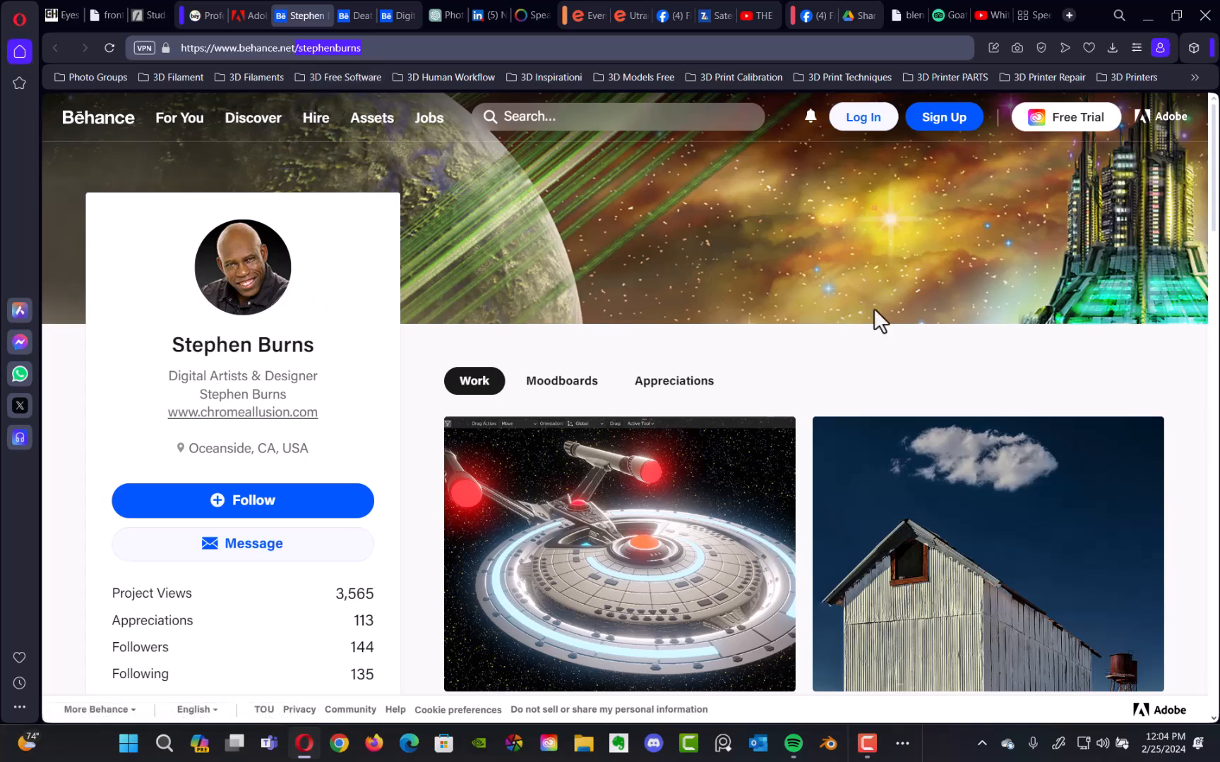
pyautogui.moveTo(1213, 157); pyautogui.dragTo(1142, 514)
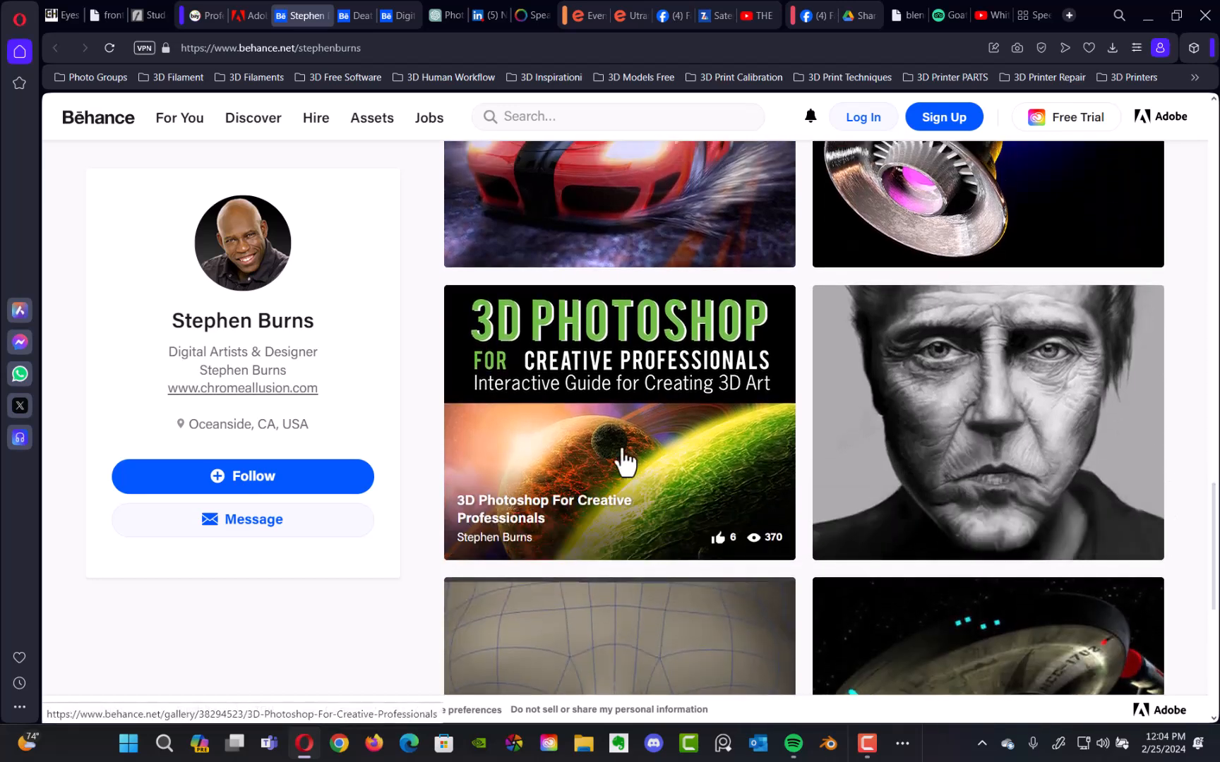
# Open the 3D Photoshop For Creative Professionals project and view its images full size through to the camouflage binoculars.
pyautogui.click(622, 413)
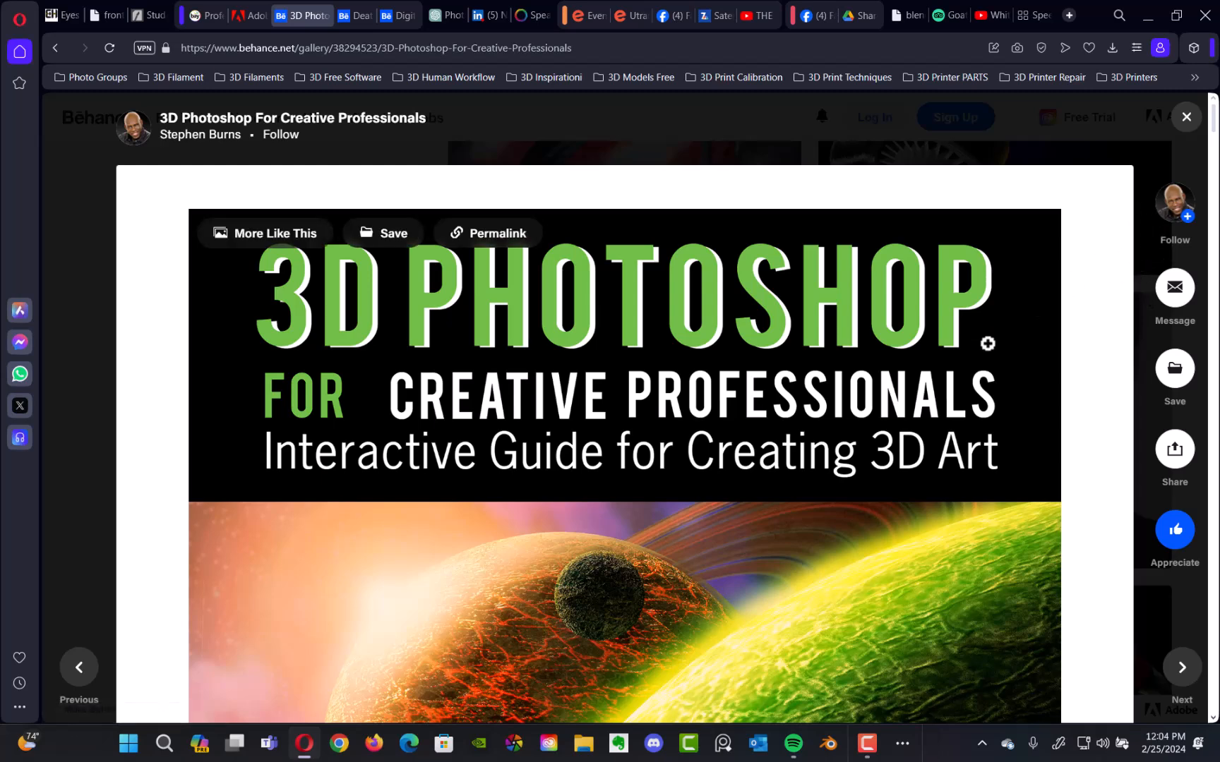
pyautogui.click(985, 346)
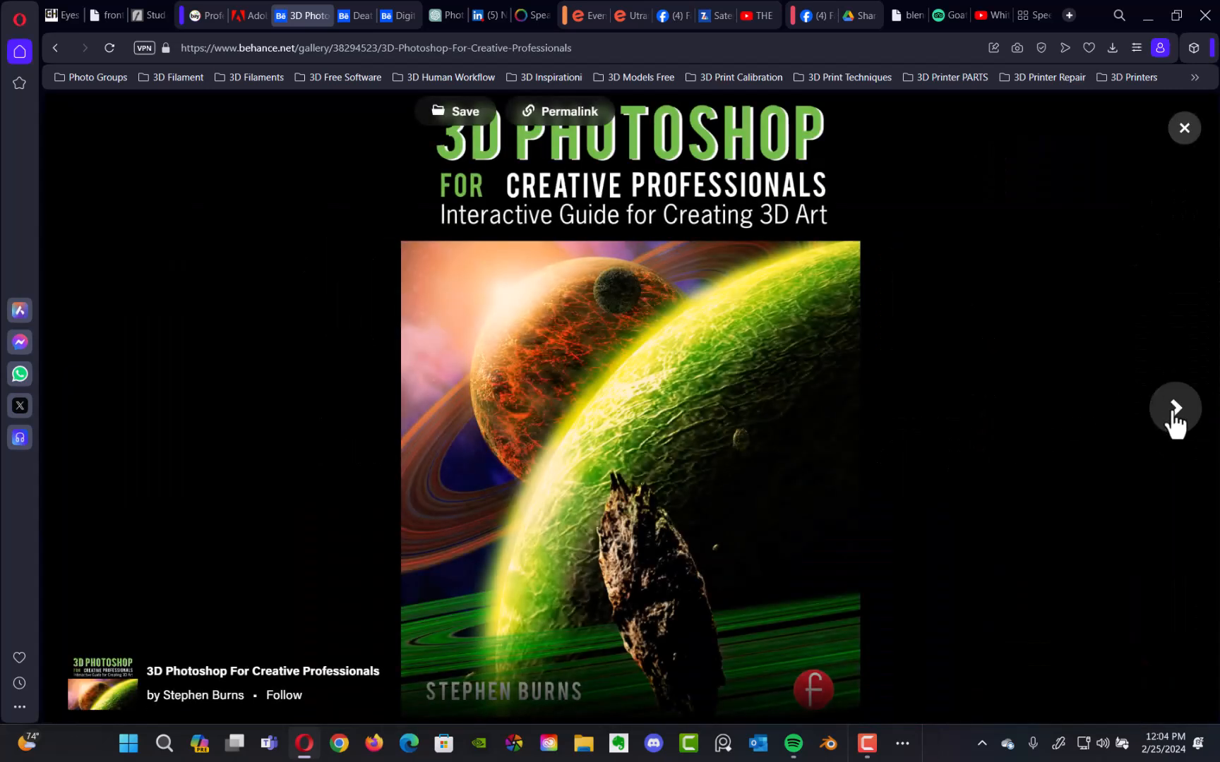
pyautogui.click(1174, 417)
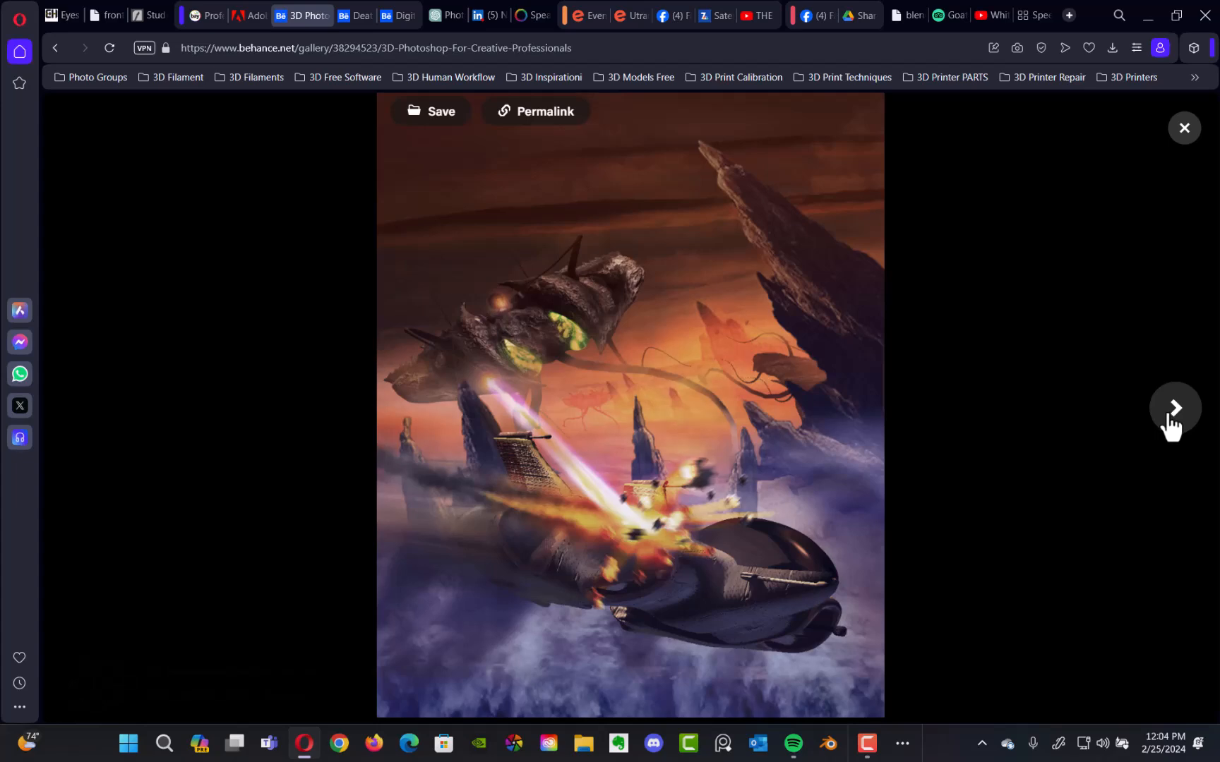
pyautogui.click(1172, 417)
pyautogui.click(1172, 416)
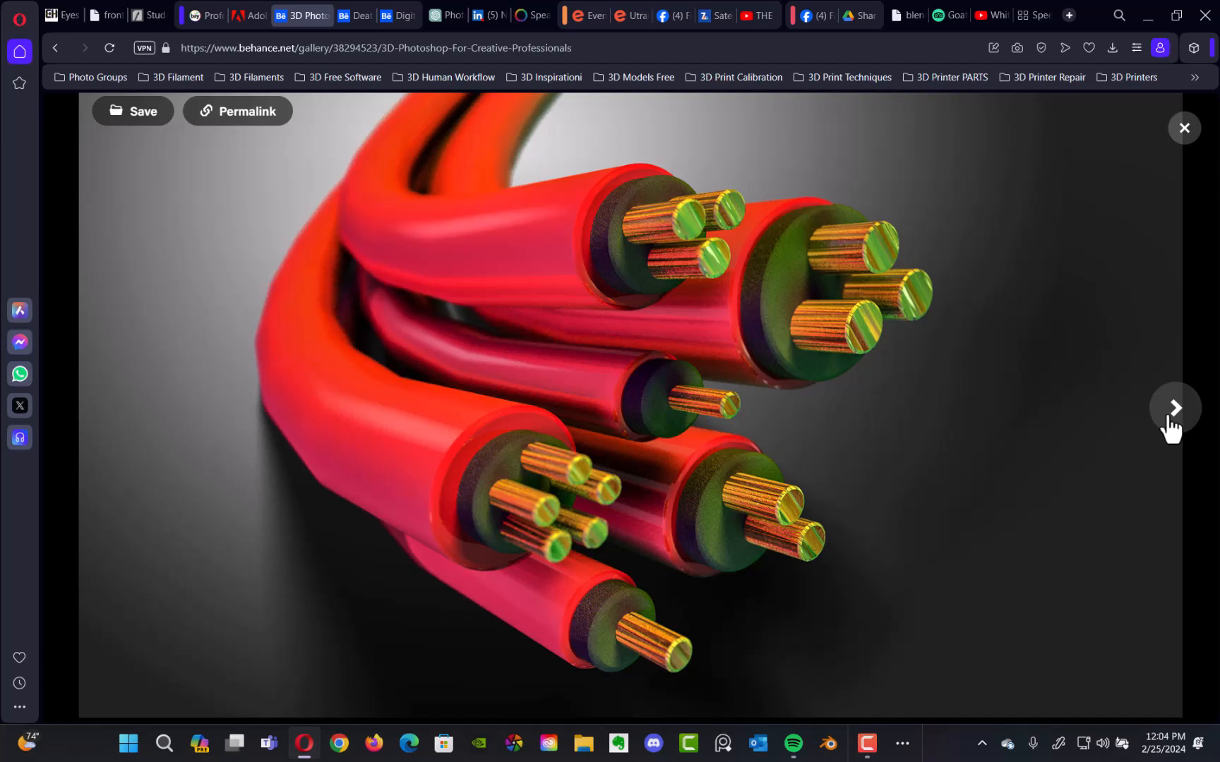
pyautogui.click(1170, 417)
pyautogui.click(1169, 418)
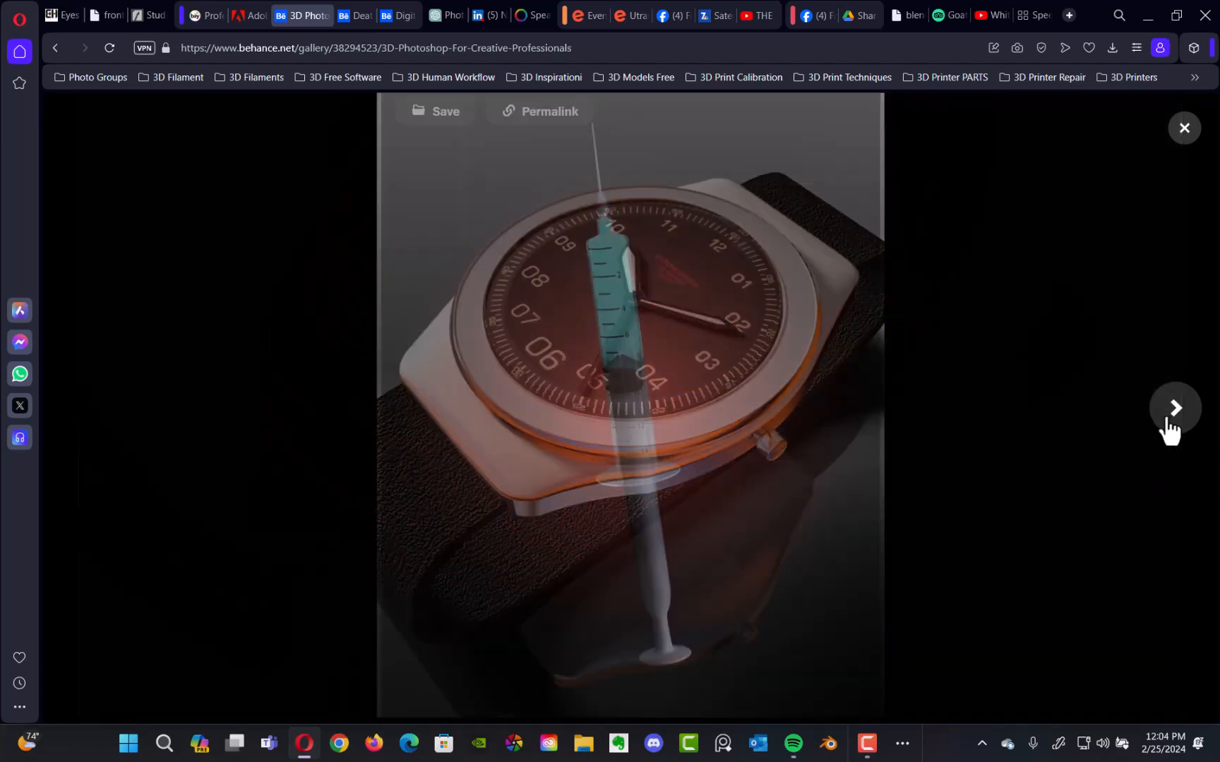
pyautogui.click(1166, 418)
pyautogui.click(1165, 420)
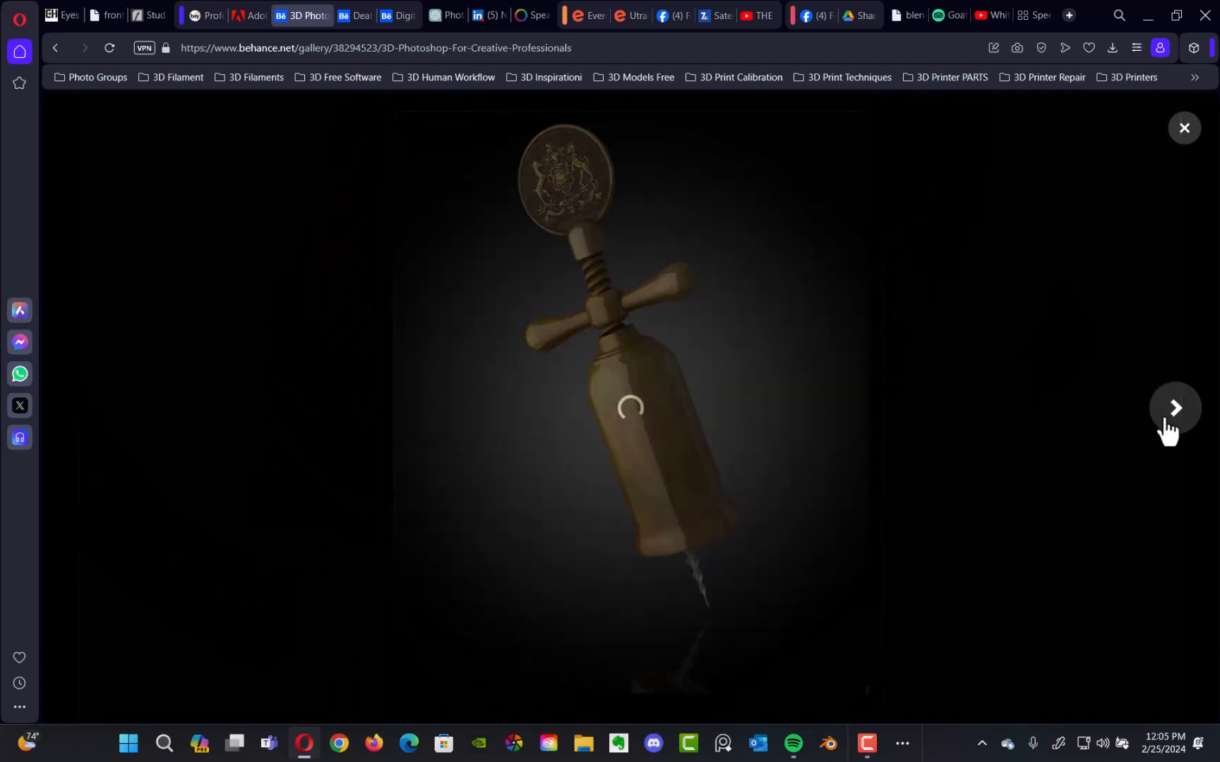
pyautogui.click(1165, 430)
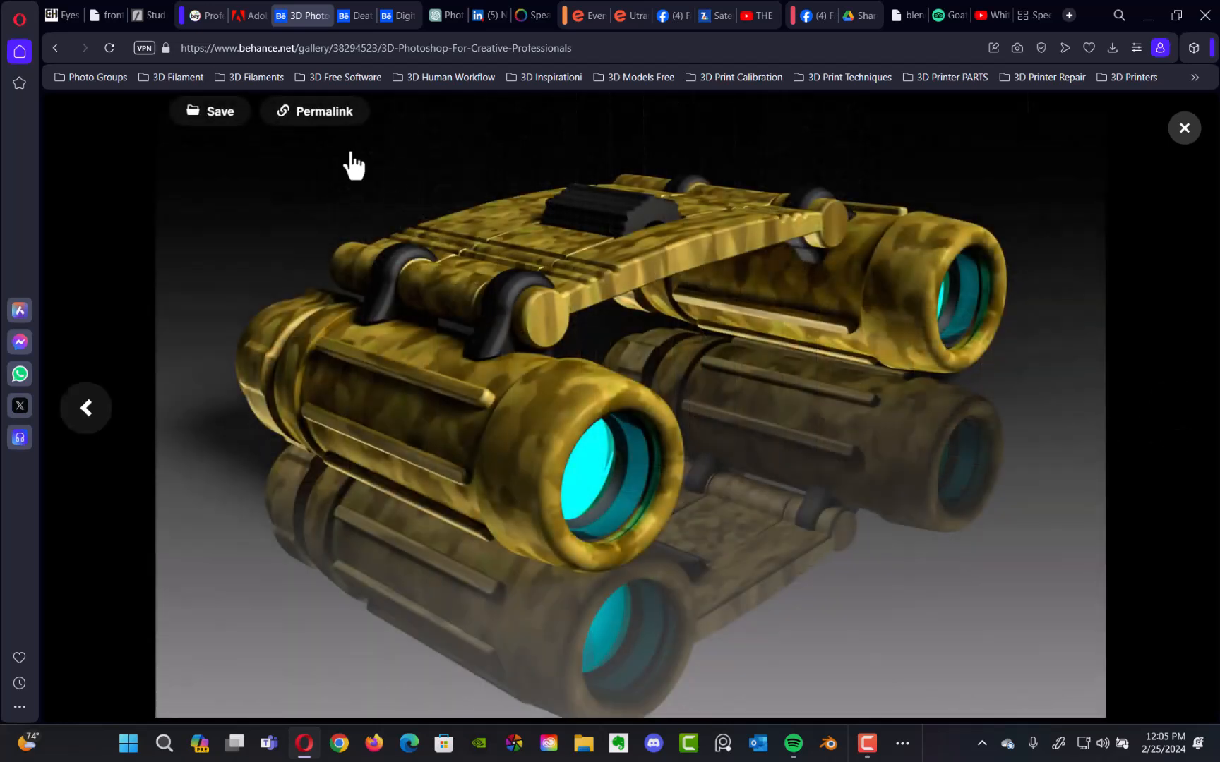
pyautogui.click(455, 17)
pyautogui.click(486, 17)
pyautogui.click(494, 48)
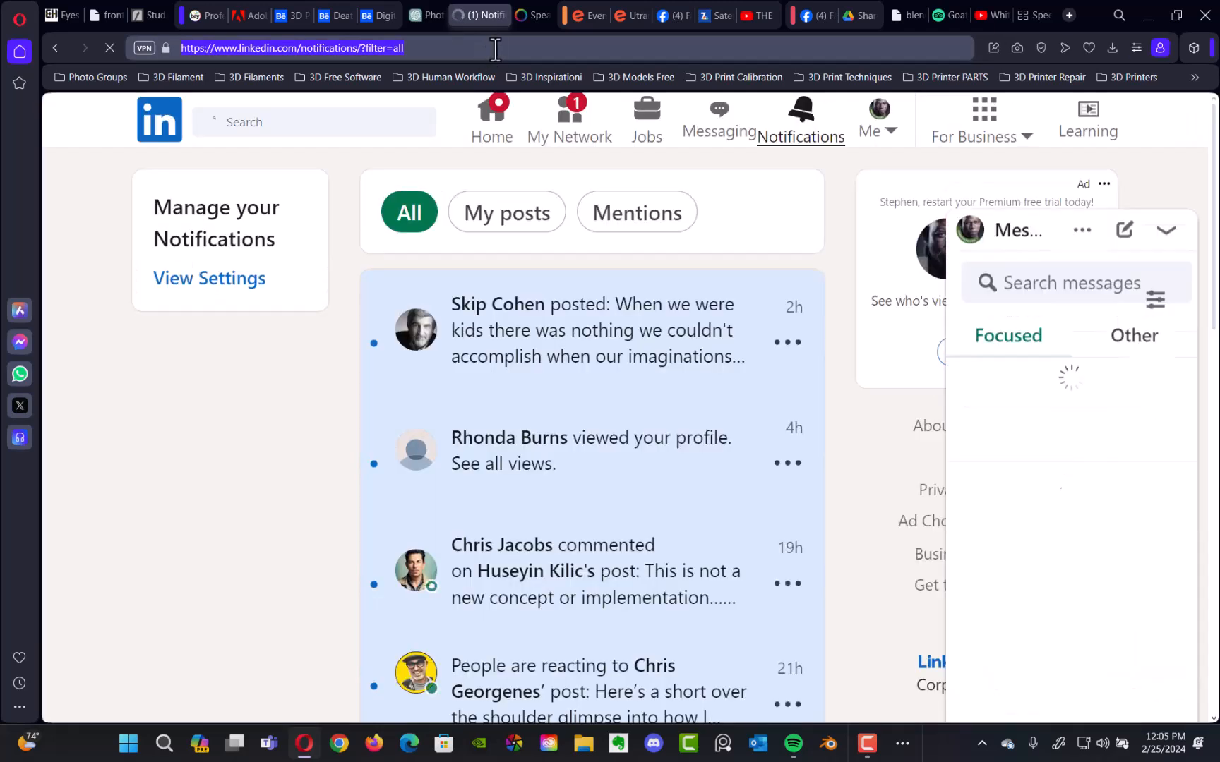
pyautogui.write('www.')
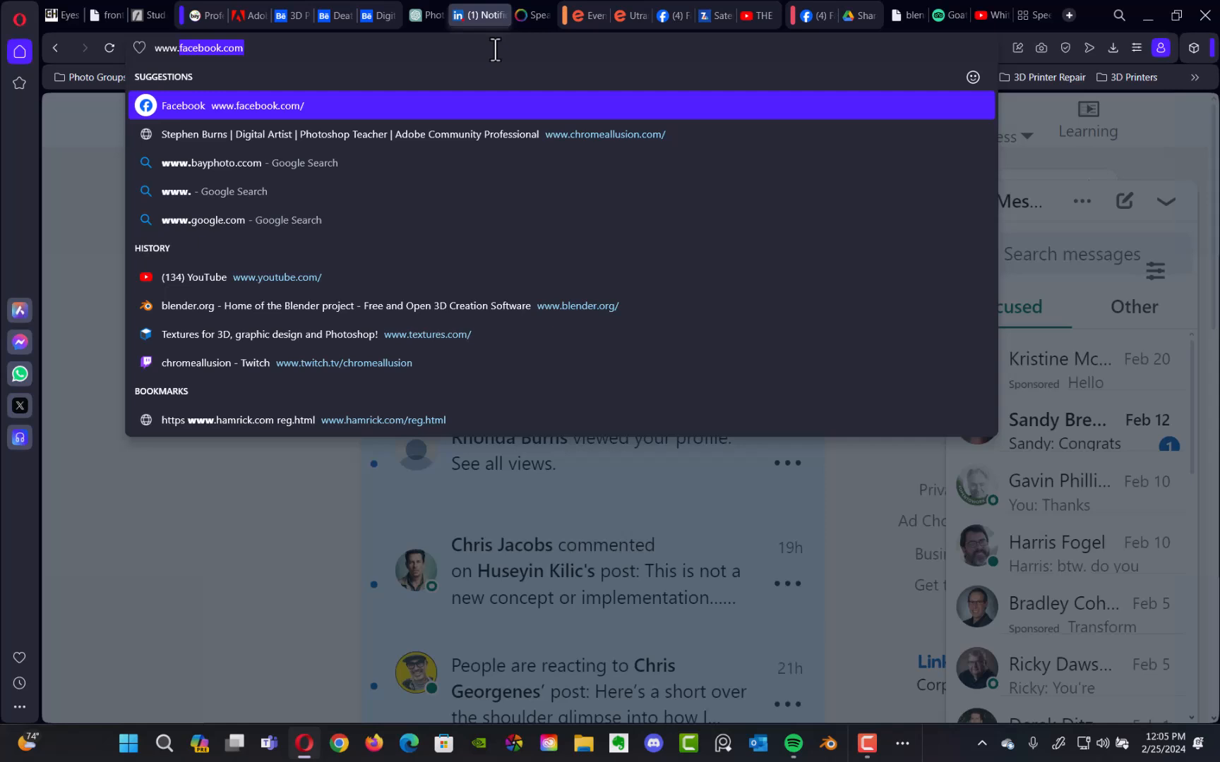
pyautogui.write('chr')
pyautogui.press('Return')
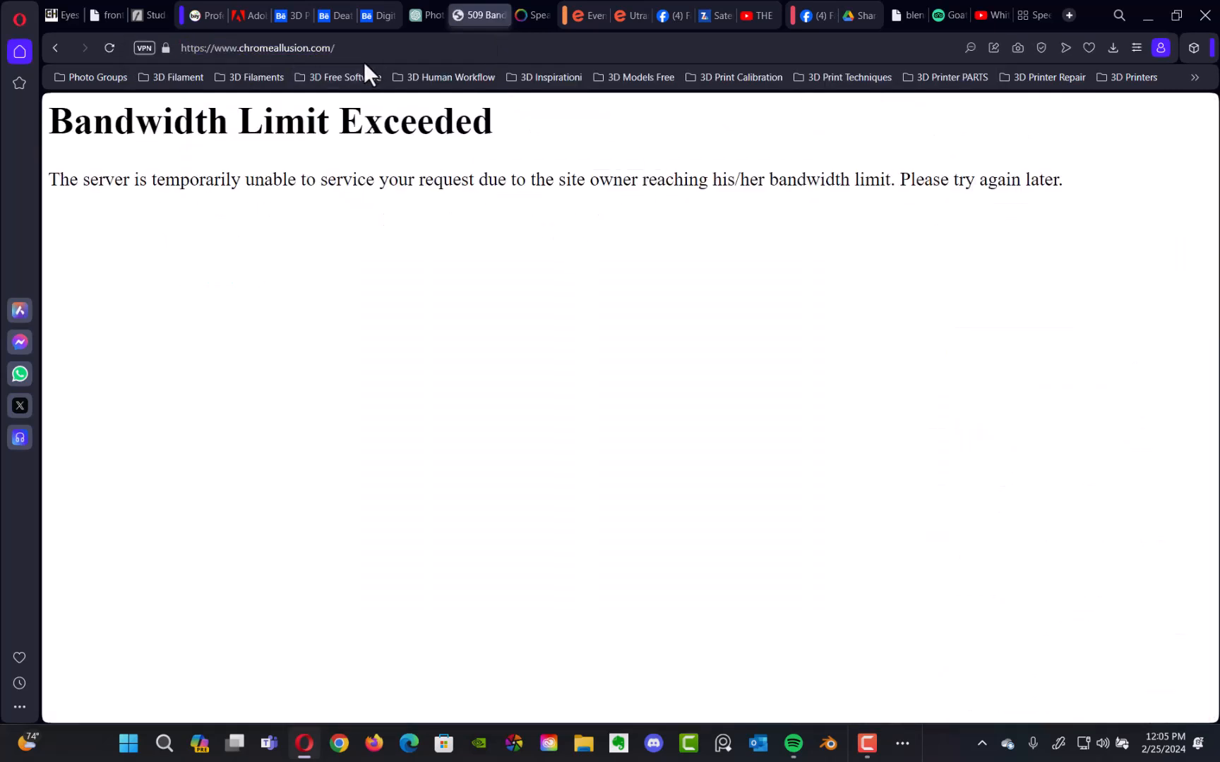
# Try to open the workshops page of chromeallusion.com, and go back to the site's root address.
pyautogui.click(364, 50)
pyautogui.click(365, 49)
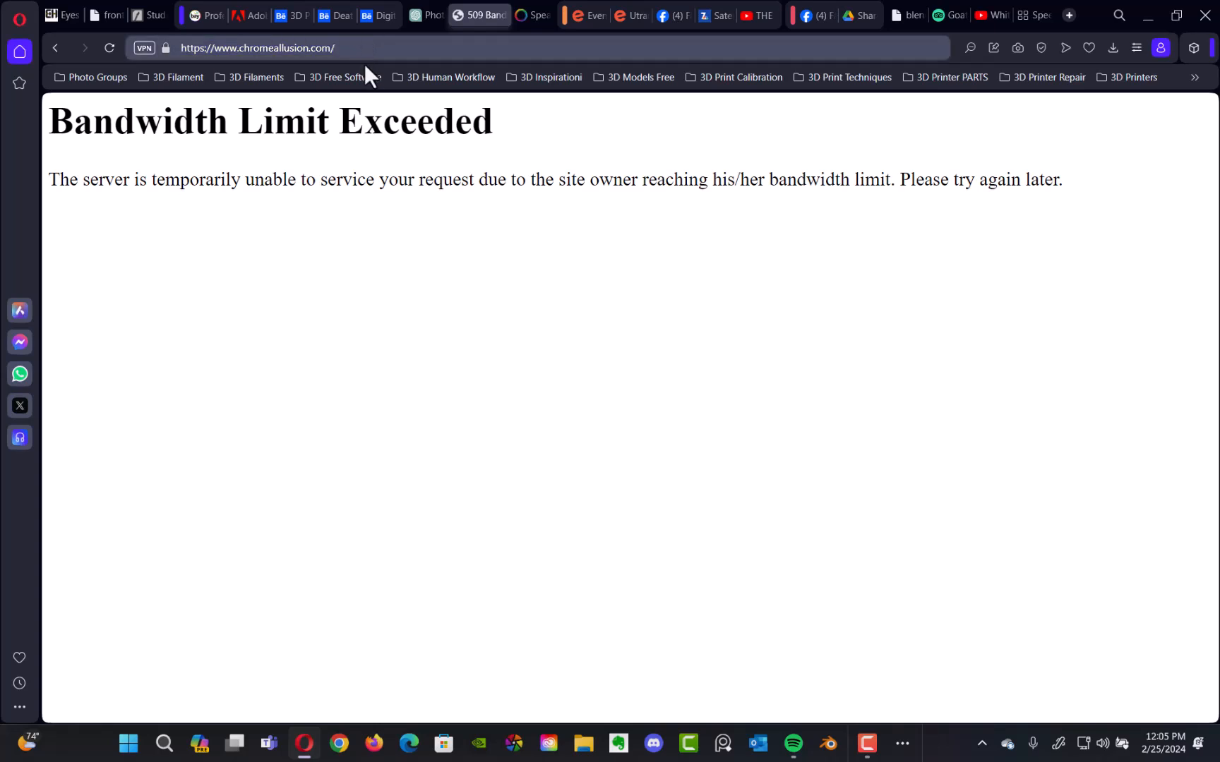
pyautogui.write('workshops')
pyautogui.press('Return')
pyautogui.click(394, 52)
pyautogui.moveTo(394, 52); pyautogui.dragTo(337, 62)
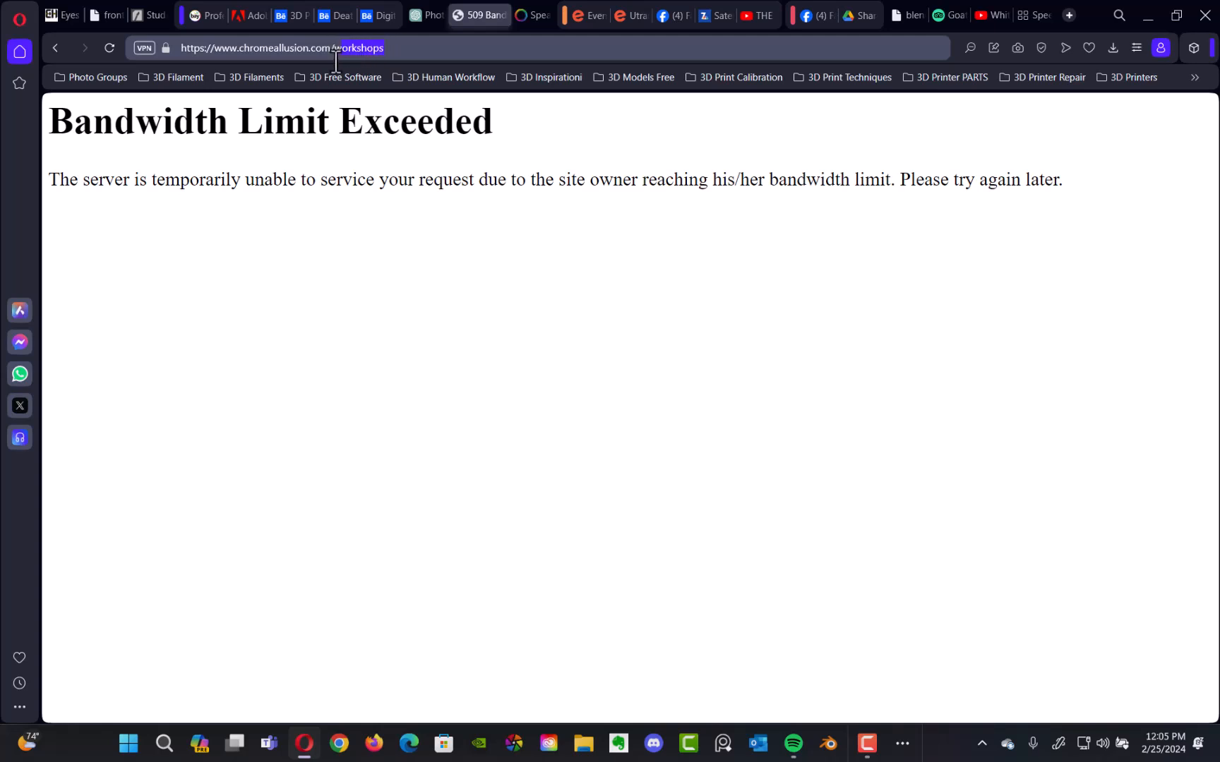
pyautogui.click(56, 47)
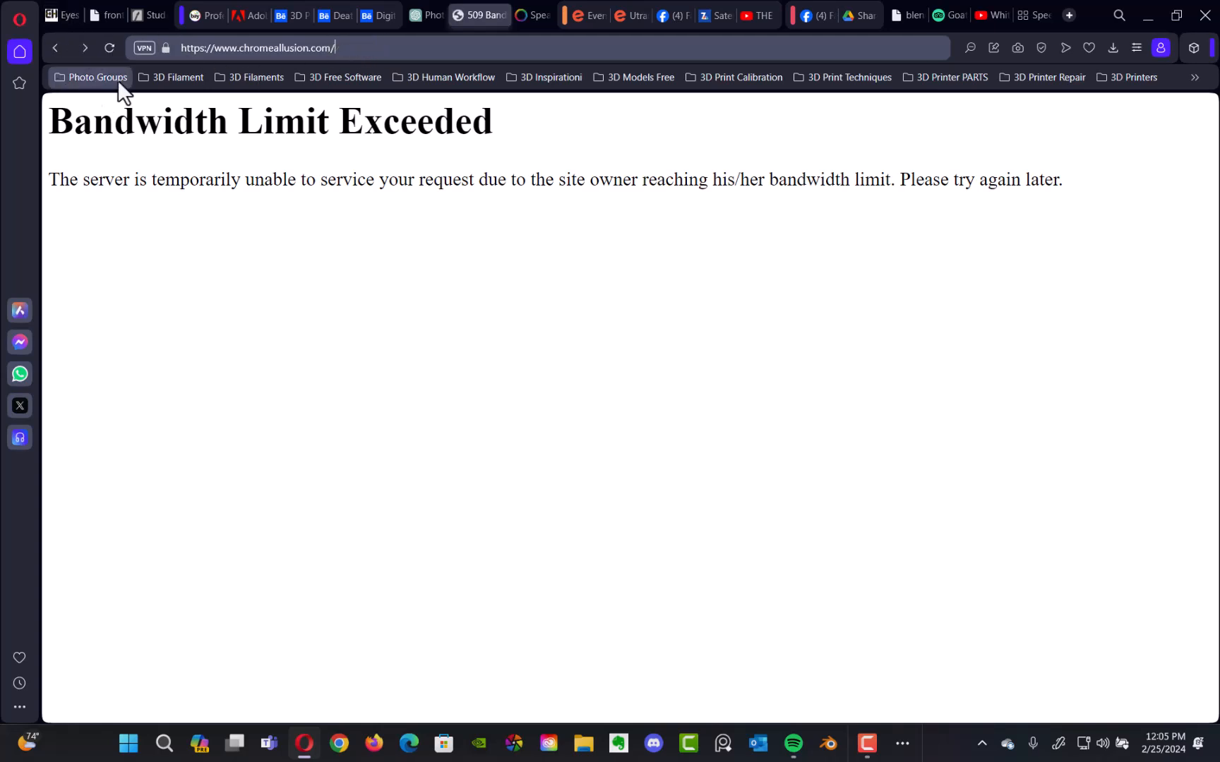
# Return to the 3D Photoshop For Creative Professionals project, close its full-size image view and skim the project page.
pyautogui.click(382, 15)
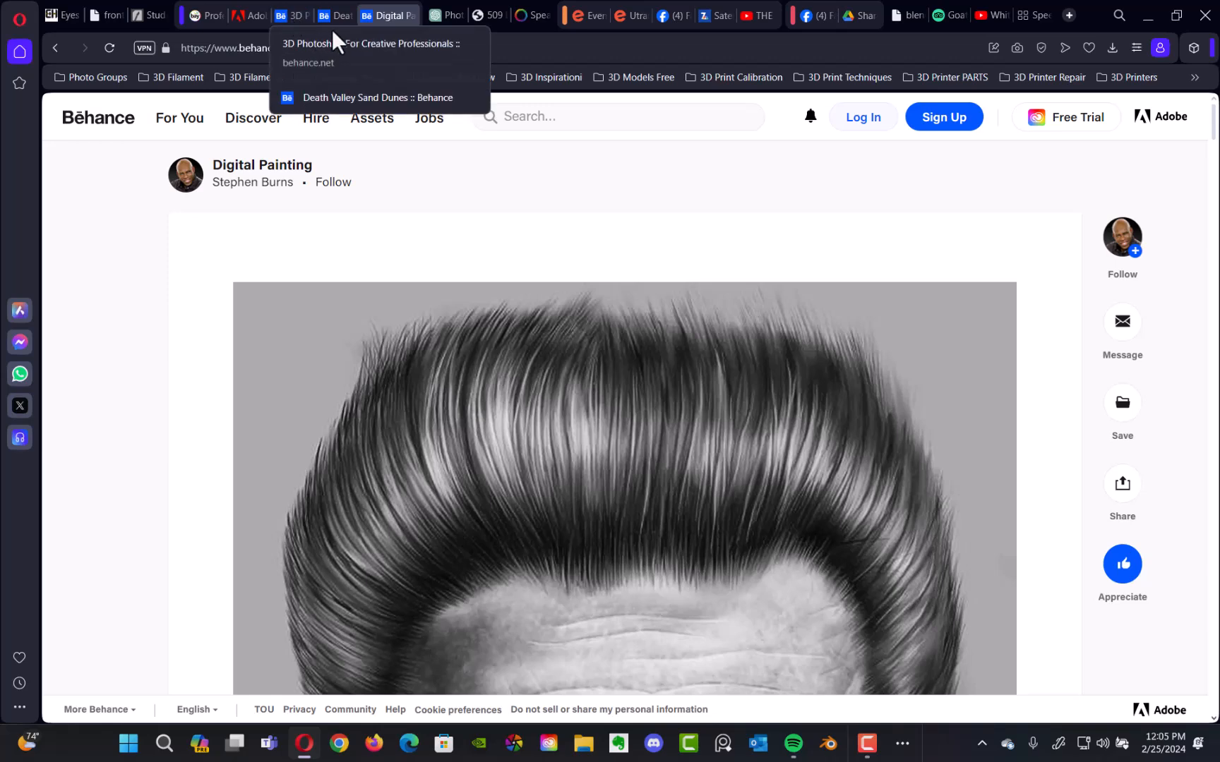
pyautogui.click(295, 15)
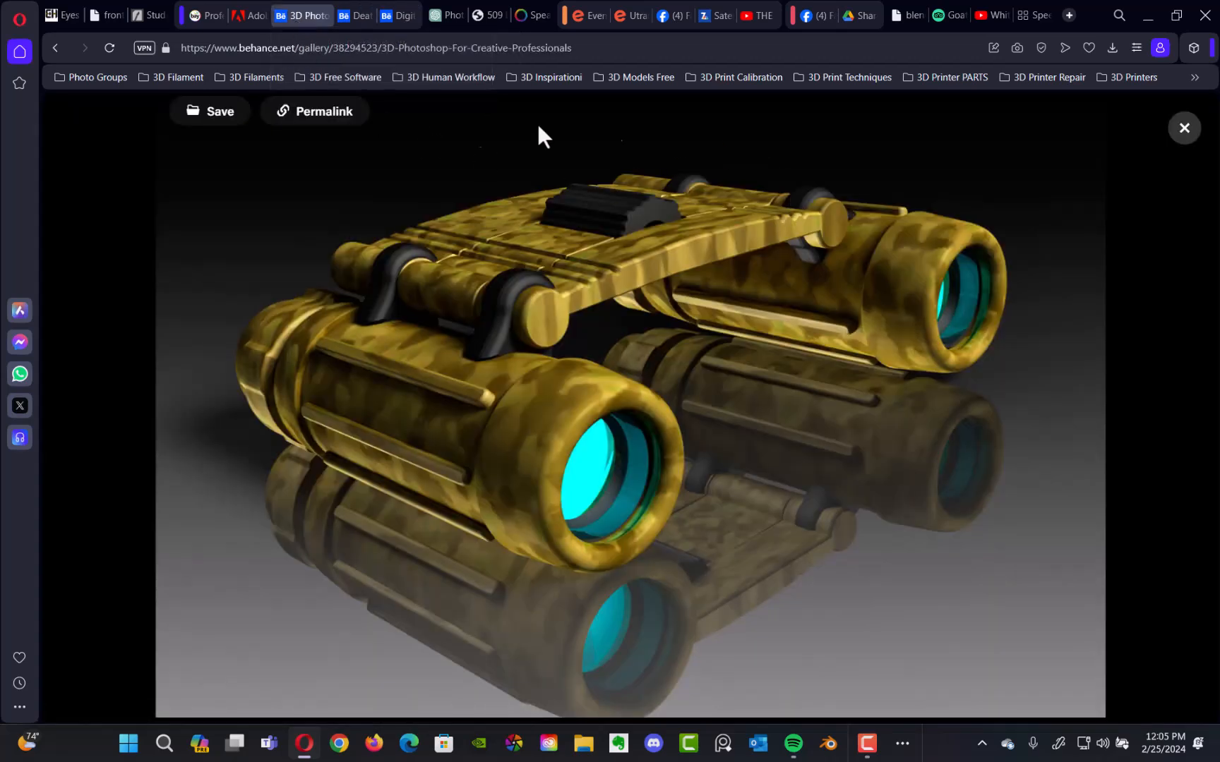
pyautogui.click(100, 173)
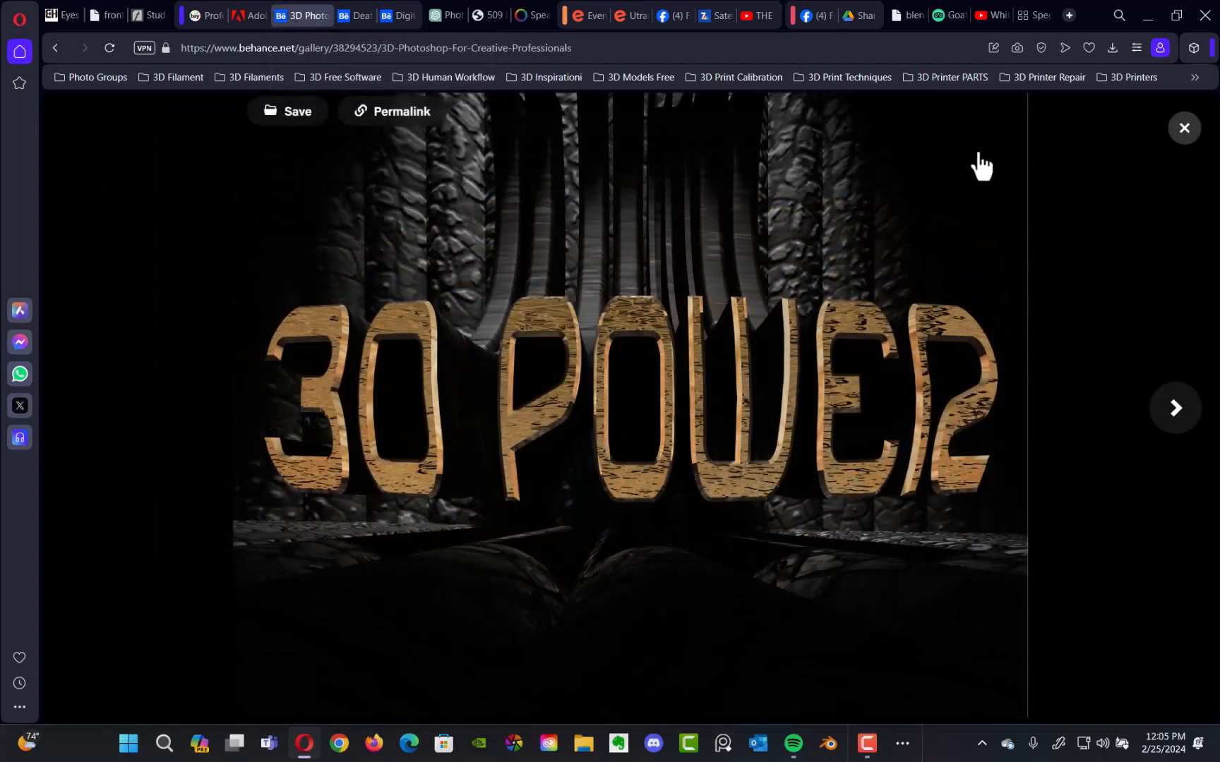
pyautogui.click(1183, 129)
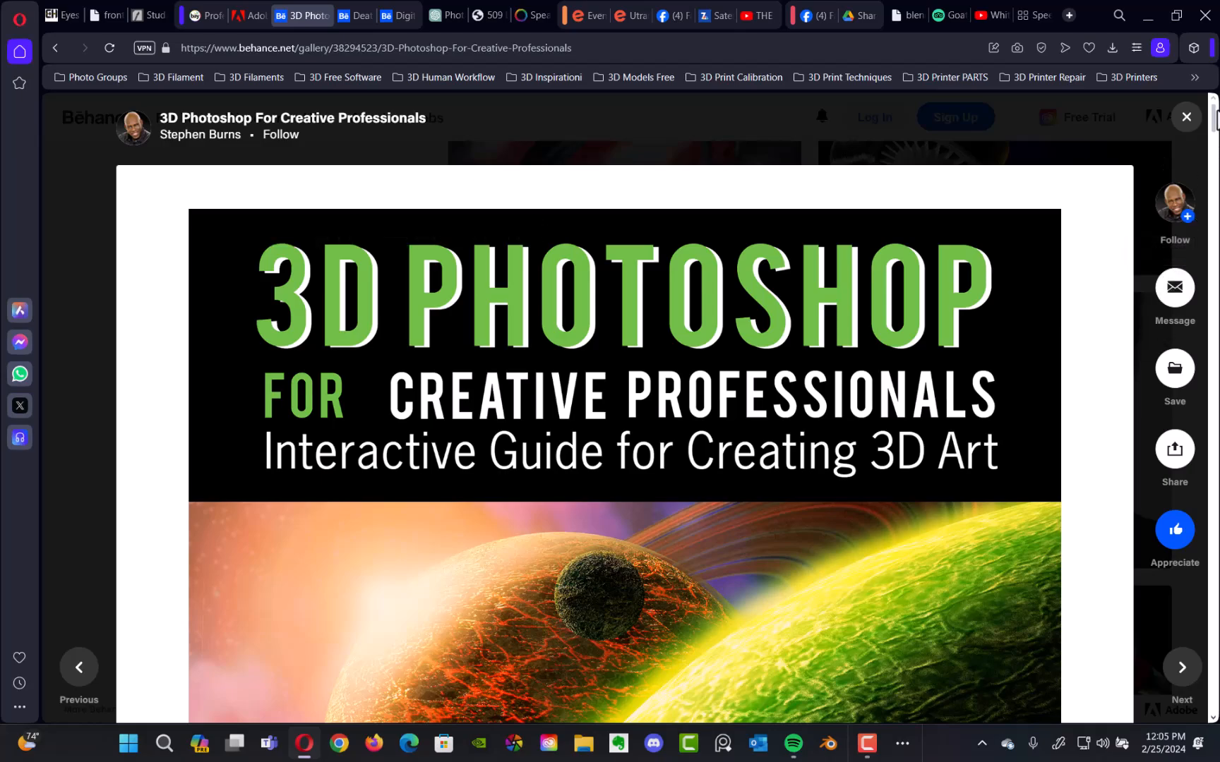
pyautogui.scroll(-20, 1181, 231)
pyautogui.scroll(20, 1181, 231)
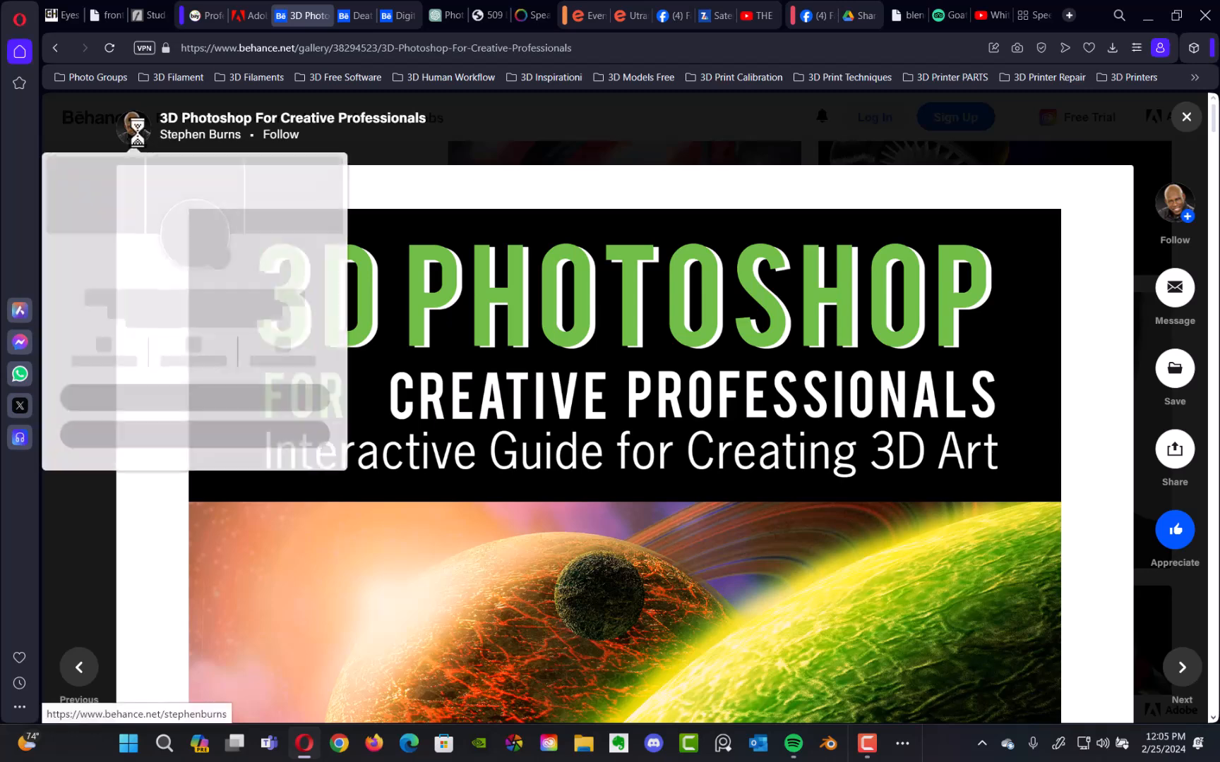
# Open the artist's Behance profile from the project and look through the thumbnails of the published work.
pyautogui.click(136, 135)
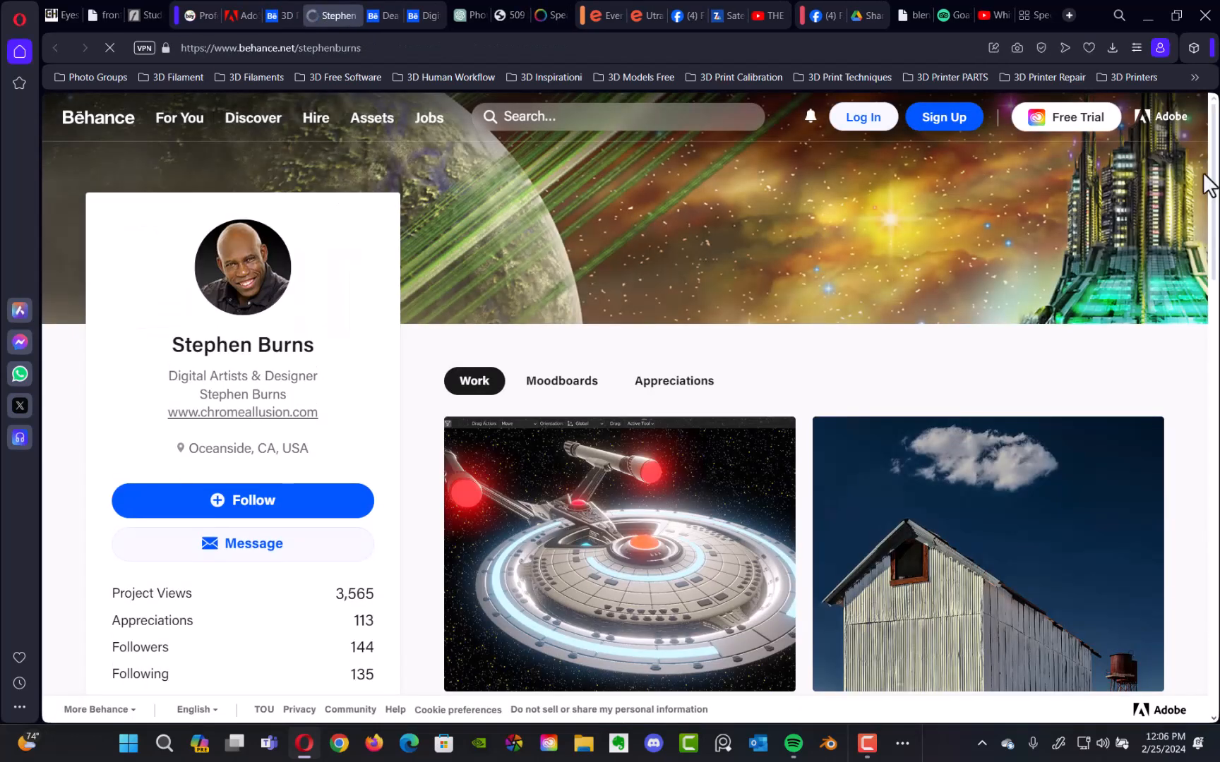
pyautogui.scroll(-12, 1193, 268)
pyautogui.scroll(-15, 1180, 346)
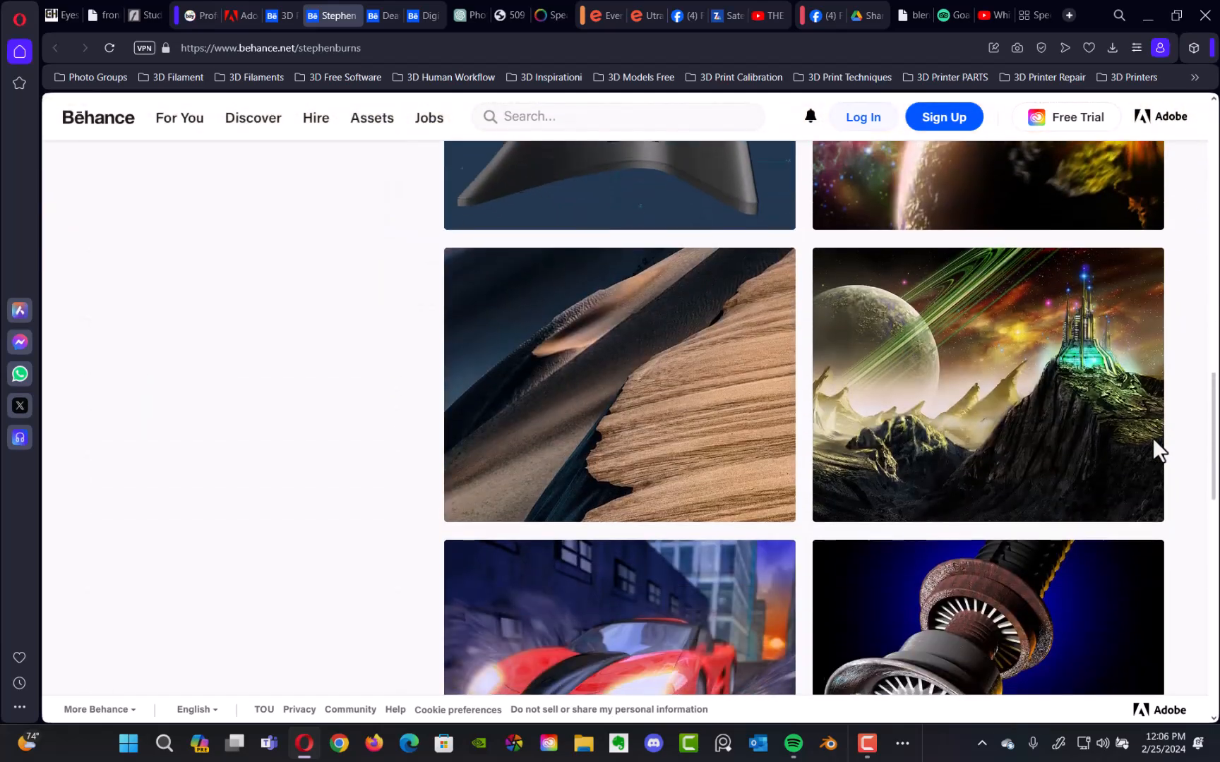
pyautogui.scroll(-4, 1145, 614)
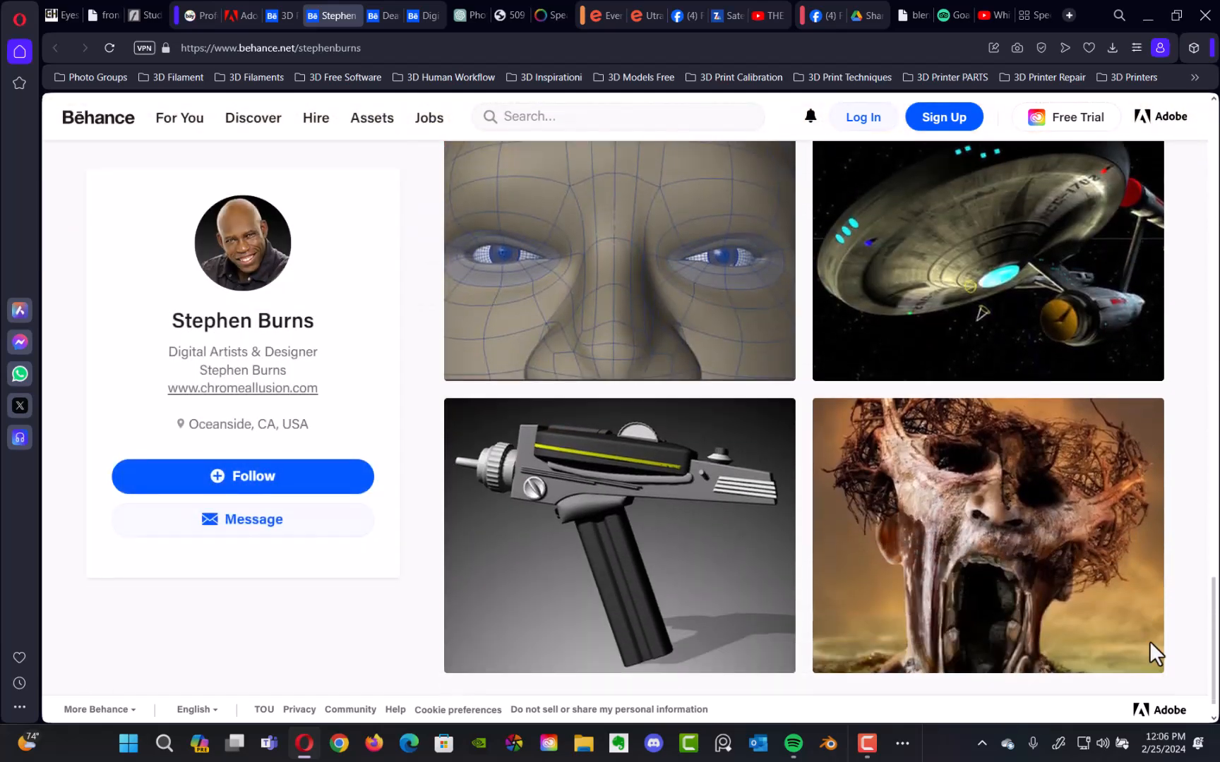
pyautogui.scroll(8, 1144, 564)
pyautogui.scroll(10, 1125, 525)
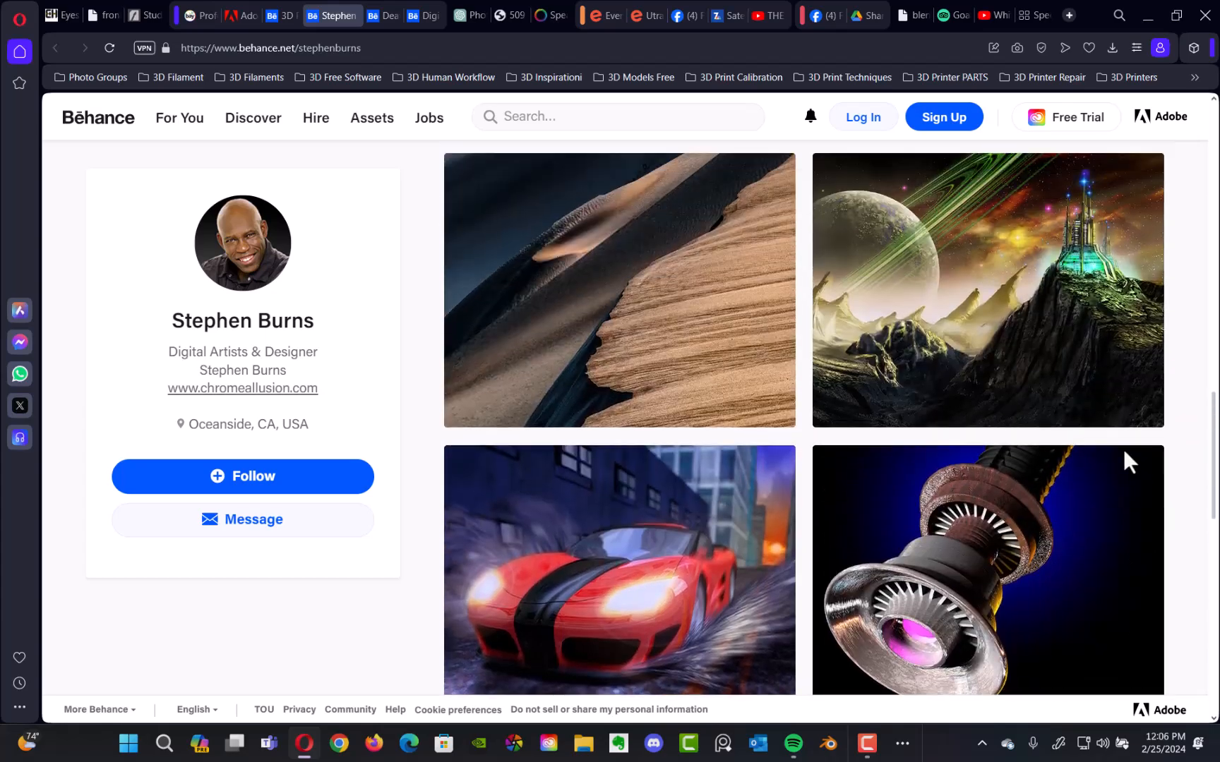
pyautogui.scroll(-8, 1149, 464)
pyautogui.scroll(3, 1179, 466)
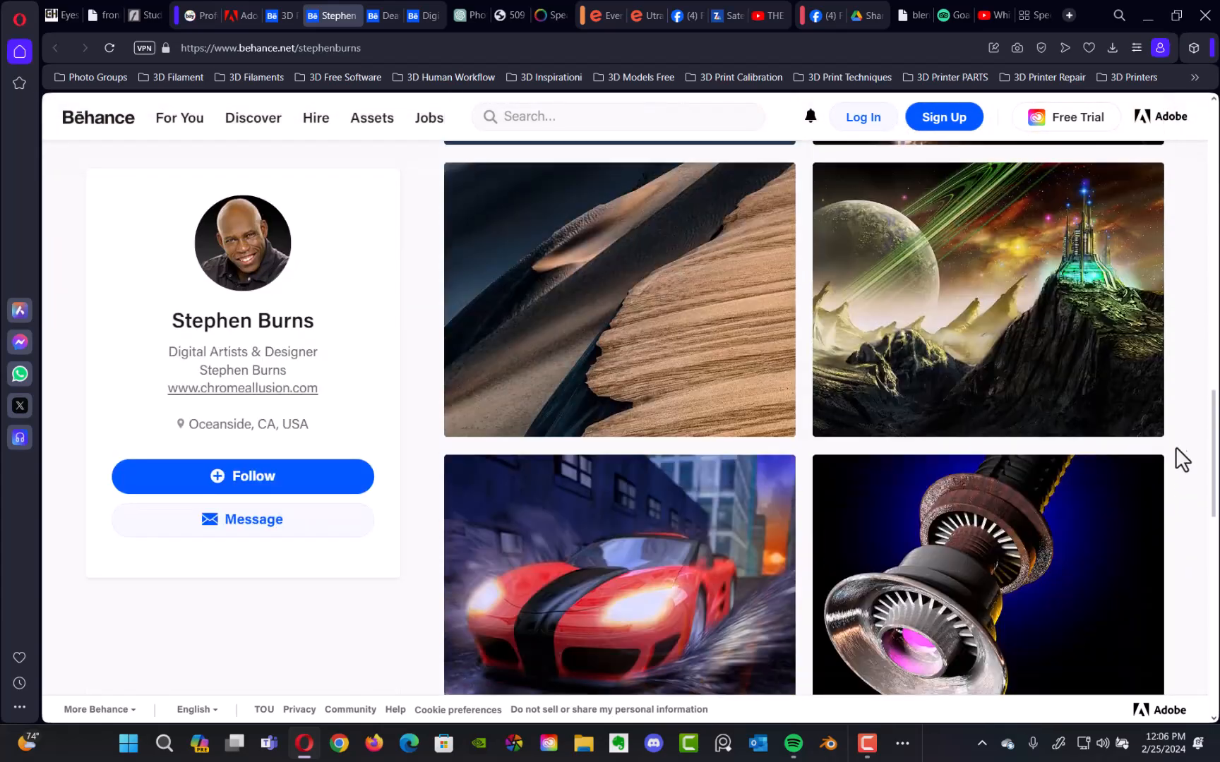
# Open the Death Valley Sand Dunes project and page through its full-size photographs to the end of the set.
pyautogui.click(598, 349)
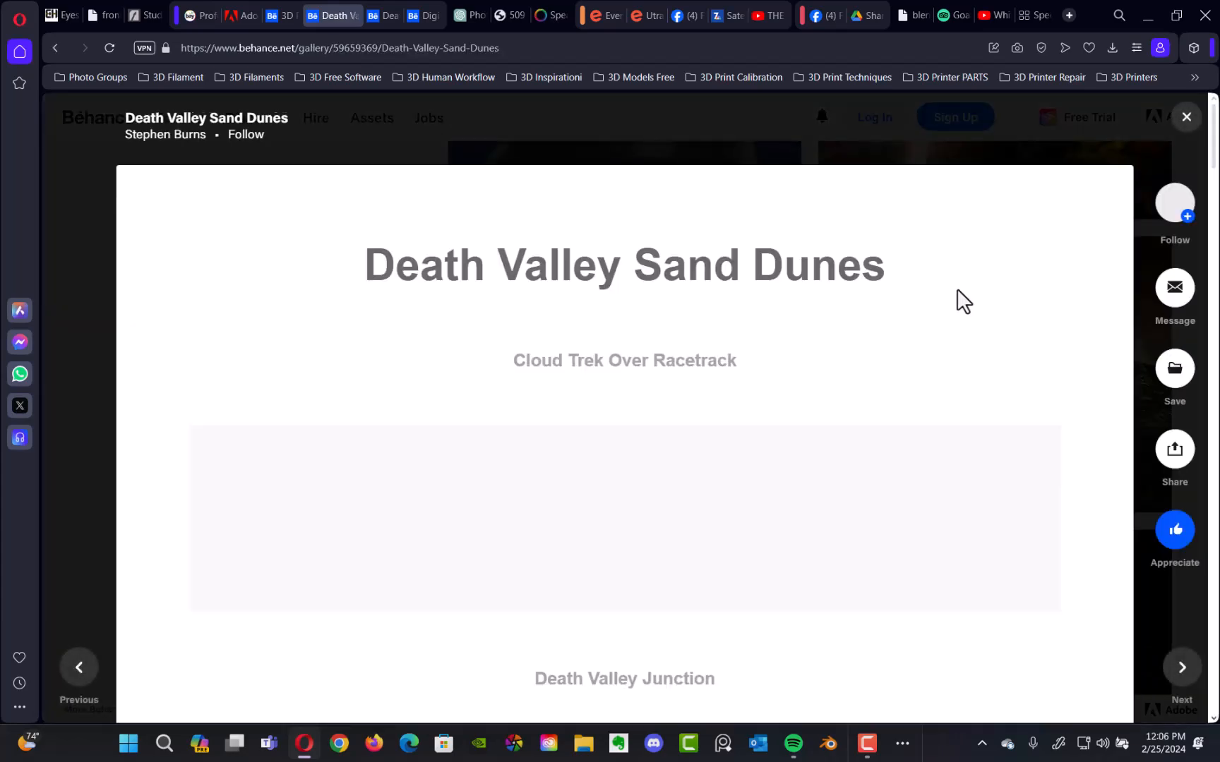
pyautogui.click(862, 495)
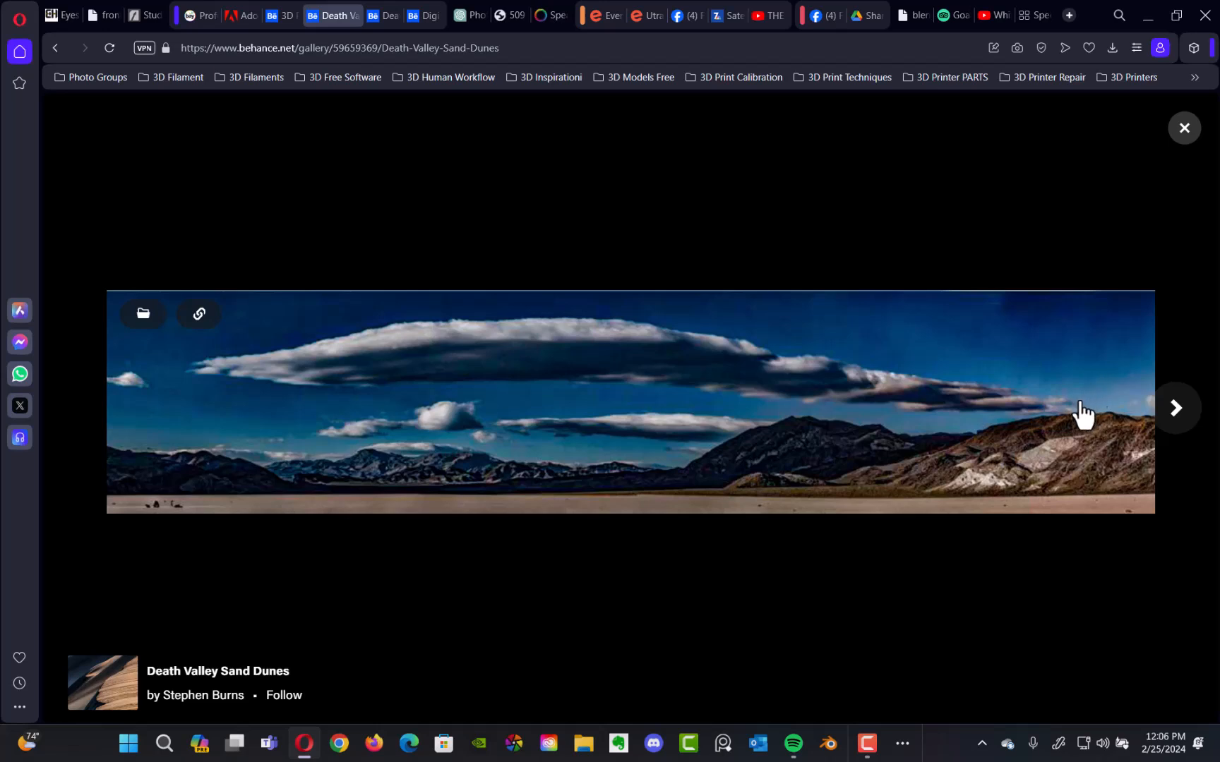
pyautogui.click(1174, 417)
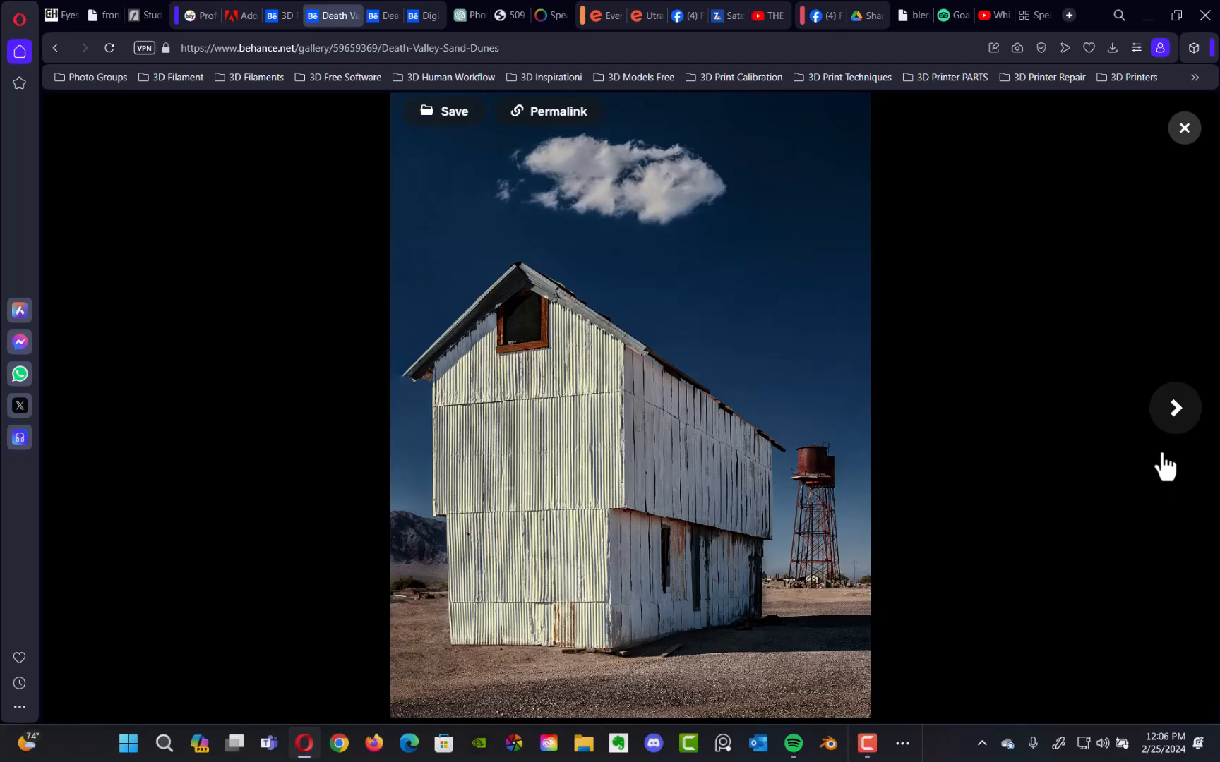
pyautogui.click(1176, 416)
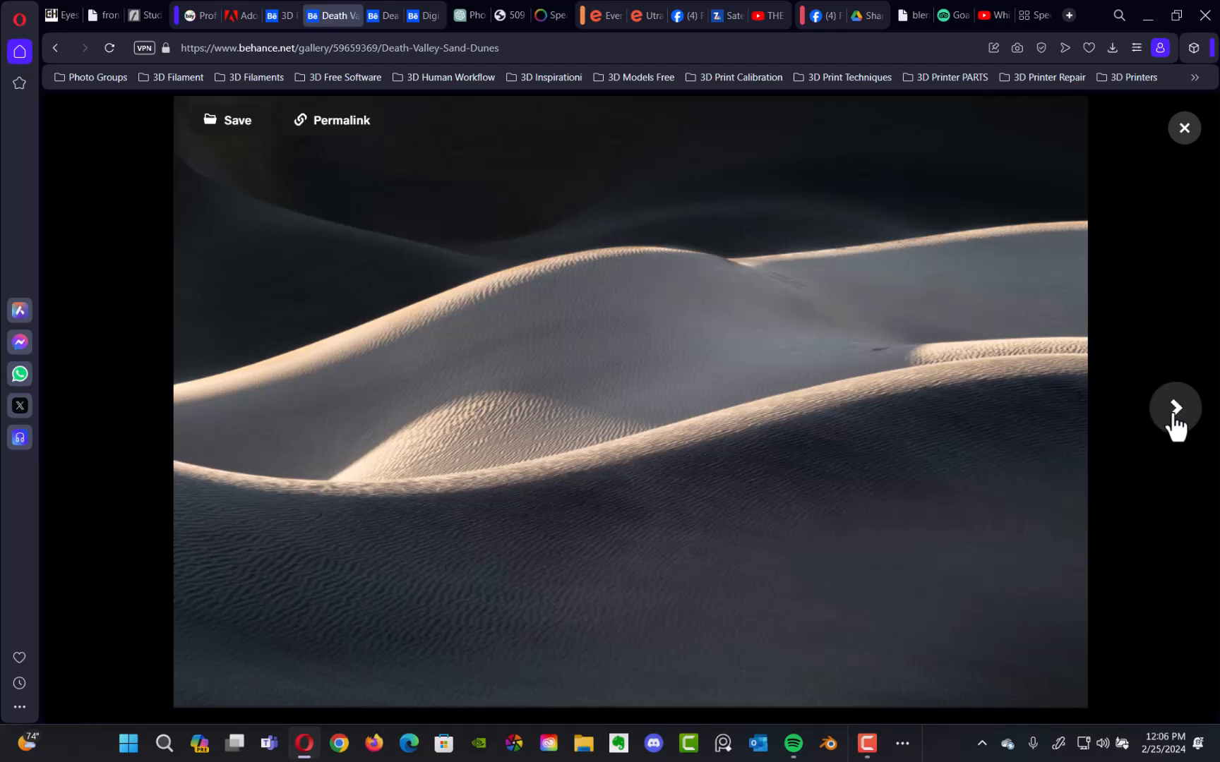
pyautogui.click(1174, 418)
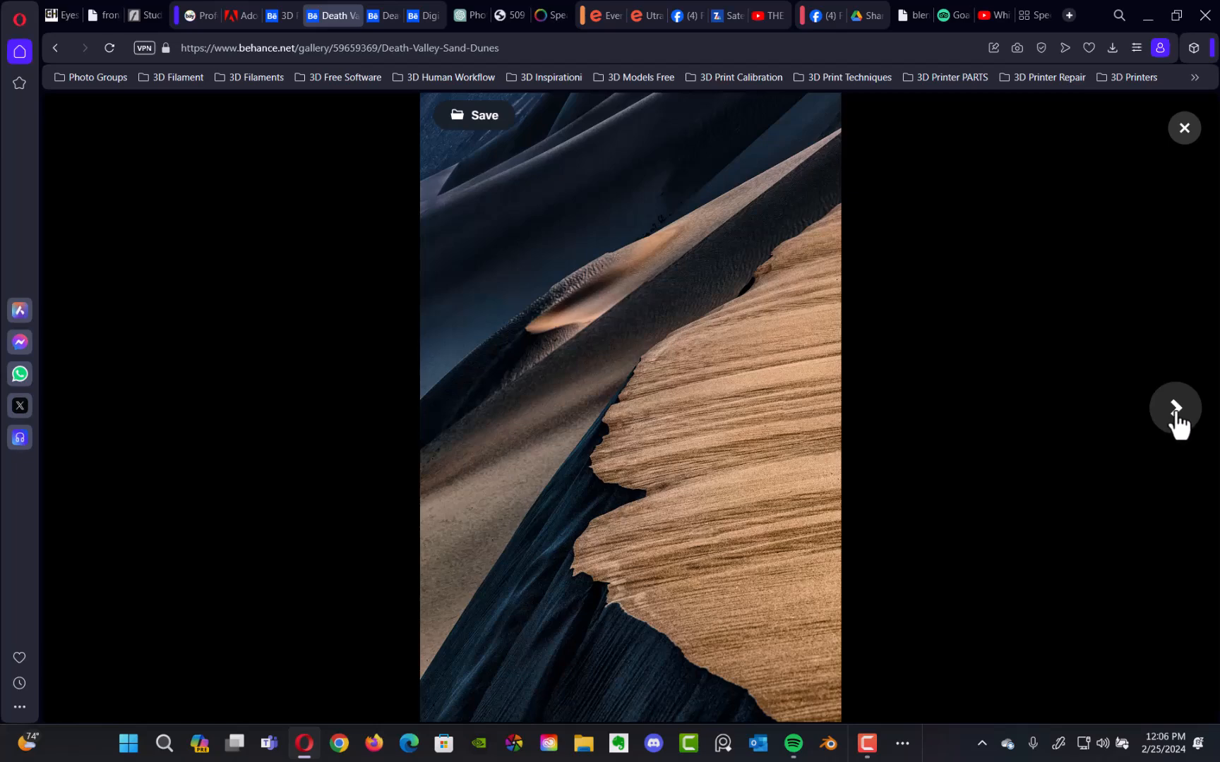
pyautogui.click(1174, 421)
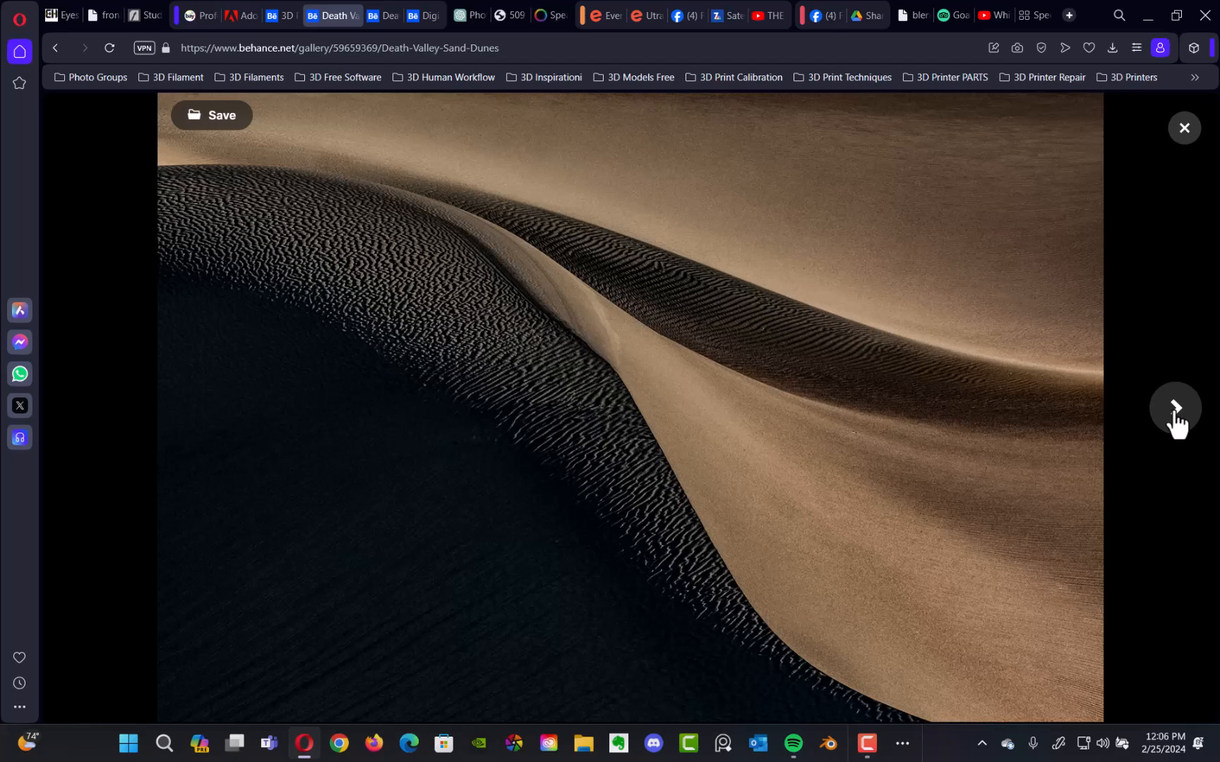
pyautogui.click(1174, 421)
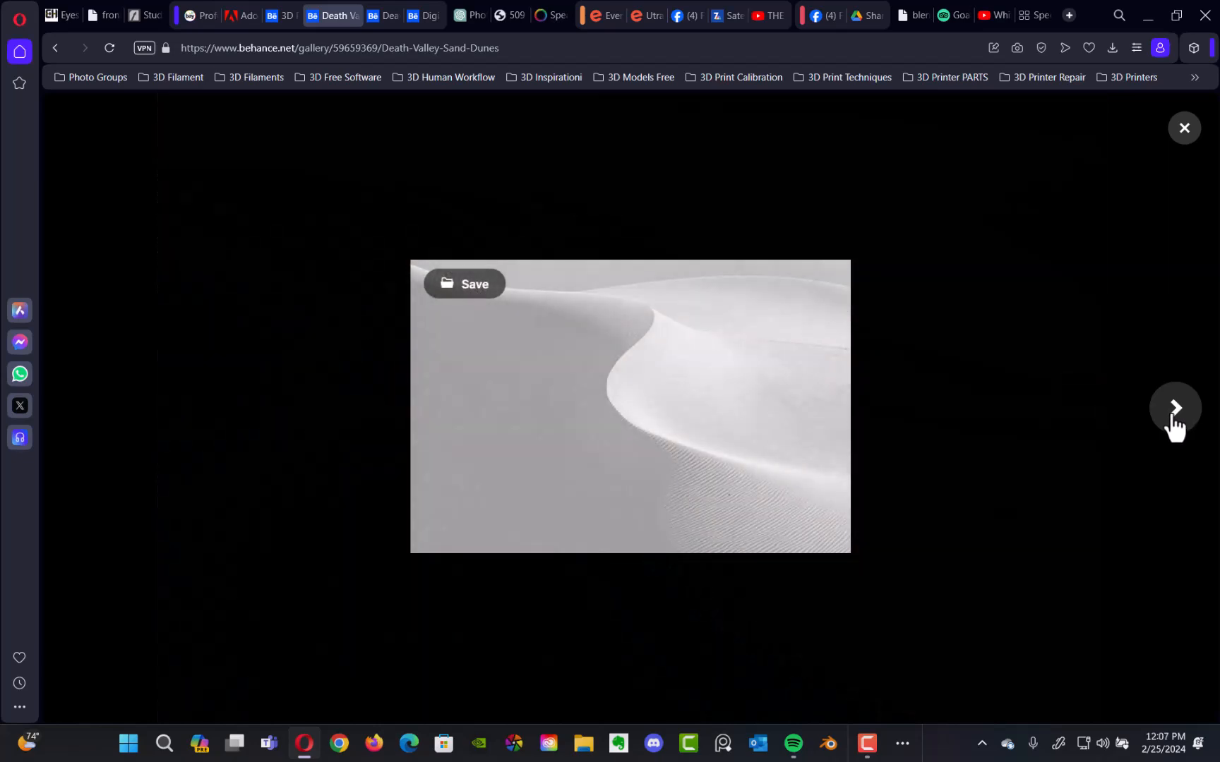
pyautogui.click(1174, 424)
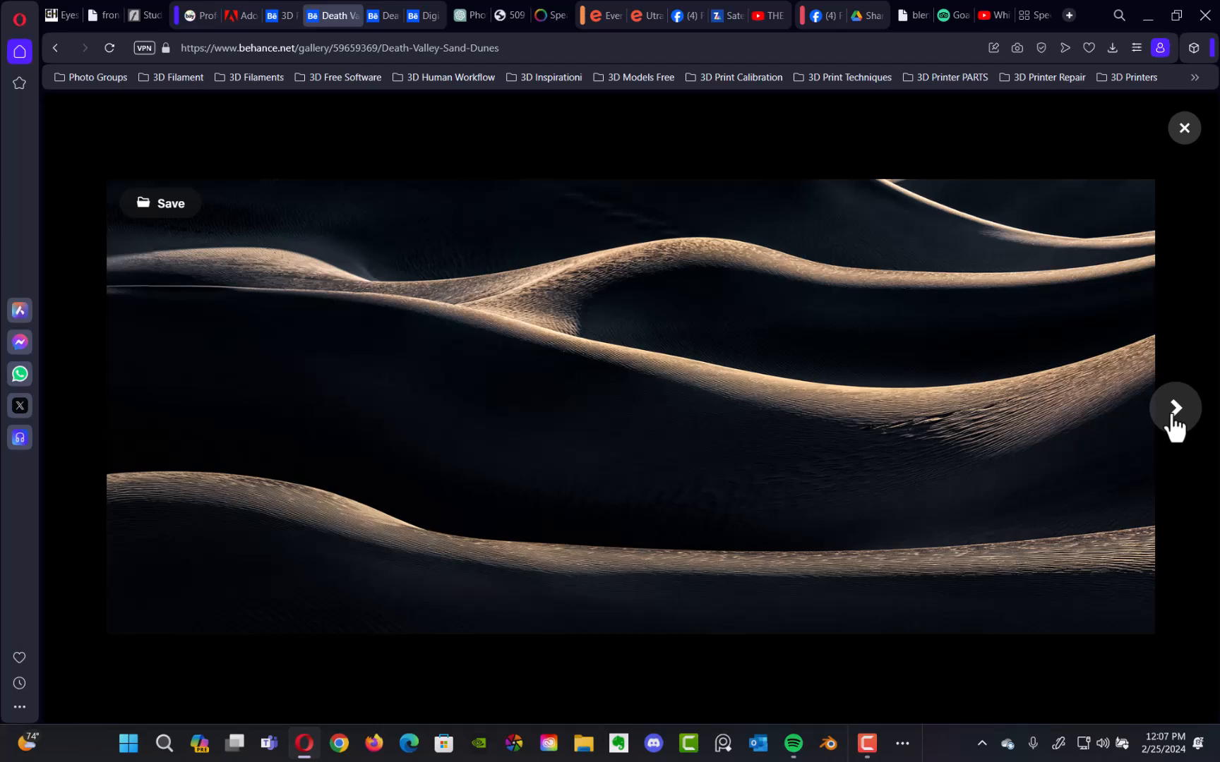
pyautogui.click(1173, 422)
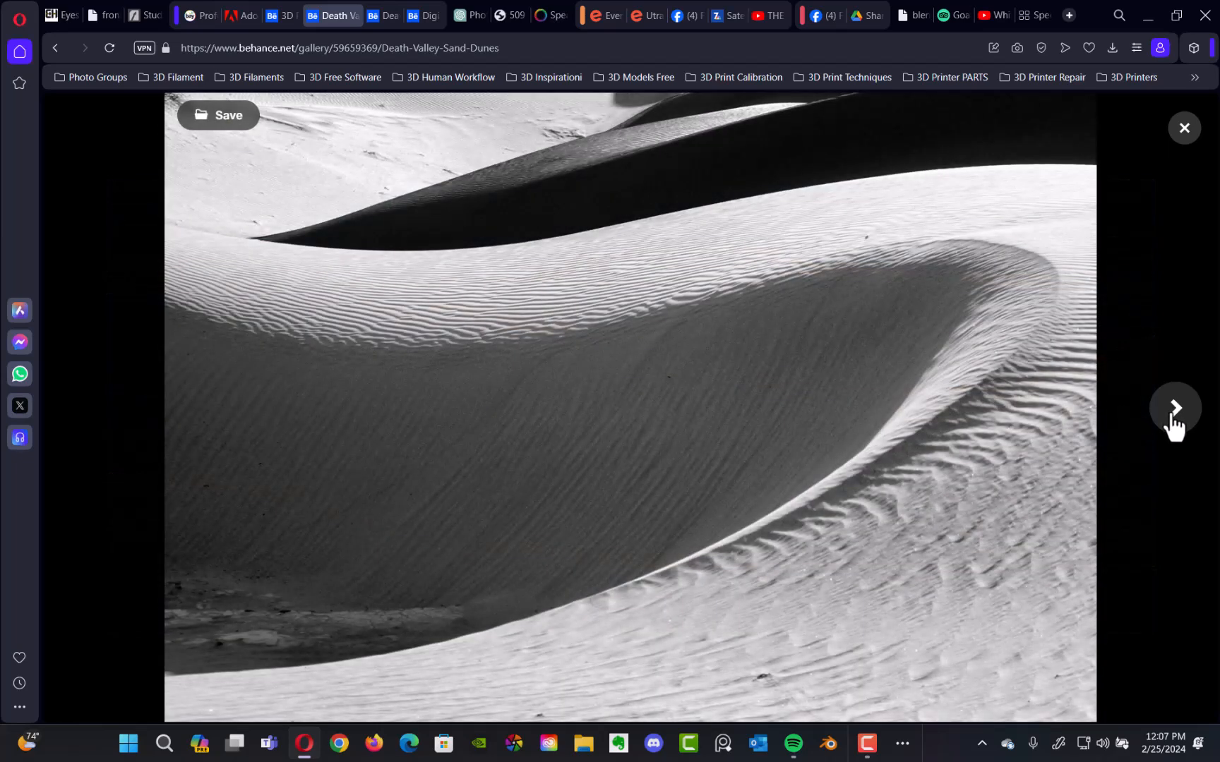
pyautogui.click(1174, 423)
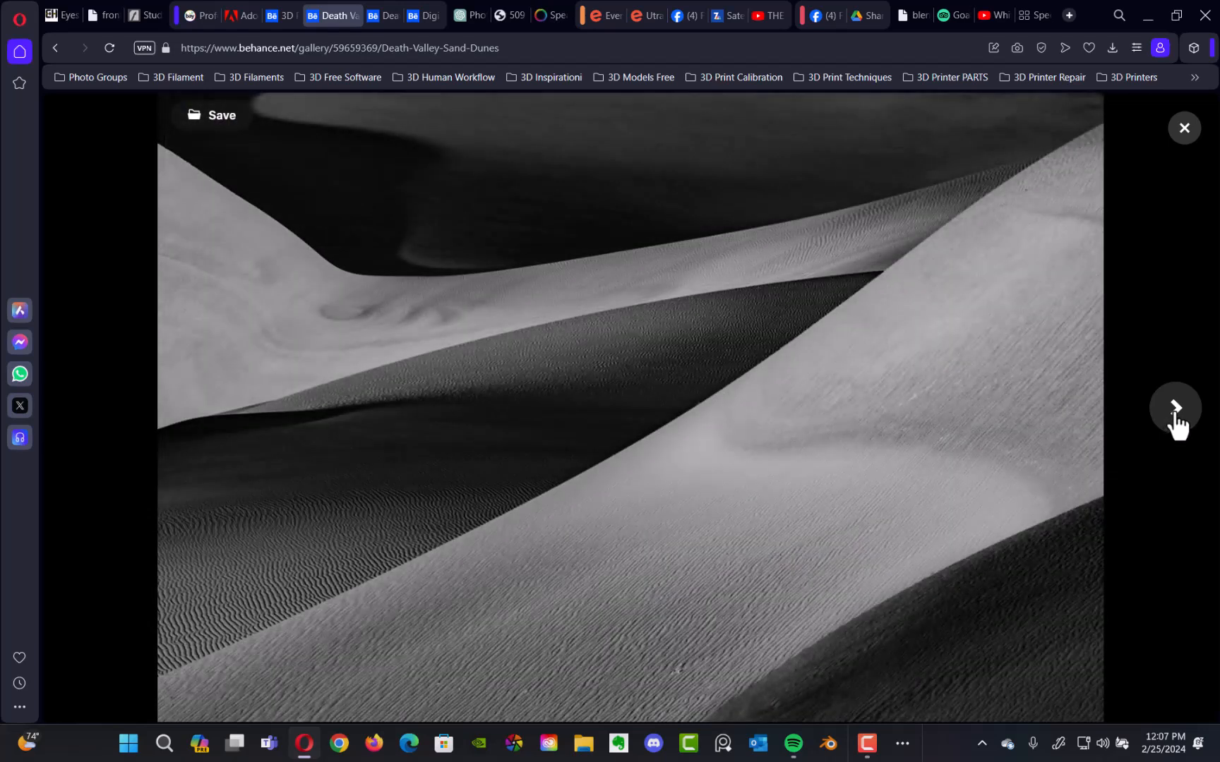
pyautogui.click(1175, 423)
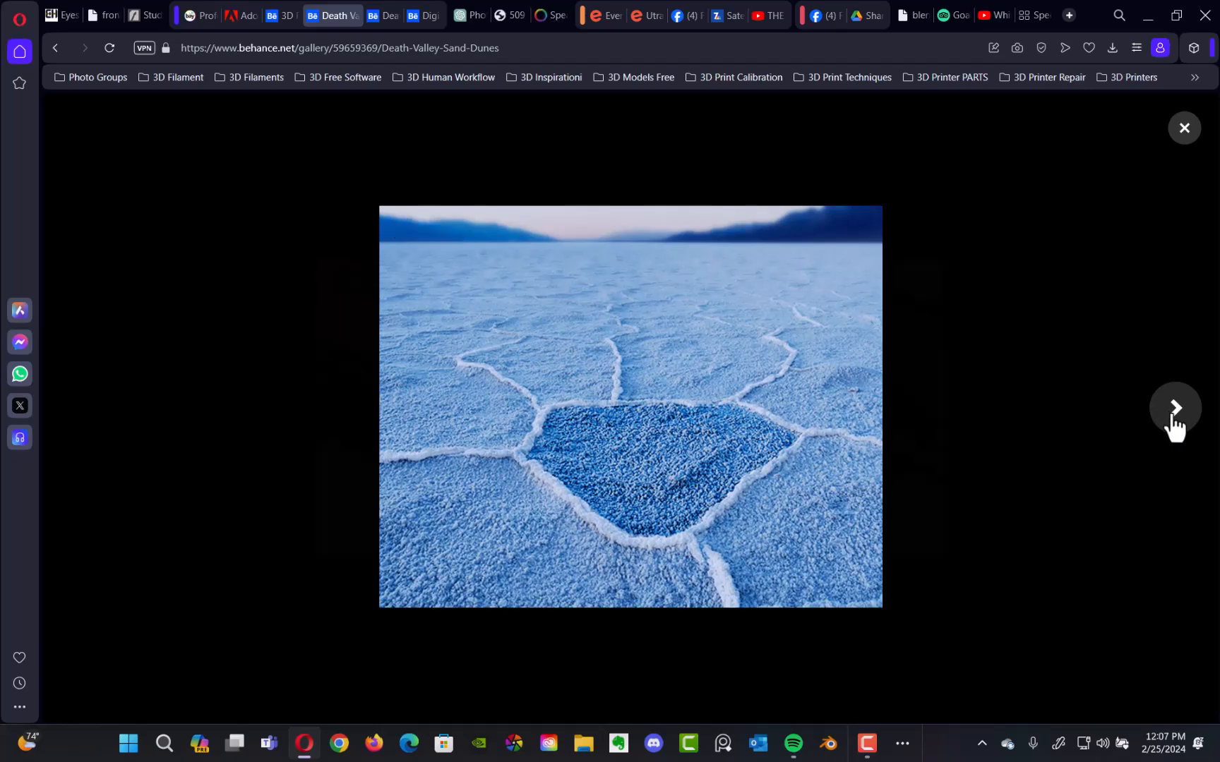
pyautogui.click(1175, 423)
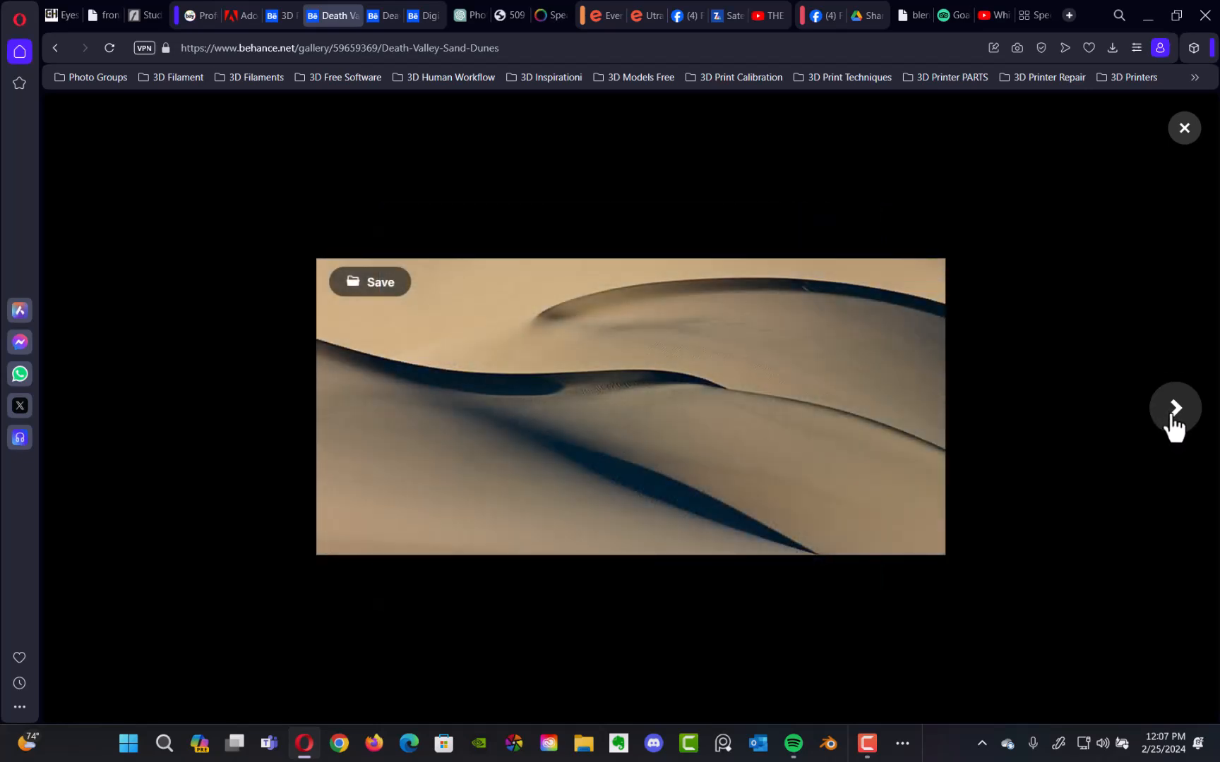
pyautogui.click(1174, 424)
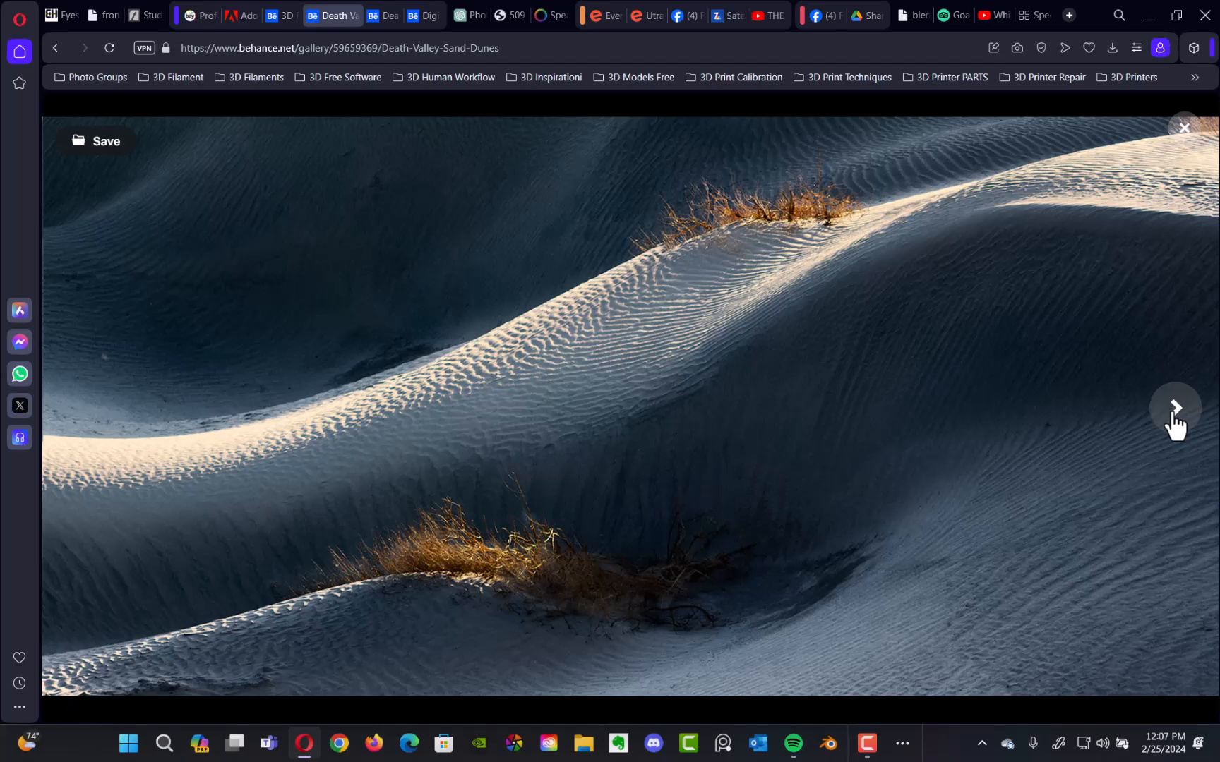
pyautogui.click(1173, 422)
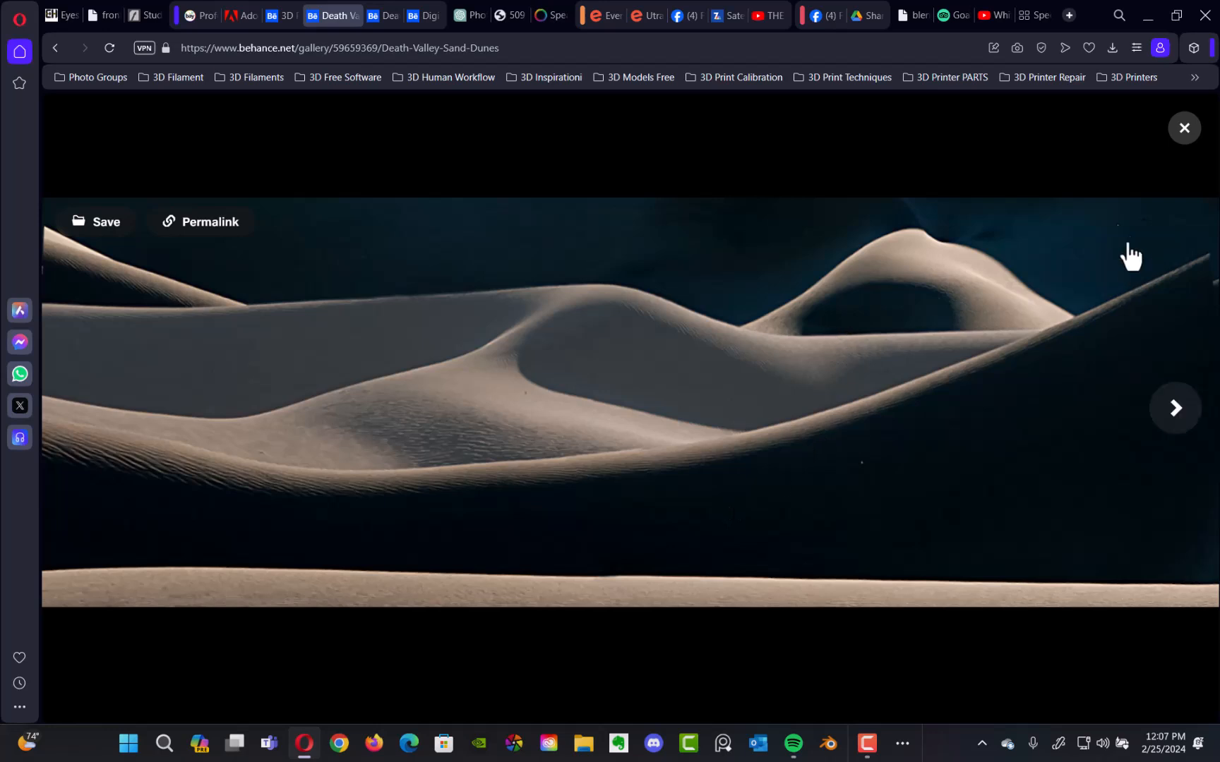
pyautogui.click(1175, 411)
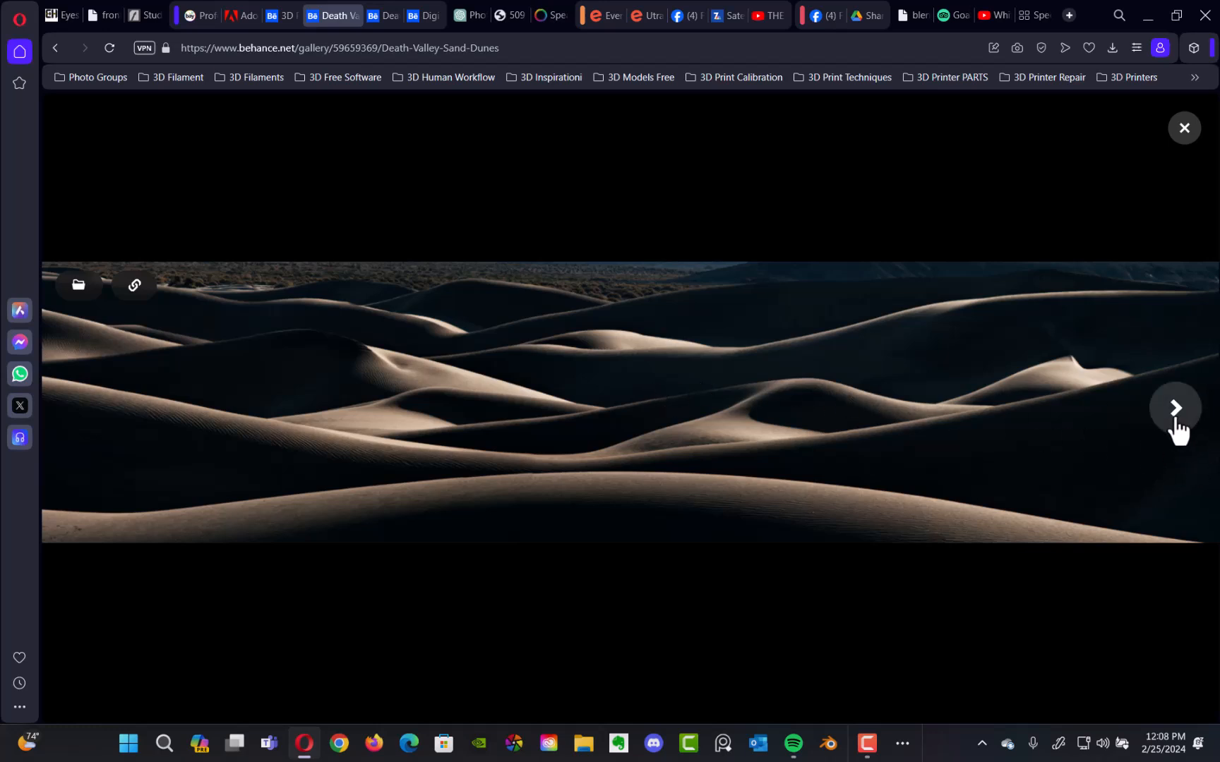
pyautogui.click(1175, 424)
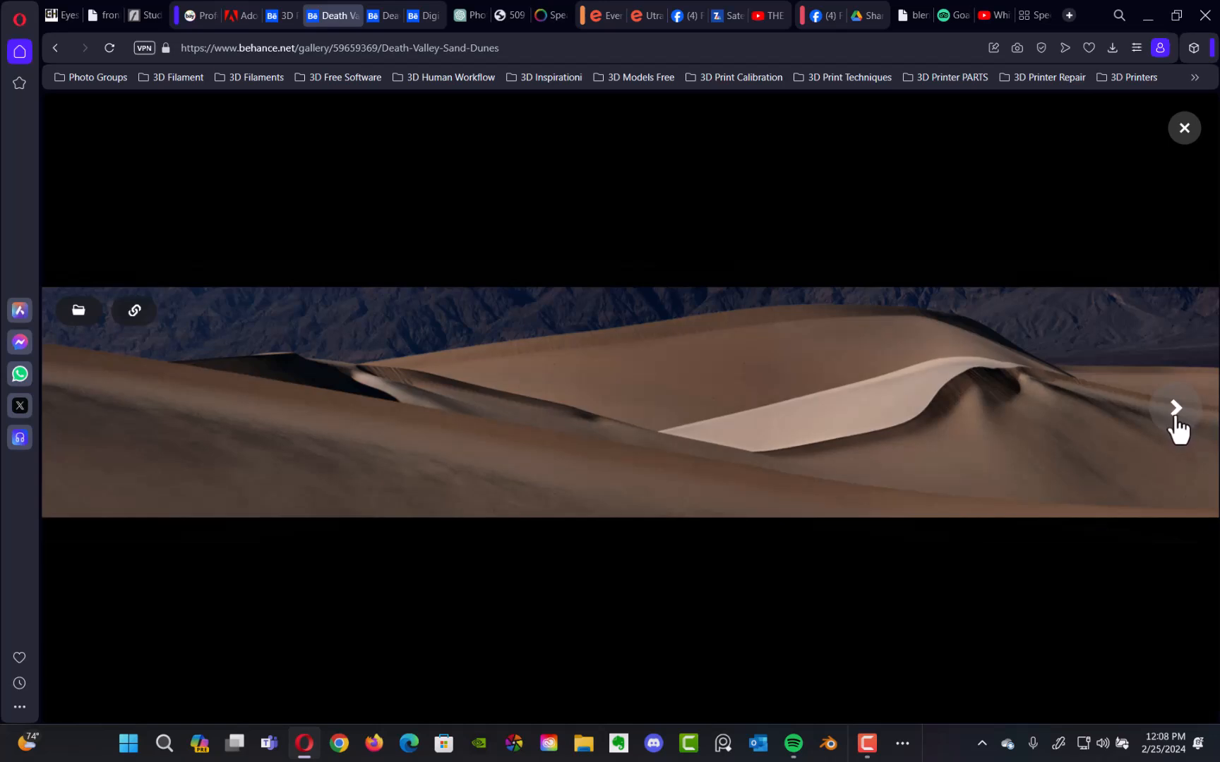
pyautogui.click(1174, 416)
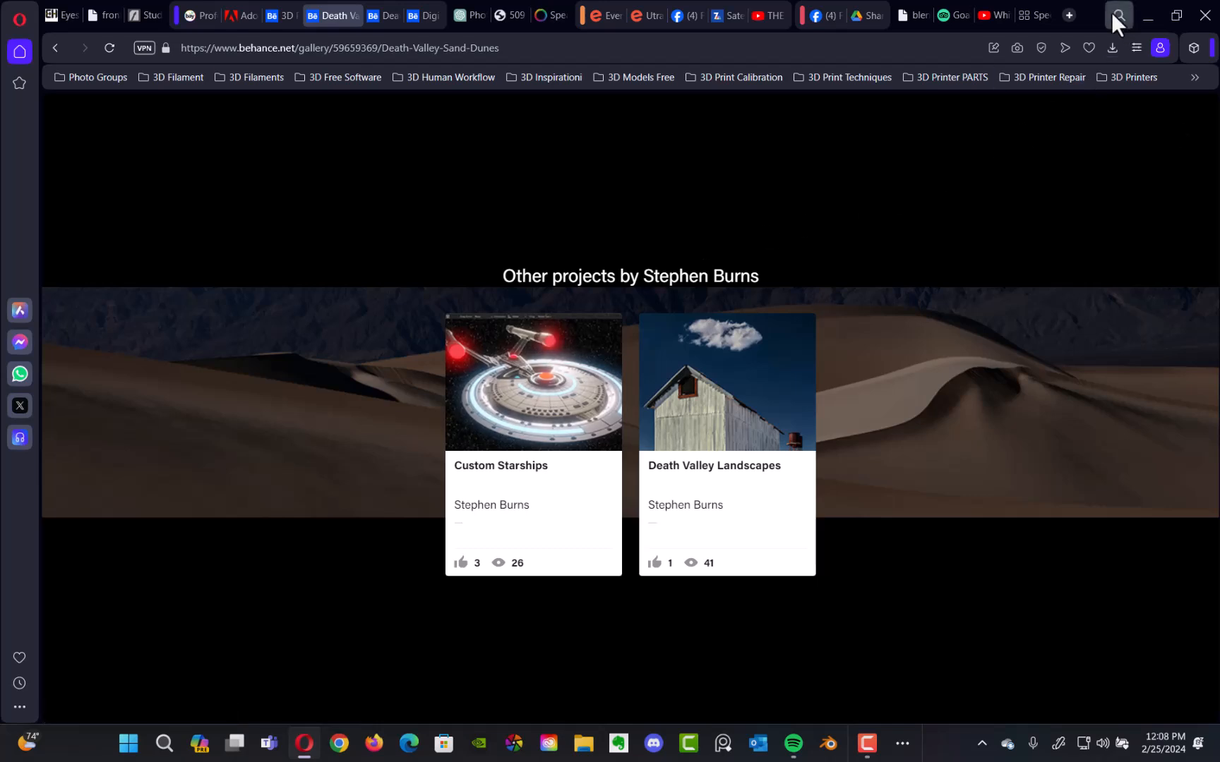
# Switch from the browser to Photoshop and move the floating Layers and Properties group lower, clear of the account controls.
pyautogui.click(1149, 19)
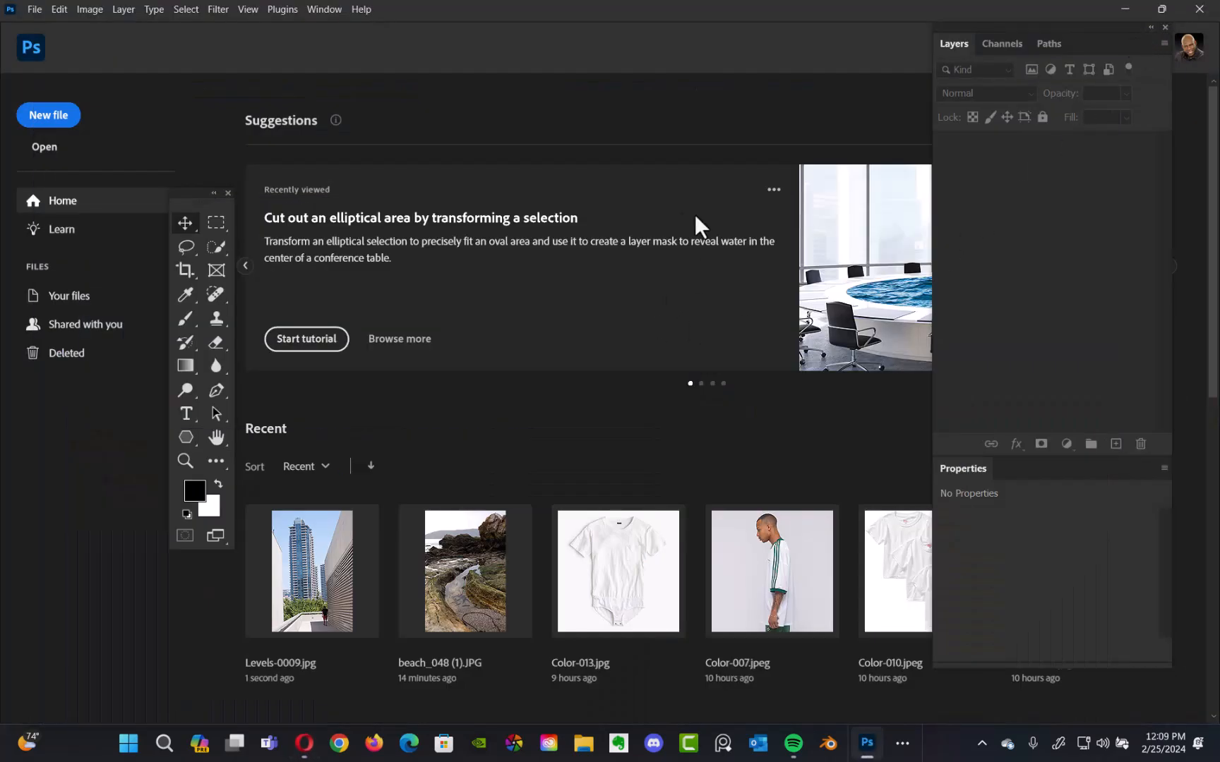
pyautogui.moveTo(1064, 37); pyautogui.dragTo(1067, 96)
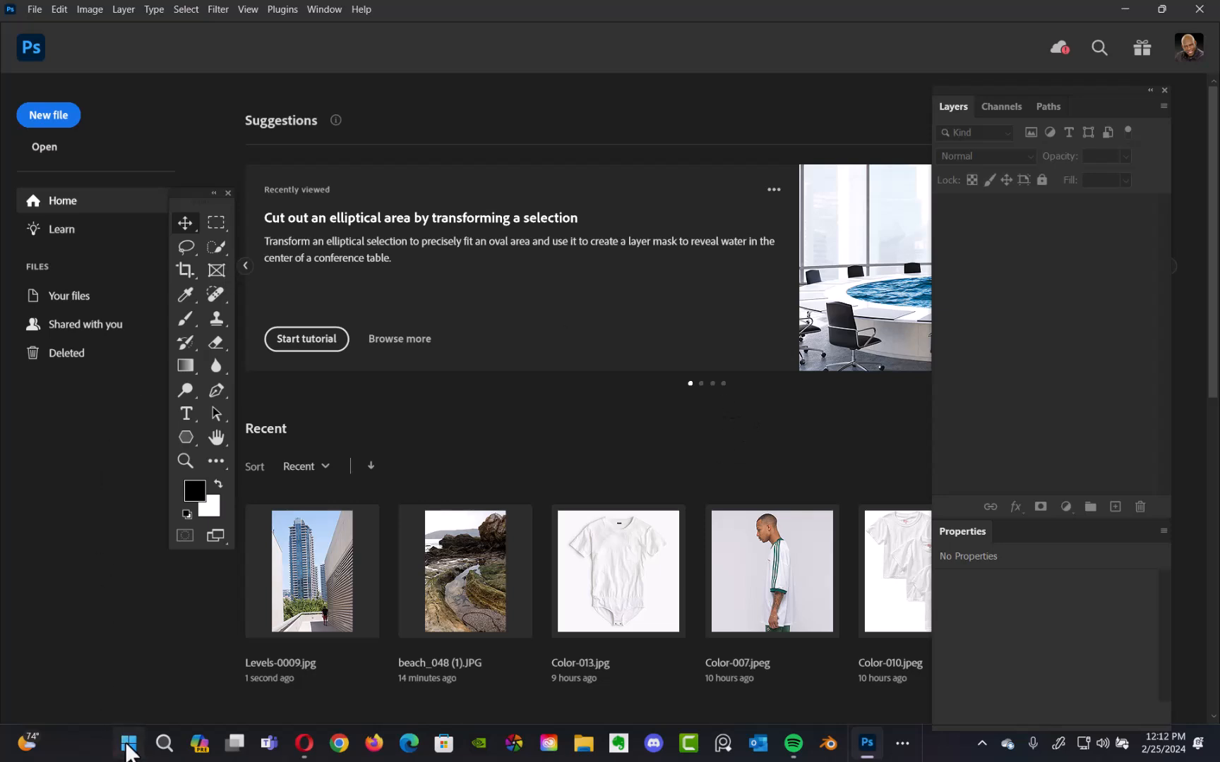
# Find and launch Adobe Creative Cloud, dismiss its 40% off promotion and reposition its window over Photoshop.
pyautogui.click(128, 742)
pyautogui.click(547, 176)
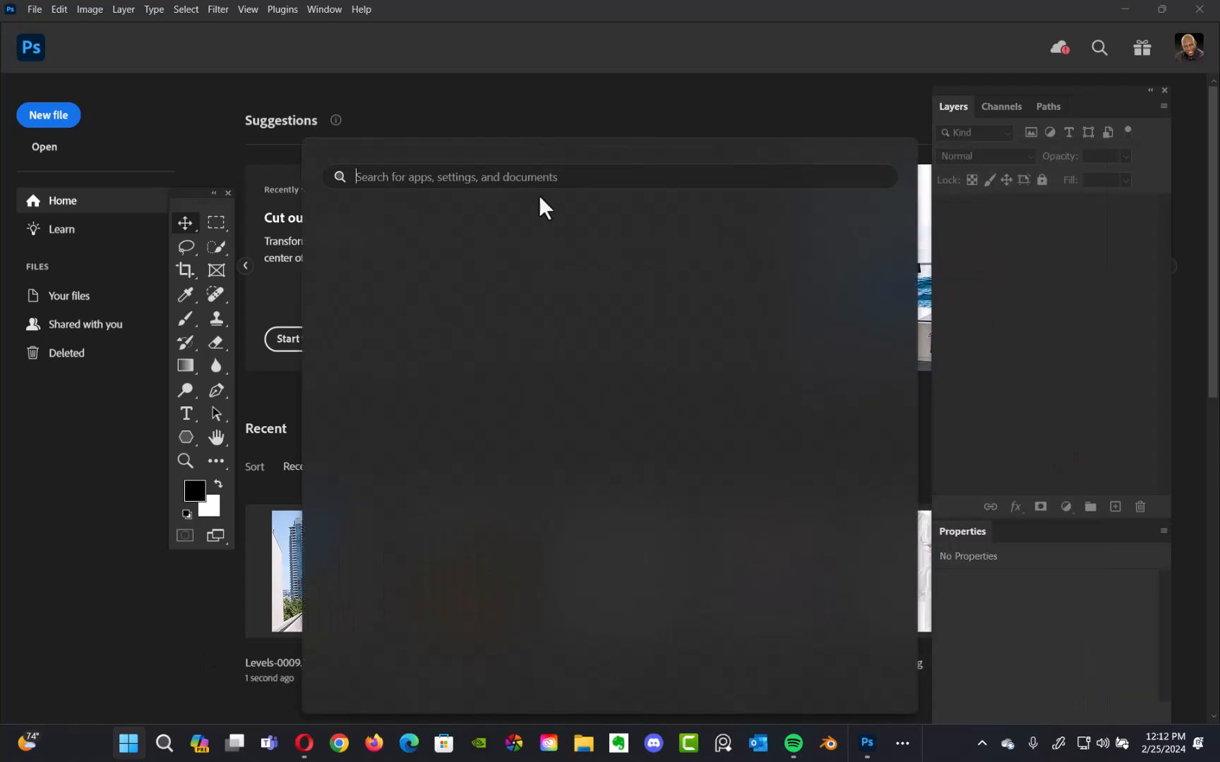
pyautogui.write('crea')
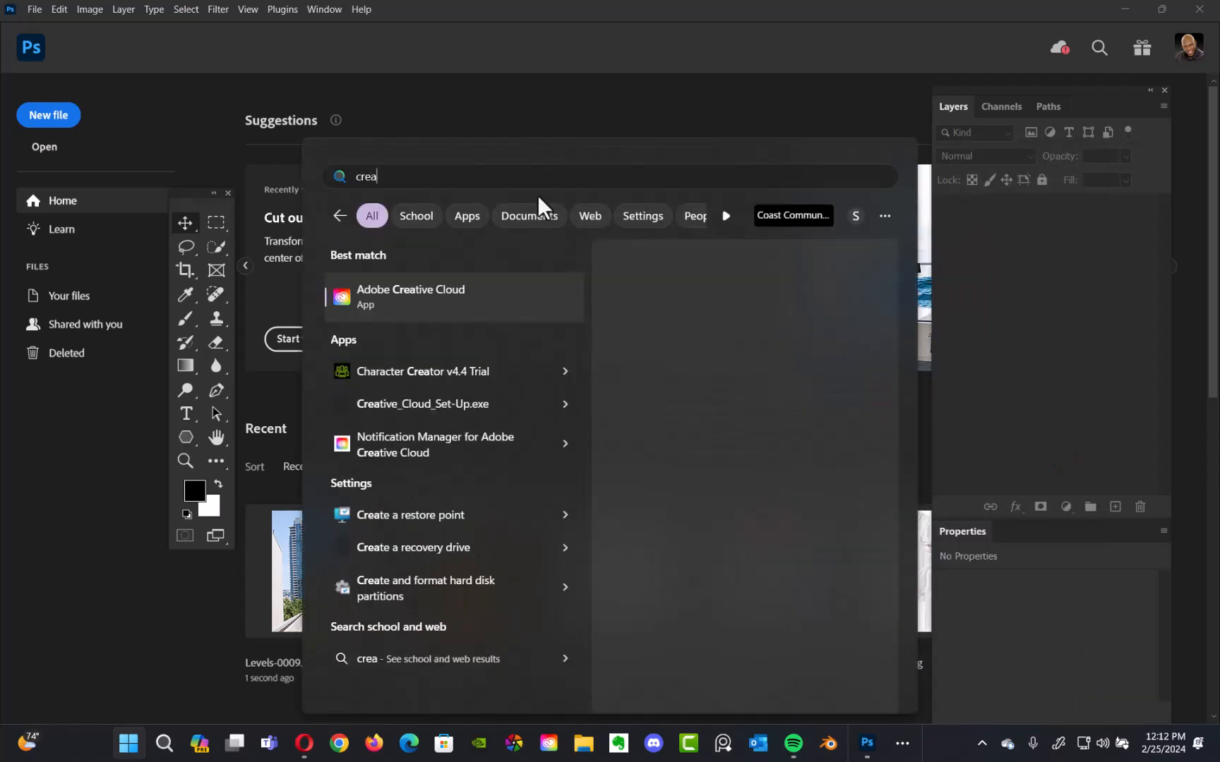
pyautogui.click(416, 314)
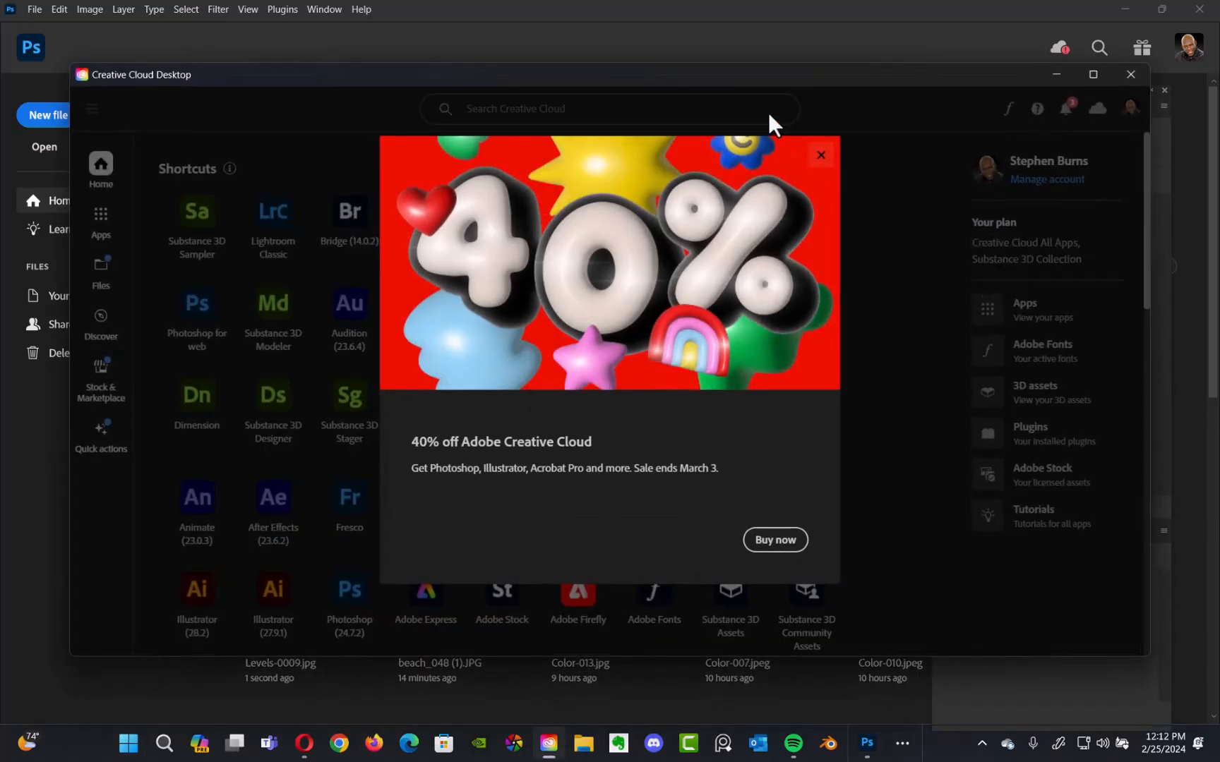
pyautogui.moveTo(754, 76); pyautogui.dragTo(744, 44)
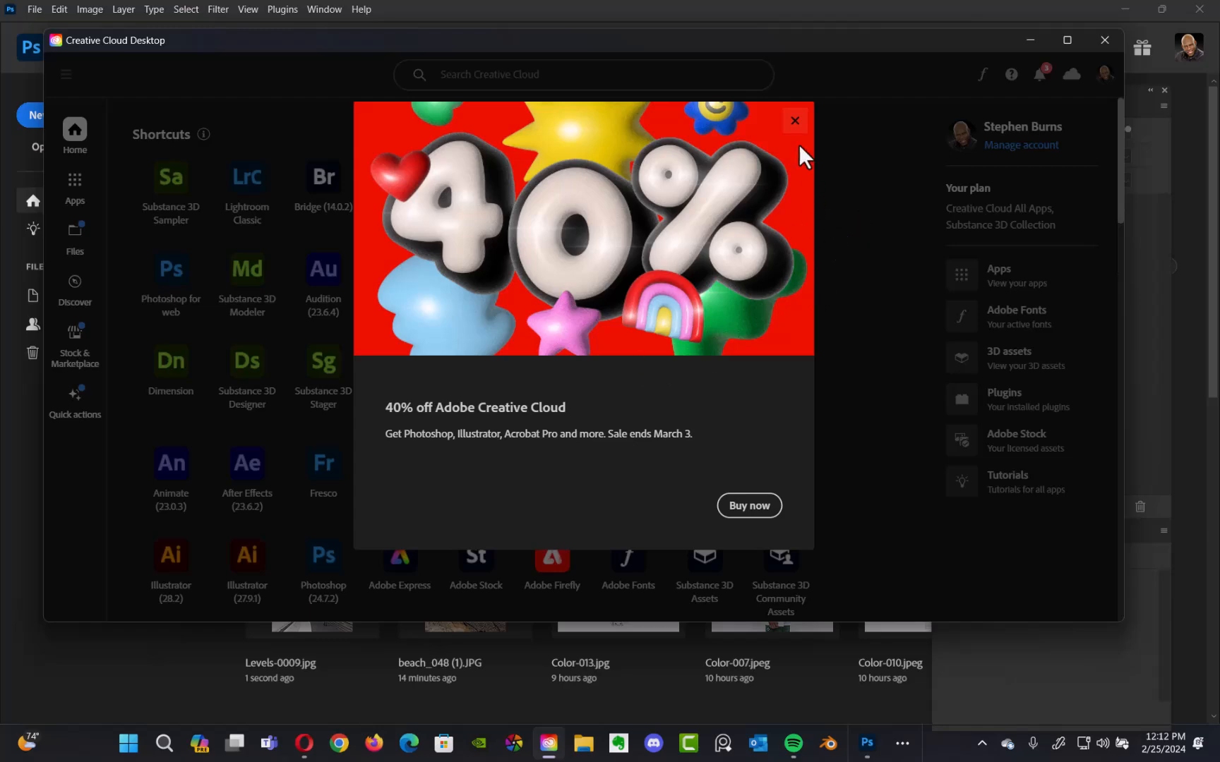
pyautogui.click(795, 121)
pyautogui.moveTo(816, 42)
pyautogui.mouseDown()
pyautogui.moveTo(800, 39)
pyautogui.moveTo(831, 55)
pyautogui.mouseUp()
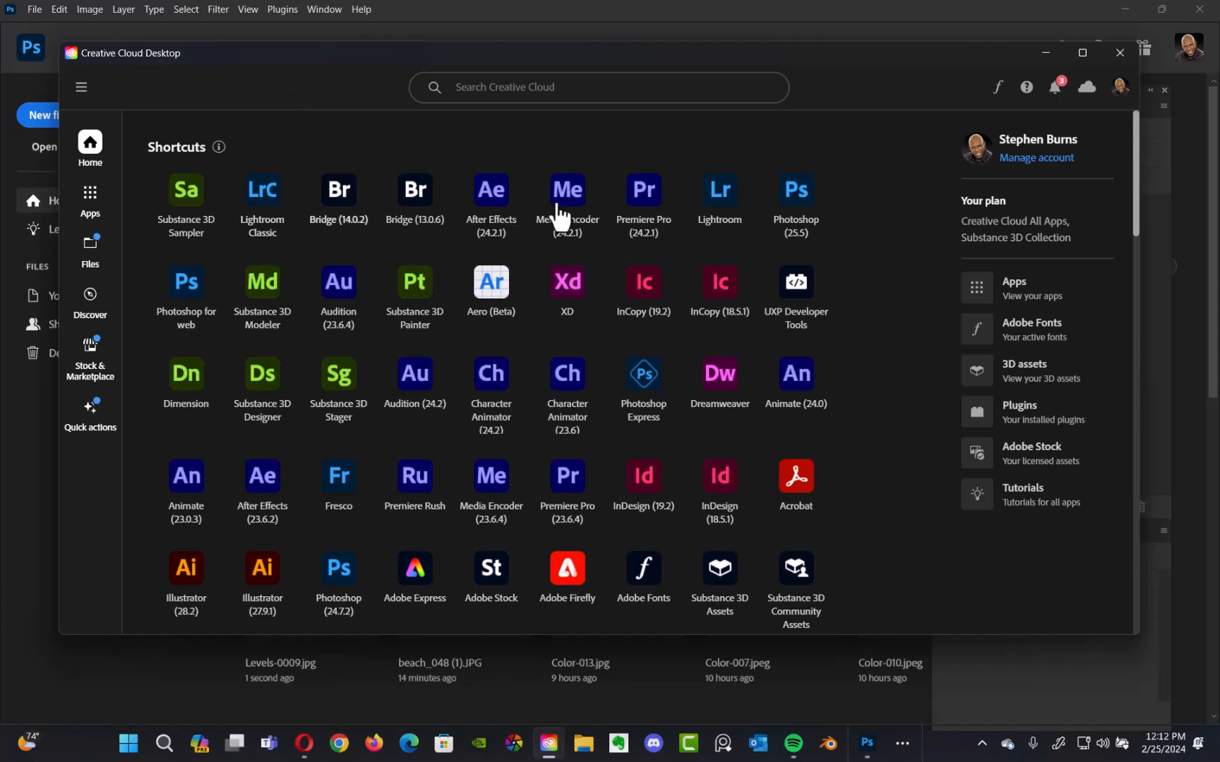
# Show the full list of apps in the plan and shift the Creative Cloud Desktop window slightly lower.
pyautogui.click(89, 196)
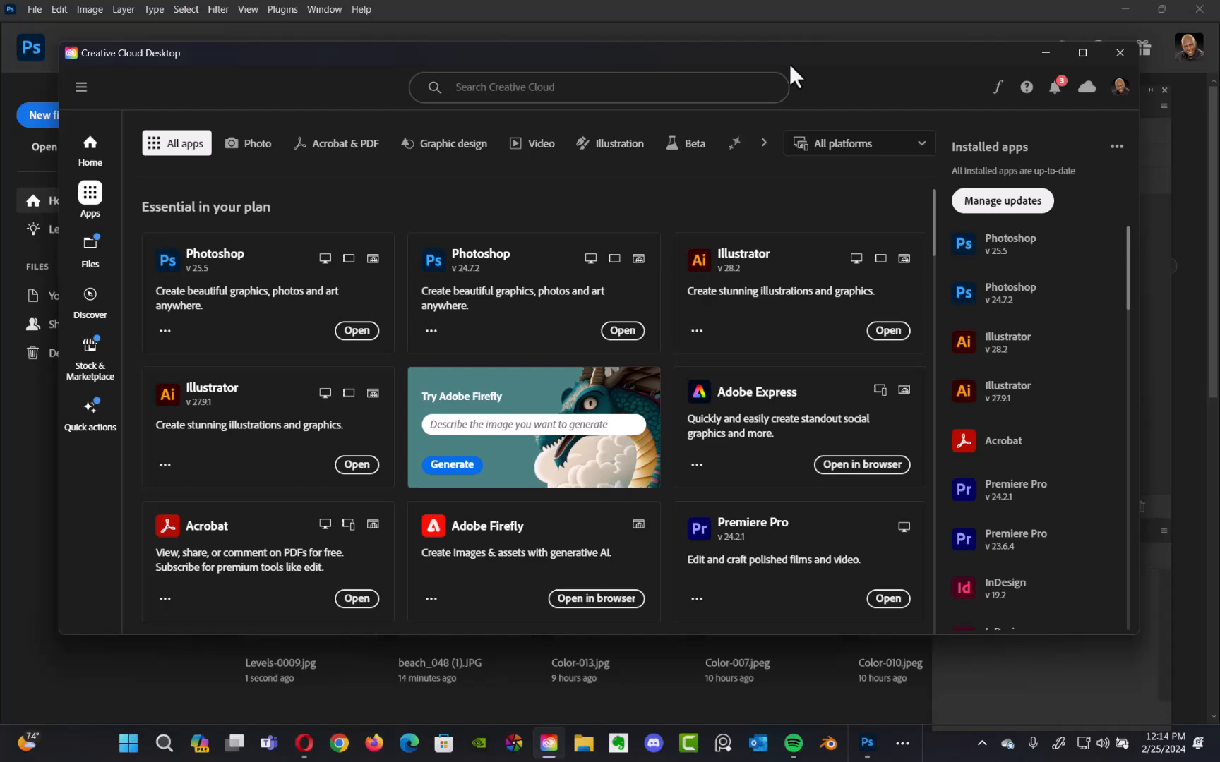
pyautogui.moveTo(800, 57)
pyautogui.mouseDown()
pyautogui.moveTo(772, 50)
pyautogui.moveTo(801, 83)
pyautogui.mouseUp()
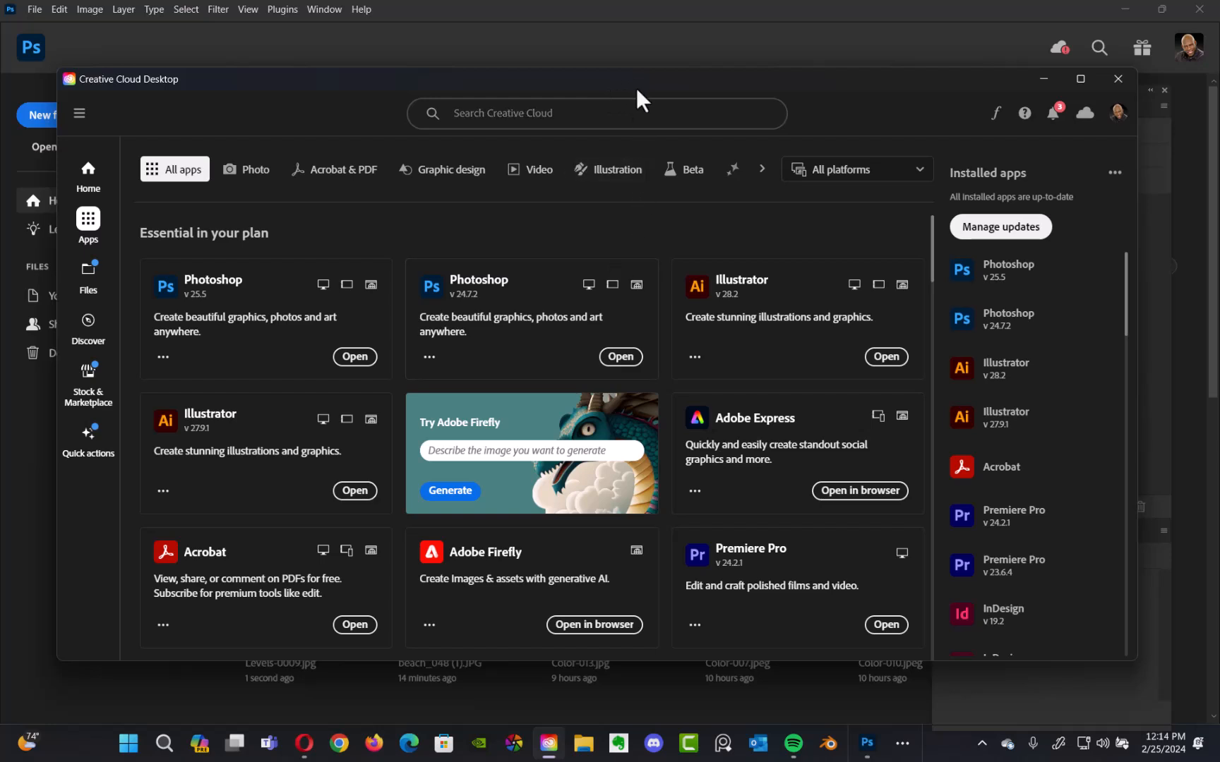
pyautogui.moveTo(630, 83); pyautogui.dragTo(641, 95)
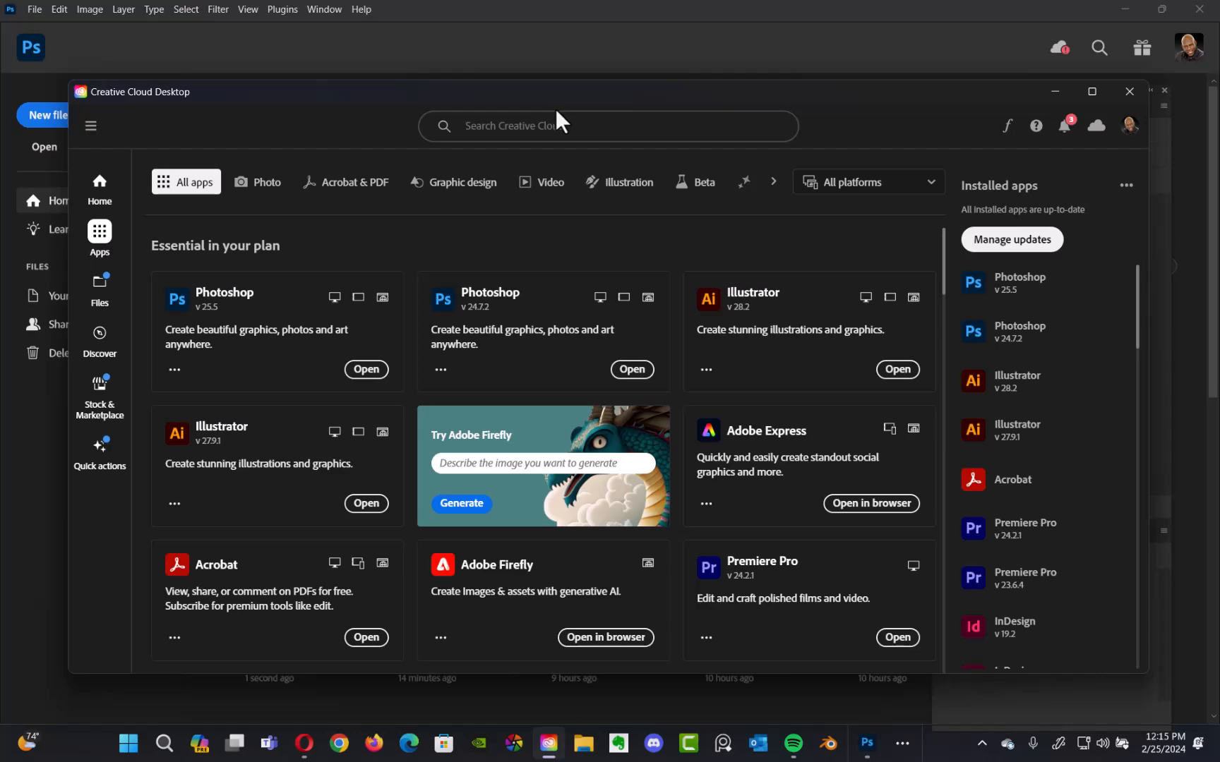
# Return to Photoshop, browse files in Adobe Bridge from there, and narrow the folder area to widen the thumbnails.
pyautogui.click(575, 35)
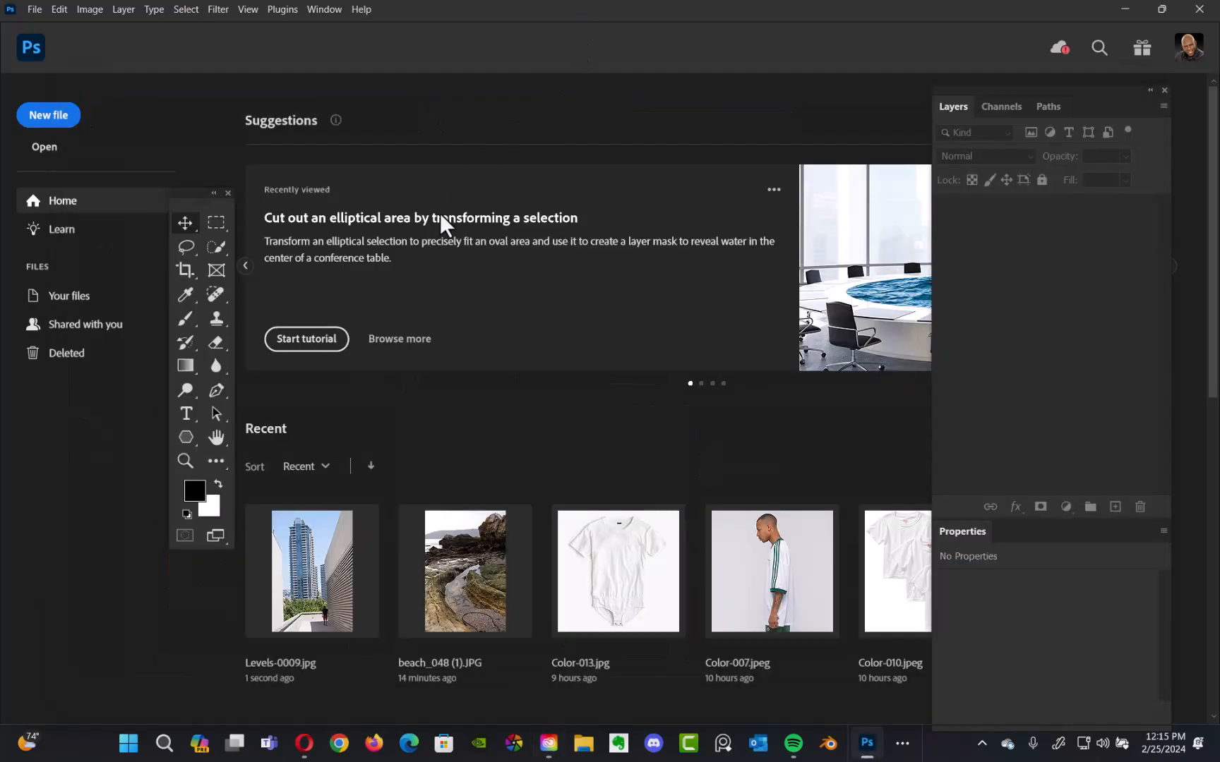
pyautogui.click(33, 10)
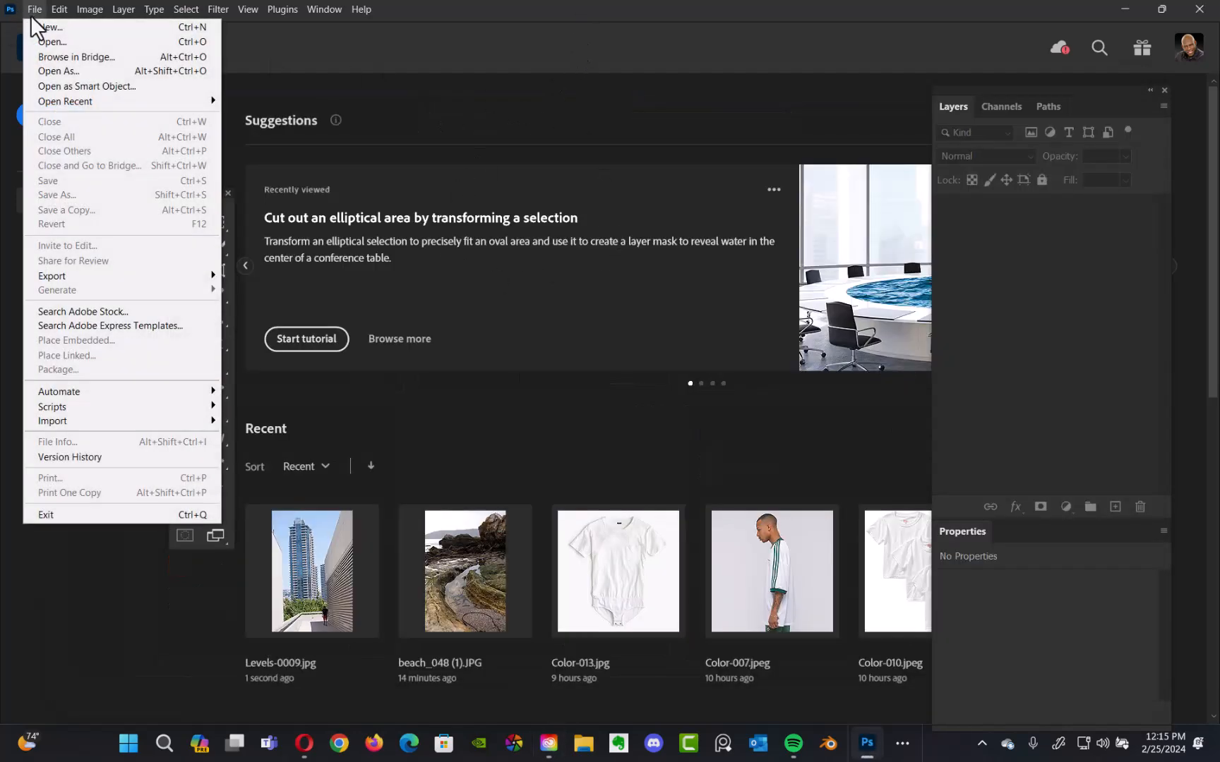
pyautogui.click(79, 58)
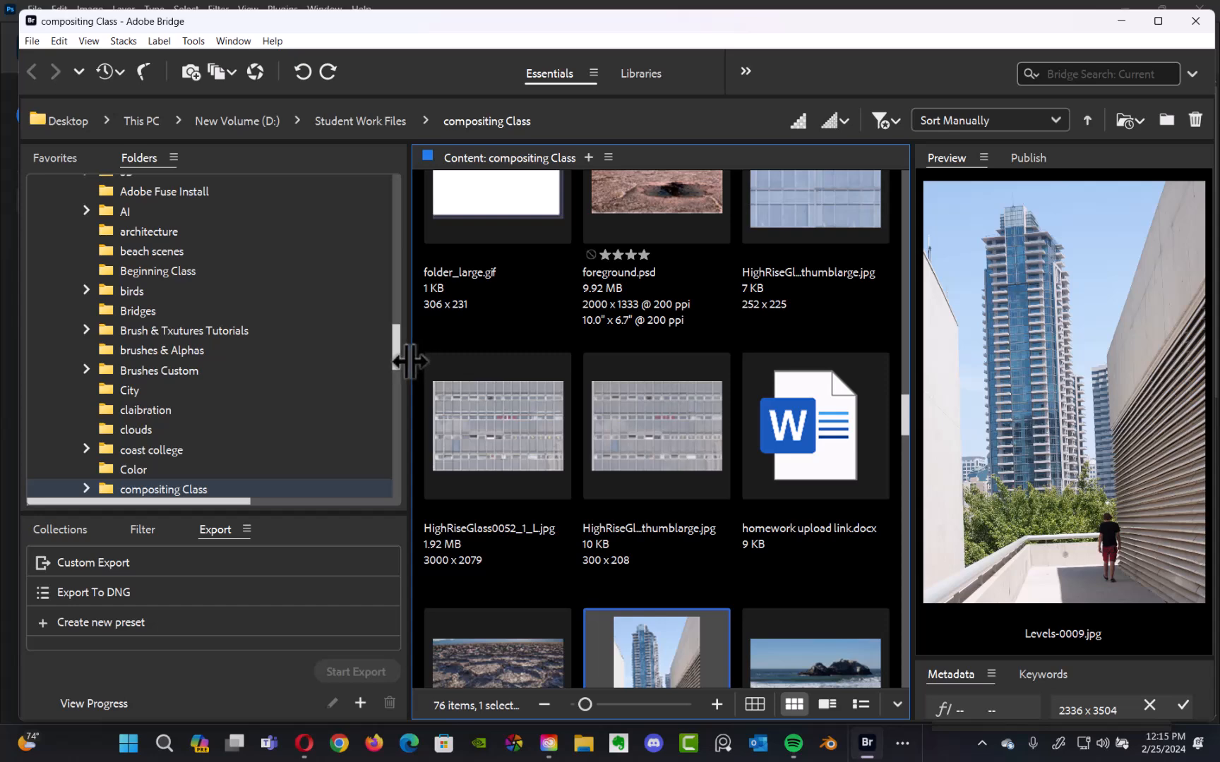
pyautogui.moveTo(408, 362); pyautogui.dragTo(341, 372)
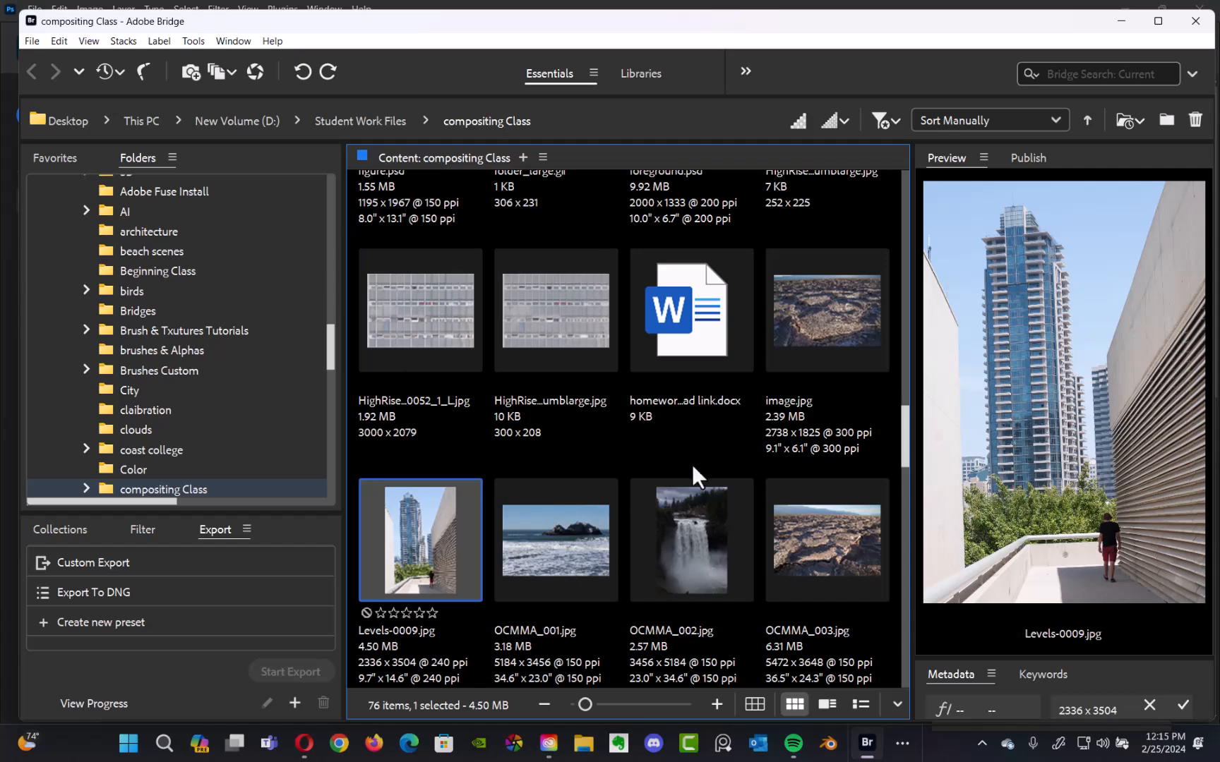
# Go to the start of the compositing Class folder and preview several images, ending with architecture-6784 (1).jpg.
pyautogui.moveTo(905, 424); pyautogui.dragTo(899, 171)
pyautogui.click(689, 253)
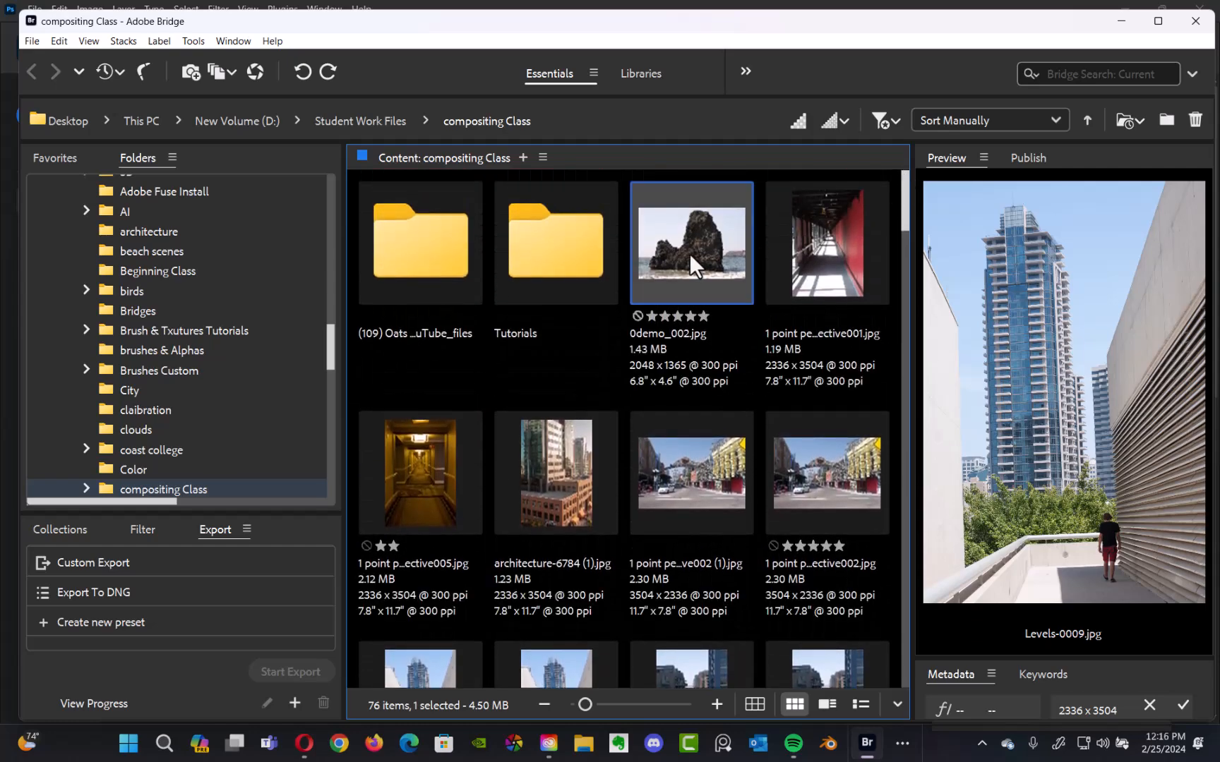
pyautogui.click(579, 451)
pyautogui.click(650, 474)
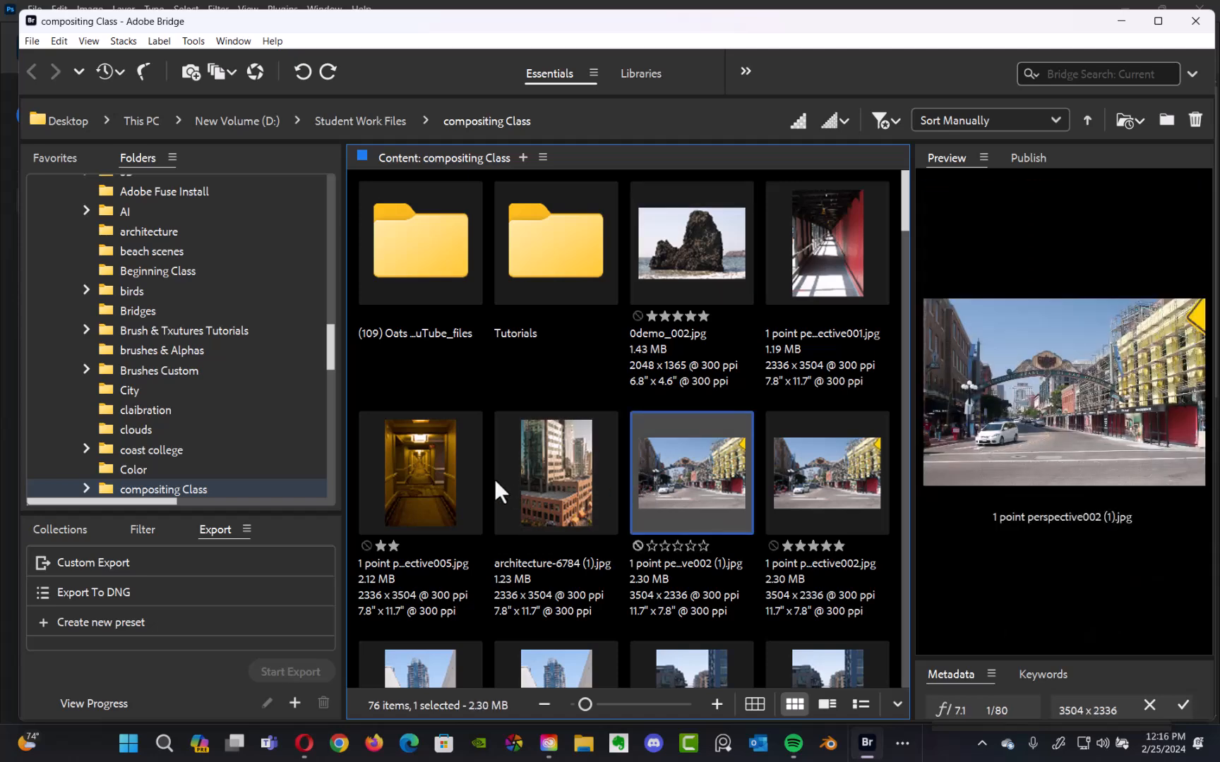
pyautogui.click(499, 487)
# Look through the beginning of the folder tree and switch to the list of favorite locations.
pyautogui.moveTo(334, 340); pyautogui.dragTo(342, 170)
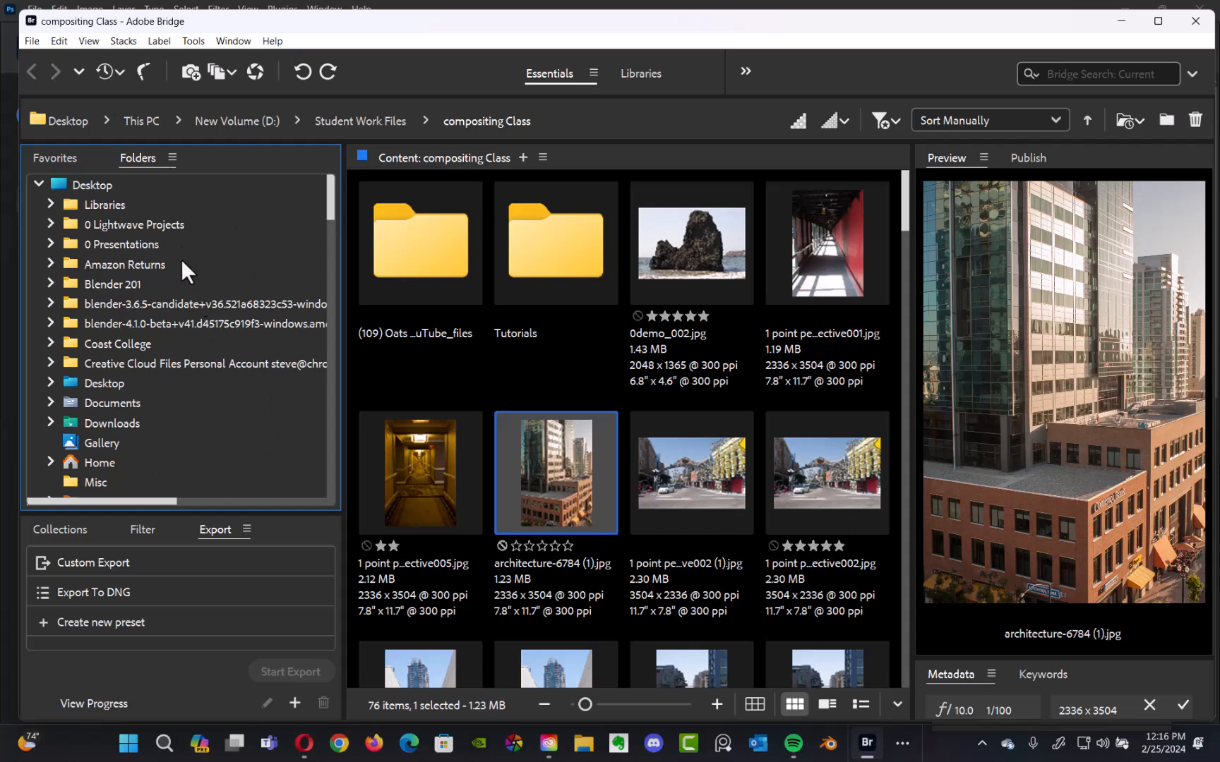
pyautogui.click(55, 158)
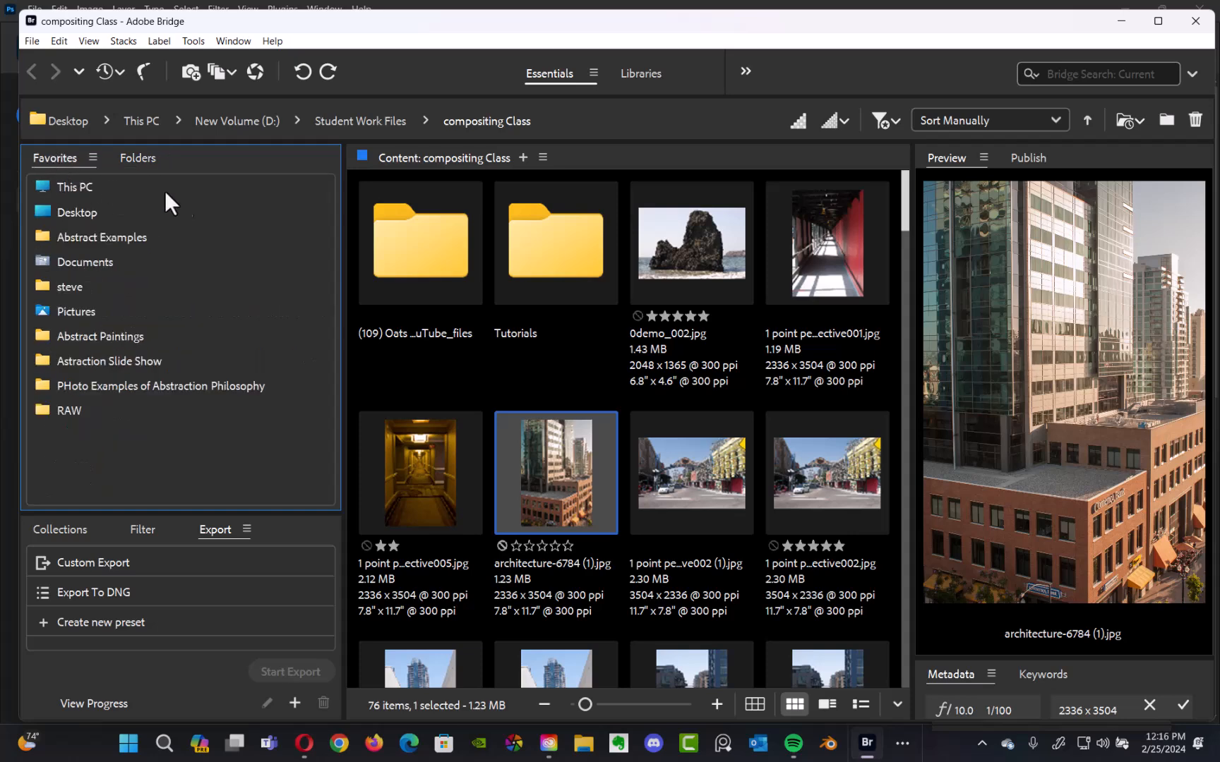
# Switch back to the folder tree and open the Hawaii Photocon 2024 folder inside 0 Presentations on New Volume (D:).
pyautogui.click(138, 158)
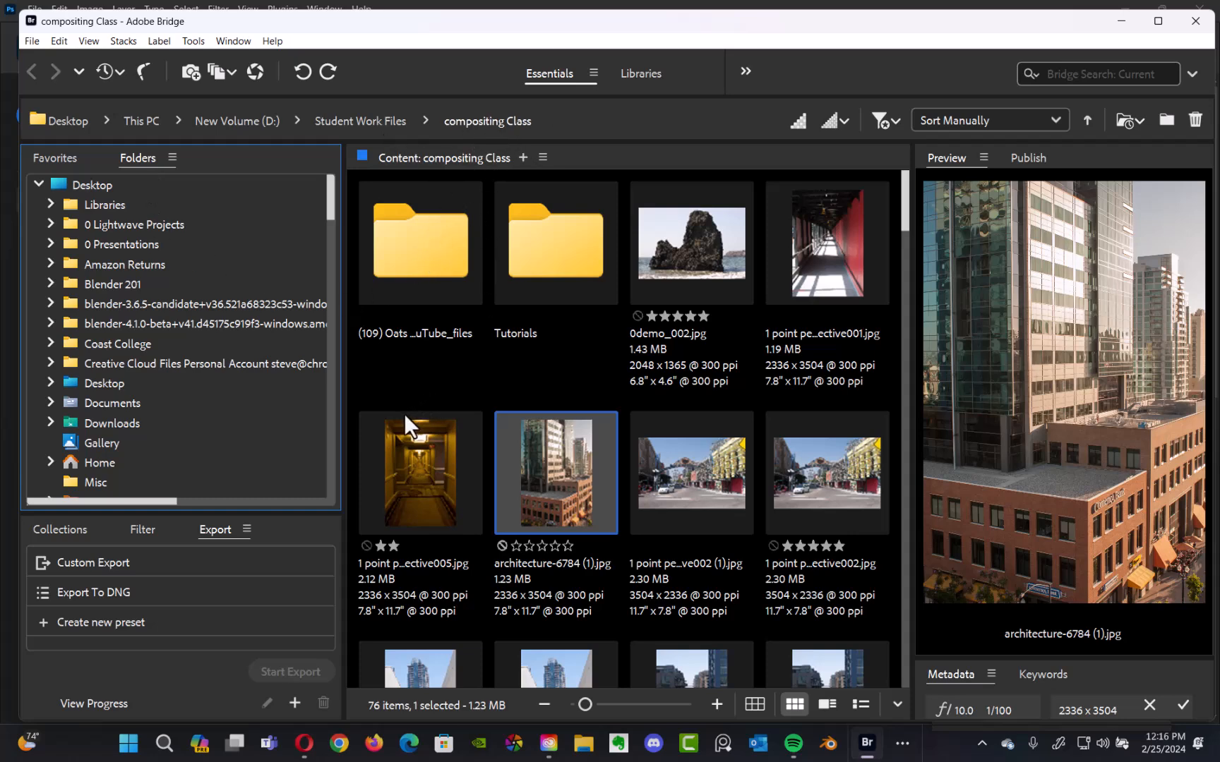
pyautogui.click(248, 124)
pyautogui.doubleClick(704, 270)
pyautogui.moveTo(905, 240); pyautogui.dragTo(870, 364)
pyautogui.scroll(-1, 868, 370)
pyautogui.click(677, 431)
pyautogui.doubleClick(677, 431)
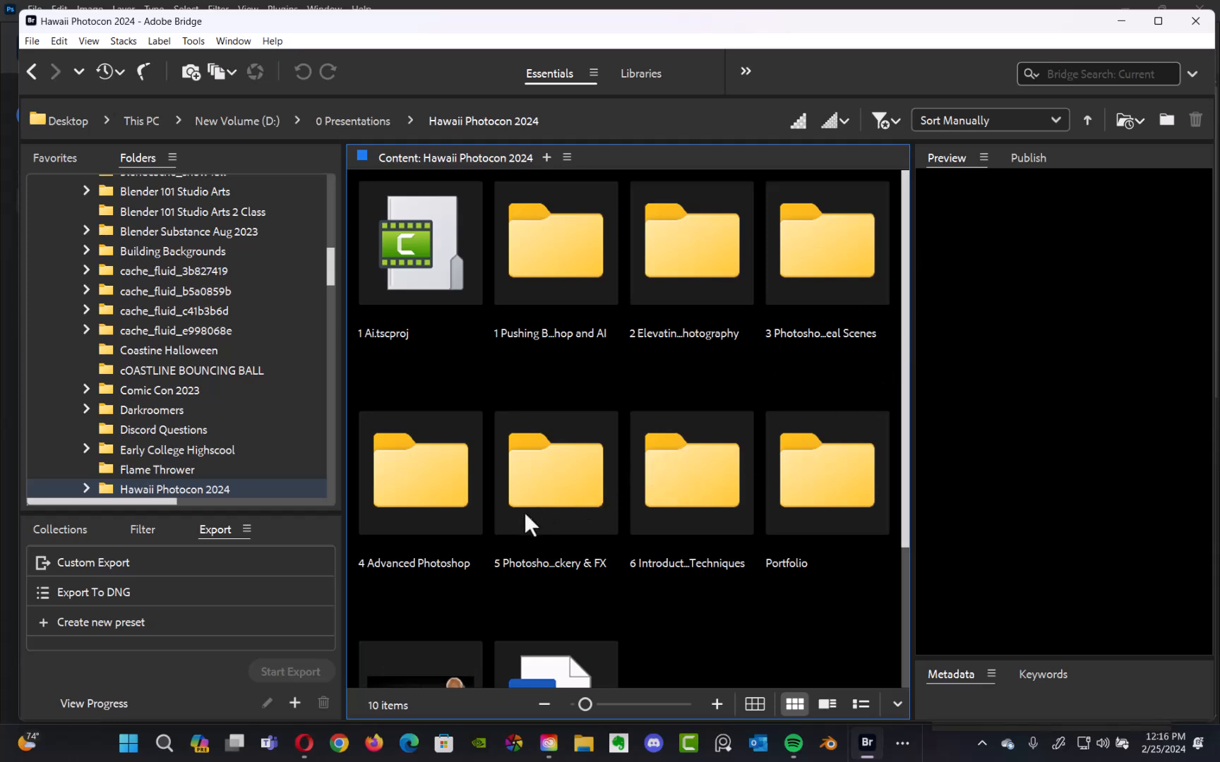
# Look through the numbered class folders in Hawaii Photocon 2024 and open 6 Introduction To Photoshop Techniques.
pyautogui.moveTo(905, 344)
pyautogui.mouseDown()
pyautogui.moveTo(877, 438)
pyautogui.moveTo(887, 358)
pyautogui.mouseUp()
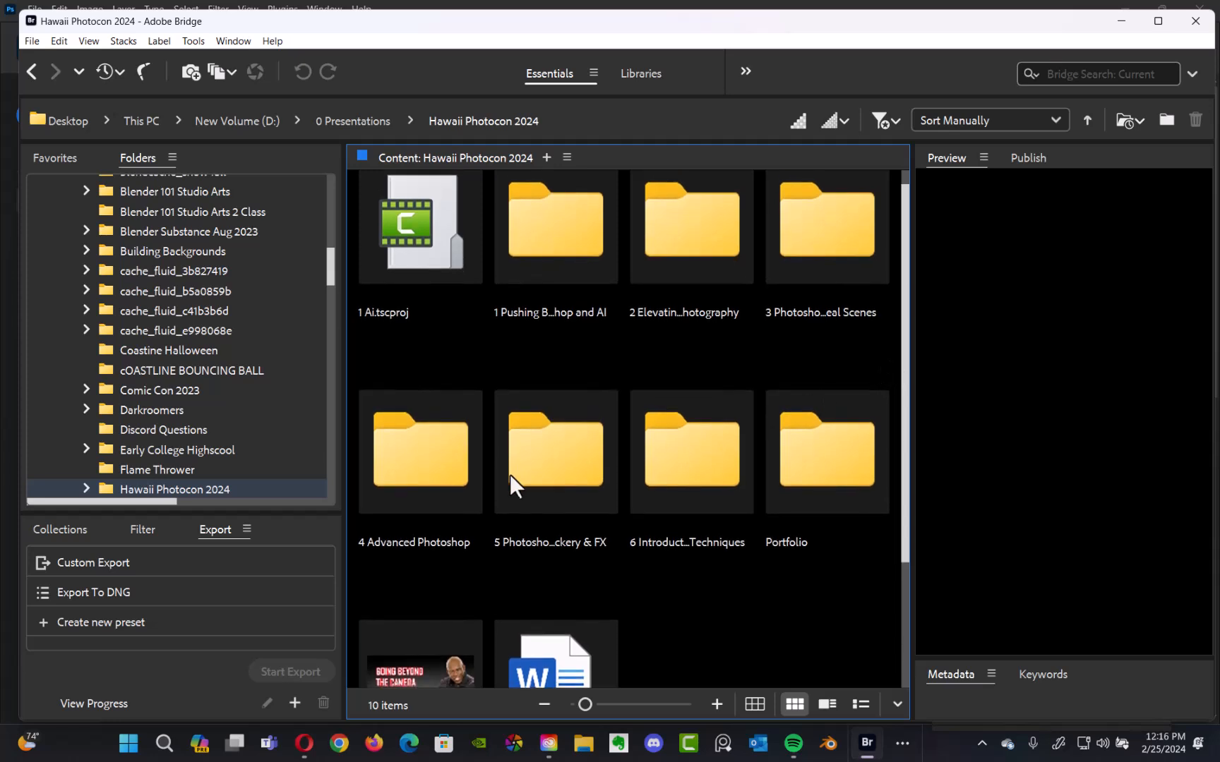
pyautogui.click(442, 484)
pyautogui.click(540, 487)
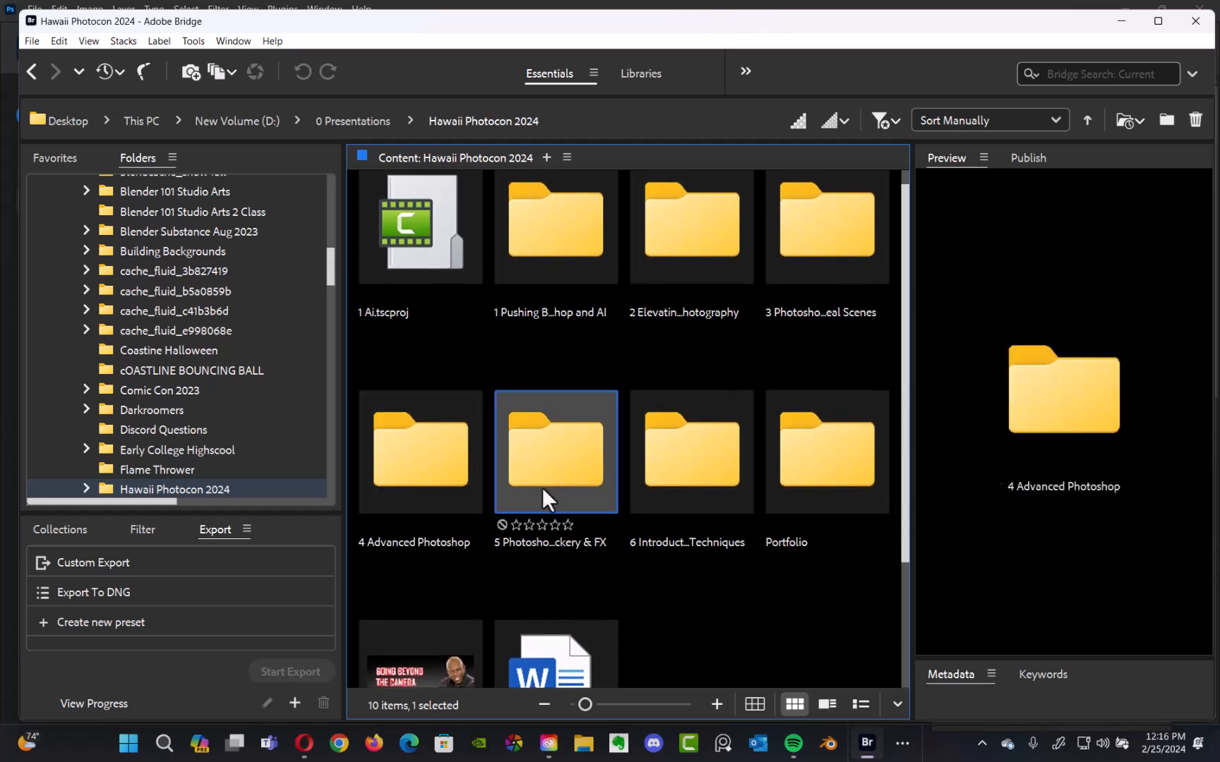
pyautogui.click(695, 485)
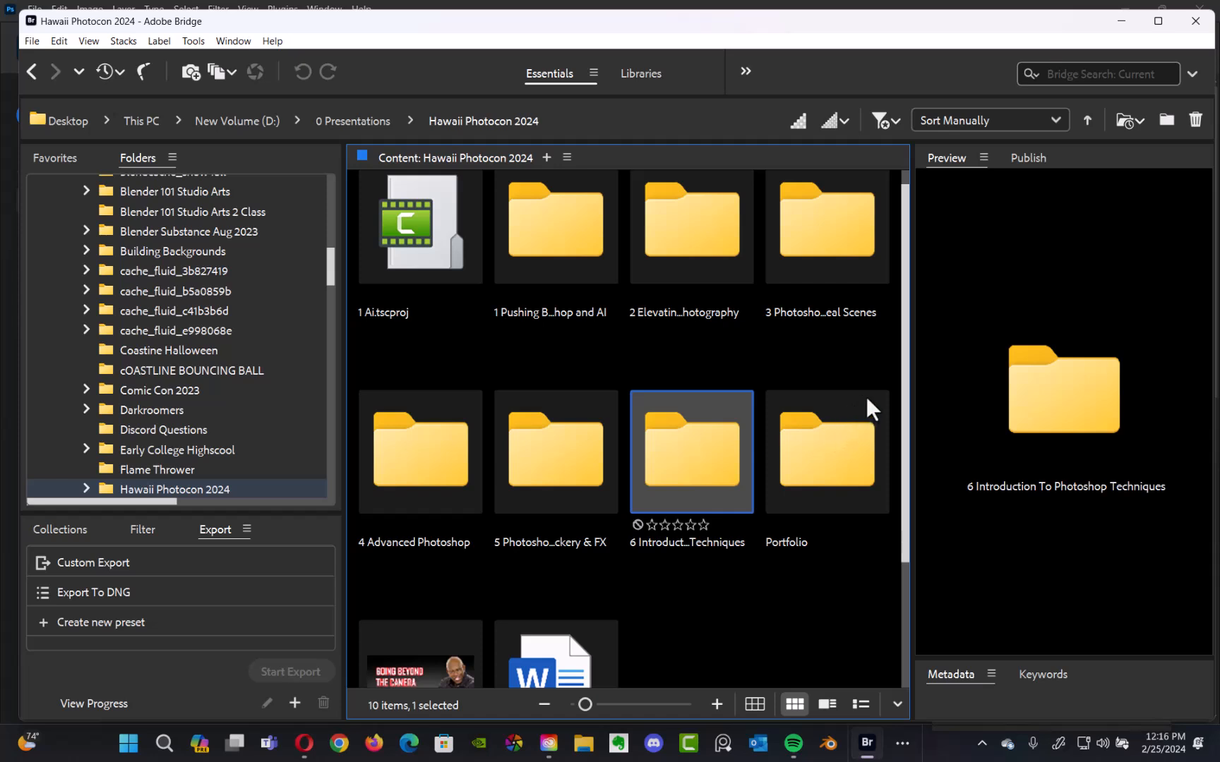
pyautogui.moveTo(901, 393); pyautogui.dragTo(884, 511)
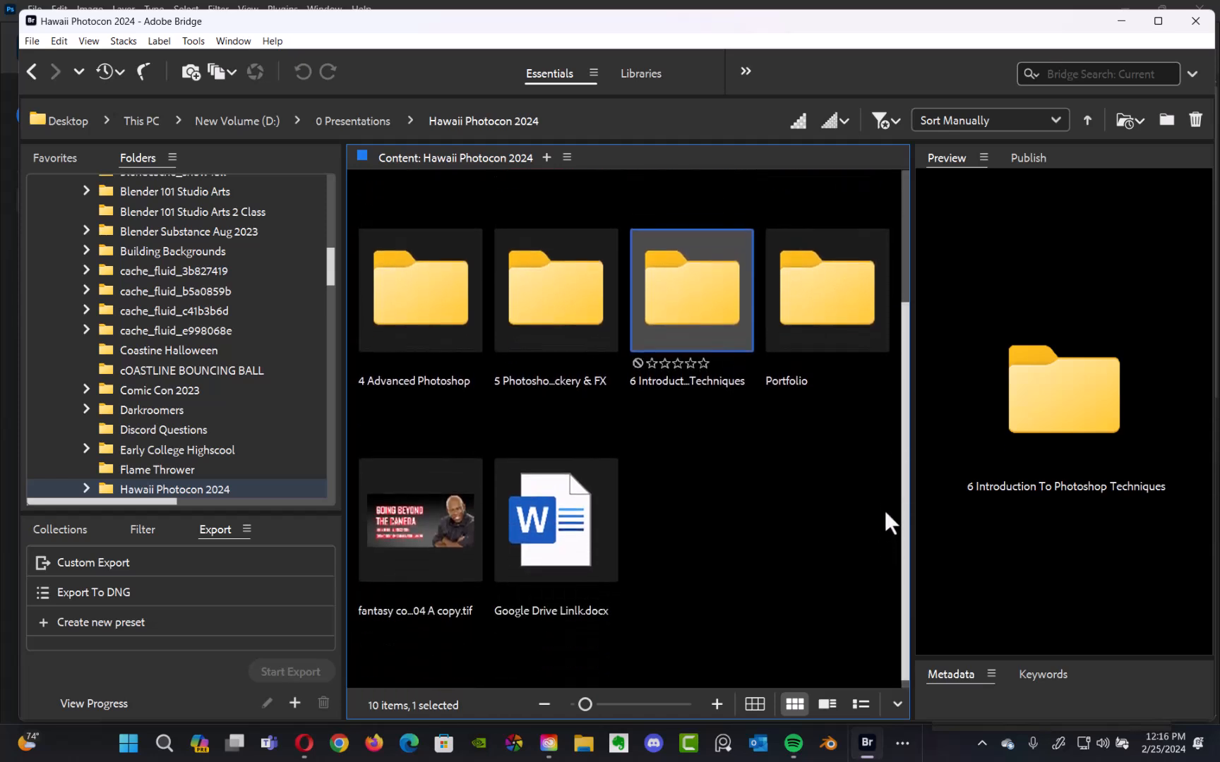
pyautogui.doubleClick(688, 304)
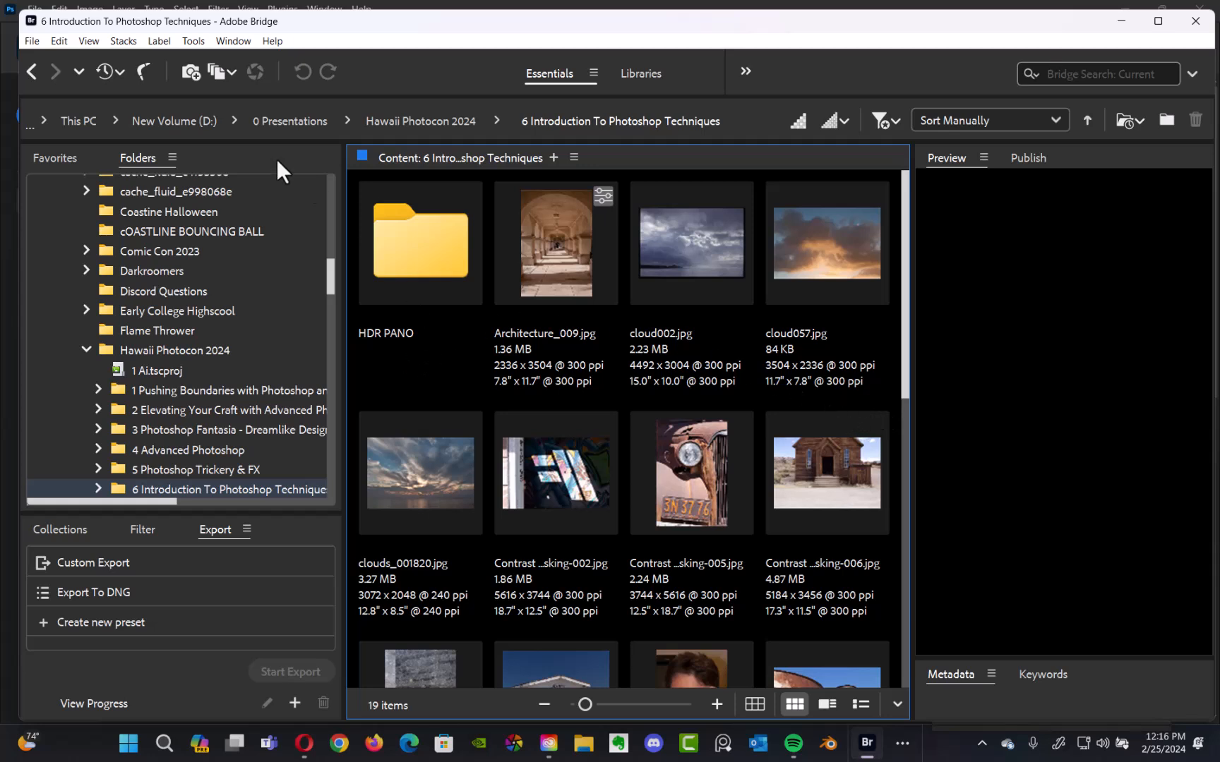
# Return to the Hawaii Photocon 2024 folder and add 6 Introduction To Photoshop Techniques to the end of the favorites.
pyautogui.click(32, 73)
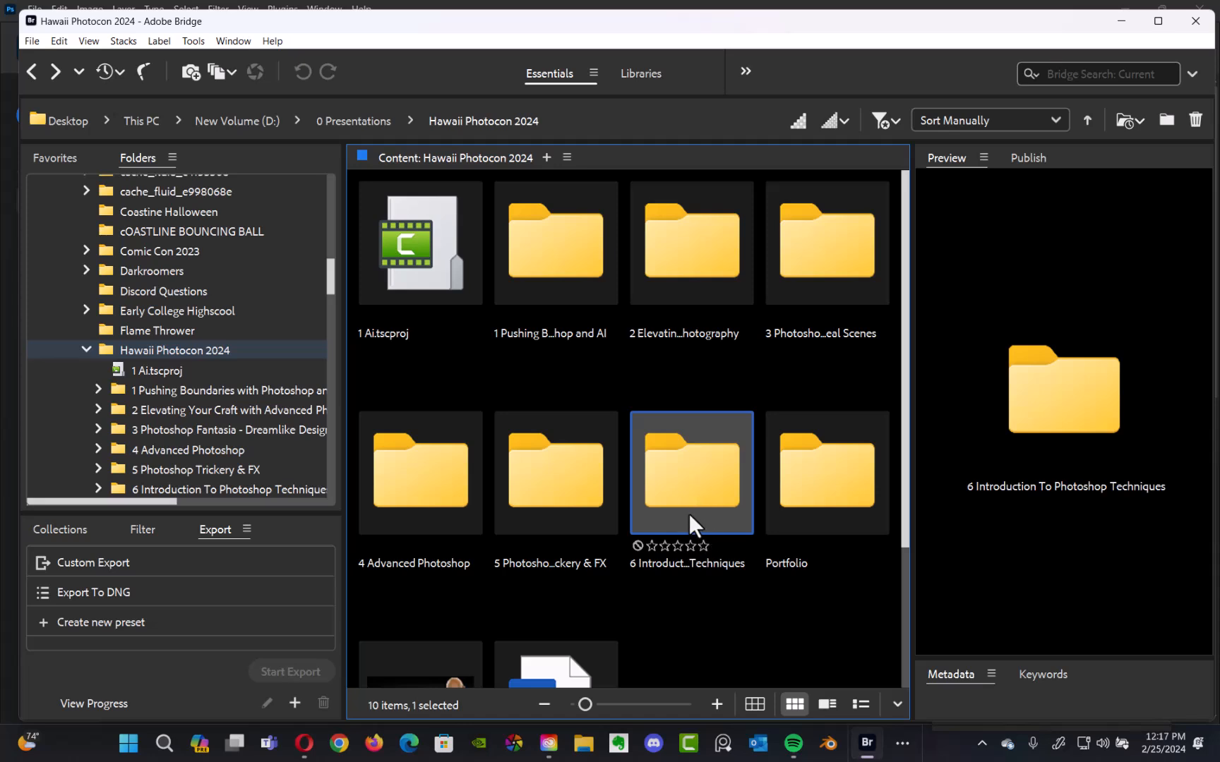
pyautogui.click(54, 158)
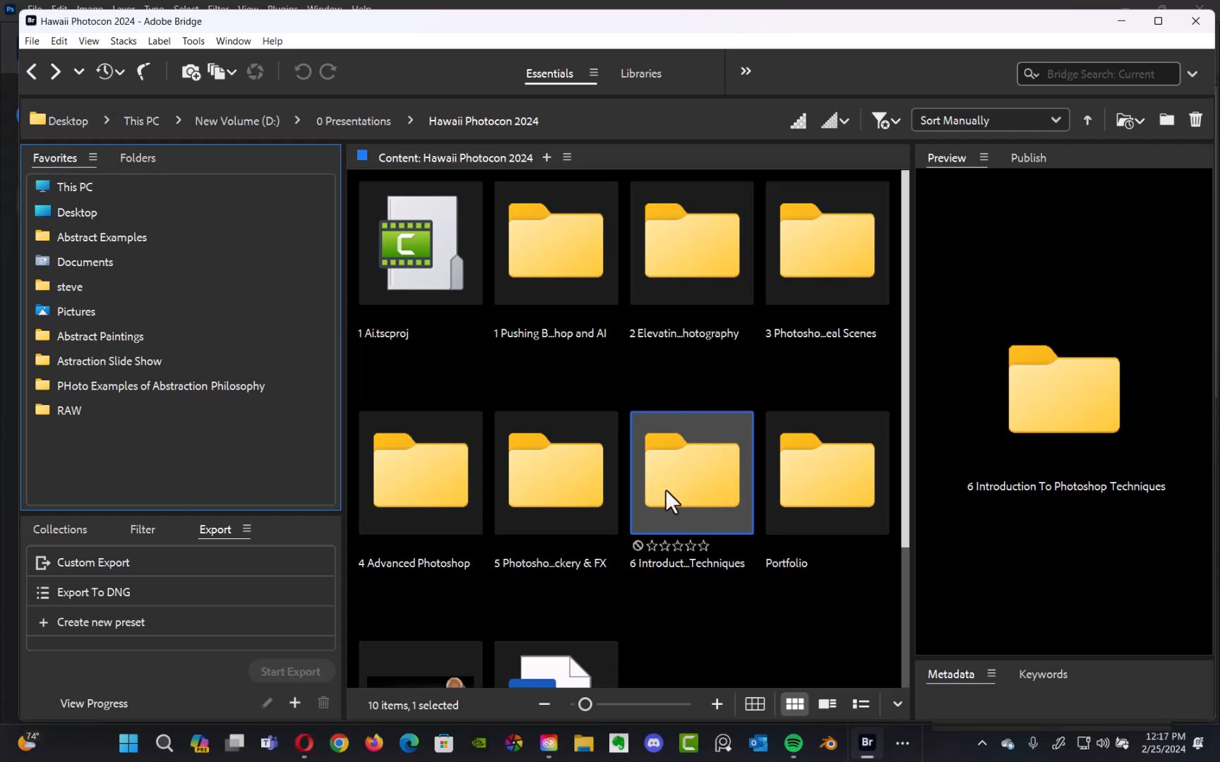
pyautogui.moveTo(670, 486); pyautogui.dragTo(115, 432)
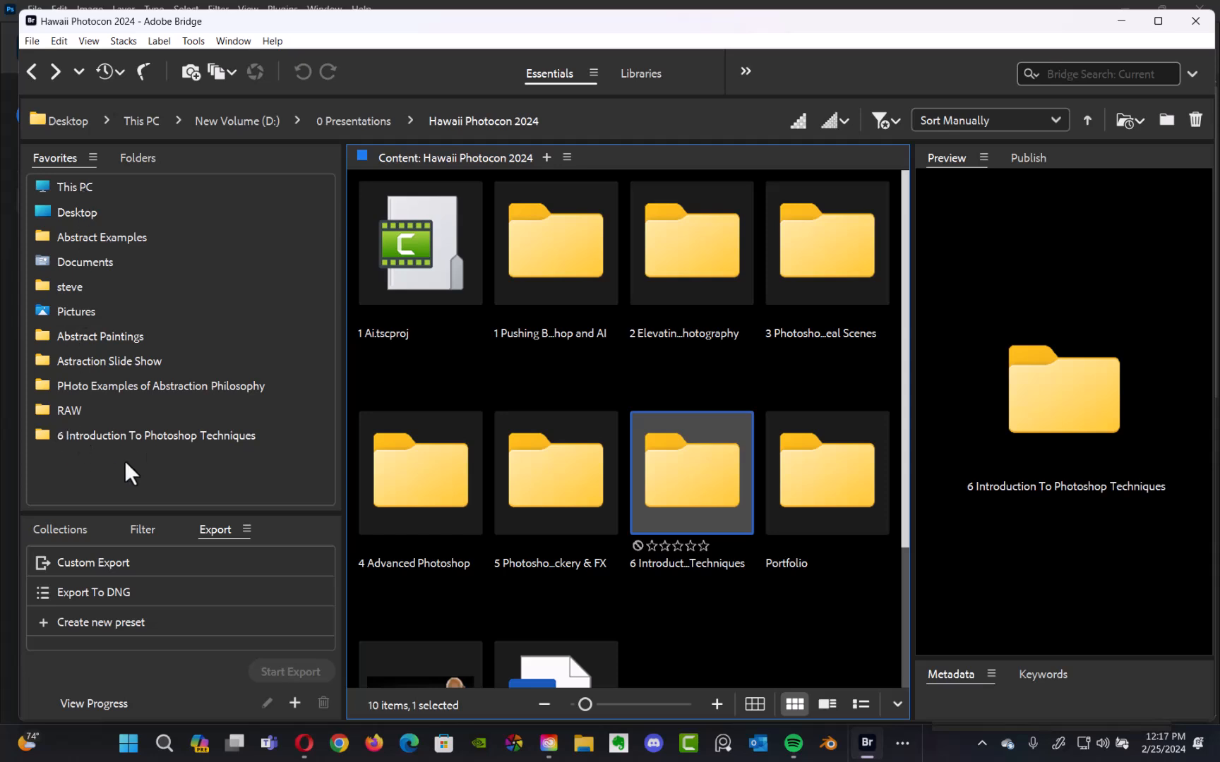
# Visit the Flame Thrower and Discord Questions folders, and go back to 6 Introduction To Photoshop Techniques through its favorite.
pyautogui.click(143, 159)
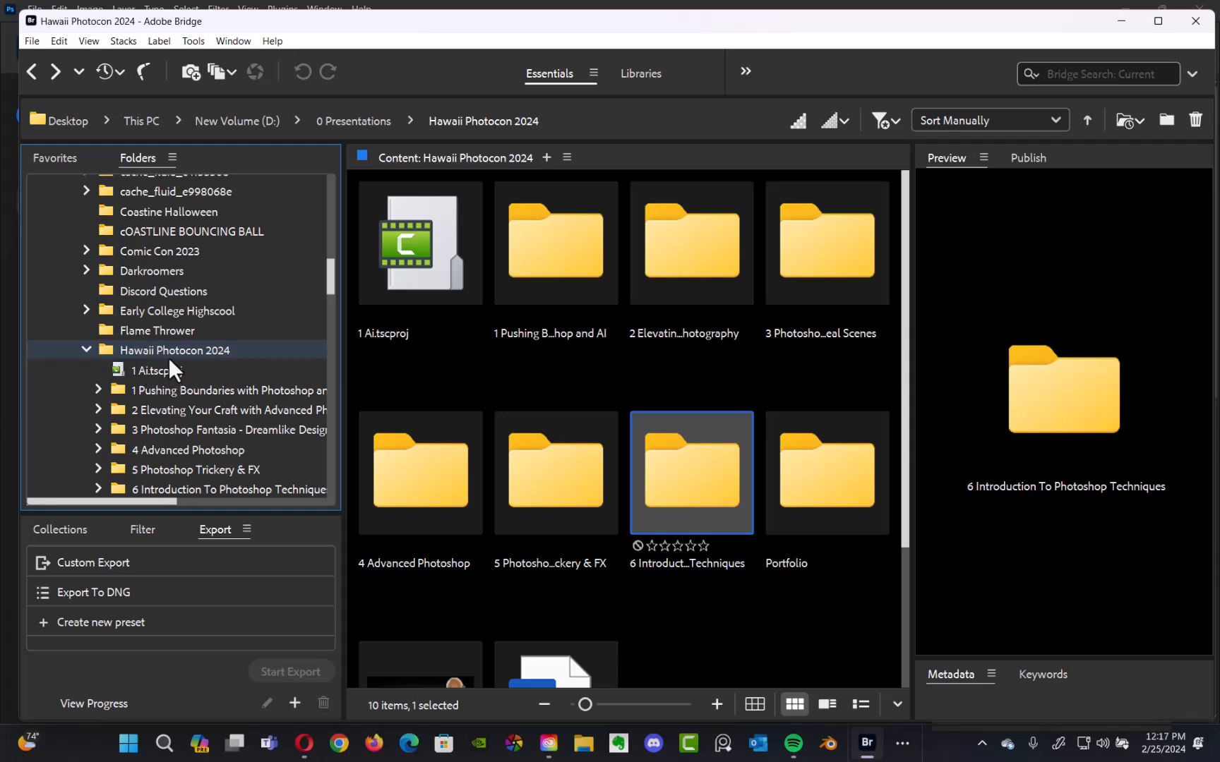
pyautogui.click(156, 330)
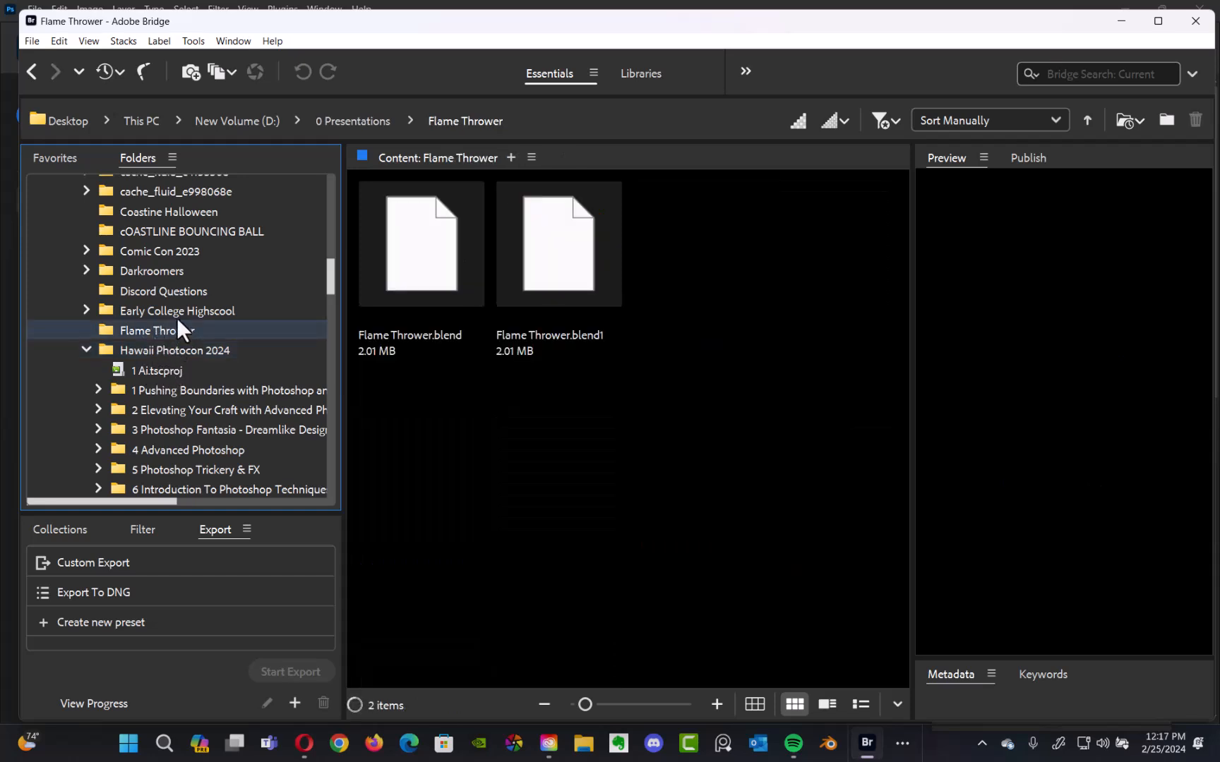
pyautogui.click(170, 292)
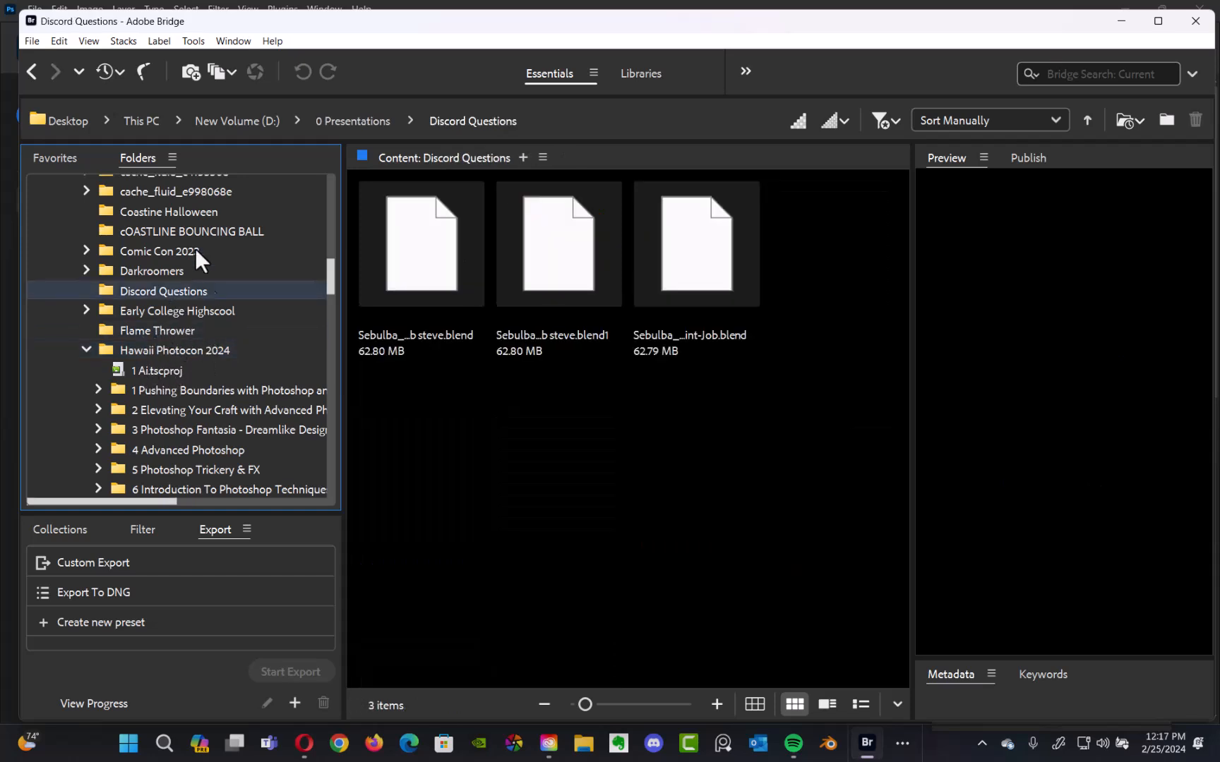
pyautogui.click(70, 161)
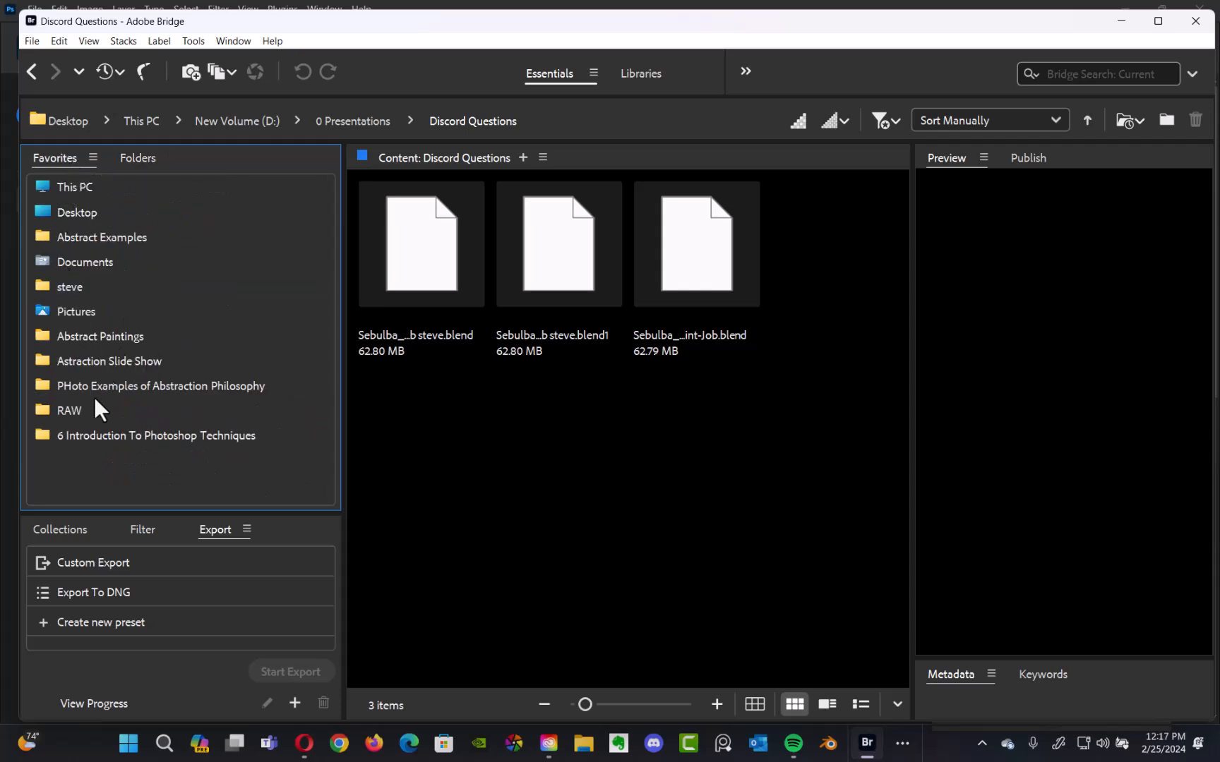
pyautogui.click(86, 434)
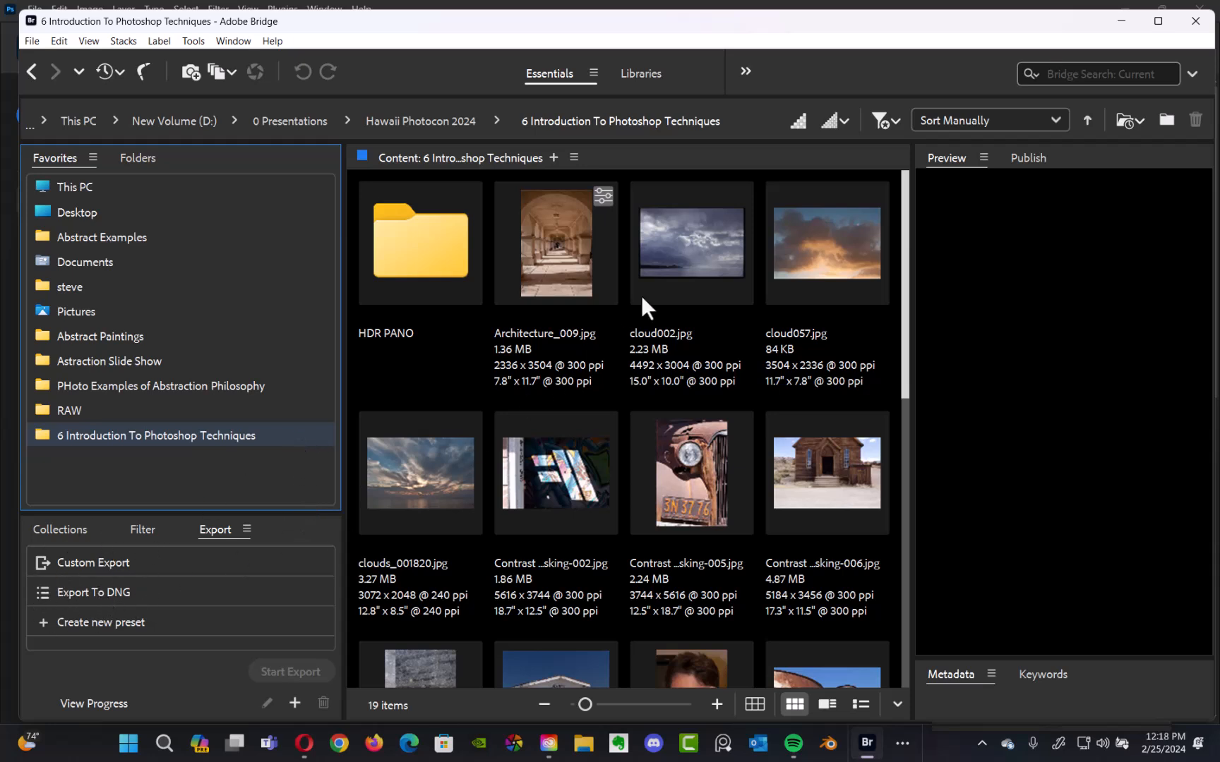
# Preview Architecture_009.jpg and cloud002.jpg, ending with cloud002.jpg selected.
pyautogui.click(667, 261)
pyautogui.click(575, 266)
pyautogui.click(630, 286)
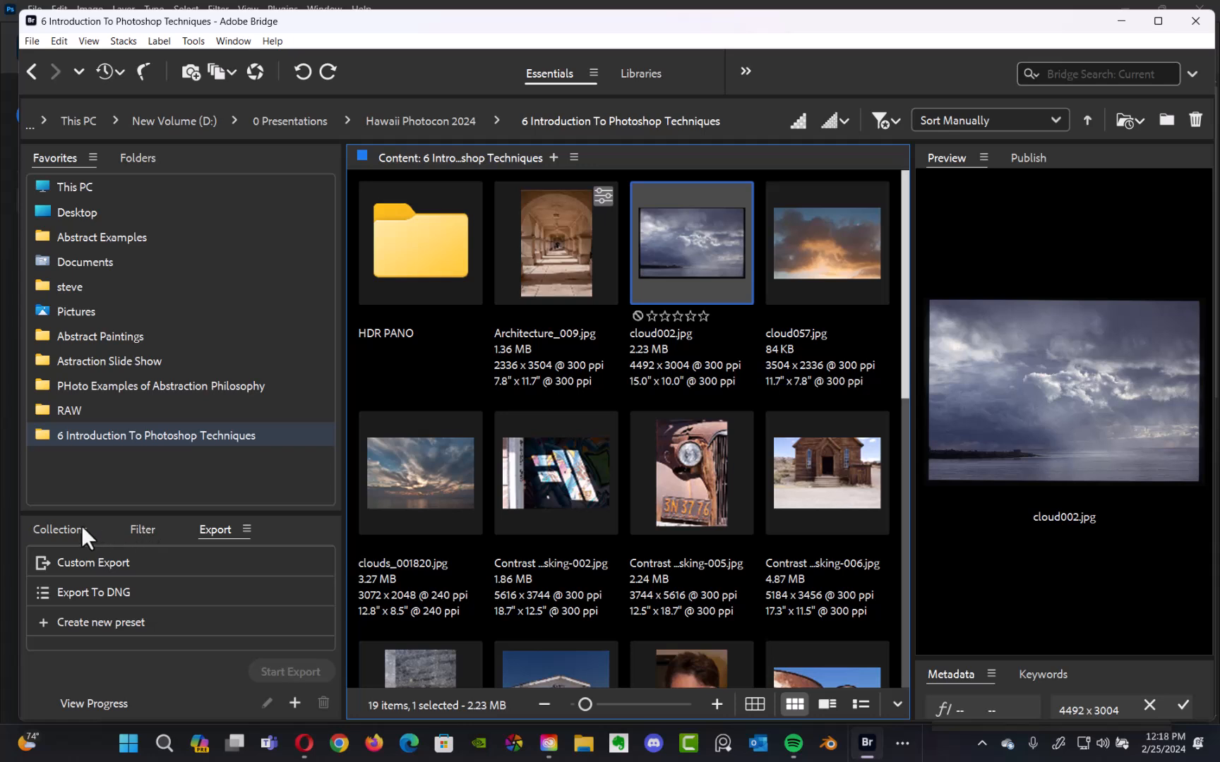
# Show the filter criteria in a taller area, and filter the folder to PNG images before clearing that filter.
pyautogui.click(138, 530)
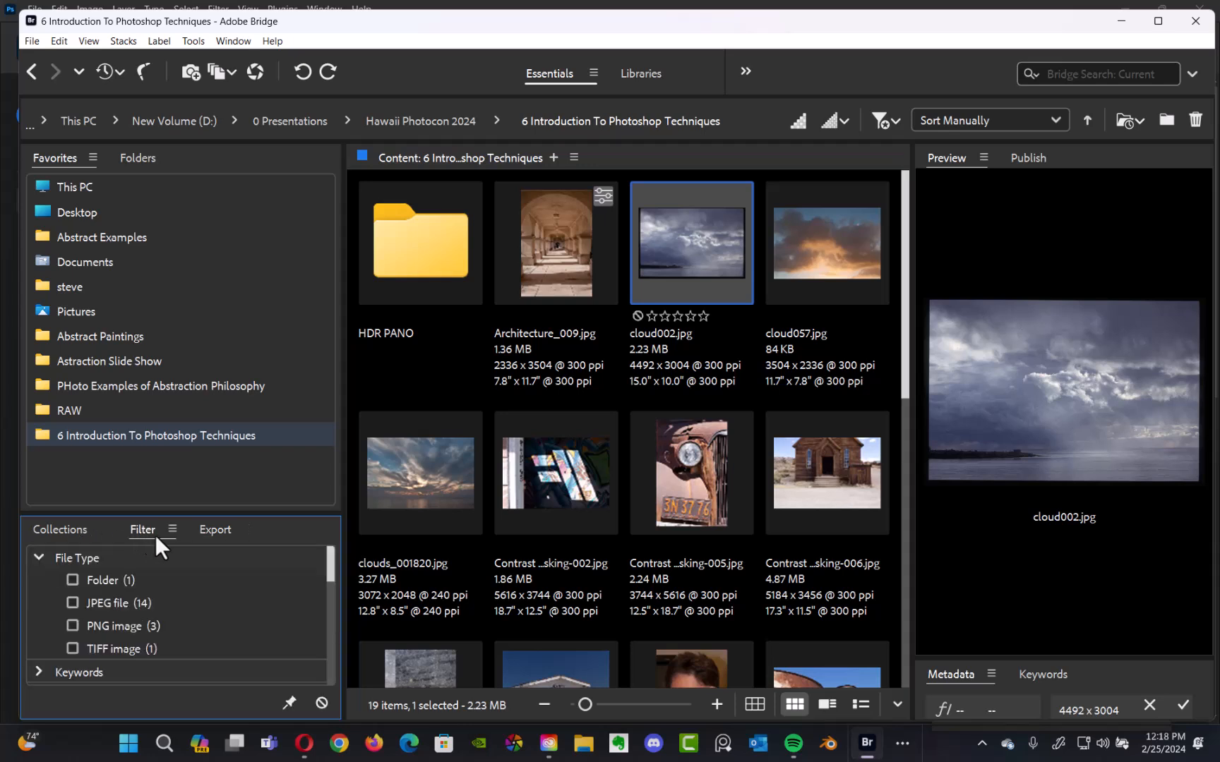
pyautogui.moveTo(283, 514); pyautogui.dragTo(295, 389)
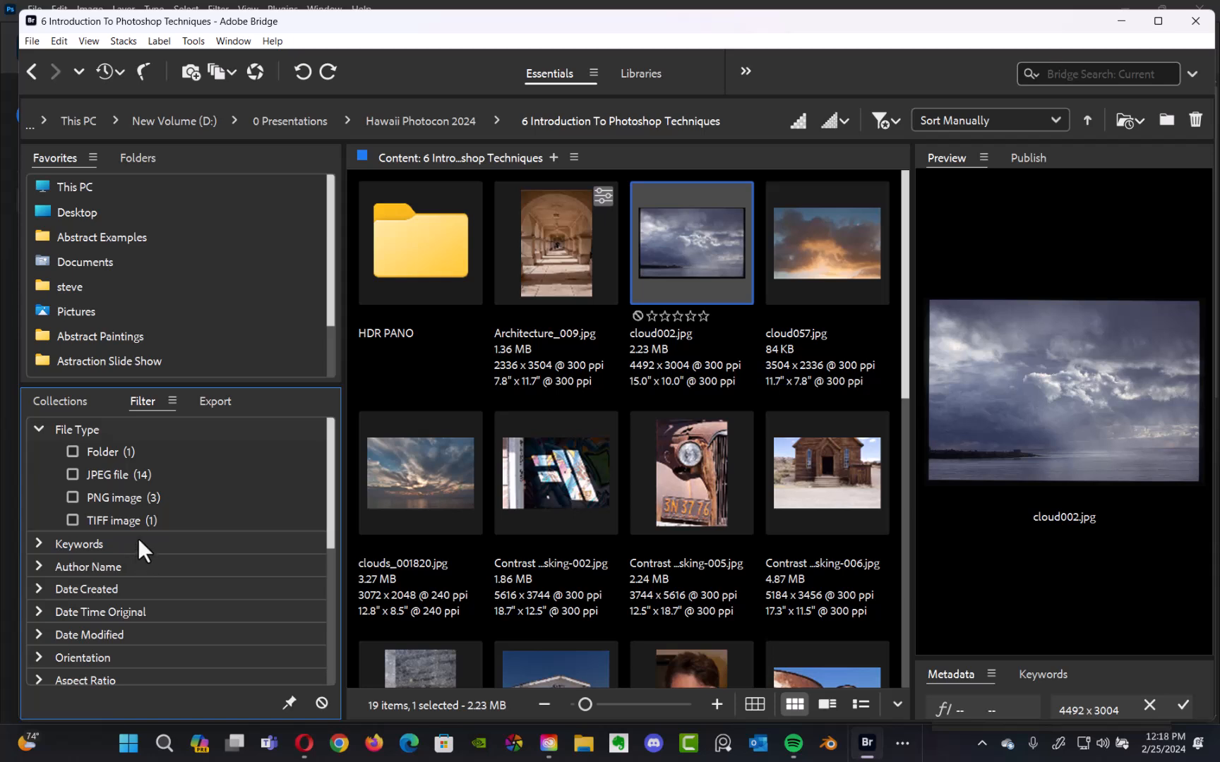
pyautogui.click(72, 497)
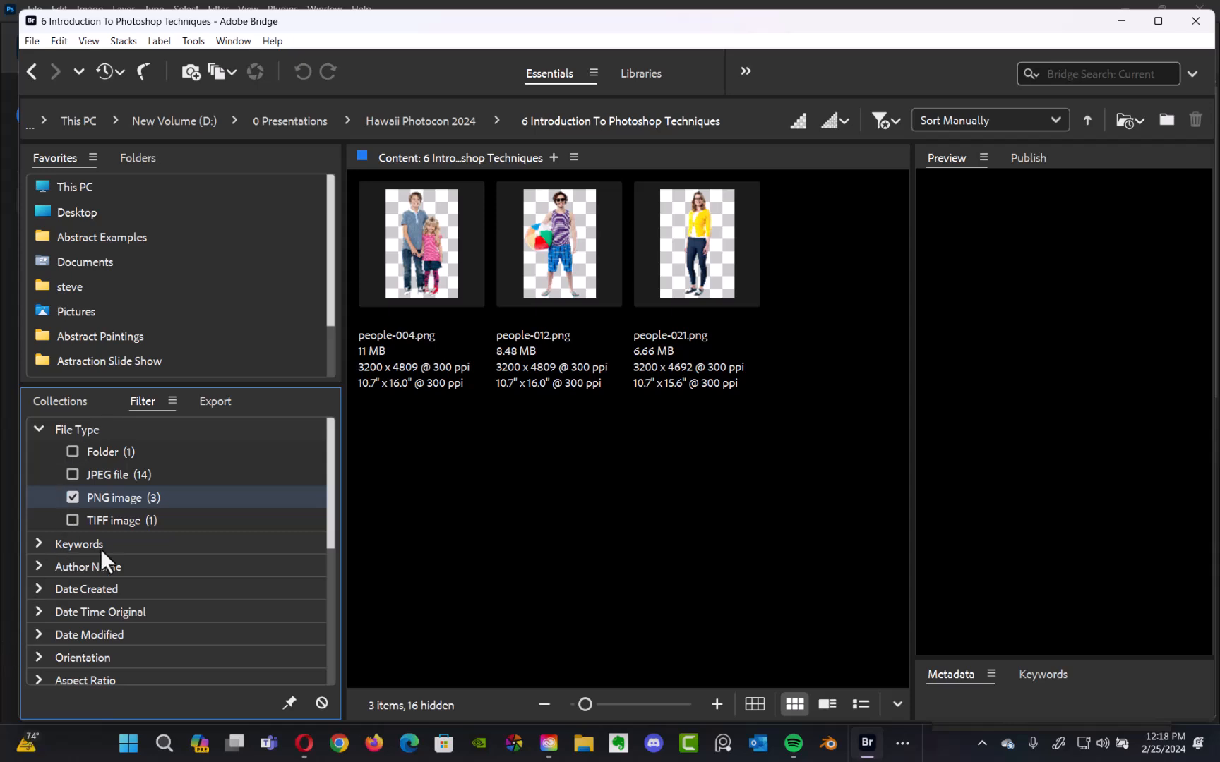
pyautogui.click(73, 497)
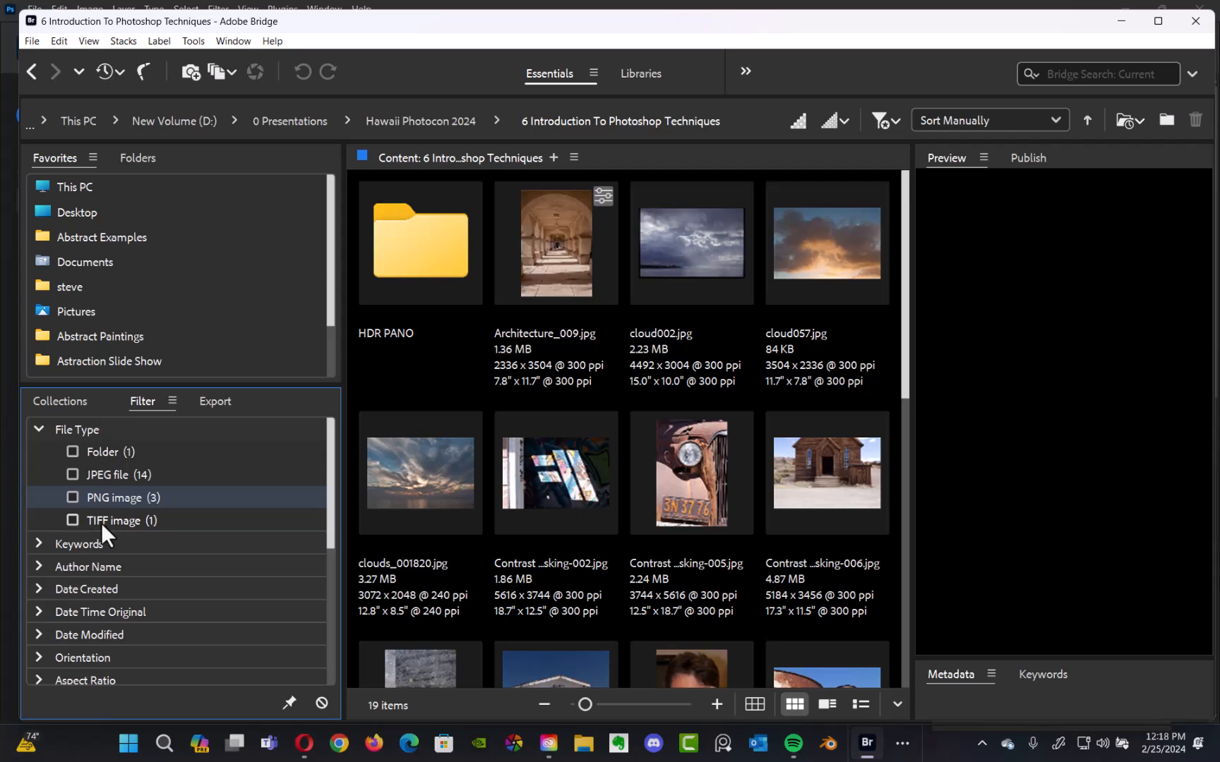
# Filter the folder to TIFF images, and add PNG images and JPEG files to the same filter.
pyautogui.click(73, 520)
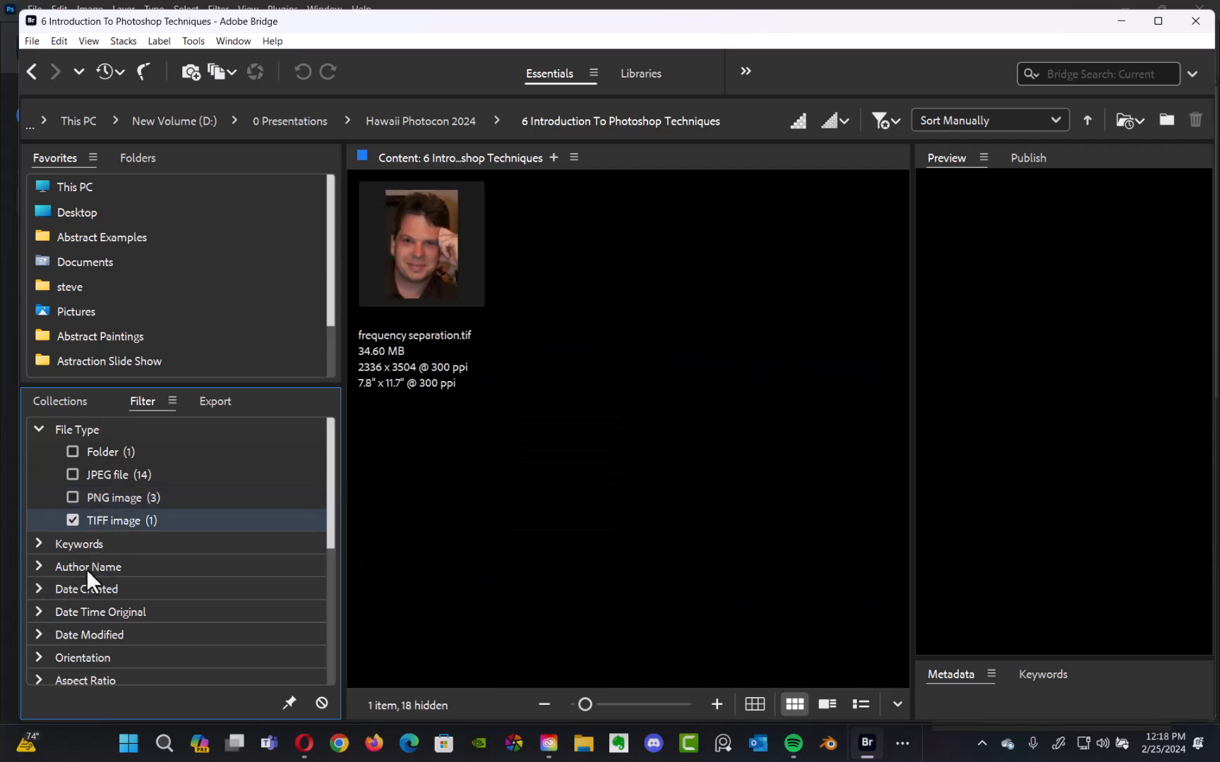
pyautogui.click(585, 702)
pyautogui.moveTo(588, 703)
pyautogui.mouseDown()
pyautogui.moveTo(630, 708)
pyautogui.moveTo(587, 705)
pyautogui.mouseUp()
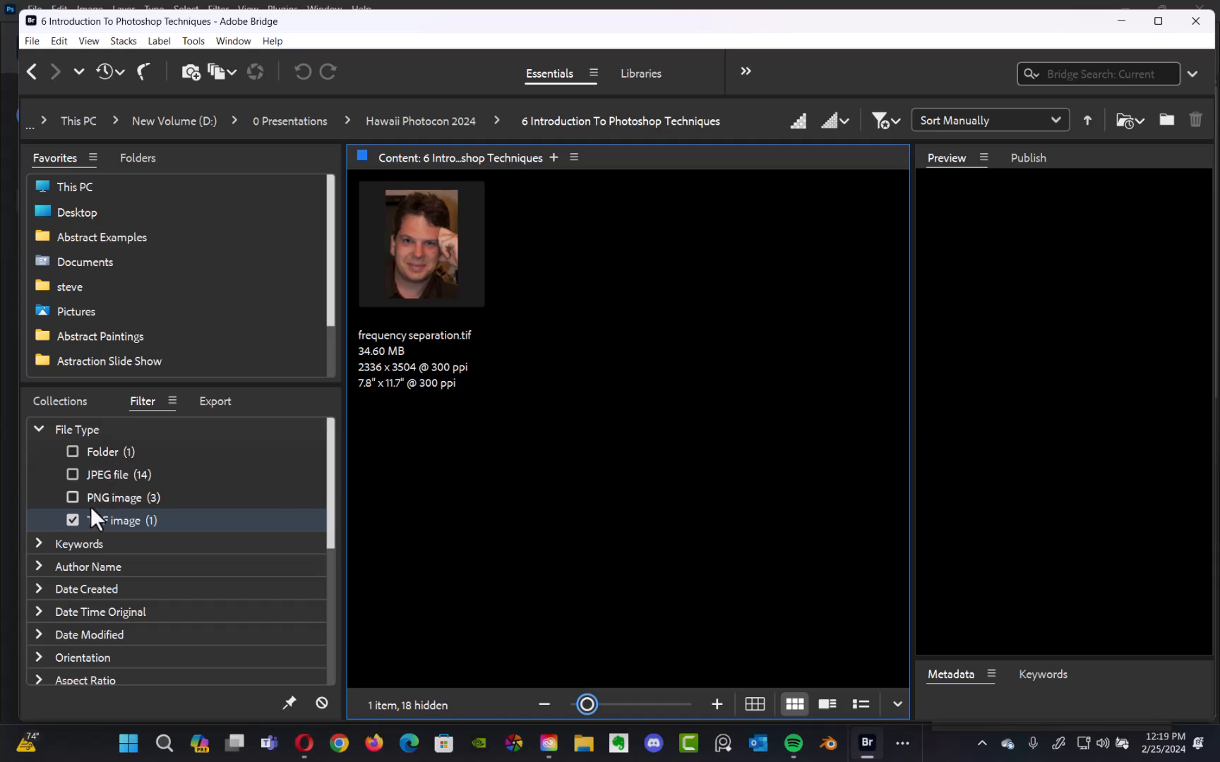
pyautogui.click(71, 496)
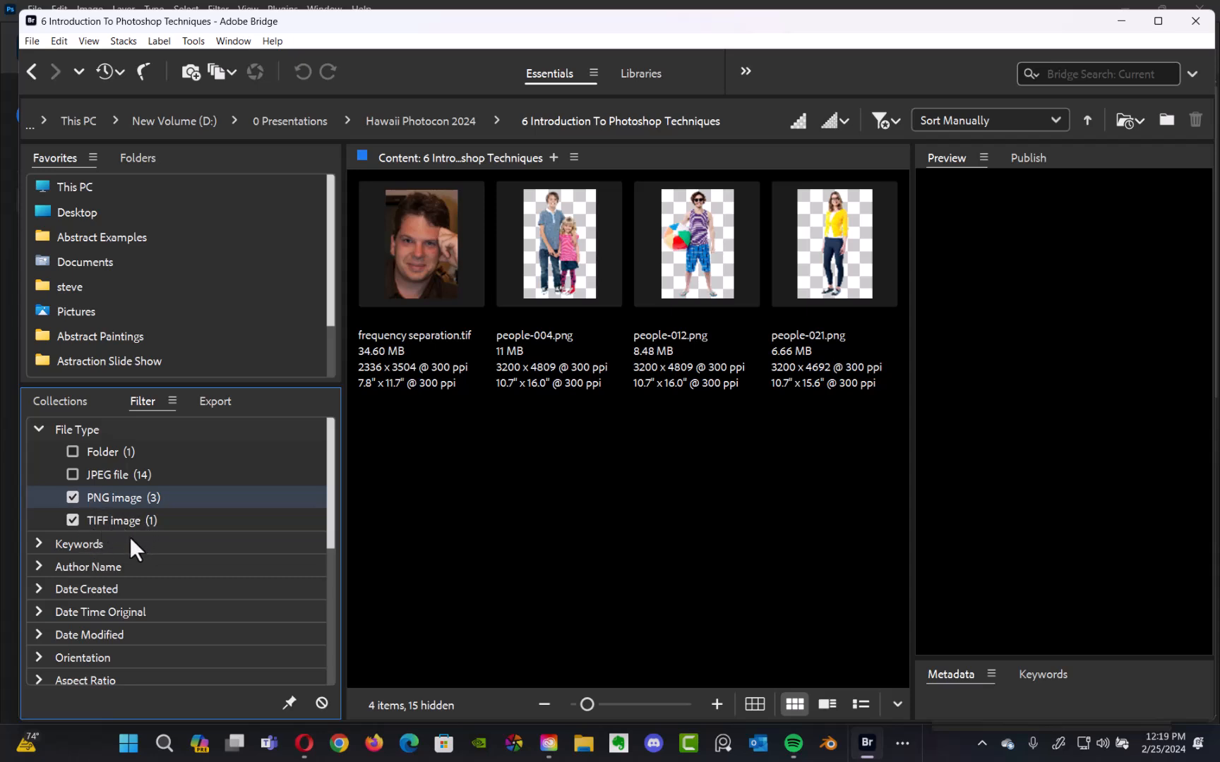
pyautogui.click(71, 475)
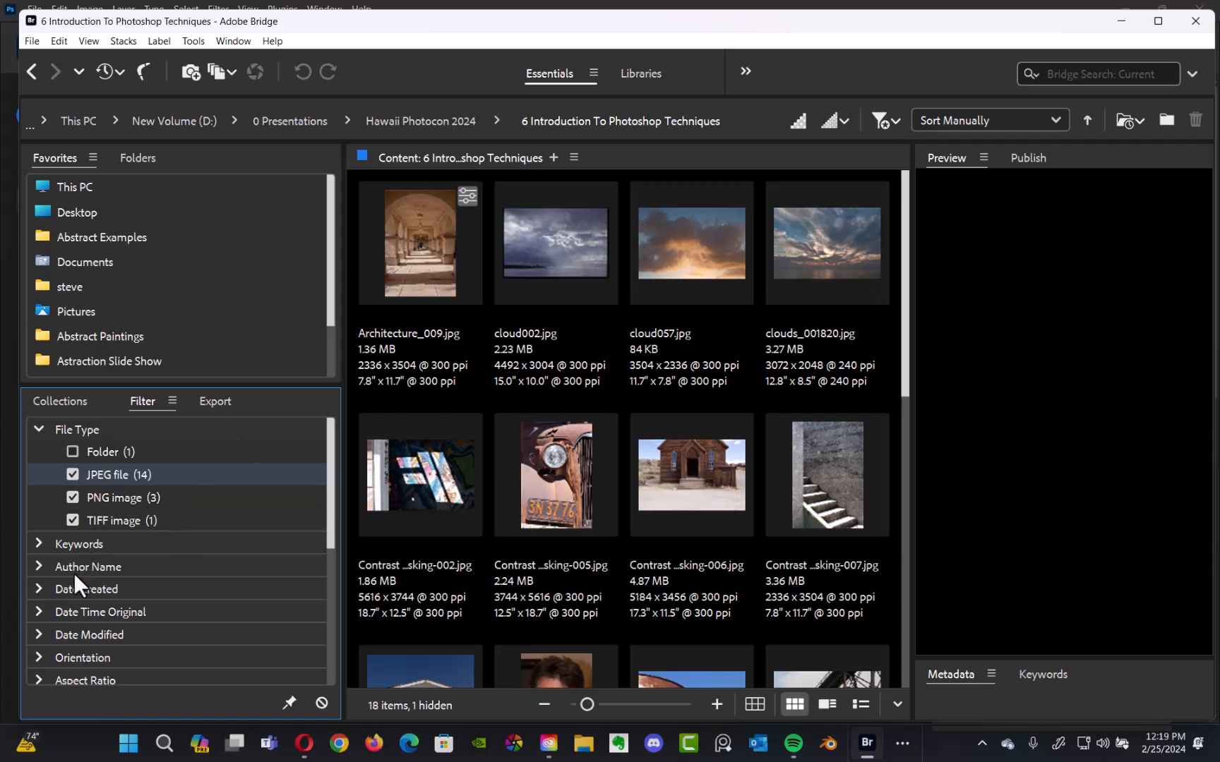
# Clear the JPEG, PNG and TIFF file type filters to show the whole folder again.
pyautogui.click(73, 474)
pyautogui.click(73, 497)
pyautogui.click(73, 517)
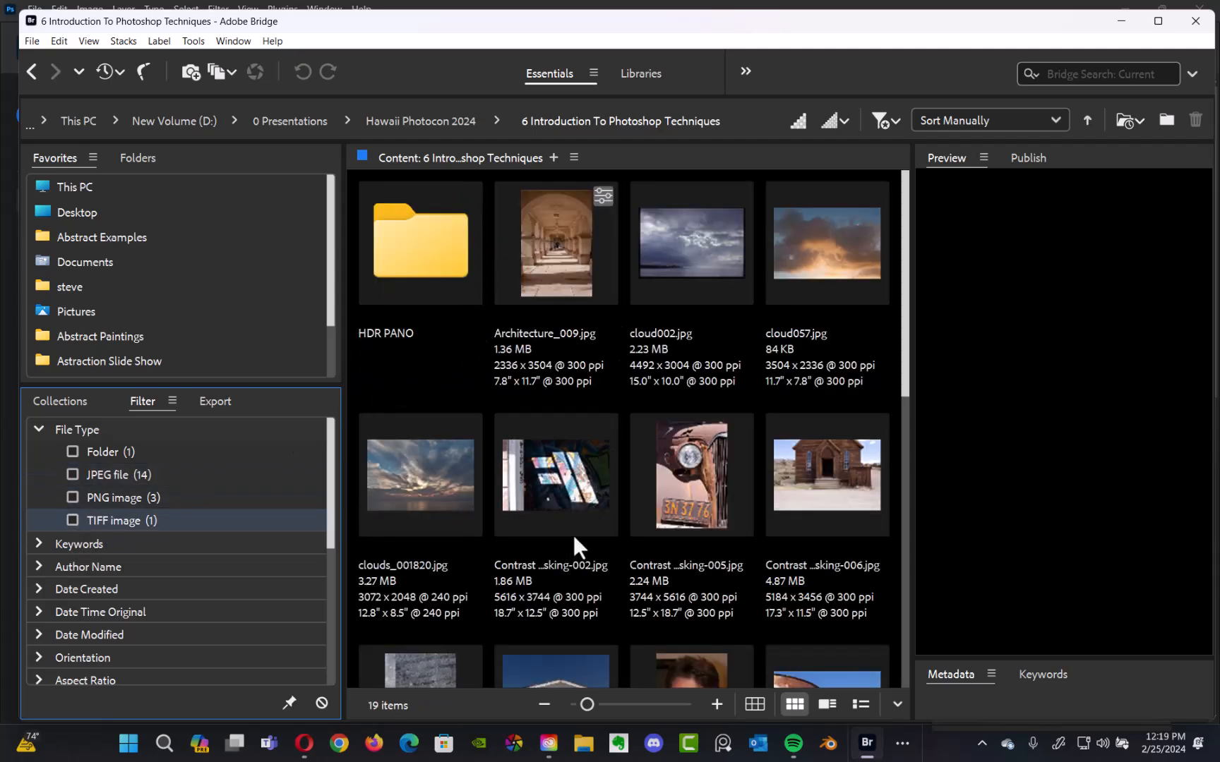
# Filter the folder by the portraits keyword, and clear that filter and collapse the keyword criteria.
pyautogui.click(38, 544)
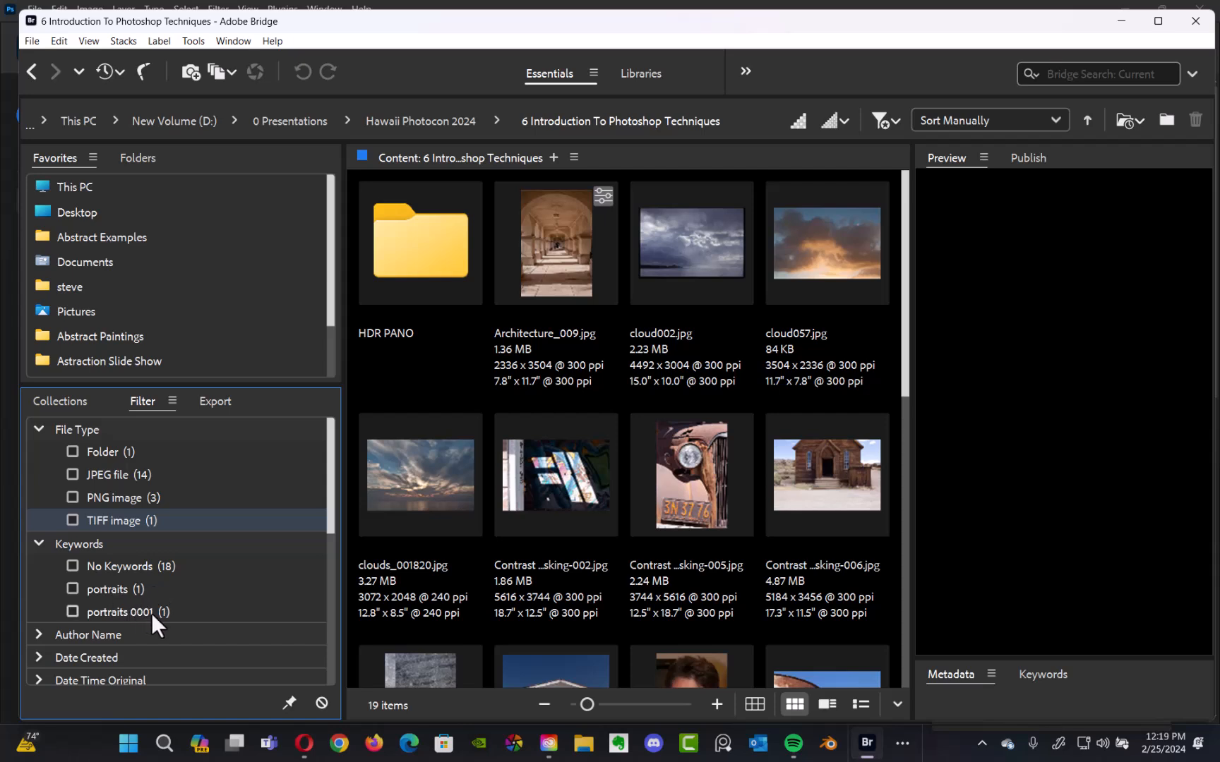
pyautogui.click(74, 590)
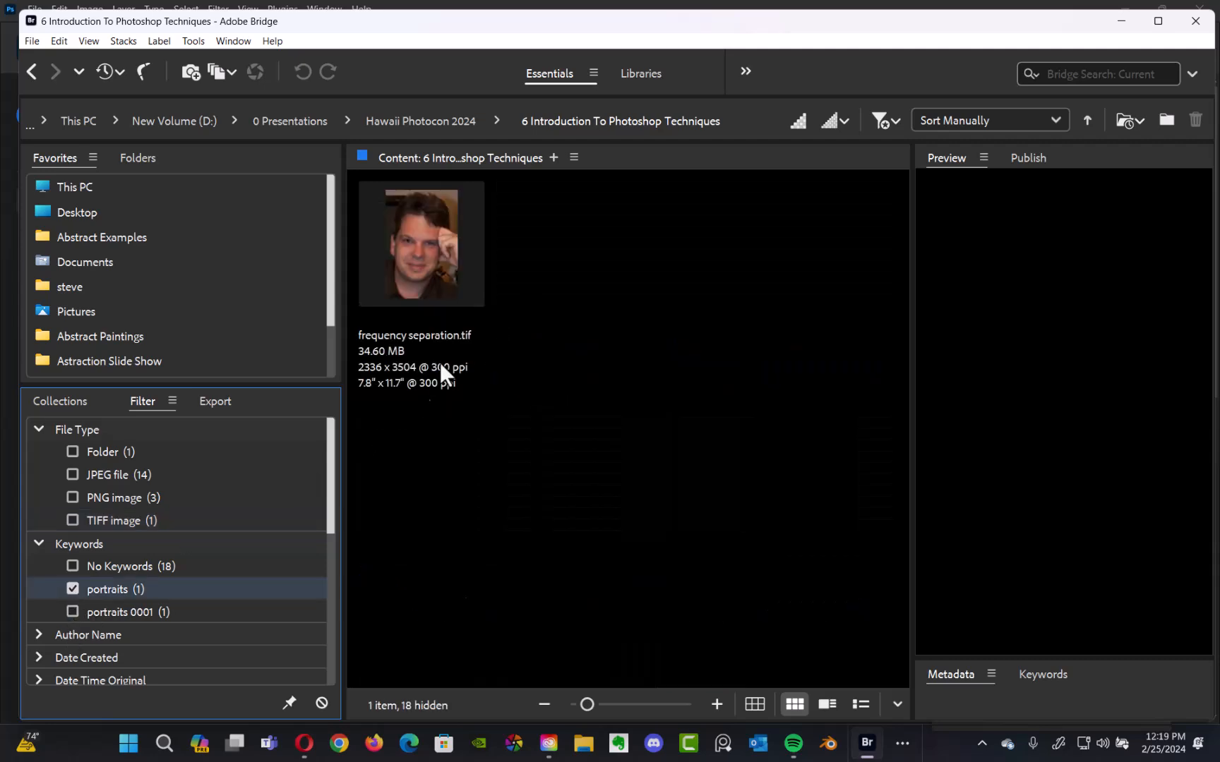
pyautogui.click(72, 590)
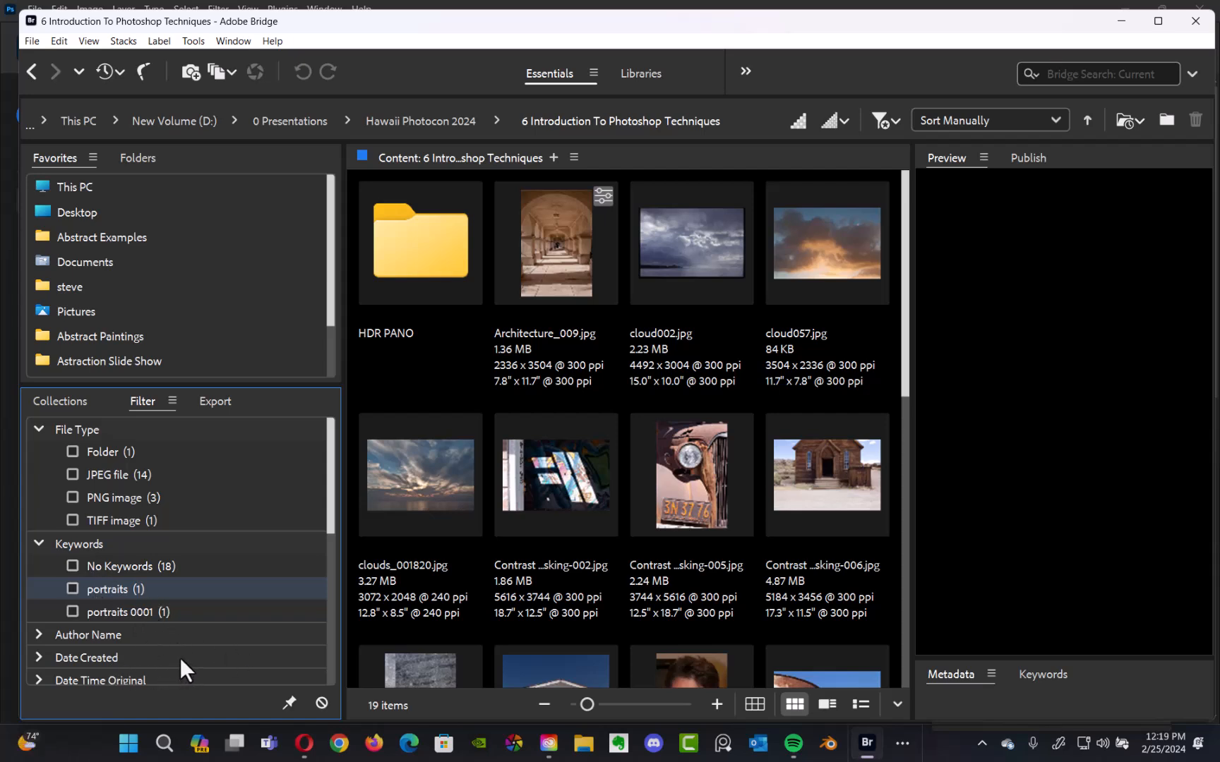
pyautogui.click(38, 542)
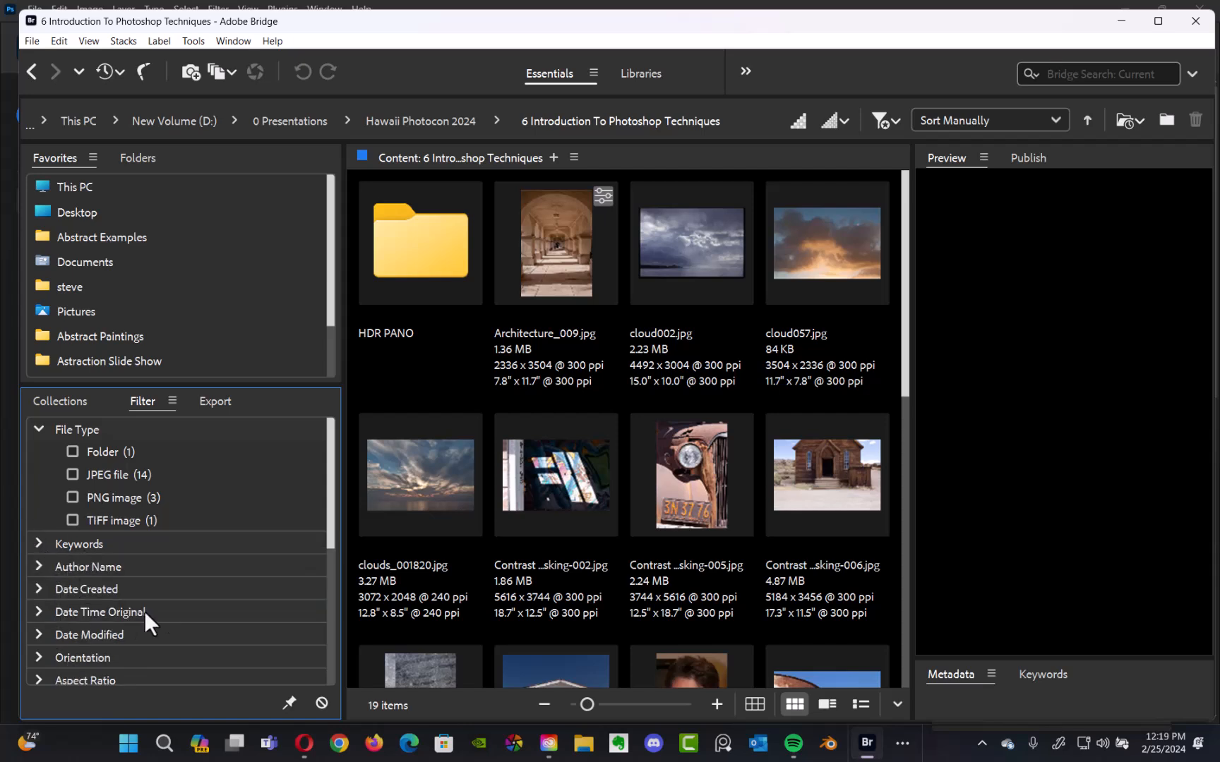
# Filter the files by creation date, first Today and then 2/29/2020, clearing each filter after viewing its files.
pyautogui.click(39, 590)
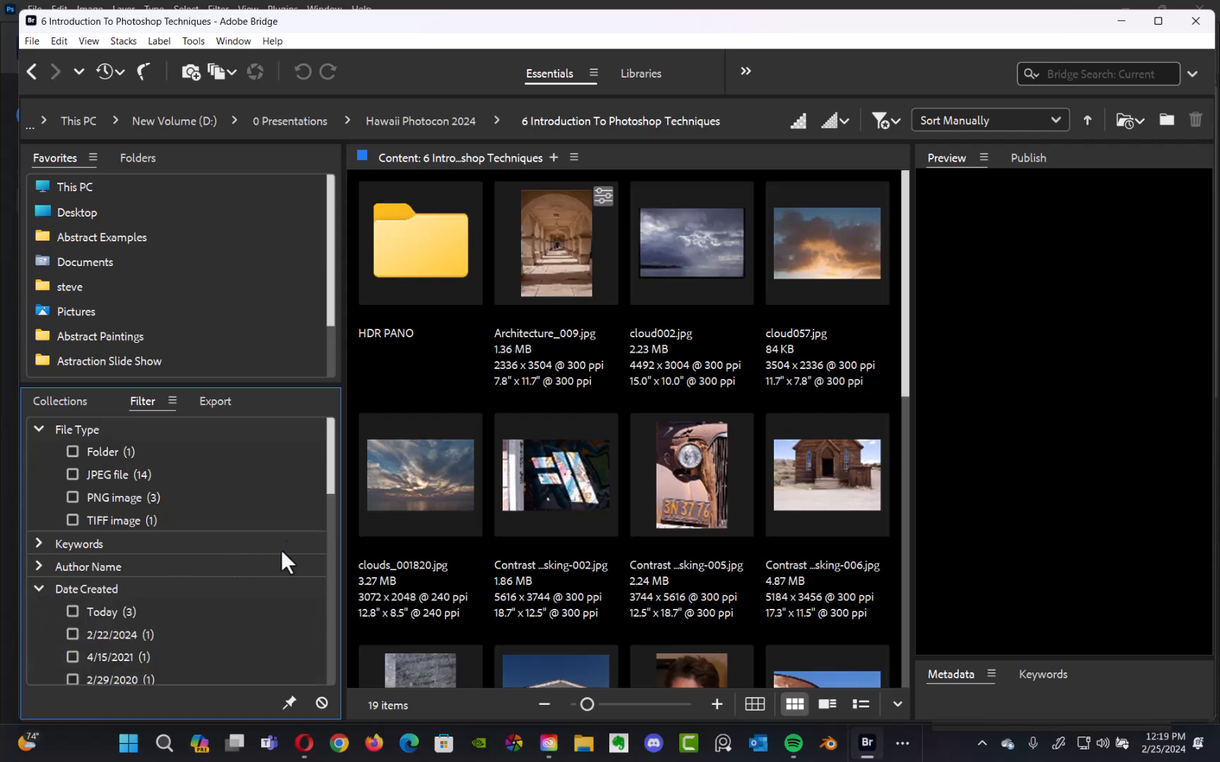
pyautogui.moveTo(325, 475); pyautogui.dragTo(304, 515)
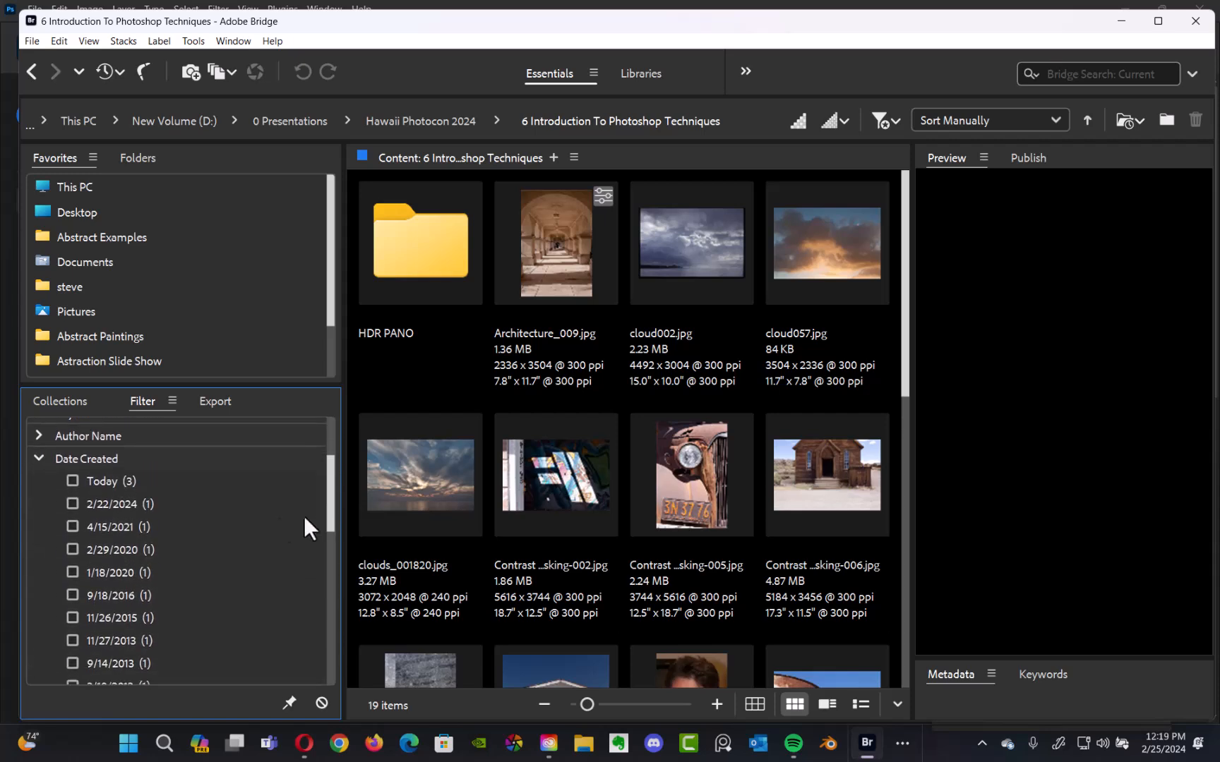
pyautogui.click(72, 481)
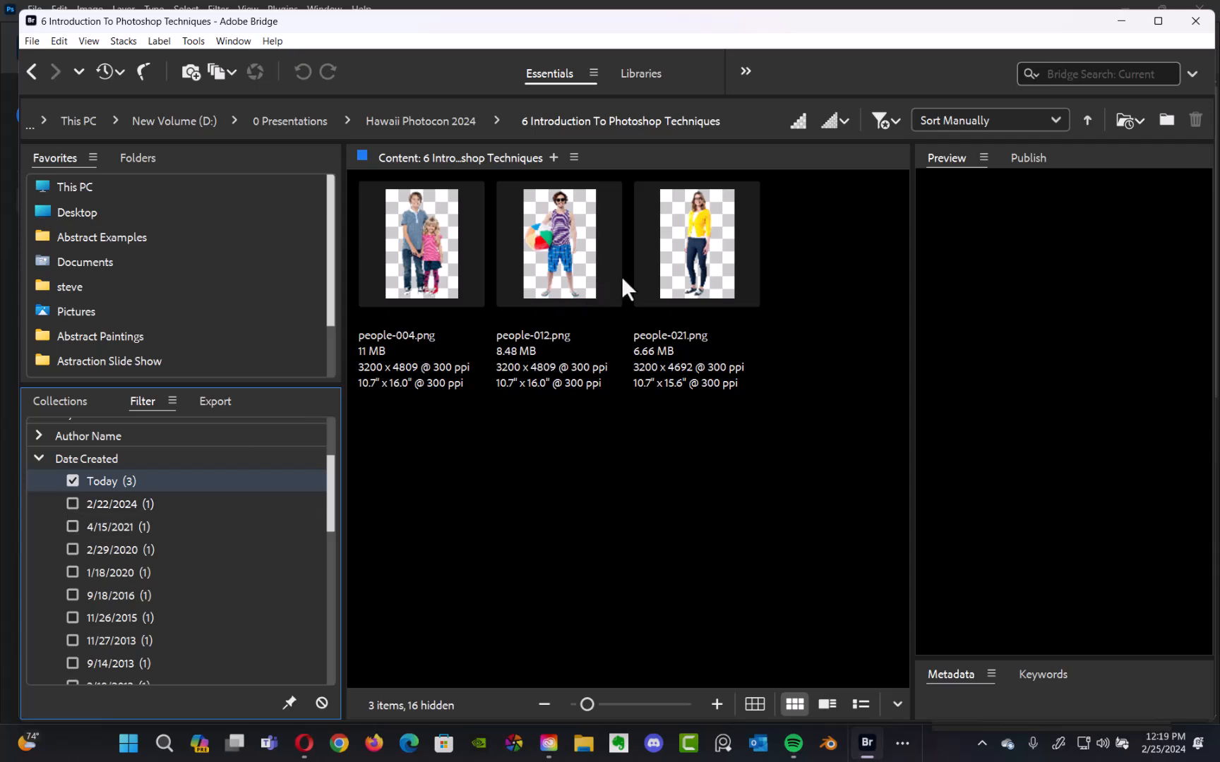
pyautogui.click(76, 482)
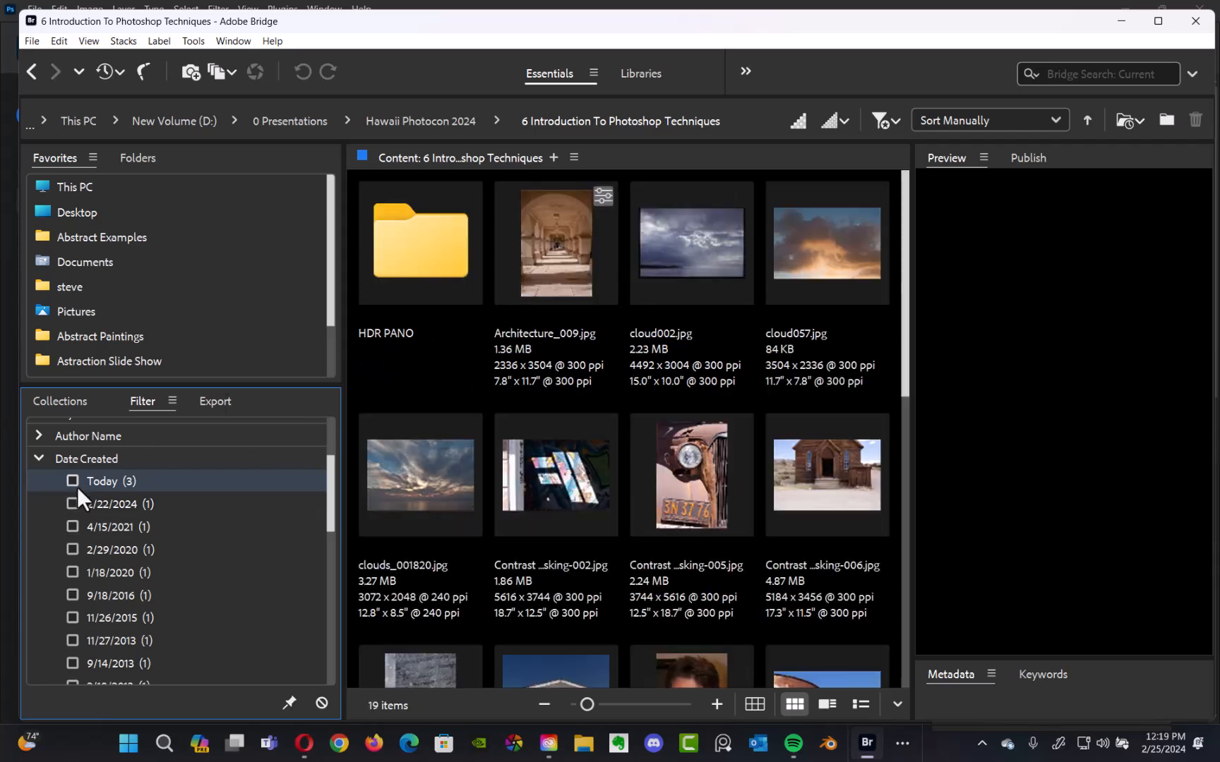
pyautogui.click(72, 549)
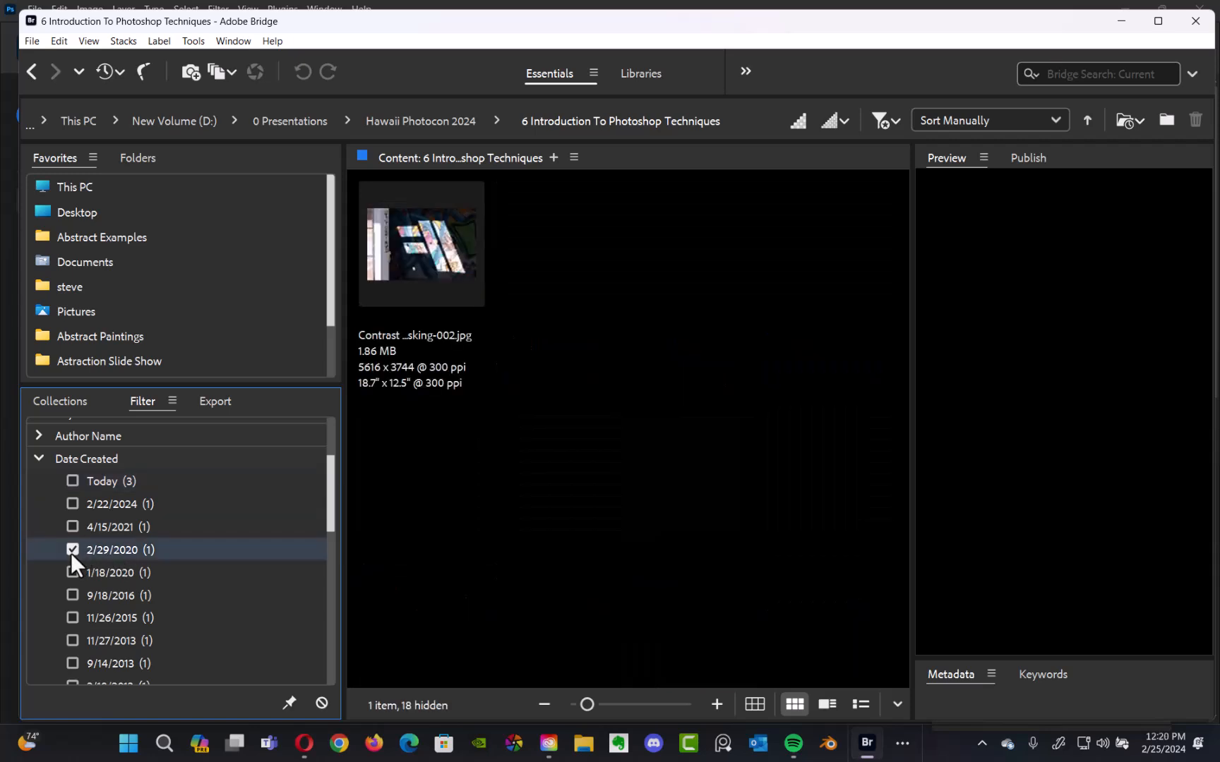
pyautogui.click(71, 550)
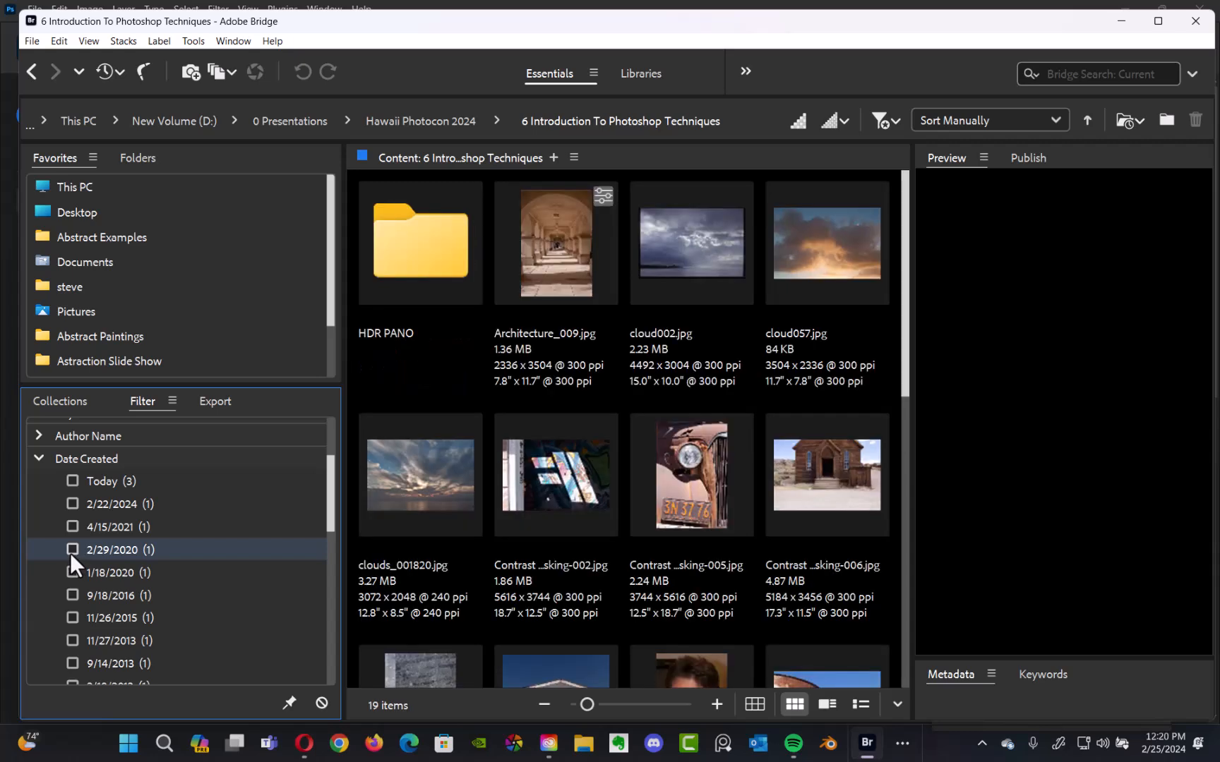
# Collapse the Date Created filter criteria and narrow the Favorites and Filter panels to enlarge the content area.
pyautogui.click(38, 459)
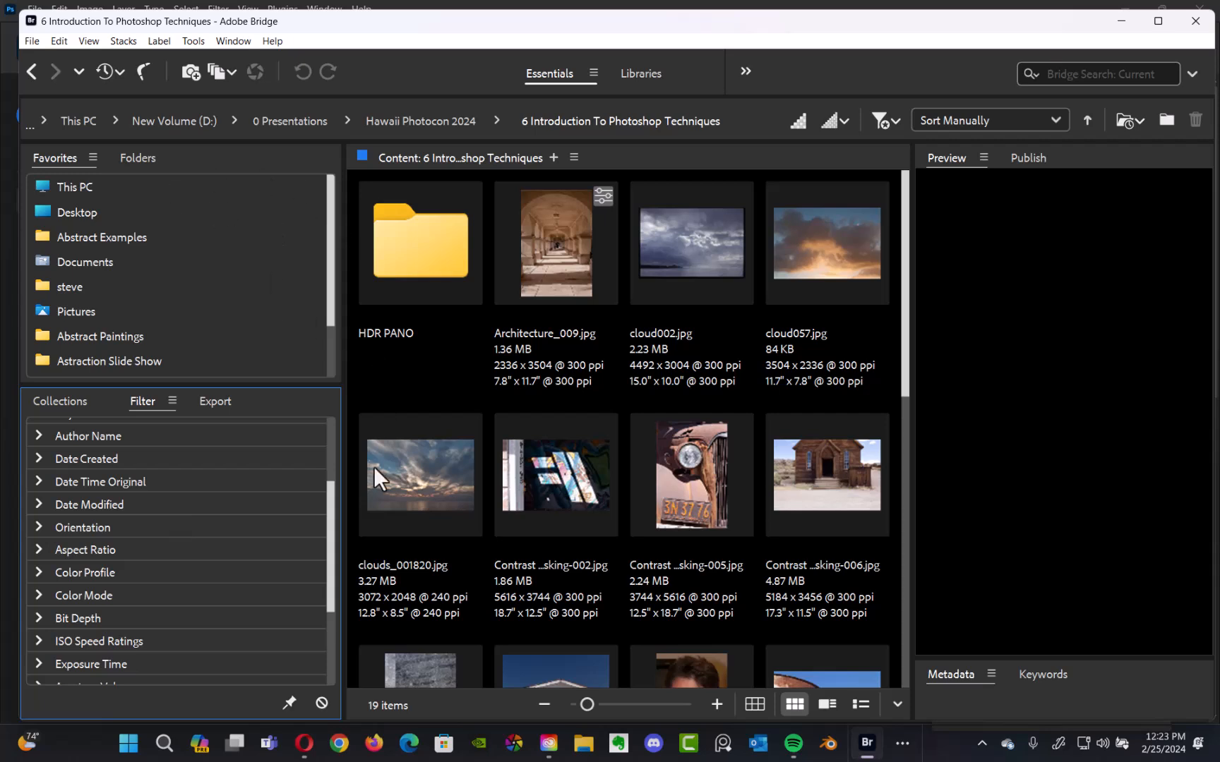
pyautogui.moveTo(343, 361); pyautogui.dragTo(262, 358)
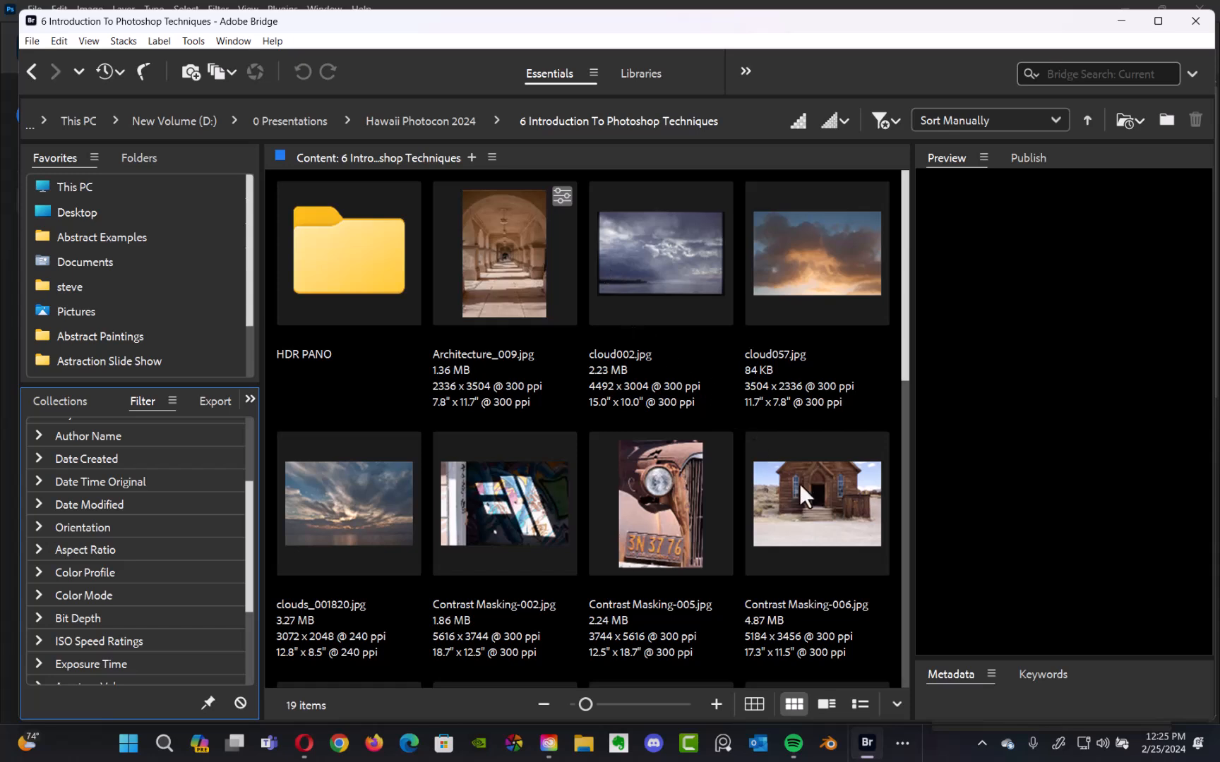
# Examine Contrast Masking-006.jpg and Contrast Masking-005.jpg in full-screen preview.
pyautogui.click(816, 508)
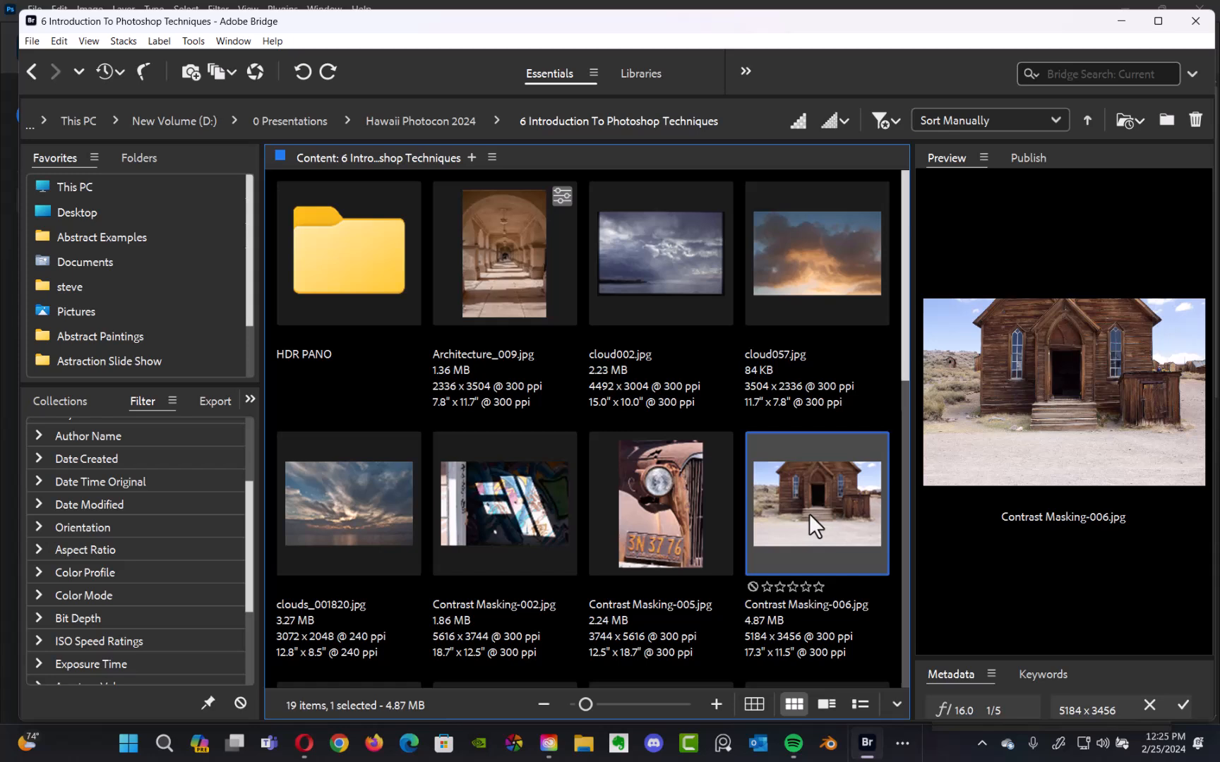
pyautogui.press('space')
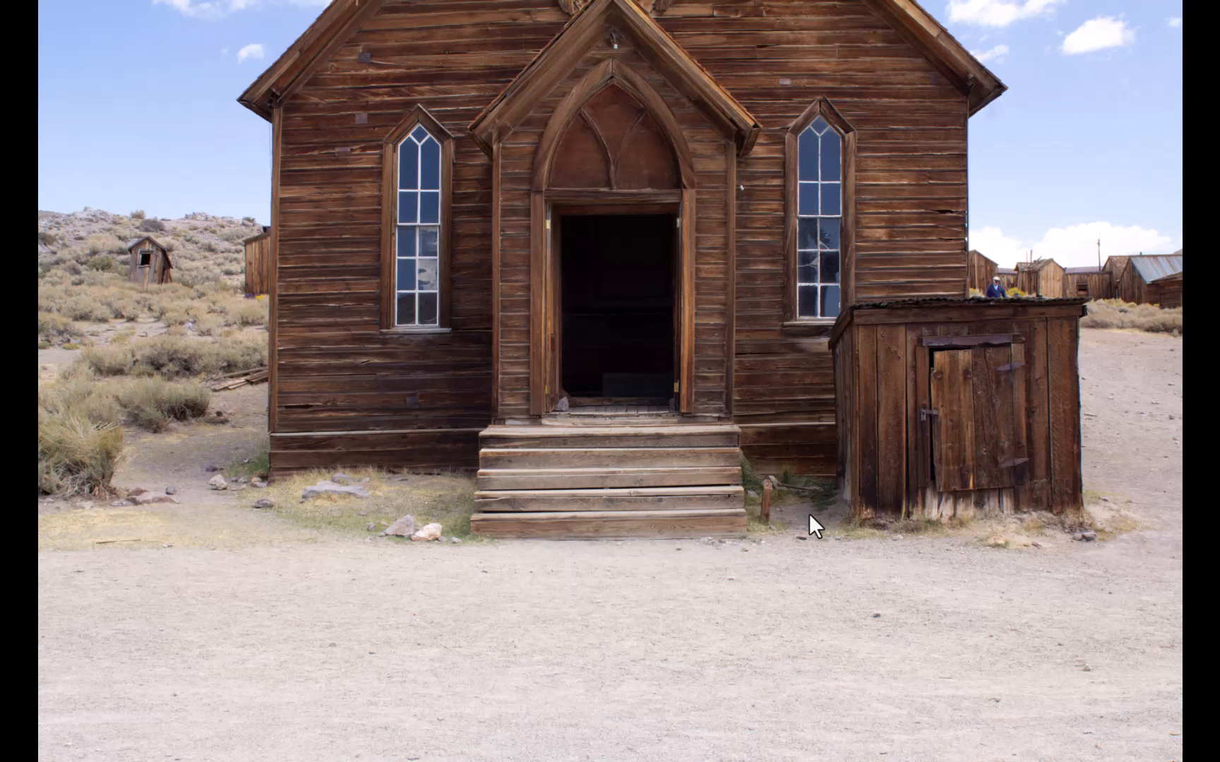
pyautogui.press('space')
pyautogui.press('space')
pyautogui.press('space')
pyautogui.press('space')
pyautogui.press('space')
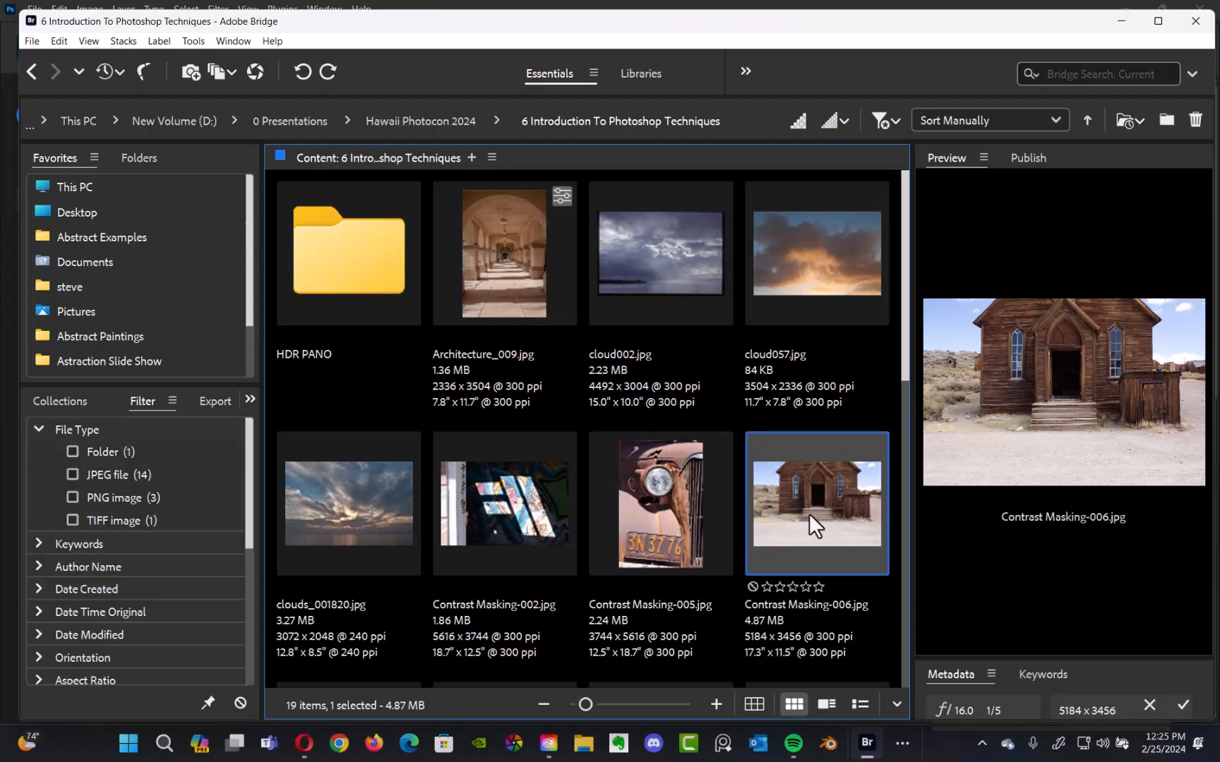
pyautogui.click(613, 503)
pyautogui.press('space')
pyautogui.press('space')
pyautogui.press('space')
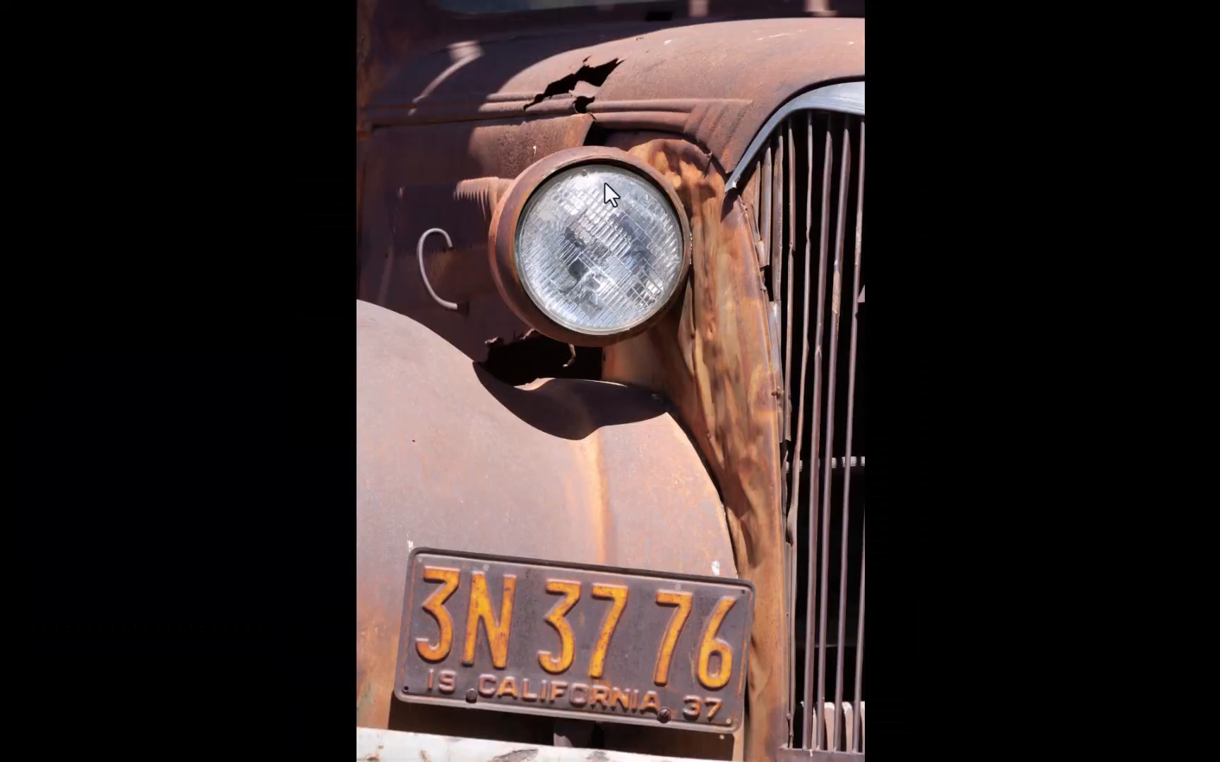
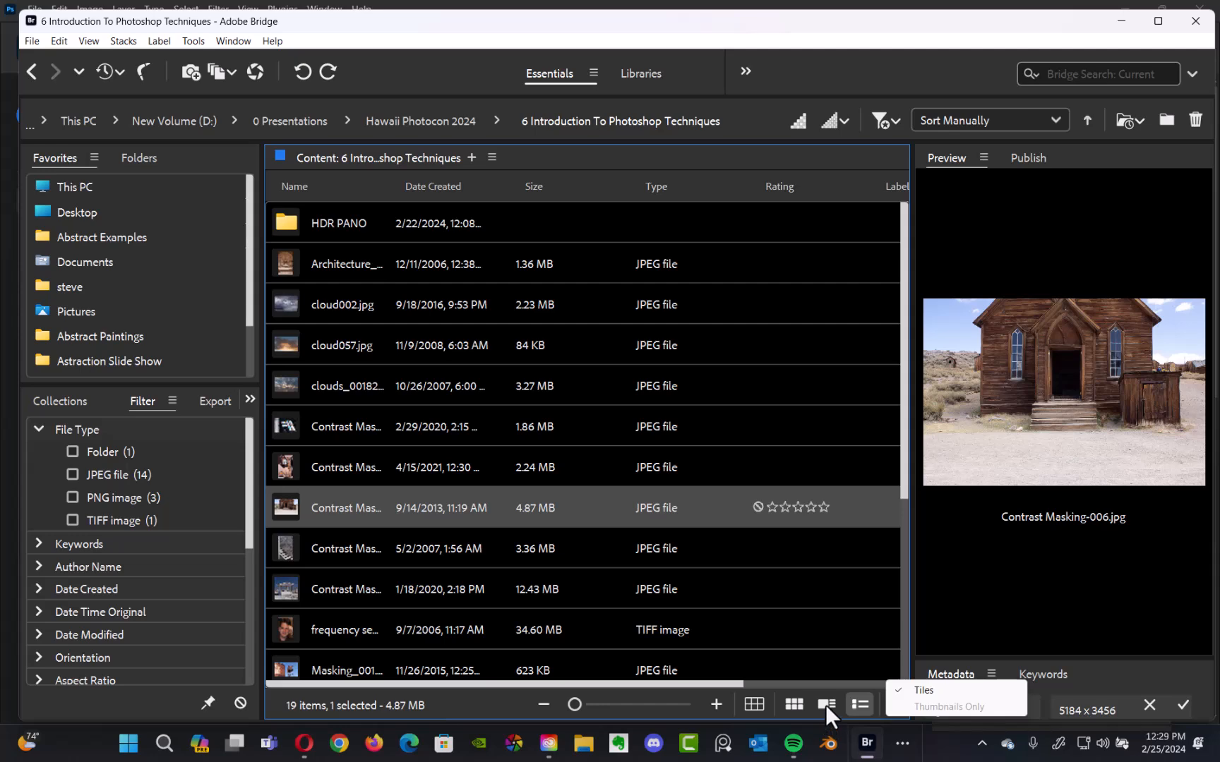
# Show the folder as thumbnails, open Contrast Masking-006.jpg in Camera Raw and set its Saturation to -100.
pyautogui.click(789, 709)
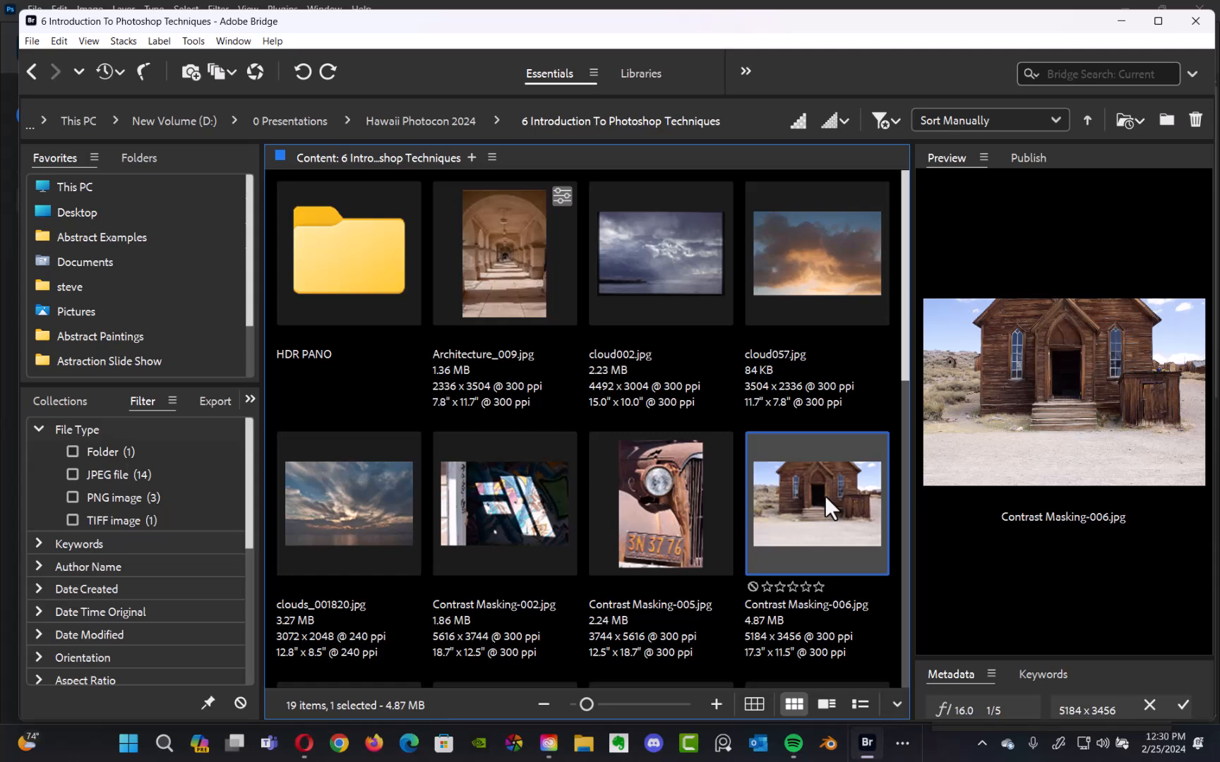
pyautogui.hotkey('ctrl', 'r')
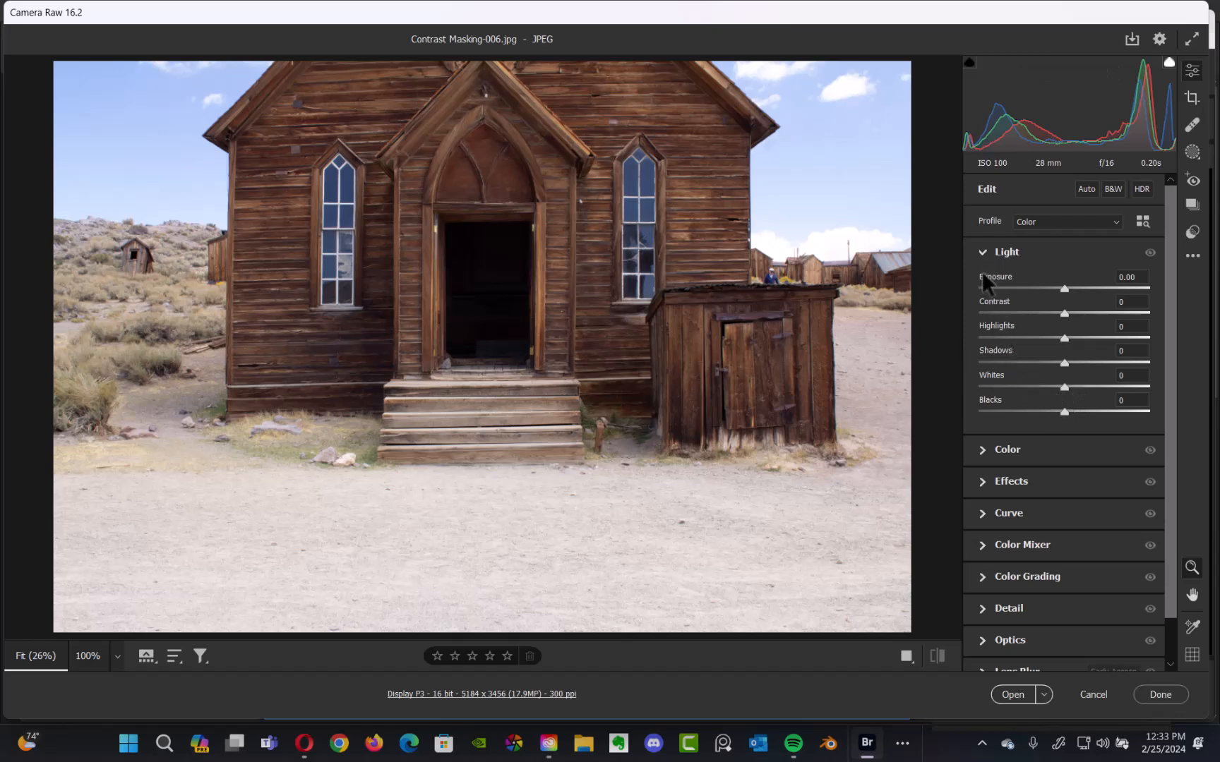
pyautogui.click(980, 455)
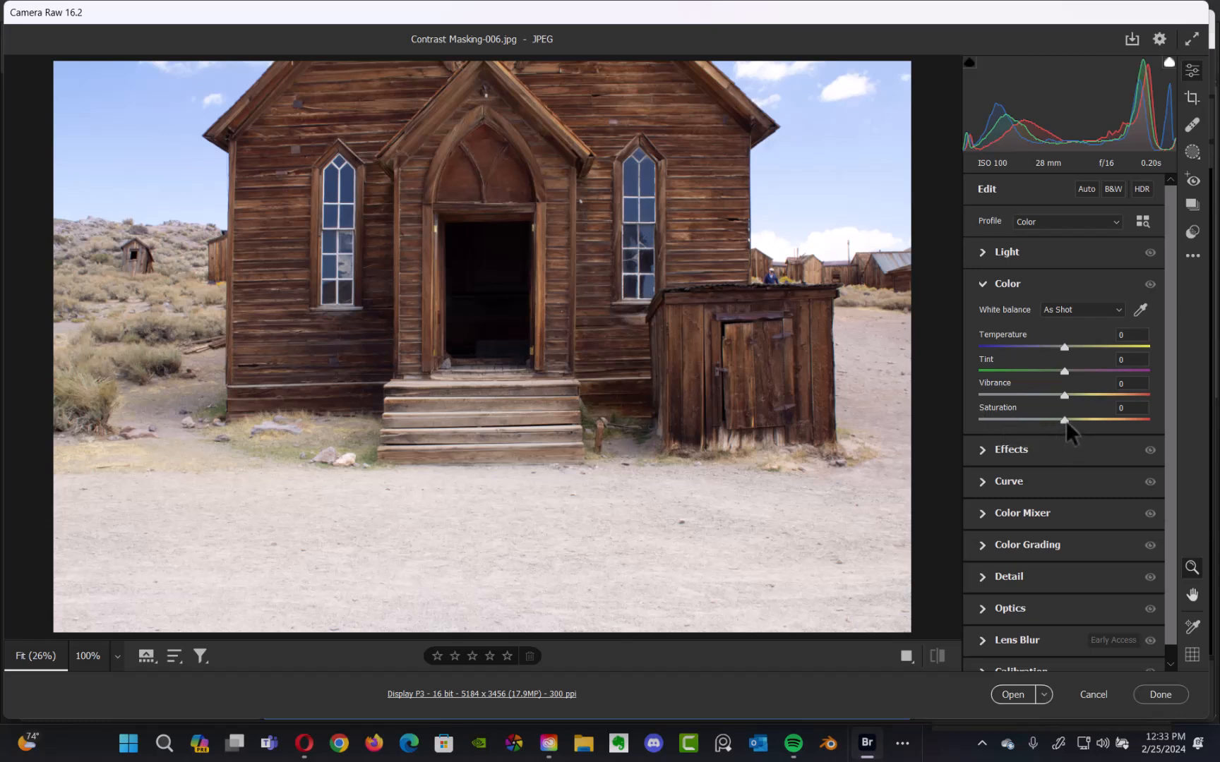
pyautogui.moveTo(1064, 418); pyautogui.dragTo(947, 428)
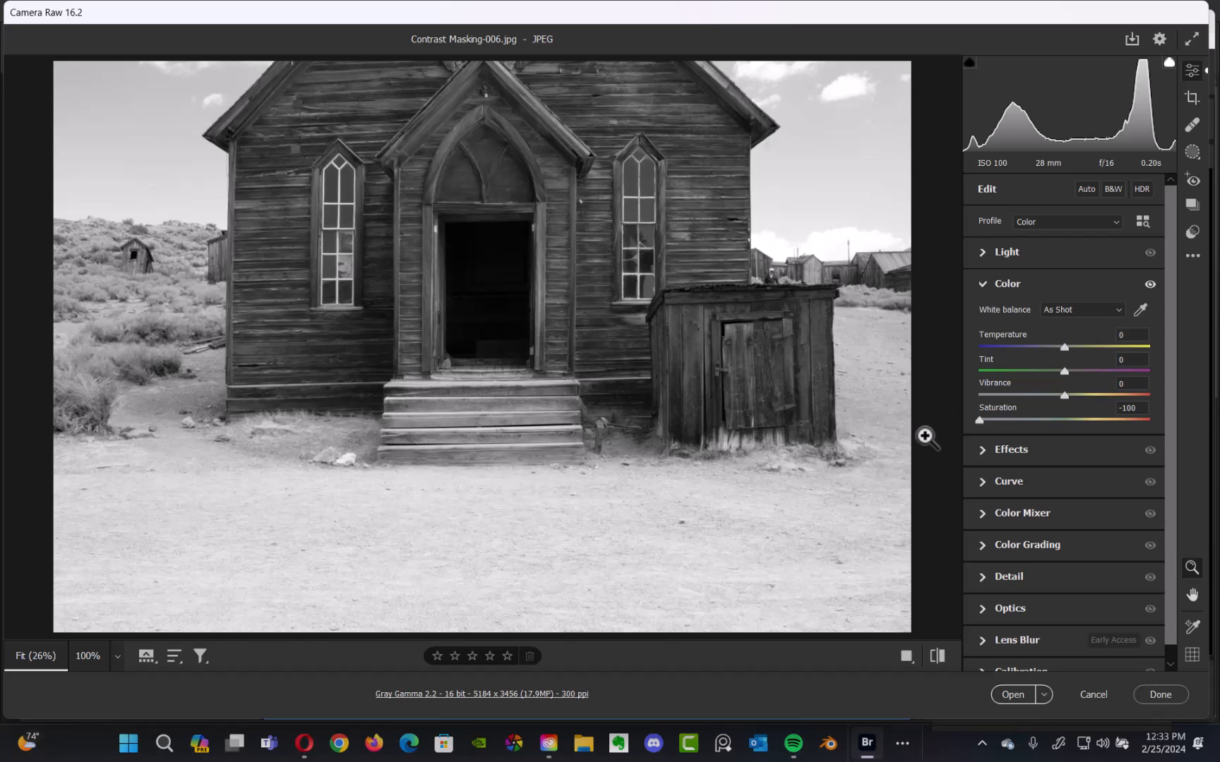
# Try lowering the image's Exposure to -1.85 and -1.75, and return it to 0.00.
pyautogui.click(977, 259)
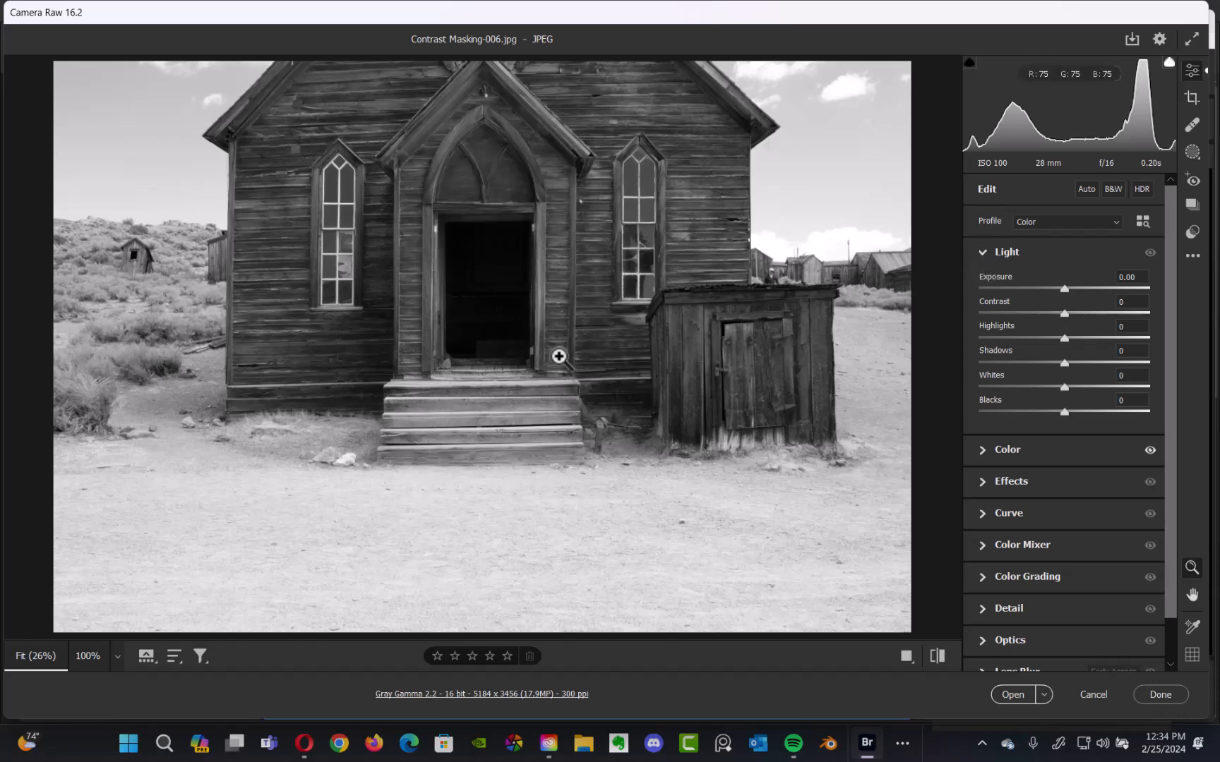
pyautogui.click(563, 346)
pyautogui.click(566, 345)
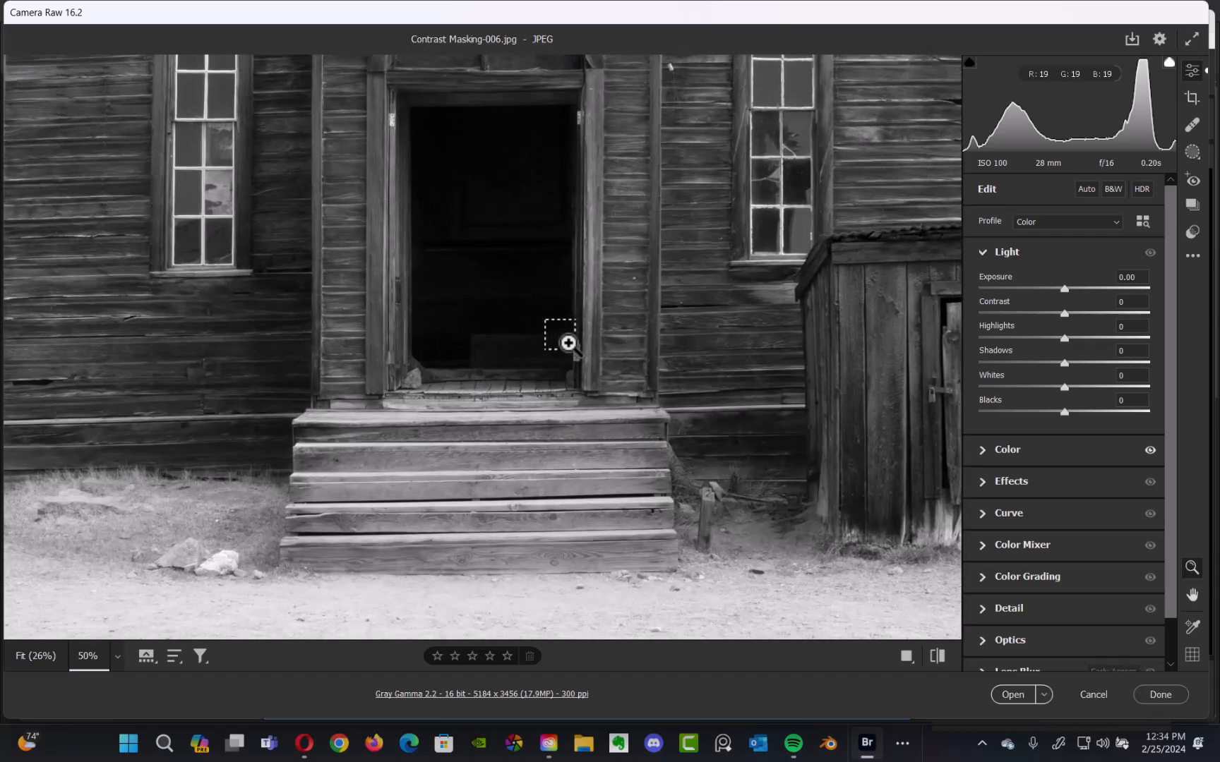
pyautogui.click(593, 321)
pyautogui.press('h')
pyautogui.moveTo(712, 199); pyautogui.dragTo(699, 357)
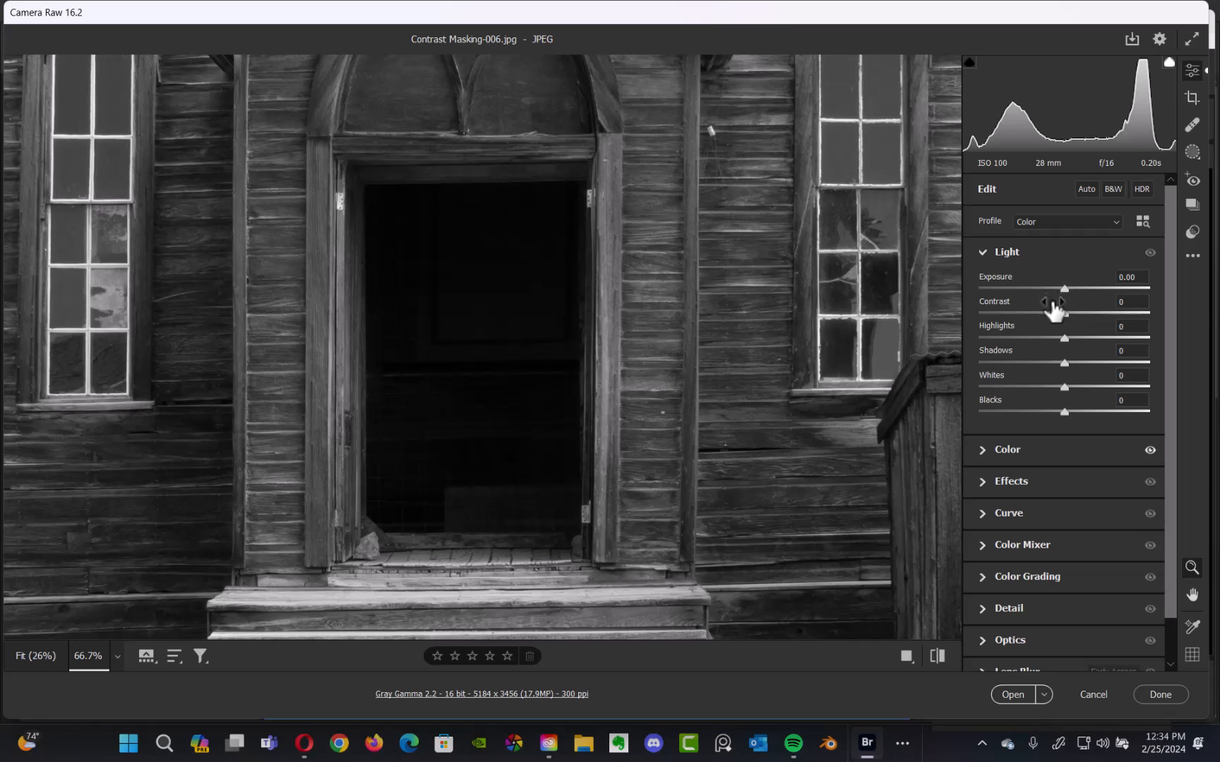
pyautogui.moveTo(1055, 311)
pyautogui.moveTo(1064, 288); pyautogui.dragTo(1031, 291)
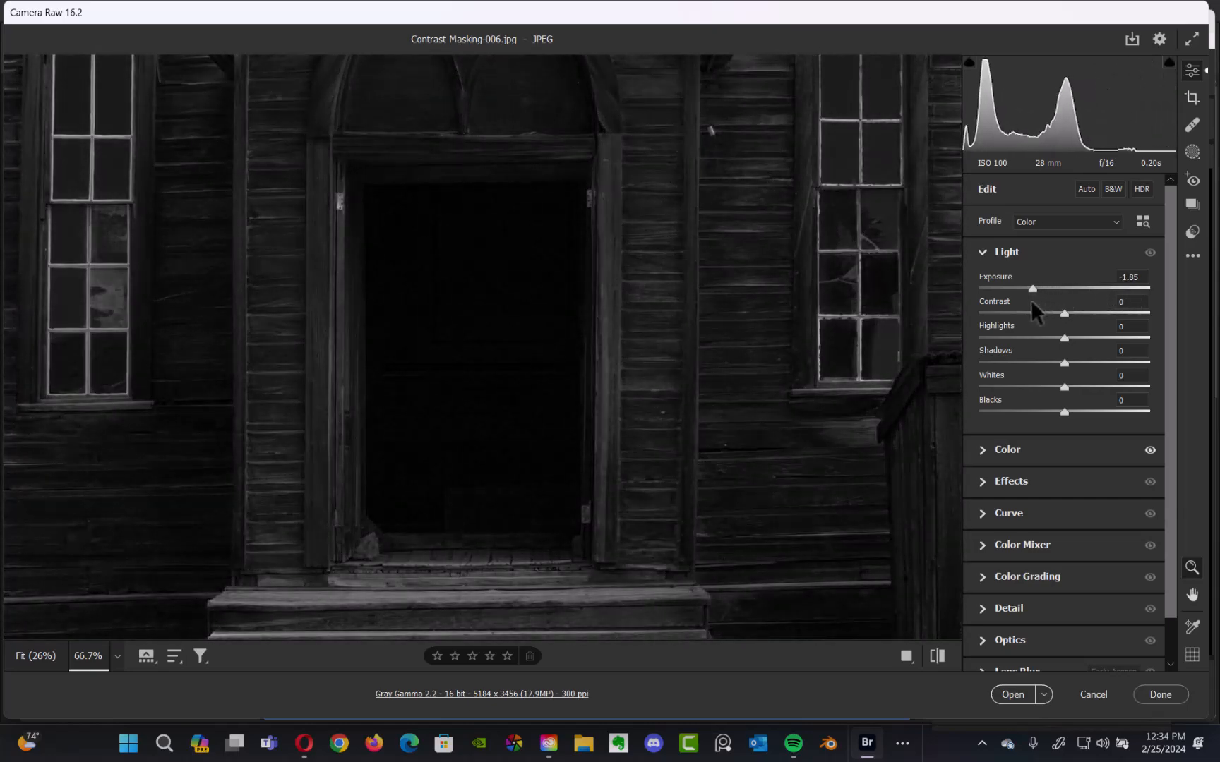
pyautogui.press('Up')
pyautogui.press('Up')
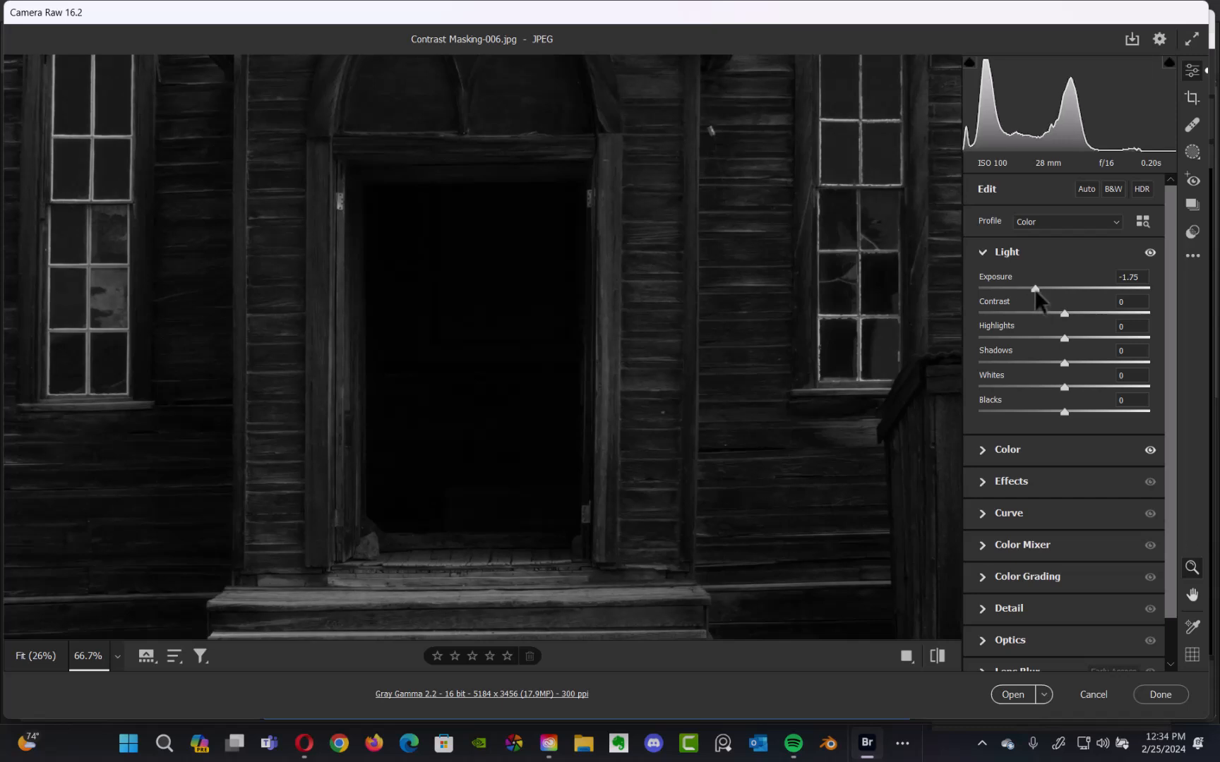
pyautogui.moveTo(1036, 291); pyautogui.dragTo(1065, 291)
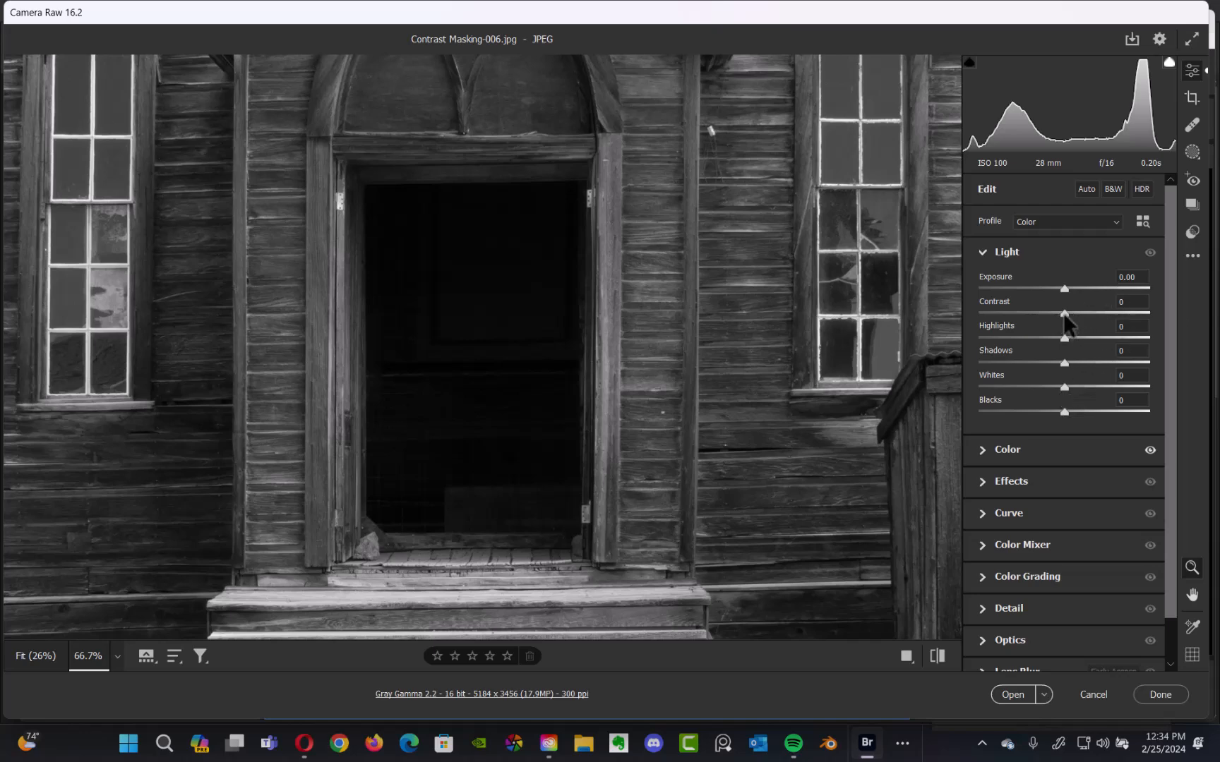
# Try the Contrast at +86 and -84, reset it, and set it to -17.
pyautogui.moveTo(1064, 315); pyautogui.dragTo(1136, 332)
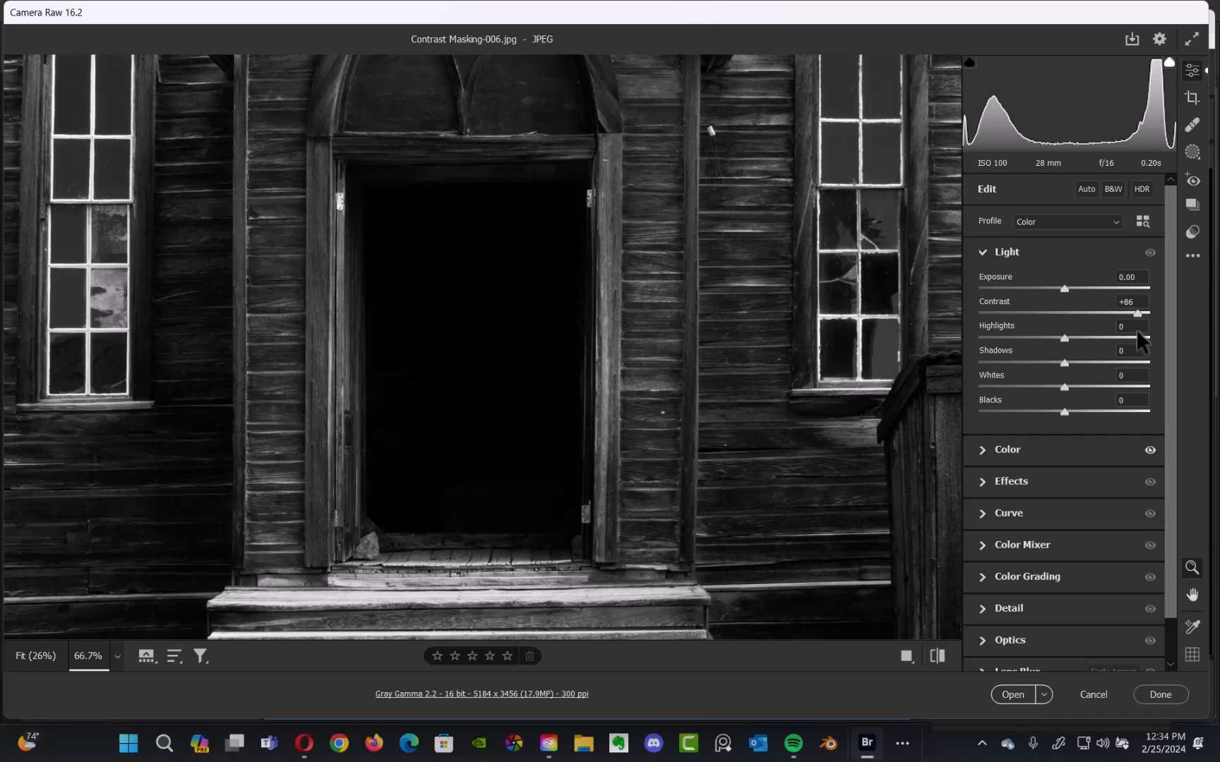
pyautogui.moveTo(1138, 339); pyautogui.dragTo(992, 327)
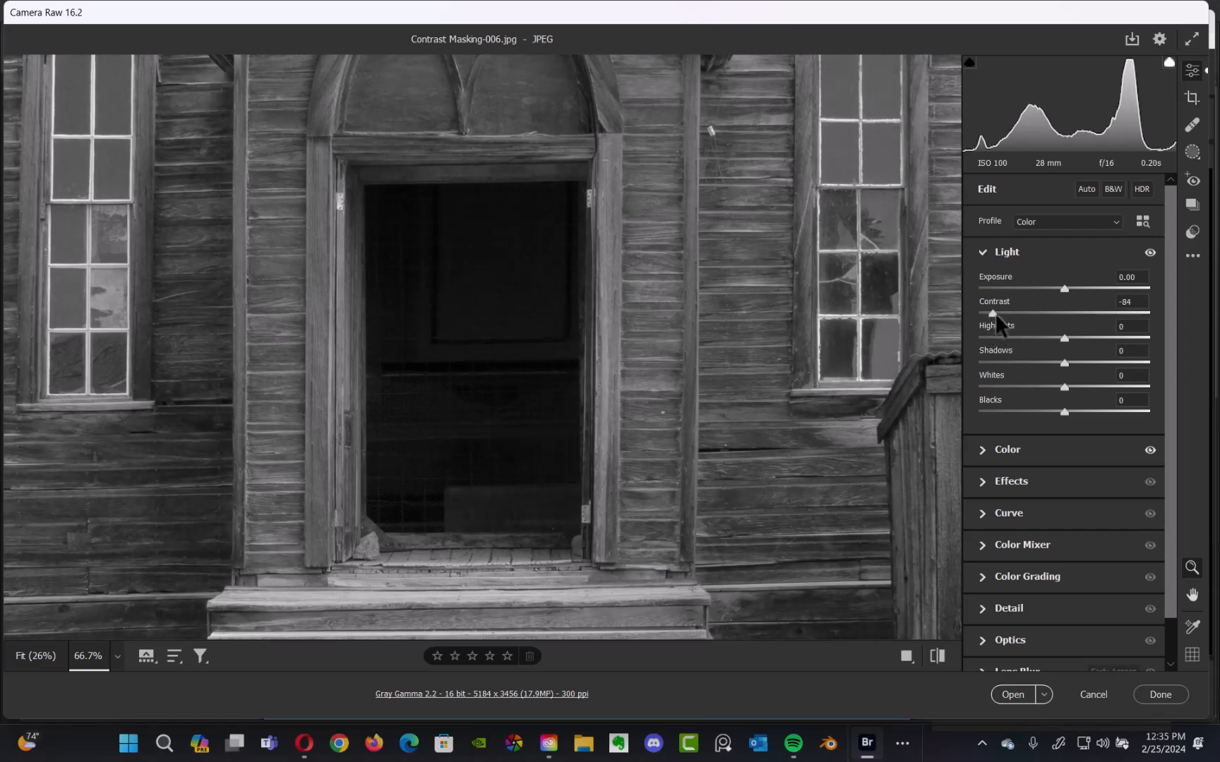
pyautogui.doubleClick(994, 314)
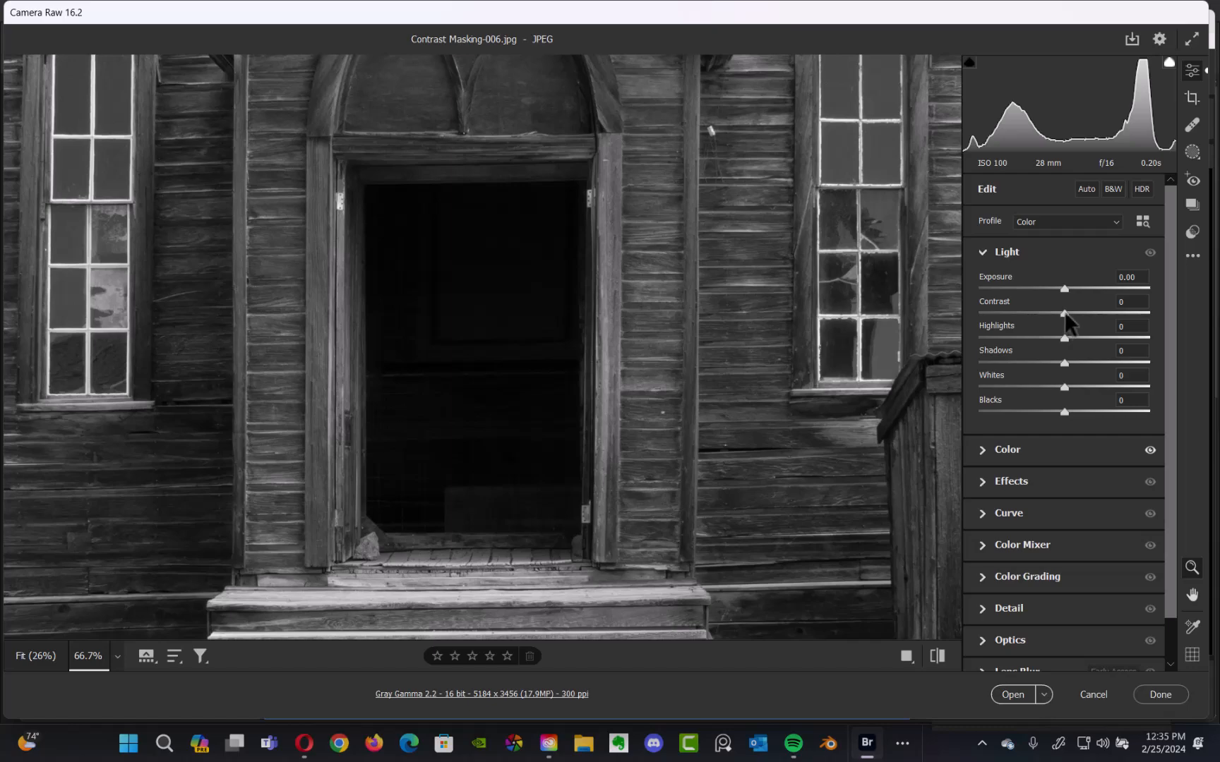
pyautogui.moveTo(1065, 314); pyautogui.dragTo(1049, 335)
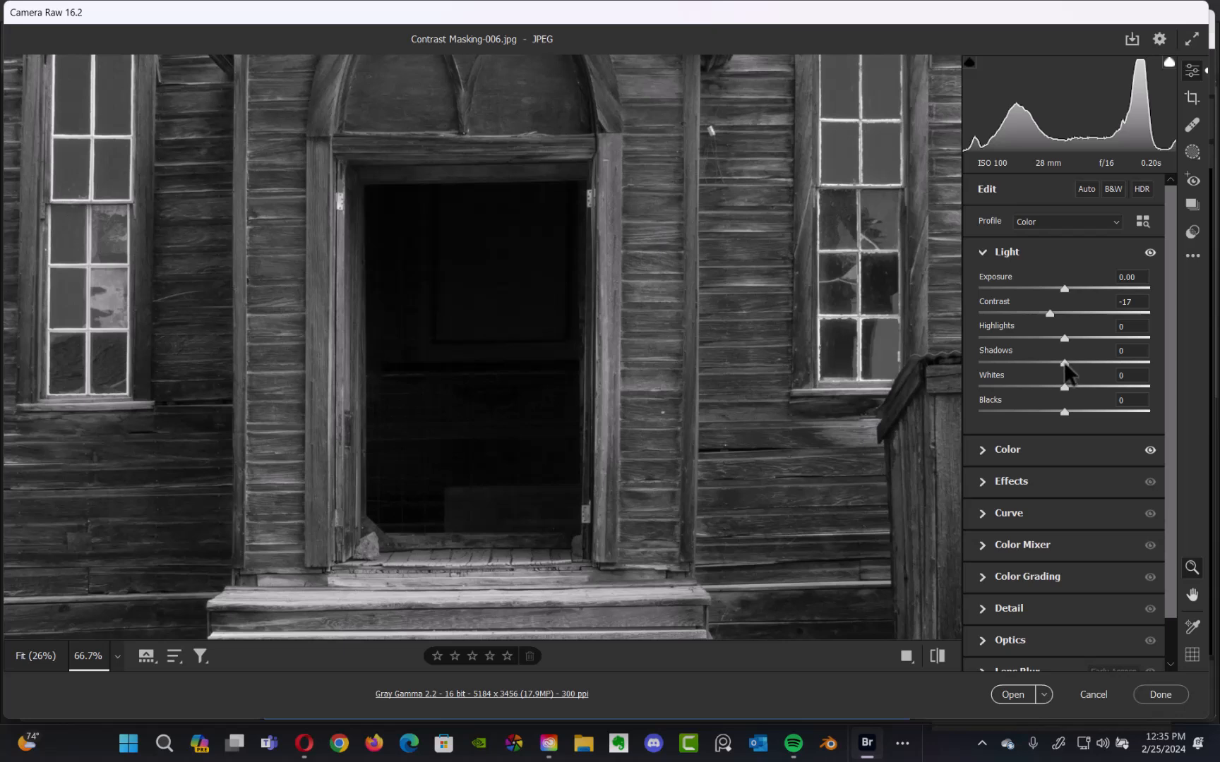
# Raise the Shadows to +100 and lower the Highlights to -100.
pyautogui.moveTo(1065, 364); pyautogui.dragTo(1169, 396)
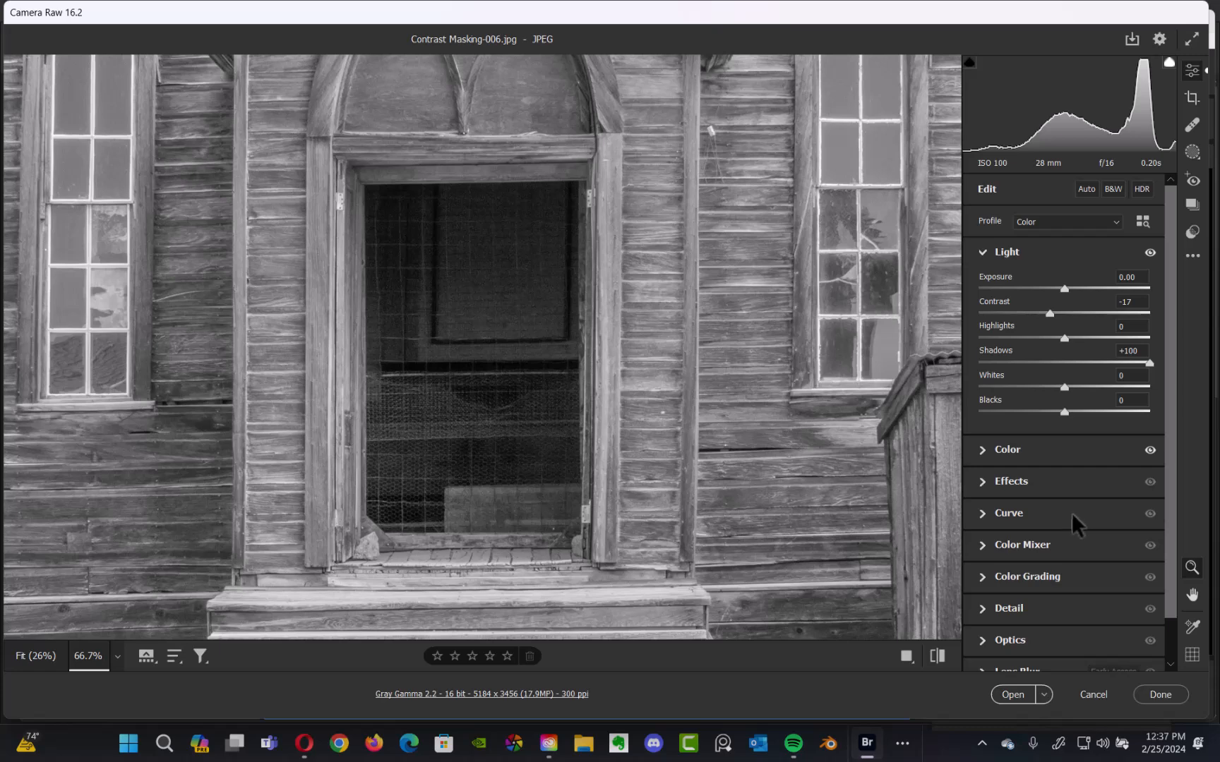
pyautogui.moveTo(1073, 527)
pyautogui.moveTo(1064, 338); pyautogui.dragTo(980, 367)
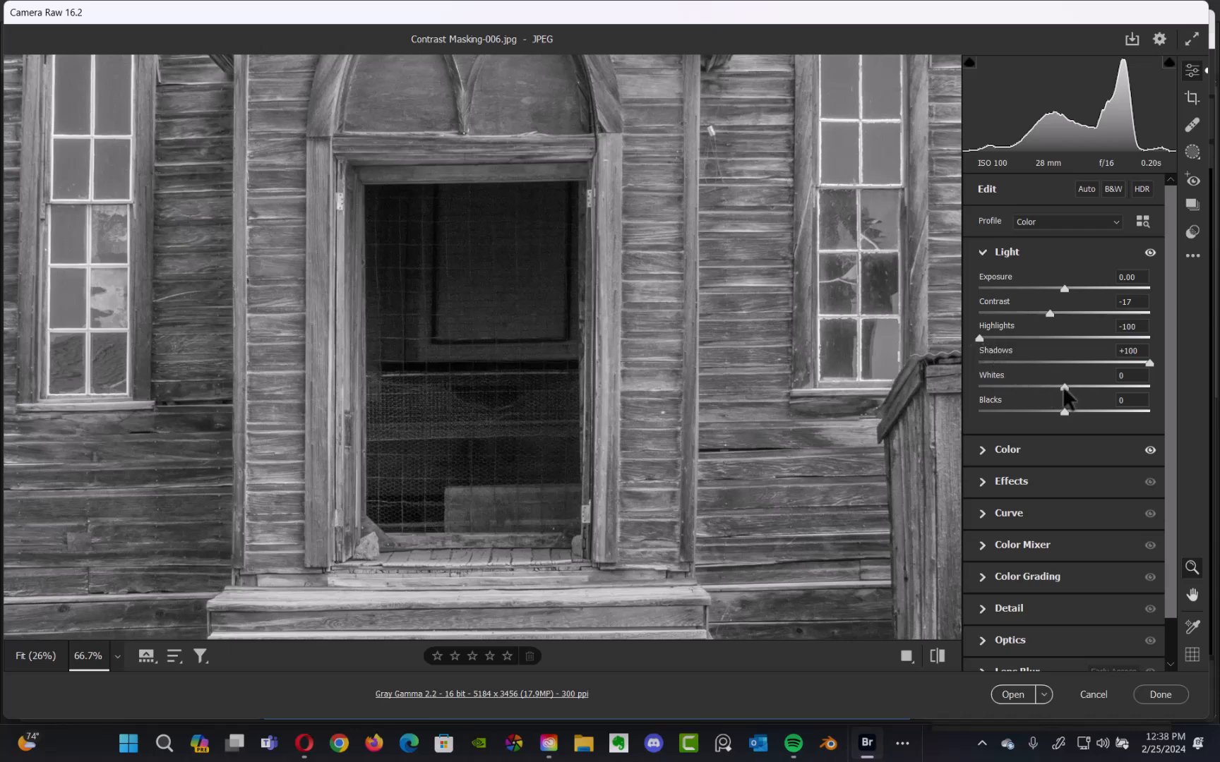
# Lower the Whites to -90 and the Exposure to -0.40.
pyautogui.moveTo(1063, 387); pyautogui.dragTo(1062, 388)
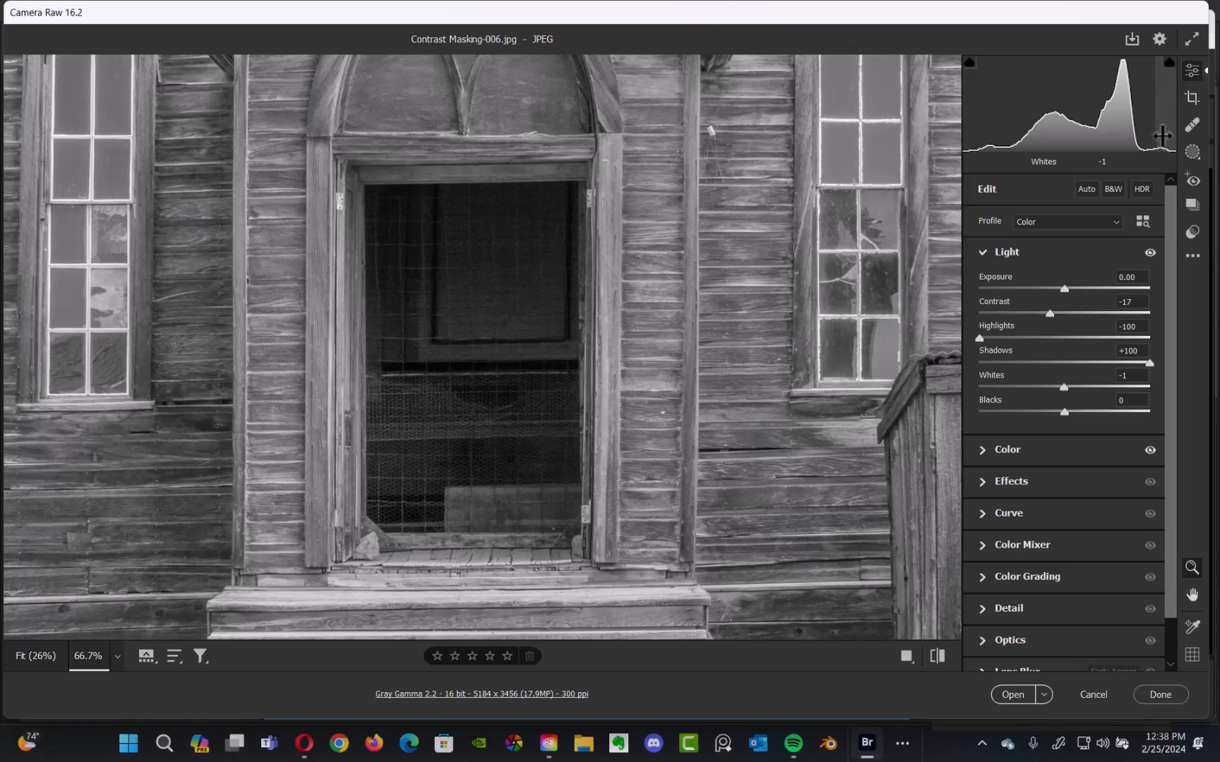
pyautogui.moveTo(1065, 389); pyautogui.dragTo(988, 402)
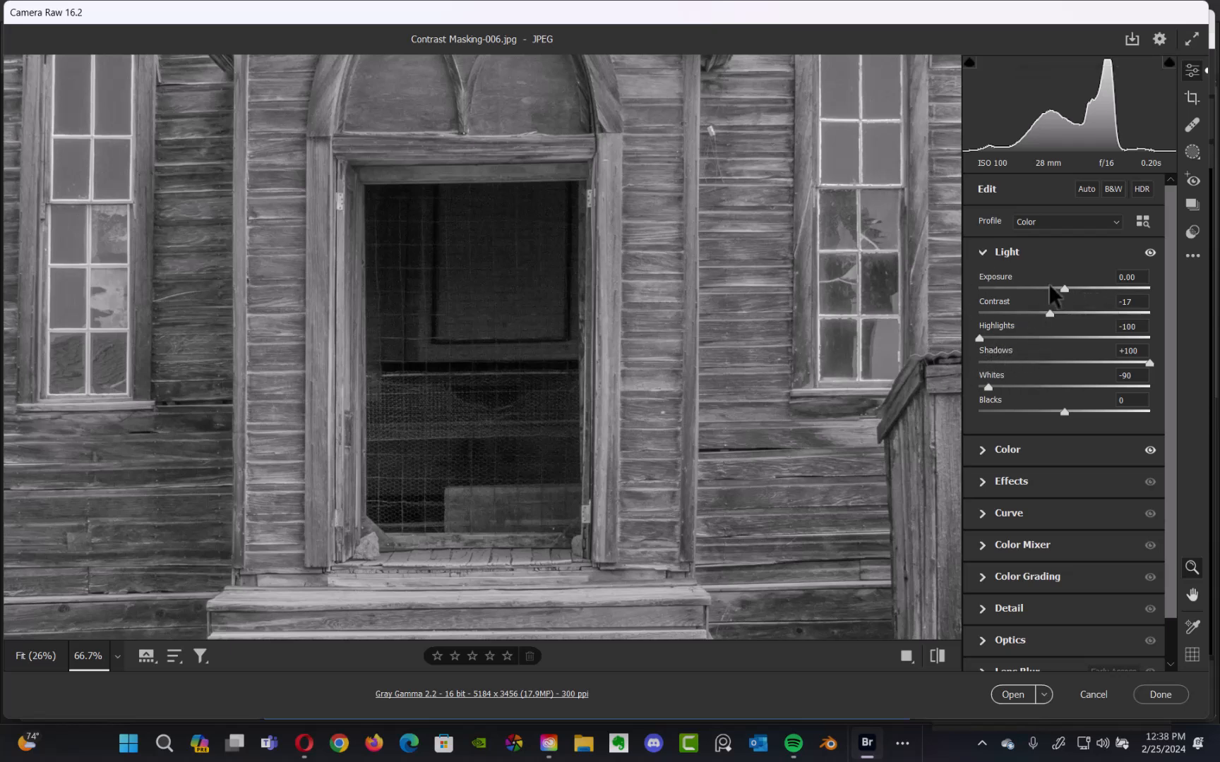
pyautogui.moveTo(1063, 289); pyautogui.dragTo(1054, 292)
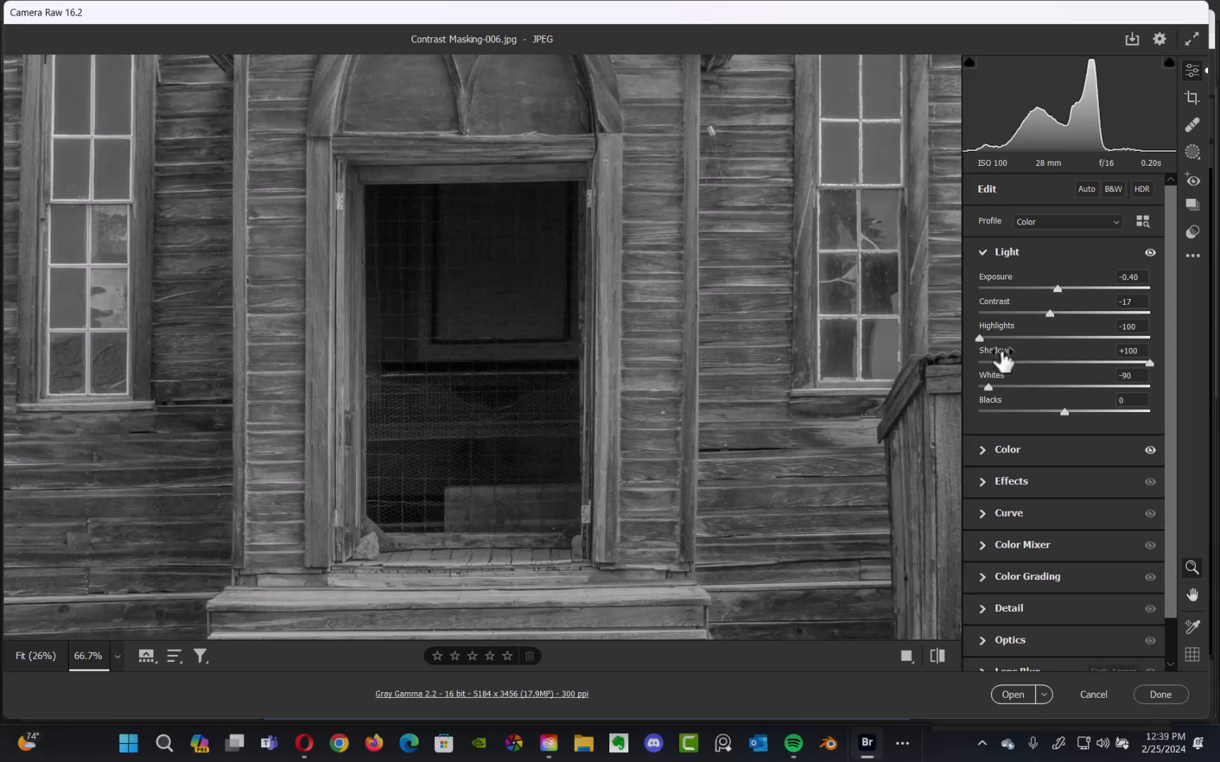
# Collapse the Light settings and adjust Dehaze in the Effects settings, trying -47 and setting it to +54.
pyautogui.moveTo(1003, 361)
pyautogui.press('space')
pyautogui.moveTo(533, 275); pyautogui.dragTo(498, 544)
pyautogui.moveTo(599, 430); pyautogui.dragTo(343, 317)
pyautogui.moveTo(645, 413); pyautogui.dragTo(691, 412)
pyautogui.press('z')
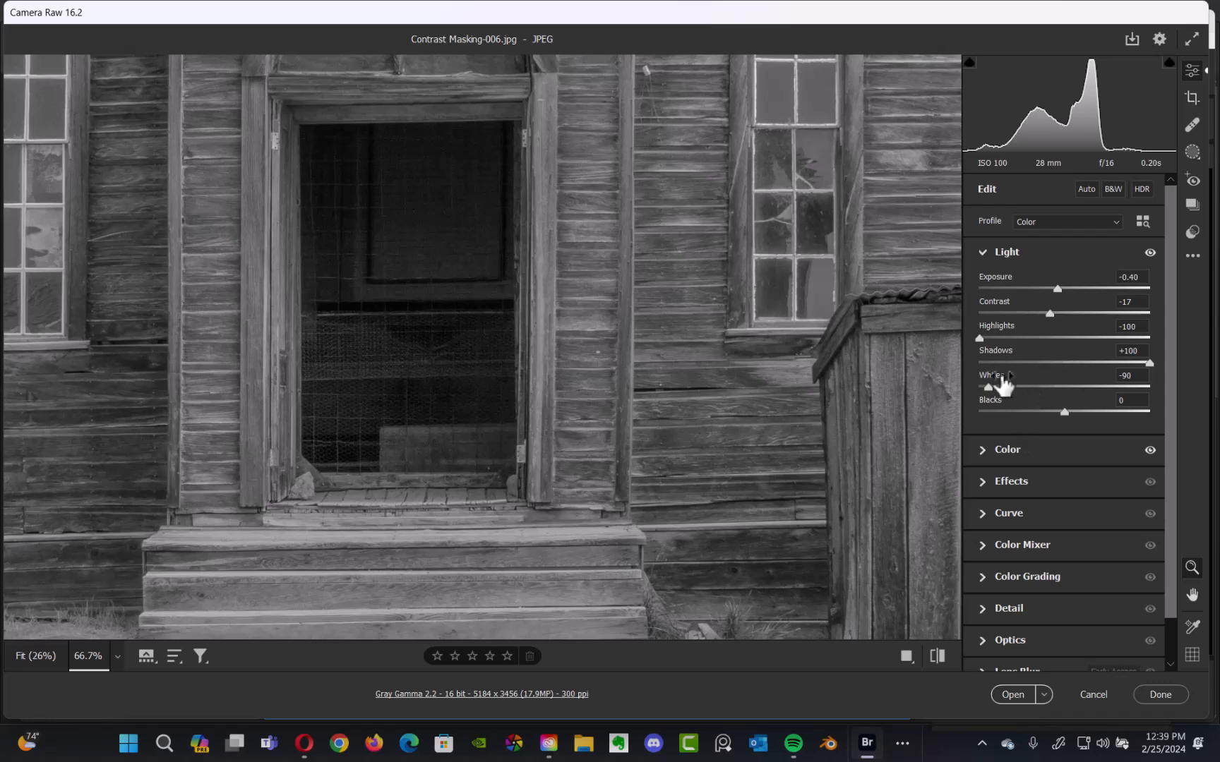
pyautogui.click(983, 252)
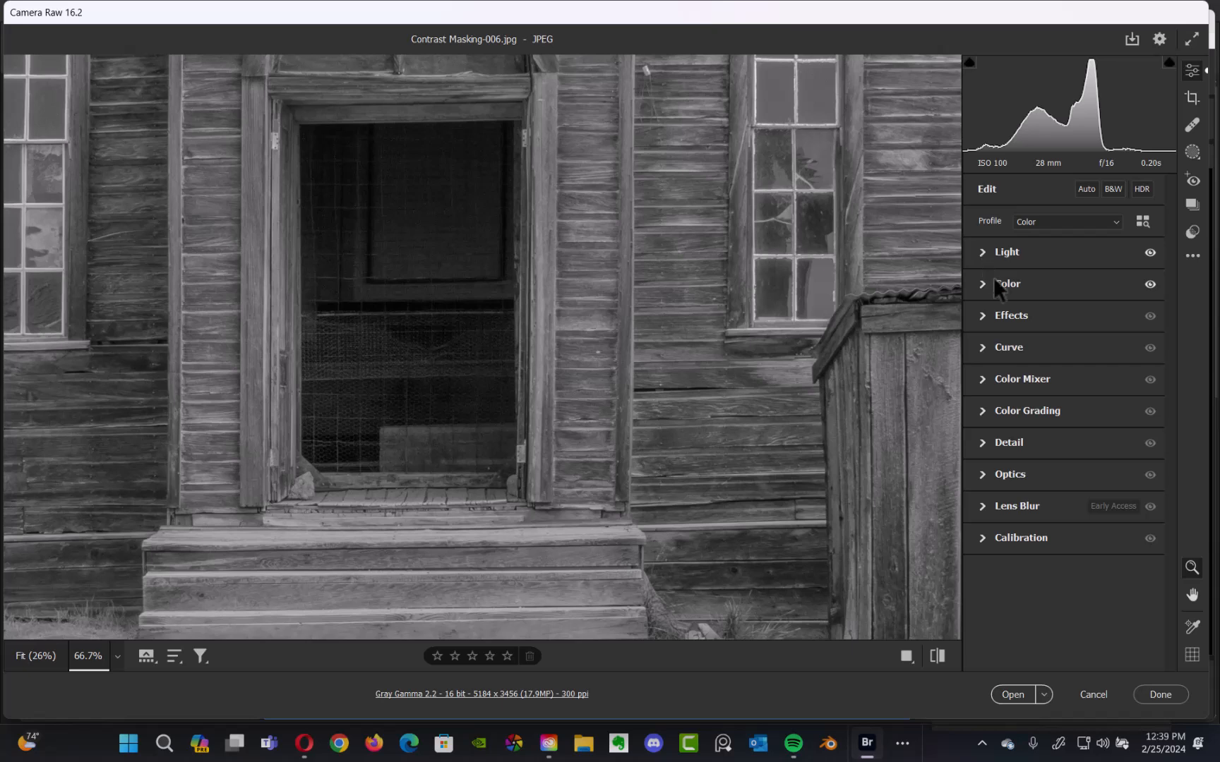
pyautogui.click(981, 316)
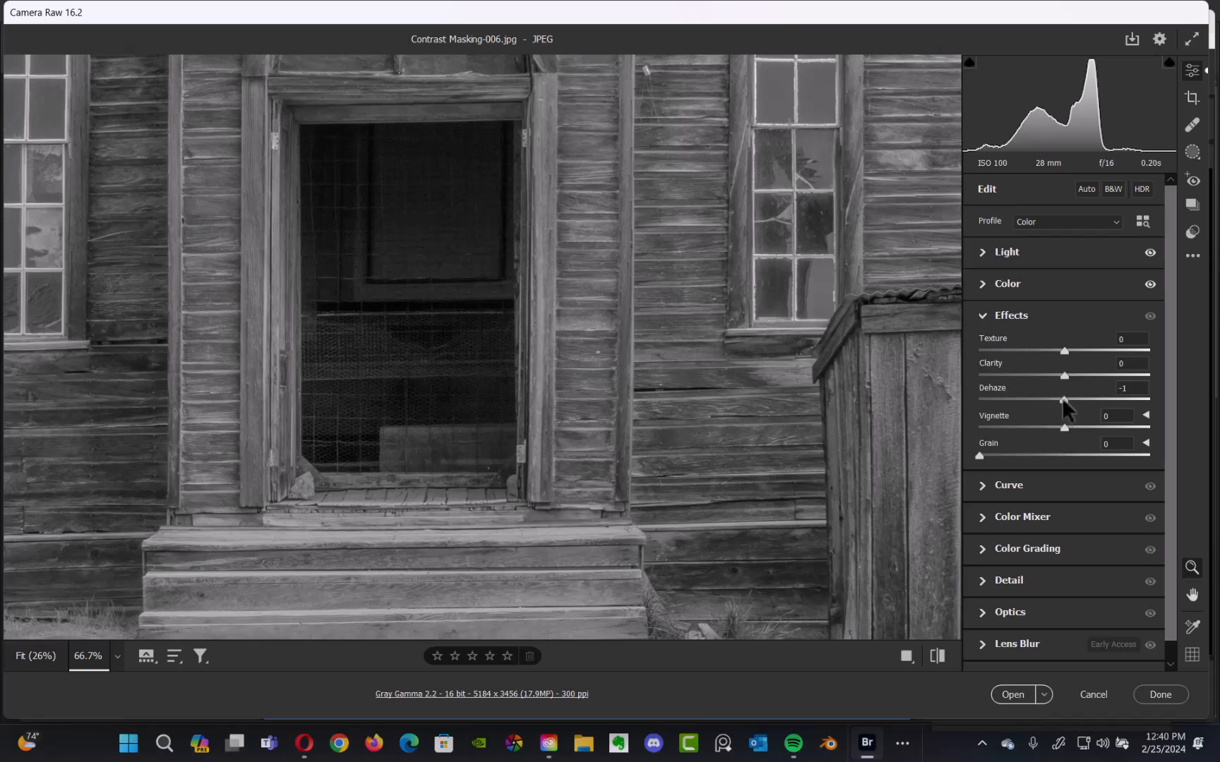
pyautogui.moveTo(1063, 400); pyautogui.dragTo(1023, 418)
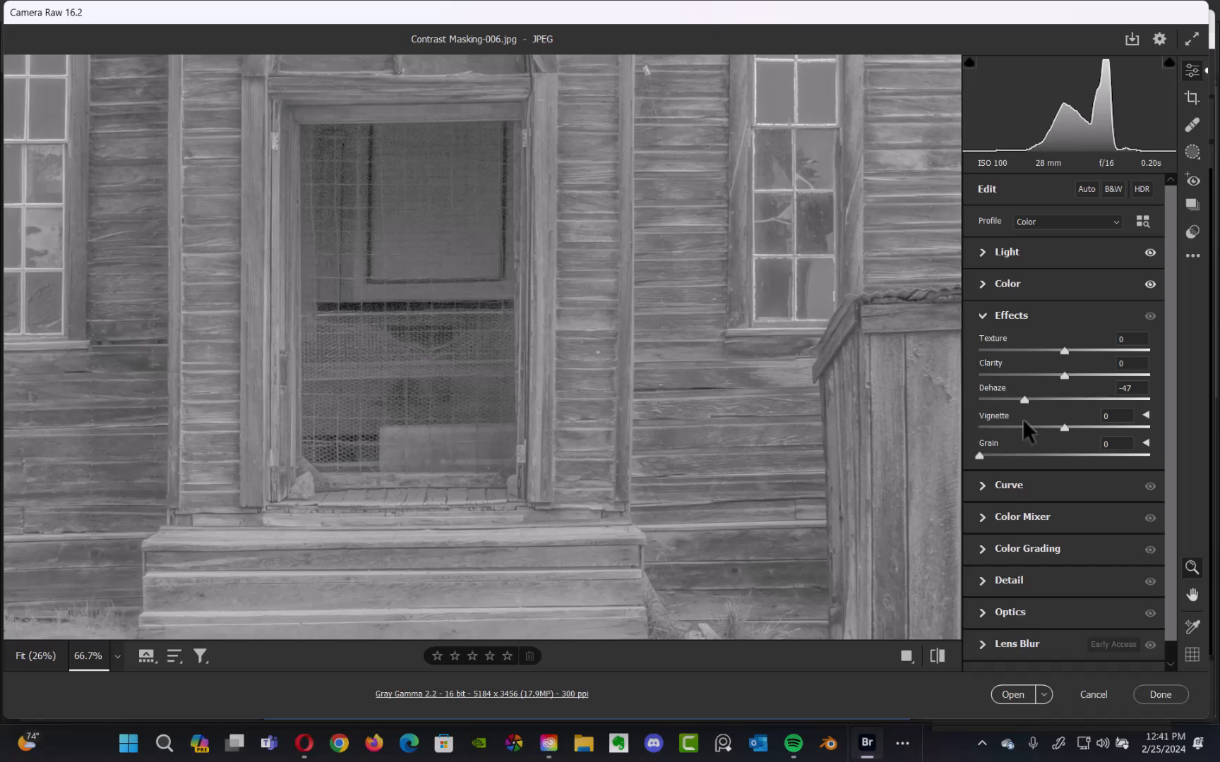
pyautogui.moveTo(1022, 418); pyautogui.dragTo(1108, 450)
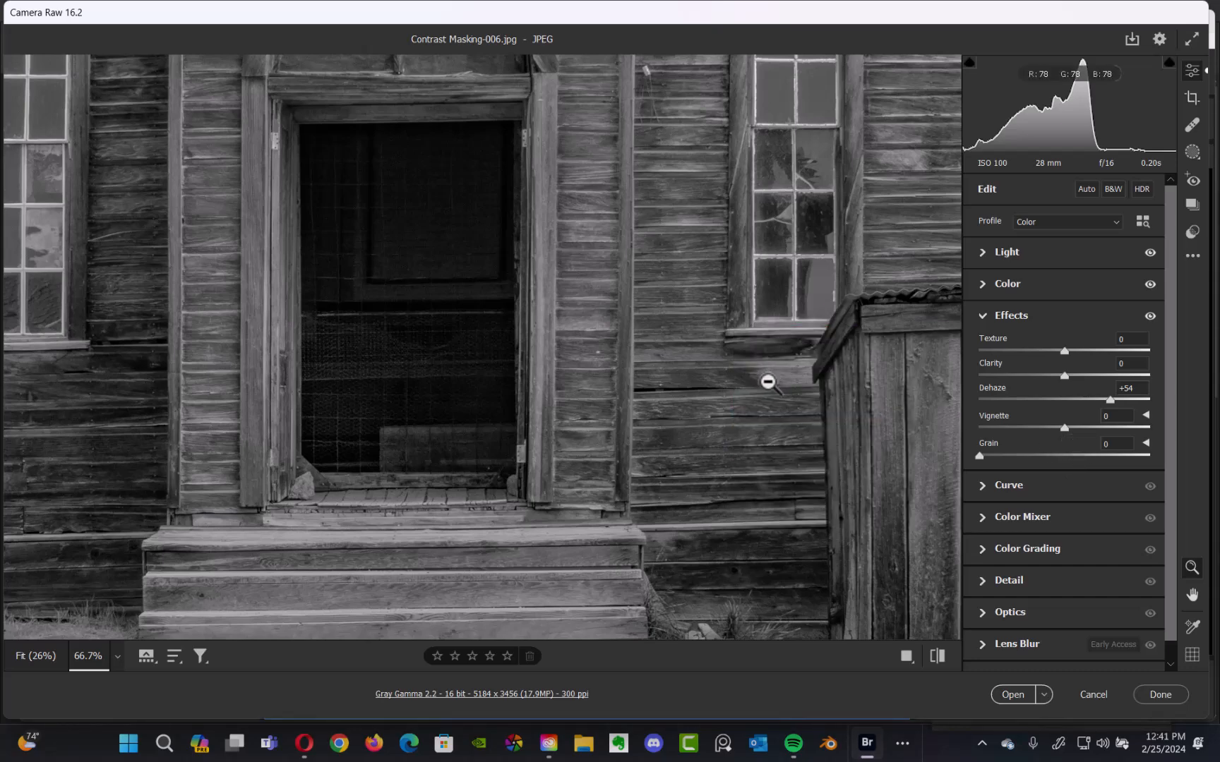
# Examine the dehazed photo as a whole and the church doorway at 200% and 66.7% magnification.
pyautogui.click(759, 325)
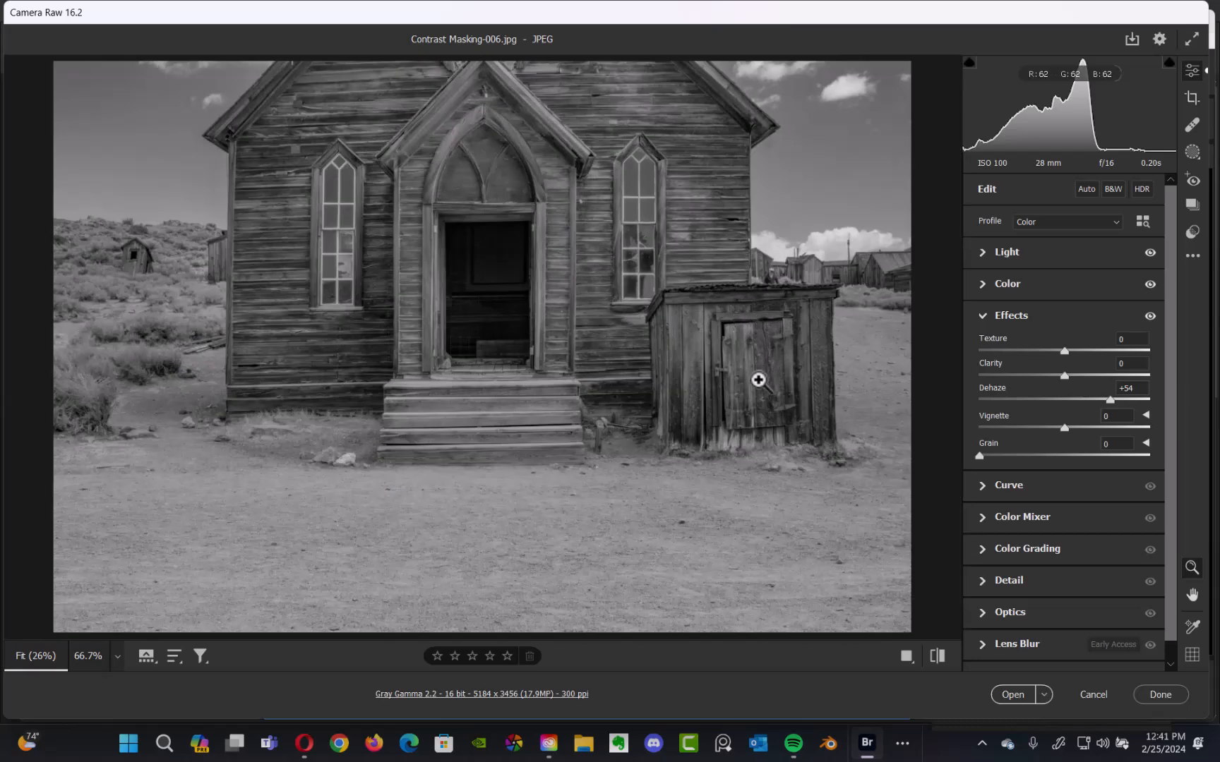
pyautogui.click(749, 390)
pyautogui.moveTo(749, 390); pyautogui.dragTo(624, 379)
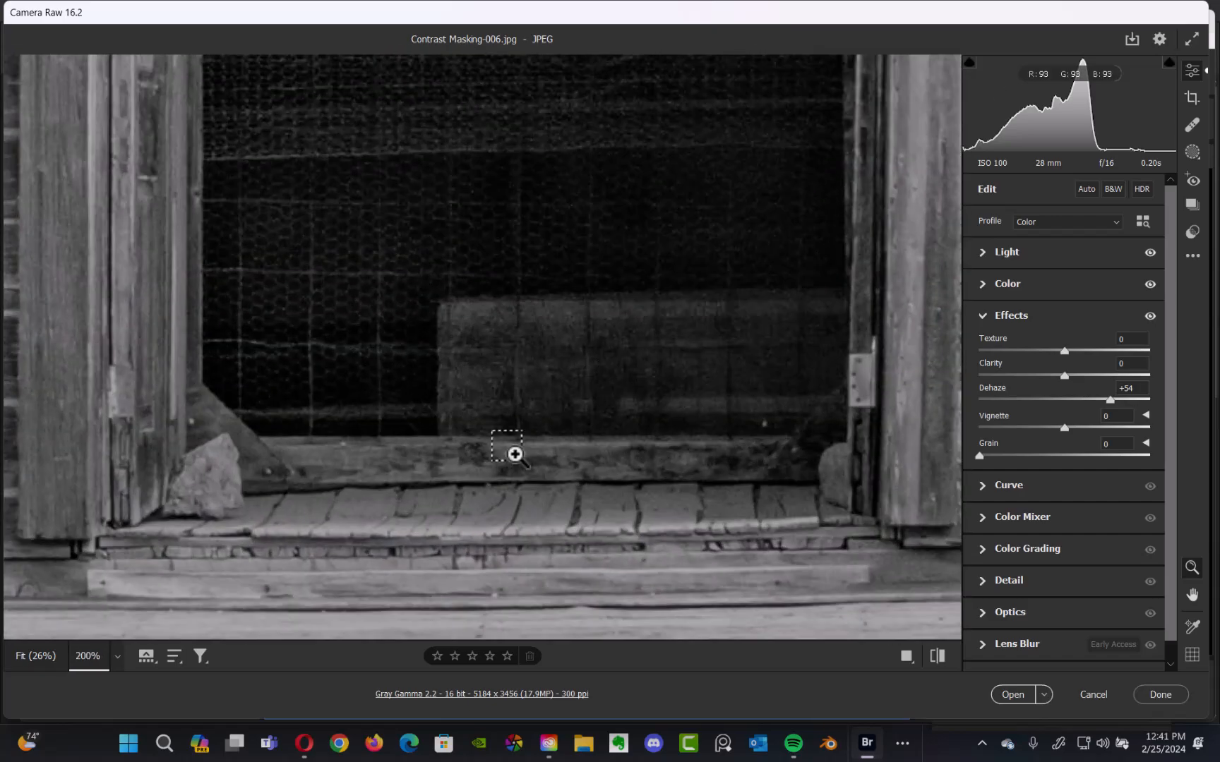
pyautogui.press('space')
pyautogui.moveTo(574, 226); pyautogui.dragTo(540, 408)
pyautogui.moveTo(537, 334); pyautogui.dragTo(537, 425)
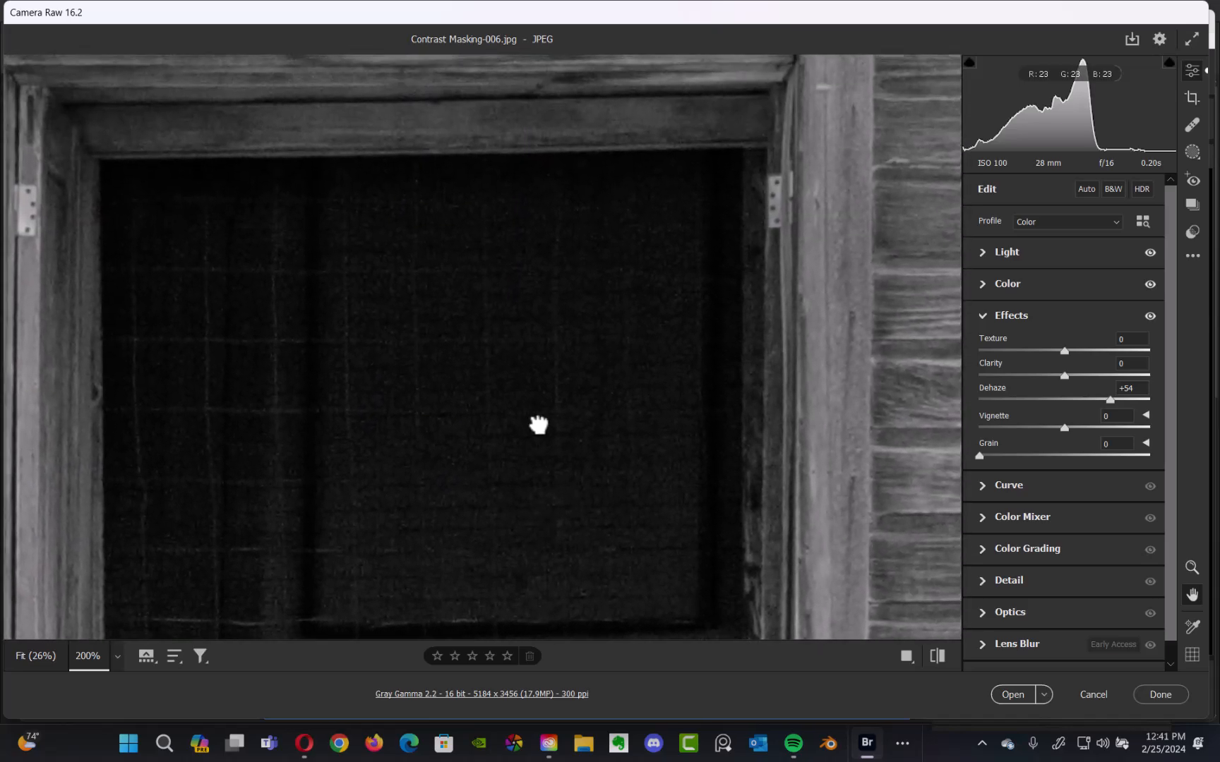
pyautogui.press('z')
pyautogui.hotkey('ctrl', '-')
pyautogui.hotkey('ctrl', '-')
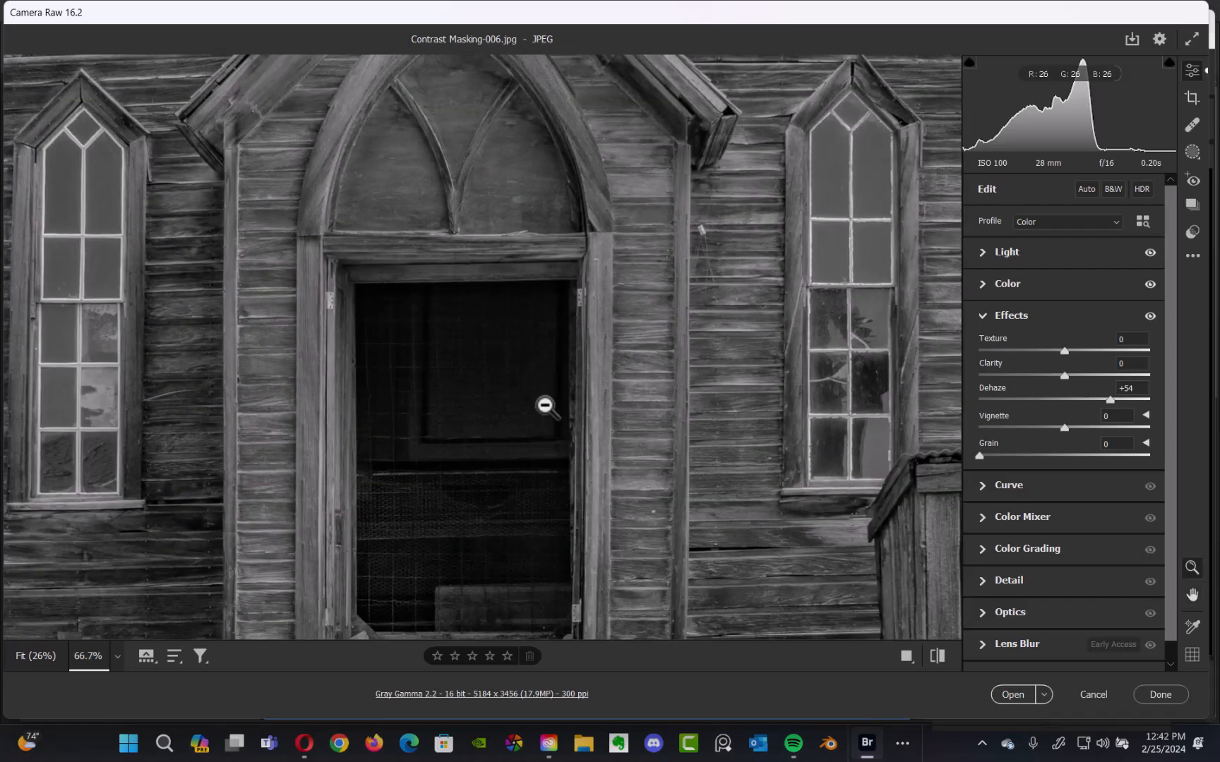
# Examine the church's right window, siding and shed at 66.7% and 50%, and the whole facade at 33.3%.
pyautogui.press('space')
pyautogui.moveTo(509, 463)
pyautogui.mouseDown()
pyautogui.moveTo(564, 379)
pyautogui.moveTo(556, 371)
pyautogui.moveTo(527, 390)
pyautogui.moveTo(481, 491)
pyautogui.mouseUp()
pyautogui.moveTo(705, 247); pyautogui.dragTo(484, 493)
pyautogui.moveTo(587, 378); pyautogui.dragTo(463, 390)
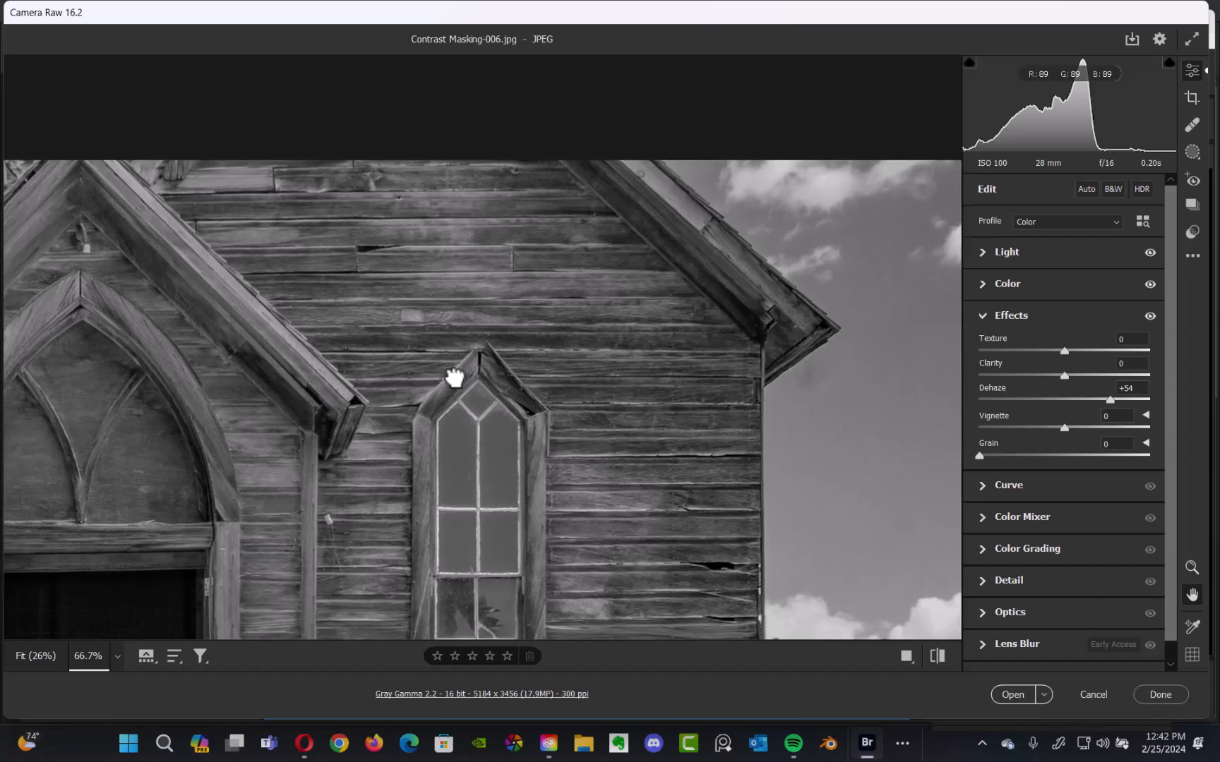
pyautogui.moveTo(579, 468); pyautogui.dragTo(574, 436)
pyautogui.moveTo(557, 580); pyautogui.dragTo(542, 428)
pyautogui.moveTo(541, 527); pyautogui.dragTo(635, 439)
pyautogui.press('z')
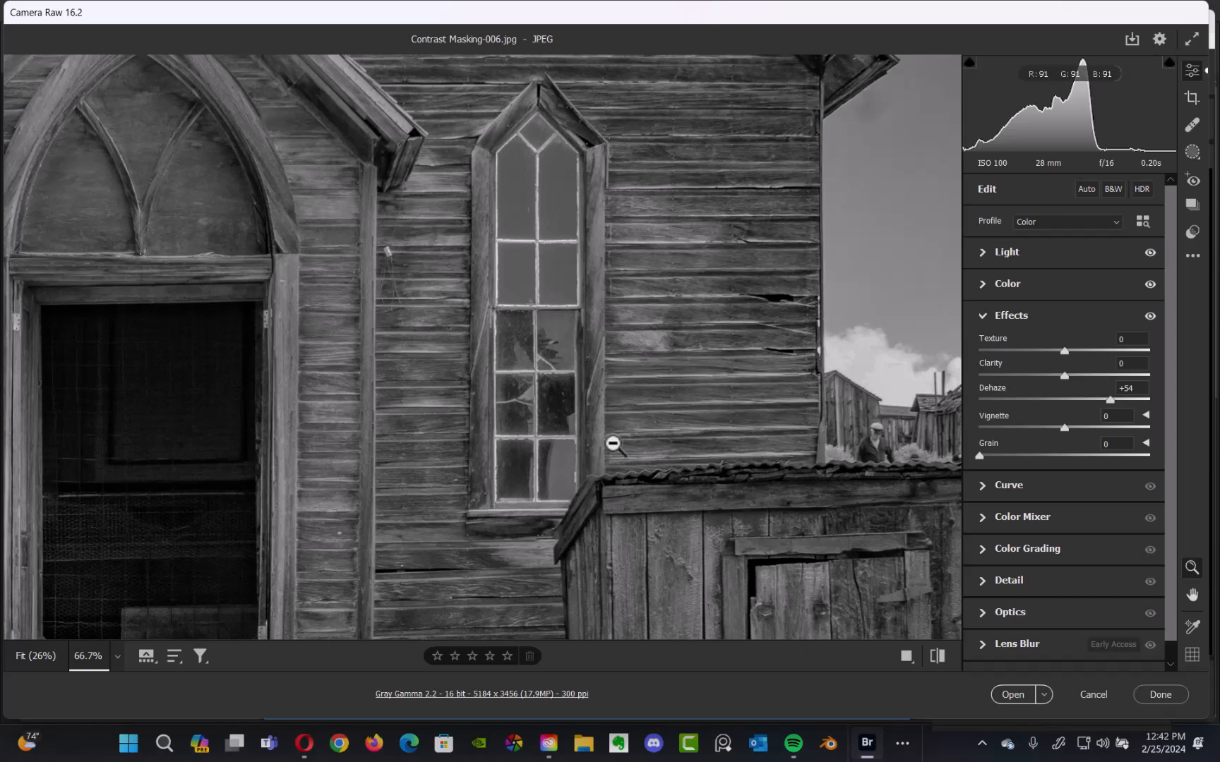
pyautogui.keyDown('alt'); pyautogui.click(594, 359); pyautogui.keyUp('alt')
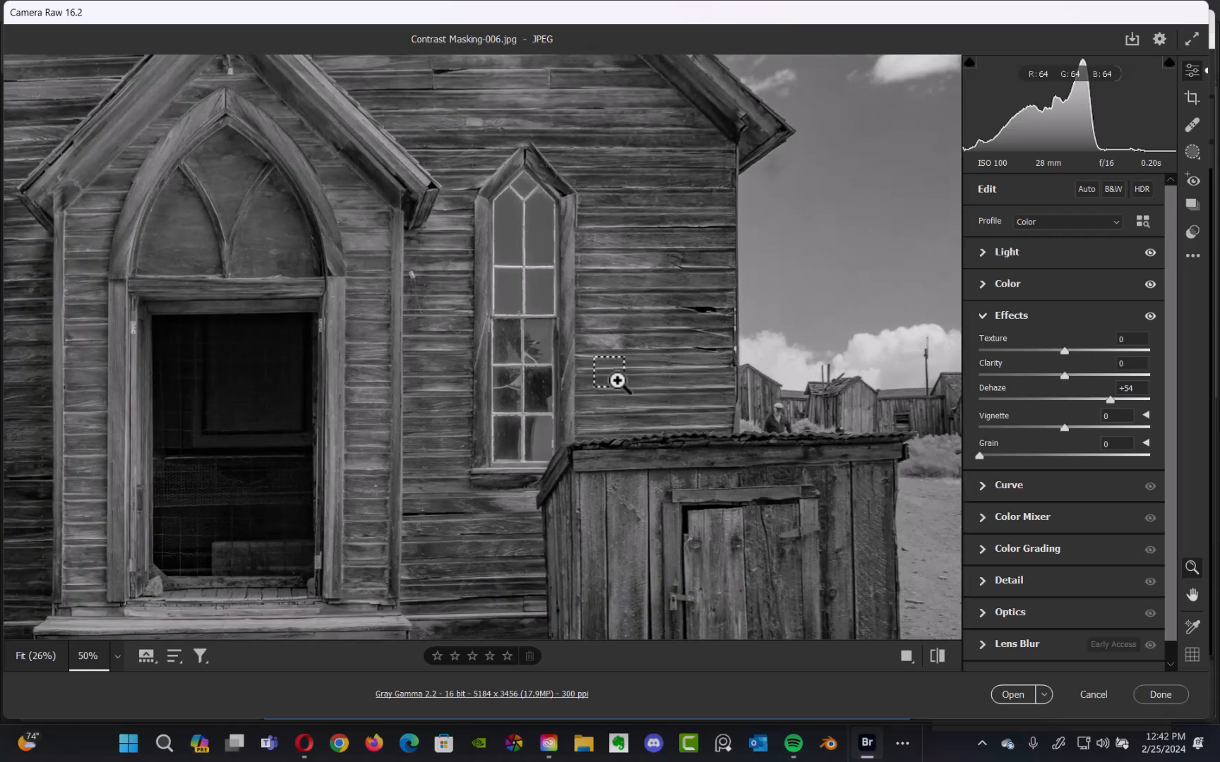
pyautogui.keyDown('alt'); pyautogui.click(617, 380); pyautogui.keyUp('alt')
pyautogui.press('h')
pyautogui.moveTo(582, 305); pyautogui.dragTo(632, 347)
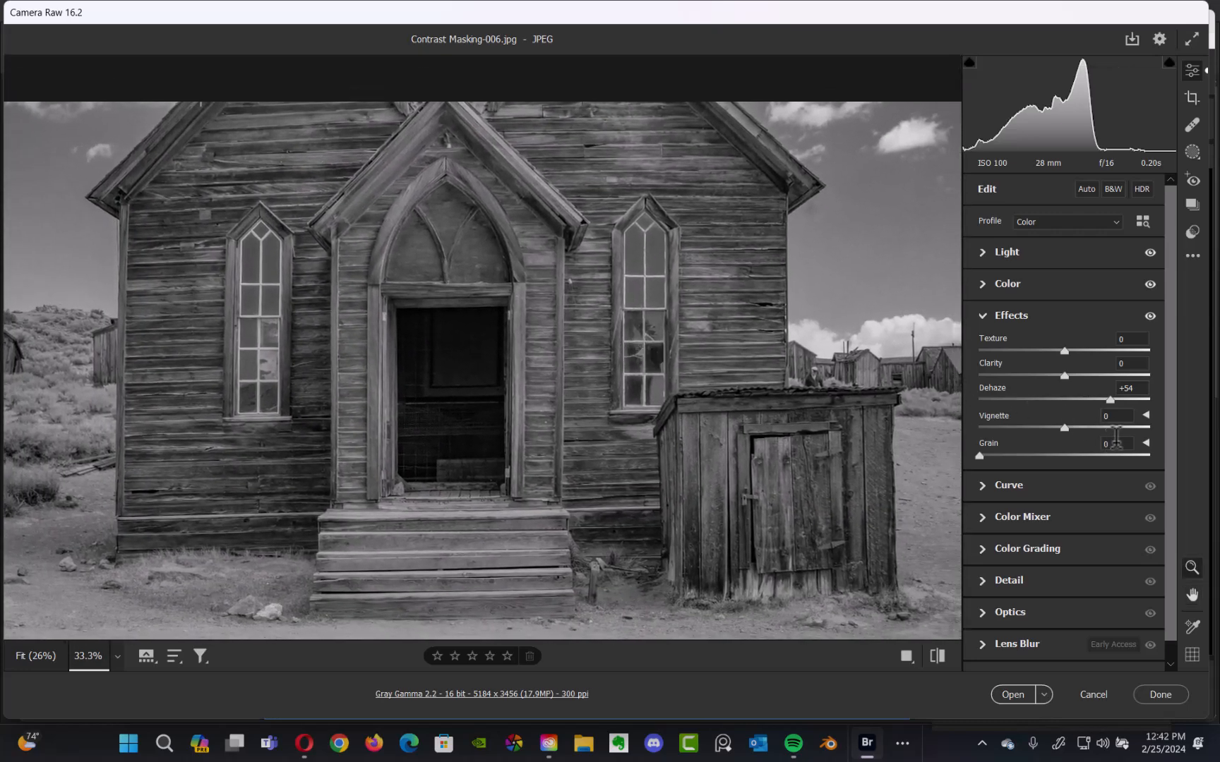
# Set Dehaze to +57 and raise Clarity to +54 while viewing the church window and siding at 100%.
pyautogui.moveTo(1109, 400); pyautogui.dragTo(1112, 409)
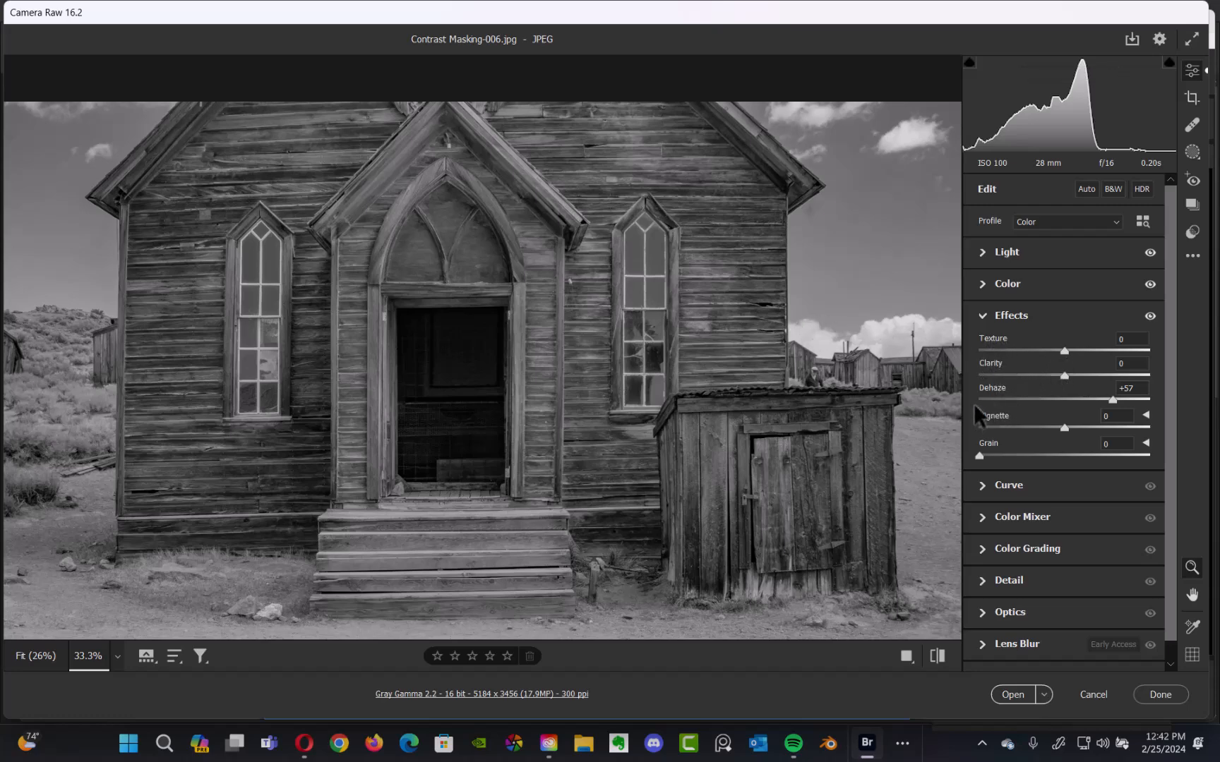
pyautogui.hotkey('ctrl', '=')
pyautogui.hotkey('ctrl', '=')
pyautogui.hotkey('ctrl', '=')
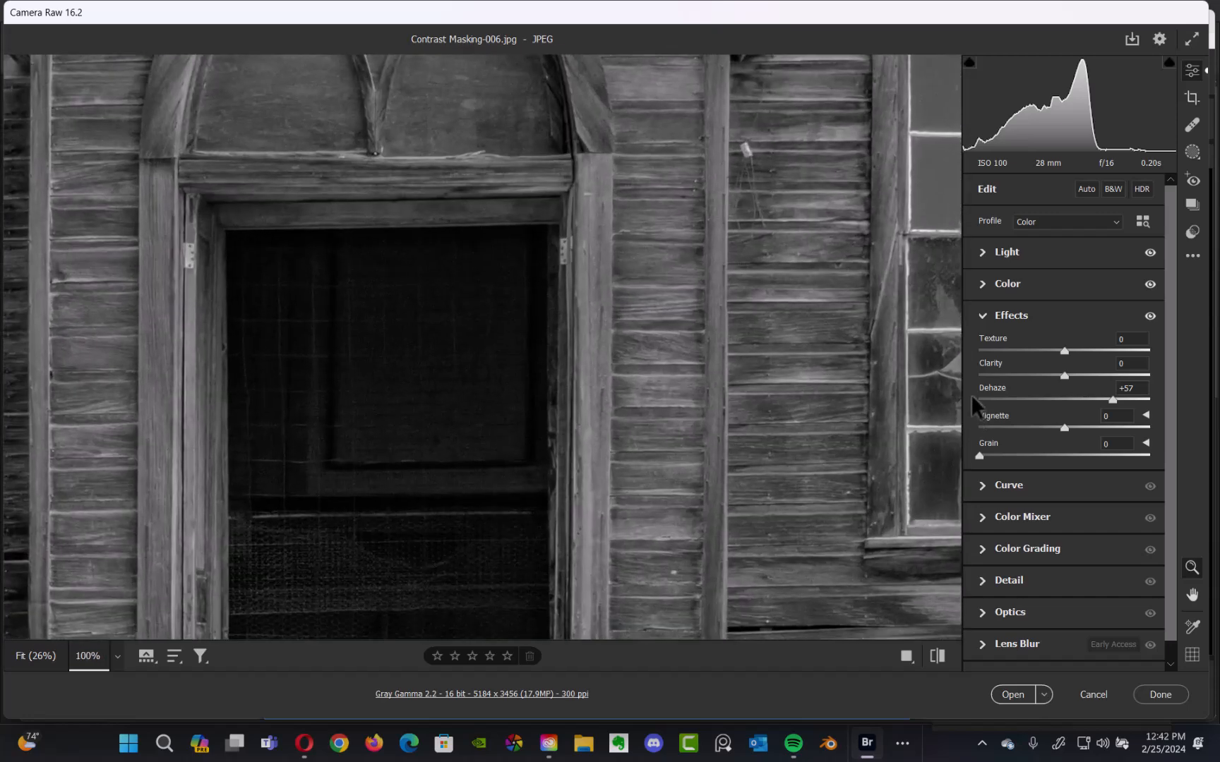
pyautogui.moveTo(752, 397); pyautogui.dragTo(536, 428)
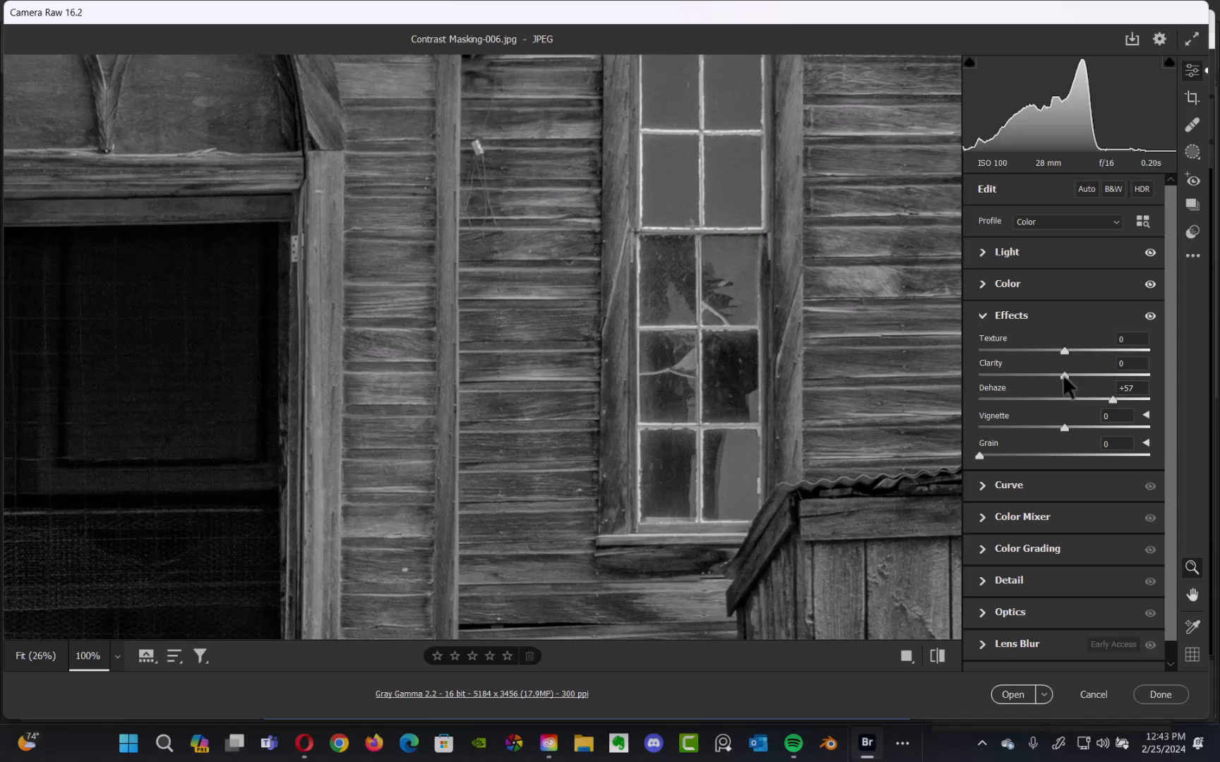
pyautogui.moveTo(1063, 377)
pyautogui.mouseDown()
pyautogui.moveTo(987, 384)
pyautogui.moveTo(1067, 379)
pyautogui.mouseUp()
pyautogui.moveTo(1076, 383); pyautogui.dragTo(1102, 404)
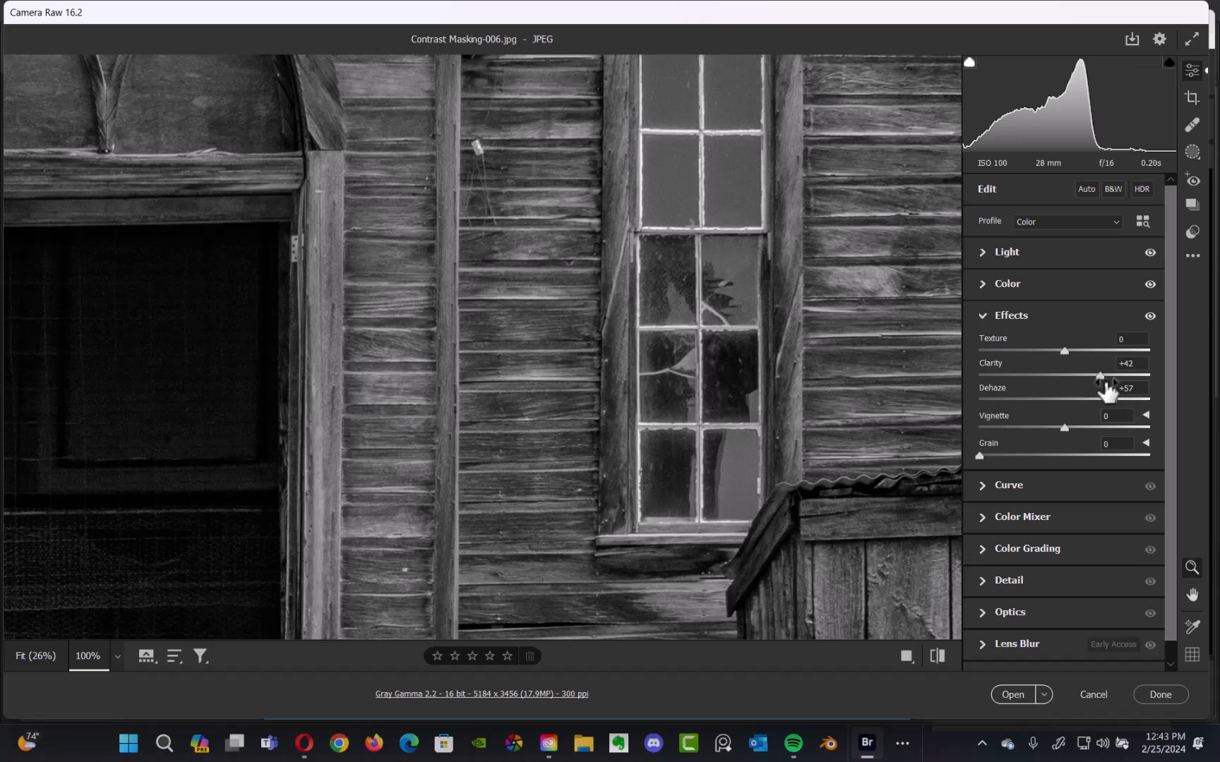
pyautogui.moveTo(1101, 375); pyautogui.dragTo(1110, 385)
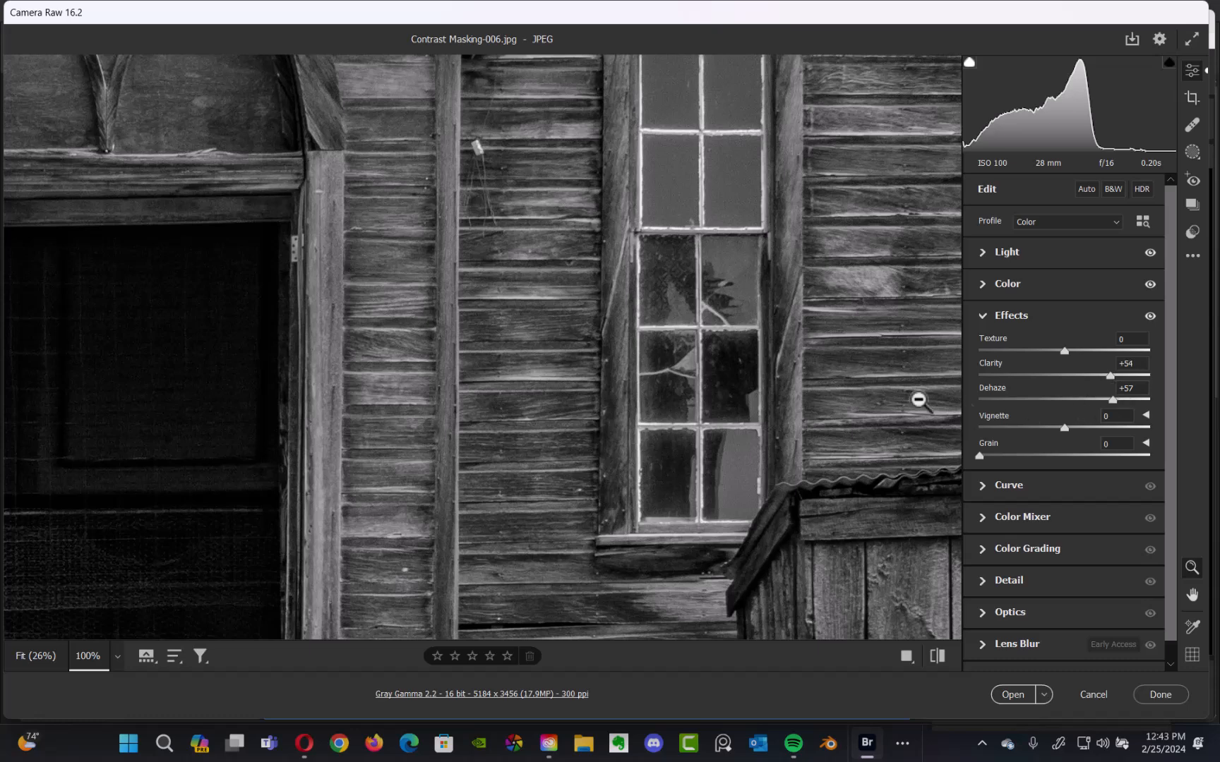
# Inspect the whole photo and the roof trim up to 200%, and raise Texture to +44.
pyautogui.click(668, 377)
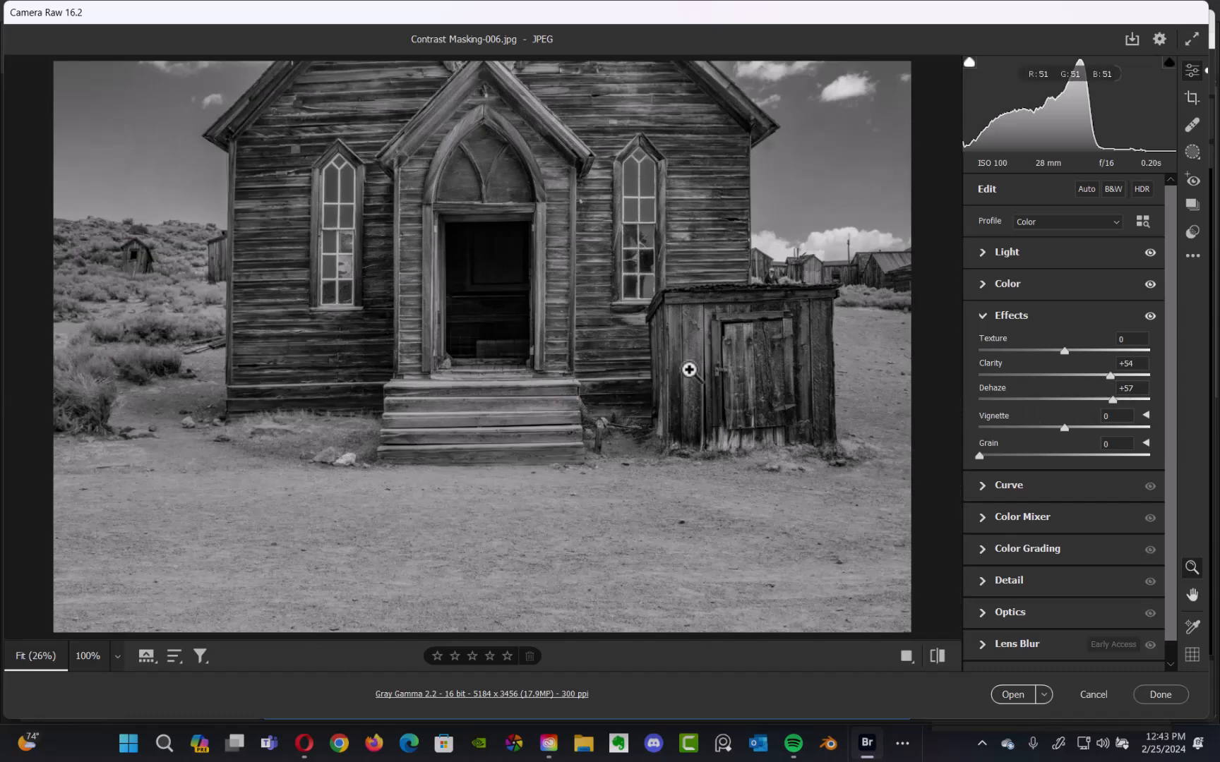
pyautogui.moveTo(667, 271); pyautogui.dragTo(675, 335)
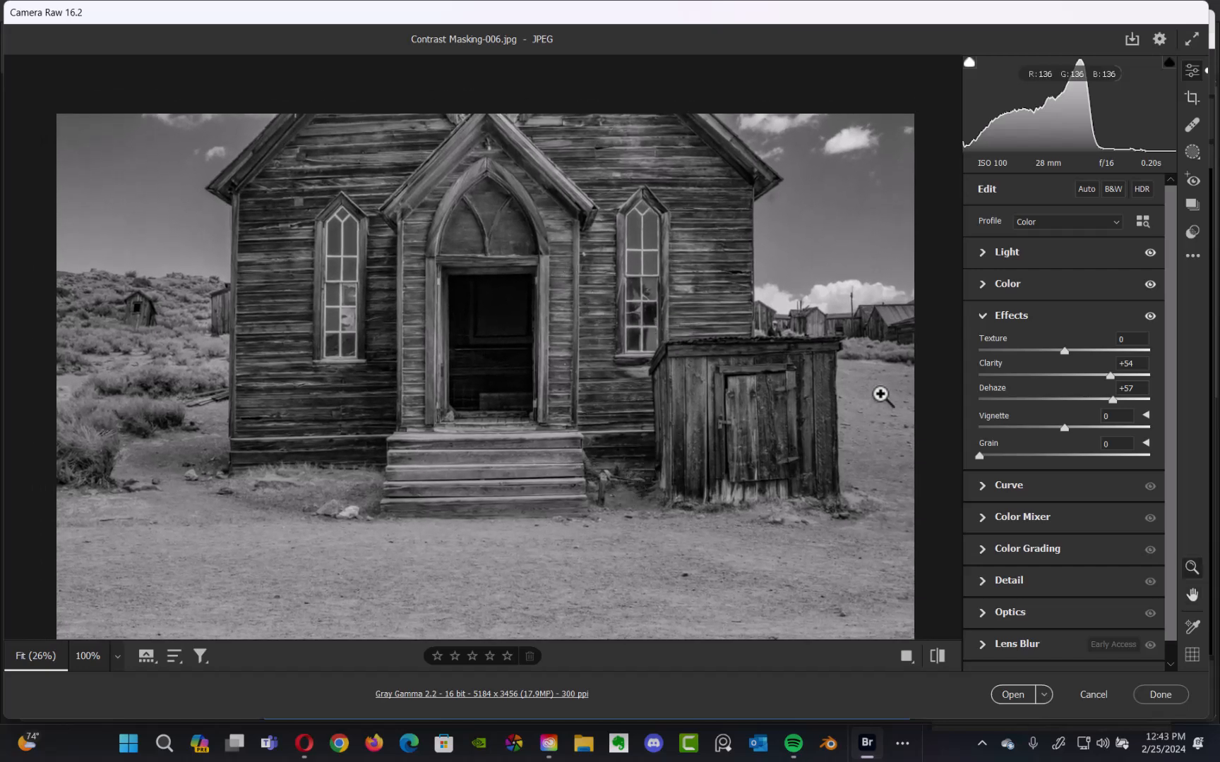
pyautogui.moveTo(855, 367); pyautogui.dragTo(878, 390)
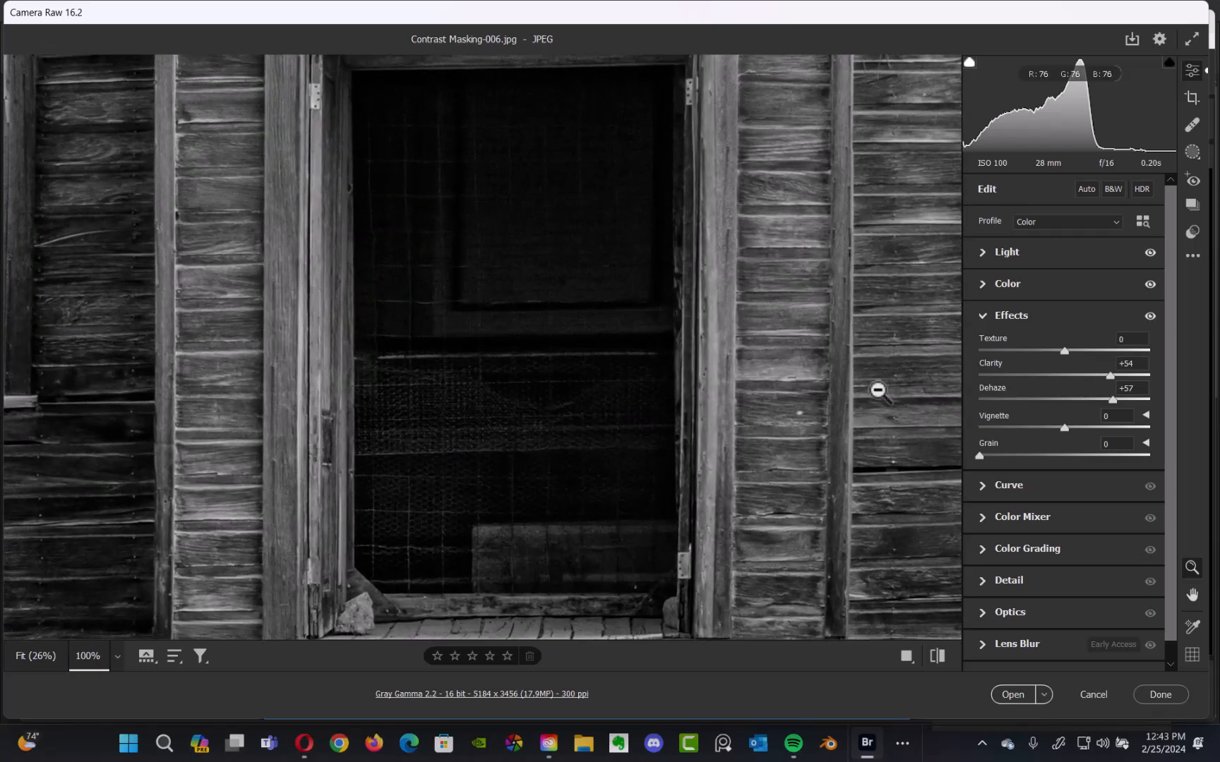
pyautogui.press('space')
pyautogui.moveTo(748, 266); pyautogui.dragTo(773, 429)
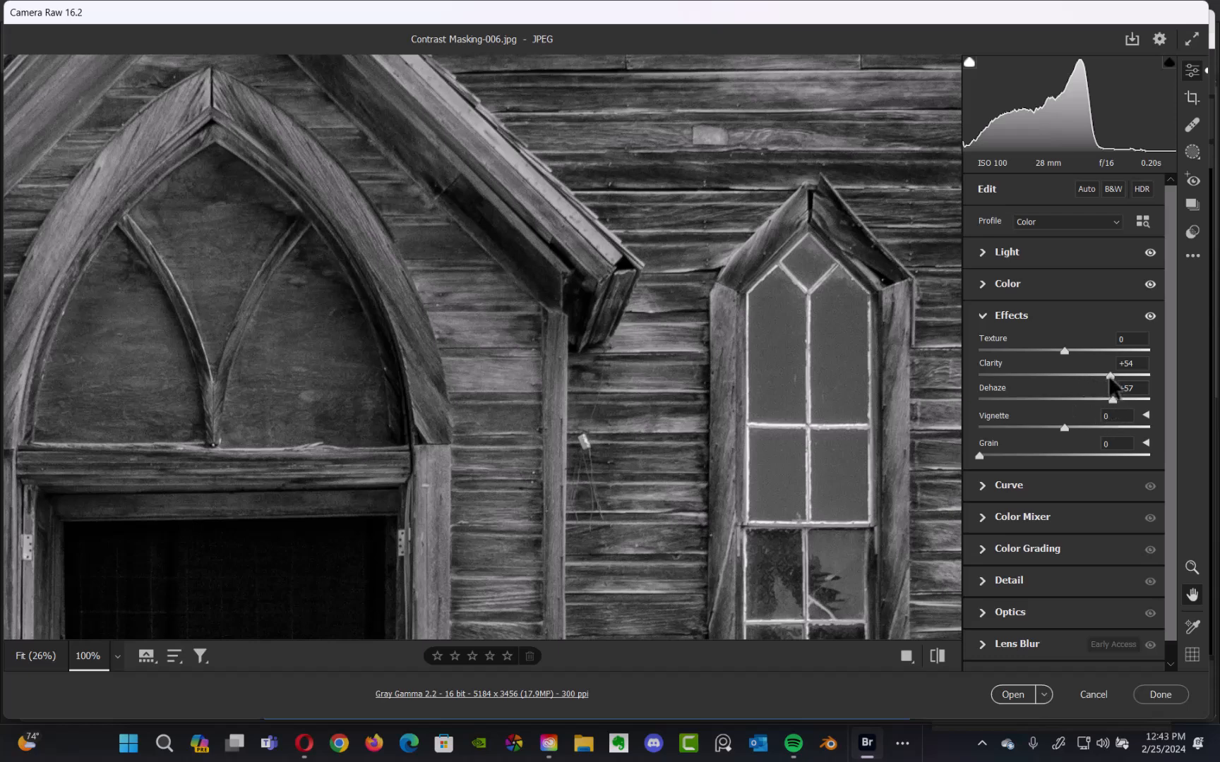
pyautogui.hotkey('ctrl', '+')
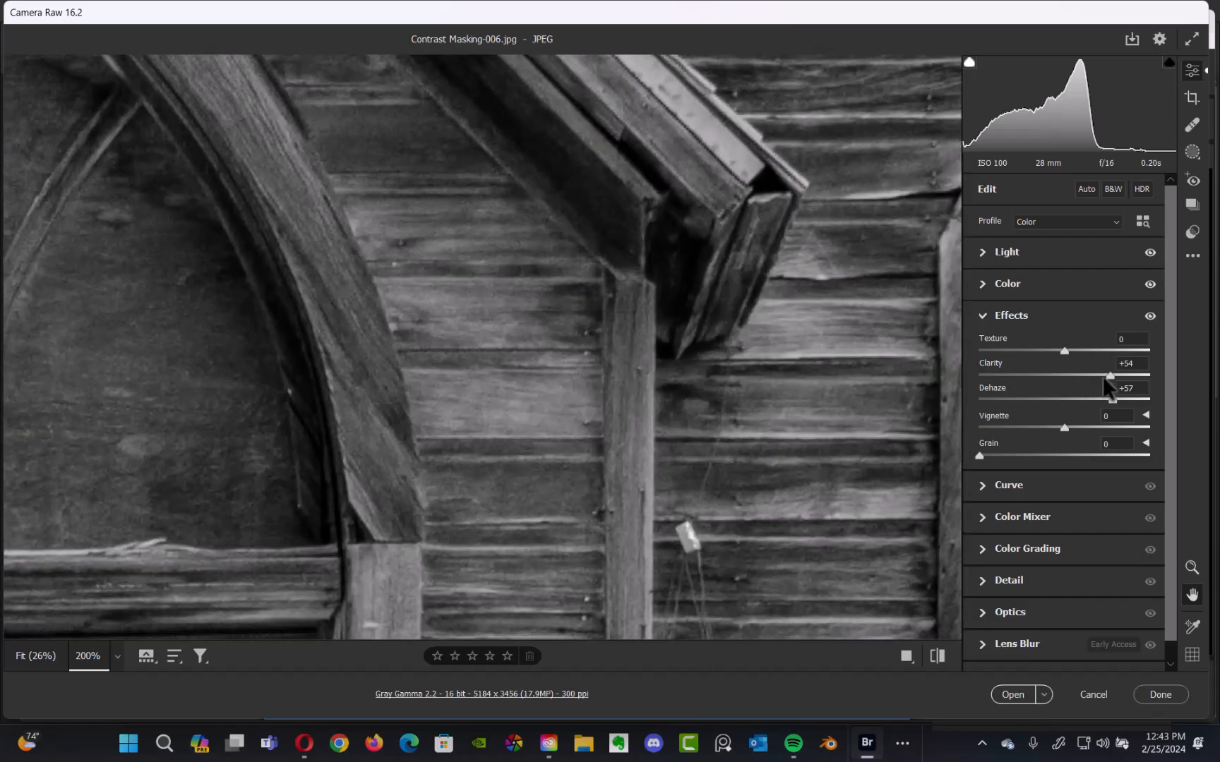
pyautogui.moveTo(795, 307); pyautogui.dragTo(740, 400)
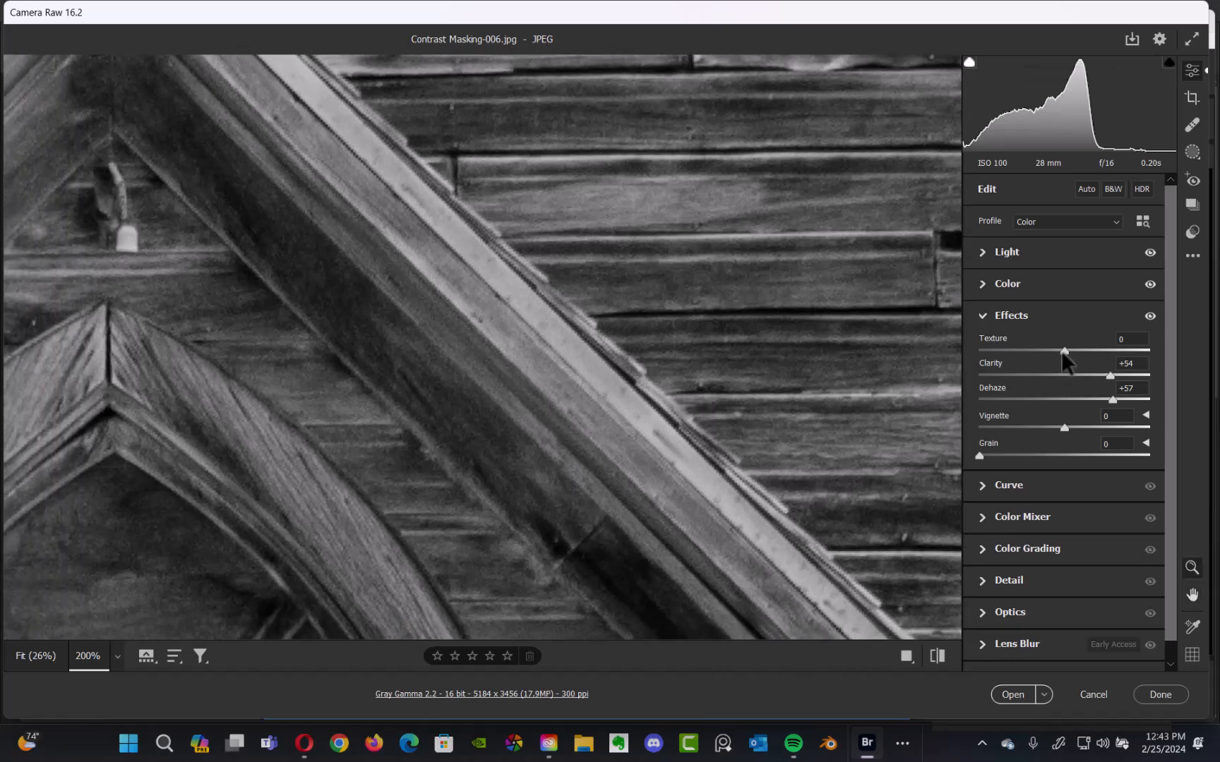
pyautogui.moveTo(1064, 351); pyautogui.dragTo(1102, 389)
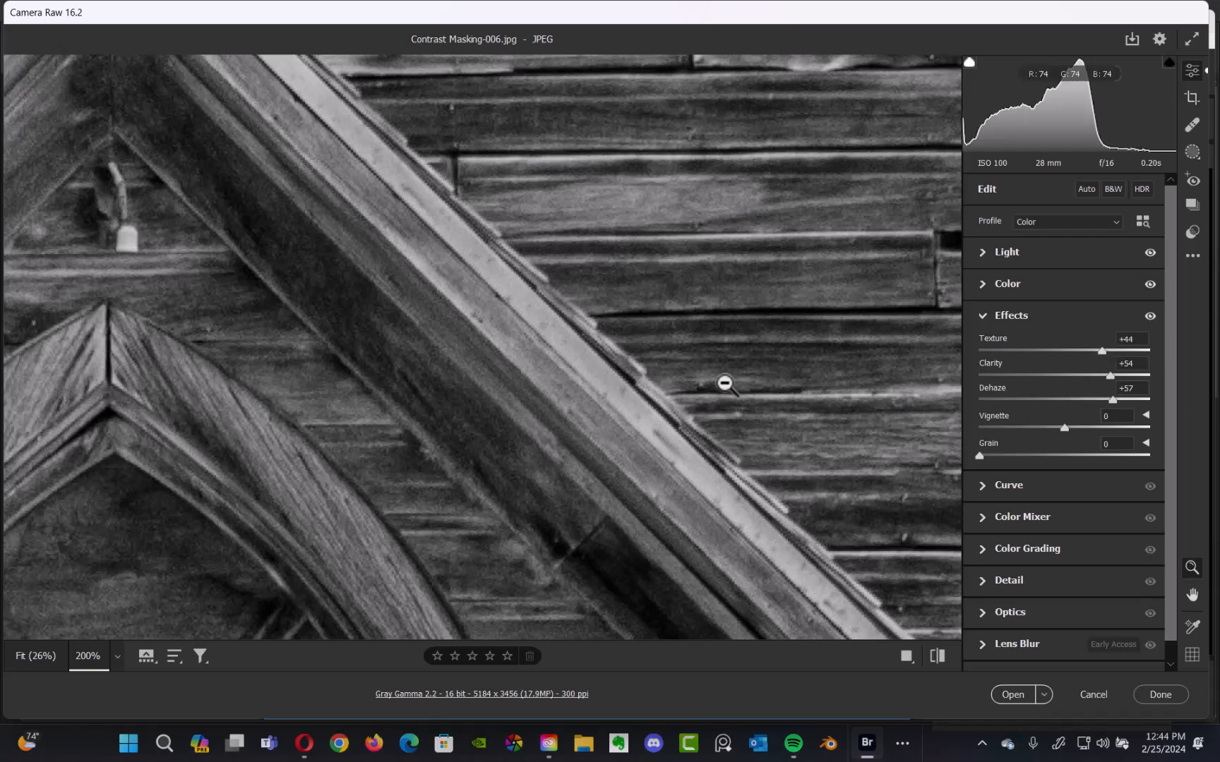
# View the whole photo and lower the Exposure to -0.70 in the Light settings.
pyautogui.click(730, 379)
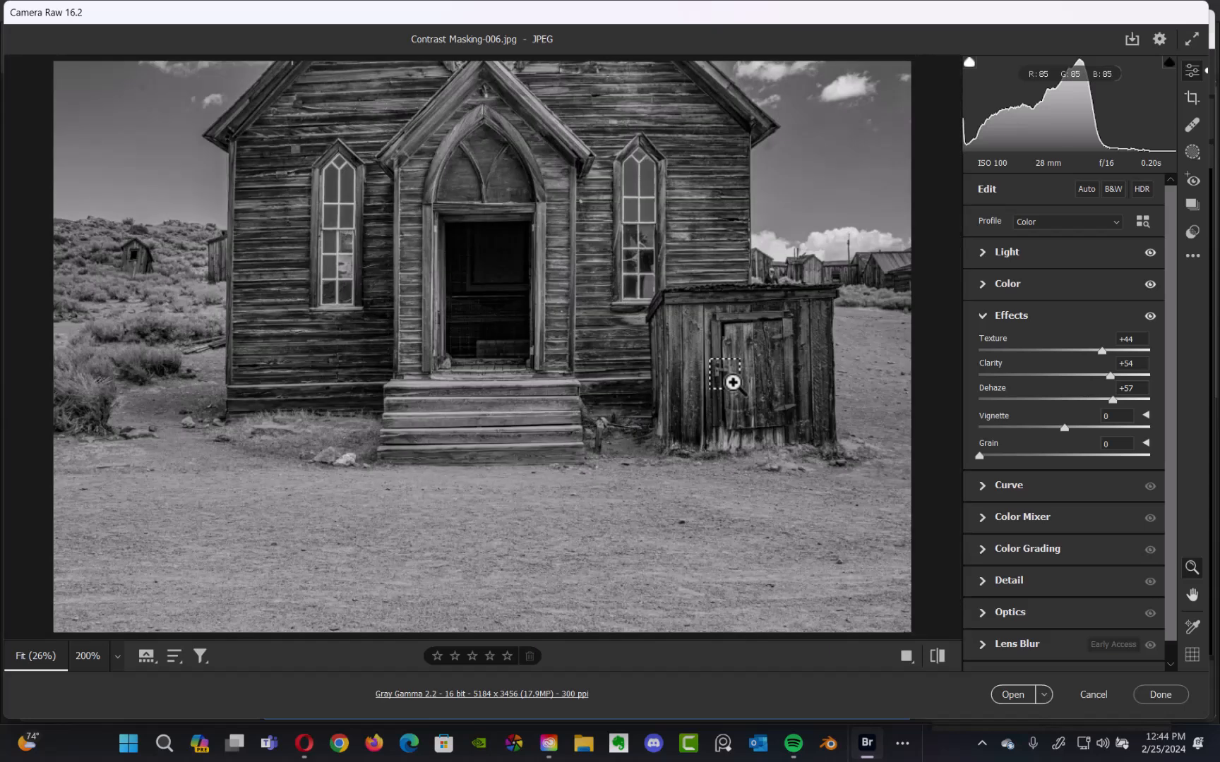
pyautogui.press('space')
pyautogui.moveTo(684, 324); pyautogui.dragTo(689, 374)
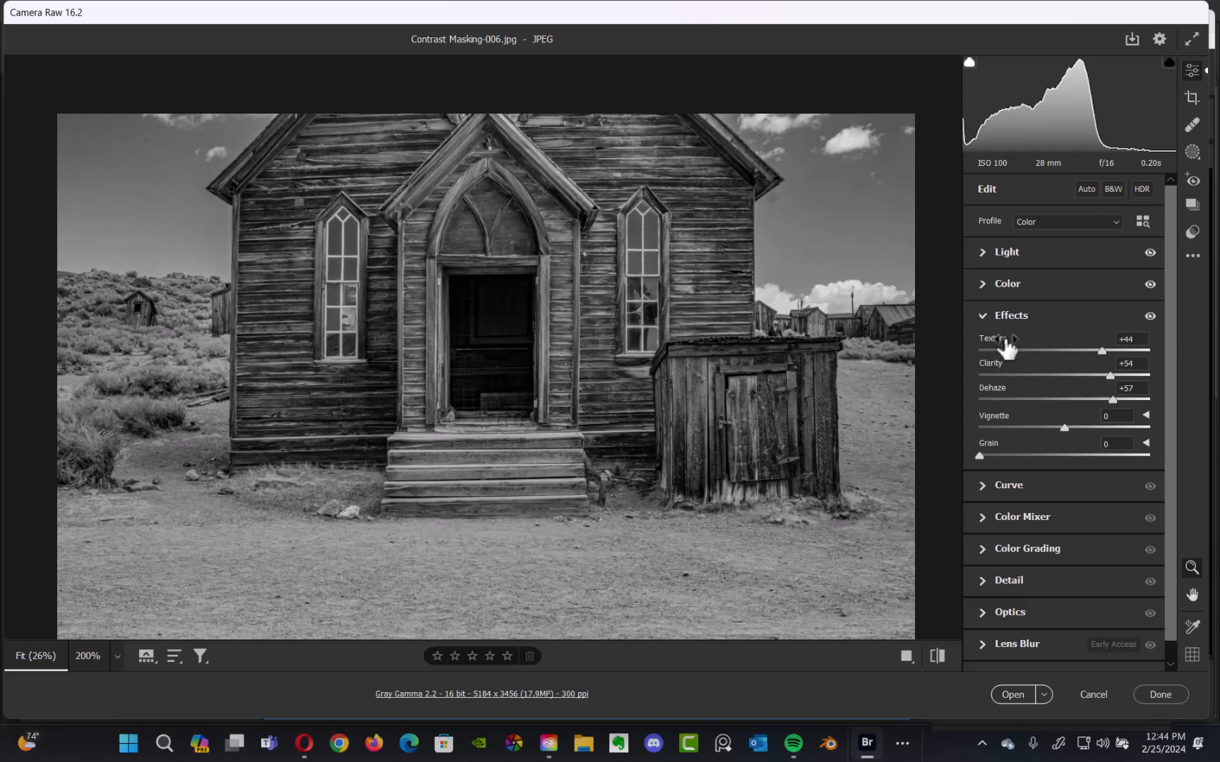
pyautogui.click(982, 254)
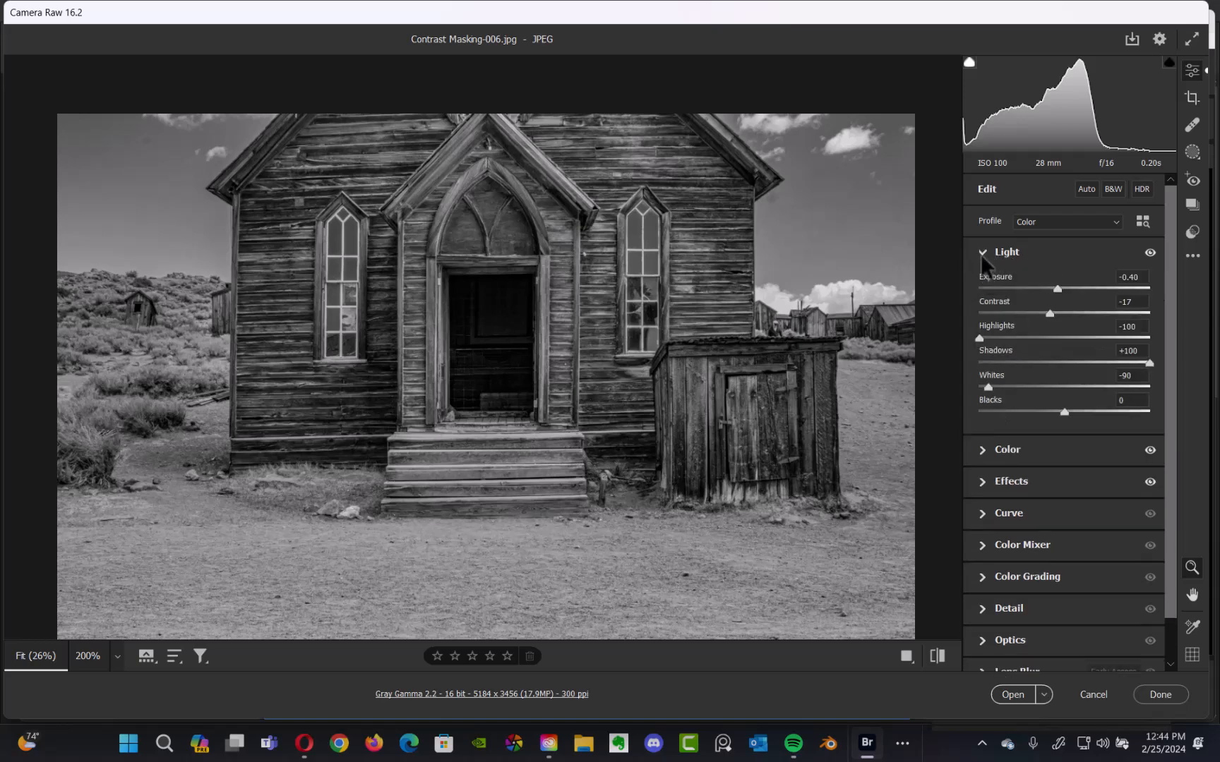
pyautogui.click(979, 255)
pyautogui.click(980, 253)
pyautogui.moveTo(1057, 289); pyautogui.dragTo(1052, 289)
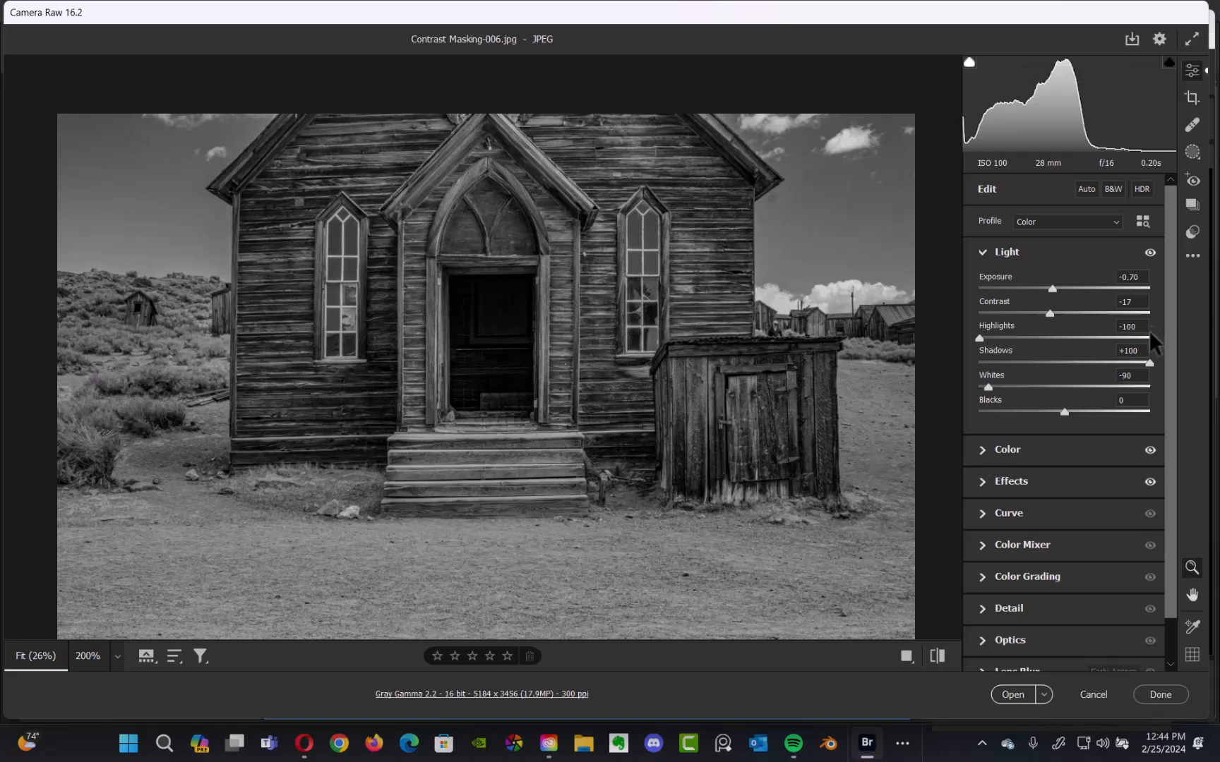
# Expand all adjustment sections and bring the color partly back by setting Saturation to -41.
pyautogui.click(989, 452)
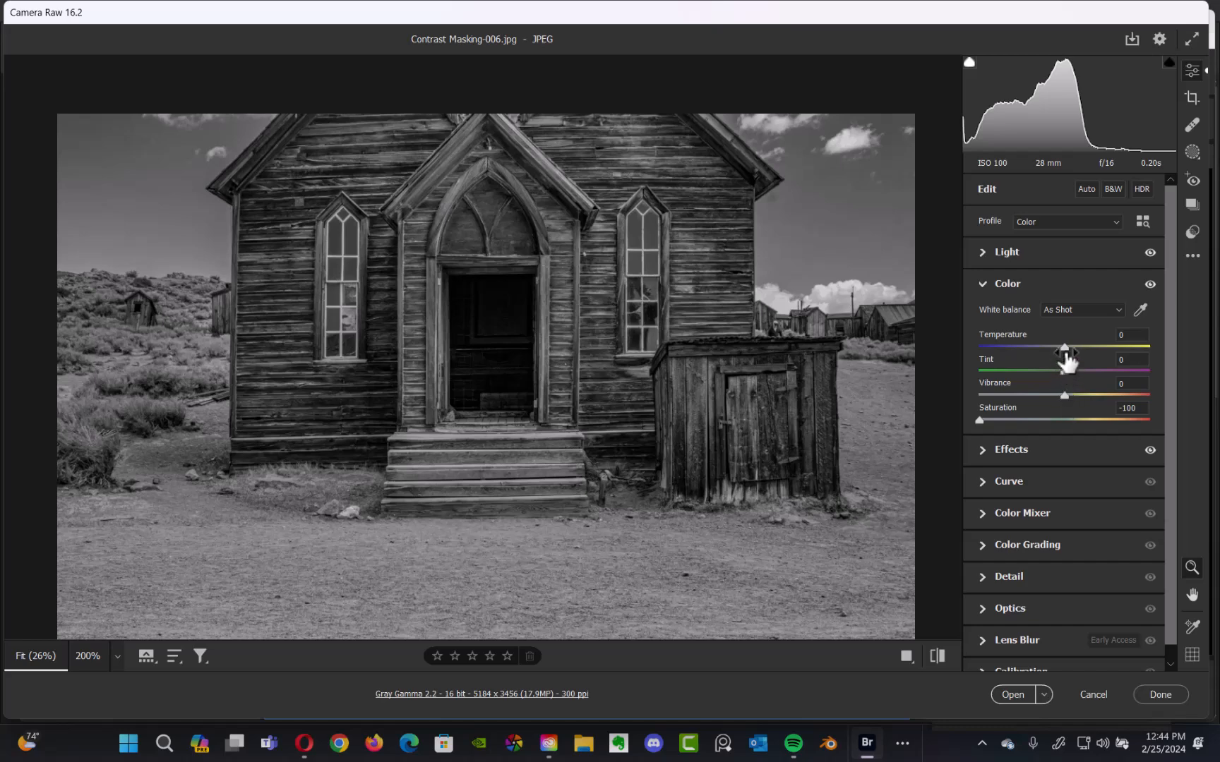
pyautogui.rightClick(1064, 410)
pyautogui.click(1067, 421)
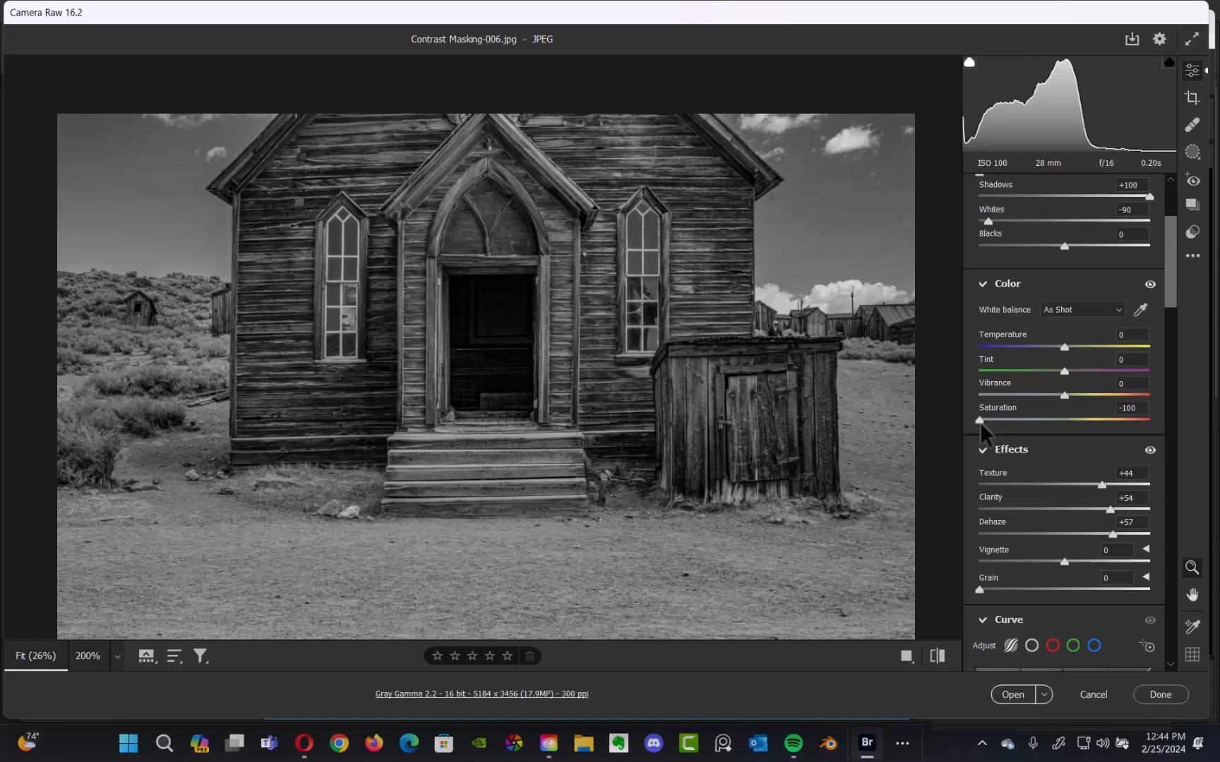
pyautogui.moveTo(981, 420); pyautogui.dragTo(1028, 434)
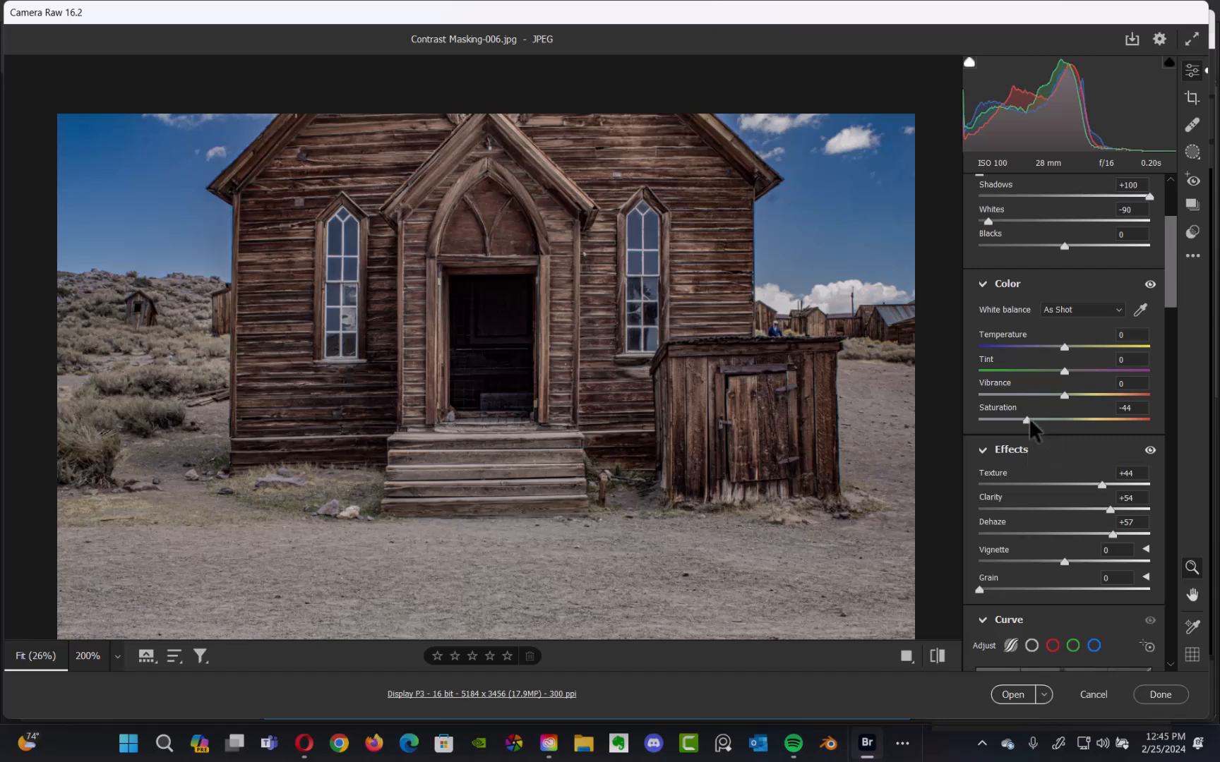
pyautogui.moveTo(1031, 421); pyautogui.dragTo(1034, 423)
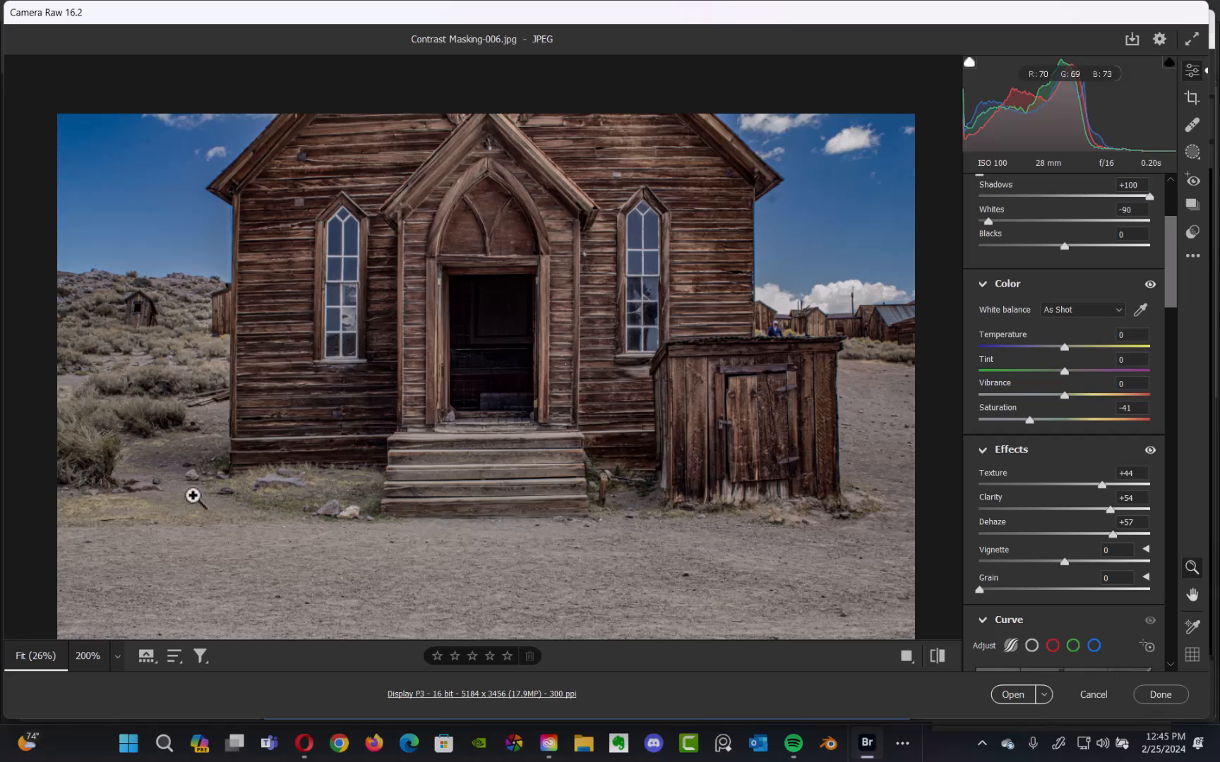
# Check the dark doorway at 200%, open the adjusted photo in Photoshop and move the floating toolbox off the image.
pyautogui.press('h')
pyautogui.click(535, 364)
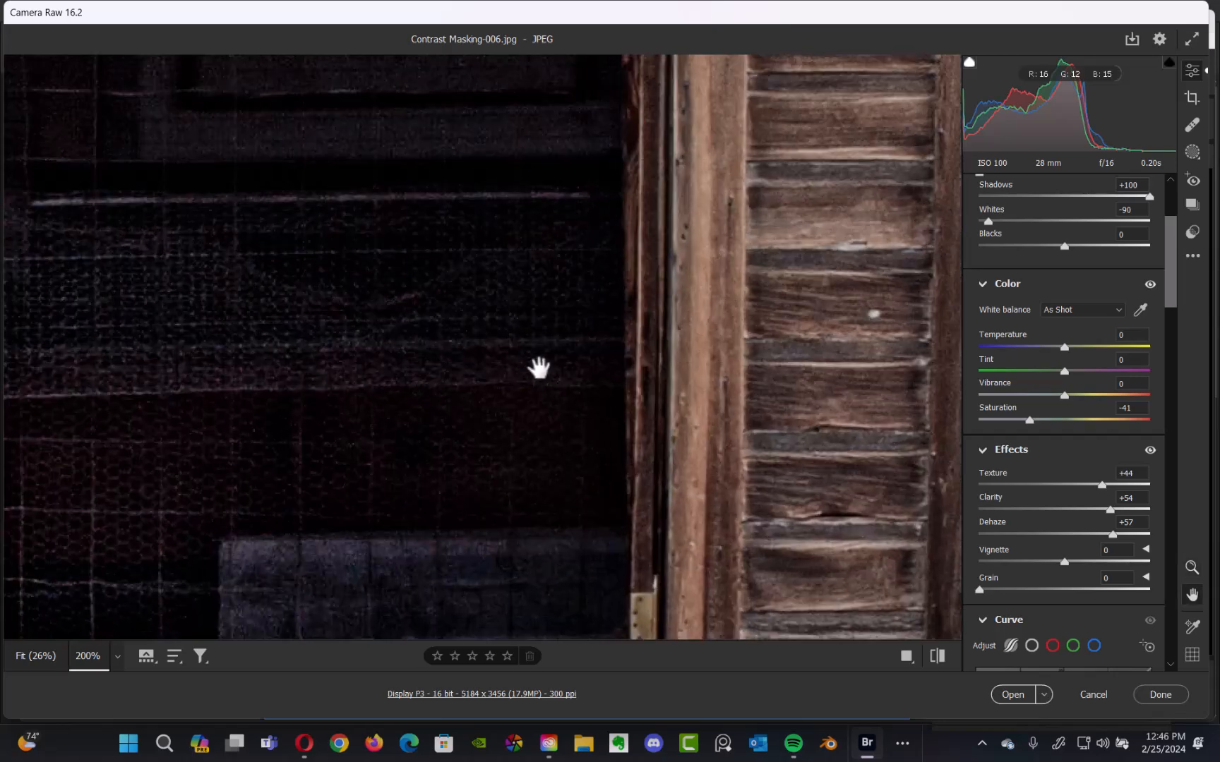
pyautogui.moveTo(510, 350); pyautogui.dragTo(558, 338)
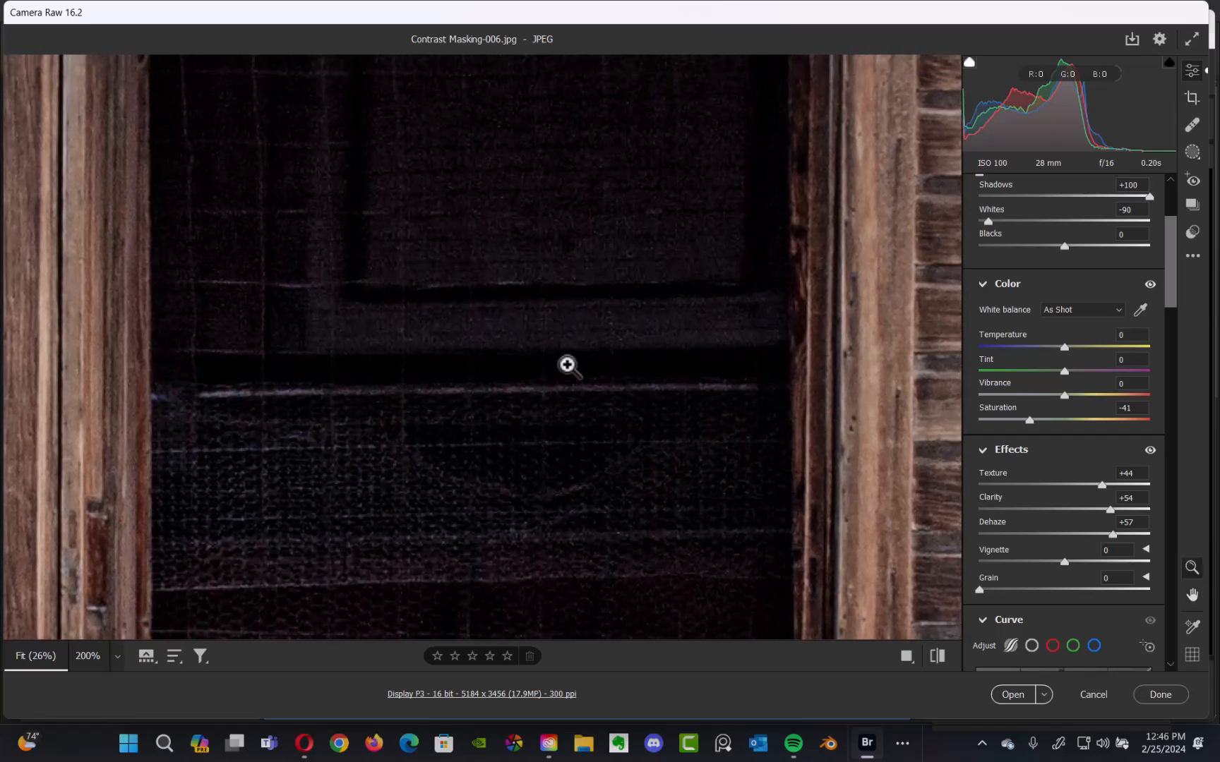
pyautogui.click(566, 367)
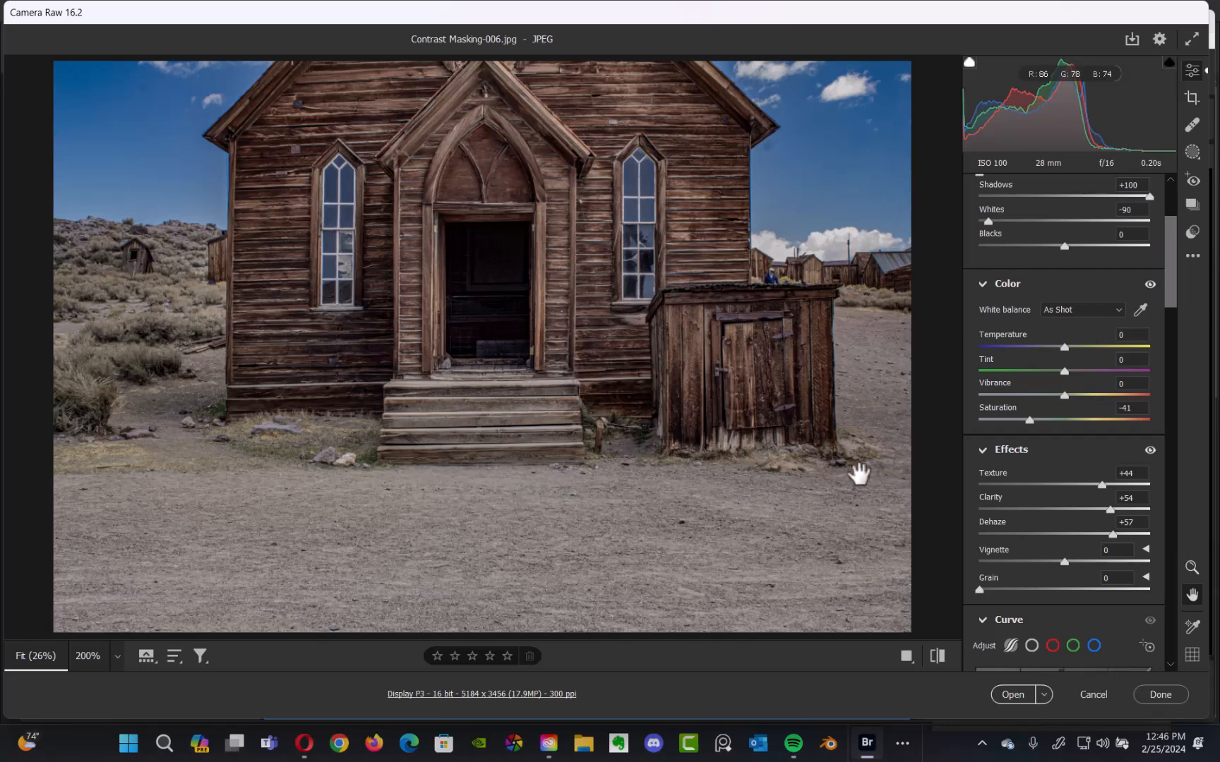
pyautogui.click(1006, 697)
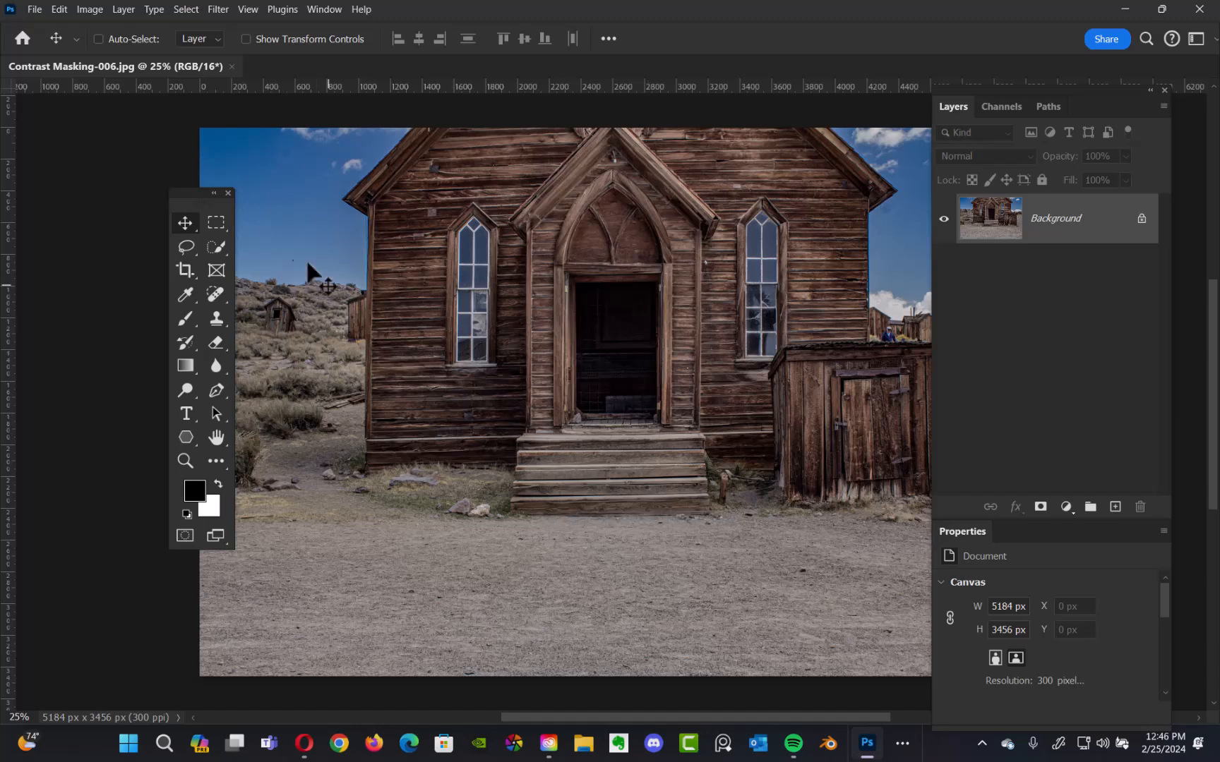
pyautogui.moveTo(187, 201); pyautogui.dragTo(114, 213)
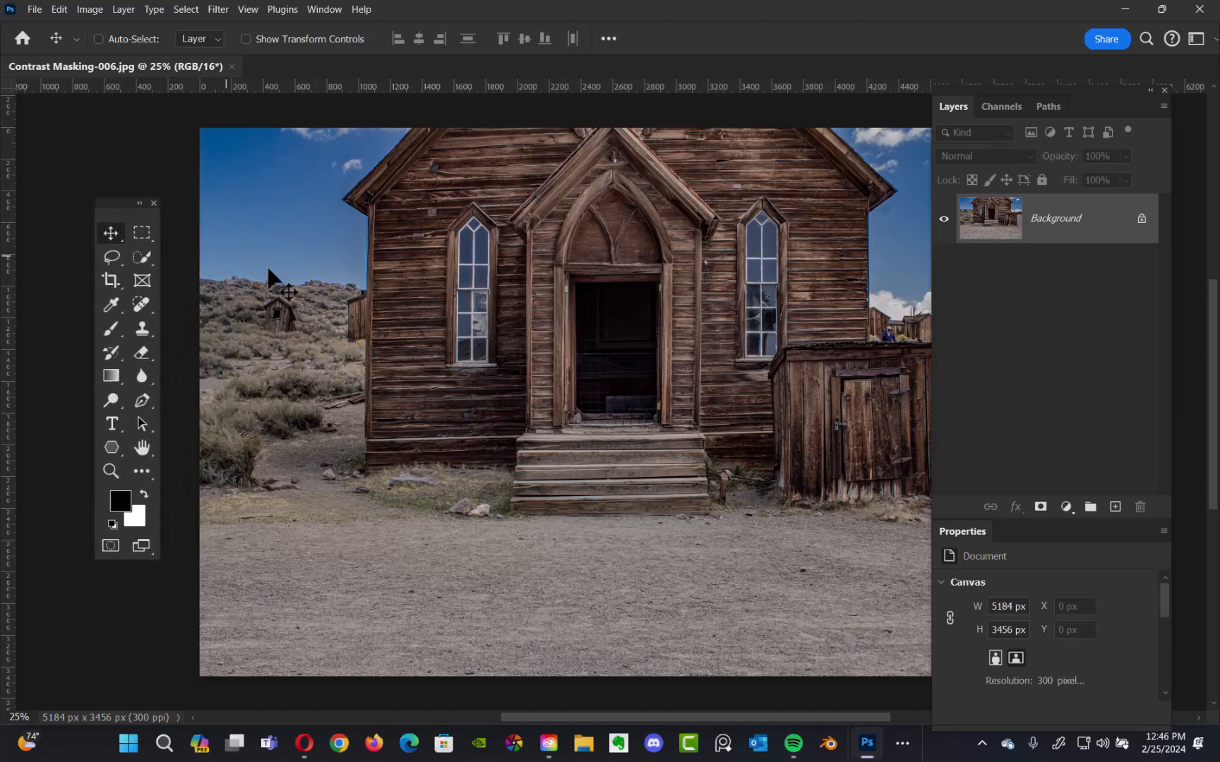
# Duplicate the Background layer of the church photo.
pyautogui.moveTo(627, 318); pyautogui.dragTo(611, 335)
pyautogui.moveTo(573, 369); pyautogui.dragTo(587, 360)
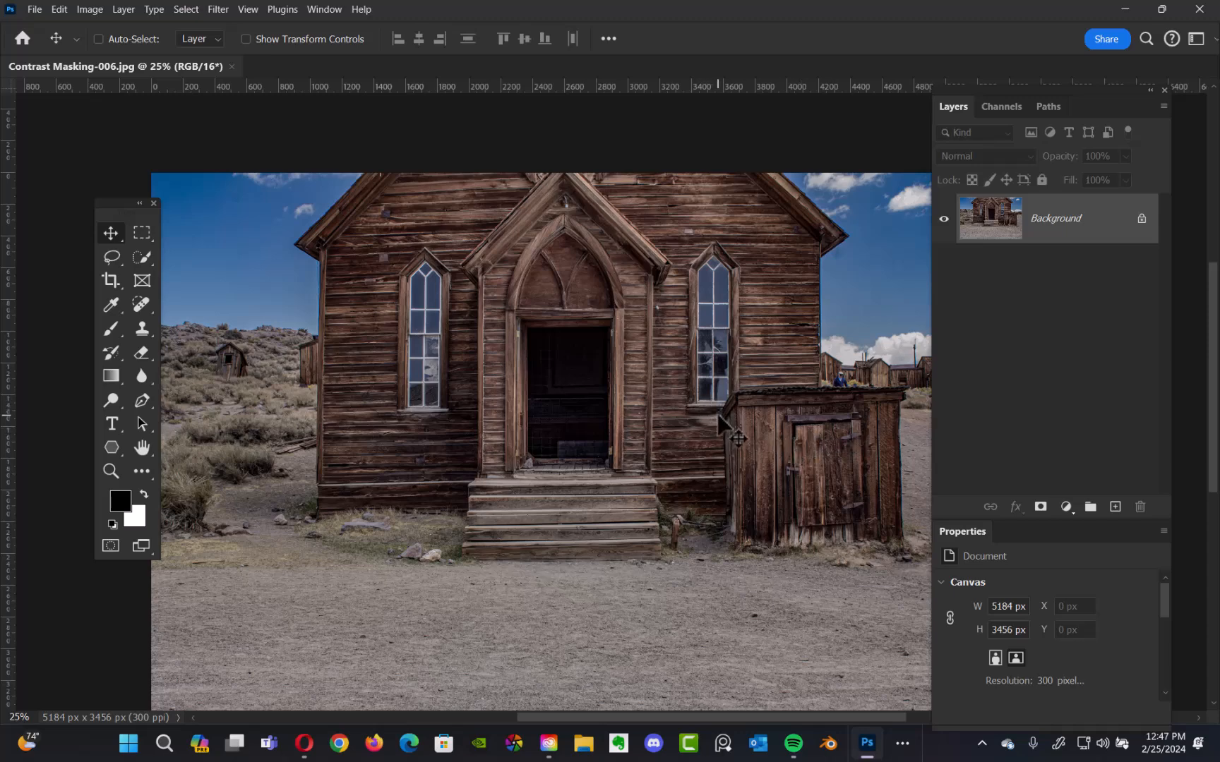
pyautogui.press('ctrl')
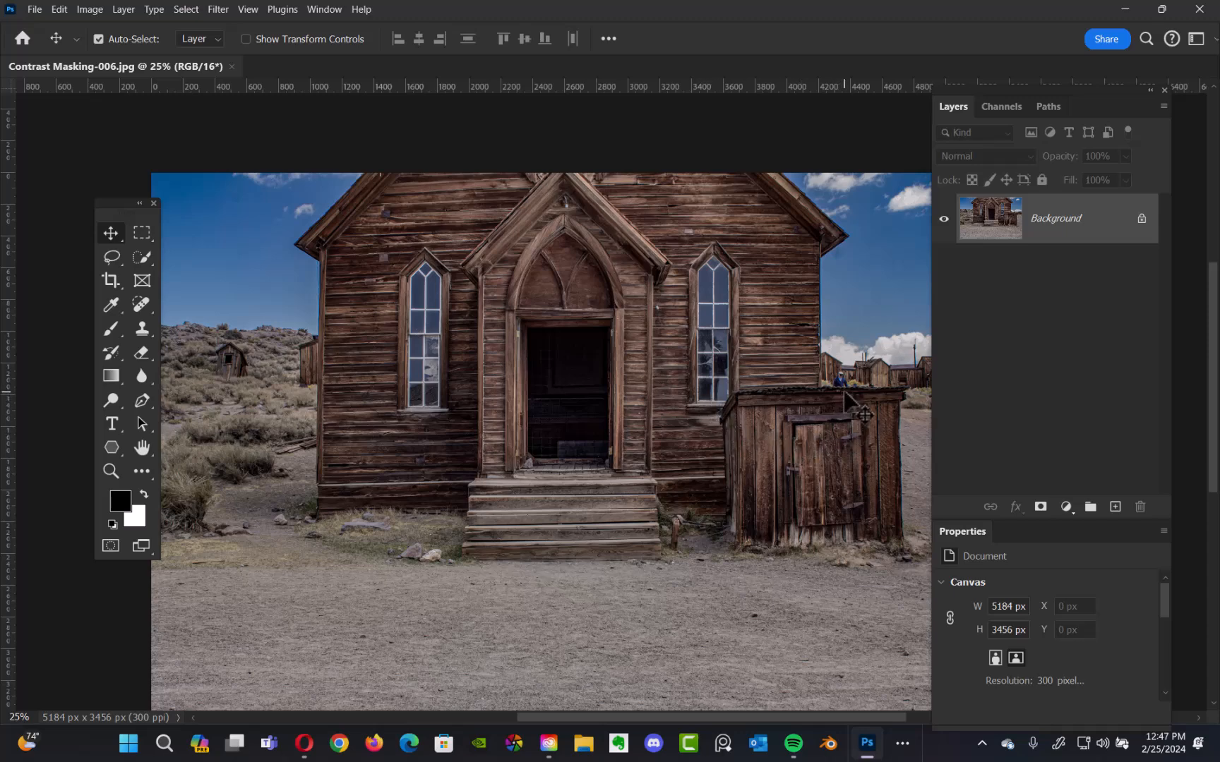
pyautogui.hotkey('ctrl', 'j')
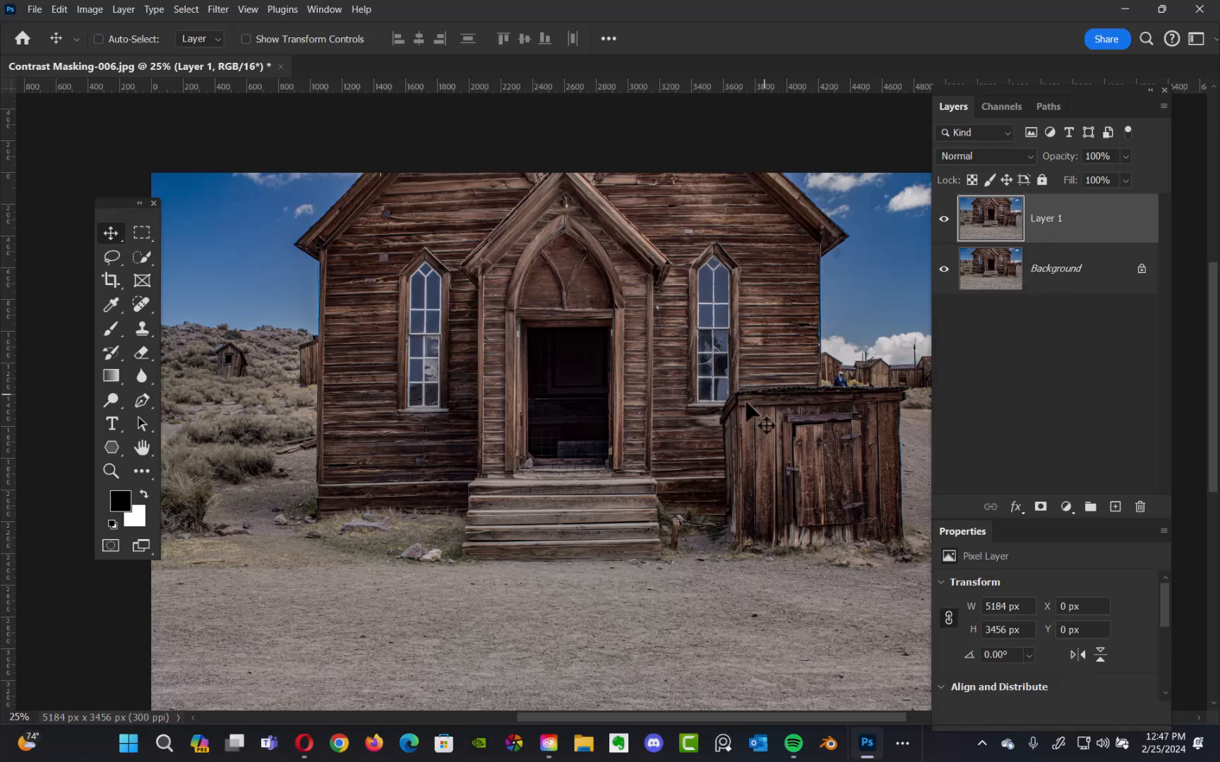
# Activate the Quick Selection Tool and move the floating toolbox higher in the workspace.
pyautogui.moveTo(702, 398); pyautogui.dragTo(655, 427)
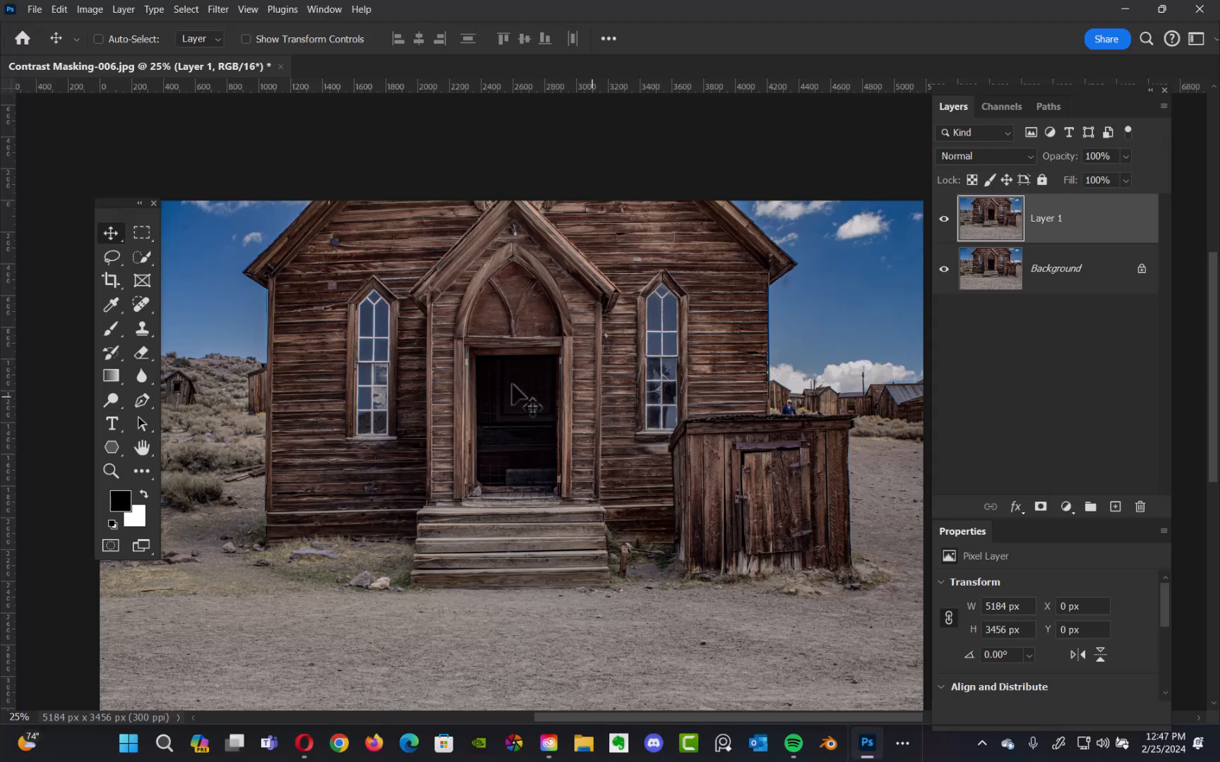
pyautogui.click(142, 261)
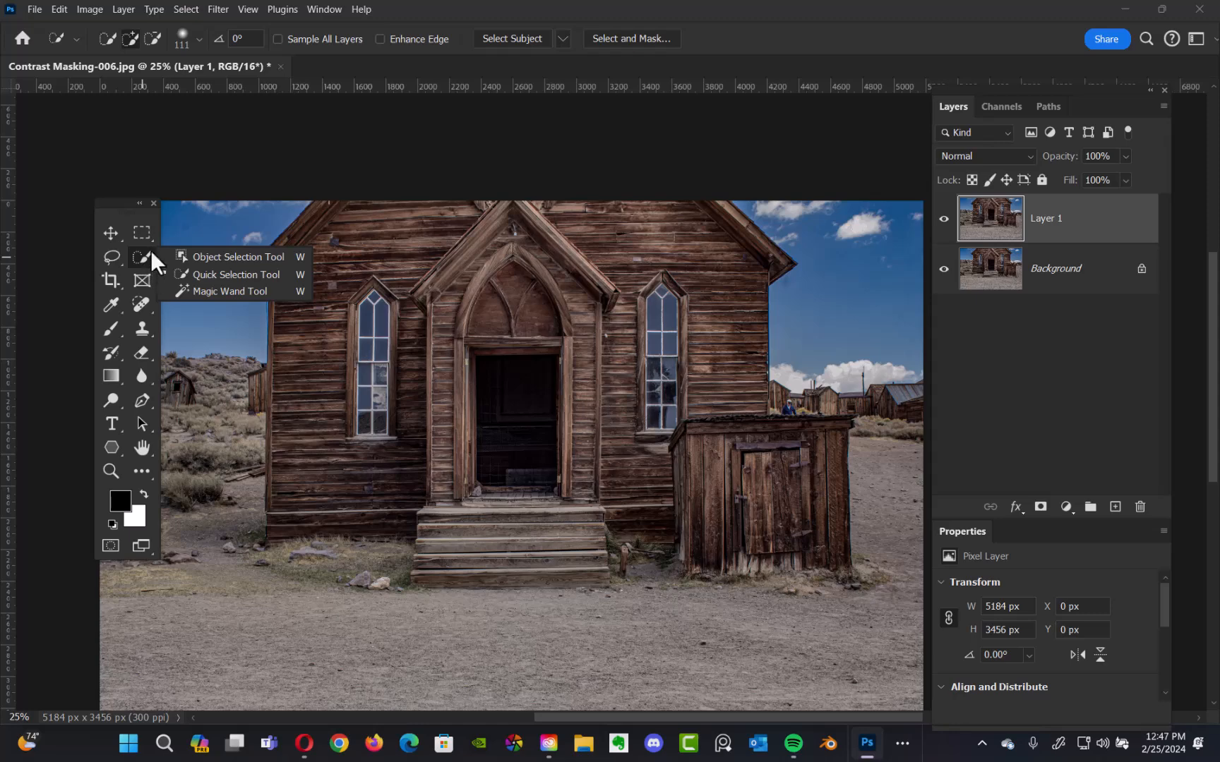
pyautogui.moveTo(113, 204); pyautogui.dragTo(121, 125)
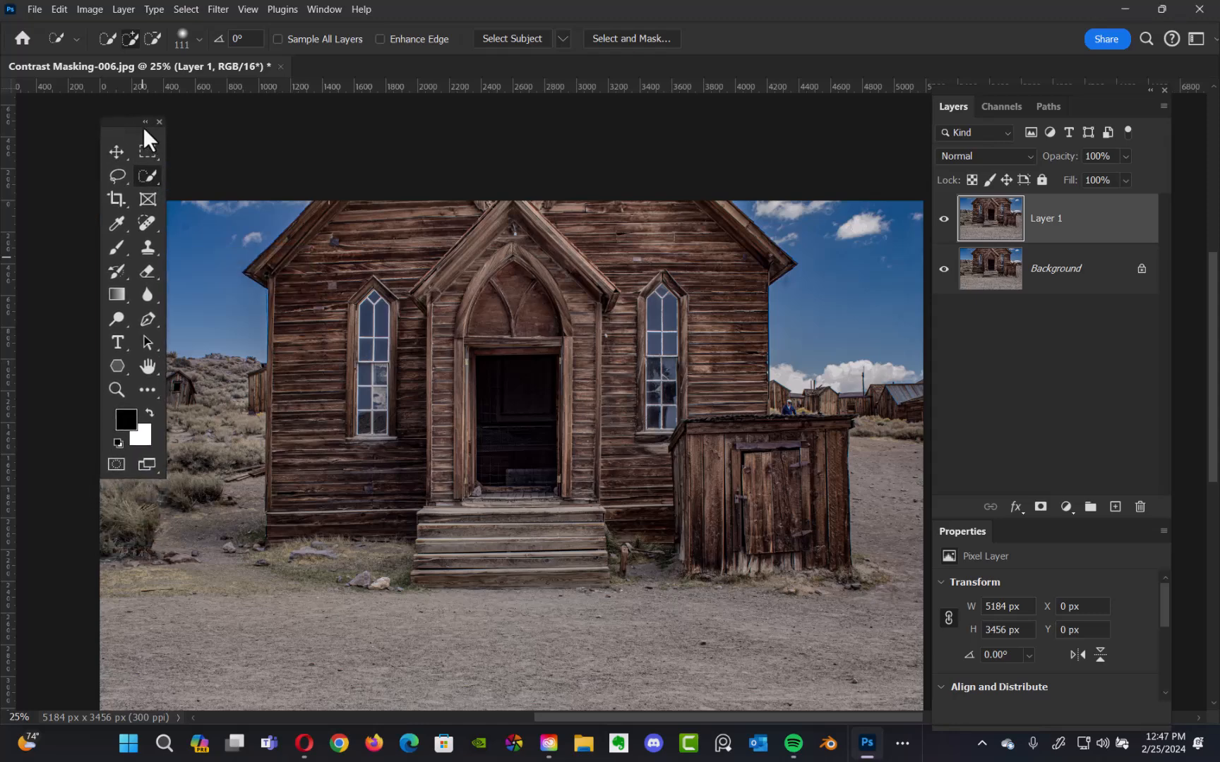
# Select the whole church front, its steps and the wooden shed with the Quick Selection Tool, including the areas missed by the first stroke.
pyautogui.click(146, 127)
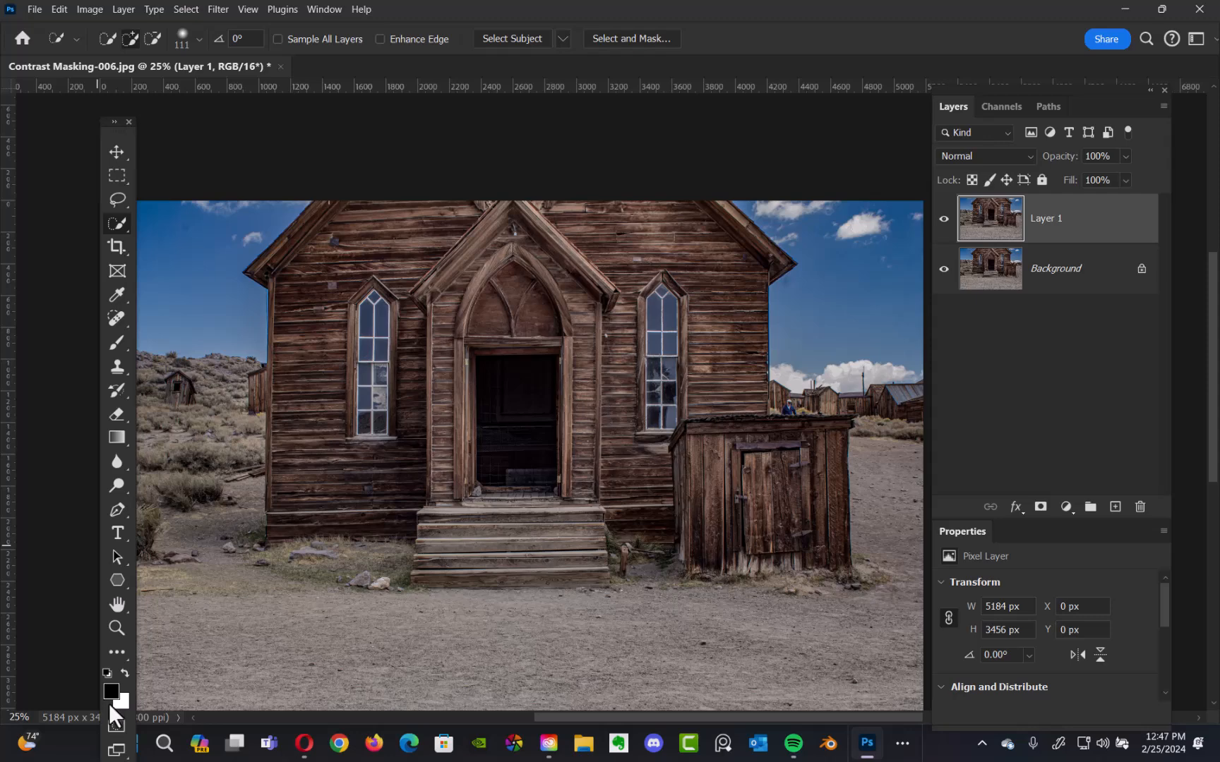
pyautogui.click(115, 124)
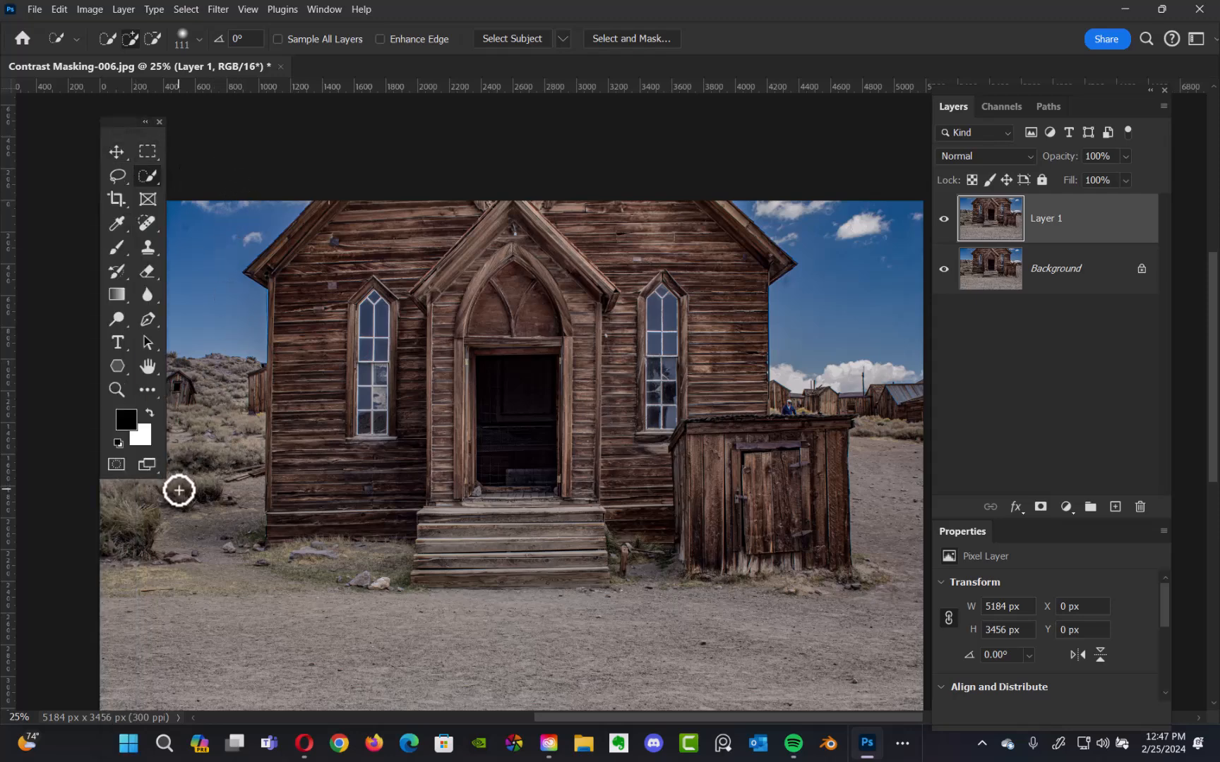
pyautogui.rightClick(146, 179)
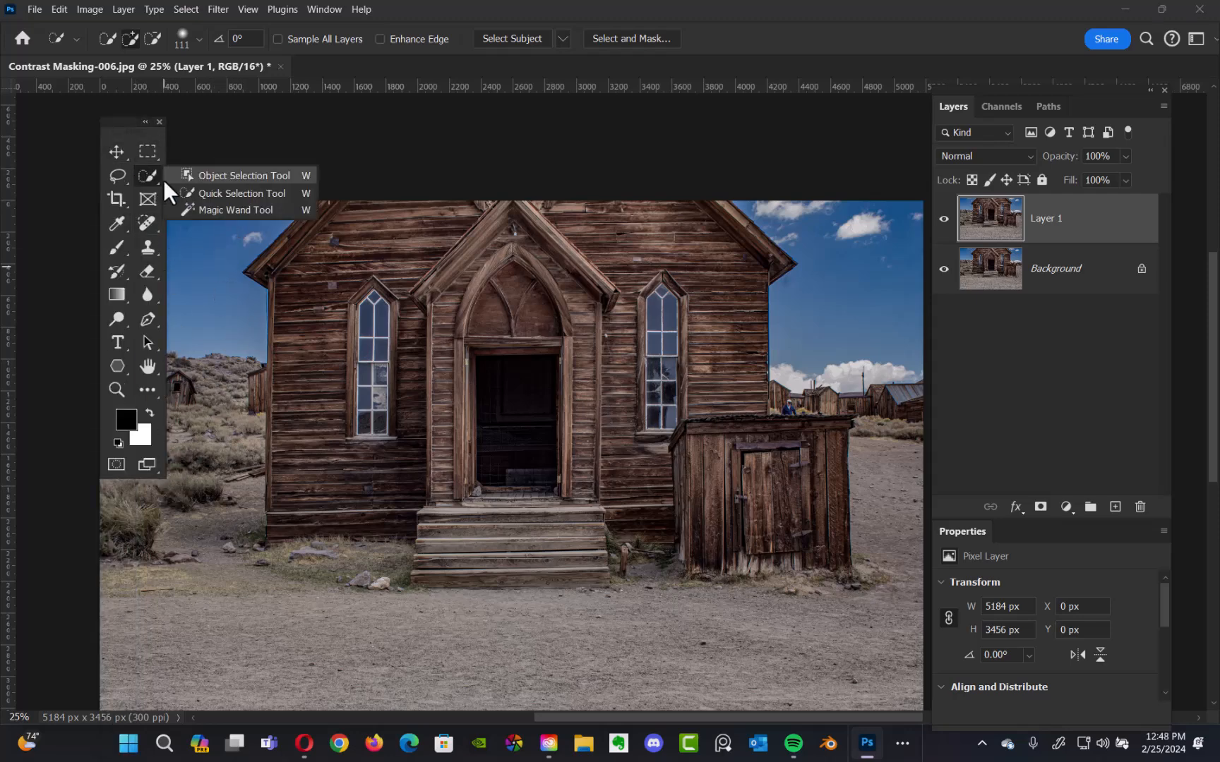
pyautogui.click(238, 194)
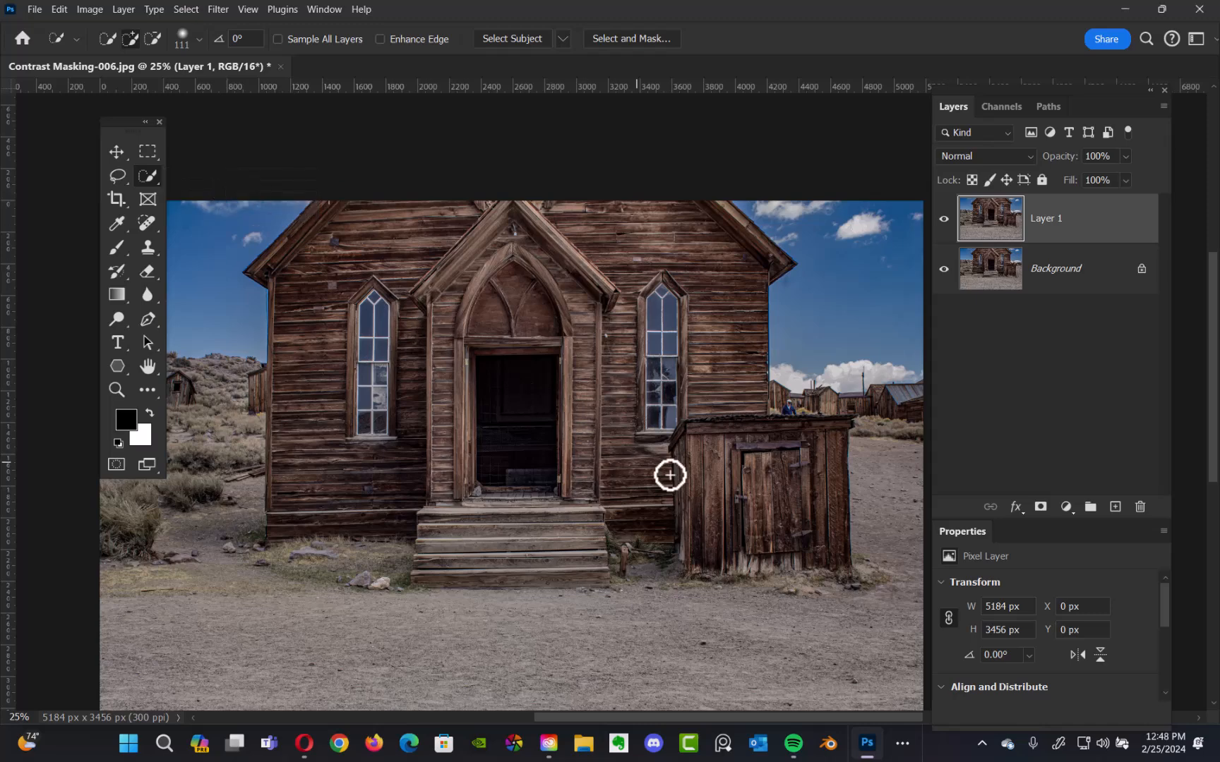
pyautogui.moveTo(832, 515)
pyautogui.mouseDown()
pyautogui.moveTo(827, 552)
pyautogui.moveTo(803, 452)
pyautogui.moveTo(729, 470)
pyautogui.moveTo(730, 326)
pyautogui.moveTo(713, 245)
pyautogui.moveTo(648, 275)
pyautogui.moveTo(693, 441)
pyautogui.moveTo(664, 493)
pyautogui.moveTo(591, 539)
pyautogui.moveTo(588, 569)
pyautogui.moveTo(489, 572)
pyautogui.moveTo(458, 476)
pyautogui.moveTo(427, 477)
pyautogui.moveTo(389, 510)
pyautogui.moveTo(294, 525)
pyautogui.moveTo(292, 310)
pyautogui.moveTo(268, 270)
pyautogui.mouseUp()
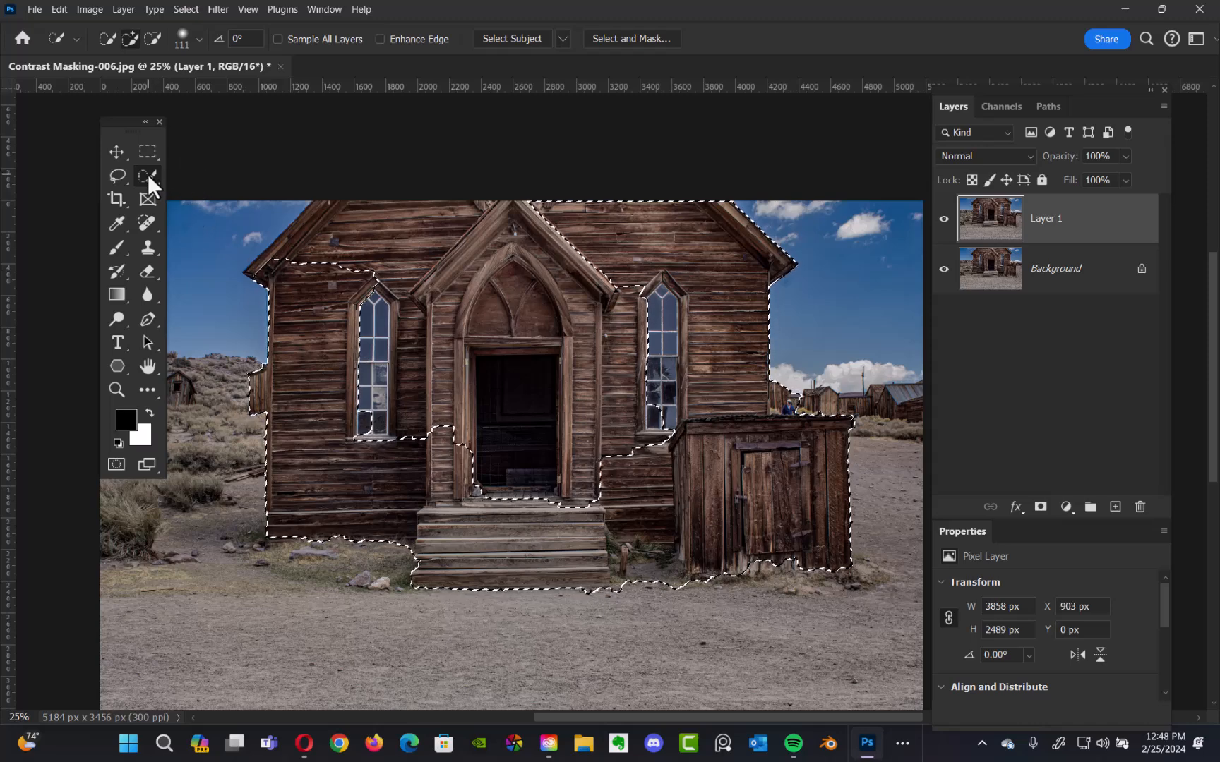
pyautogui.rightClick(150, 178)
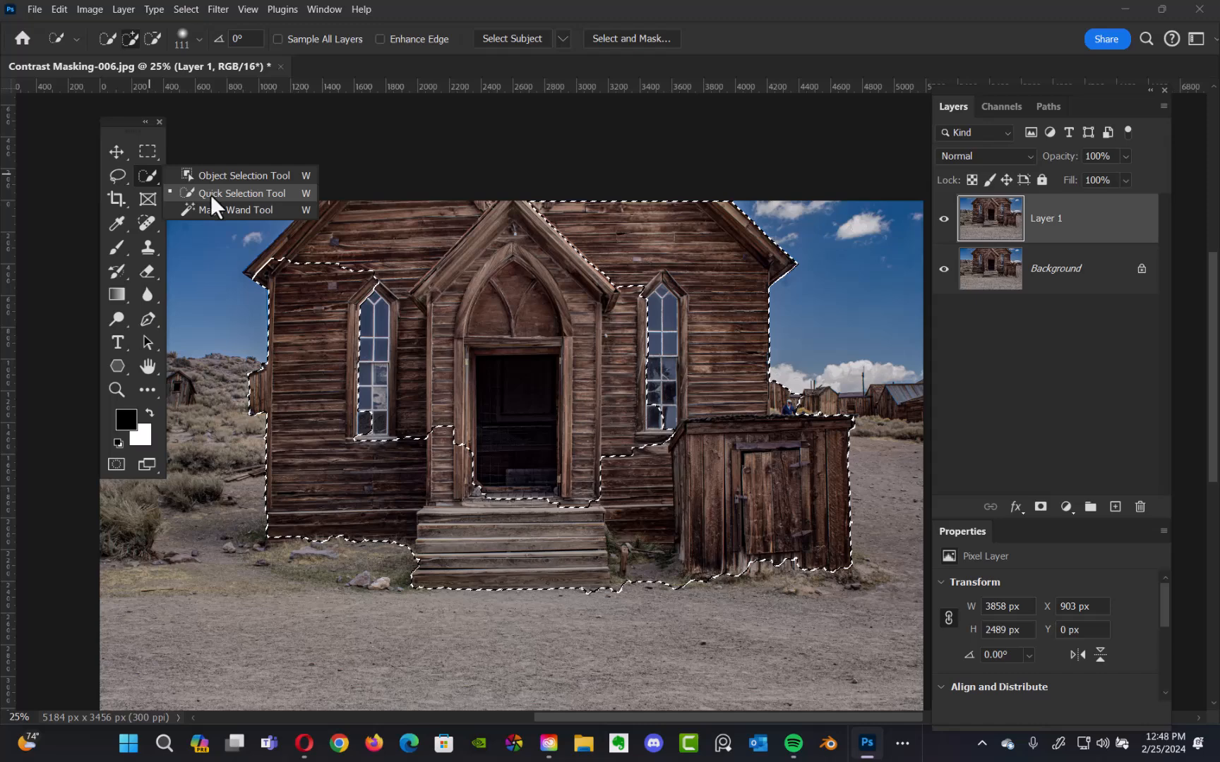
pyautogui.click(211, 197)
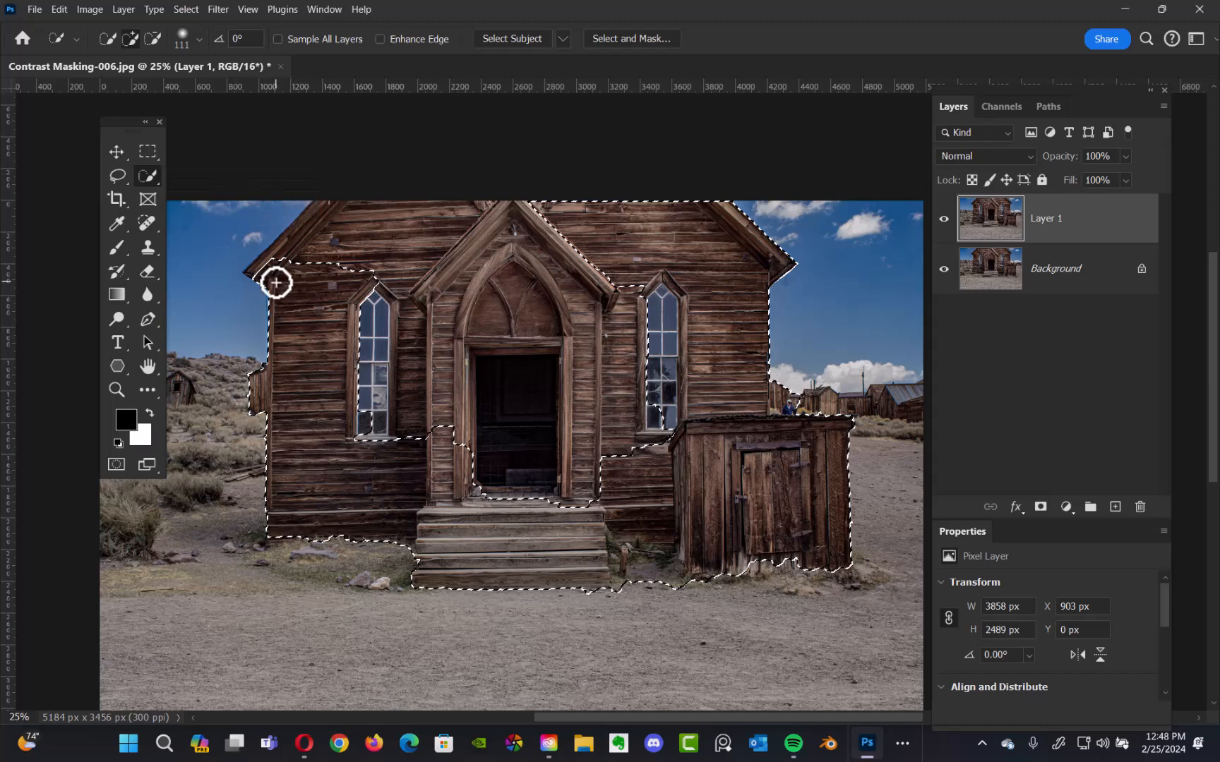
pyautogui.moveTo(260, 271)
pyautogui.mouseDown()
pyautogui.moveTo(352, 204)
pyautogui.moveTo(423, 212)
pyautogui.moveTo(451, 227)
pyautogui.moveTo(421, 295)
pyautogui.moveTo(481, 292)
pyautogui.moveTo(545, 322)
pyautogui.moveTo(401, 365)
pyautogui.moveTo(391, 272)
pyautogui.moveTo(367, 356)
pyautogui.moveTo(486, 233)
pyautogui.moveTo(504, 311)
pyautogui.moveTo(614, 319)
pyautogui.moveTo(622, 386)
pyautogui.moveTo(577, 288)
pyautogui.moveTo(672, 450)
pyautogui.moveTo(650, 539)
pyautogui.moveTo(670, 517)
pyautogui.moveTo(591, 587)
pyautogui.mouseUp()
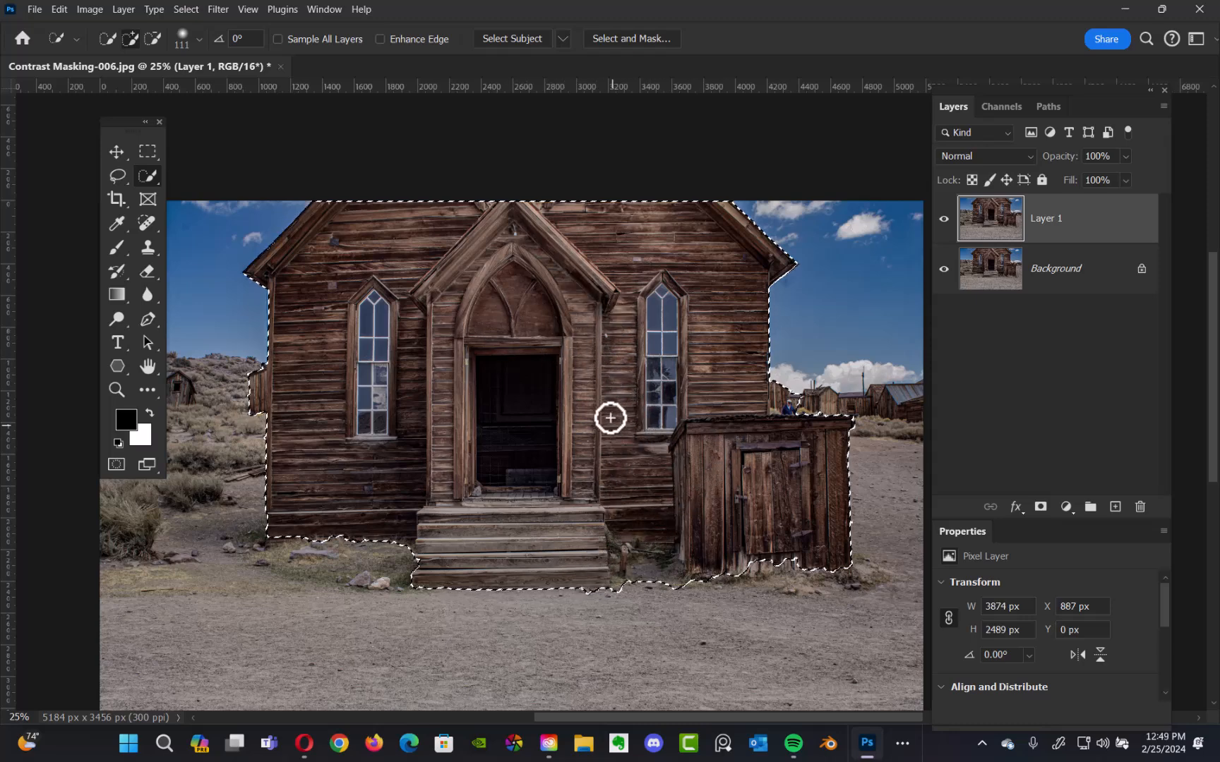
# Subtract the small outbuilding beside the church's left wall from the selection and clean up the wall edge with a size 66 brush.
pyautogui.scroll(4, 359, 373)
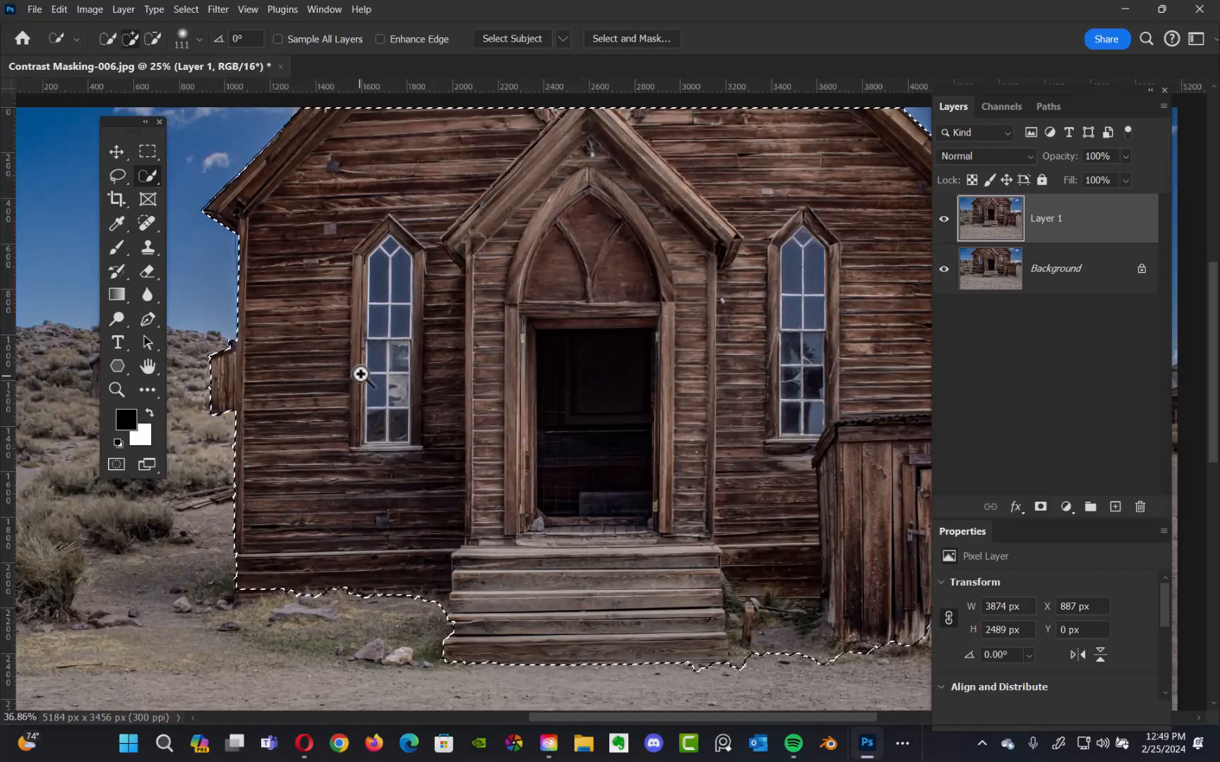
pyautogui.scroll(4, 524, 356)
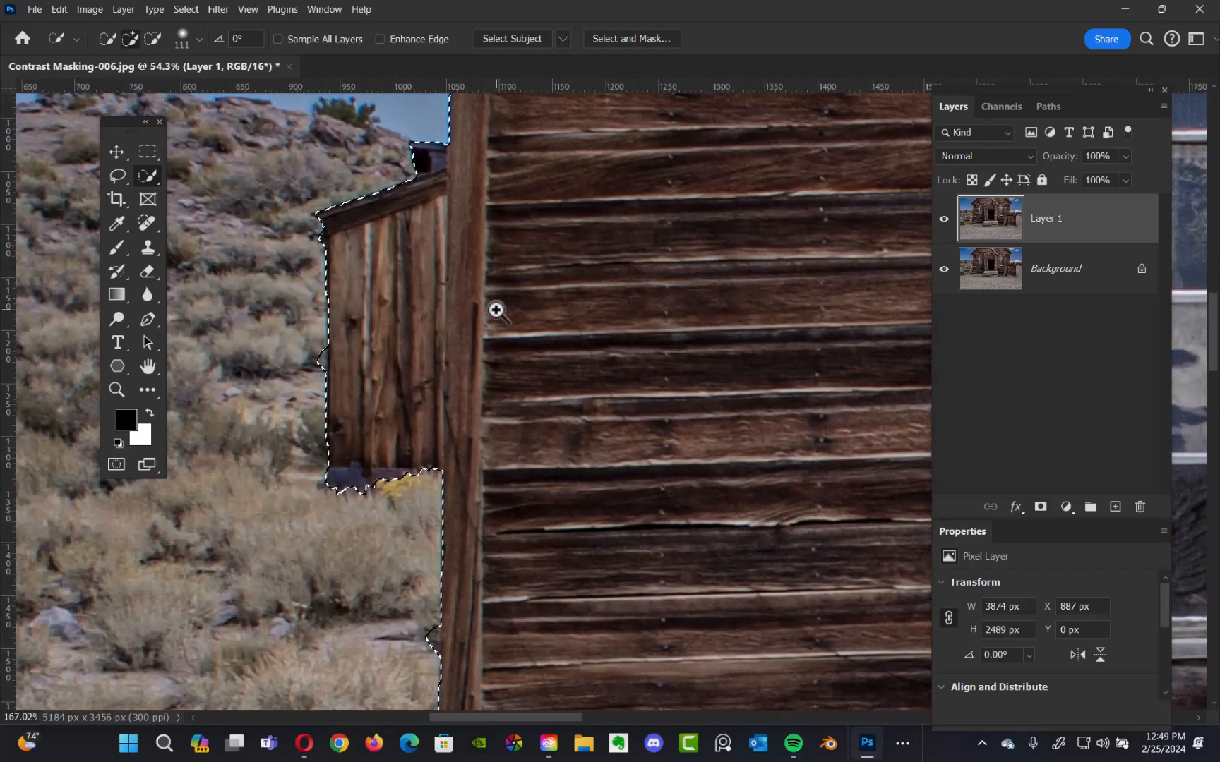
pyautogui.scroll(-2, 481, 320)
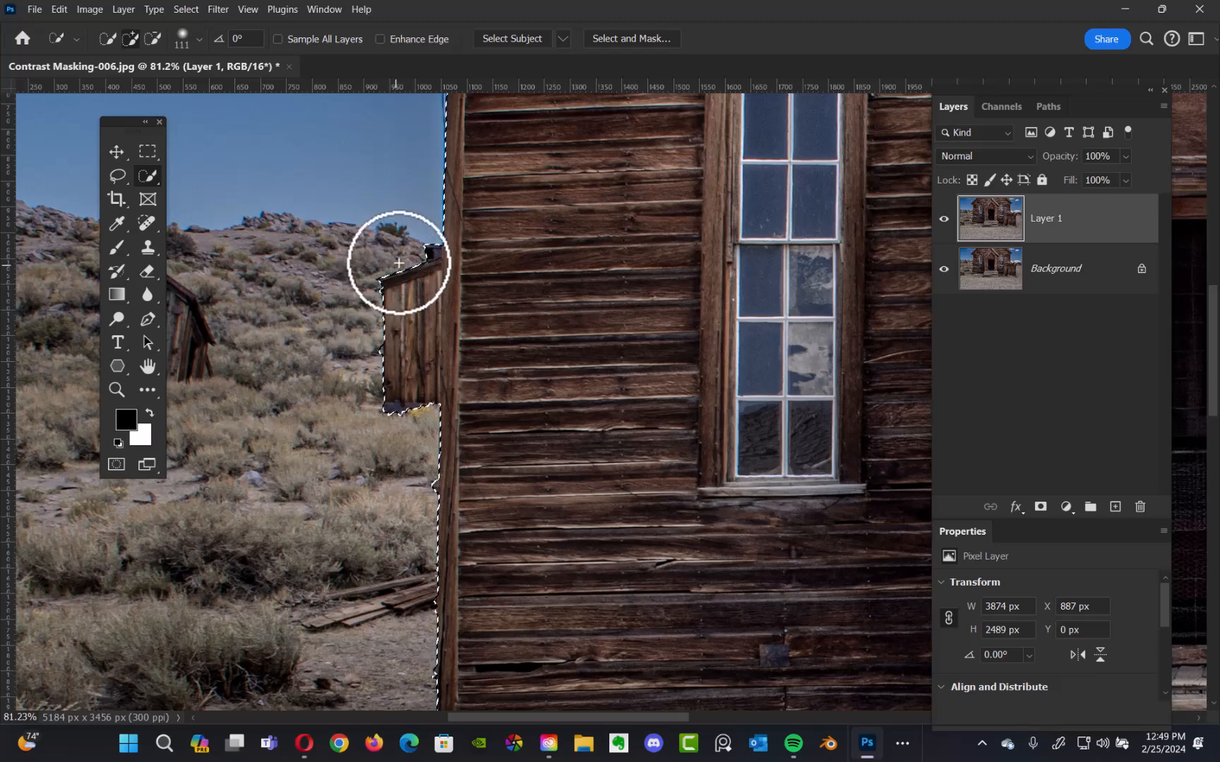
pyautogui.moveTo(404, 274)
pyautogui.mouseDown()
pyautogui.moveTo(381, 424)
pyautogui.moveTo(406, 271)
pyautogui.mouseUp()
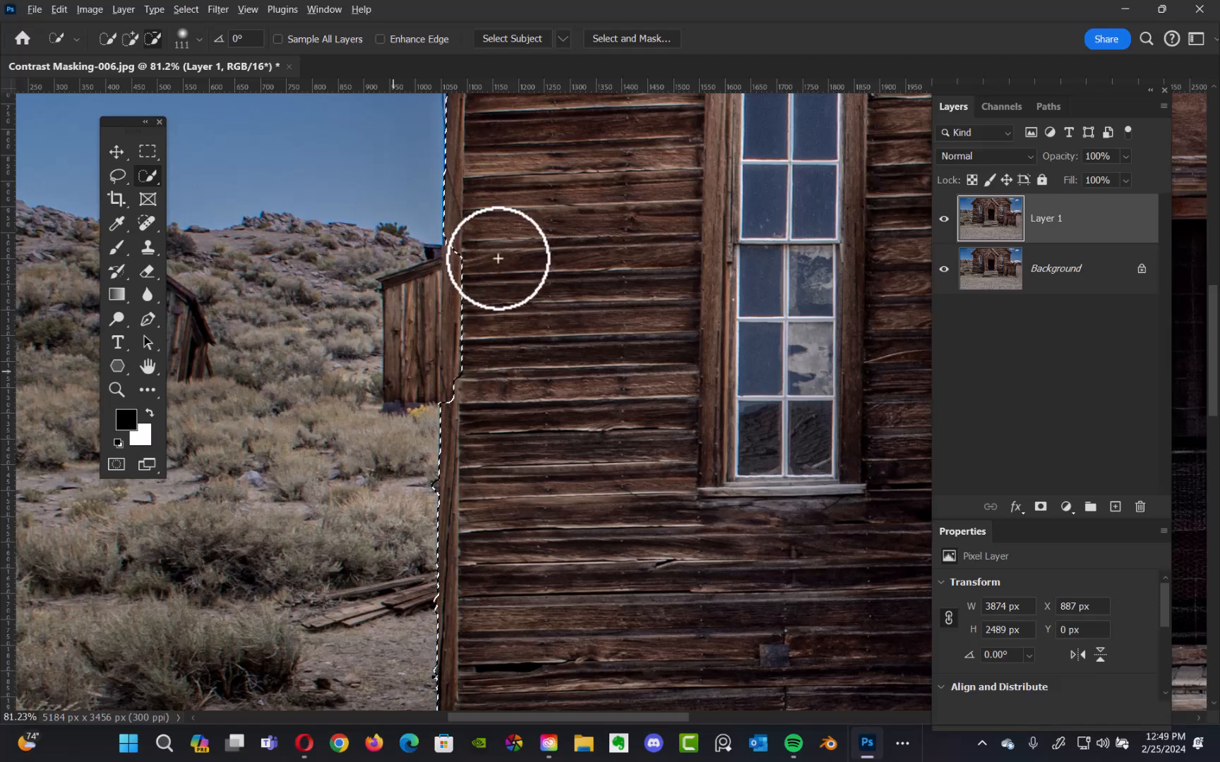
pyautogui.moveTo(487, 223); pyautogui.dragTo(467, 237)
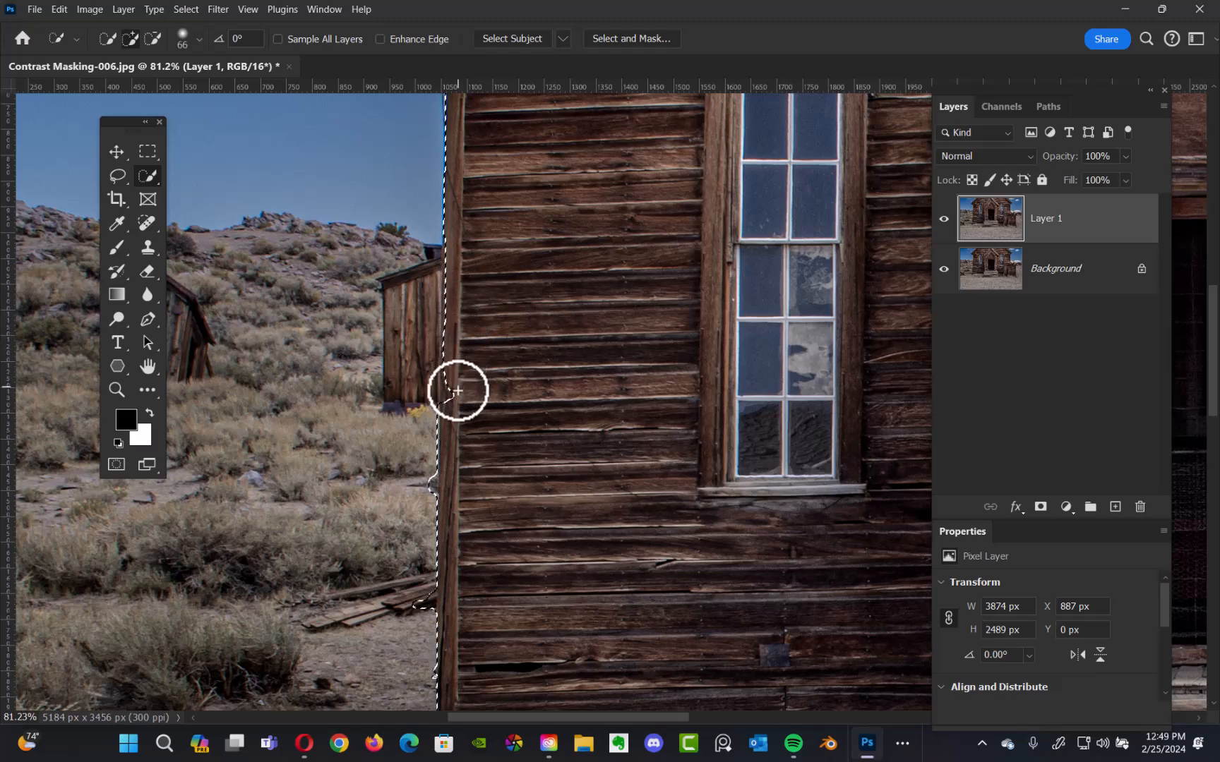
pyautogui.moveTo(468, 458); pyautogui.dragTo(557, 514)
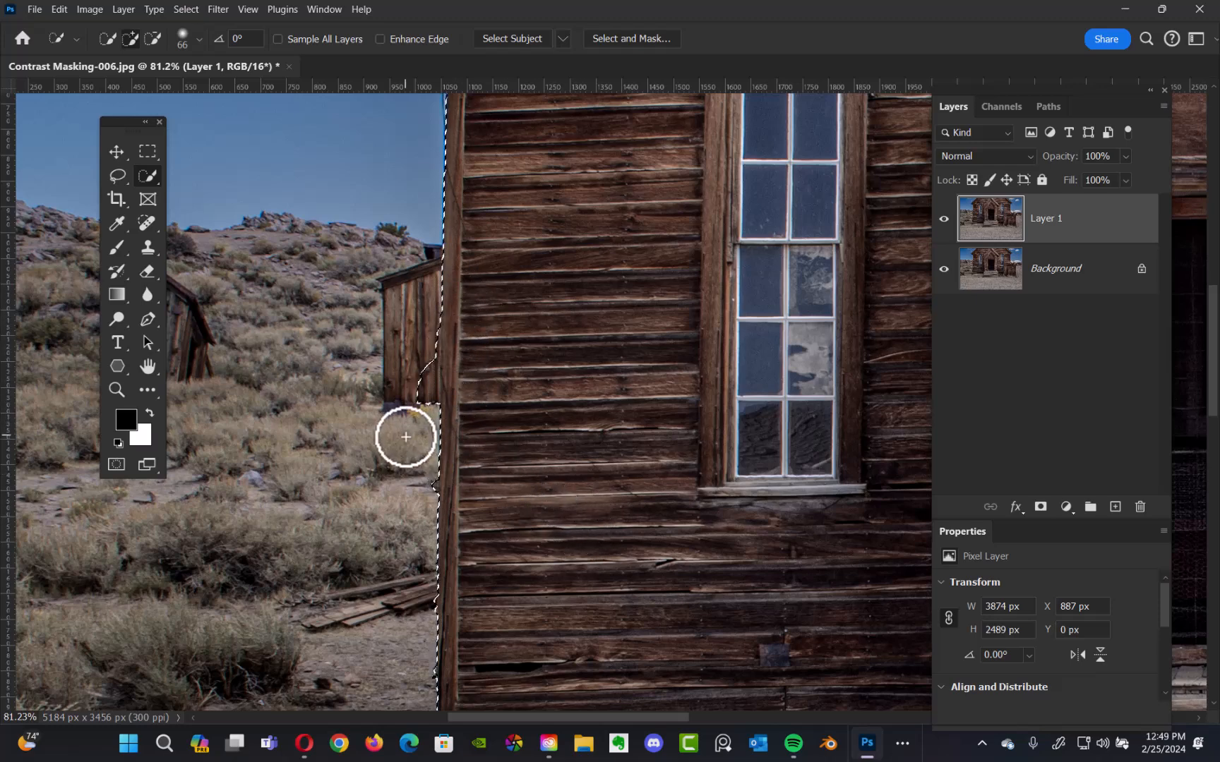
pyautogui.press('alt')
pyautogui.moveTo(421, 399); pyautogui.dragTo(422, 381)
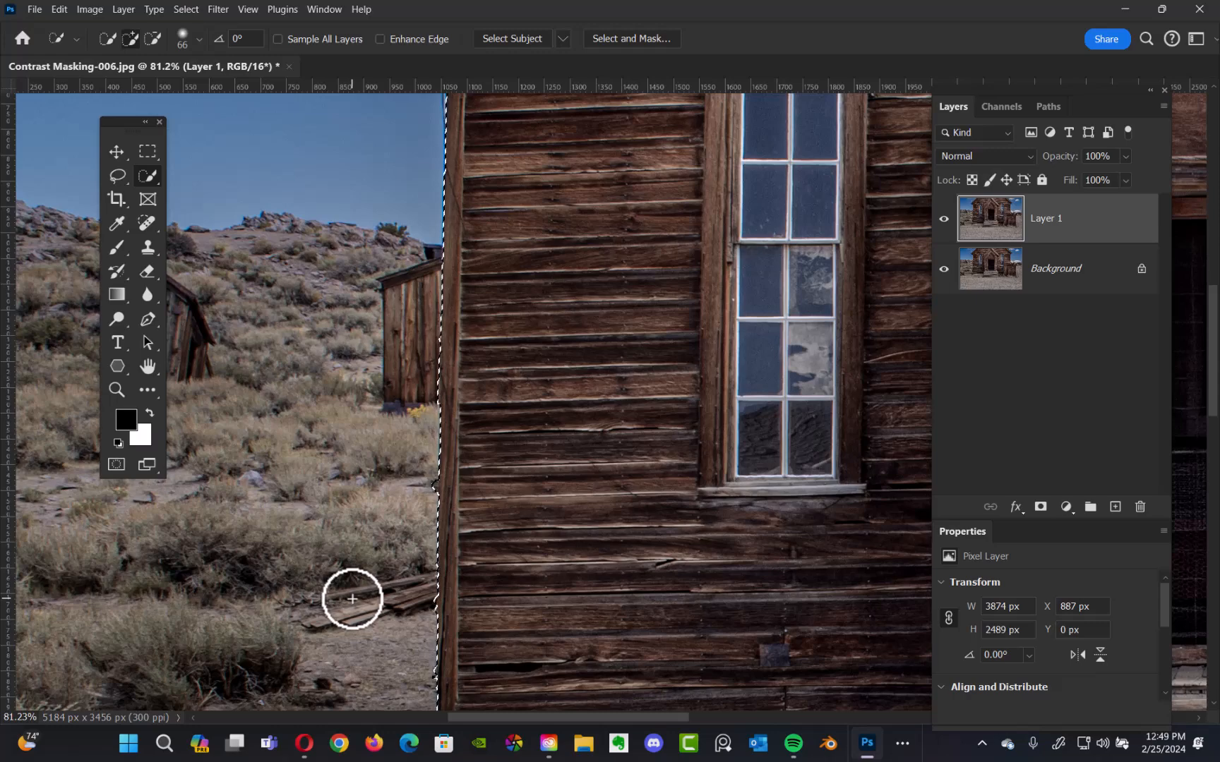
# Subtract the distant buildings and the person behind the wooden shed's roof from the selection, using a size 34 brush.
pyautogui.moveTo(566, 356); pyautogui.dragTo(551, 349)
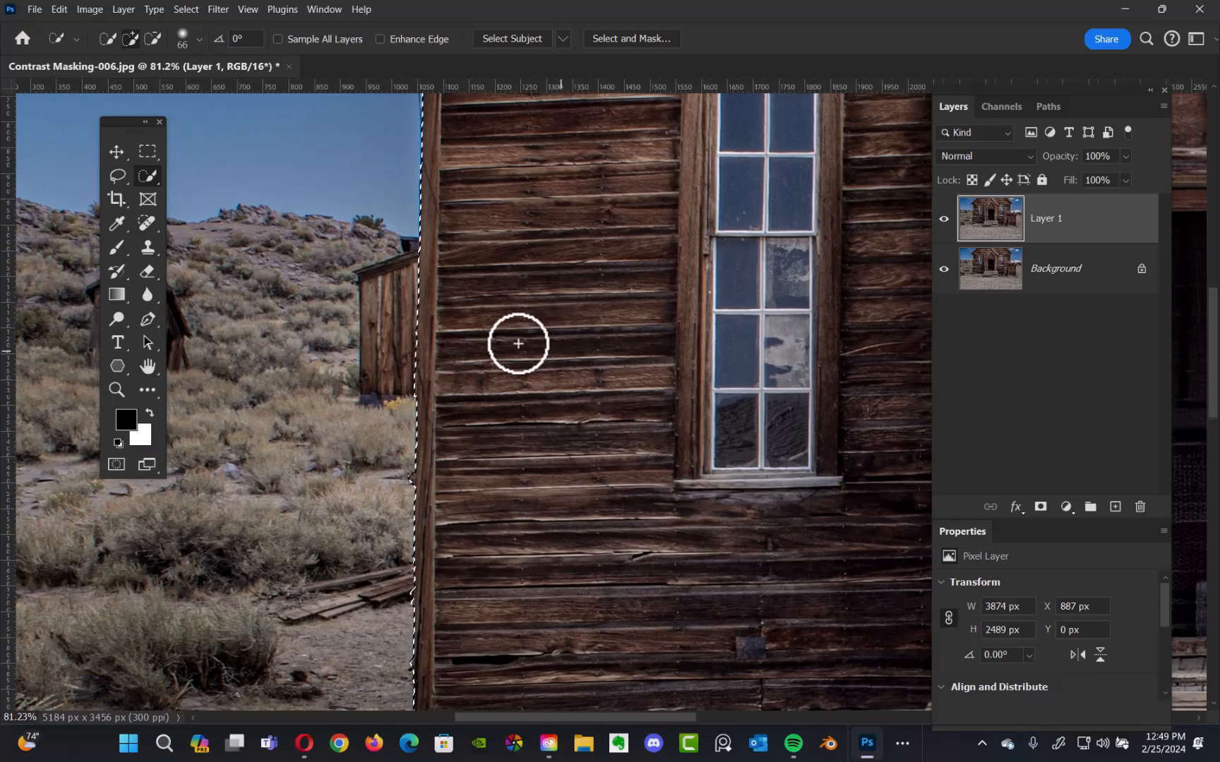
pyautogui.hscroll(15, 551, 349)
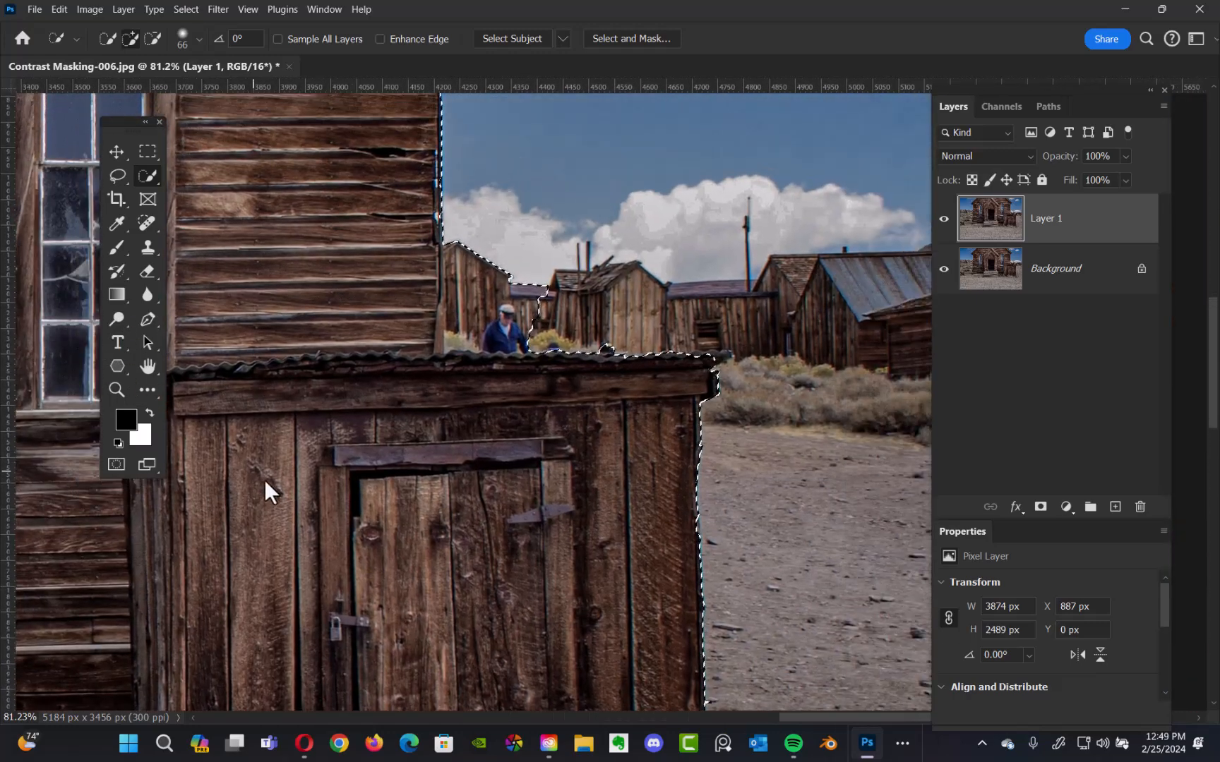
pyautogui.moveTo(265, 481); pyautogui.dragTo(302, 536)
pyautogui.moveTo(535, 334)
pyautogui.mouseDown()
pyautogui.moveTo(572, 358)
pyautogui.moveTo(574, 383)
pyautogui.moveTo(505, 389)
pyautogui.moveTo(507, 344)
pyautogui.moveTo(496, 368)
pyautogui.moveTo(547, 319)
pyautogui.moveTo(528, 331)
pyautogui.moveTo(520, 312)
pyautogui.moveTo(539, 341)
pyautogui.moveTo(442, 342)
pyautogui.moveTo(463, 345)
pyautogui.moveTo(460, 370)
pyautogui.moveTo(457, 287)
pyautogui.moveTo(448, 341)
pyautogui.moveTo(488, 339)
pyautogui.mouseUp()
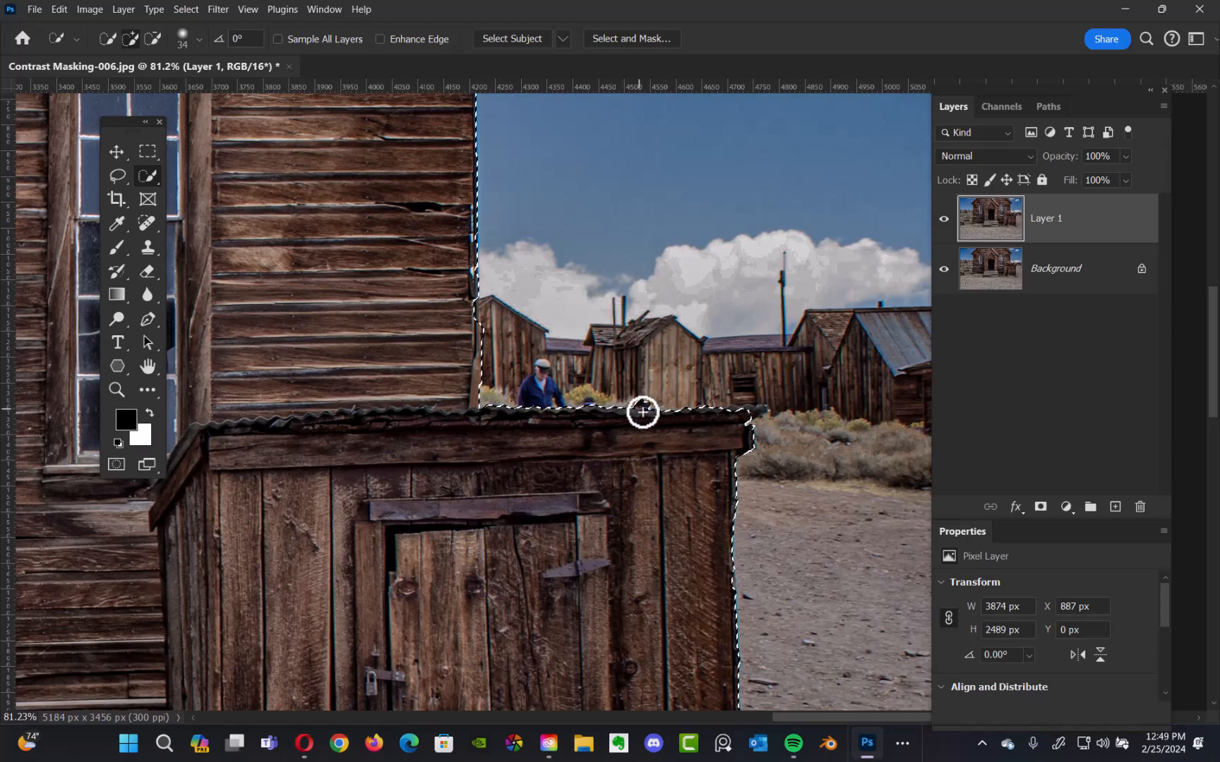
# Refine the selection along the shed's base and subtract the ground between the shed and the church steps.
pyautogui.scroll(-3, 735, 387)
pyautogui.moveTo(700, 489); pyautogui.dragTo(725, 398)
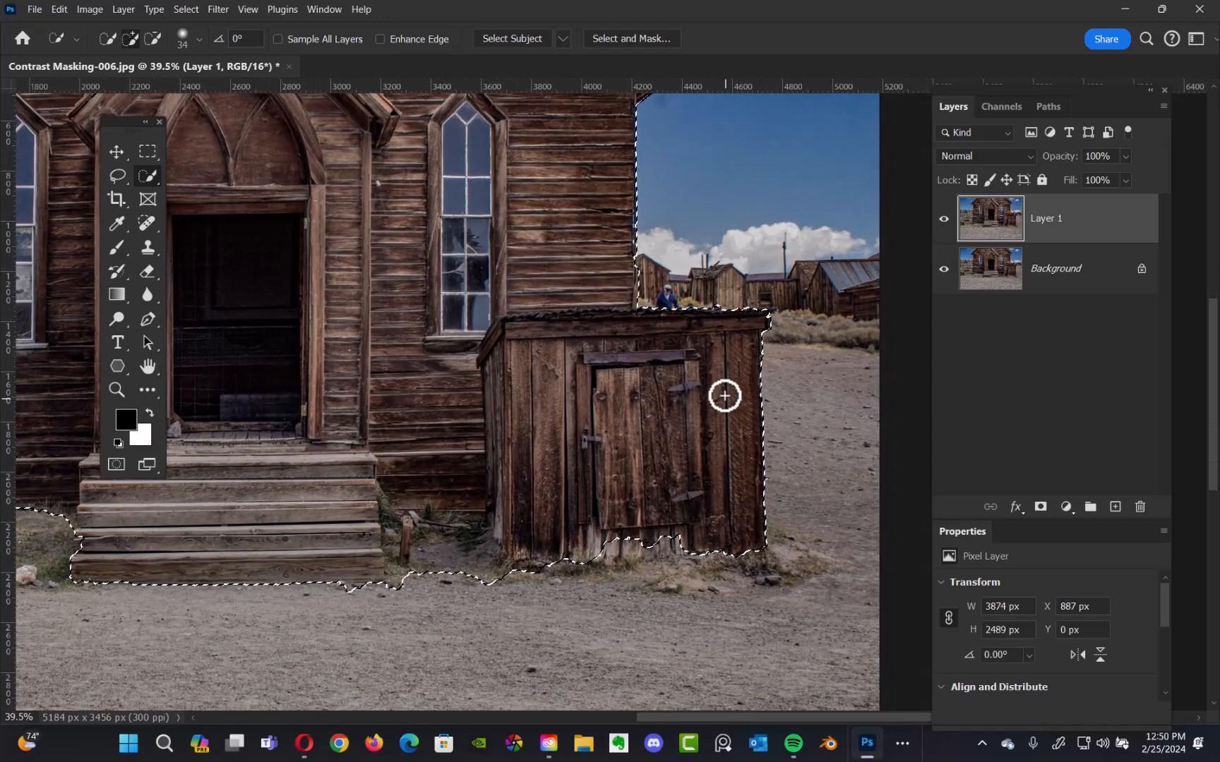
pyautogui.moveTo(685, 538); pyautogui.dragTo(594, 545)
pyautogui.moveTo(485, 490); pyautogui.dragTo(721, 460)
pyautogui.moveTo(722, 552)
pyautogui.mouseDown()
pyautogui.moveTo(713, 508)
pyautogui.moveTo(666, 511)
pyautogui.moveTo(626, 488)
pyautogui.moveTo(631, 577)
pyautogui.mouseUp()
pyautogui.moveTo(694, 495); pyautogui.dragTo(702, 516)
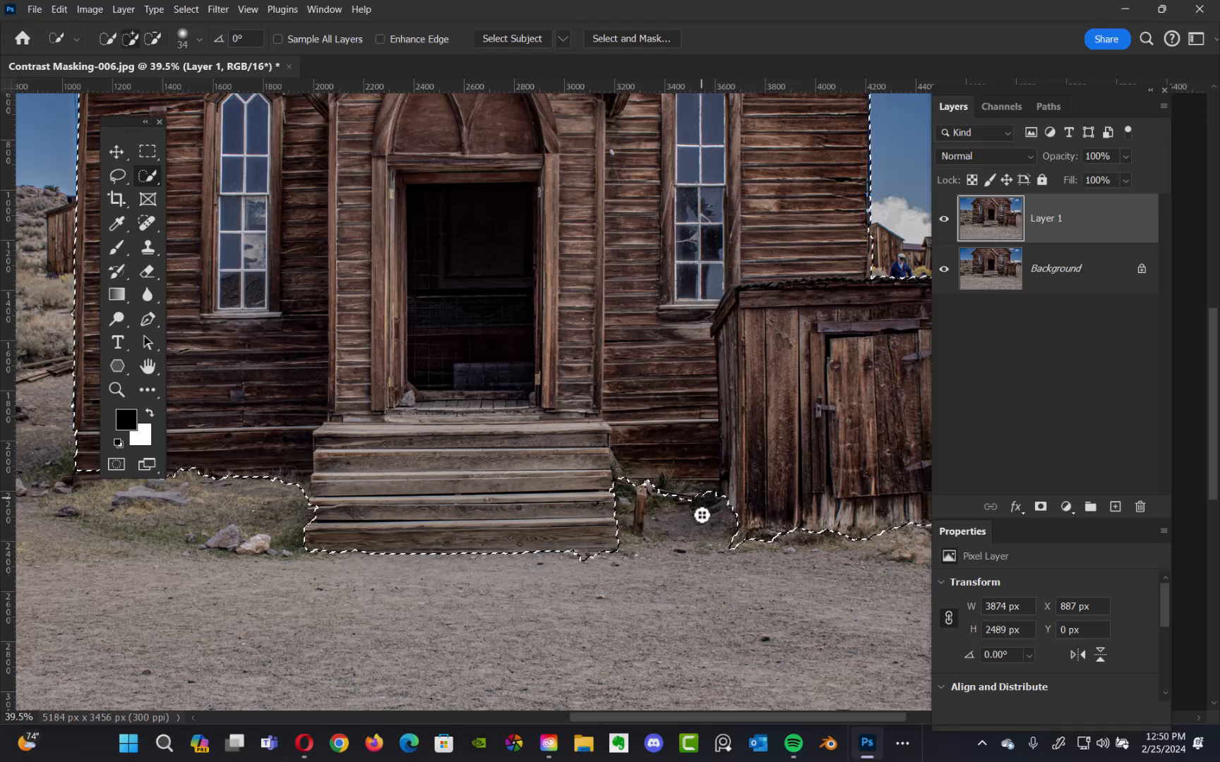
pyautogui.keyDown('alt'); pyautogui.click(728, 550); pyautogui.keyUp('alt')
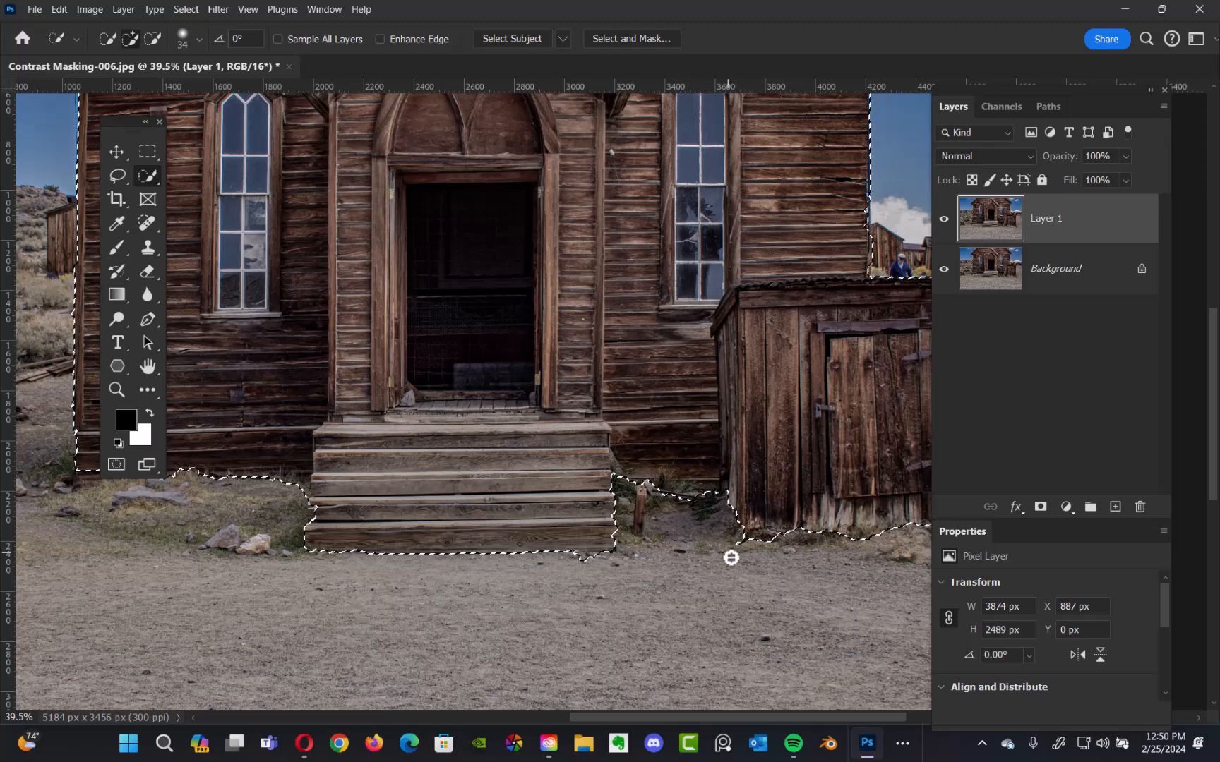
# Refine the selection along the church's lower wall to the left of the steps, following the boards down to the grass.
pyautogui.moveTo(411, 497); pyautogui.dragTo(692, 447)
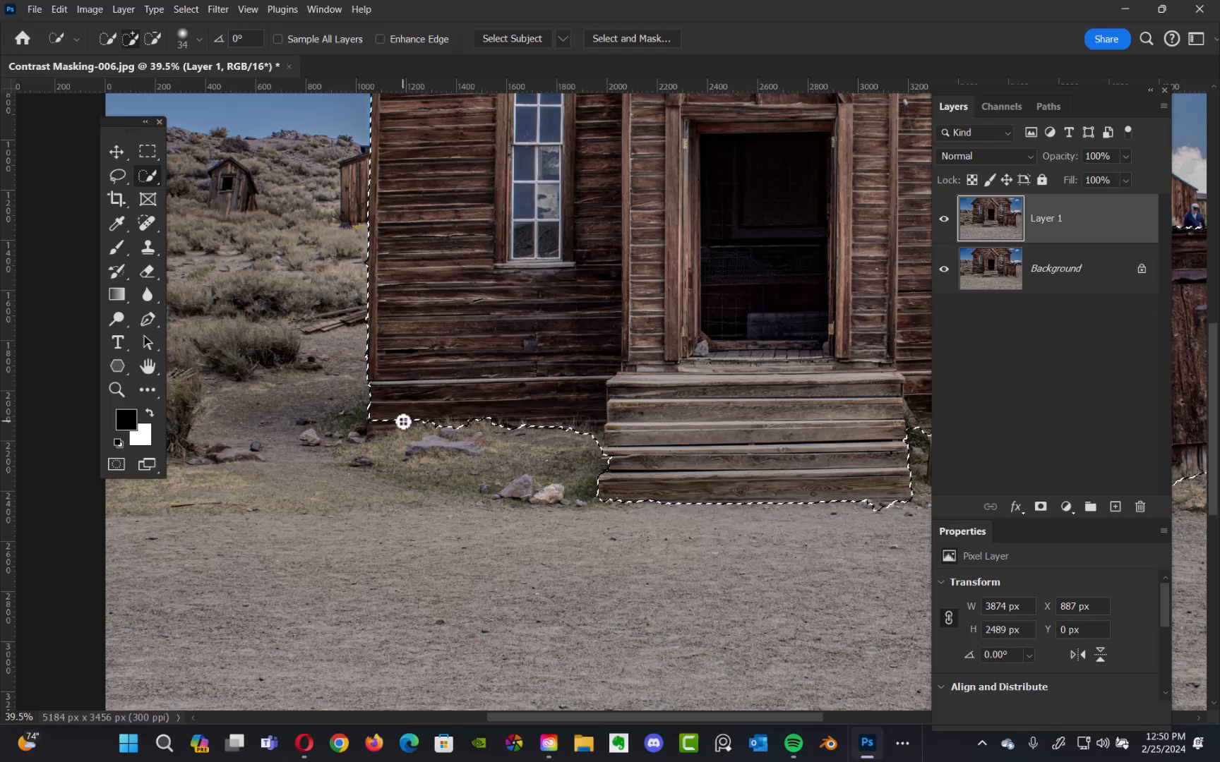
pyautogui.moveTo(405, 422); pyautogui.dragTo(379, 430)
pyautogui.keyDown('alt'); pyautogui.moveTo(596, 438); pyautogui.dragTo(585, 430); pyautogui.keyUp('alt')
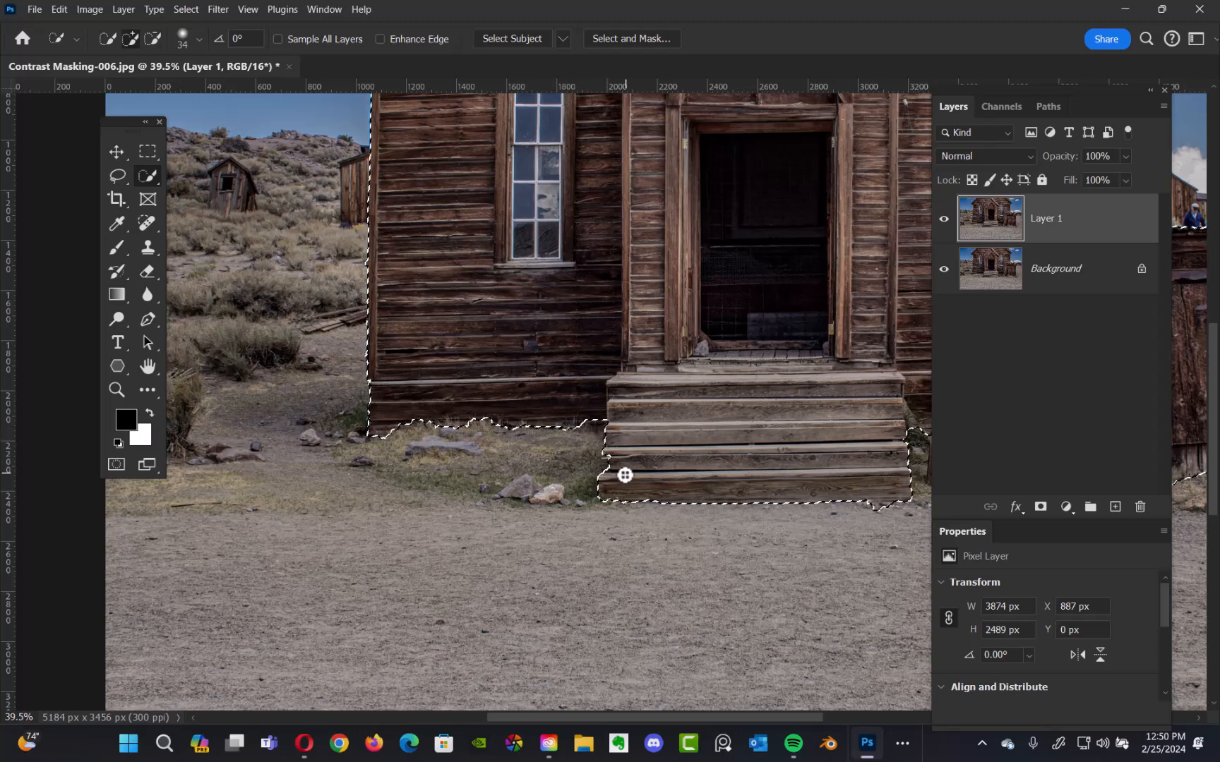
# Copy the selected church and shed to a new layer and hide Layer 1 and the Background to isolate the cut-out.
pyautogui.scroll(-5, 671, 387)
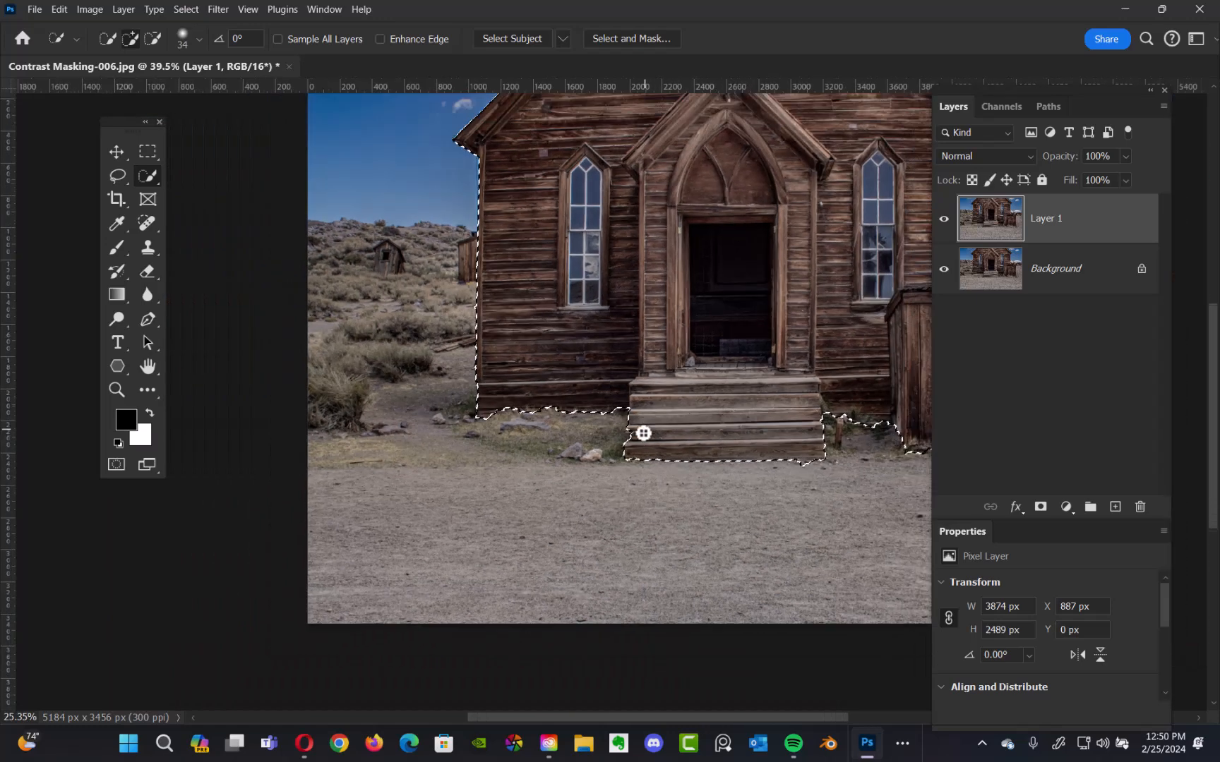
pyautogui.moveTo(654, 411); pyautogui.dragTo(443, 478)
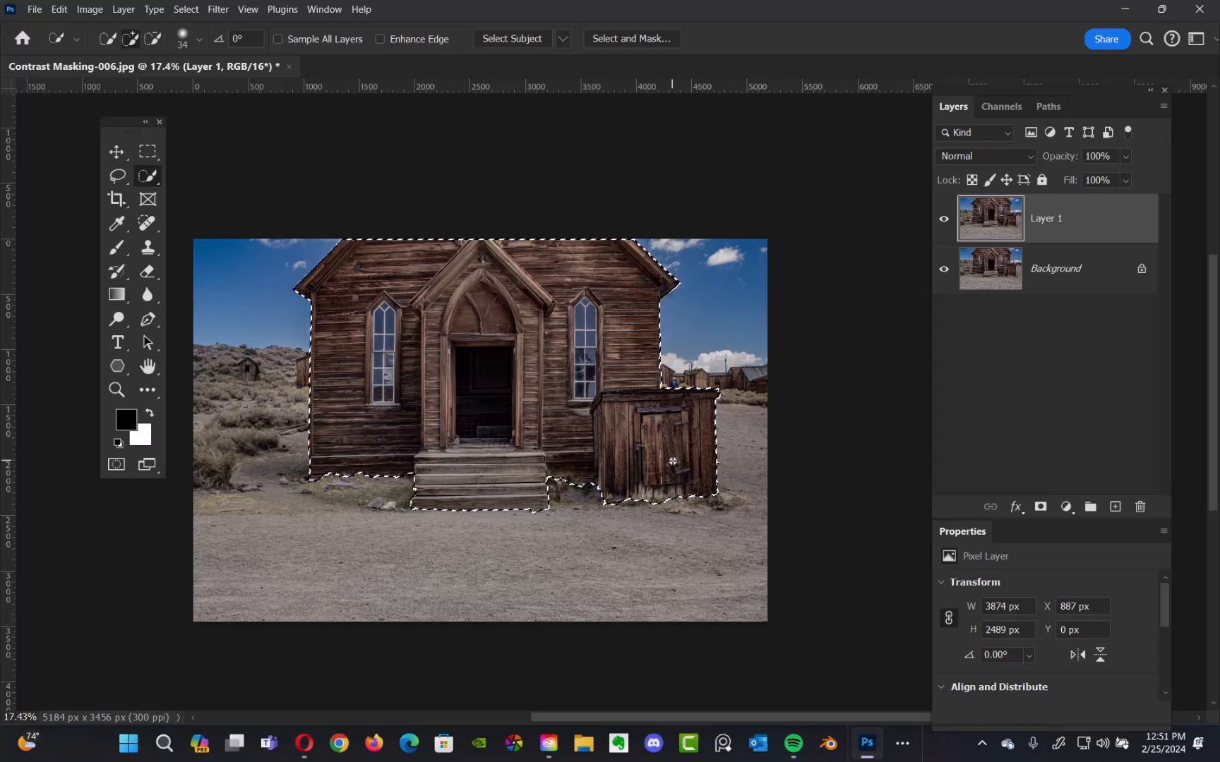
pyautogui.hotkey('ctrl', 'j')
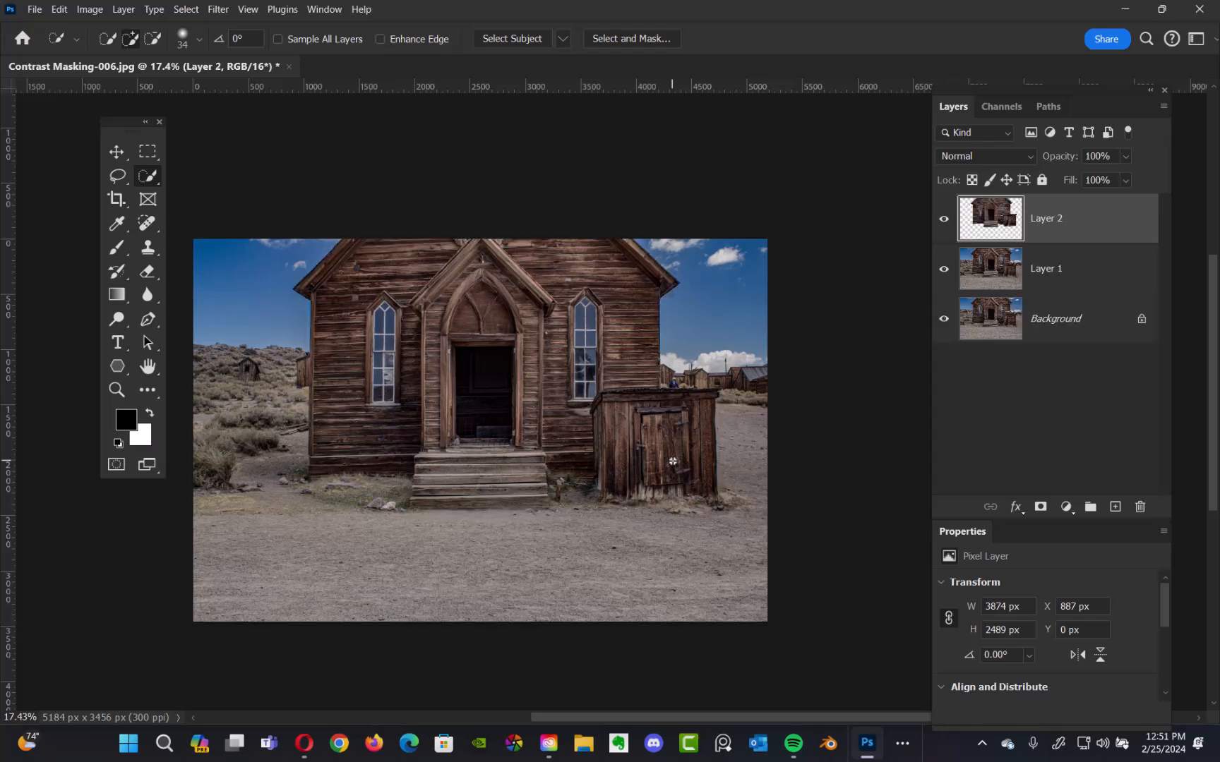
pyautogui.click(943, 268)
pyautogui.click(942, 319)
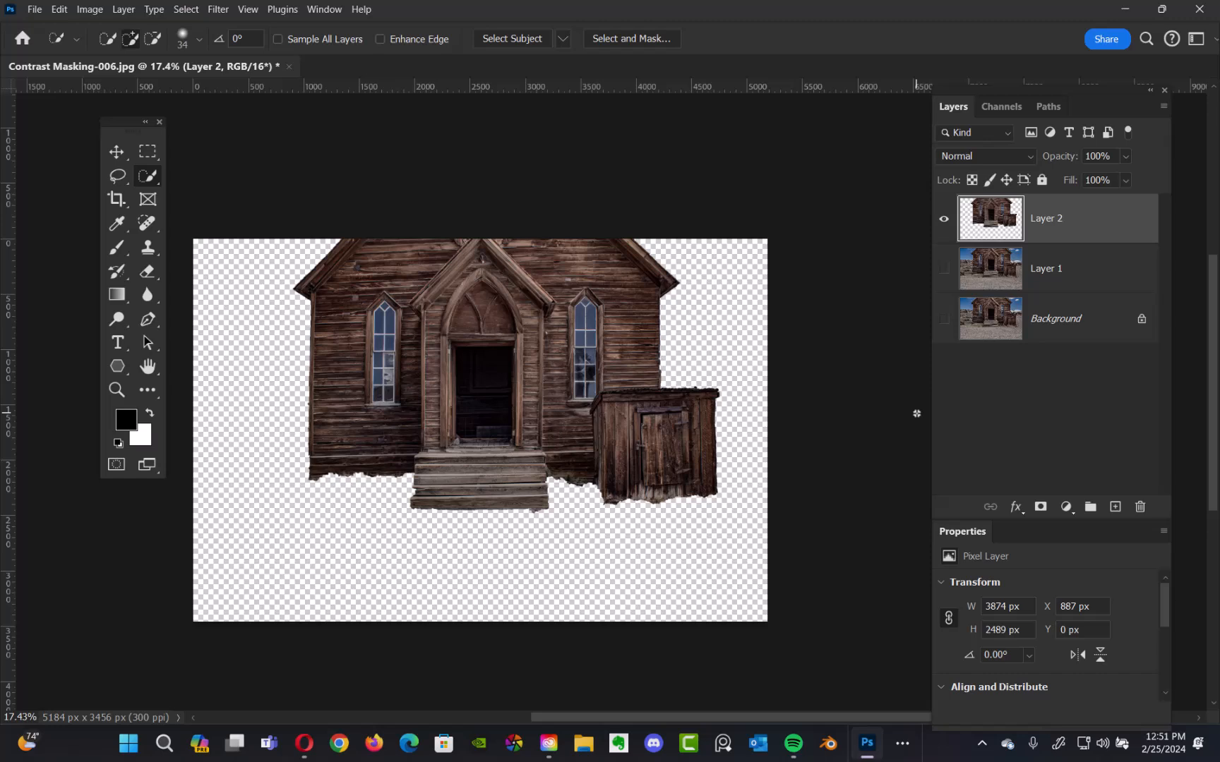
# With only Layer 1 visible, select the sky on both sides of the church and copy it to a new layer.
pyautogui.click(943, 269)
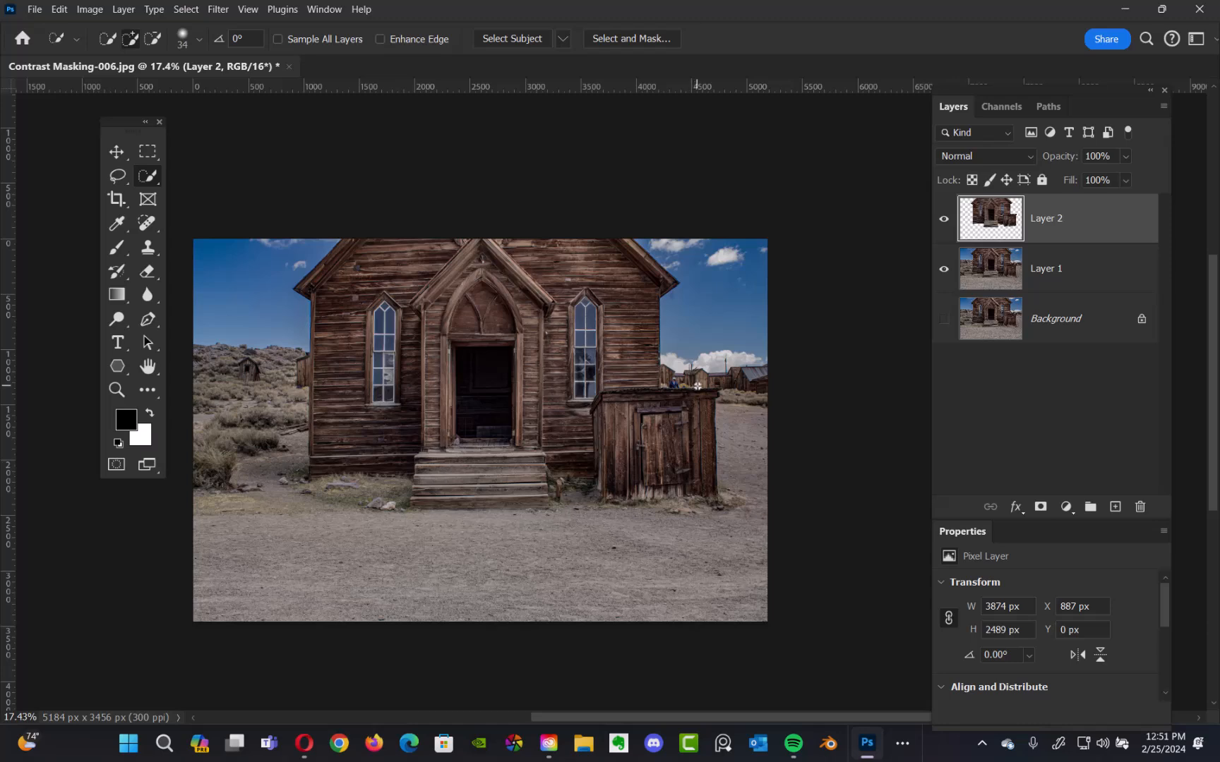
pyautogui.click(944, 219)
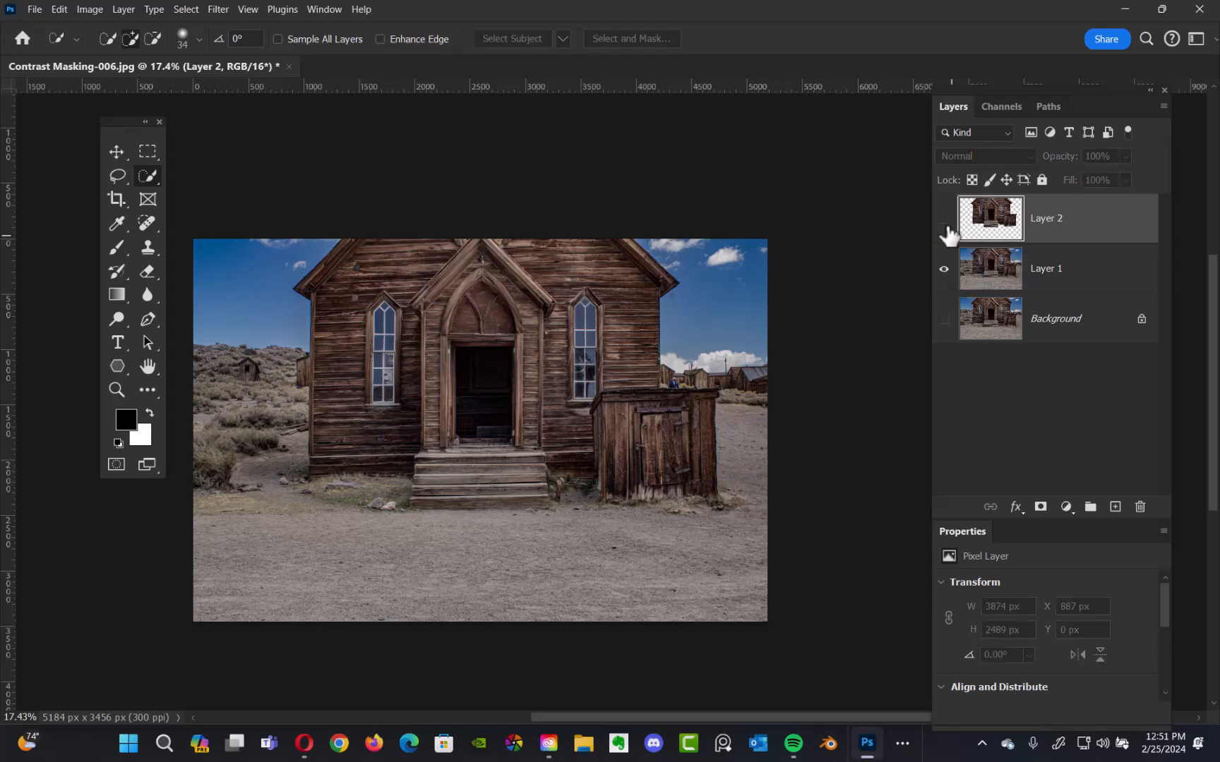
pyautogui.click(988, 277)
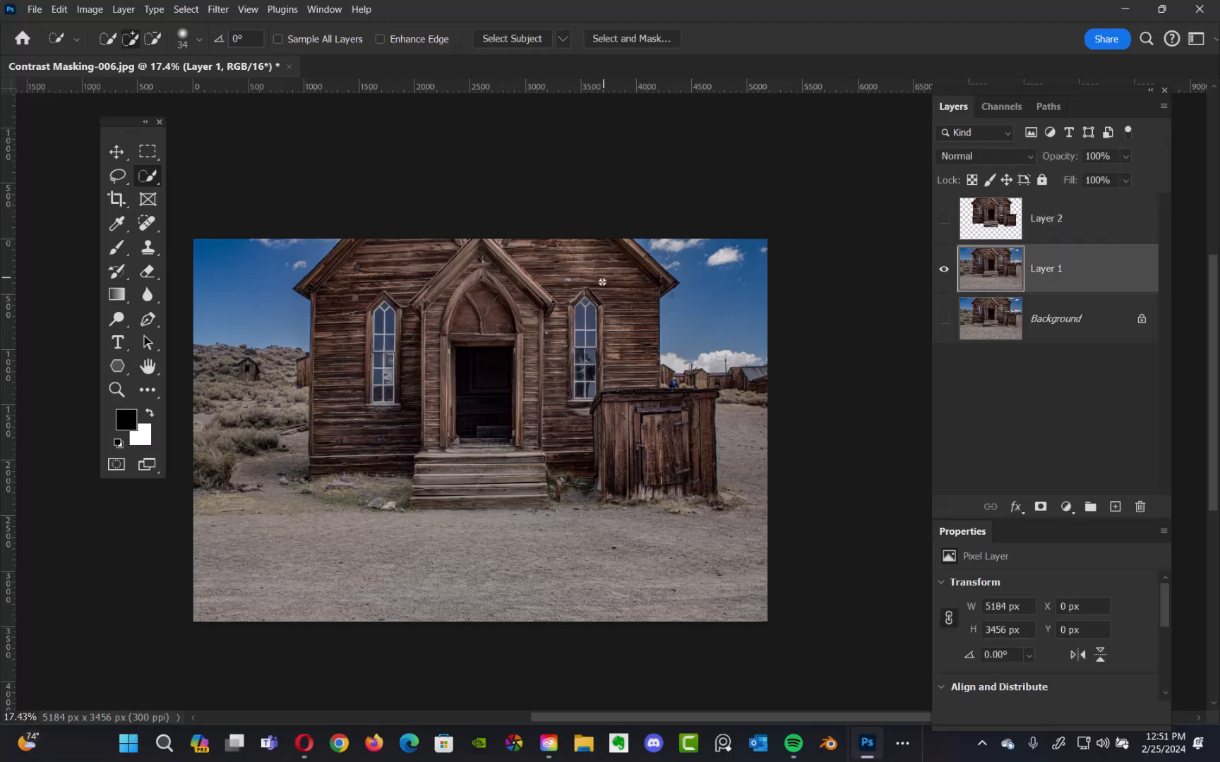
pyautogui.moveTo(244, 263)
pyautogui.mouseDown()
pyautogui.moveTo(257, 264)
pyautogui.moveTo(223, 254)
pyautogui.moveTo(256, 275)
pyautogui.mouseUp()
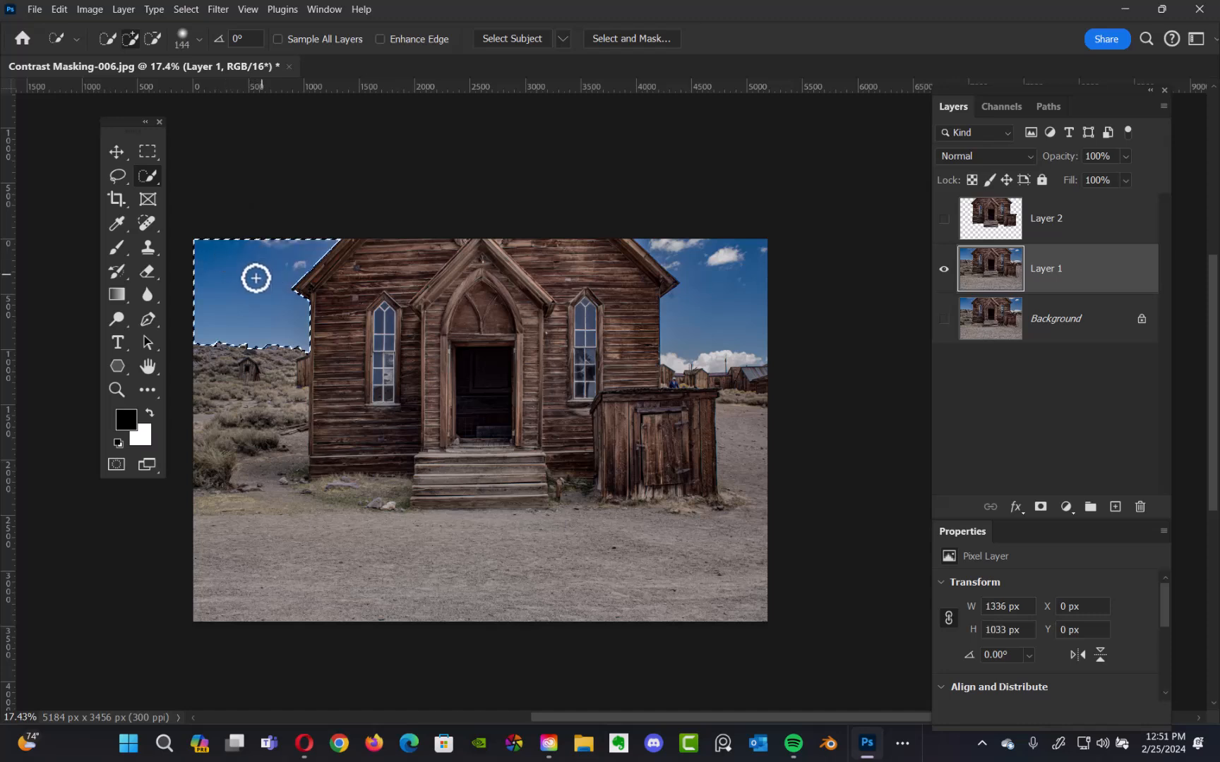
pyautogui.moveTo(656, 264)
pyautogui.mouseDown()
pyautogui.moveTo(658, 242)
pyautogui.moveTo(752, 348)
pyautogui.moveTo(776, 347)
pyautogui.mouseUp()
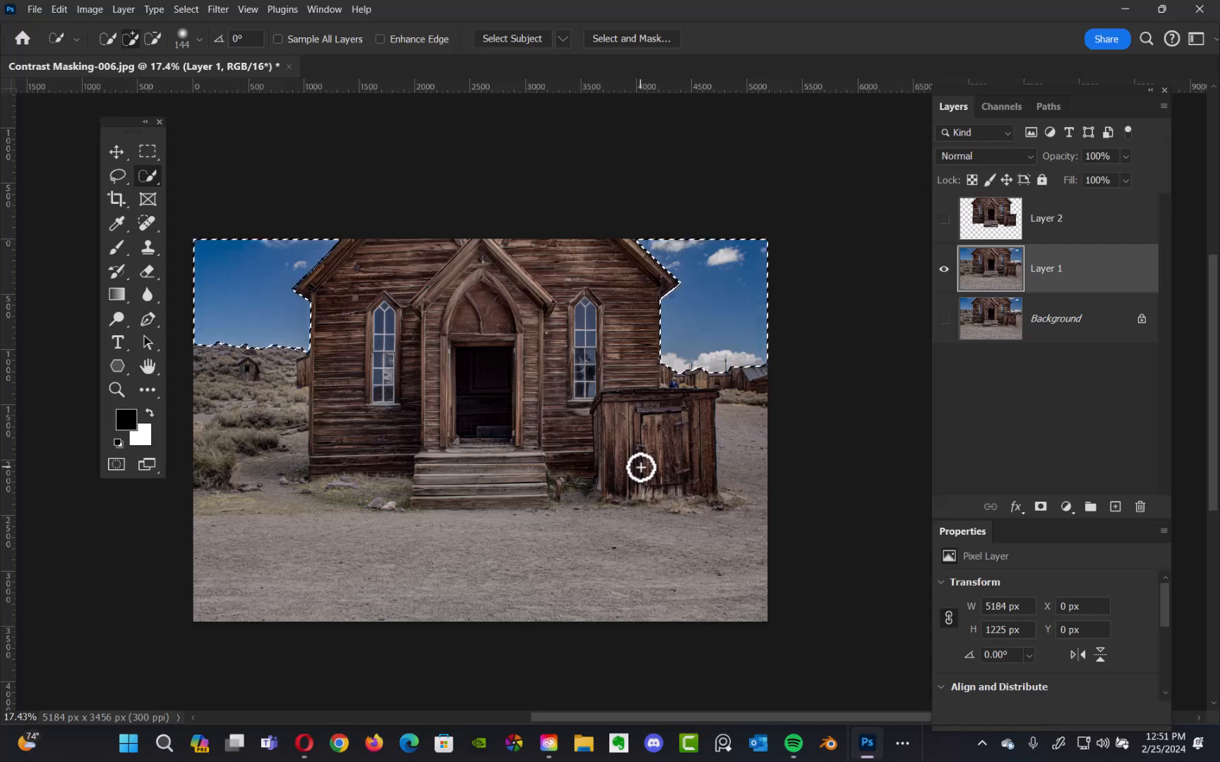
pyautogui.hotkey('ctrl', 'j')
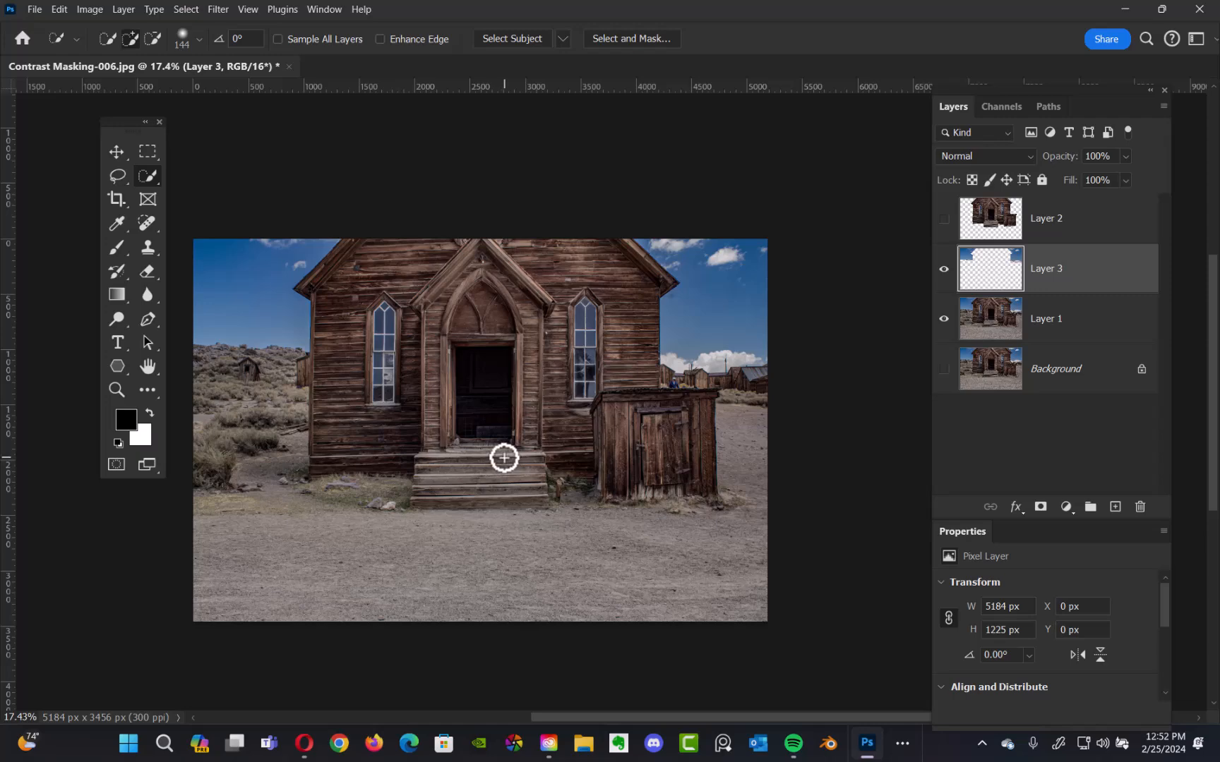
# Check the sky and church cut-outs with Layer 1 hidden, and finish with Layers 1, 2 and 3 visible.
pyautogui.click(944, 319)
pyautogui.click(944, 269)
pyautogui.click(944, 269)
pyautogui.click(944, 219)
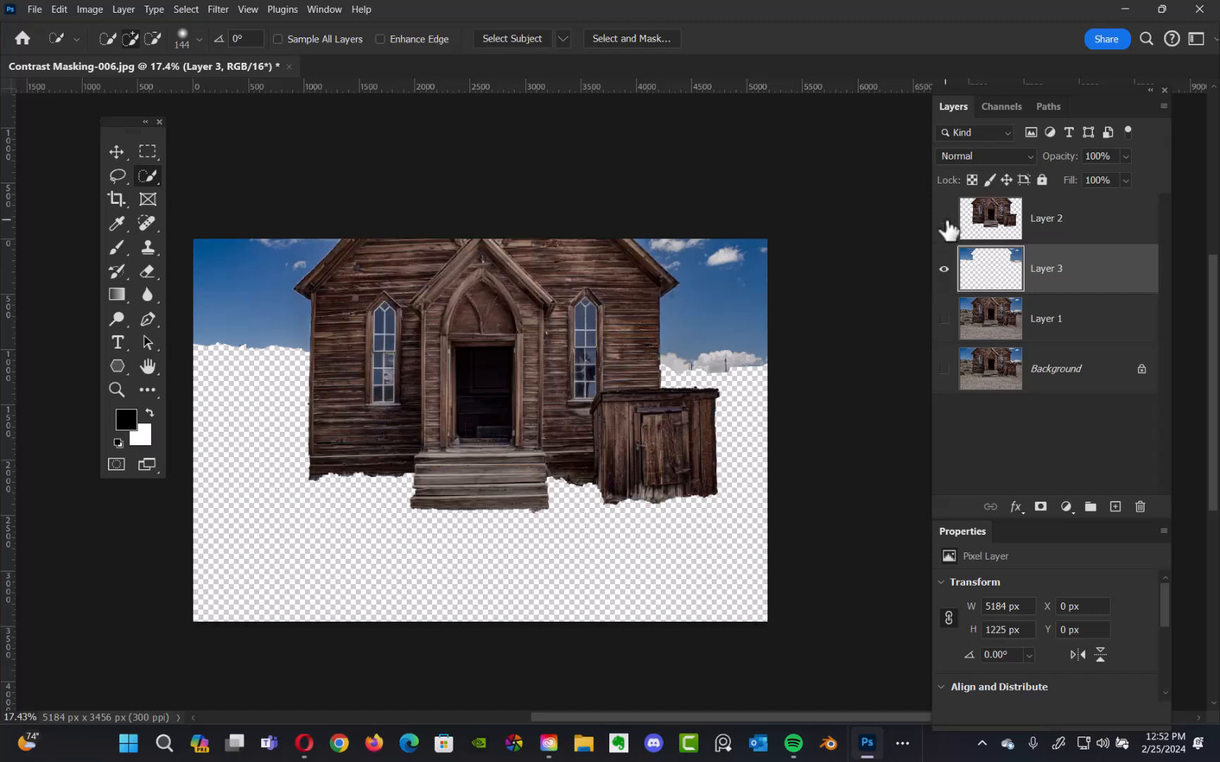
pyautogui.click(944, 219)
pyautogui.click(944, 319)
pyautogui.click(943, 220)
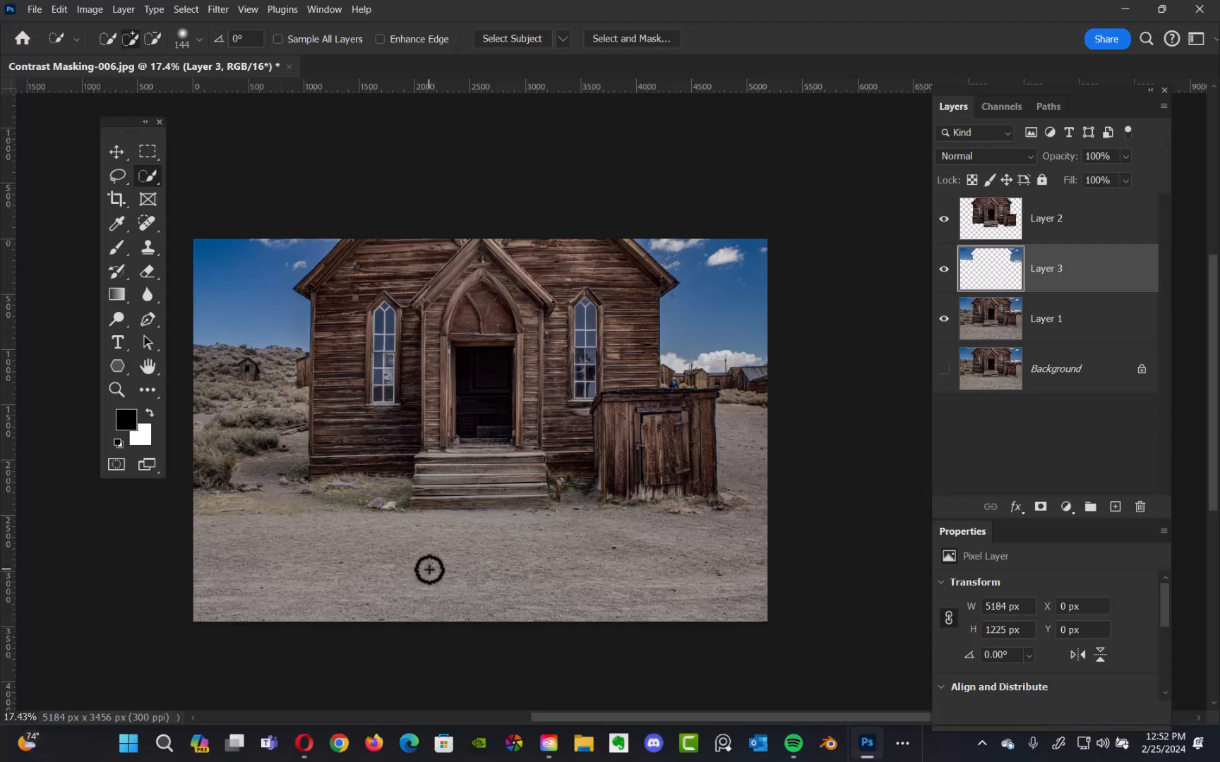
# Make Layer 2 active, try a quick selection of the church's dark doorway, and clear that selection.
pyautogui.click(1006, 229)
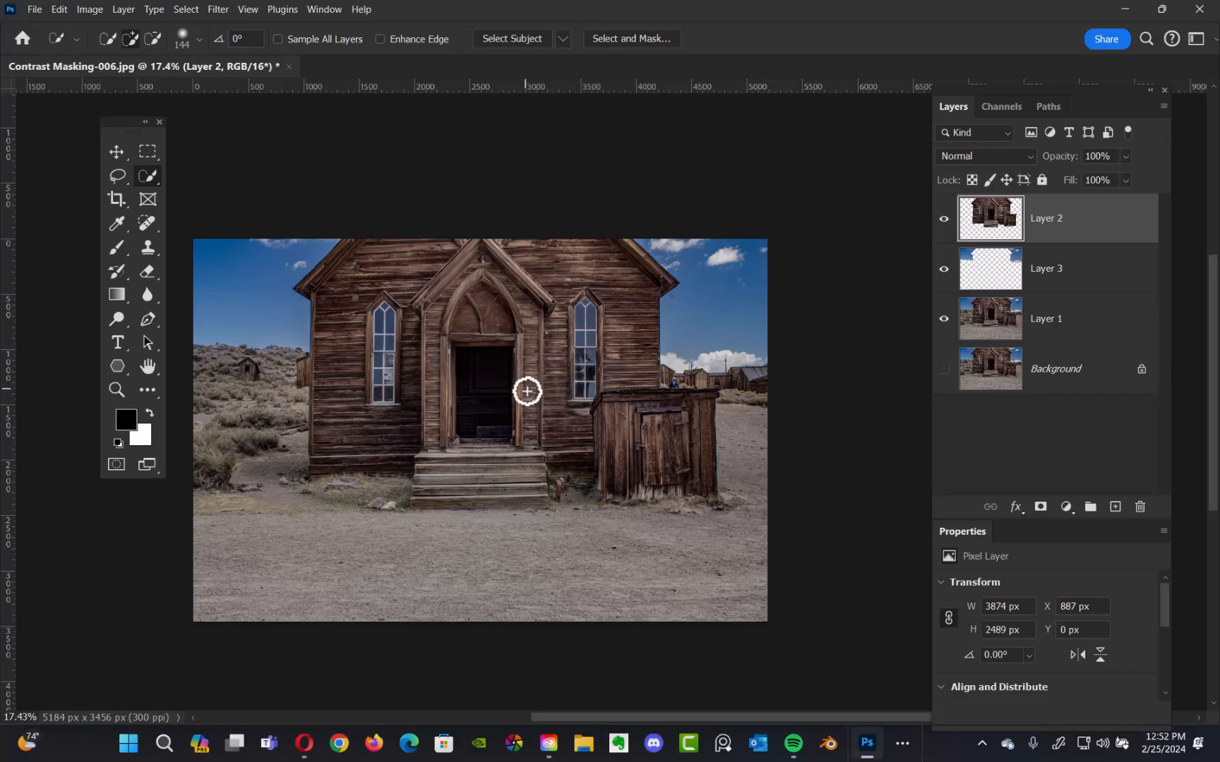
pyautogui.scroll(6, 558, 375)
pyautogui.moveTo(608, 358); pyautogui.dragTo(731, 370)
pyautogui.moveTo(596, 508); pyautogui.dragTo(569, 519)
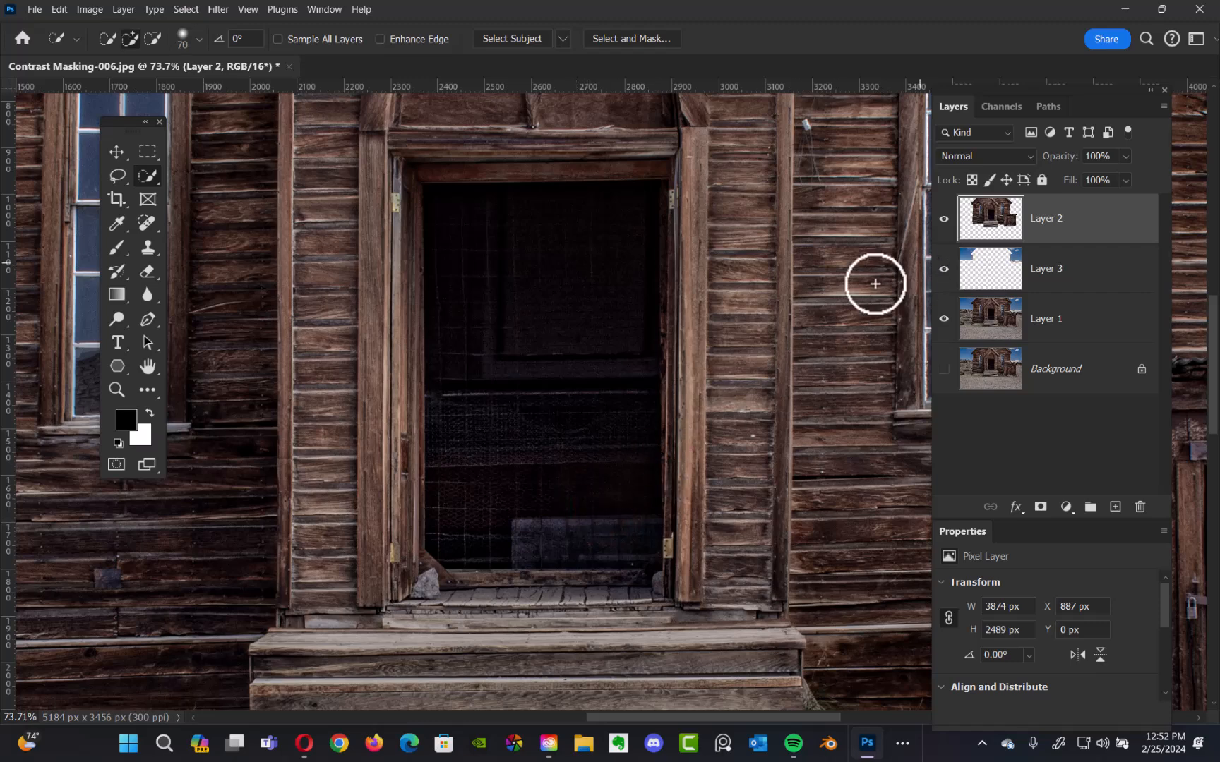
pyautogui.moveTo(631, 562); pyautogui.dragTo(629, 438)
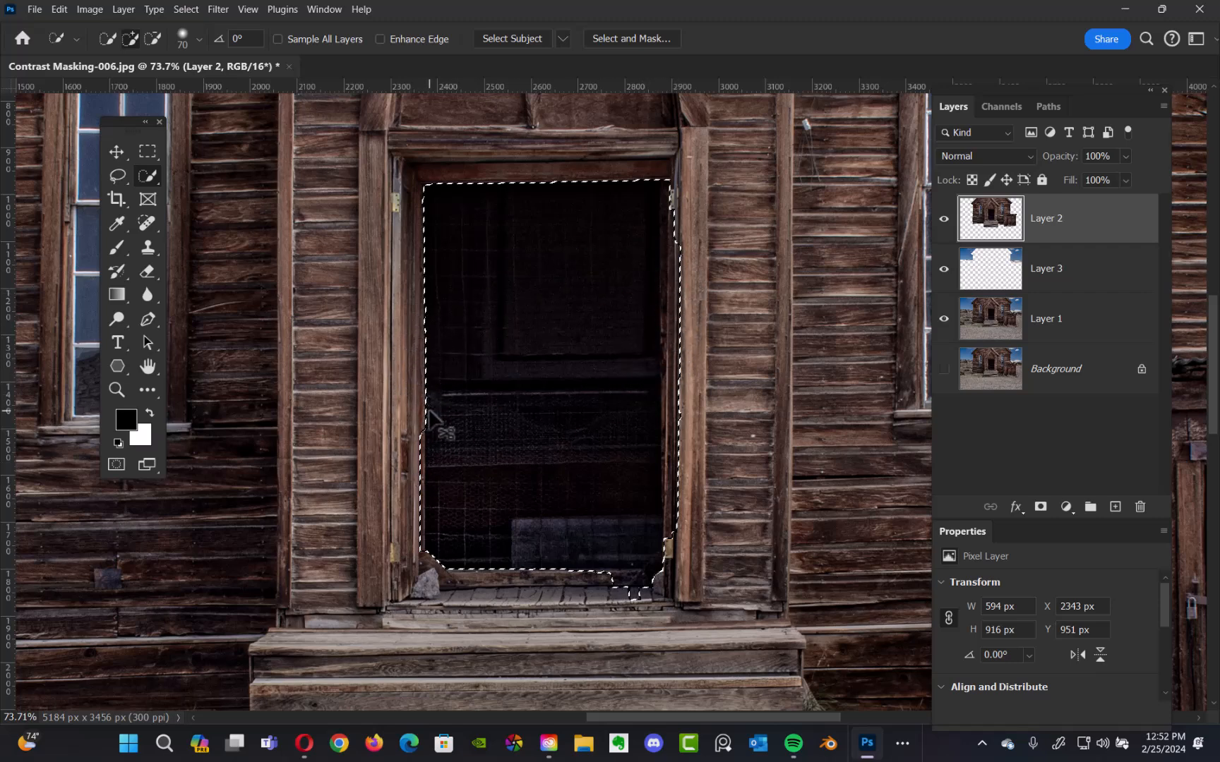
pyautogui.hotkey('ctrl', 'd')
# Cut the dark doorway out of Layer 2 with a rectangular selection about 522 × 831 px, and hide Layer 1.
pyautogui.click(146, 152)
pyautogui.click(227, 151)
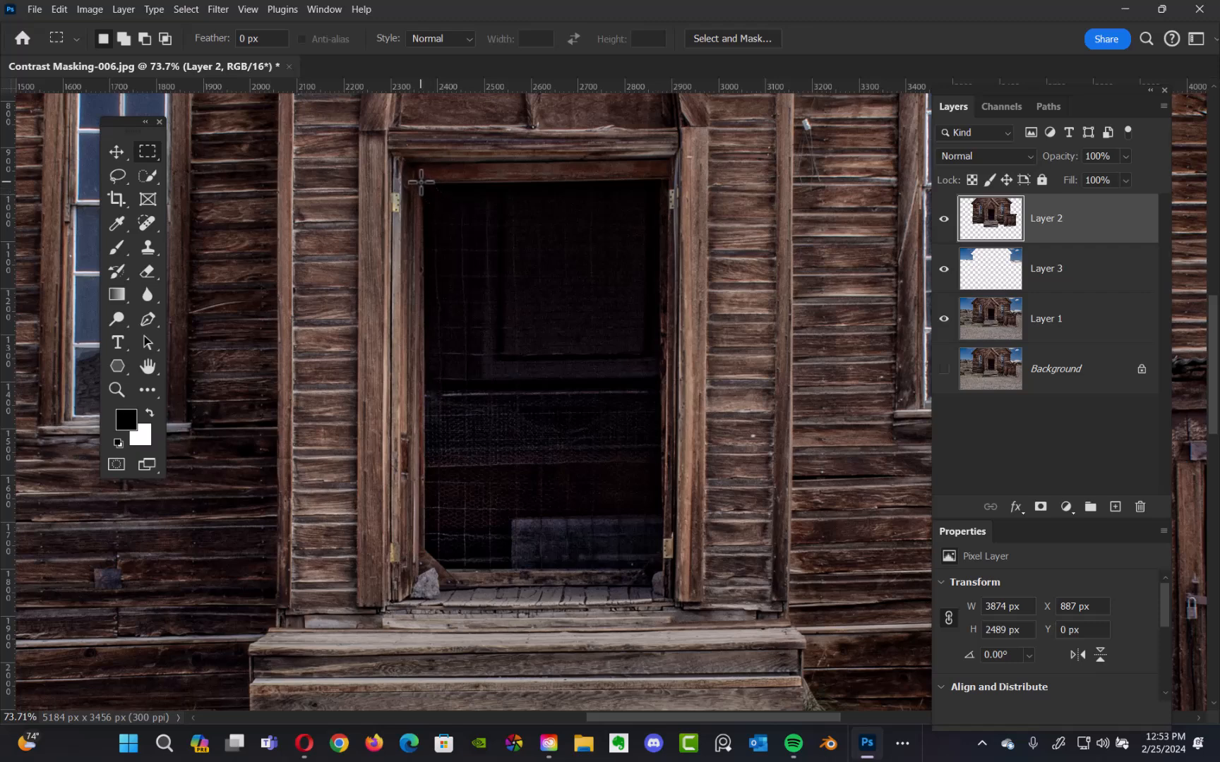
pyautogui.moveTo(421, 183); pyautogui.dragTo(663, 571)
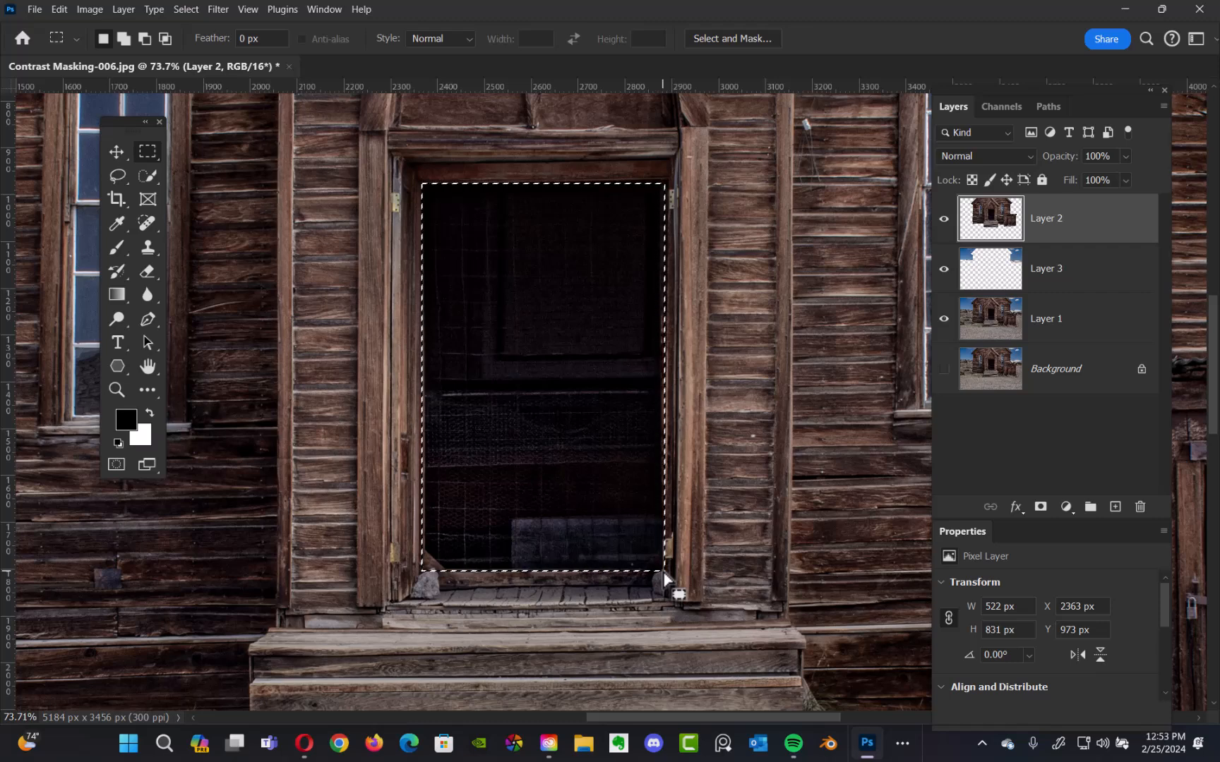
pyautogui.hotkey('ctrl', 'd')
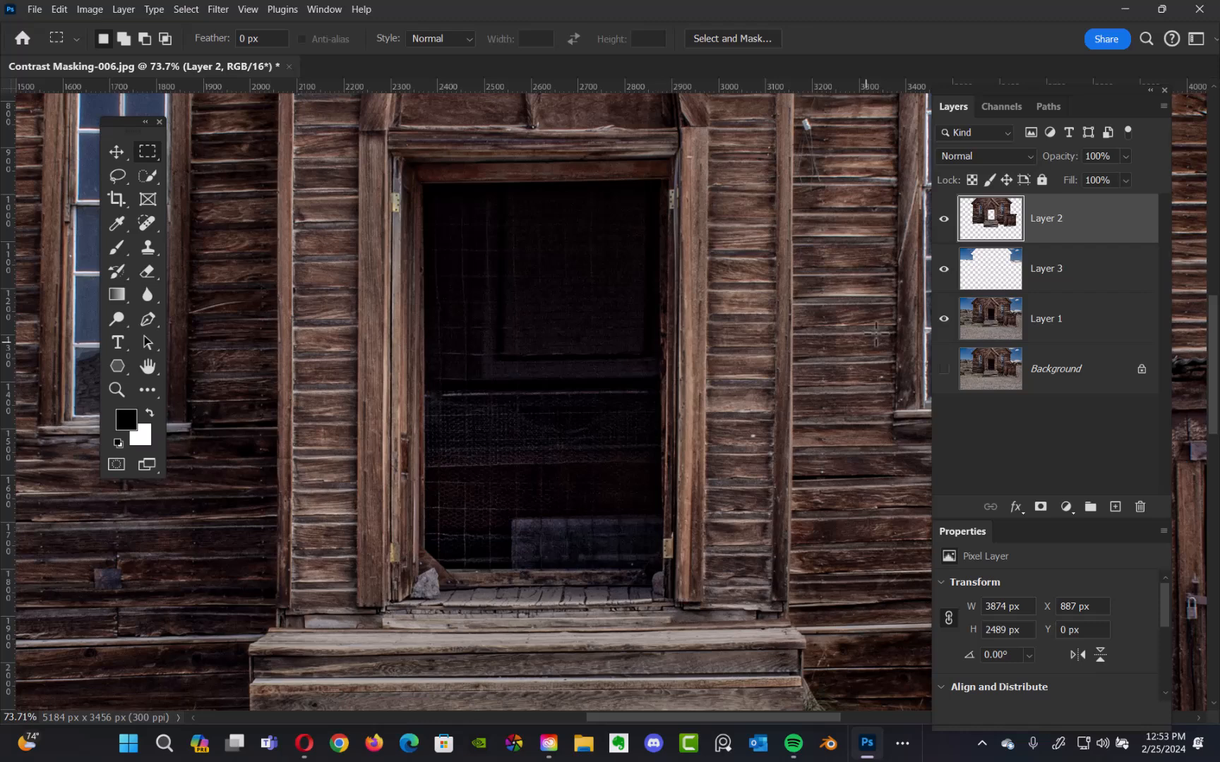
pyautogui.click(943, 318)
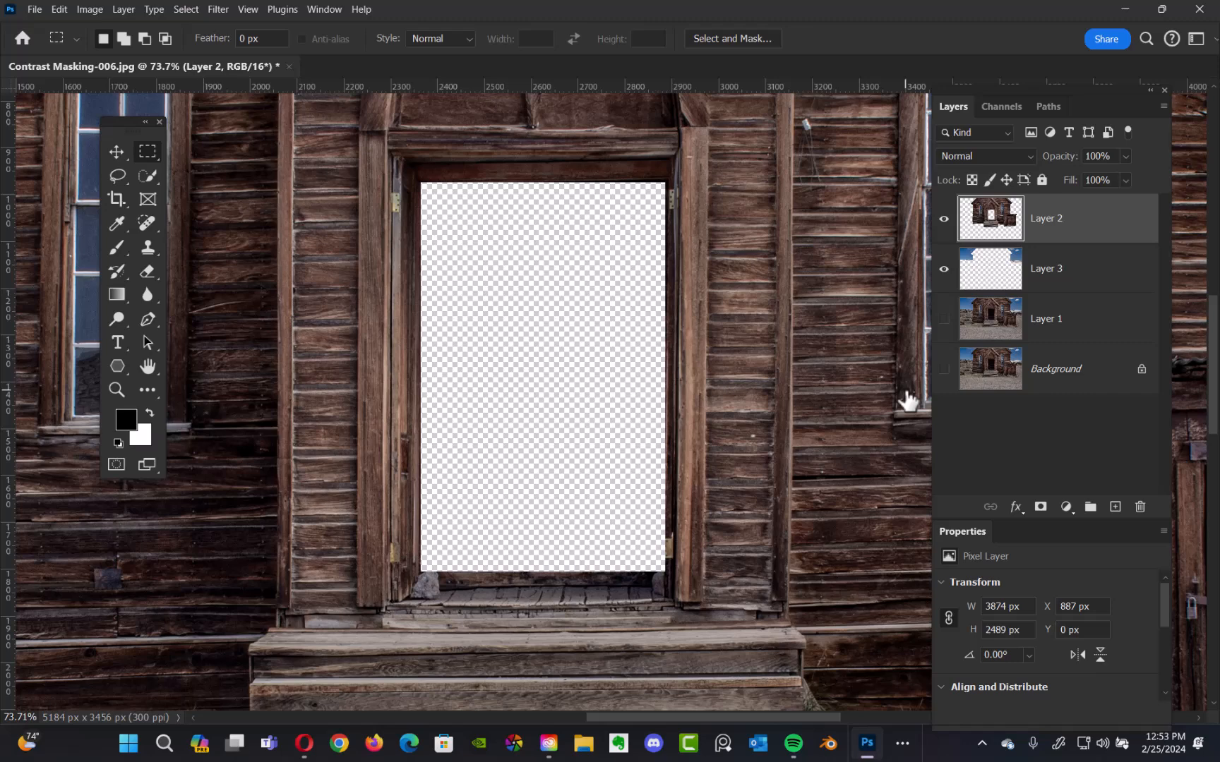
# Paste the cut doorway as a new layer beneath Layer 2 and move it into line with the door opening.
pyautogui.hotkey('ctrl', 'v')
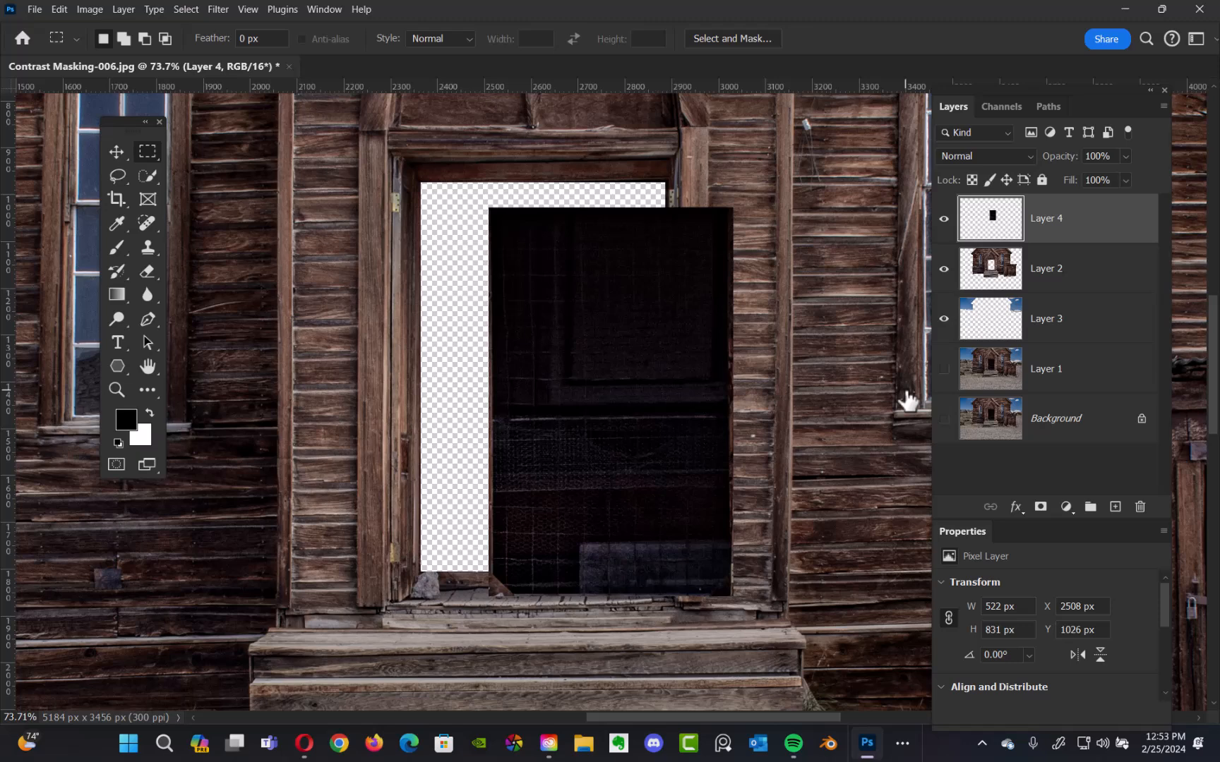
pyautogui.moveTo(1078, 224); pyautogui.dragTo(1073, 295)
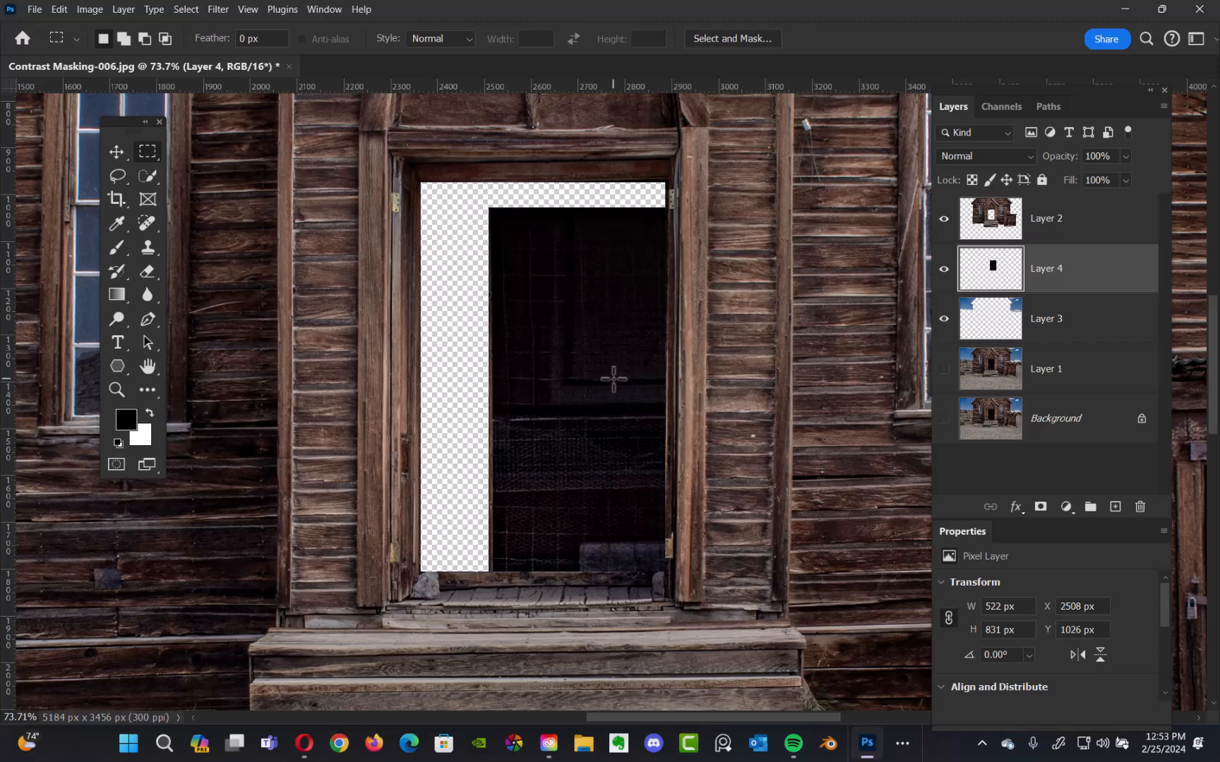
pyautogui.press('v')
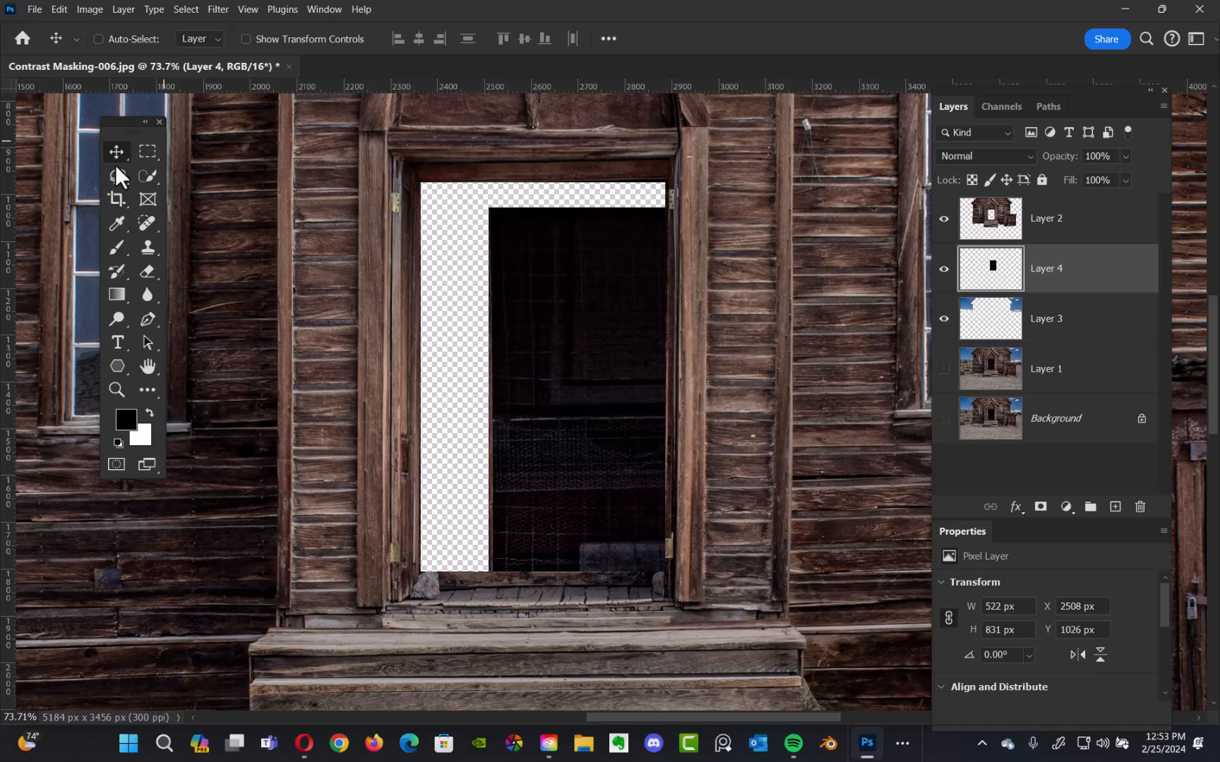
pyautogui.moveTo(575, 378); pyautogui.dragTo(518, 362)
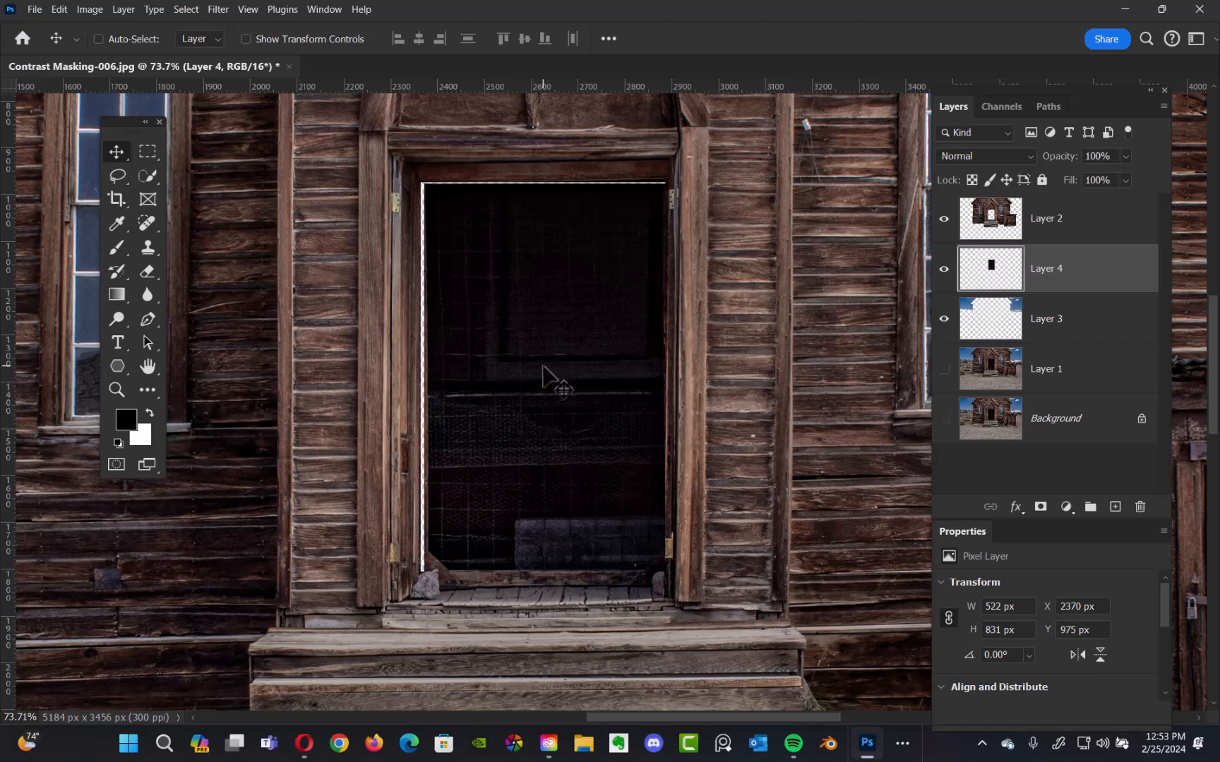
pyautogui.moveTo(554, 393); pyautogui.dragTo(559, 396)
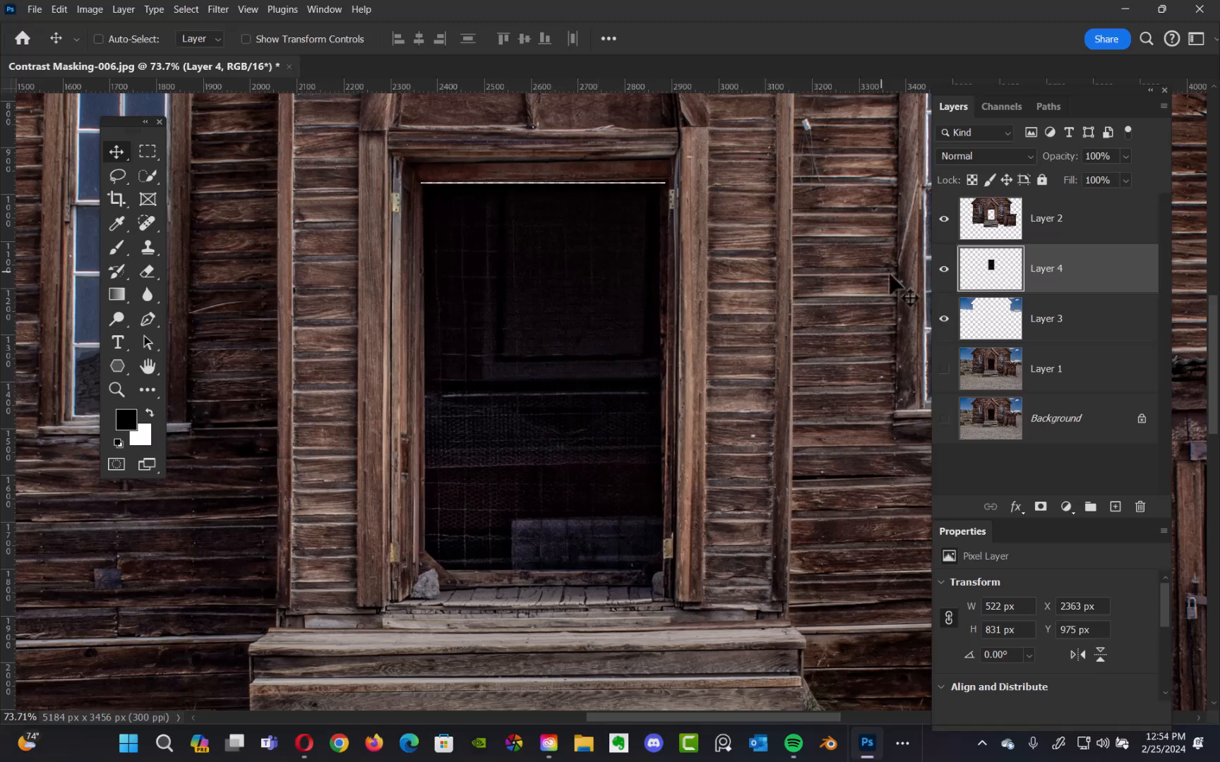
# Convert Layer 4 to a smart object and enlarge the doorway to about 555 × 884 px so it fills the opening.
pyautogui.rightClick(1105, 270)
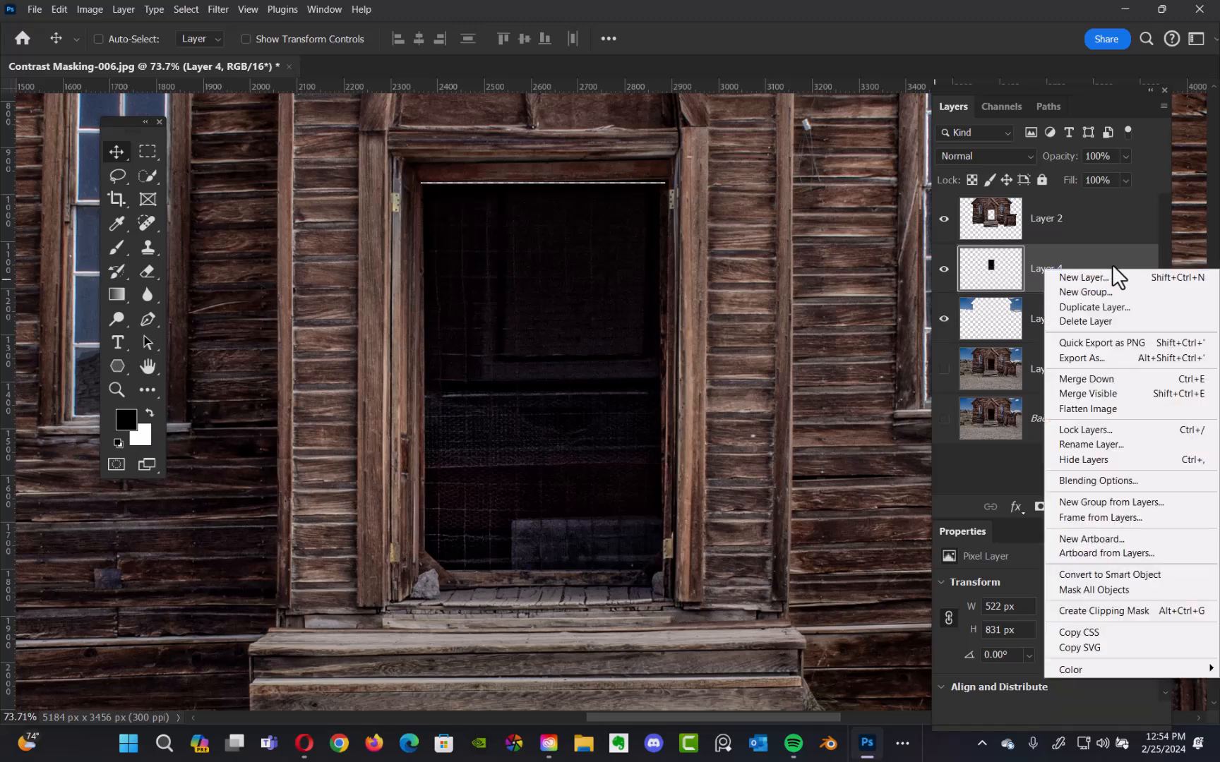
pyautogui.click(1103, 575)
pyautogui.moveTo(573, 344); pyautogui.dragTo(574, 346)
pyautogui.hotkey('ctrl', 't')
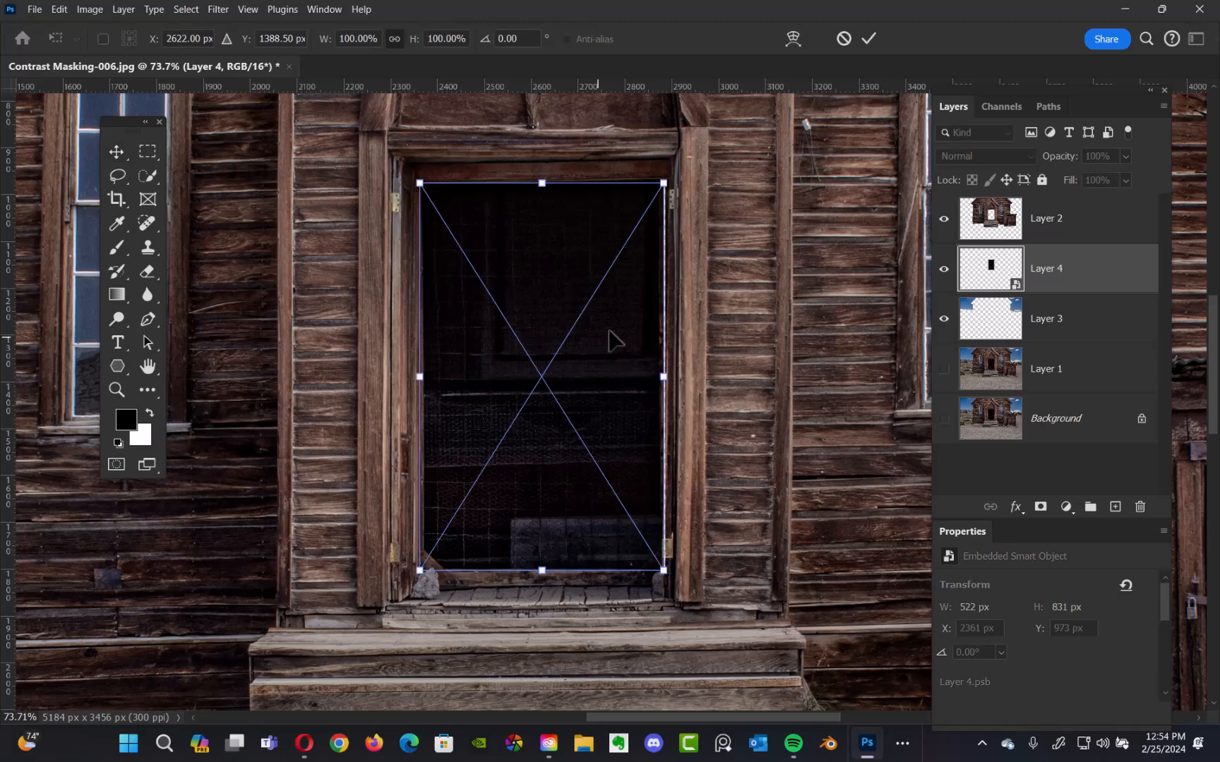
pyautogui.moveTo(660, 185); pyautogui.dragTo(686, 191)
pyautogui.moveTo(619, 252); pyautogui.dragTo(625, 253)
pyautogui.press('Return')
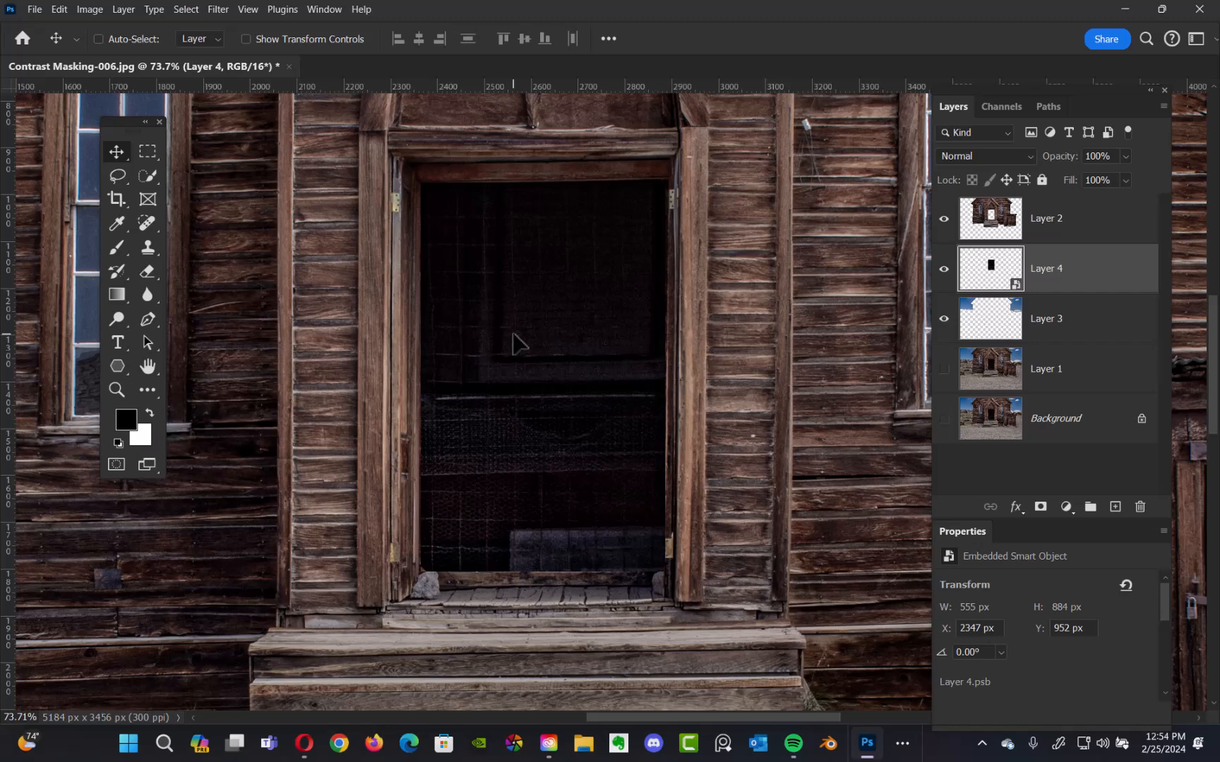
# Convert the church cut-out on Layer 2 to a smart object.
pyautogui.scroll(-4, 784, 353)
pyautogui.moveTo(759, 357); pyautogui.dragTo(724, 391)
pyautogui.click(1116, 226)
pyautogui.rightClick(1116, 223)
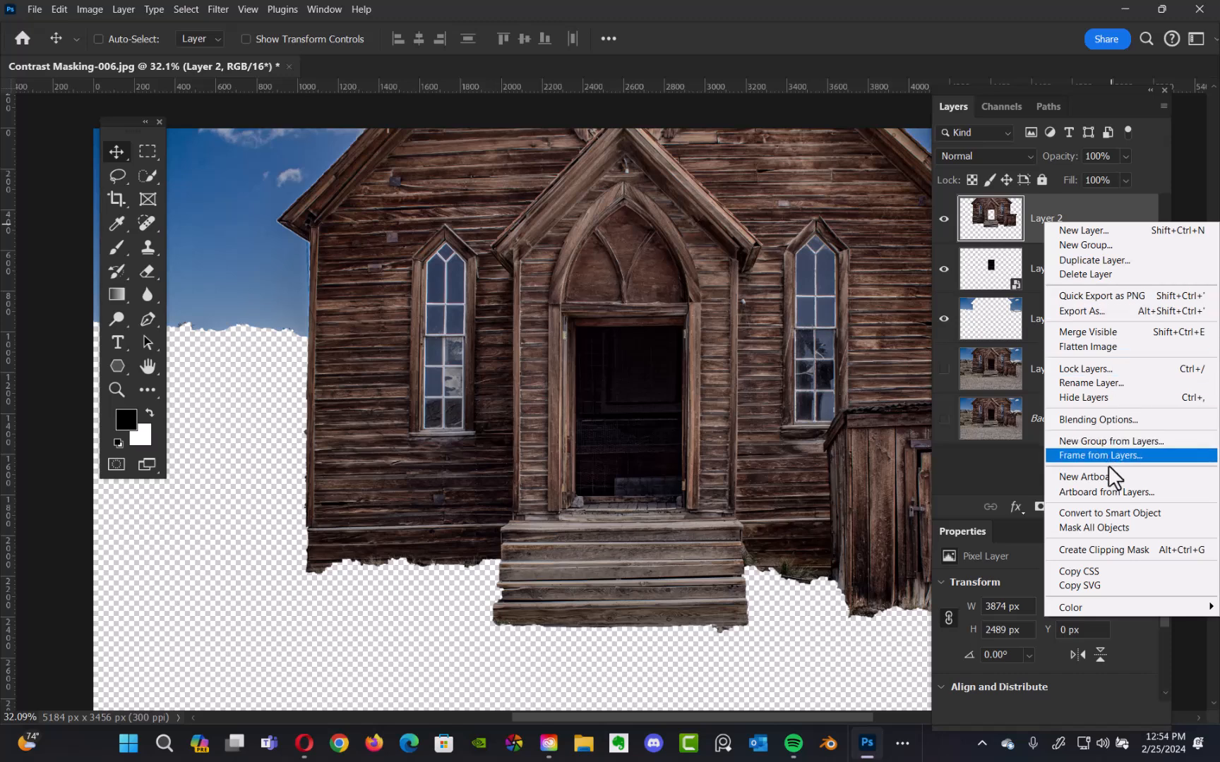
pyautogui.click(1123, 514)
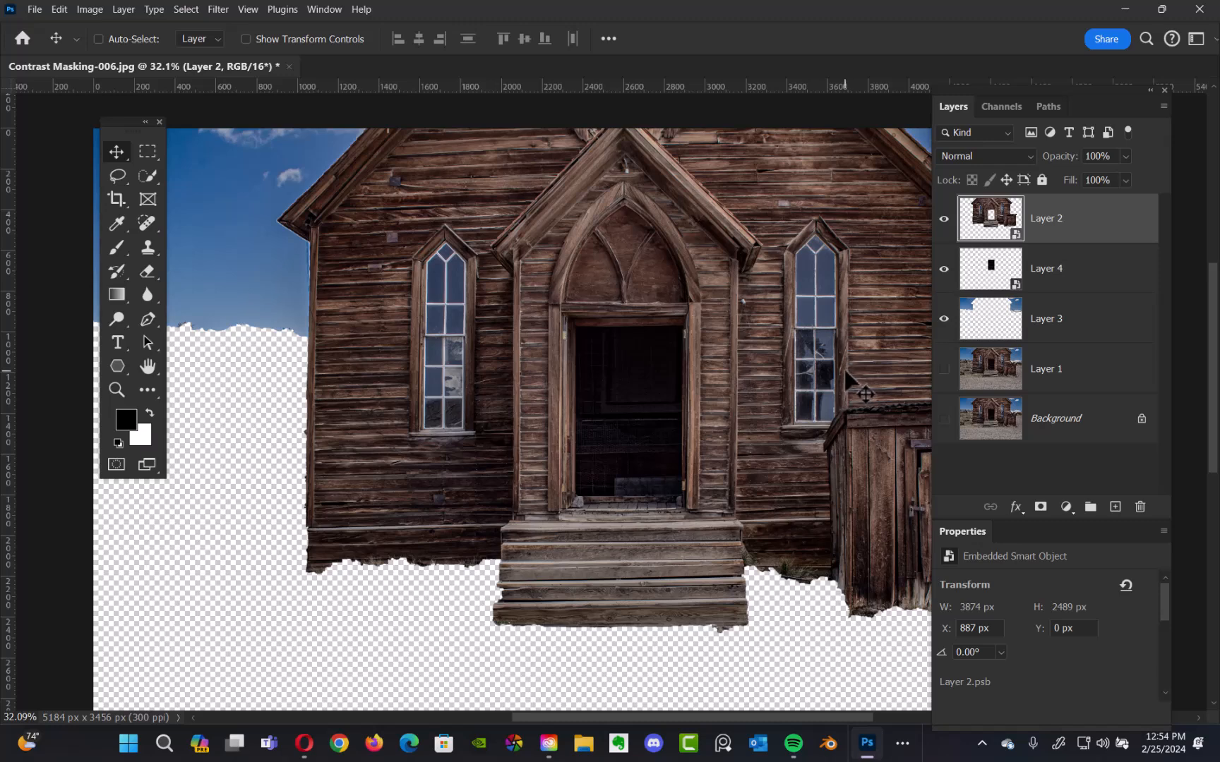
pyautogui.moveTo(713, 376); pyautogui.dragTo(604, 387)
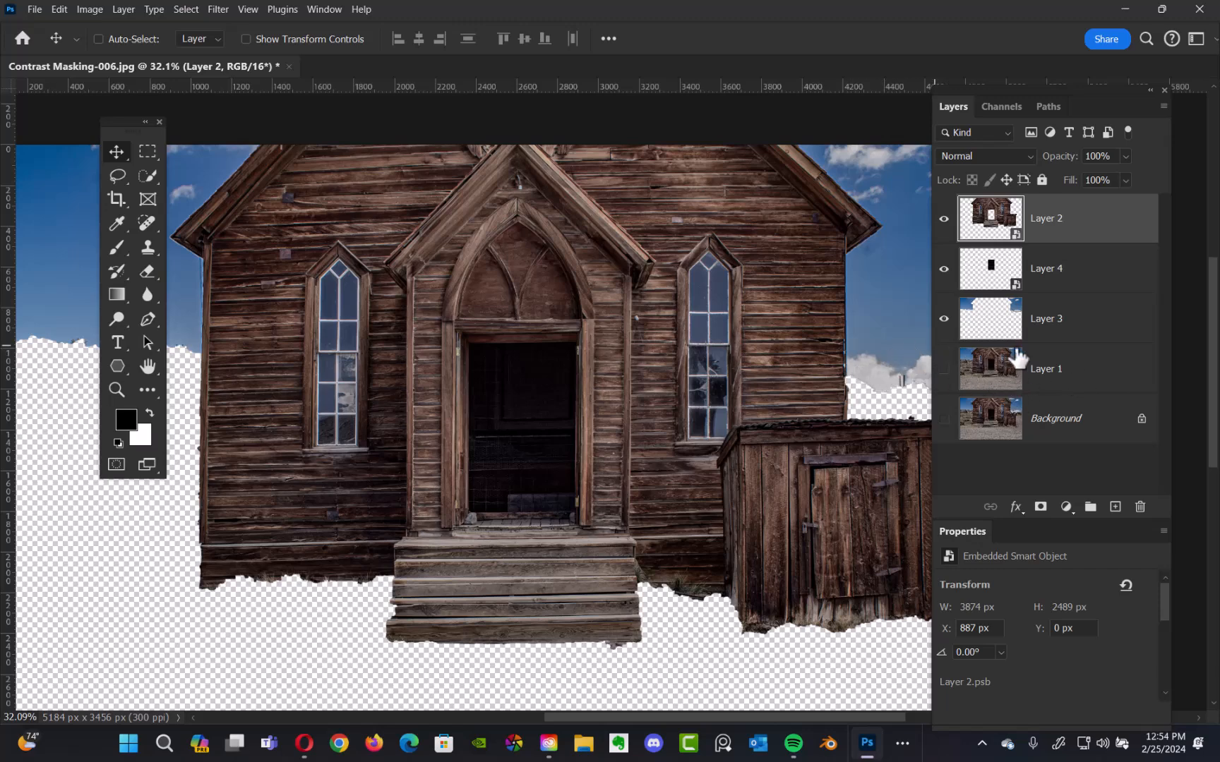
# Make the sky layer, Layer 3, the active layer.
pyautogui.click(1076, 319)
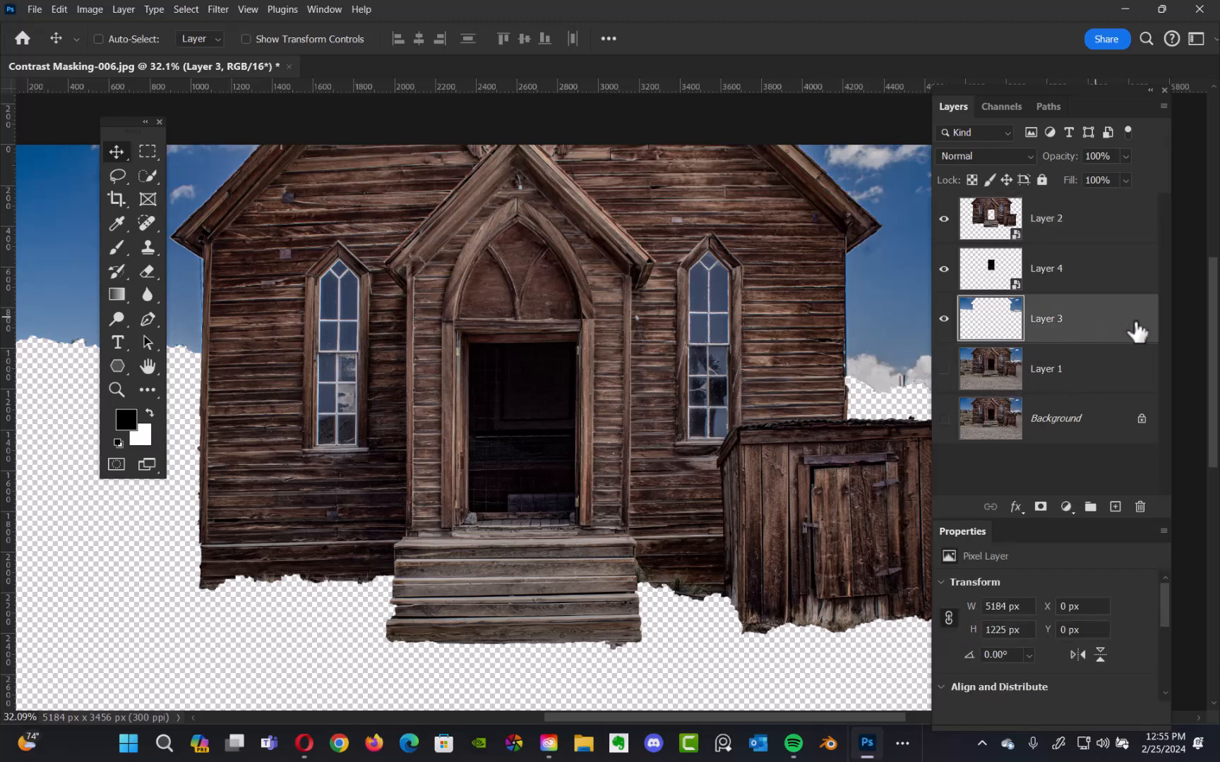
pyautogui.rightClick(1128, 322)
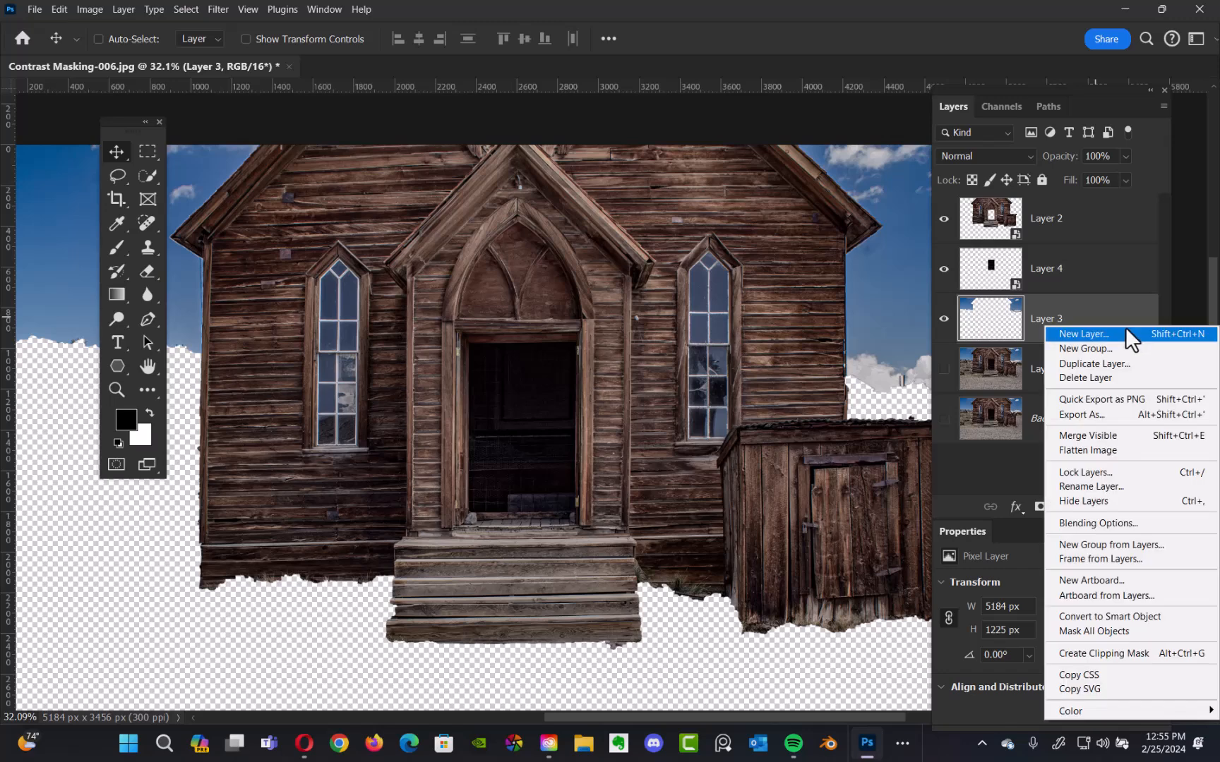
pyautogui.click(1096, 274)
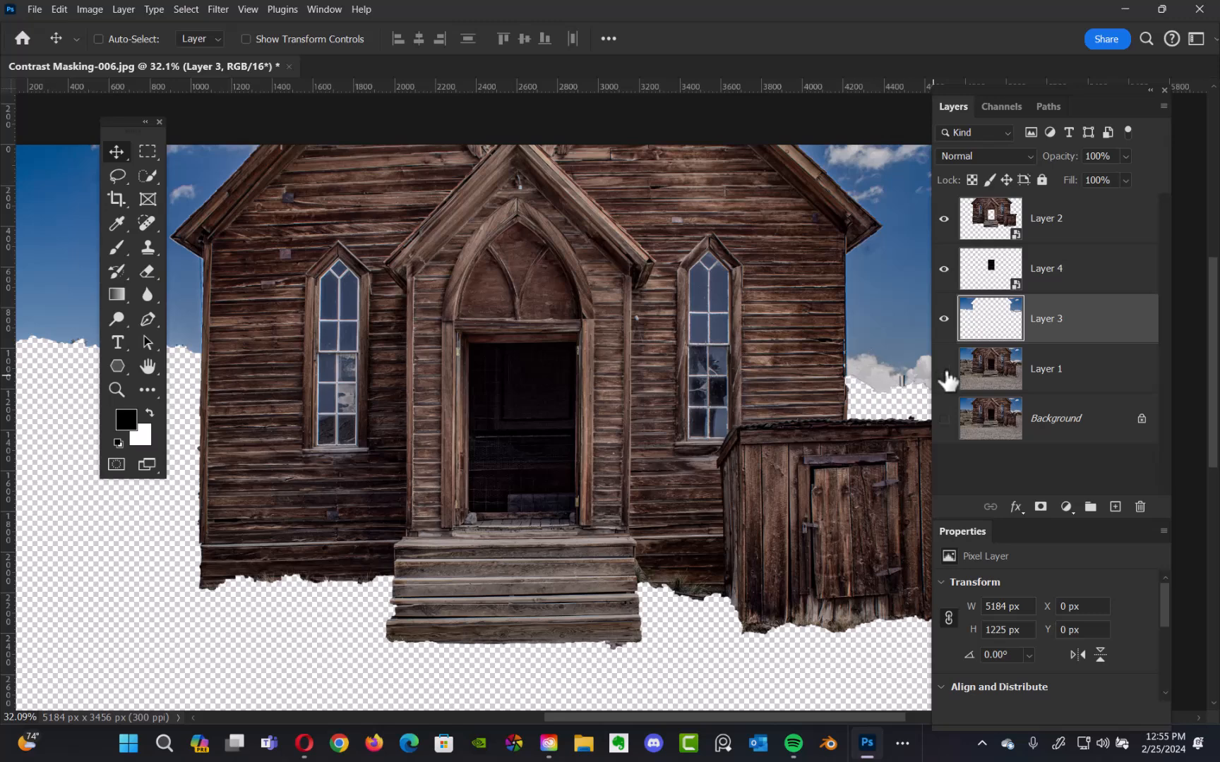
# Compare the separated cut-outs with and without Layer 1 beneath them, leaving Layer 1 hidden.
pyautogui.moveTo(764, 397); pyautogui.dragTo(736, 410)
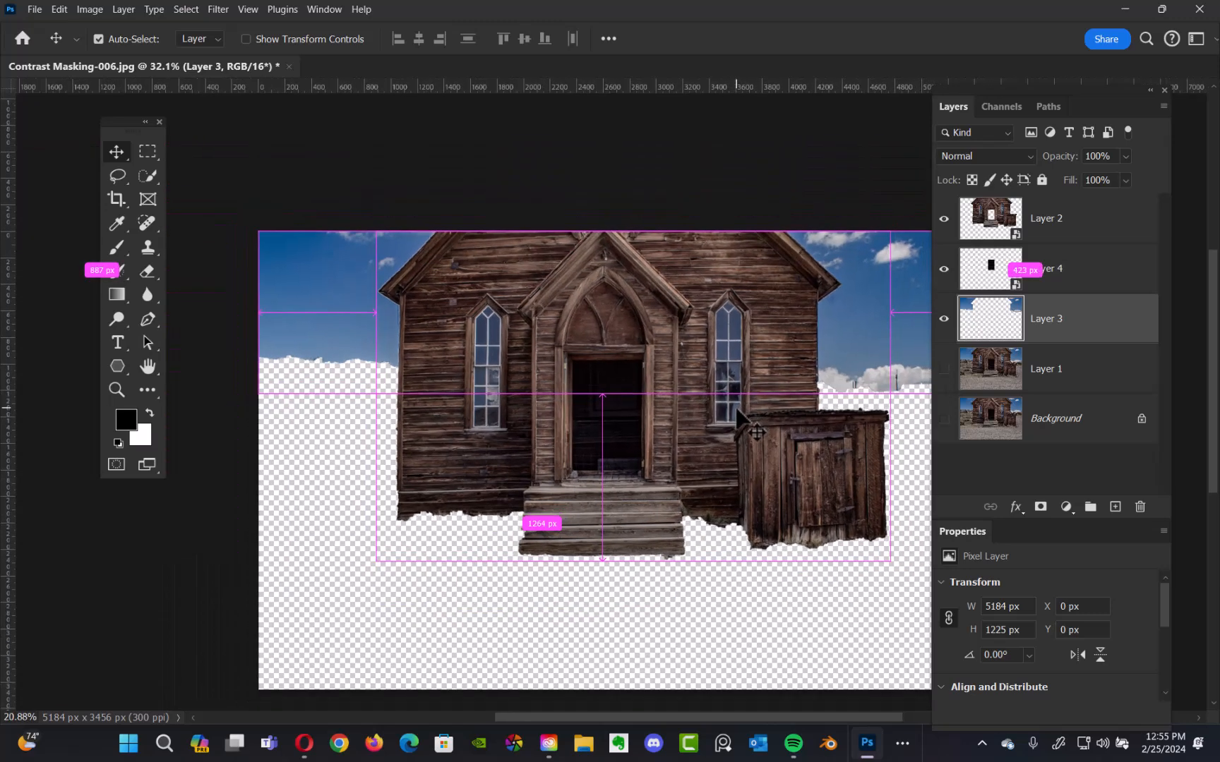
pyautogui.click(944, 369)
pyautogui.click(944, 368)
pyautogui.click(945, 369)
pyautogui.click(946, 368)
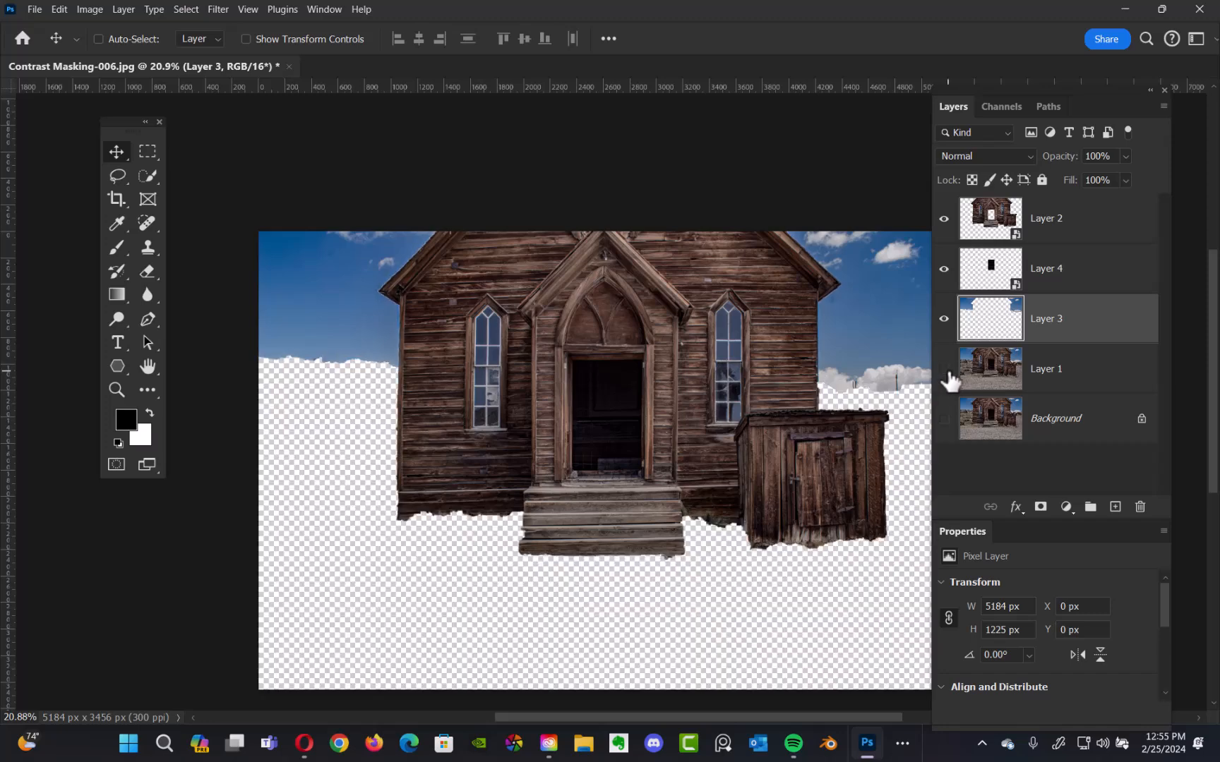
pyautogui.click(946, 370)
pyautogui.click(946, 370)
pyautogui.click(946, 370)
pyautogui.click(946, 370)
pyautogui.click(946, 370)
pyautogui.click(945, 370)
pyautogui.click(945, 370)
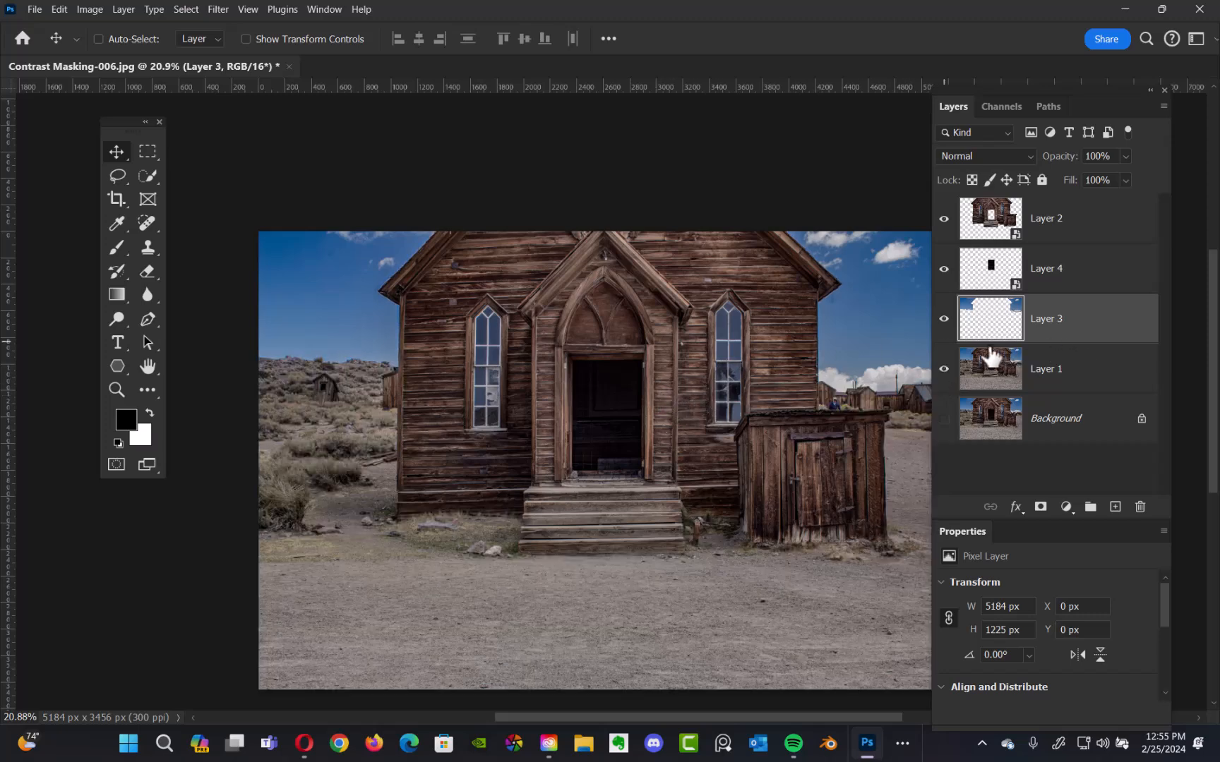
pyautogui.click(945, 370)
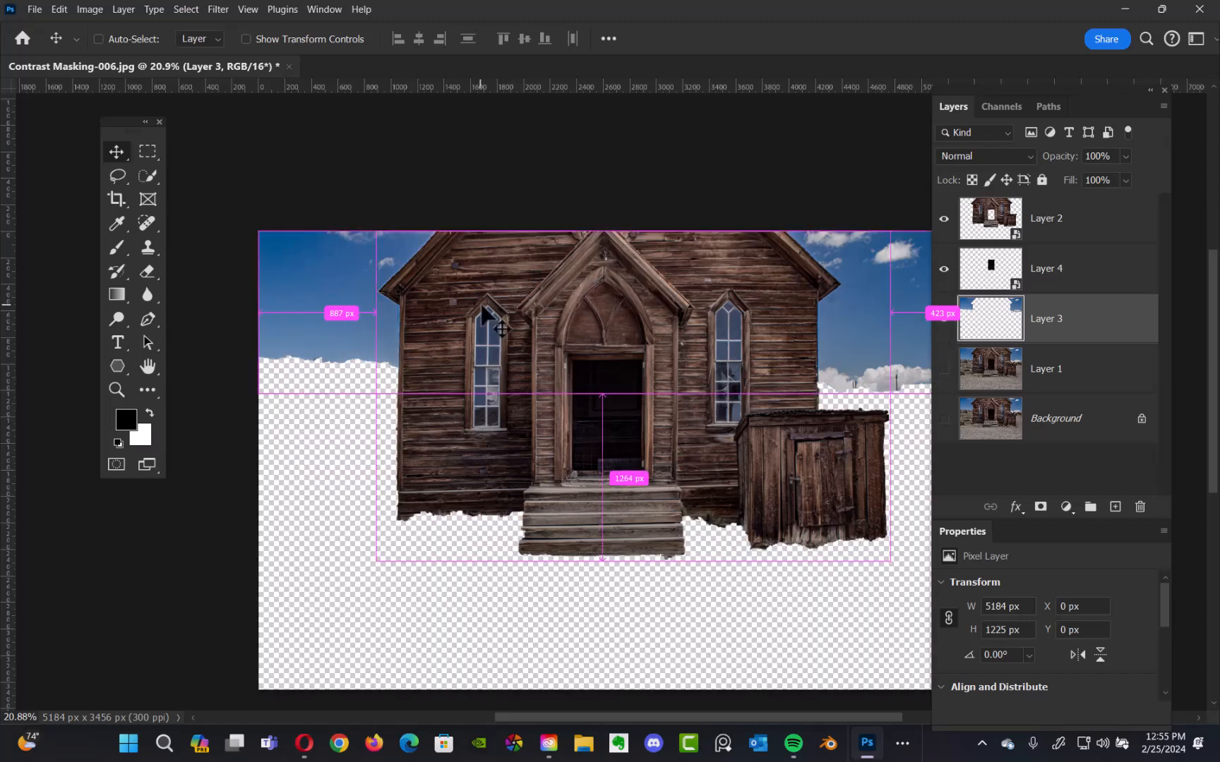
# Inspect the edge between the church roof and sky by toggling Layer 3, leaving Layer 3 visible.
pyautogui.scroll(3, 510, 267)
pyautogui.scroll(2, 510, 267)
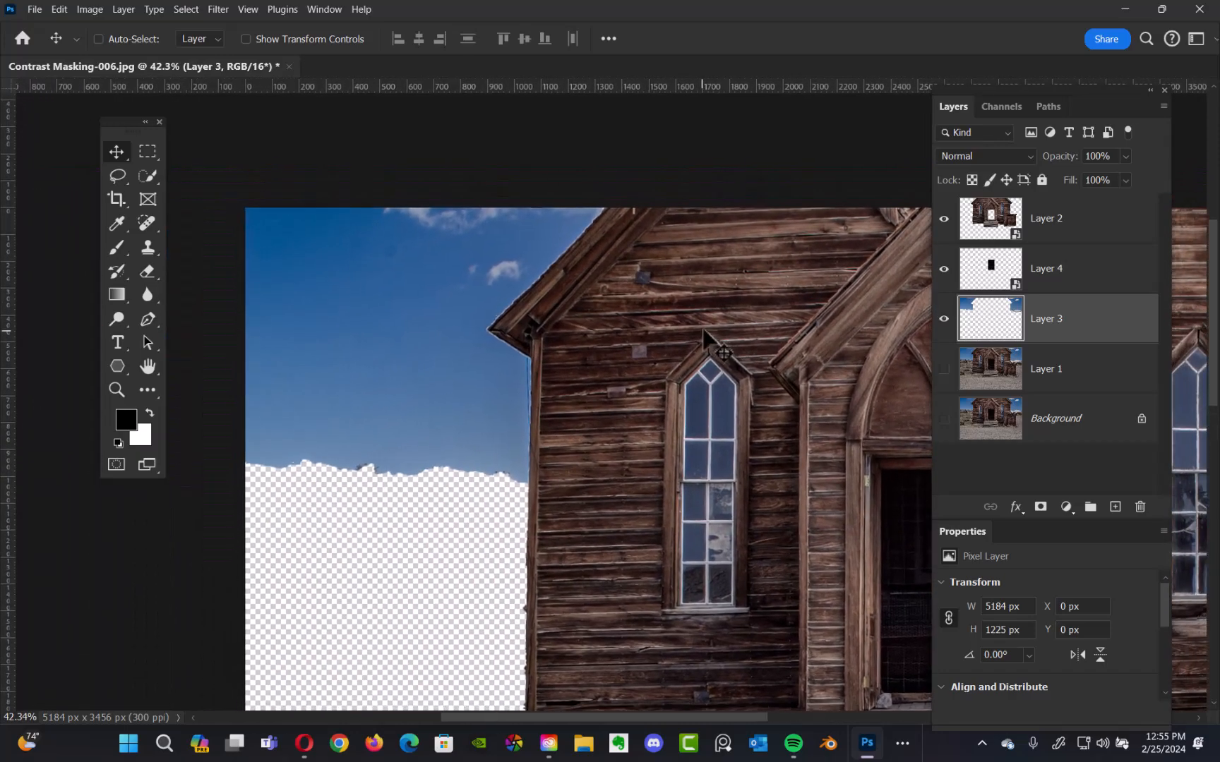
pyautogui.scroll(4, 551, 315)
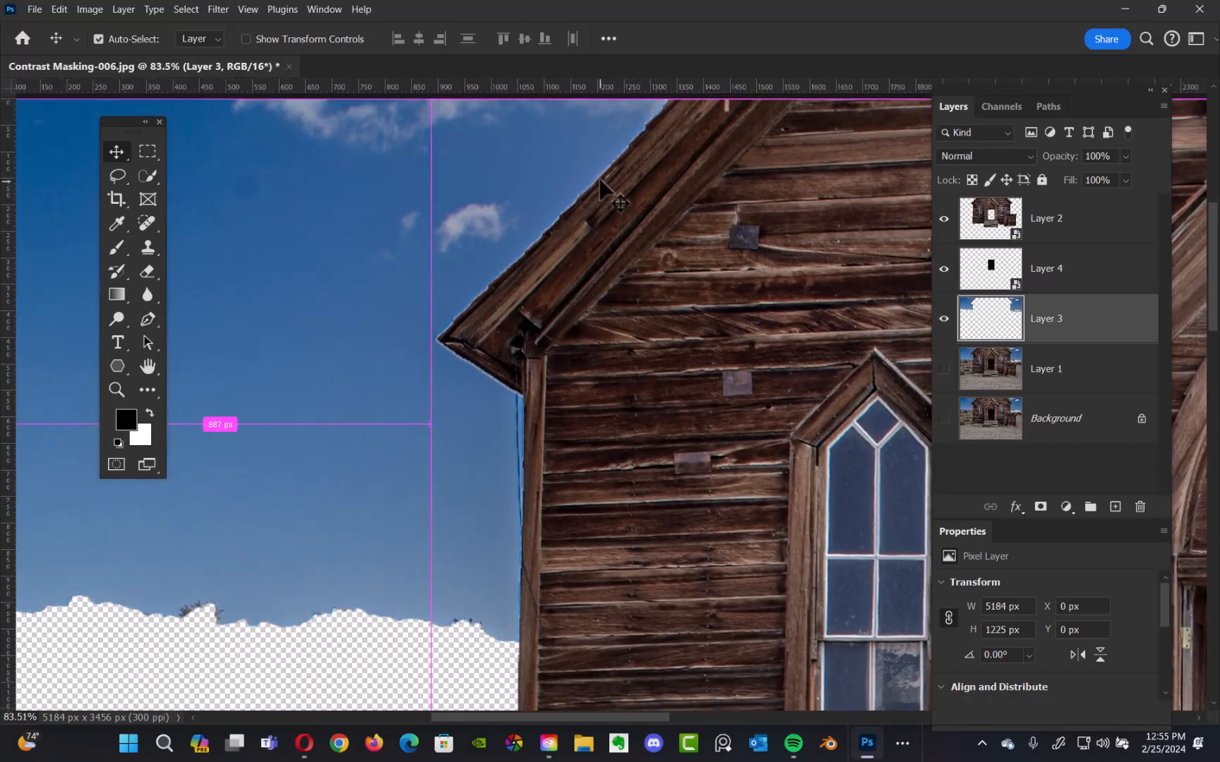
pyautogui.click(945, 320)
pyautogui.click(944, 320)
pyautogui.click(944, 319)
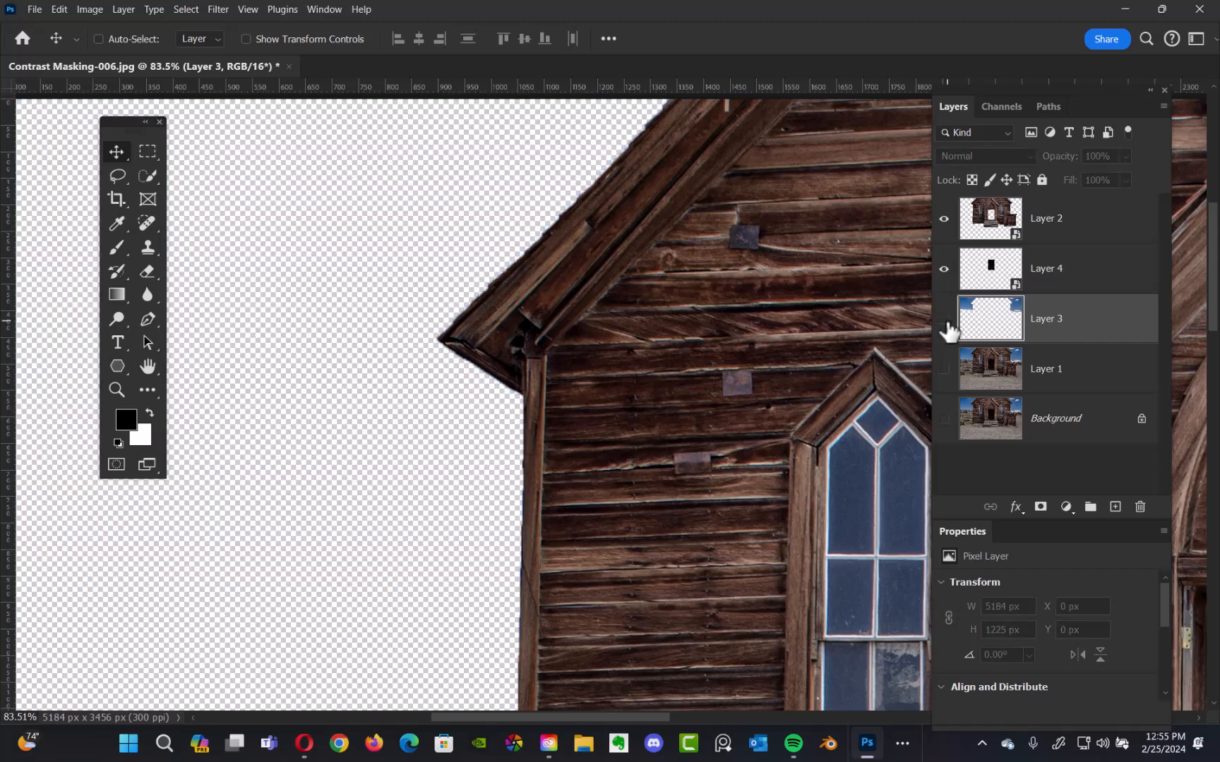
pyautogui.click(945, 320)
pyautogui.click(944, 320)
pyautogui.click(945, 320)
pyautogui.click(945, 320)
pyautogui.moveTo(708, 343); pyautogui.dragTo(673, 371)
pyautogui.keyDown('ctrl'); pyautogui.click(682, 368); pyautogui.keyUp('ctrl')
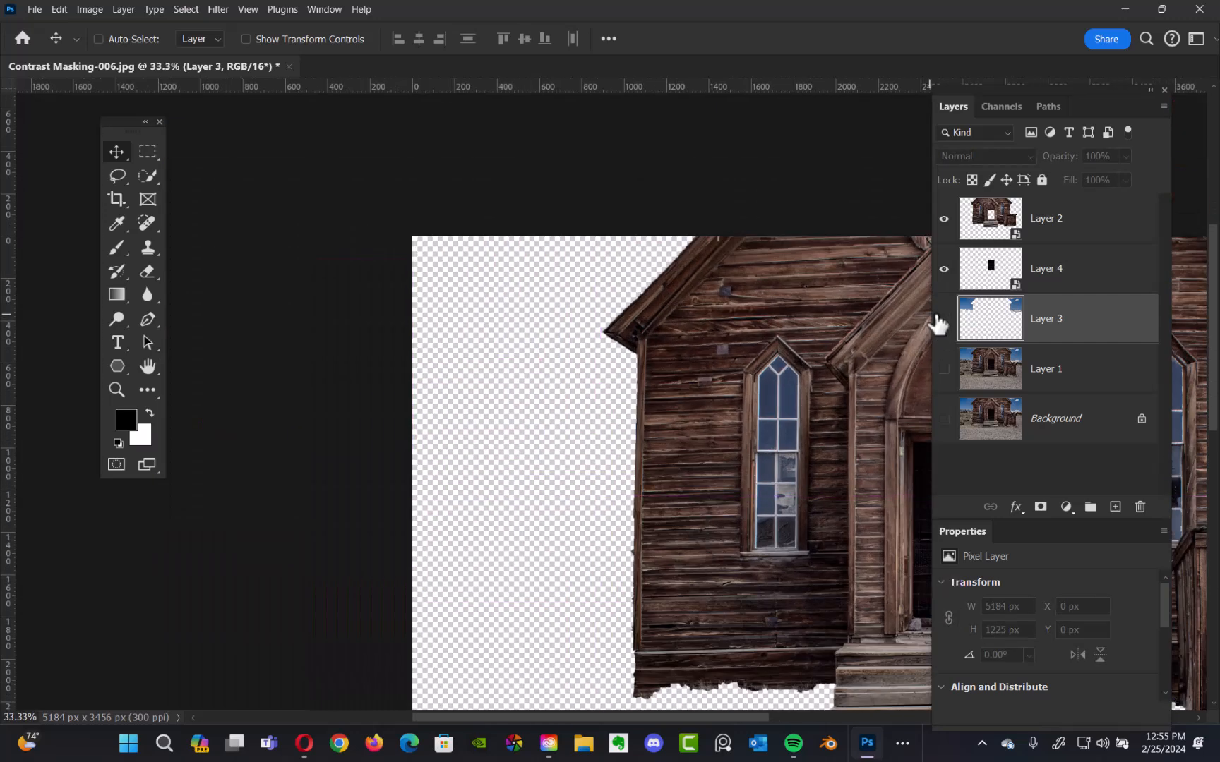
pyautogui.click(943, 319)
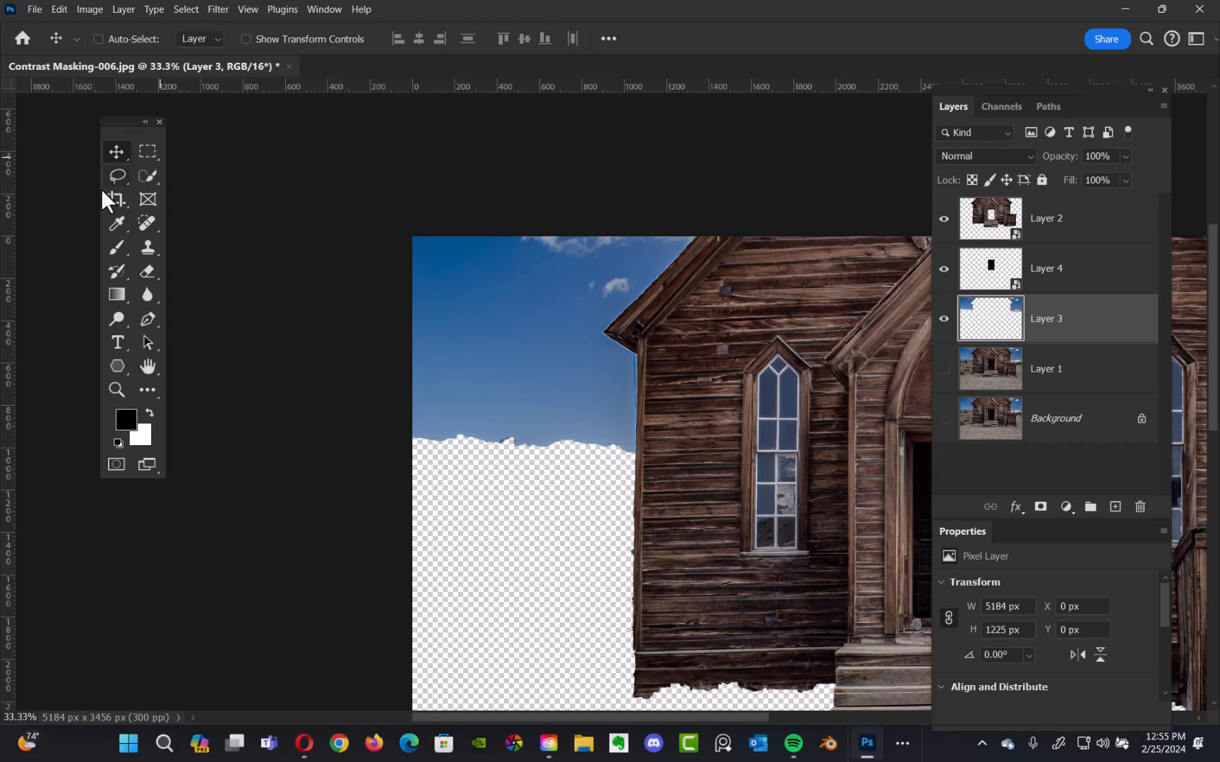
# Select the sky piece left of the church on Layer 3 with a rectangular marquee, enlarge it to about 104.3%, and deselect.
pyautogui.click(118, 176)
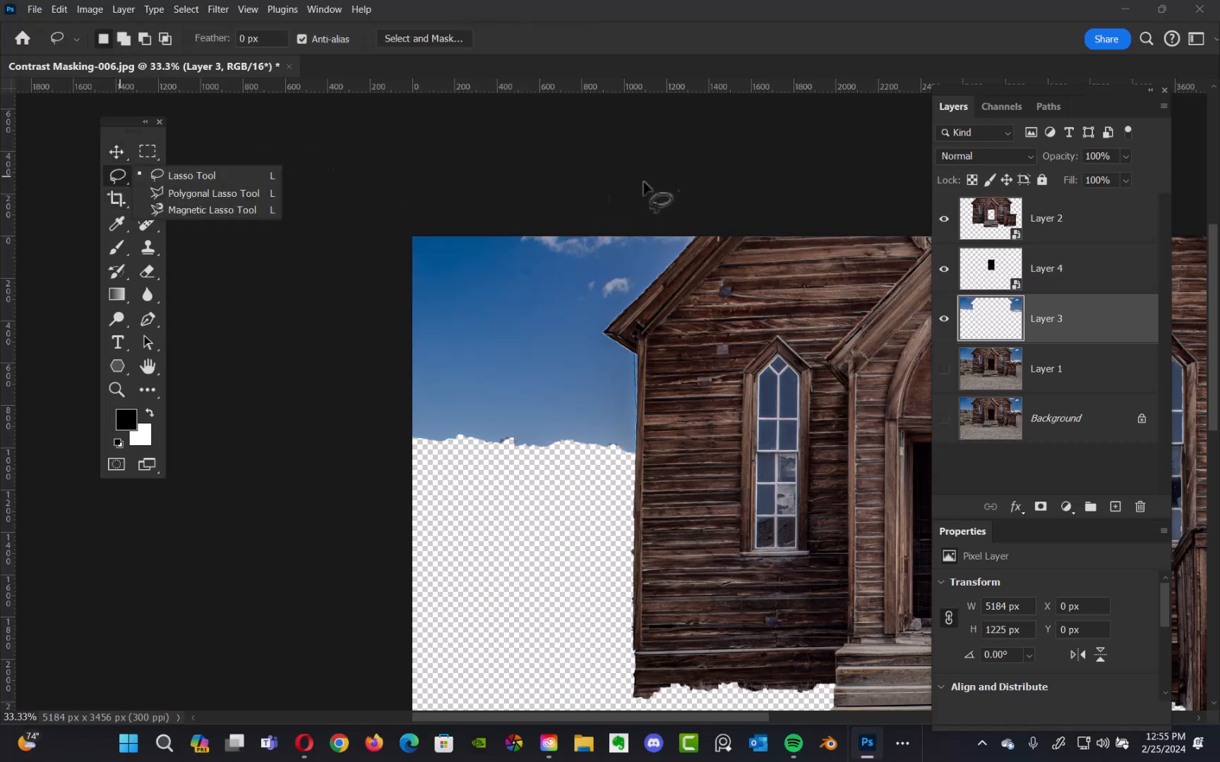
pyautogui.click(147, 151)
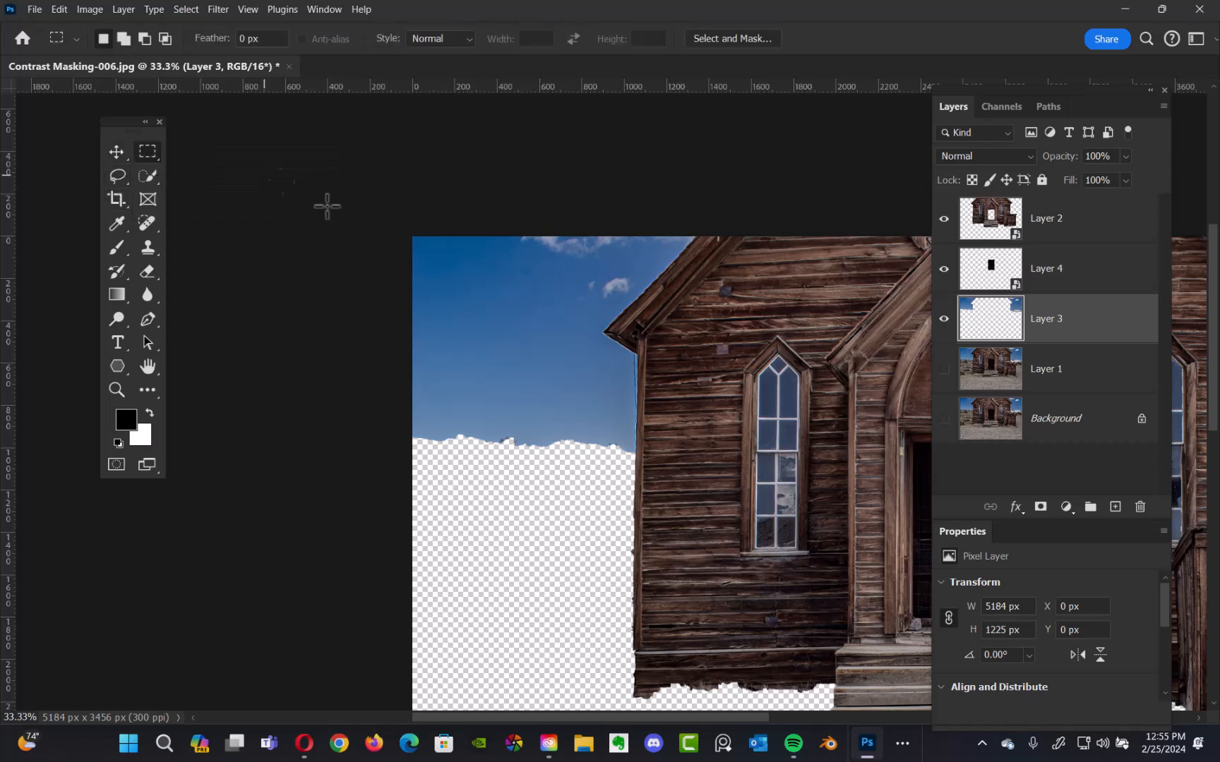
pyautogui.moveTo(413, 237); pyautogui.dragTo(812, 542)
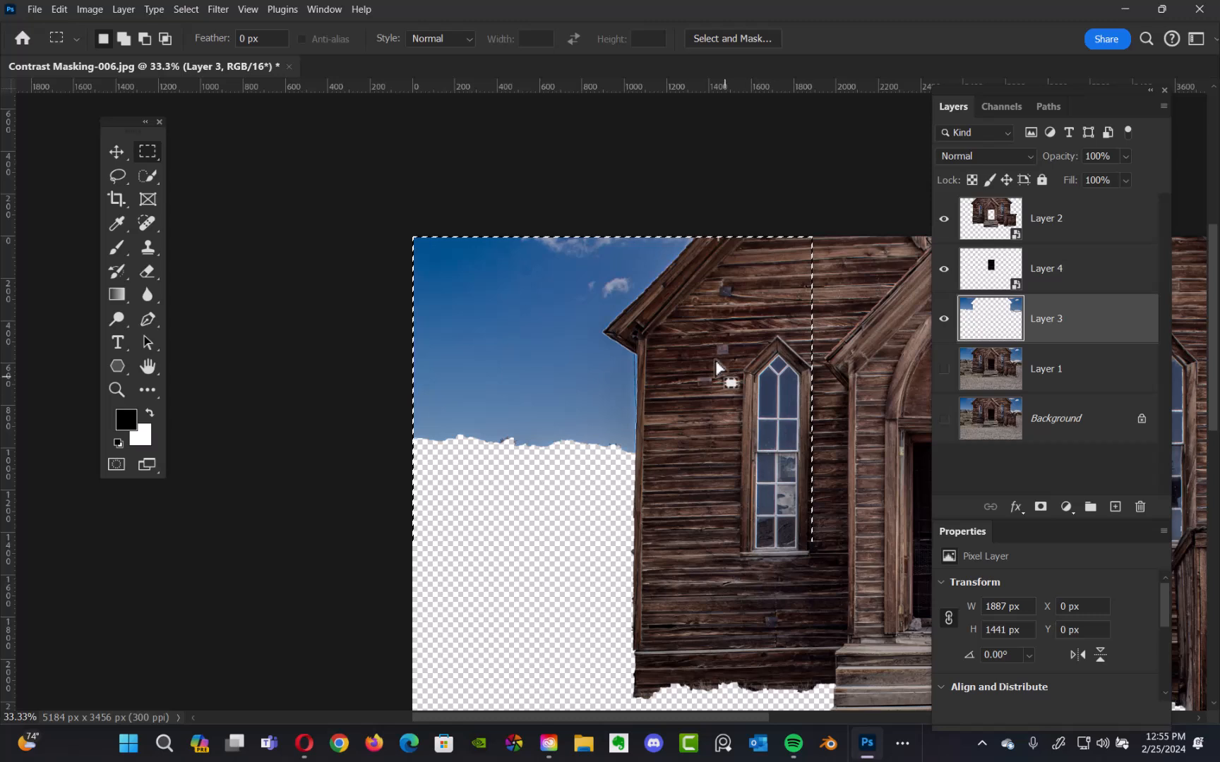
pyautogui.hotkey('ctrl', 't')
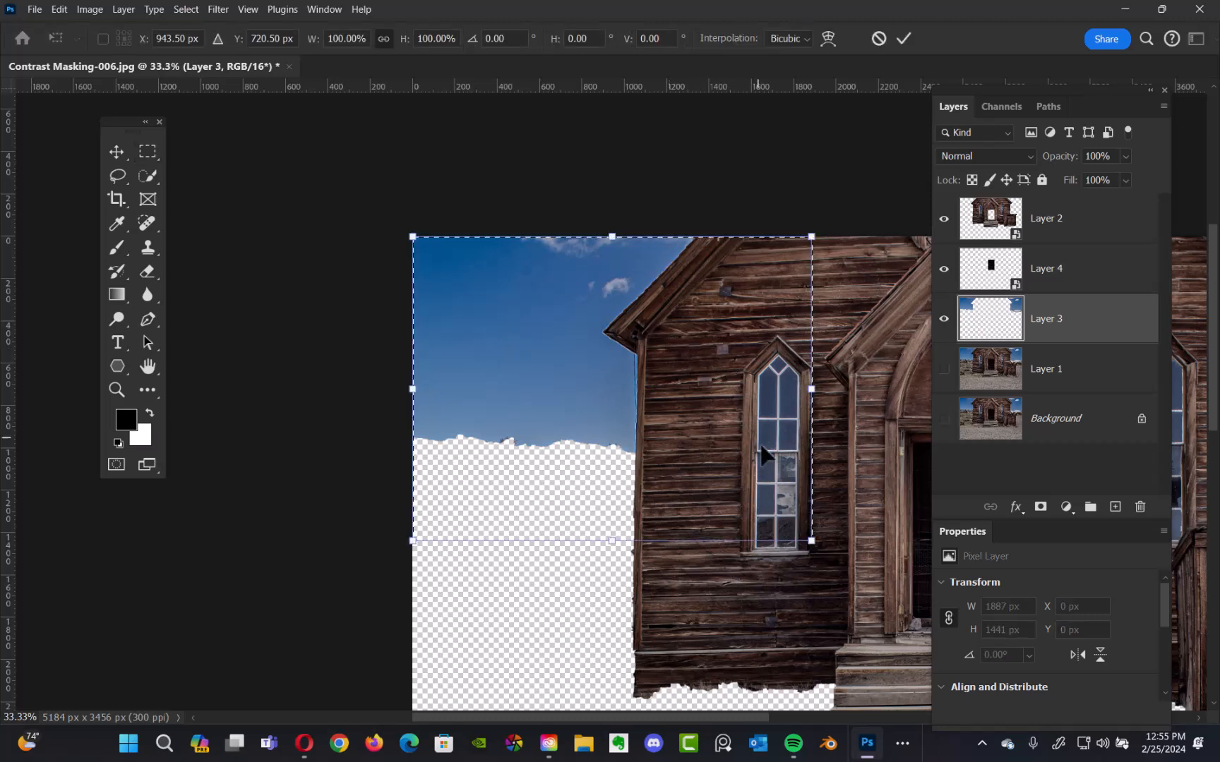
pyautogui.moveTo(812, 542); pyautogui.dragTo(819, 547)
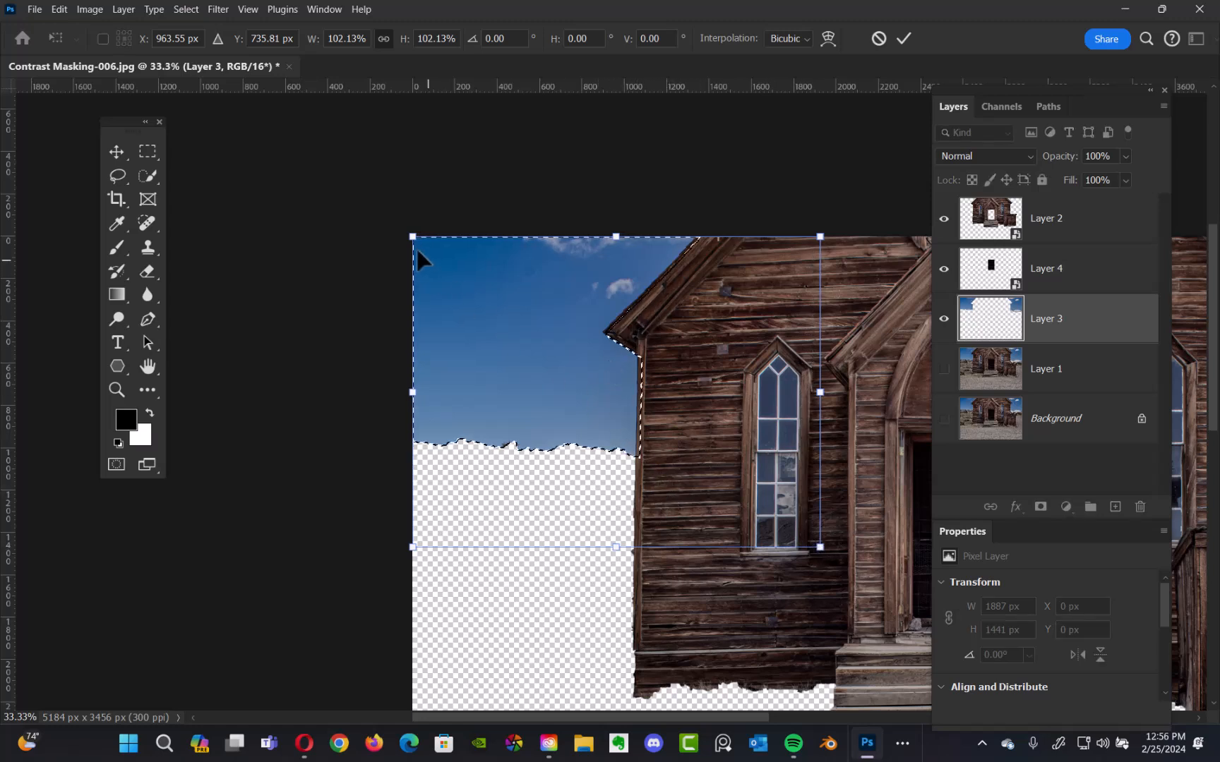
pyautogui.moveTo(411, 234); pyautogui.dragTo(407, 226)
pyautogui.moveTo(498, 324); pyautogui.dragTo(509, 325)
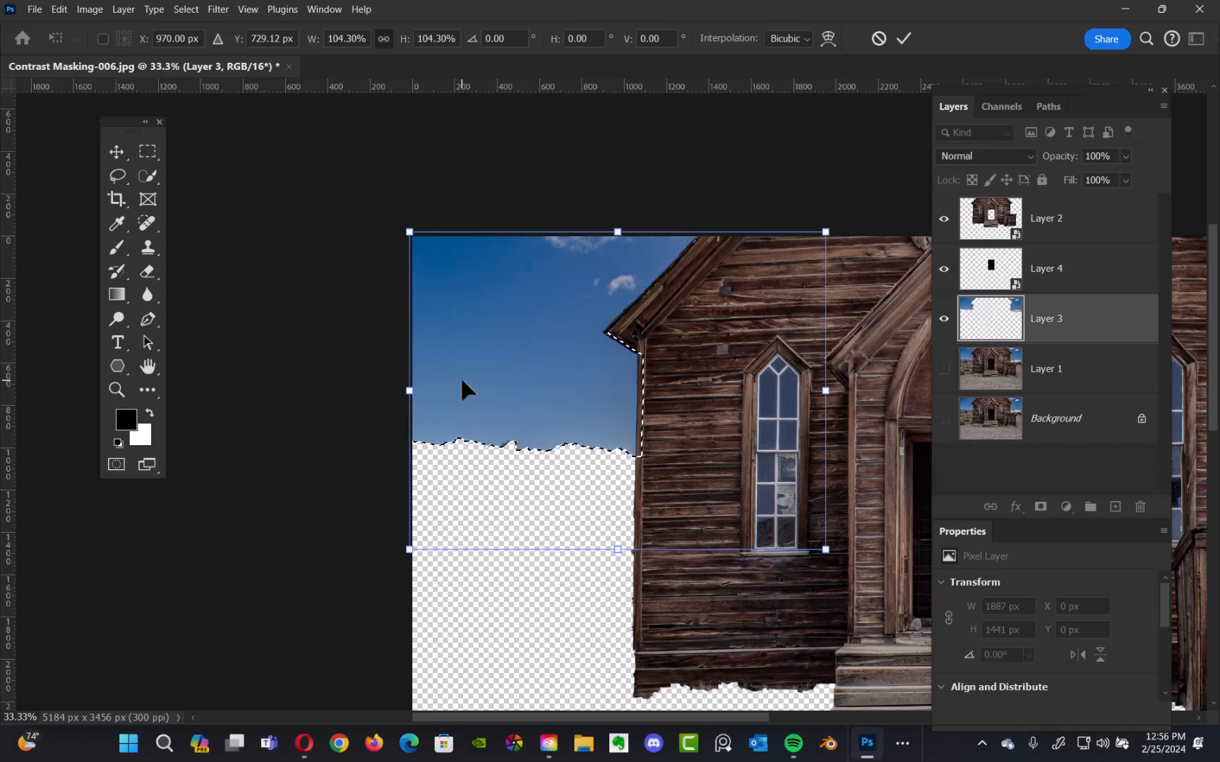
pyautogui.press('Return')
pyautogui.hotkey('ctrl', 'd')
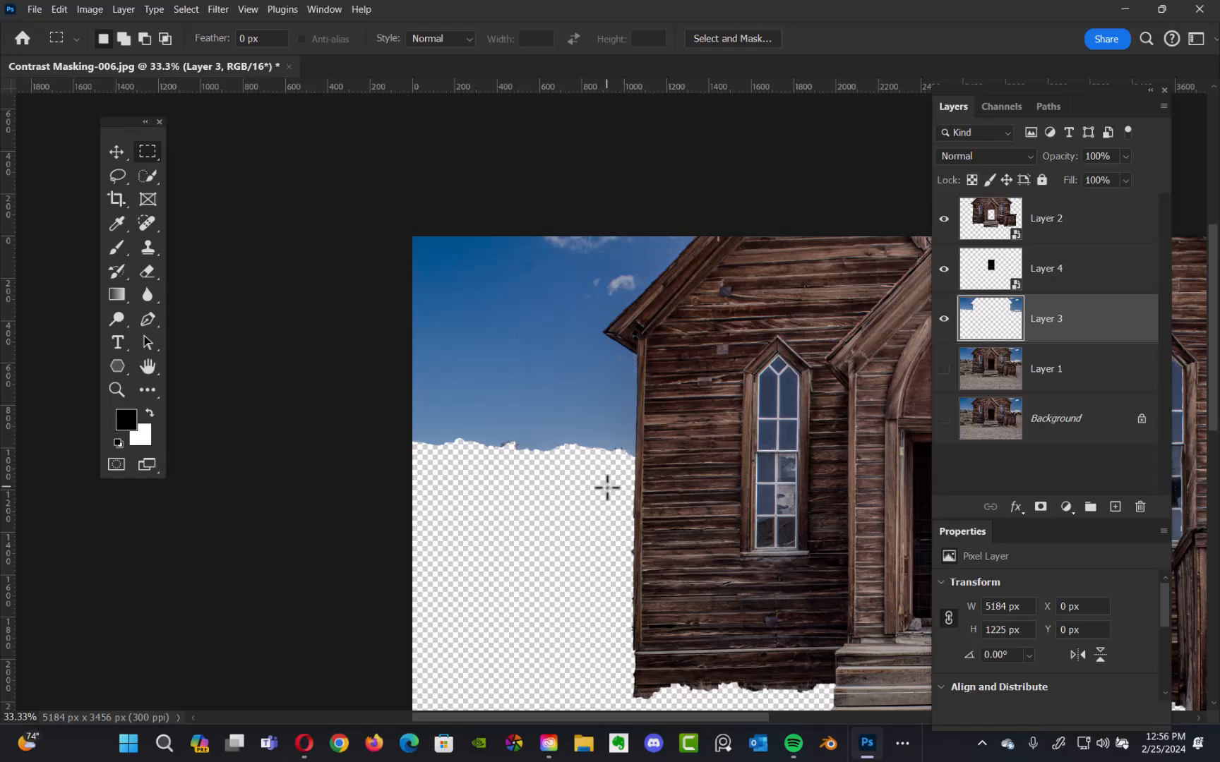
# Select the sky piece right of the church on Layer 3, scale it to about 103.9% so it extends behind the church, and deselect.
pyautogui.hscroll(10, 607, 485)
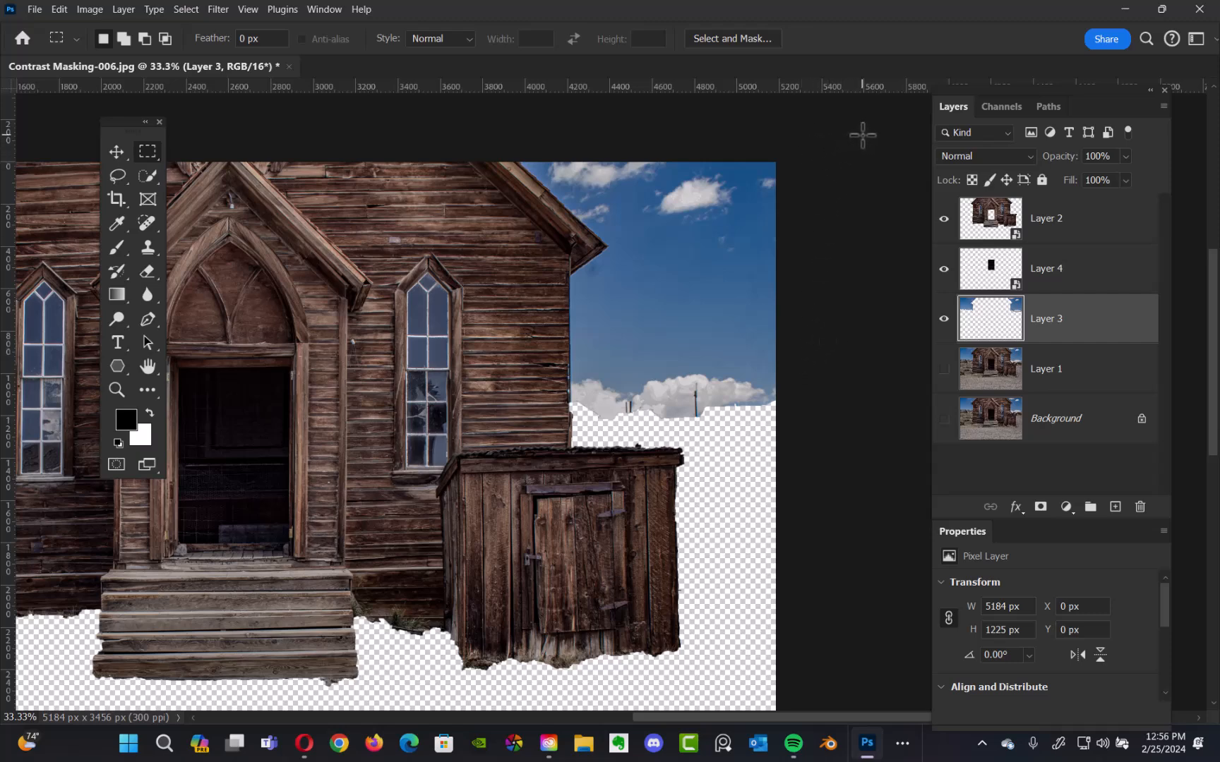
pyautogui.moveTo(862, 131); pyautogui.dragTo(347, 485)
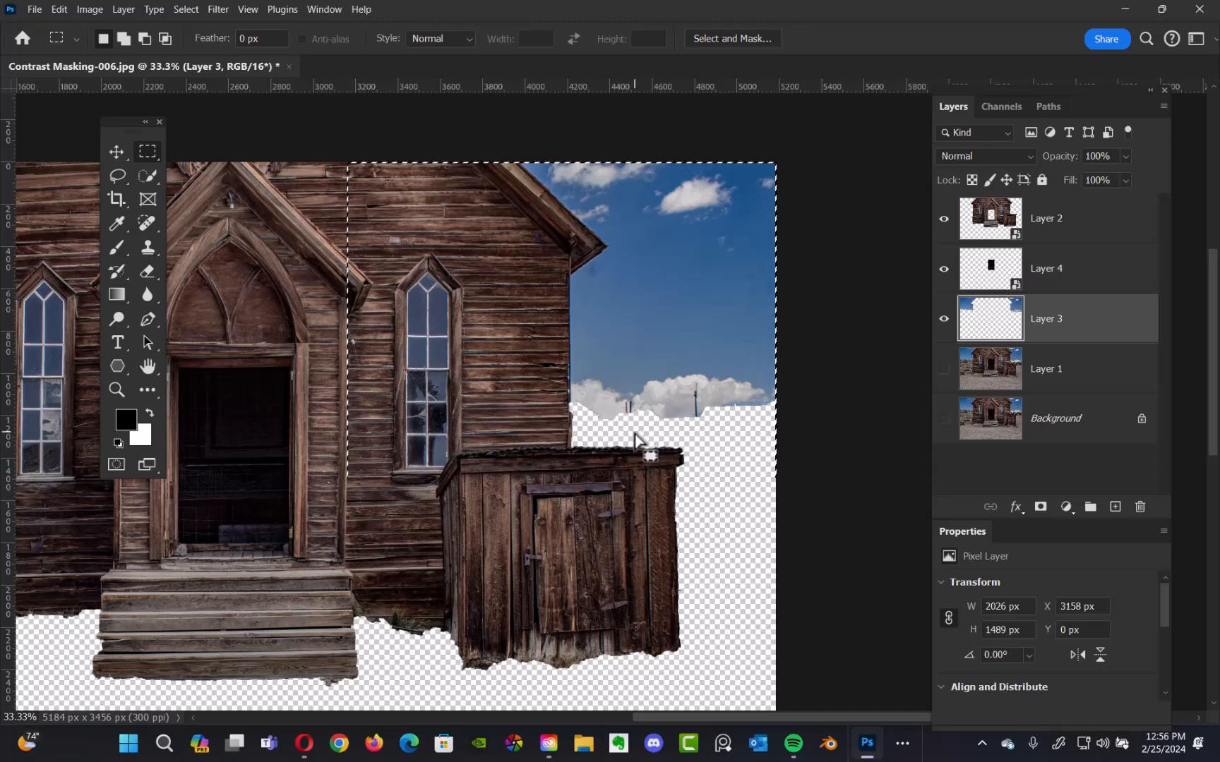
pyautogui.hotkey('ctrl', 't')
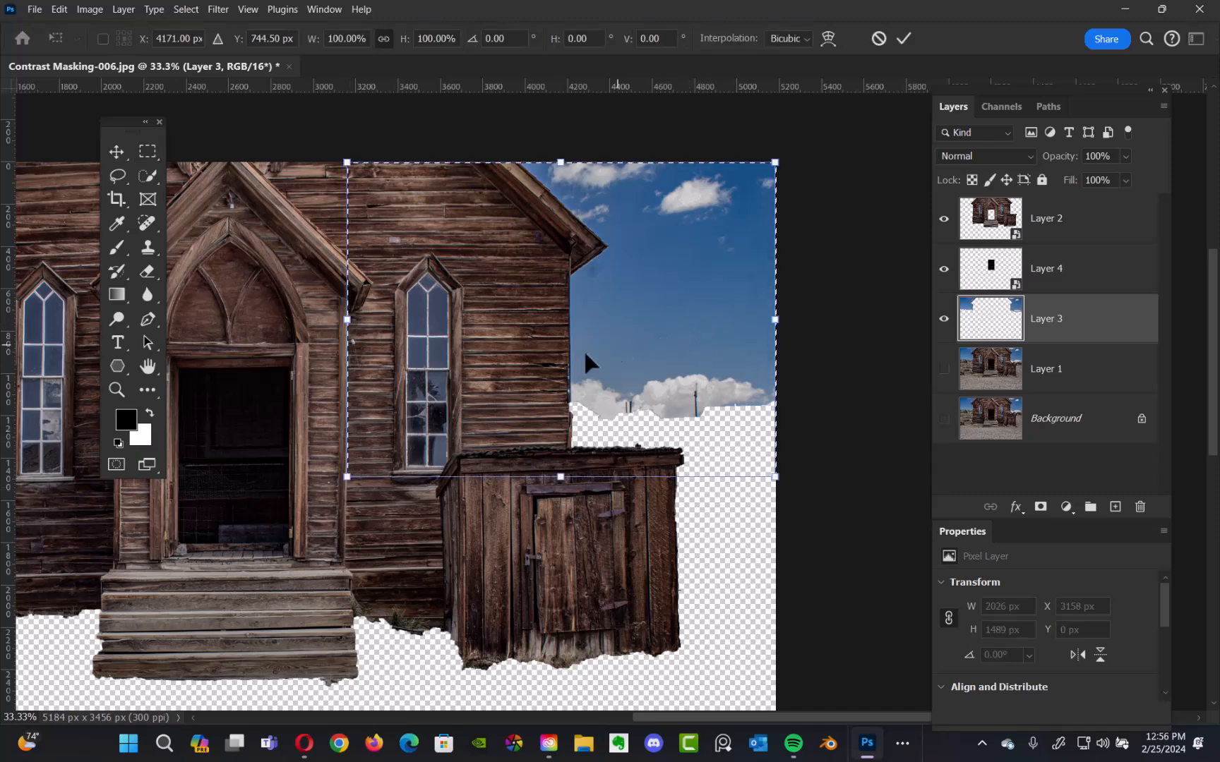
pyautogui.moveTo(346, 477); pyautogui.dragTo(330, 488)
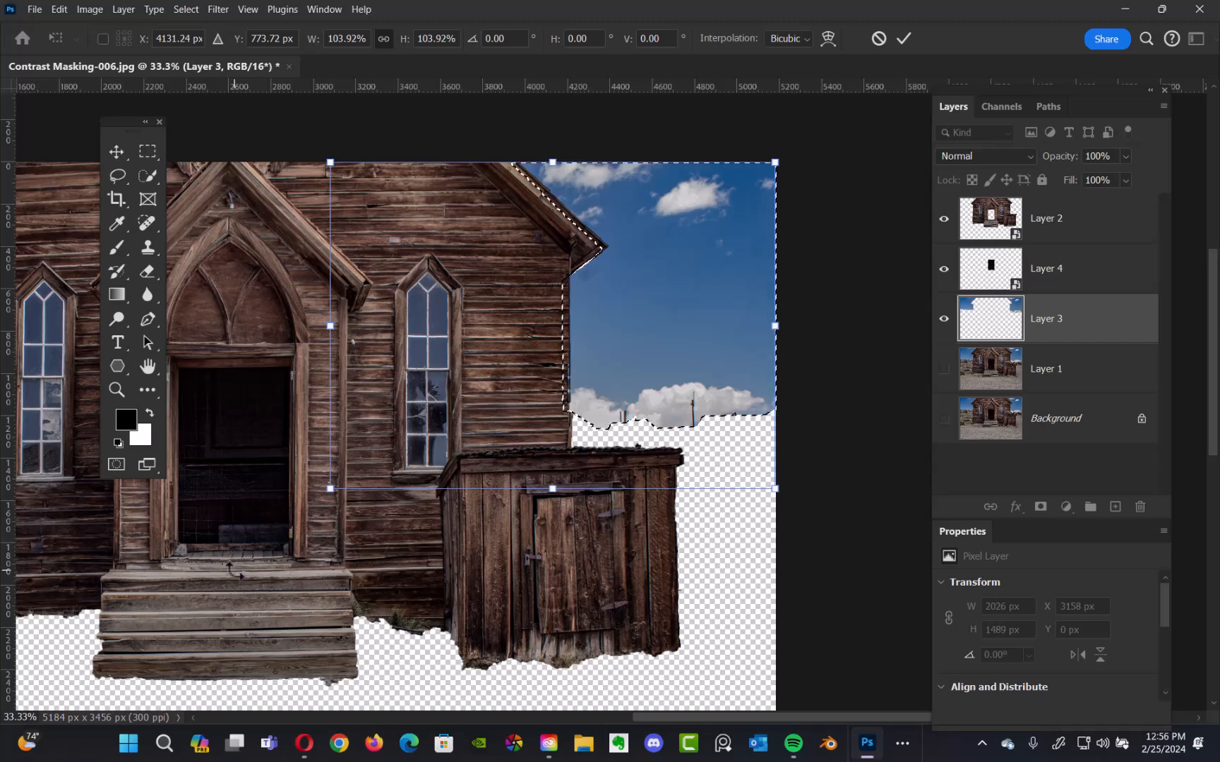
pyautogui.press('Return')
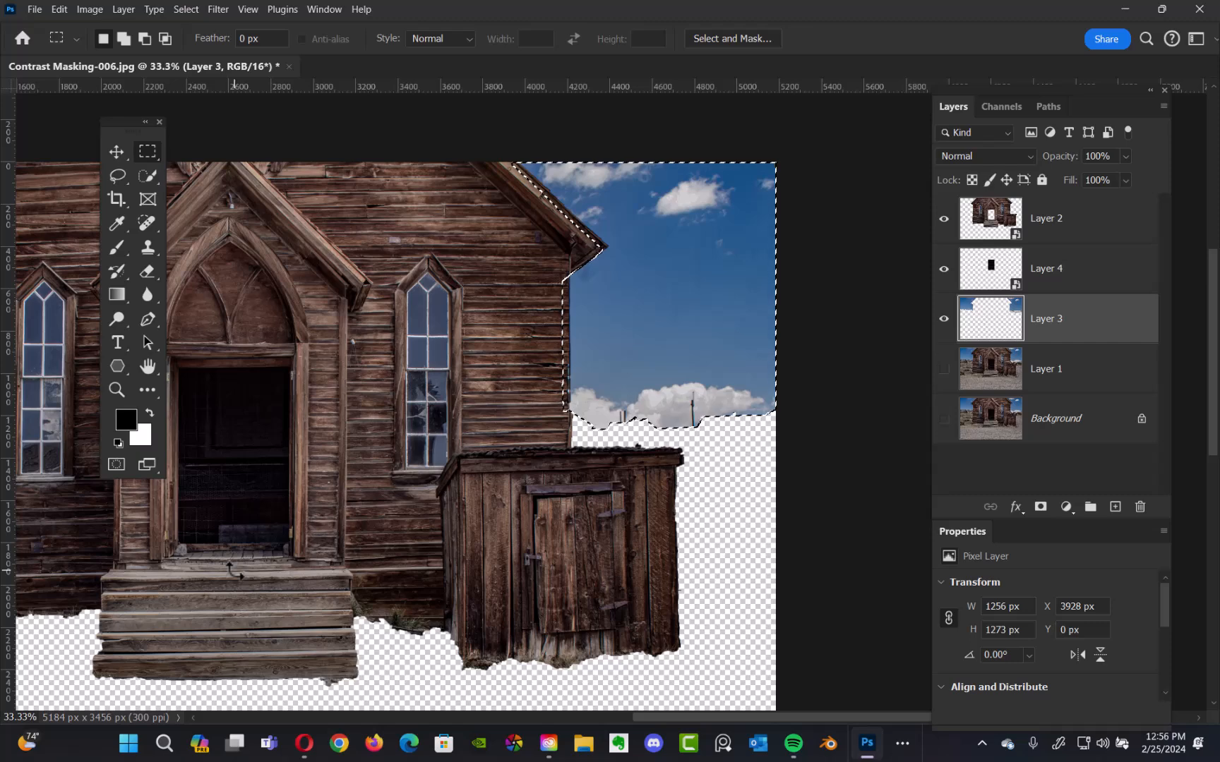
pyautogui.hotkey('ctrl', 'd')
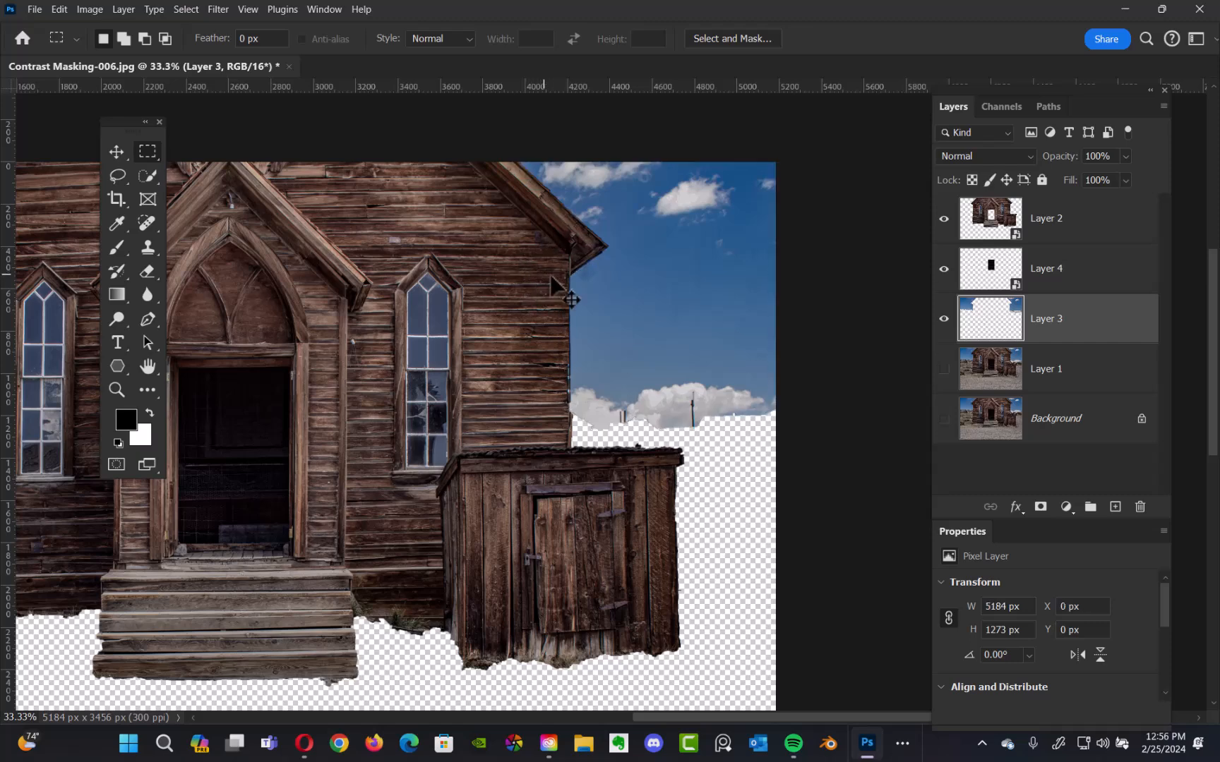
# Show only Layer 1 and duplicate it.
pyautogui.click(1008, 387)
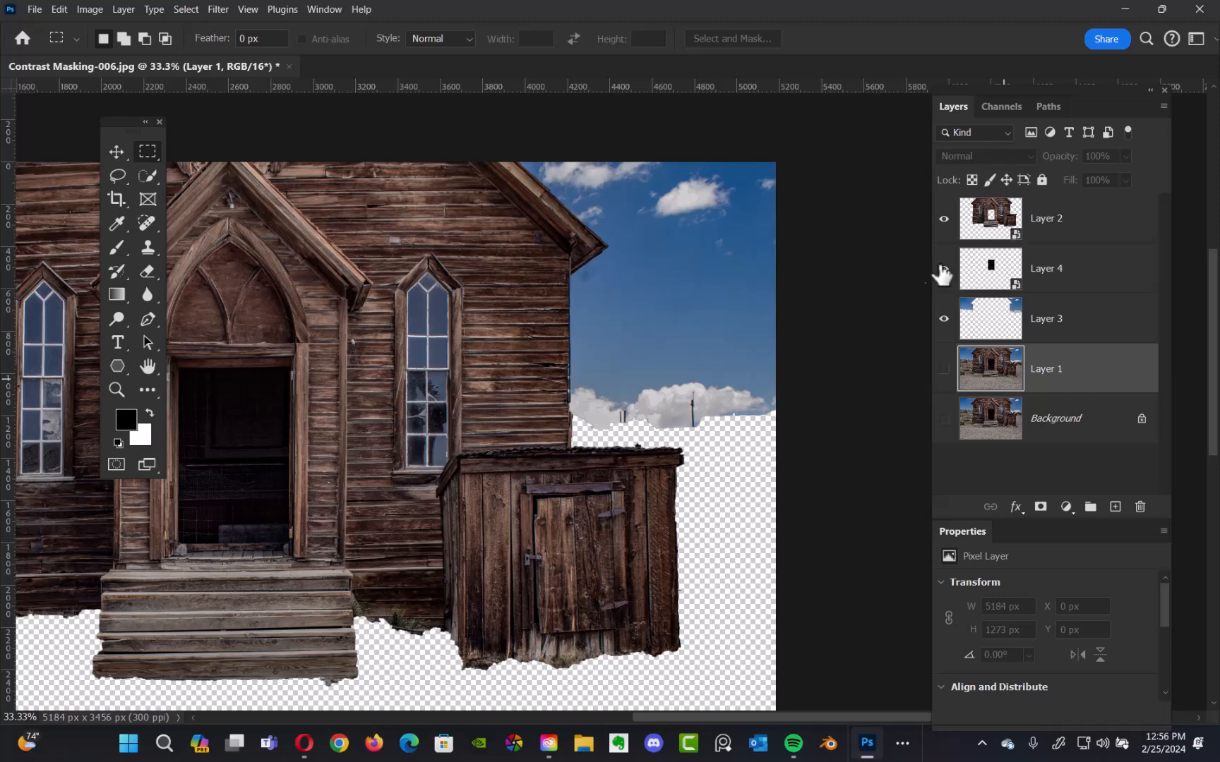
pyautogui.keyDown('alt'); pyautogui.click(943, 368); pyautogui.keyUp('alt')
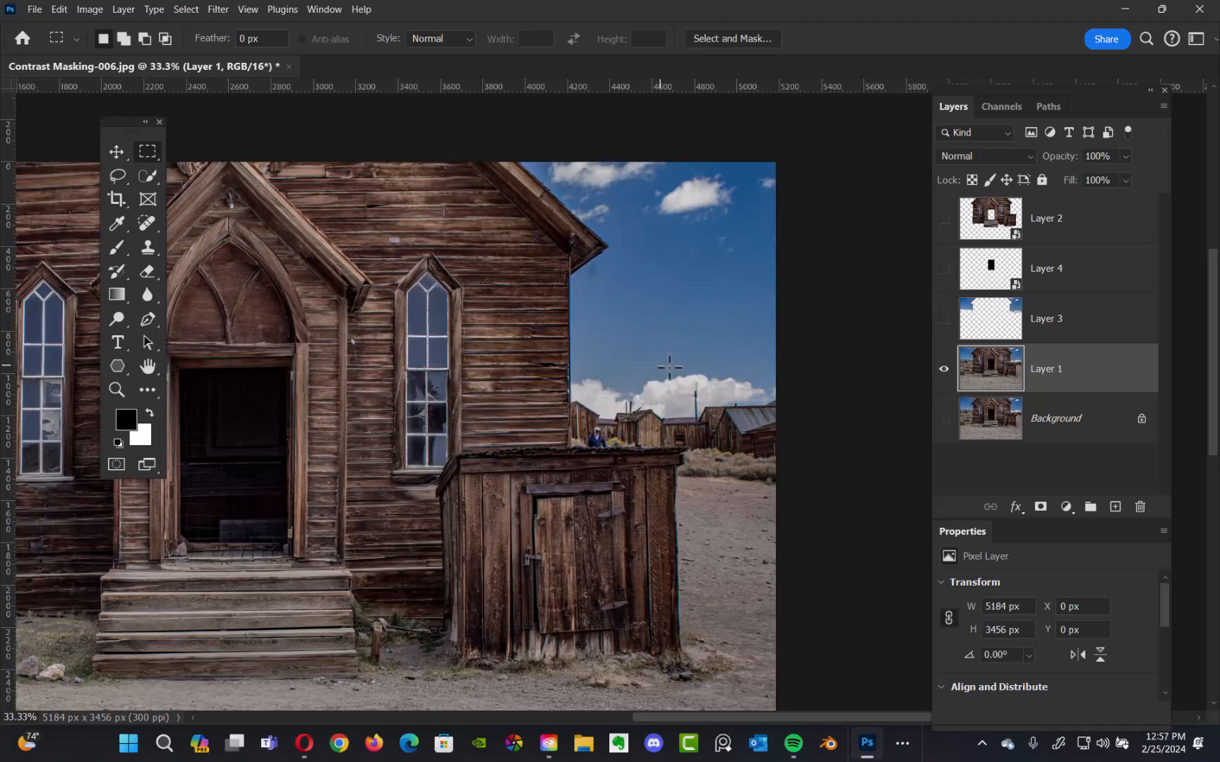
pyautogui.scroll(-5, 732, 342)
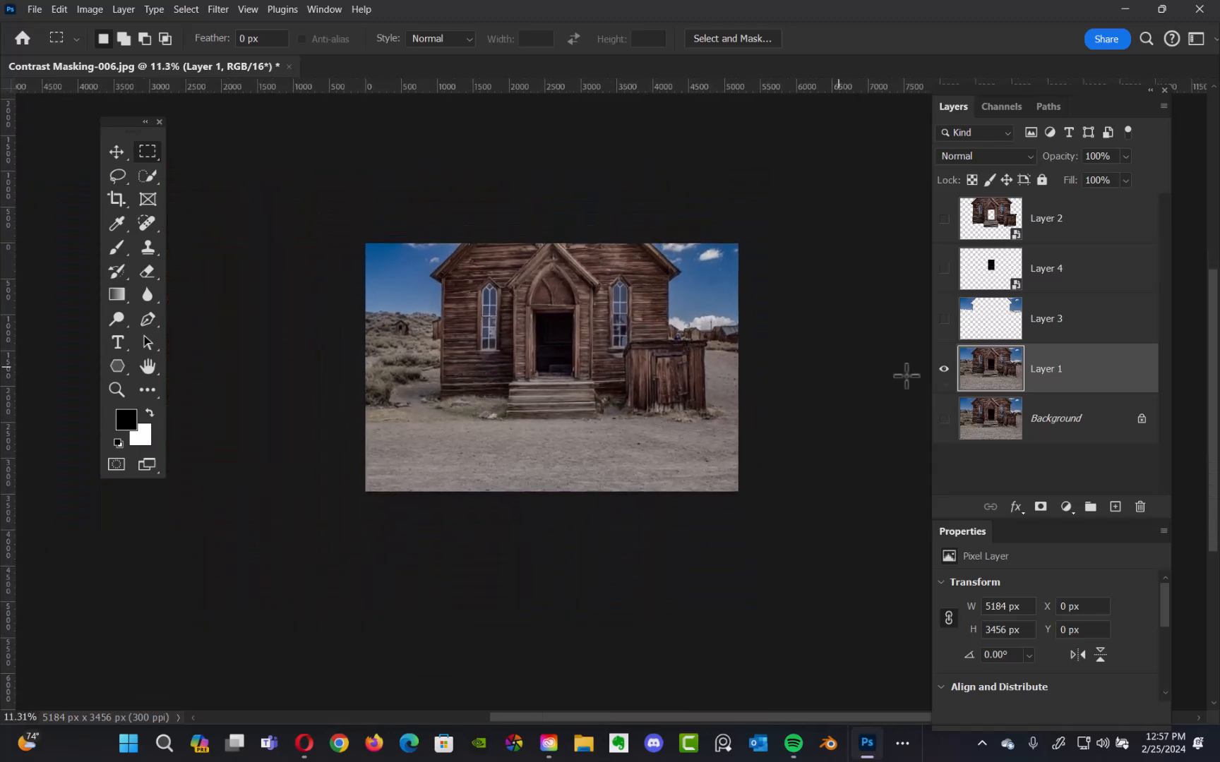
pyautogui.hotkey('ctrl', 'j')
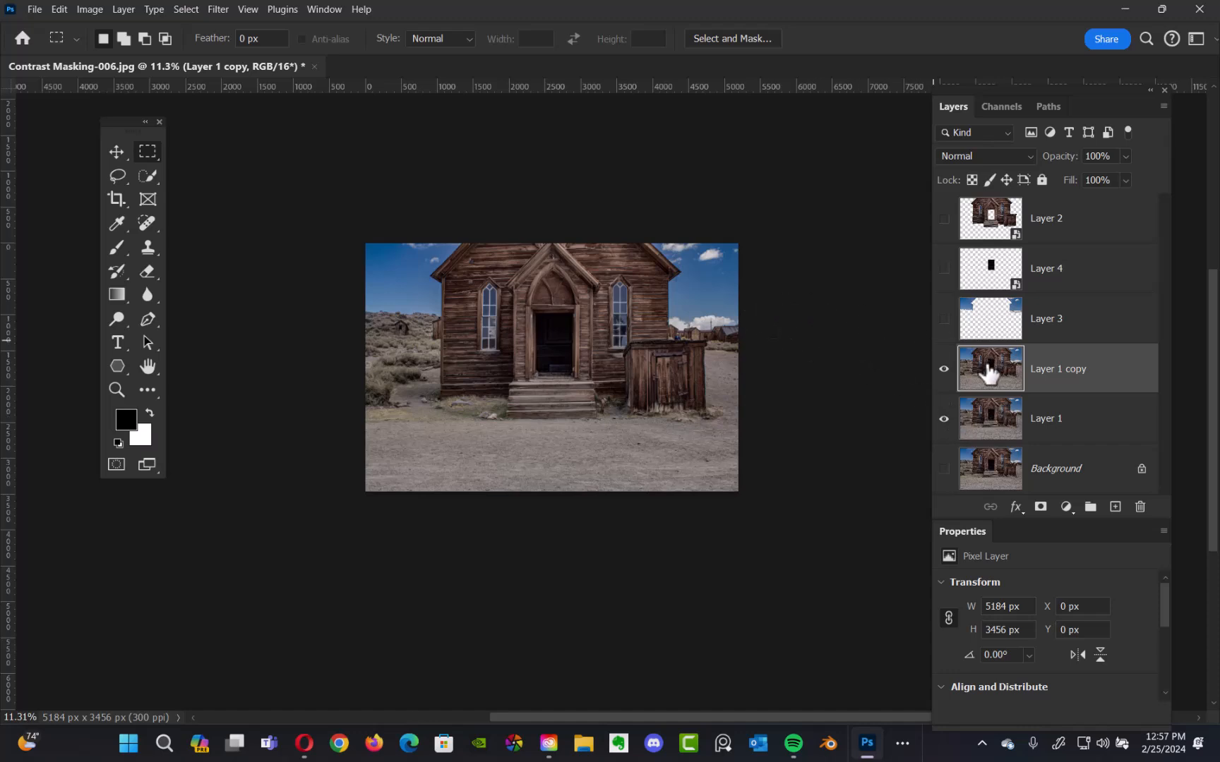
# Shrink the duplicated pixel layer about its centre to 2 by 2 px with Free Transform.
pyautogui.press('v')
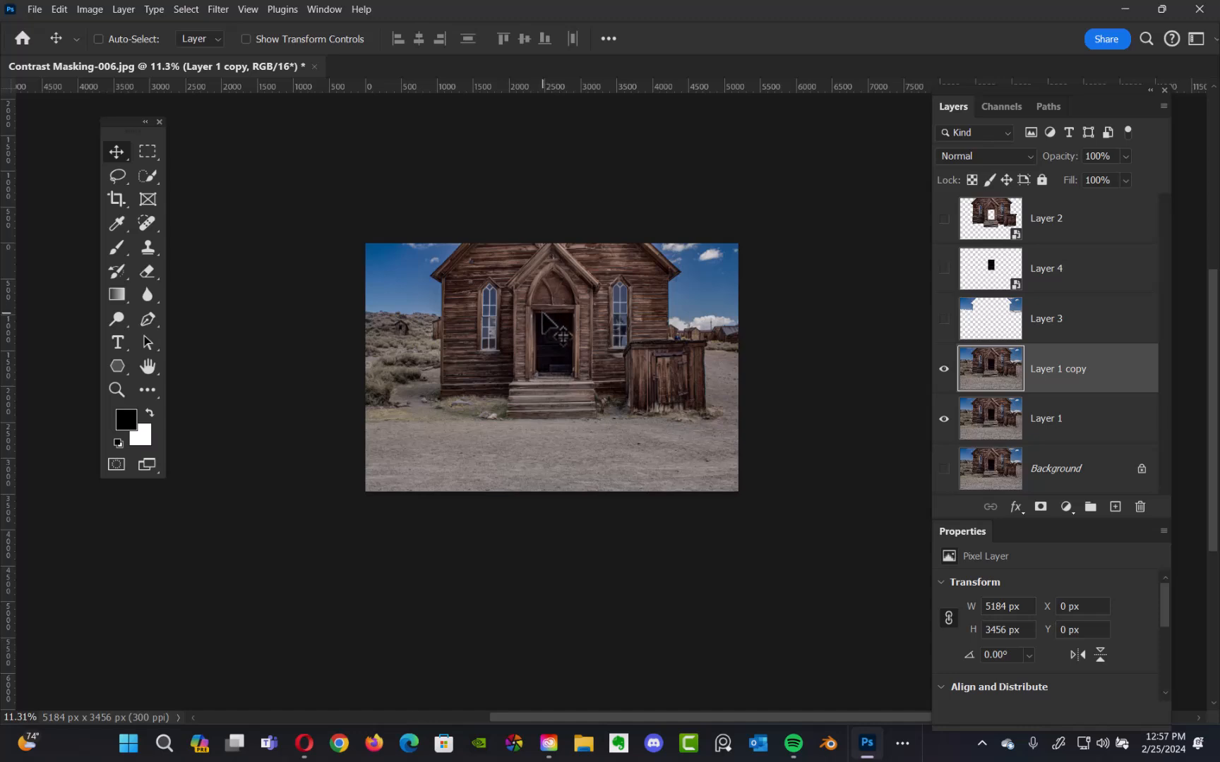
pyautogui.hotkey('ctrl', 't')
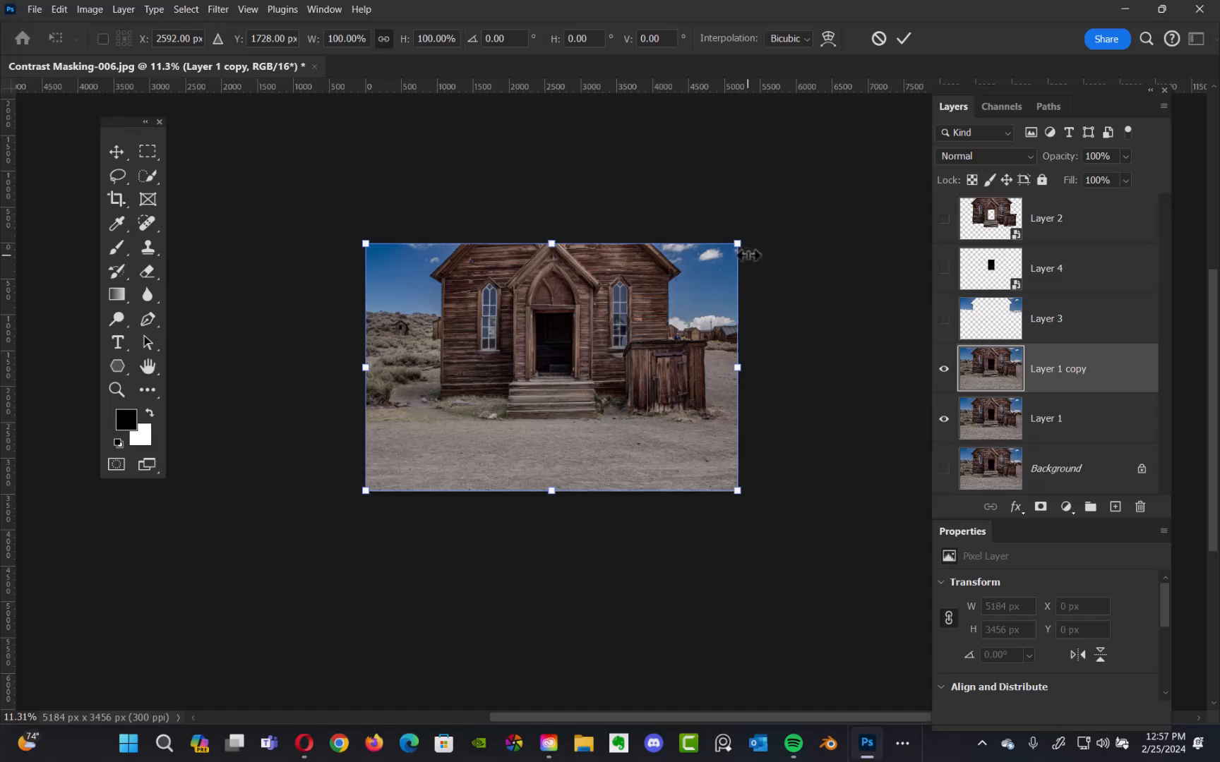
pyautogui.moveTo(738, 244); pyautogui.dragTo(571, 372)
pyautogui.press('Return')
pyautogui.hotkey('ctrl', '0')
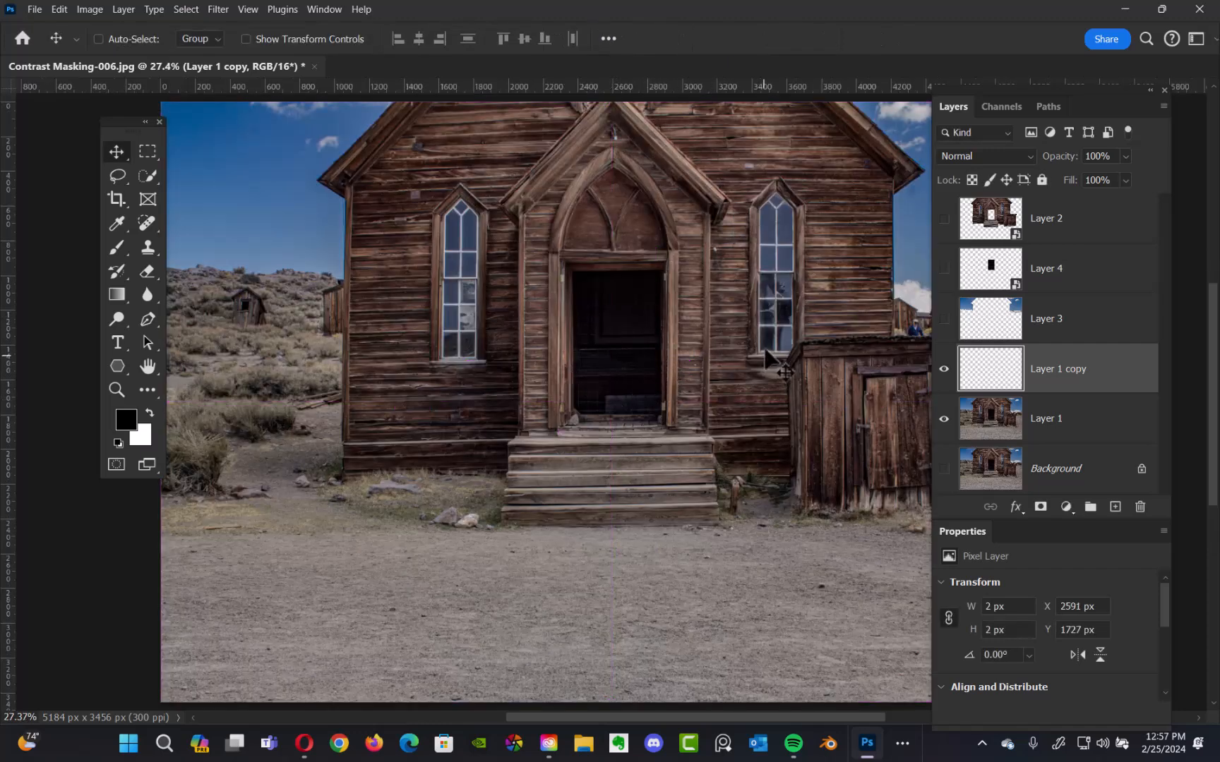
# Scale the tiny Layer 1 copy up to about 2077 by 2077 px and move it over the church doorway and steps.
pyautogui.hscroll(1, 653, 406)
pyautogui.hscroll(3, 650, 406)
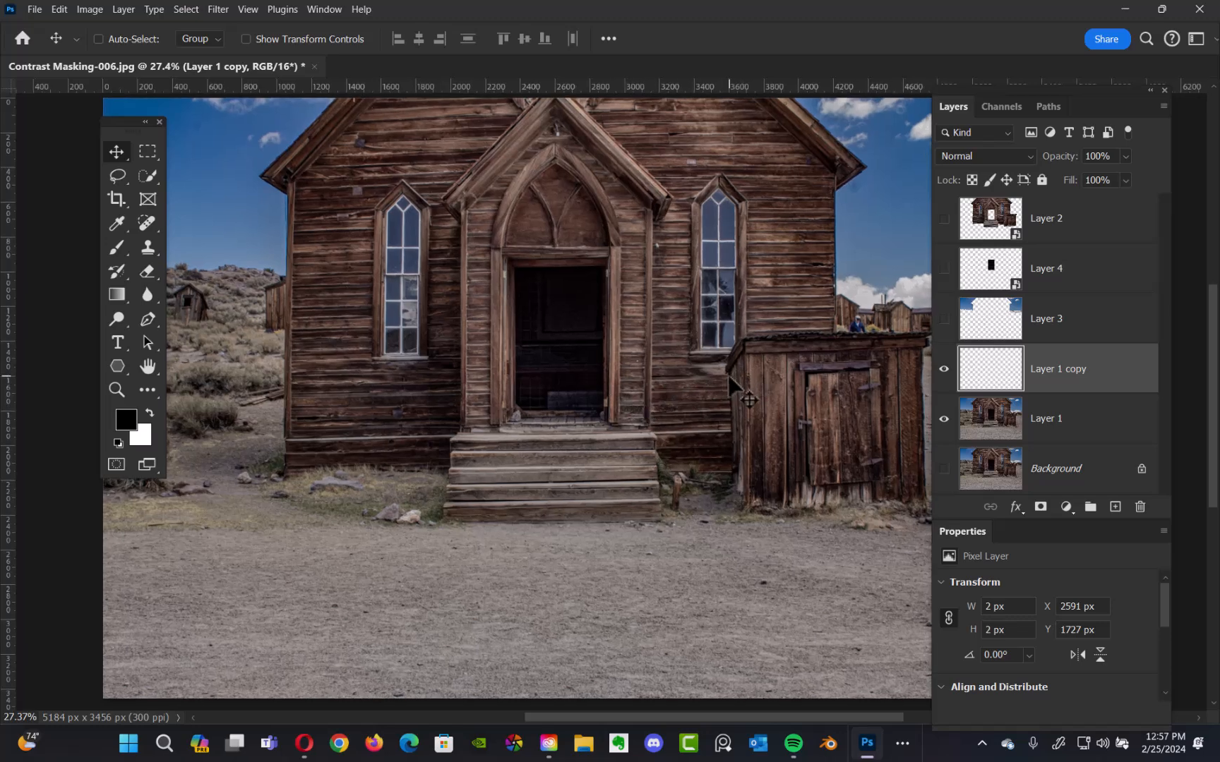
pyautogui.hotkey('ctrl', 't')
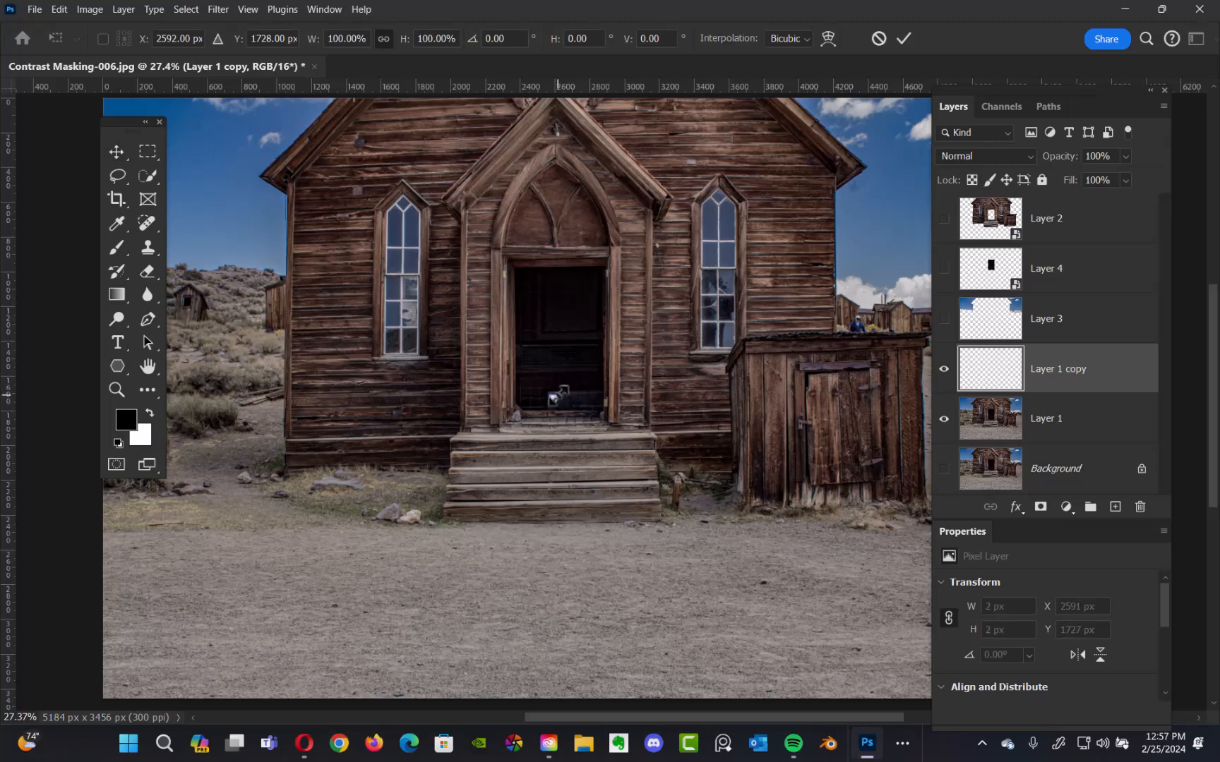
pyautogui.moveTo(554, 399); pyautogui.dragTo(819, 132)
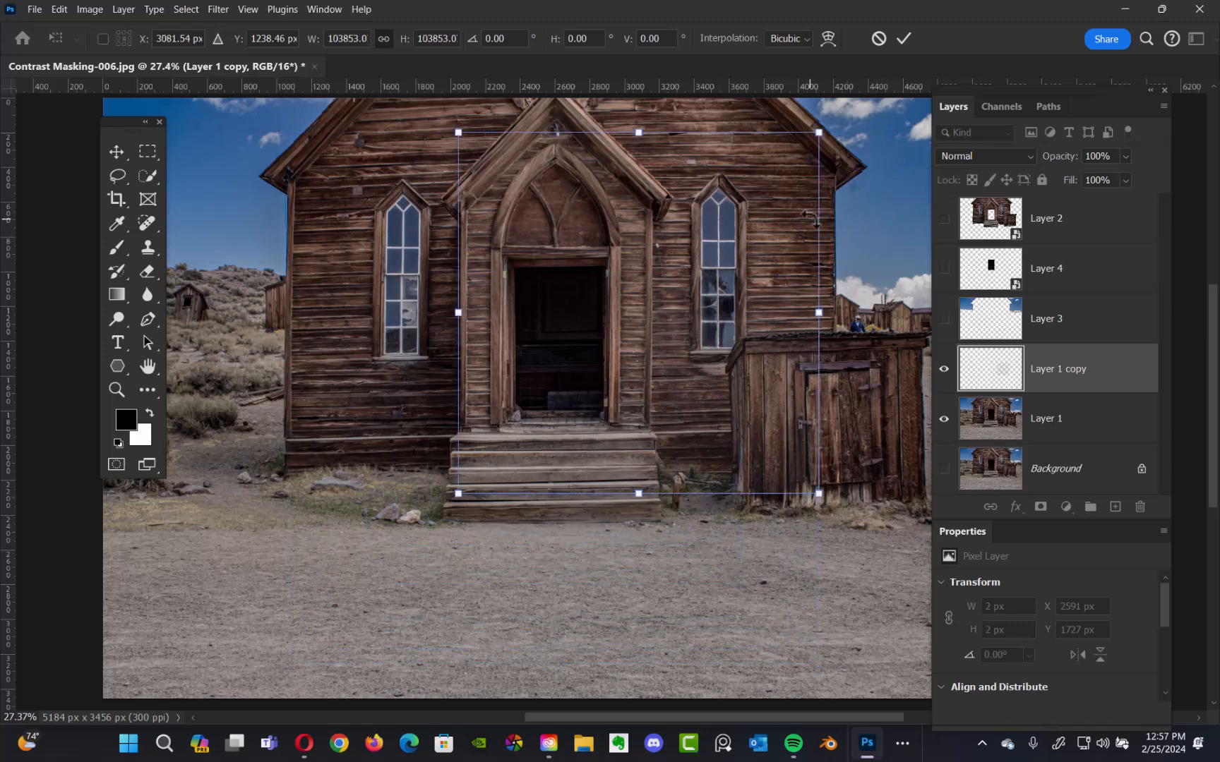
pyautogui.press('Return')
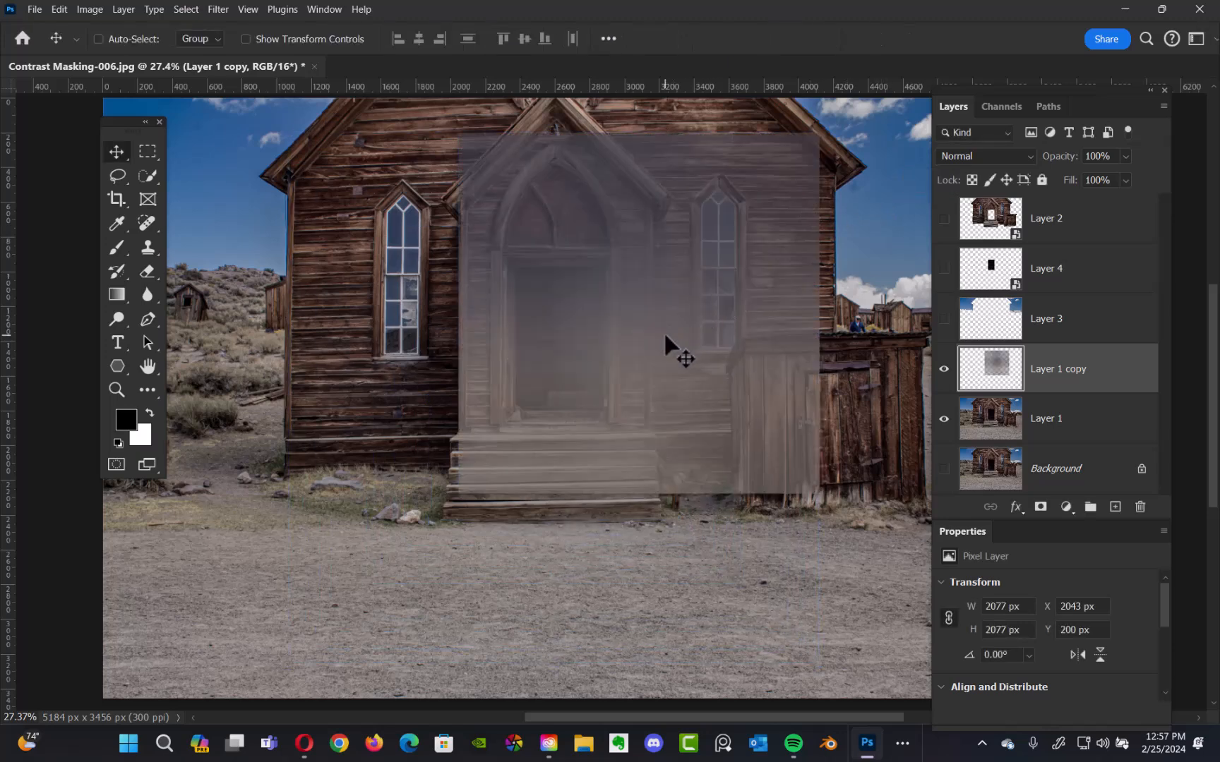
pyautogui.moveTo(658, 366); pyautogui.dragTo(540, 429)
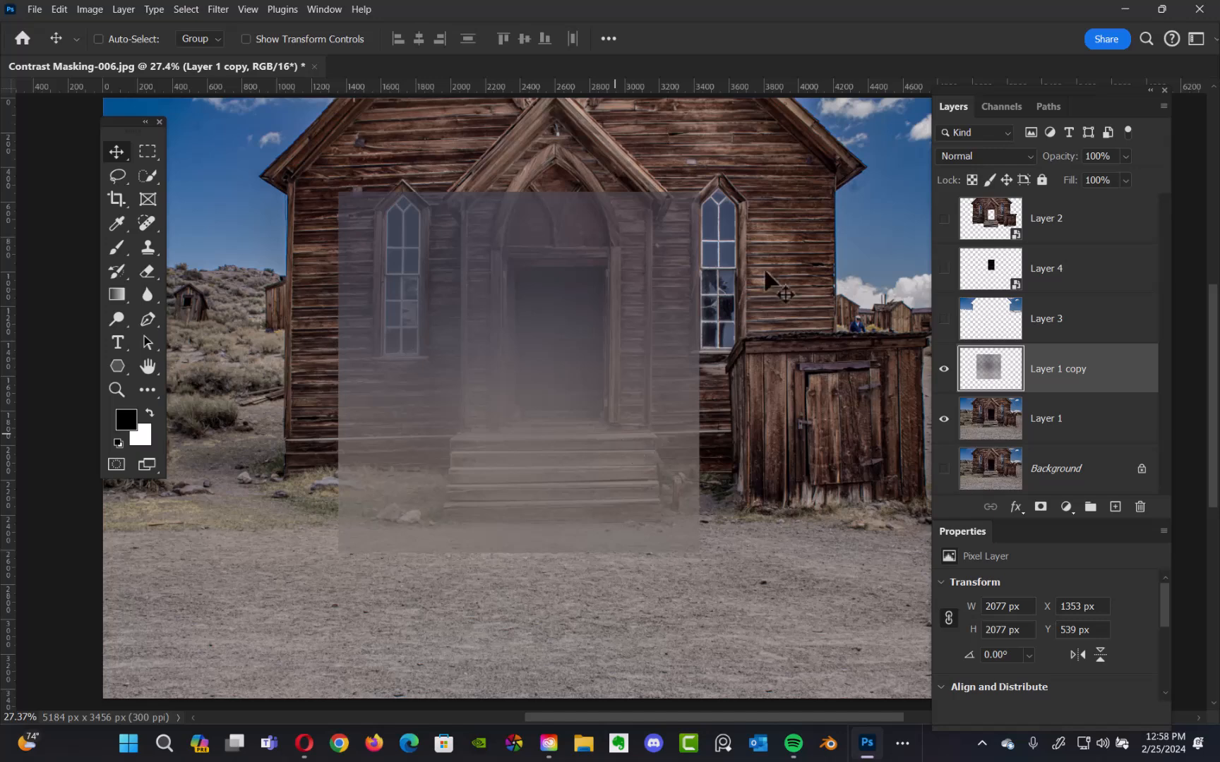
# Hide Layer 1 copy and convert Layer 1 to a smart object.
pyautogui.click(944, 368)
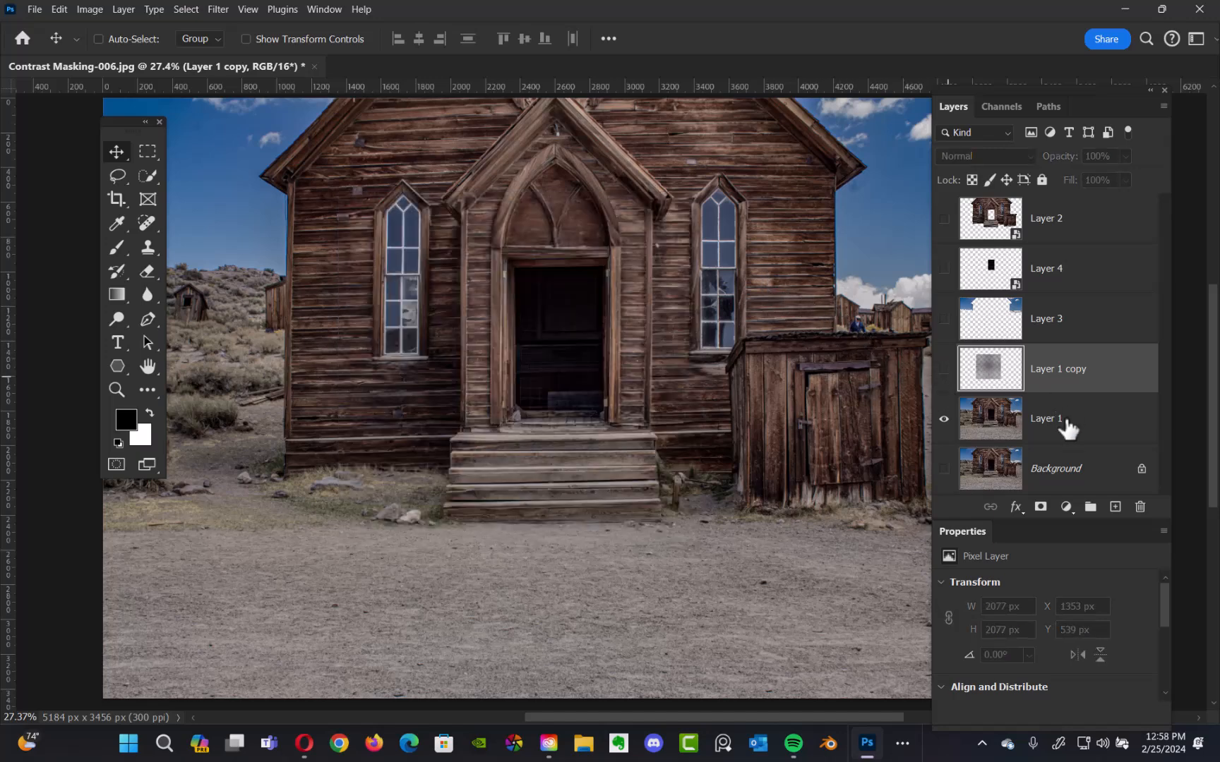
pyautogui.click(1037, 420)
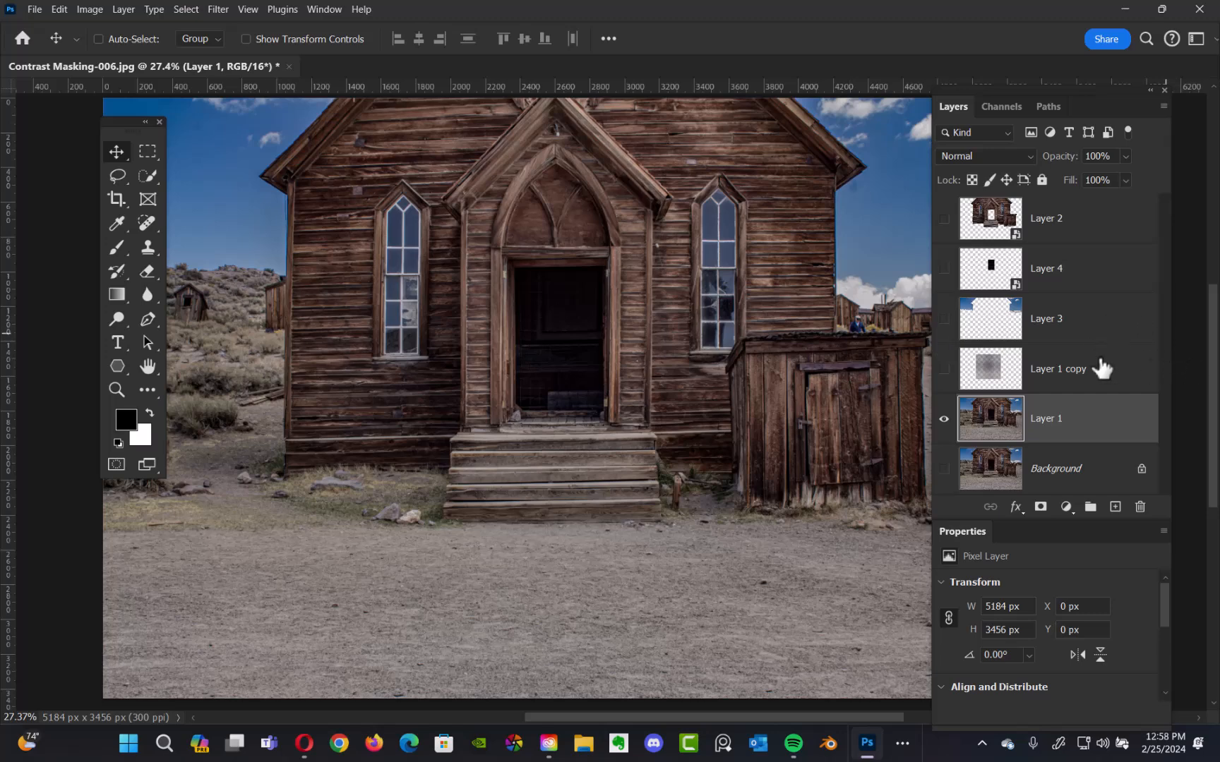
pyautogui.rightClick(1118, 422)
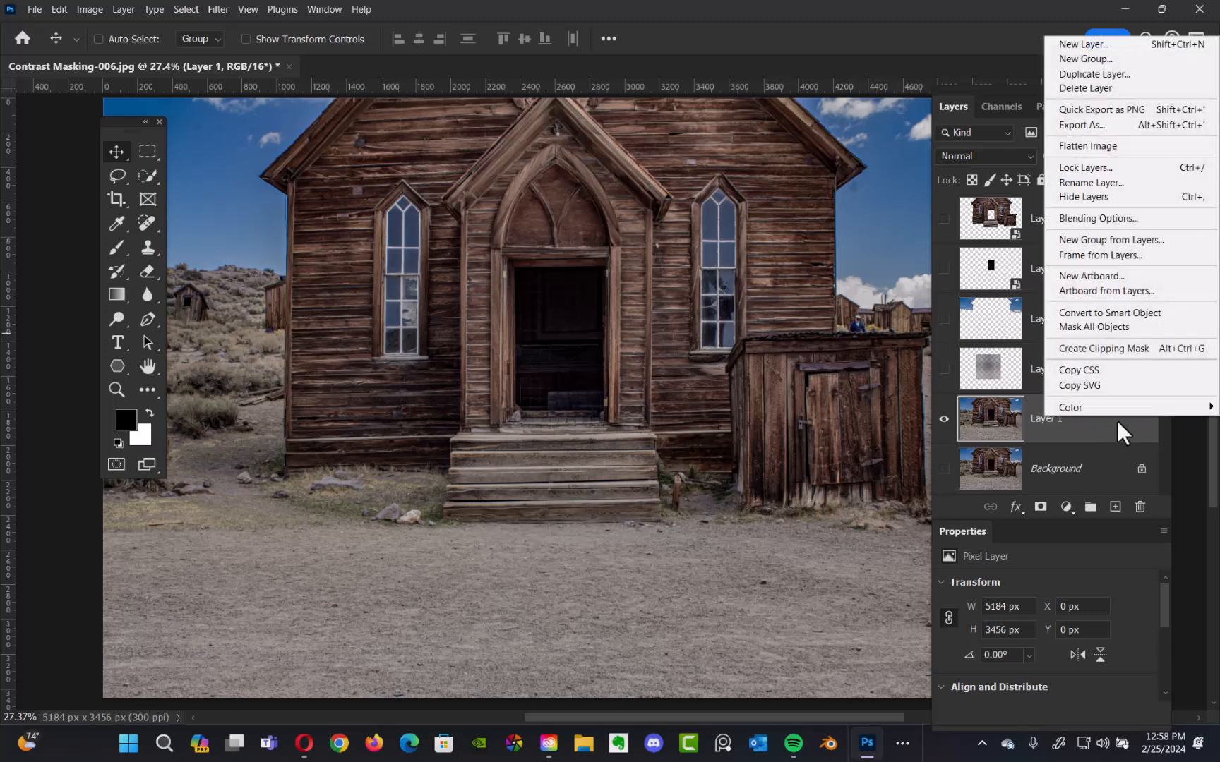
pyautogui.click(1140, 313)
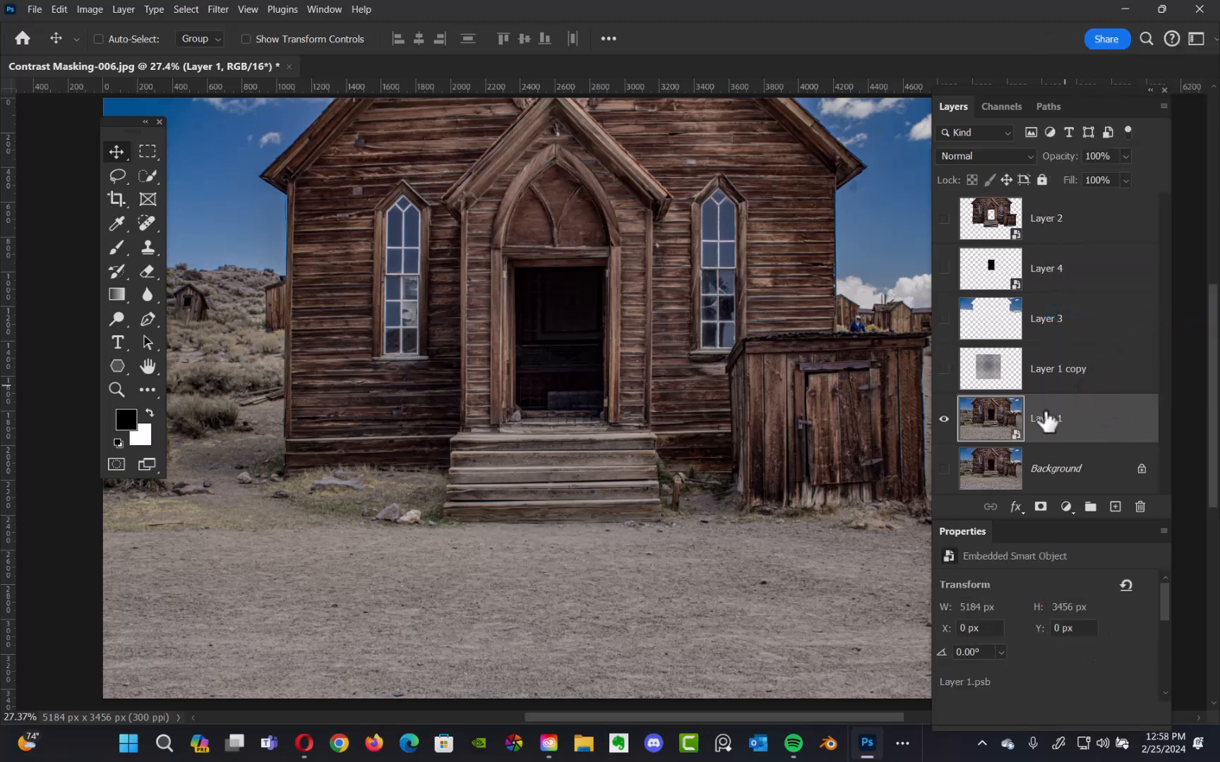
# Shrink the Layer 1 smart object about its centre to 1.81%, apply it, and scale it back up to about 69%.
pyautogui.hotkey('ctrl', 't')
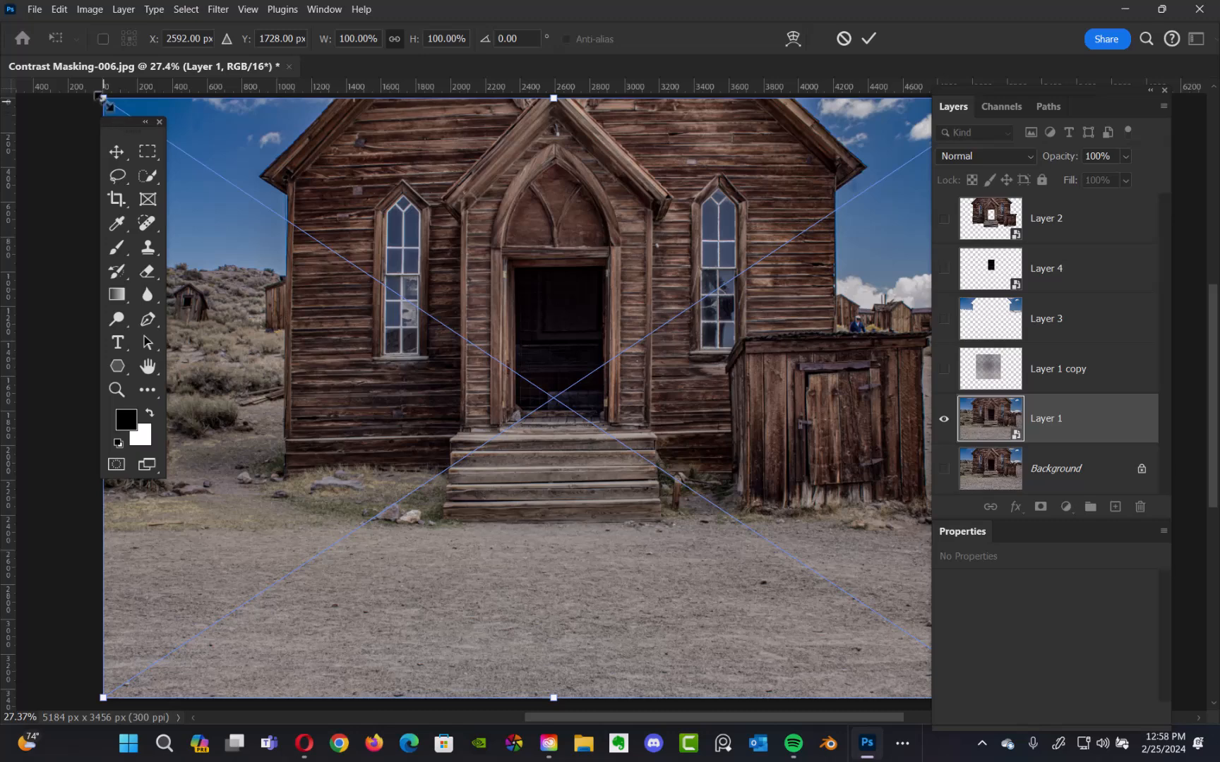
pyautogui.moveTo(103, 99); pyautogui.dragTo(493, 469)
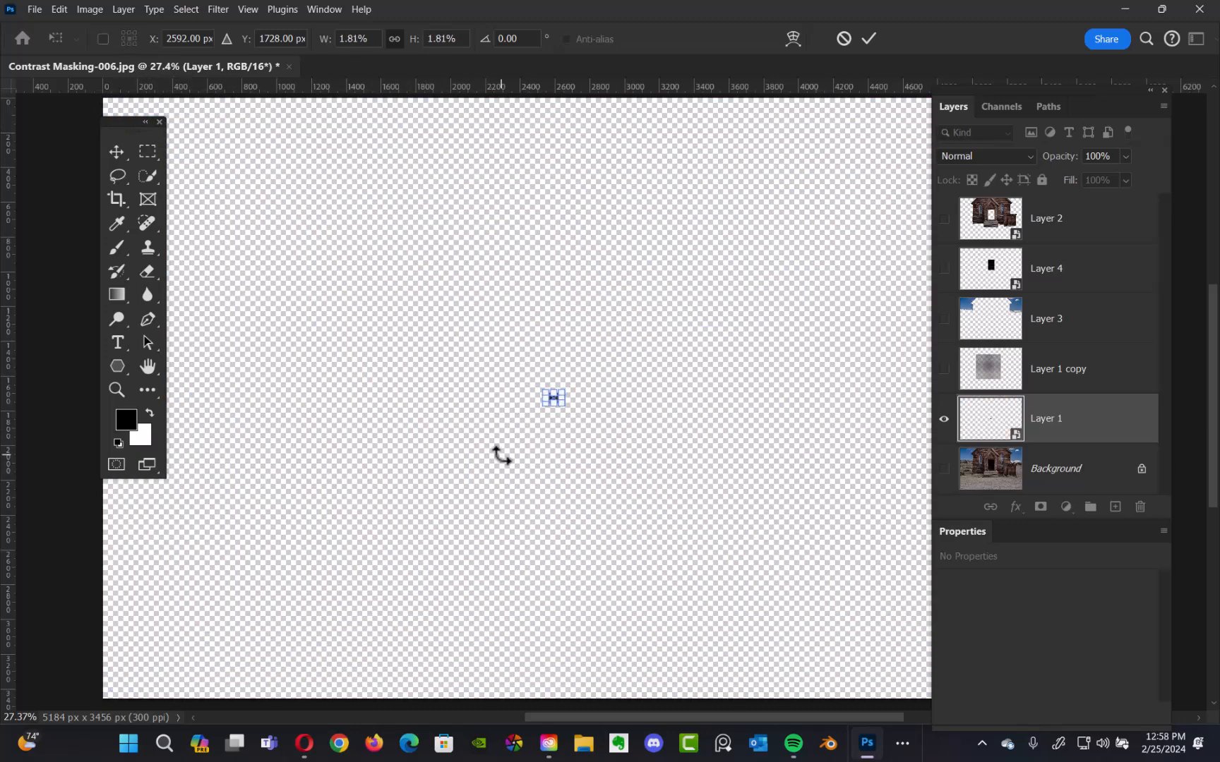
pyautogui.press('Return')
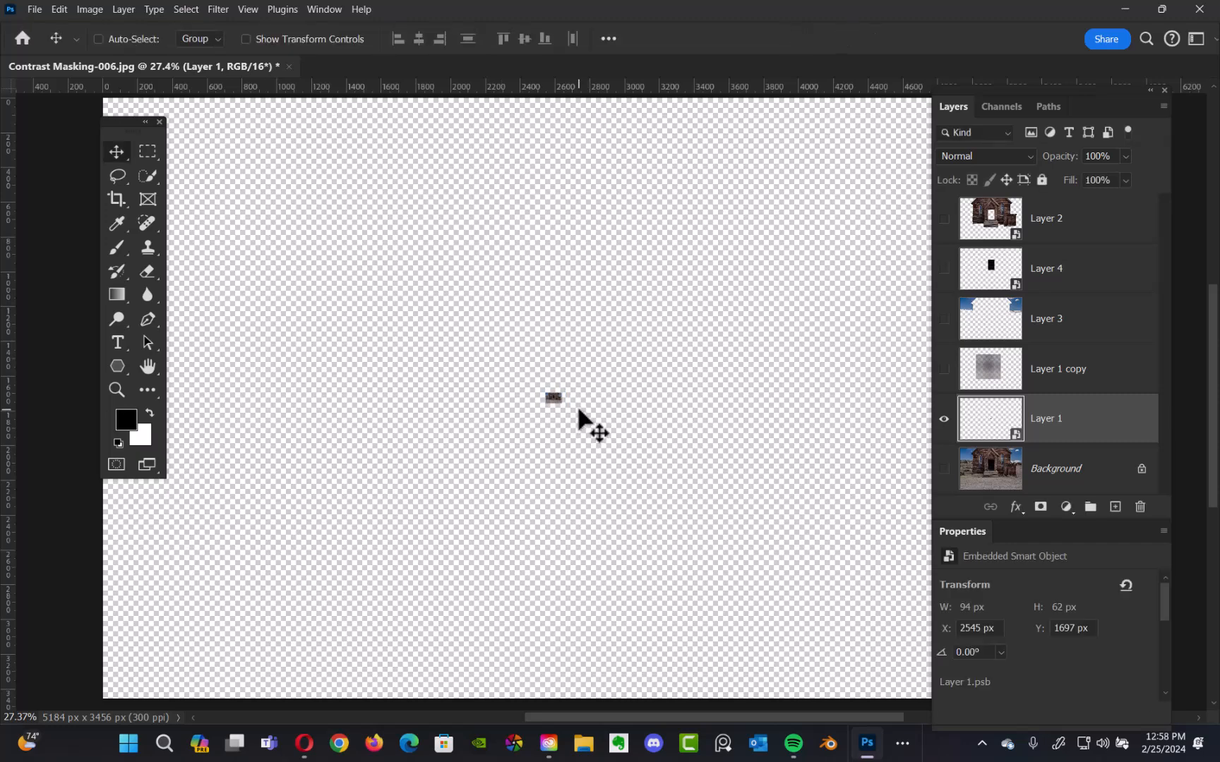
pyautogui.hotkey('ctrl', 't')
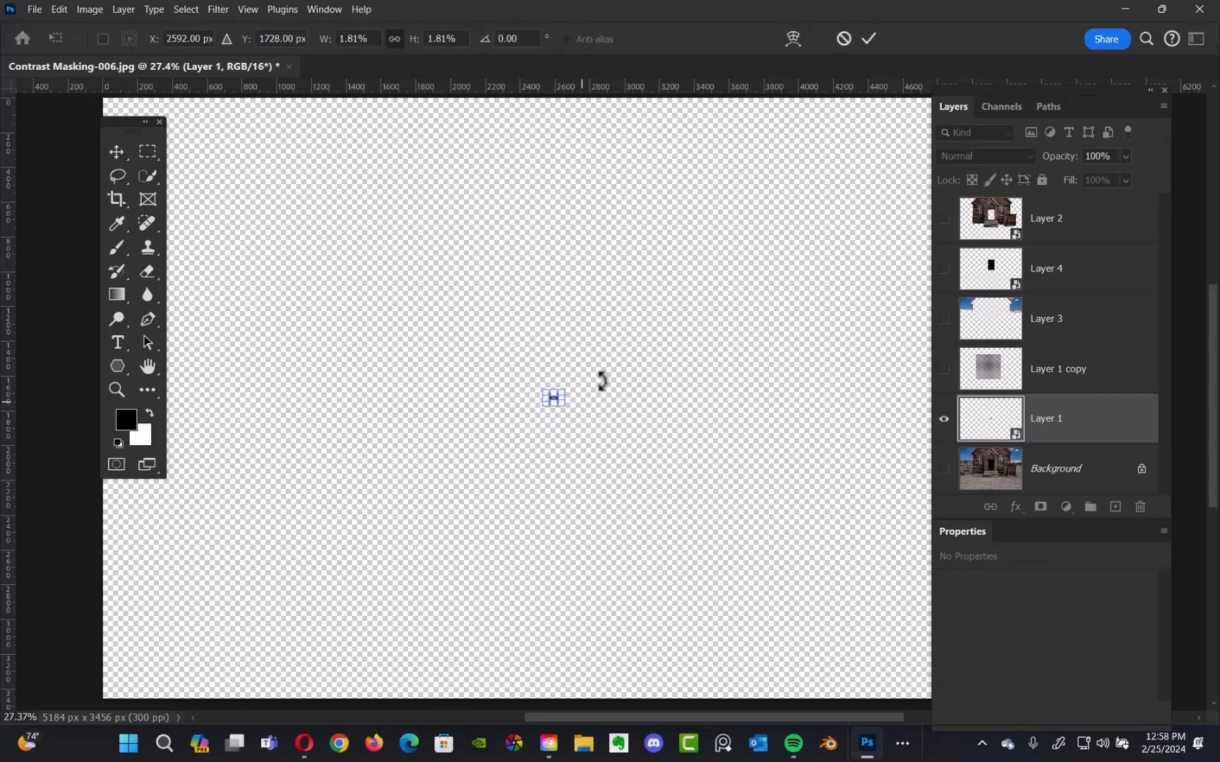
pyautogui.moveTo(556, 395); pyautogui.dragTo(898, 240)
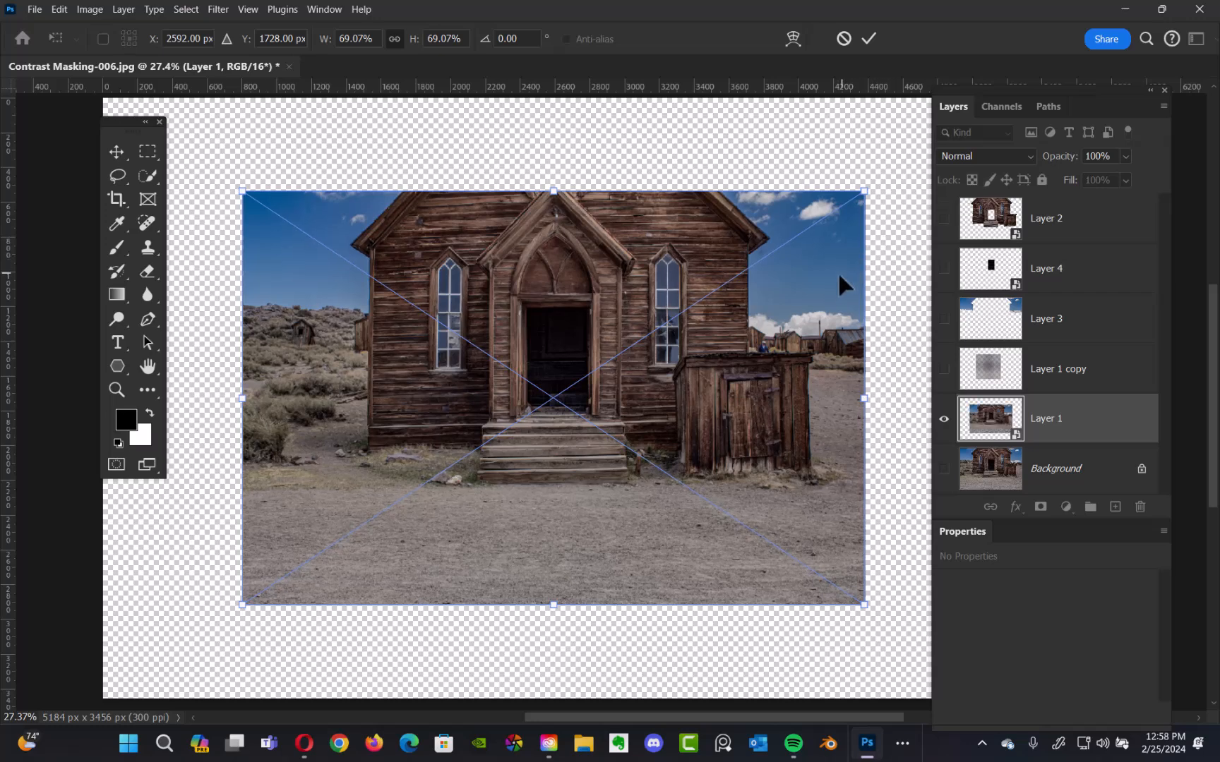
pyautogui.press('Return')
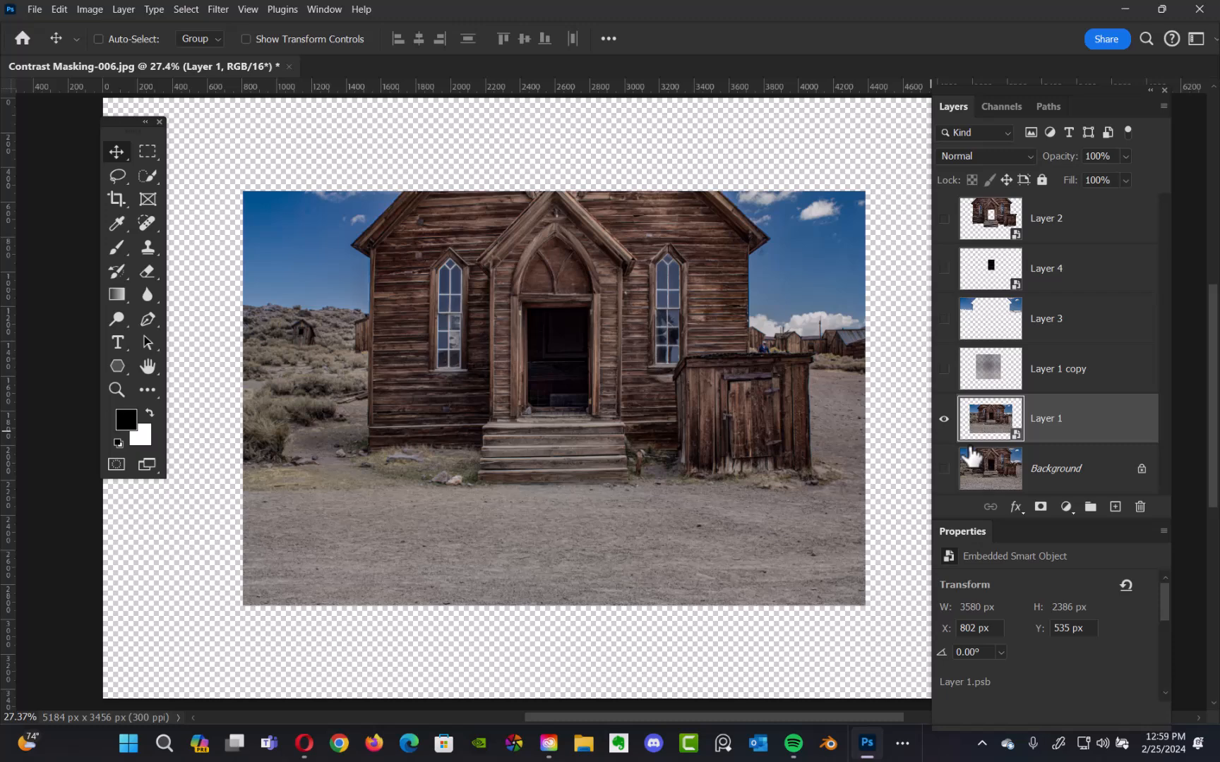
# Undo the shrinking and re-enlarging of the Layer 1 smart object.
pyautogui.hotkey('ctrl', 'z')
pyautogui.hotkey('ctrl', 'z')
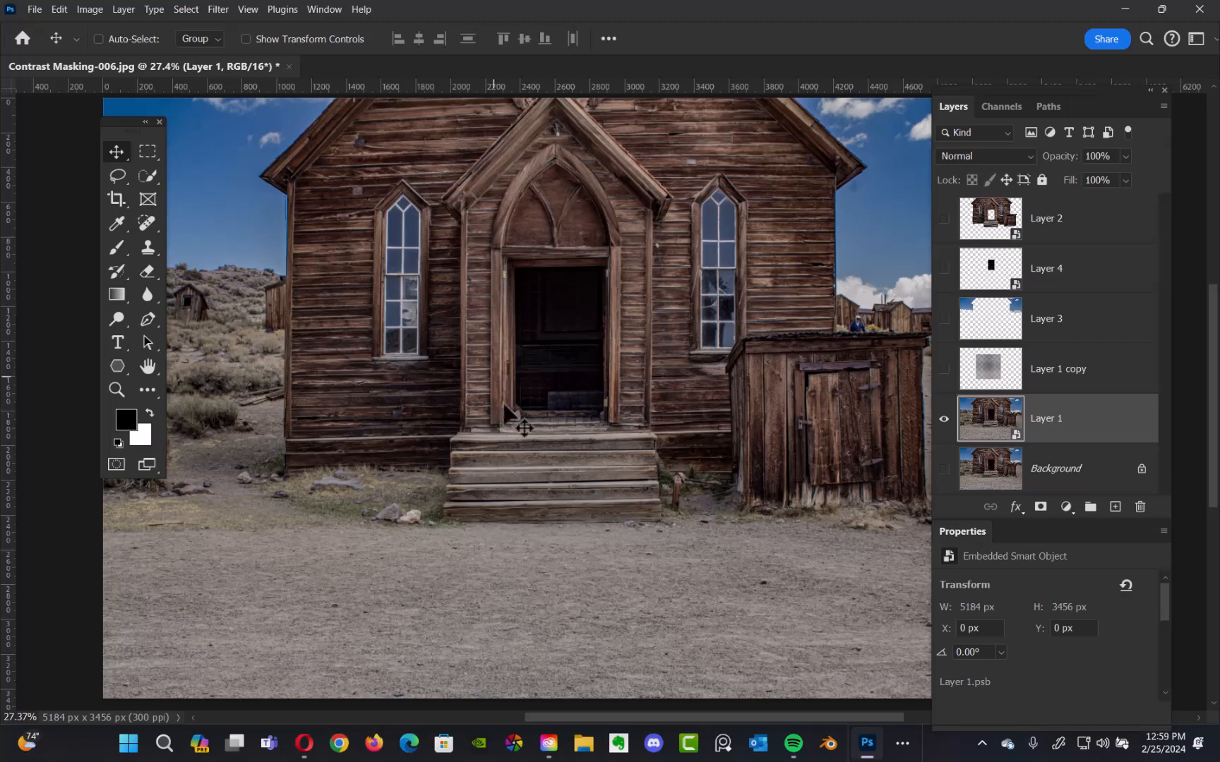
# Show Layer 4, Layer 2 and Layer 3, and delete Layer 1 copy.
pyautogui.click(943, 269)
pyautogui.click(943, 219)
pyautogui.click(943, 319)
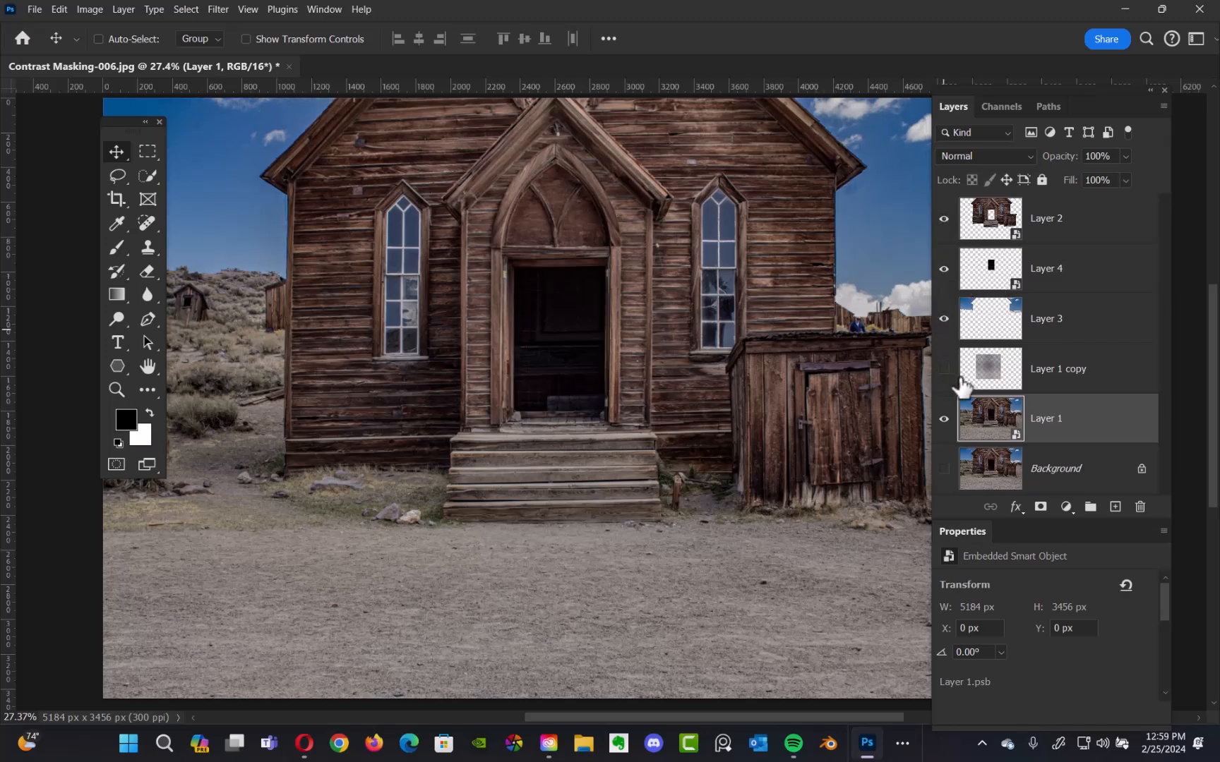
pyautogui.click(1002, 378)
pyautogui.press('Delete')
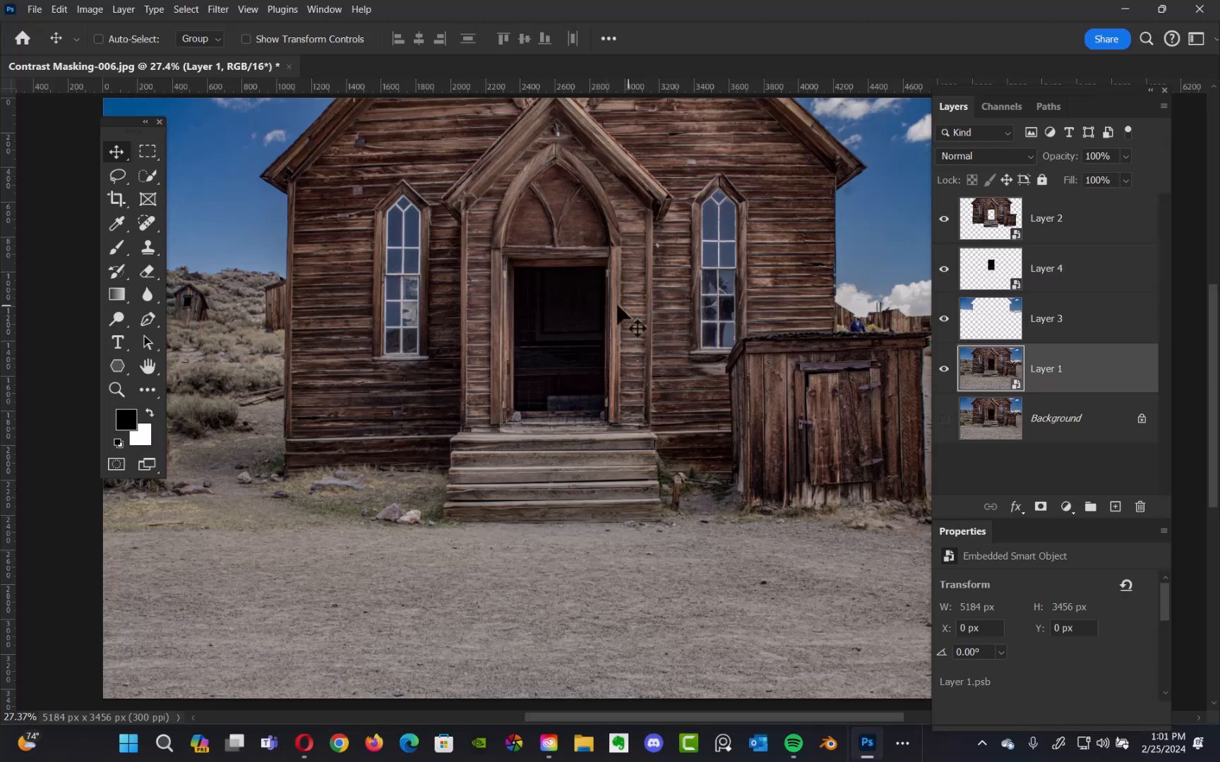
# Brighten the doorway on Layer 4 with a Curves adjustment, using a curve point at input 73, output 148.
pyautogui.scroll(5, 624, 324)
pyautogui.scroll(3, 672, 327)
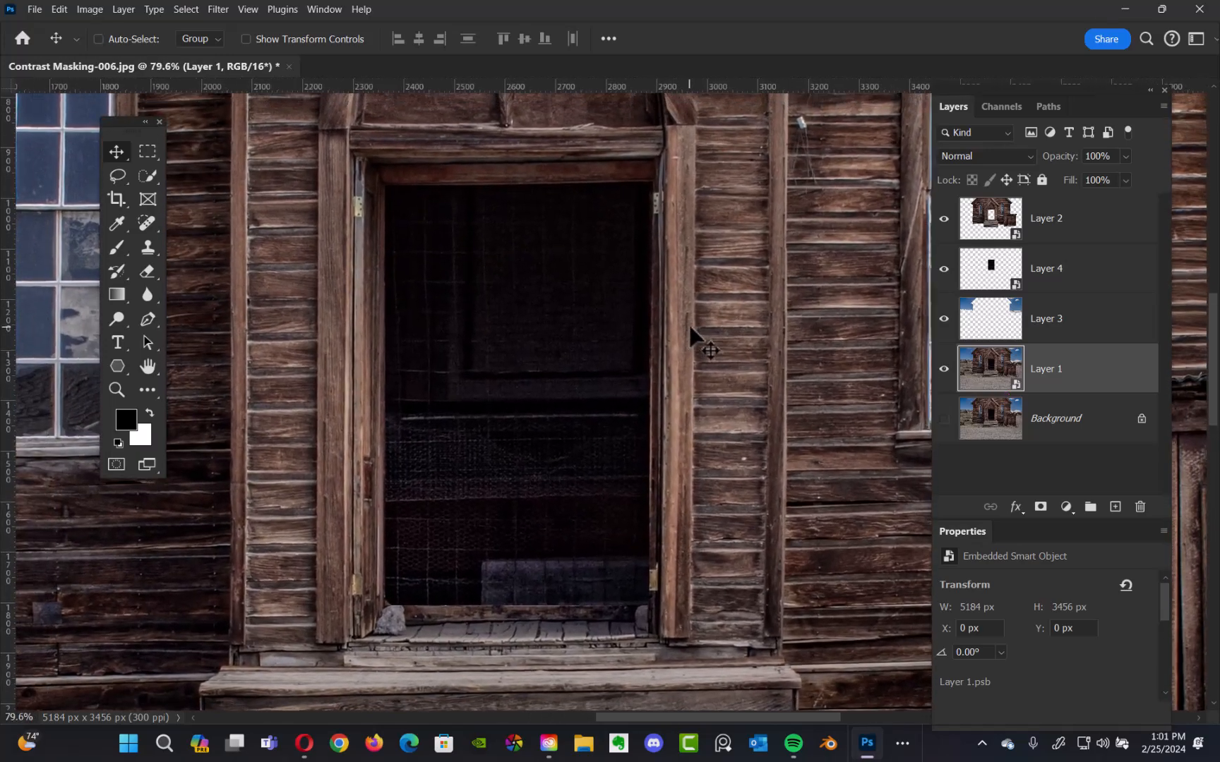
pyautogui.click(995, 269)
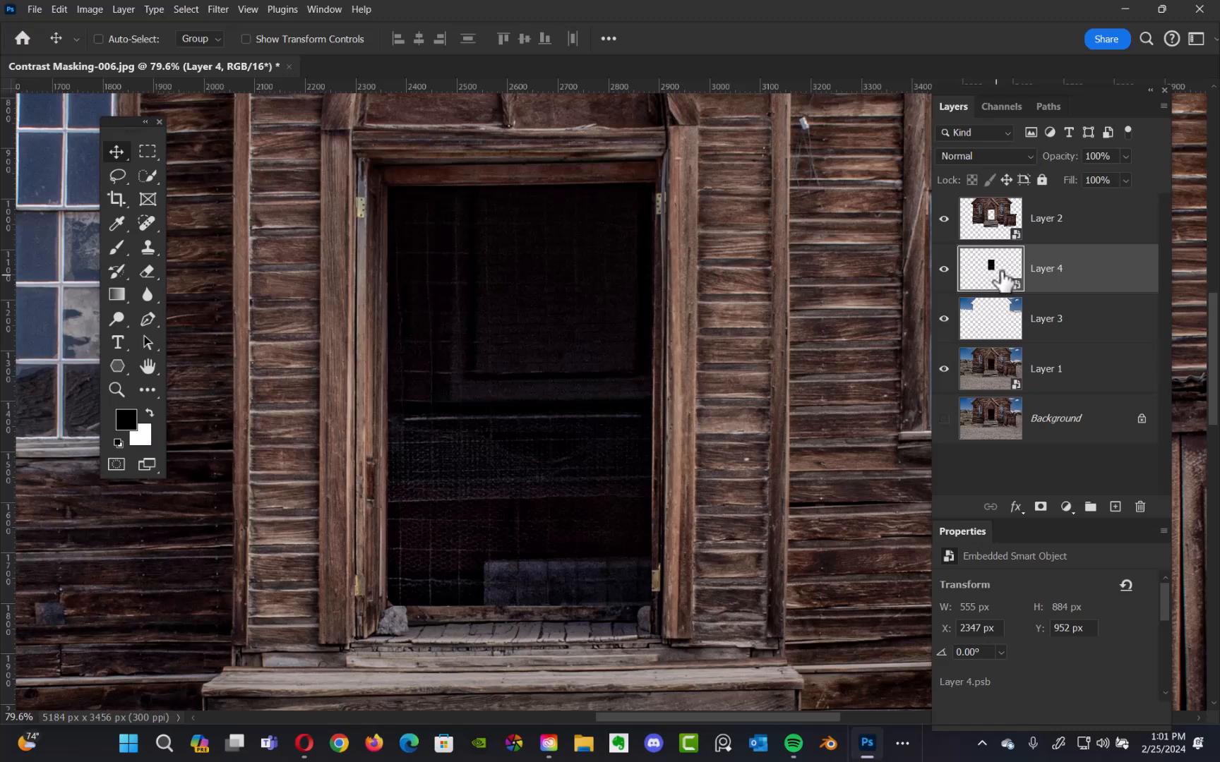
pyautogui.click(89, 8)
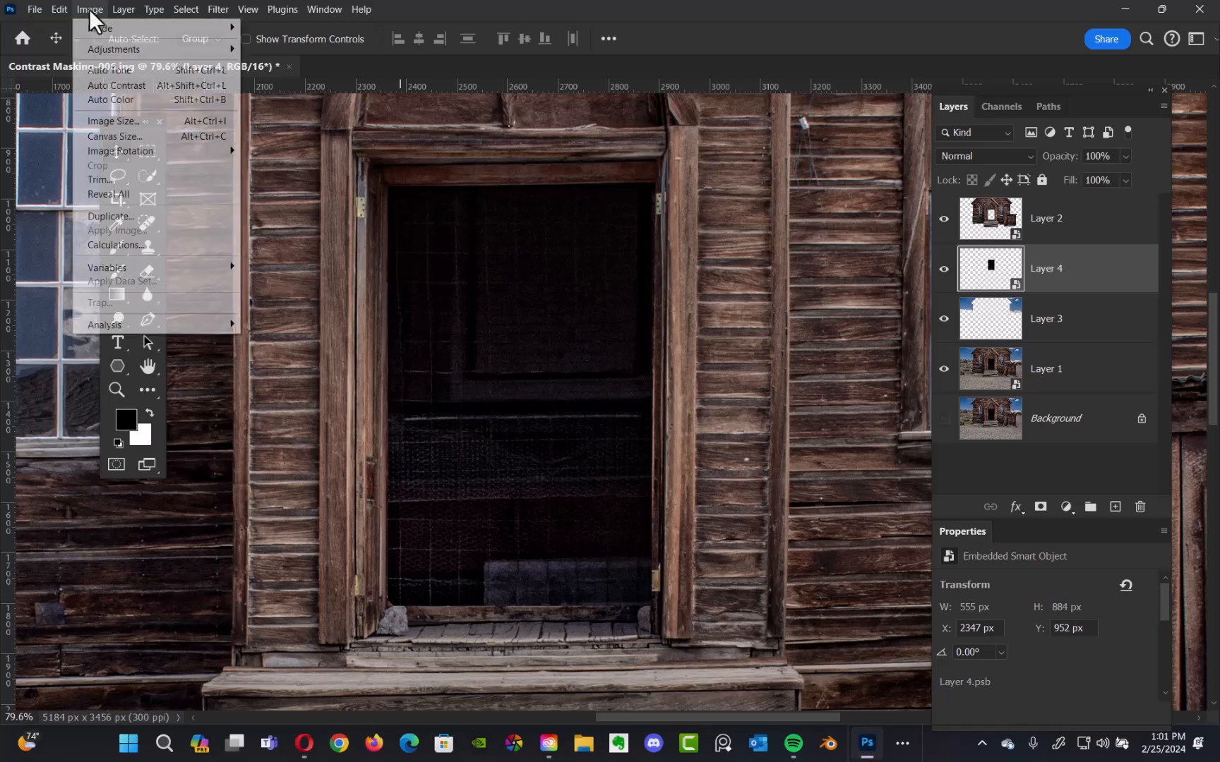
pyautogui.moveTo(124, 55)
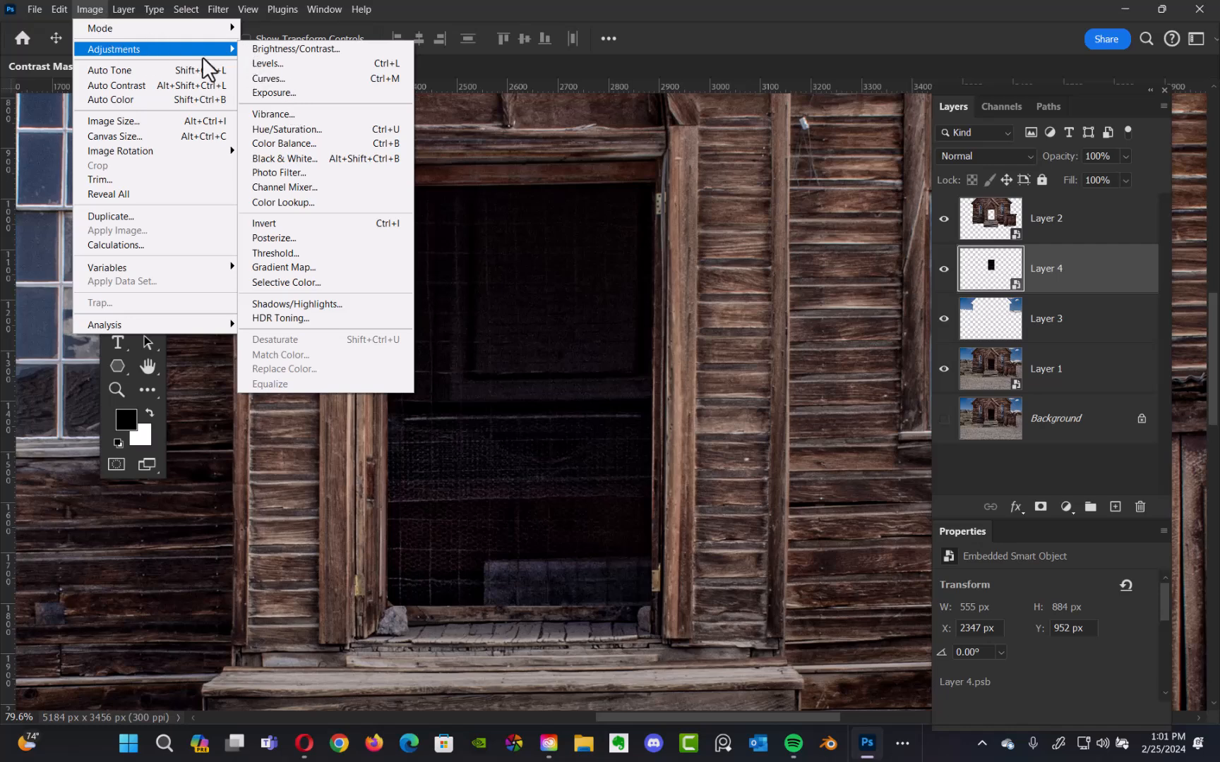
pyautogui.click(279, 81)
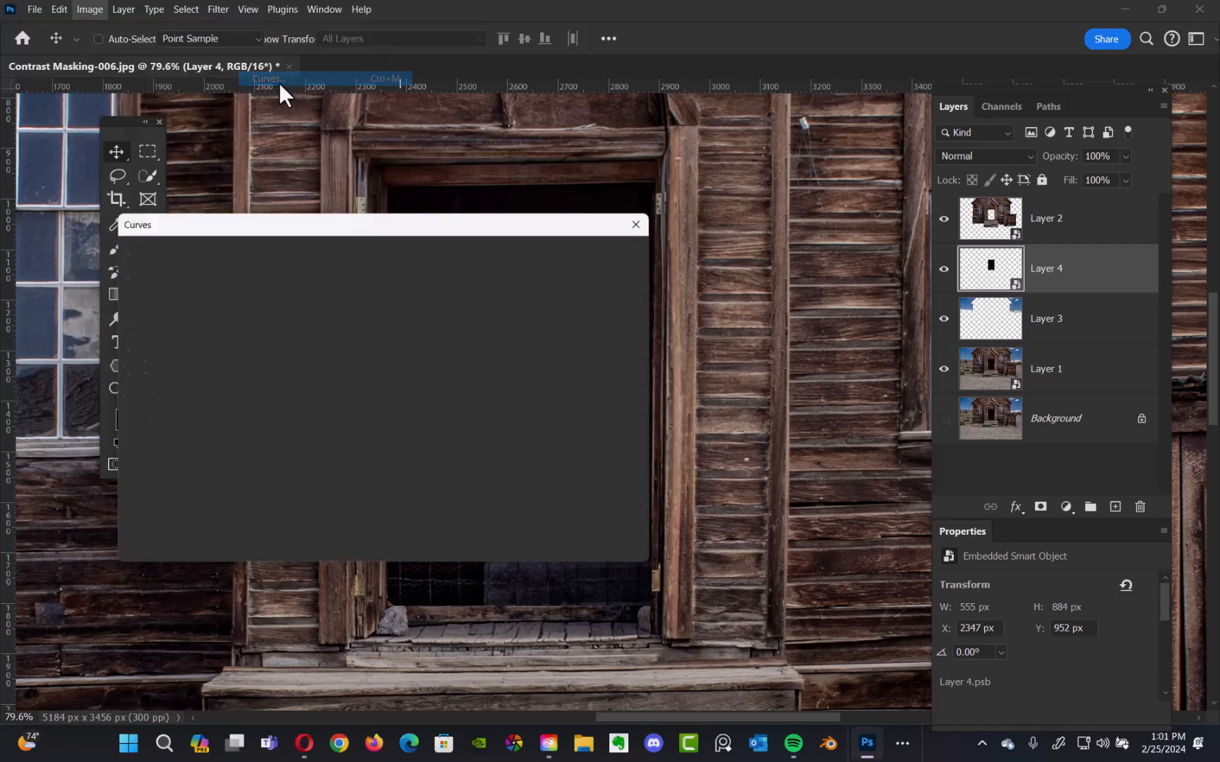
pyautogui.moveTo(439, 216); pyautogui.dragTo(1003, 114)
pyautogui.click(851, 300)
pyautogui.moveTo(850, 300); pyautogui.dragTo(813, 279)
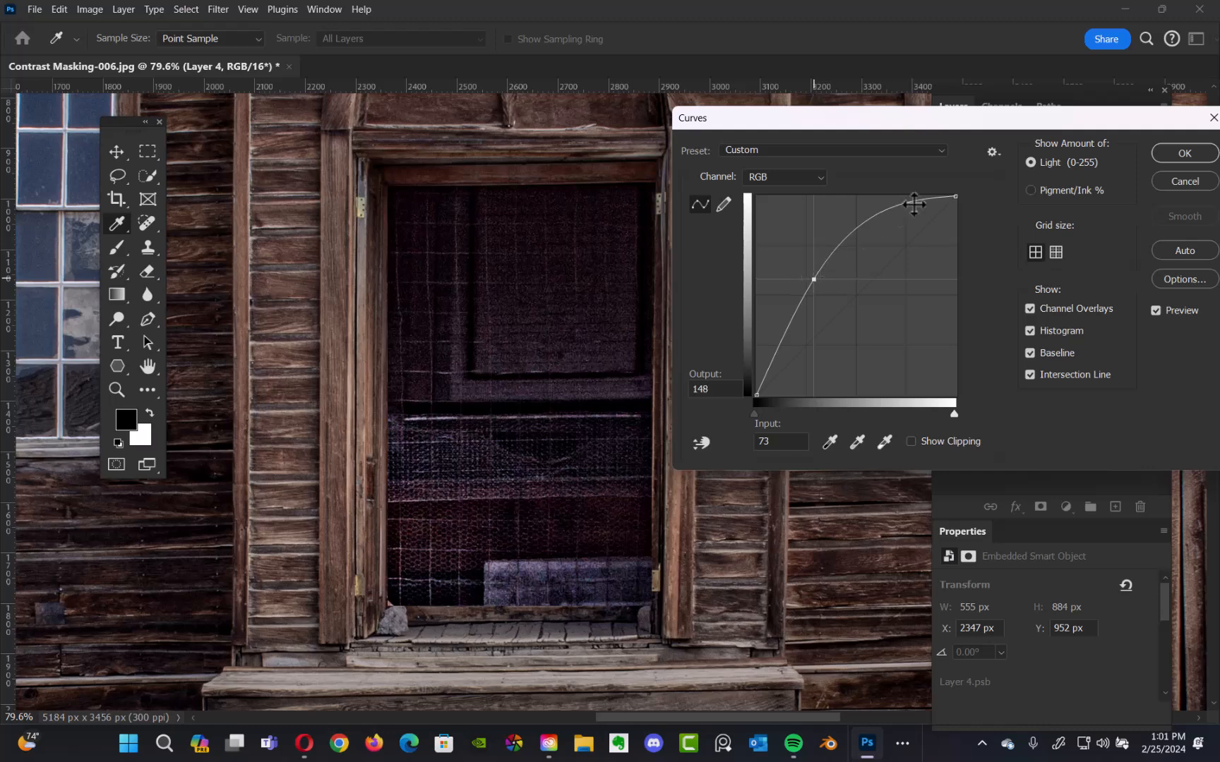
pyautogui.moveTo(960, 121); pyautogui.dragTo(846, 120)
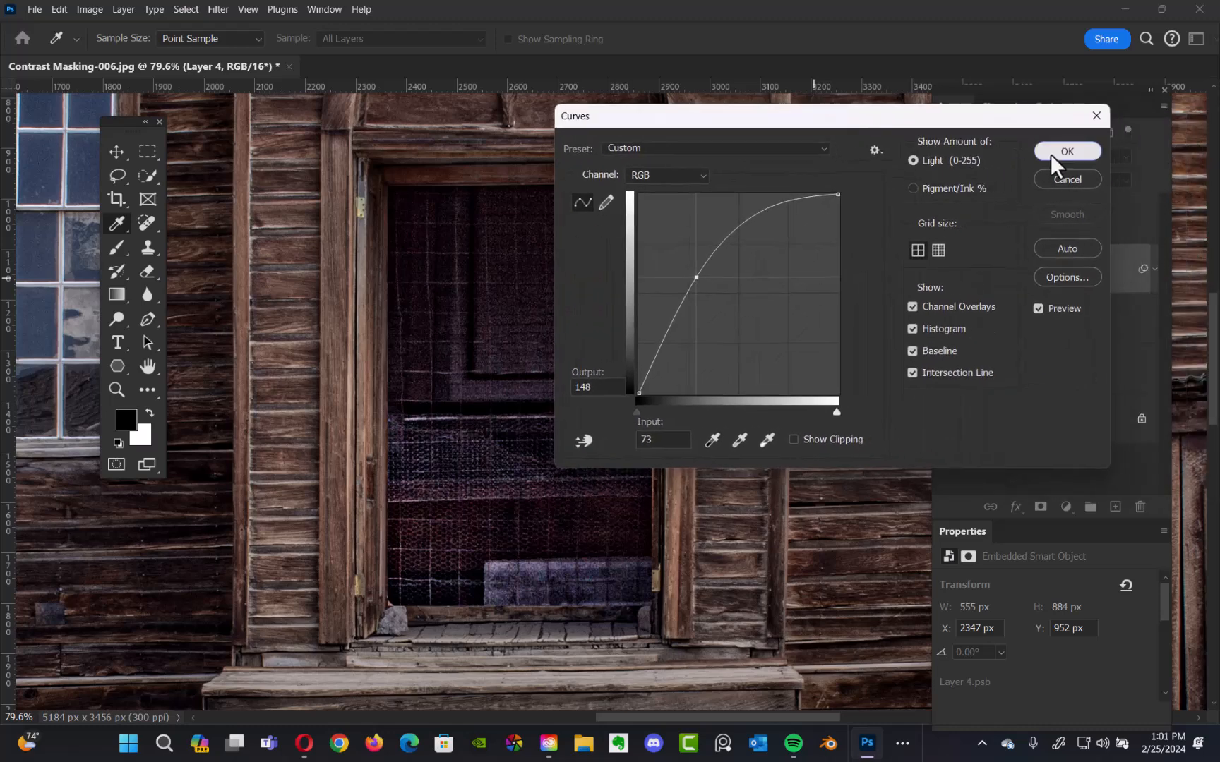
pyautogui.click(1052, 153)
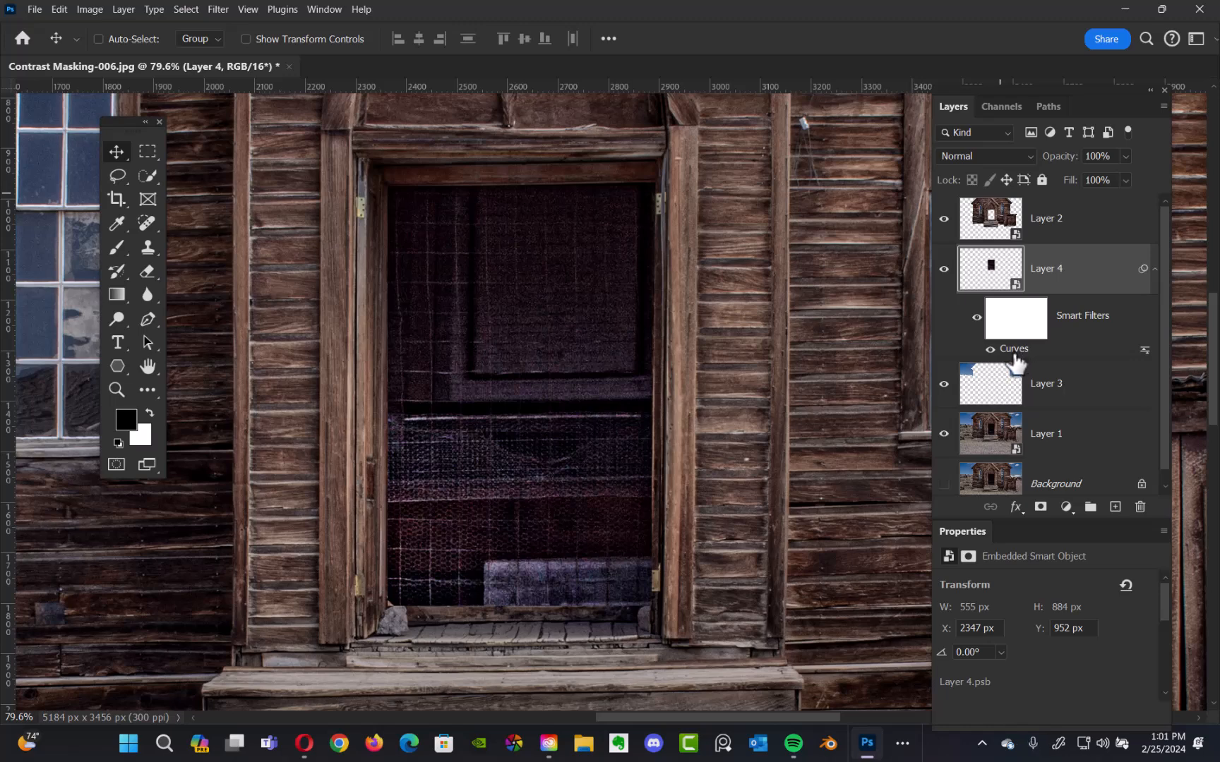
# Toggle Layer 4's smart filters off and on to compare the doorway with and without the Curves adjustment.
pyautogui.click(977, 321)
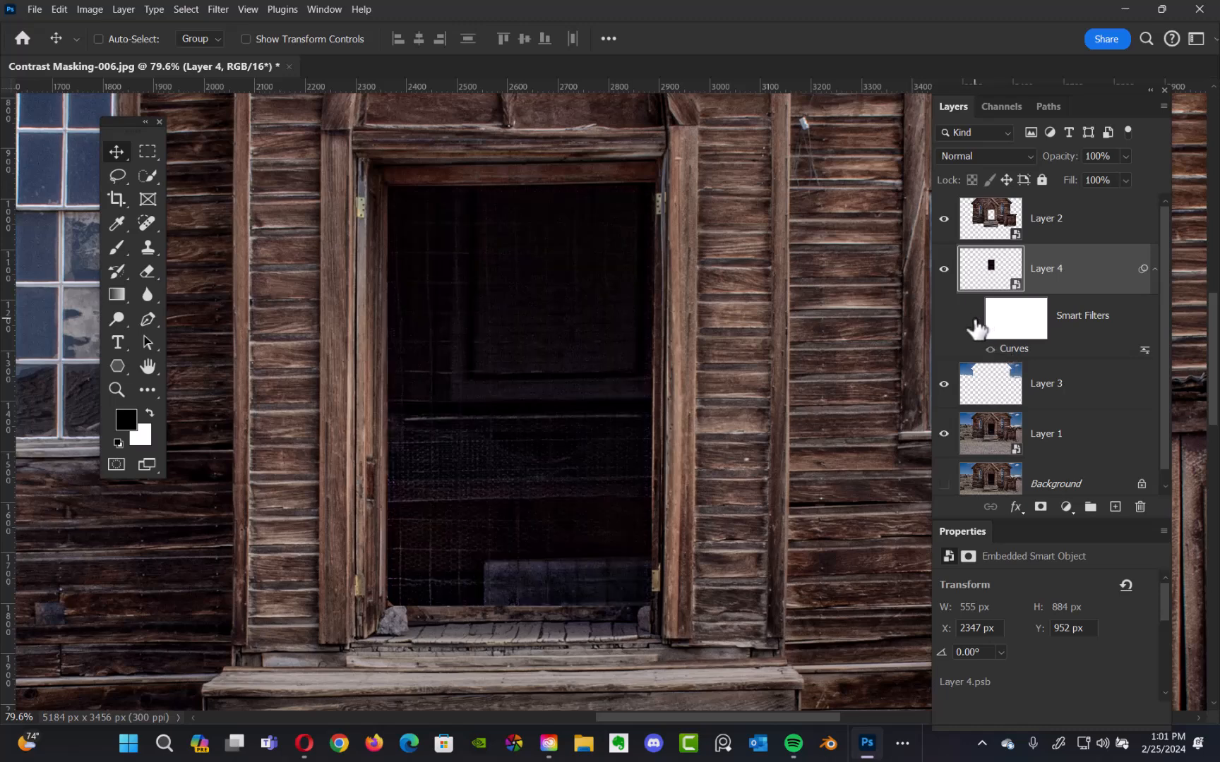
pyautogui.click(976, 321)
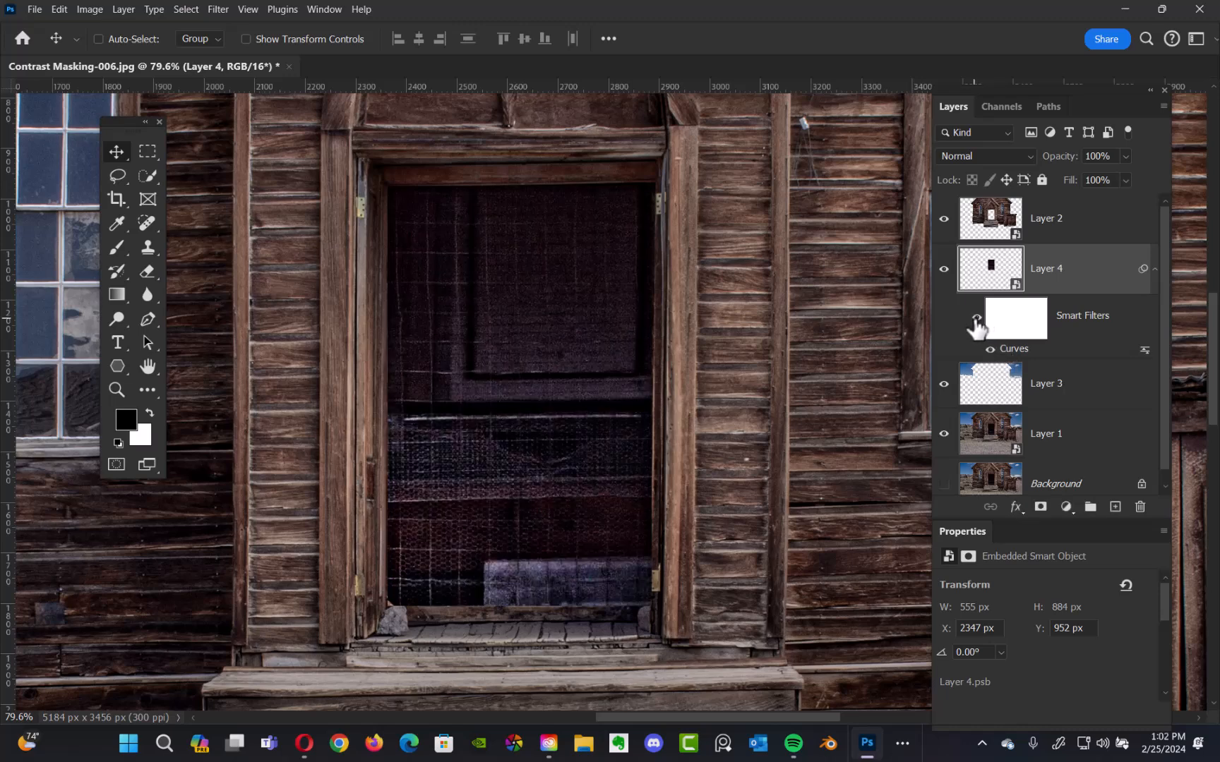
pyautogui.click(976, 321)
pyautogui.click(977, 321)
pyautogui.scroll(-5, 753, 367)
pyautogui.moveTo(743, 428); pyautogui.dragTo(604, 457)
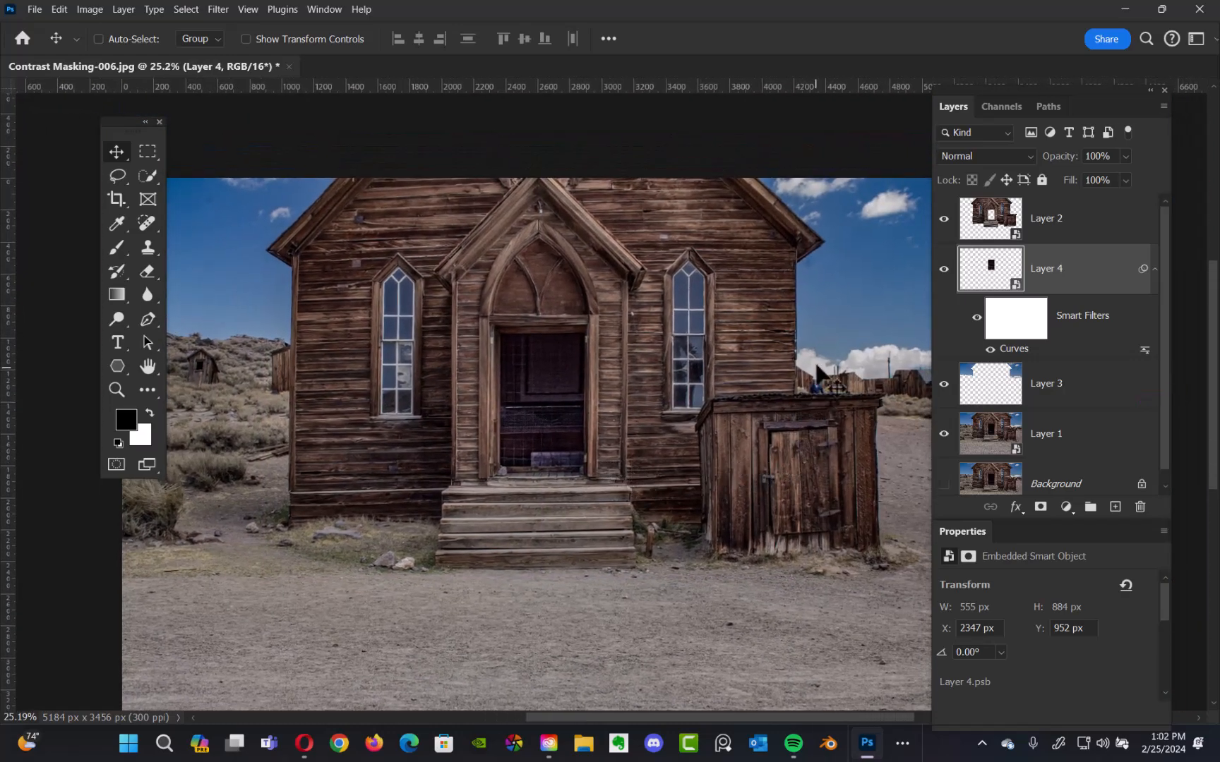
pyautogui.moveTo(816, 339); pyautogui.dragTo(802, 286)
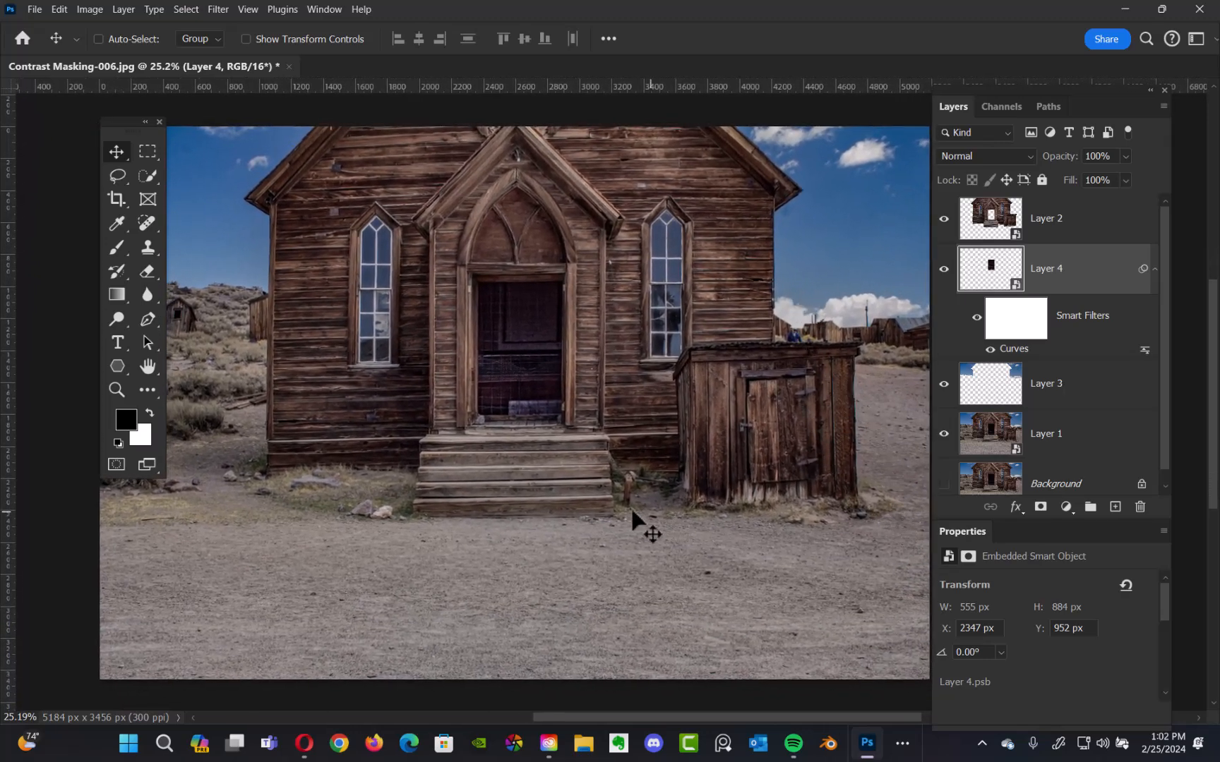
pyautogui.moveTo(388, 542); pyautogui.dragTo(504, 604)
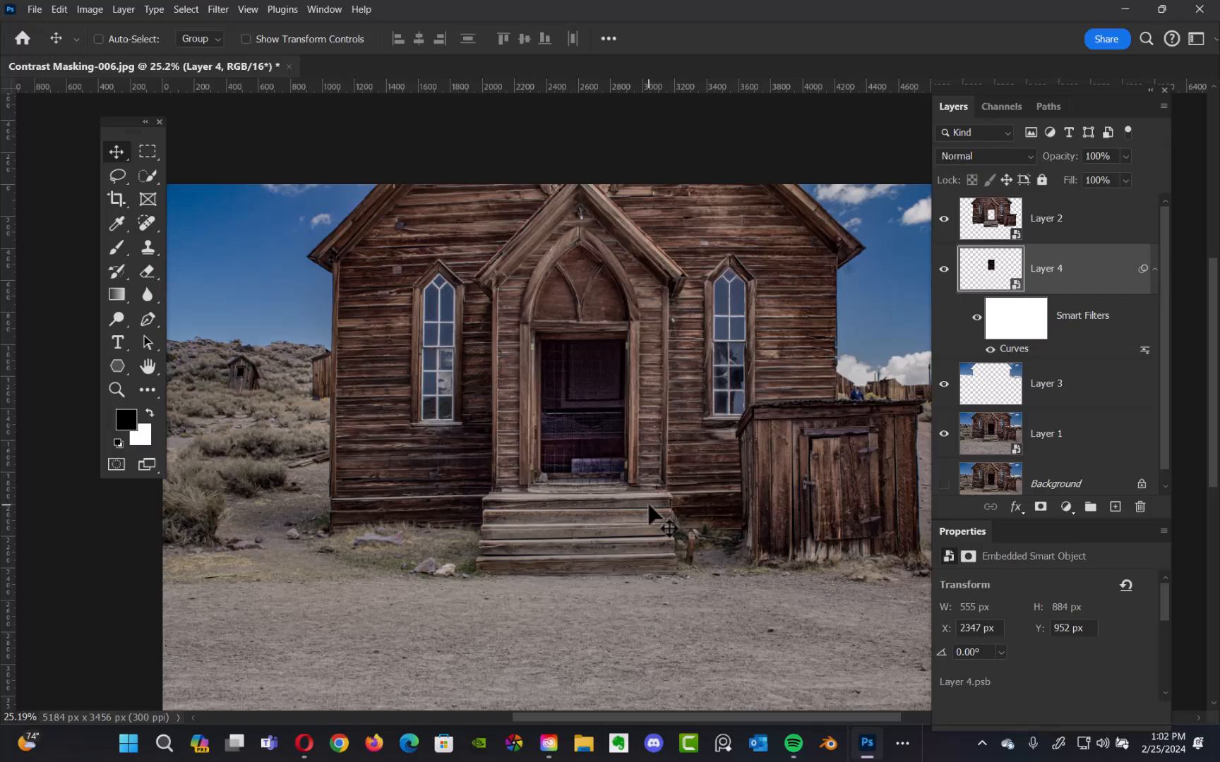
pyautogui.moveTo(599, 535); pyautogui.dragTo(521, 380)
pyautogui.moveTo(525, 471)
pyautogui.mouseDown()
pyautogui.moveTo(587, 393)
pyautogui.moveTo(618, 379)
pyautogui.moveTo(518, 461)
pyautogui.mouseUp()
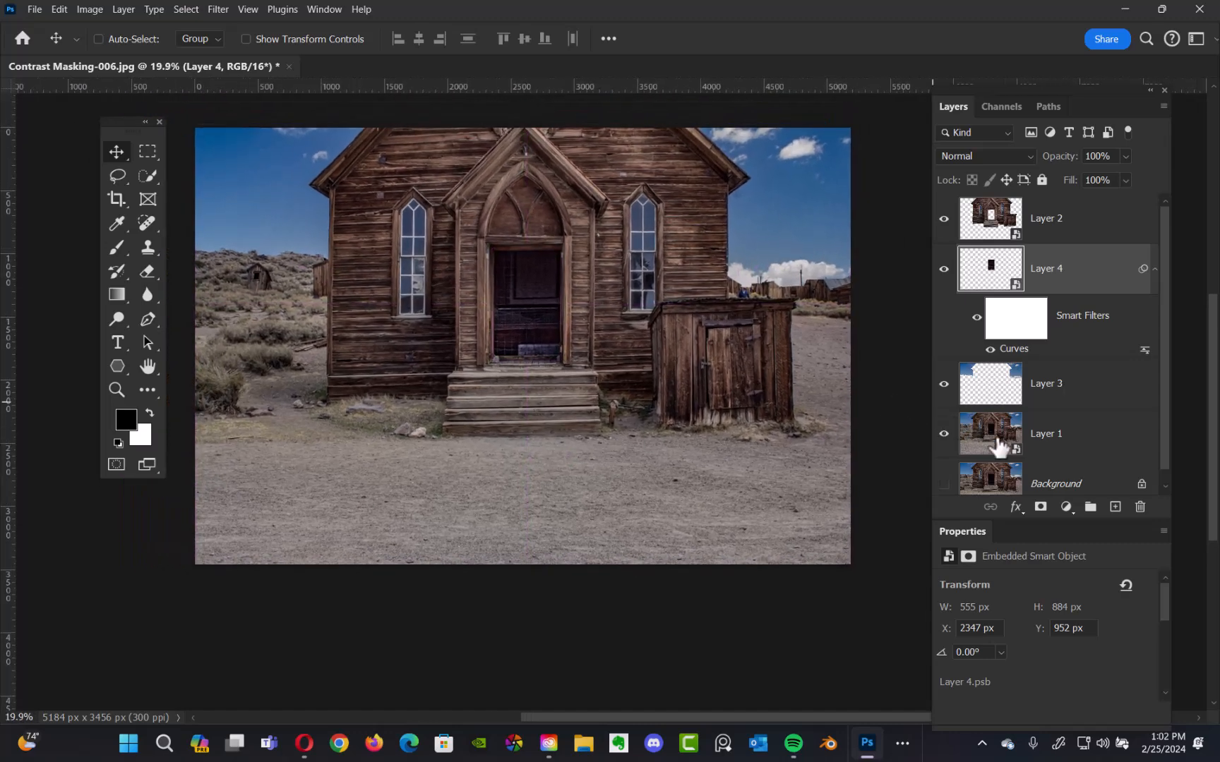
# Darken Layer 1 with a Curves adjustment, using a white endpoint output of 189 and a point at input 133, output 63.
pyautogui.click(1067, 429)
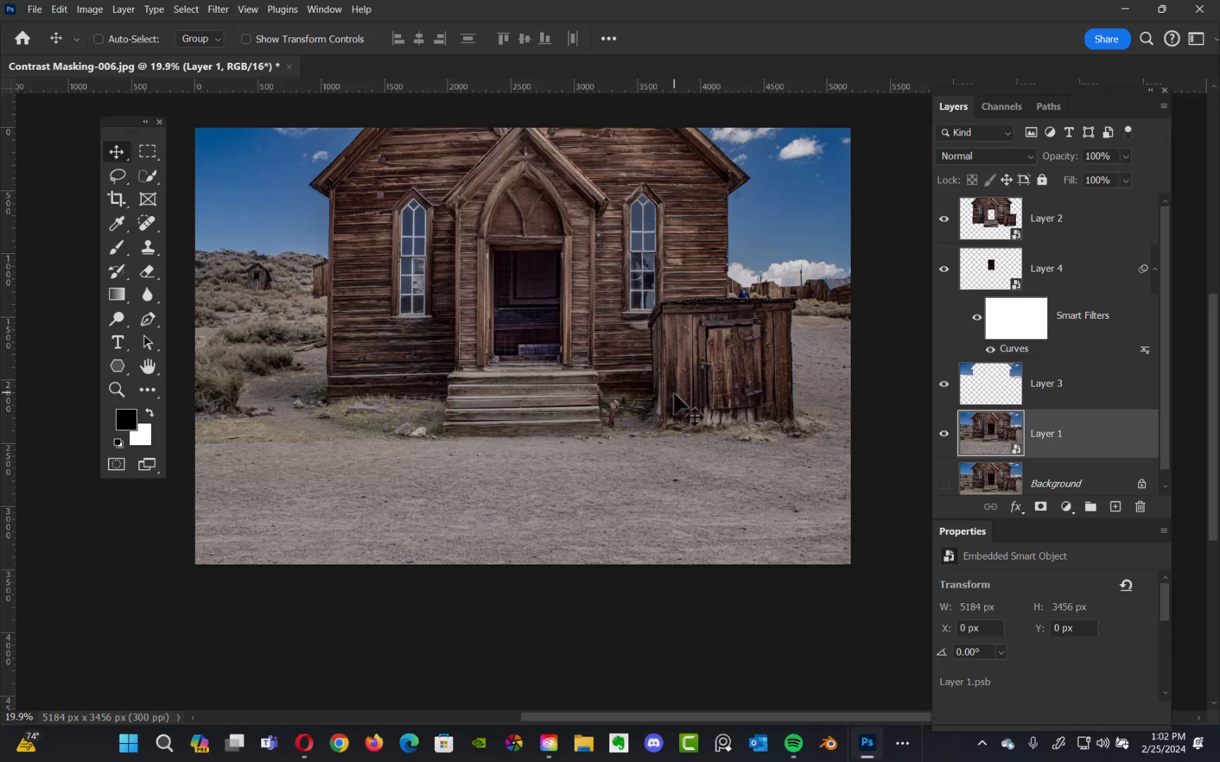
pyautogui.click(91, 10)
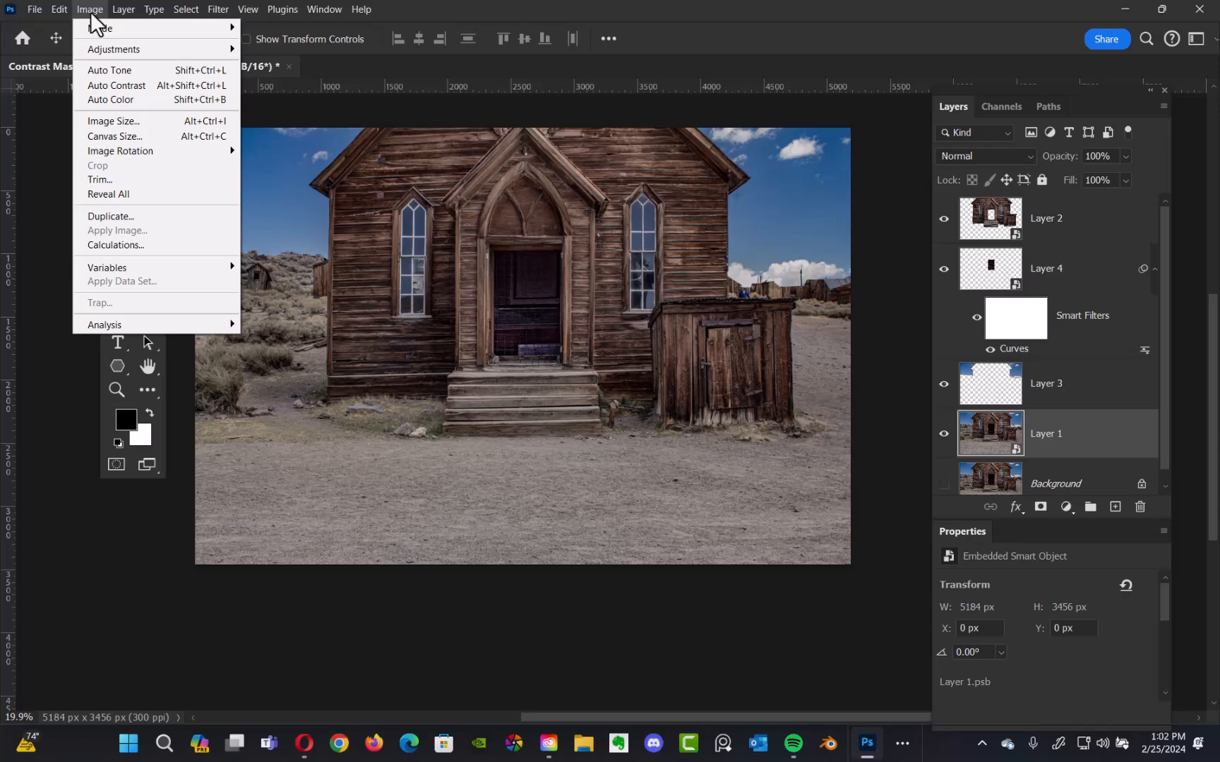
pyautogui.moveTo(123, 48)
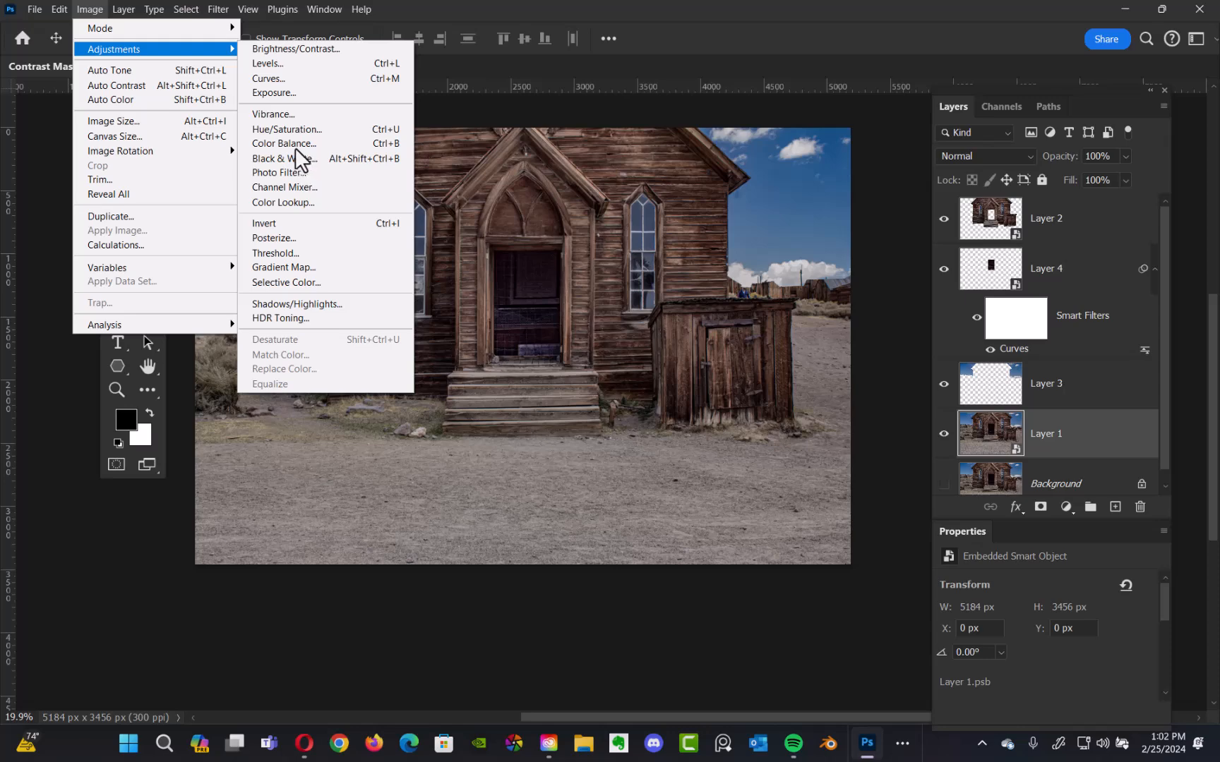
pyautogui.click(277, 79)
pyautogui.moveTo(748, 117); pyautogui.dragTo(997, 95)
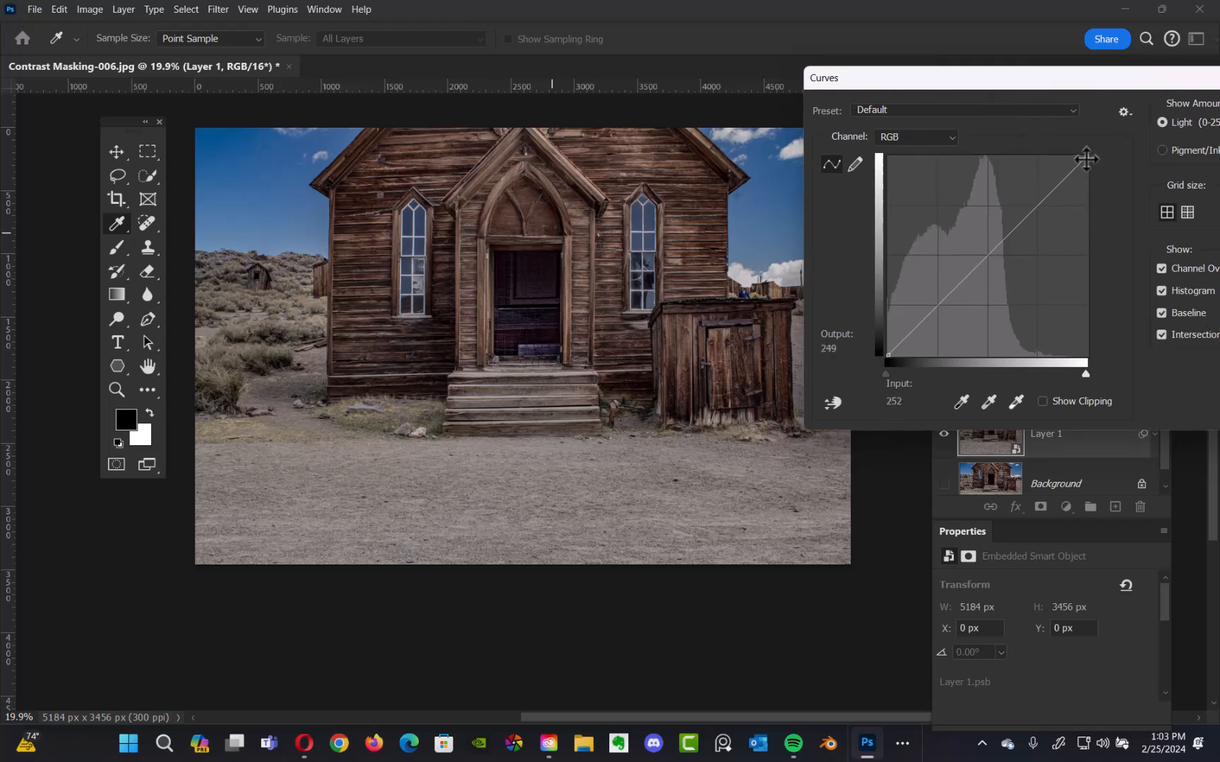
pyautogui.moveTo(1084, 159); pyautogui.dragTo(1088, 208)
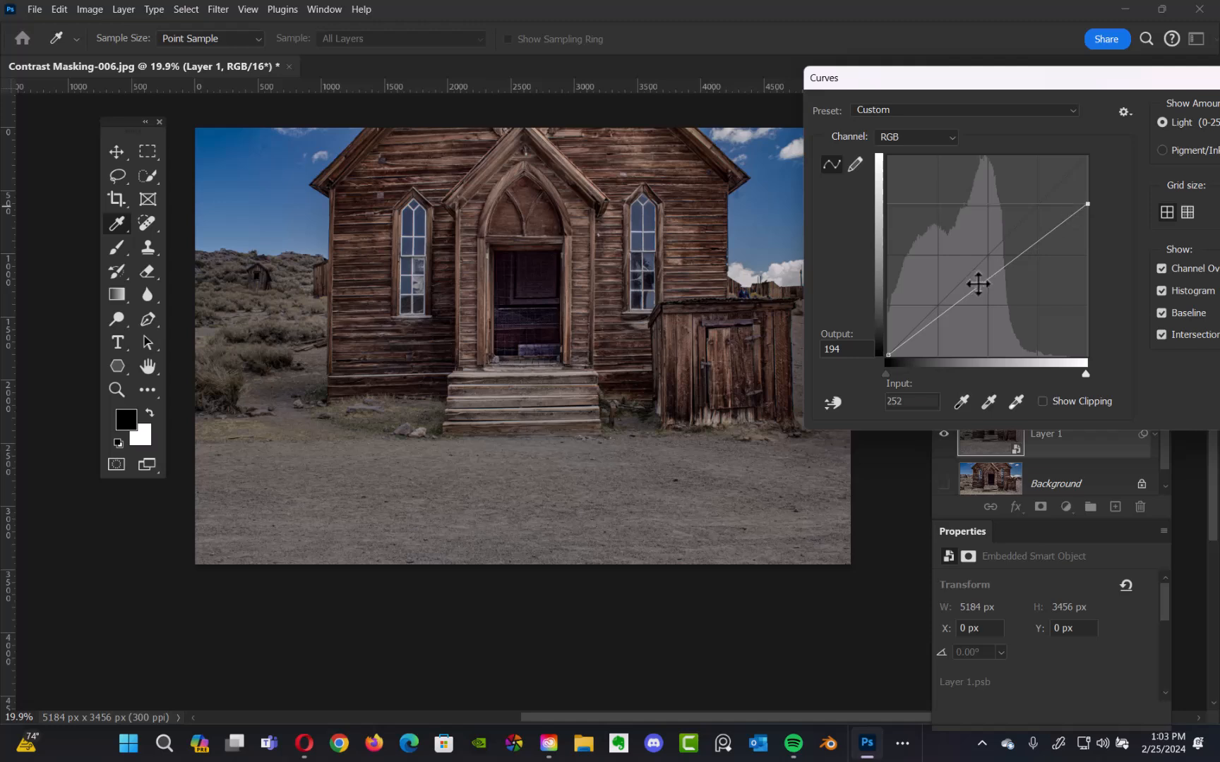
pyautogui.moveTo(986, 280); pyautogui.dragTo(992, 306)
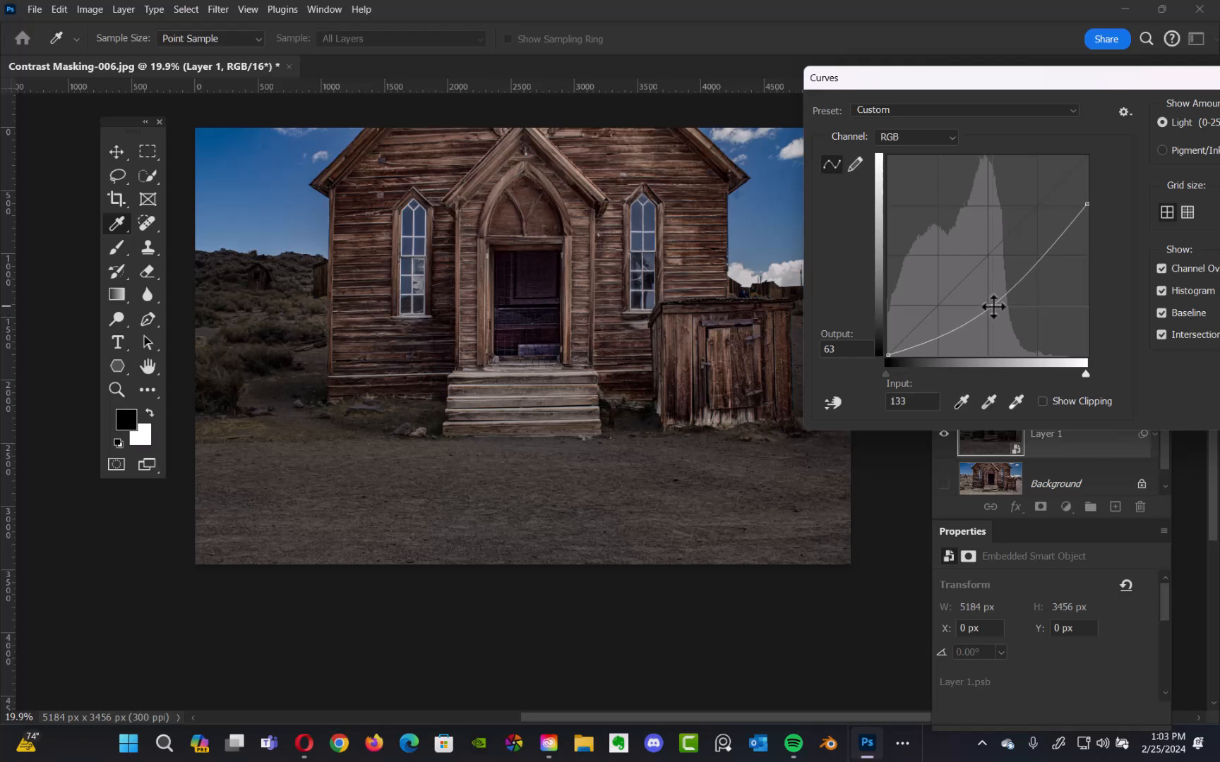
pyautogui.moveTo(1009, 76); pyautogui.dragTo(1074, 65)
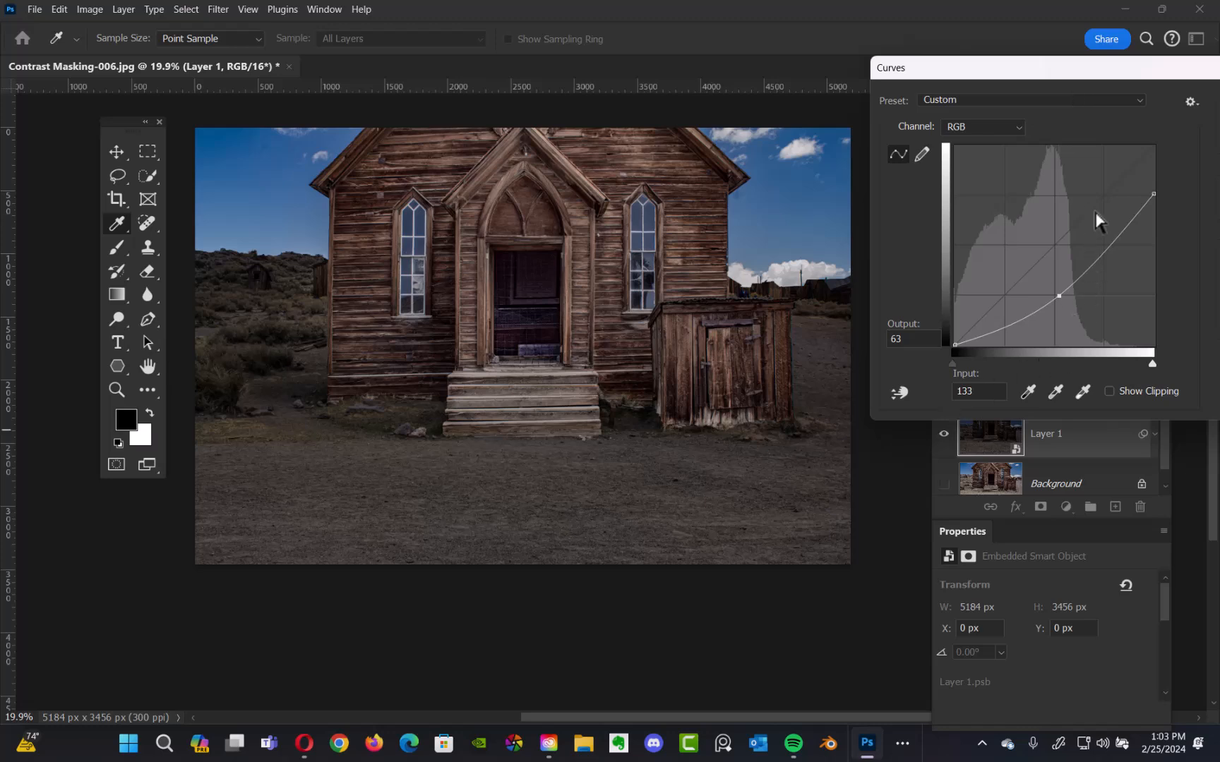
pyautogui.moveTo(1154, 199); pyautogui.dragTo(1155, 201)
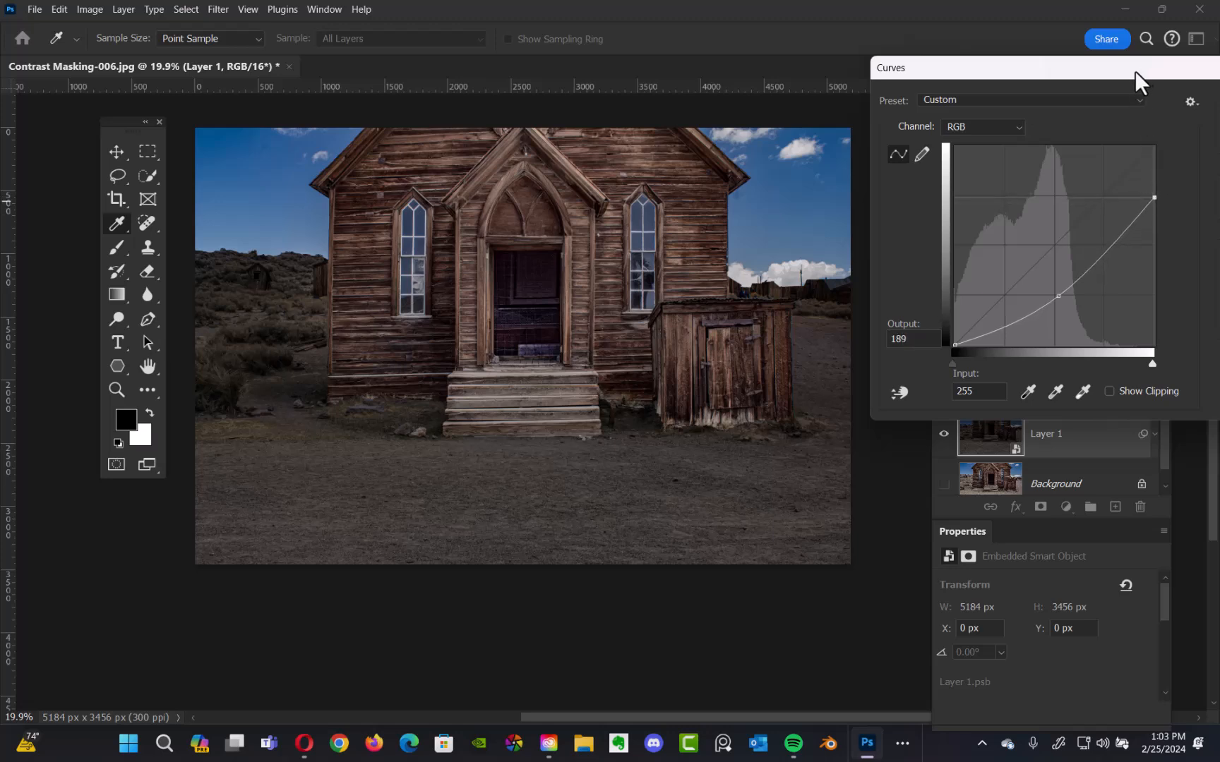
pyautogui.moveTo(1137, 70); pyautogui.dragTo(1025, 86)
pyautogui.moveTo(1125, 82); pyautogui.dragTo(999, 88)
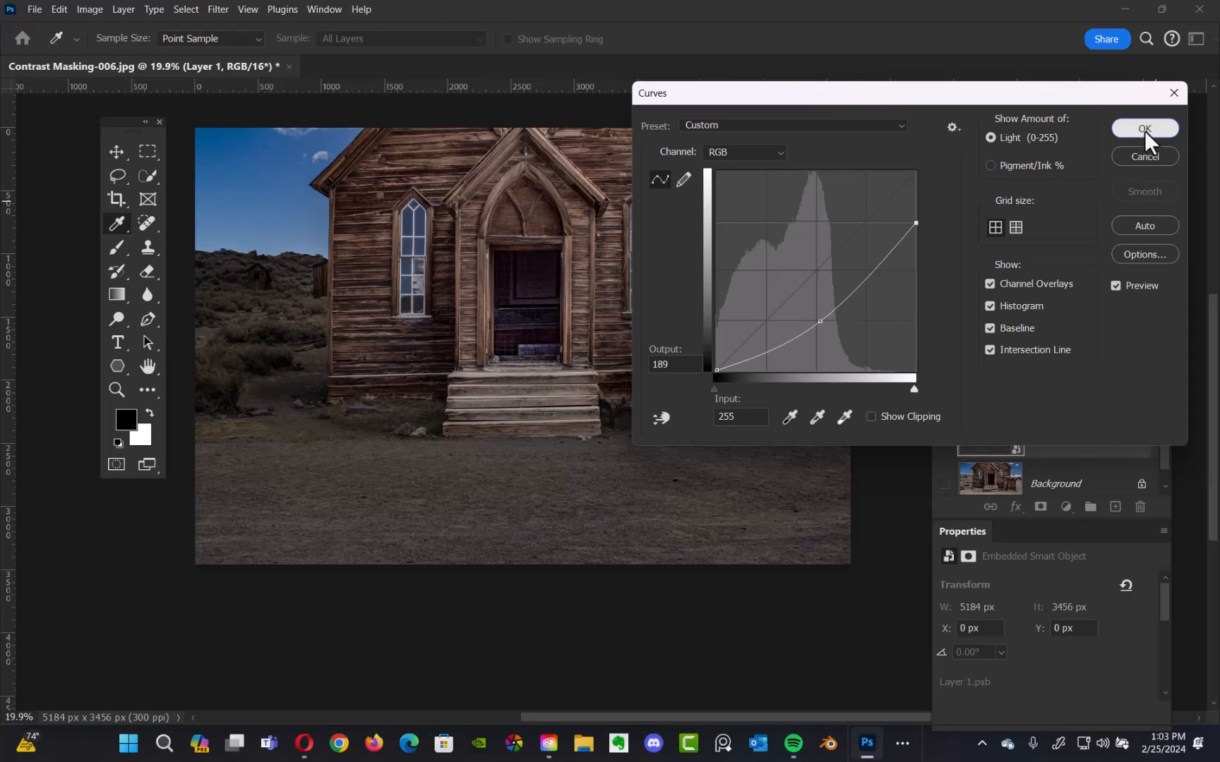
pyautogui.click(1144, 130)
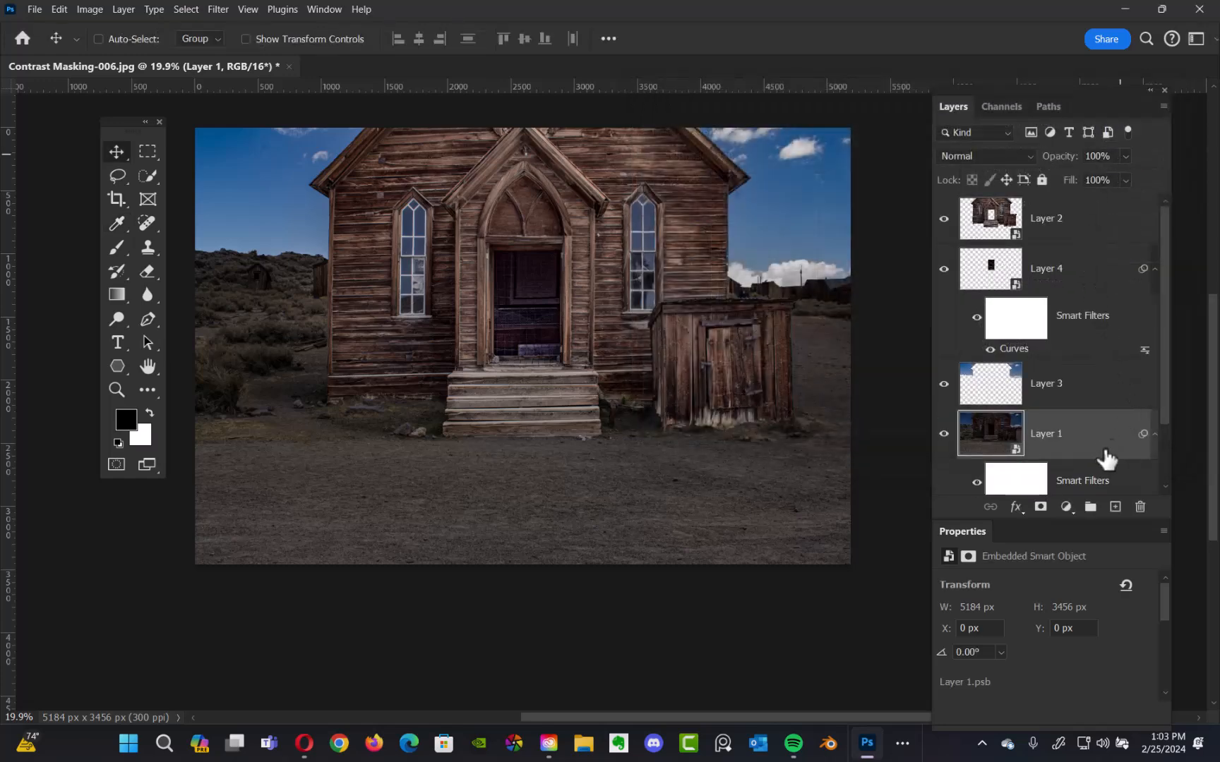
# Add a second Curves adjustment to Layer 1, with white endpoint input 152 and a curve point at input 86, output 110.
pyautogui.moveTo(1165, 368); pyautogui.dragTo(1162, 424)
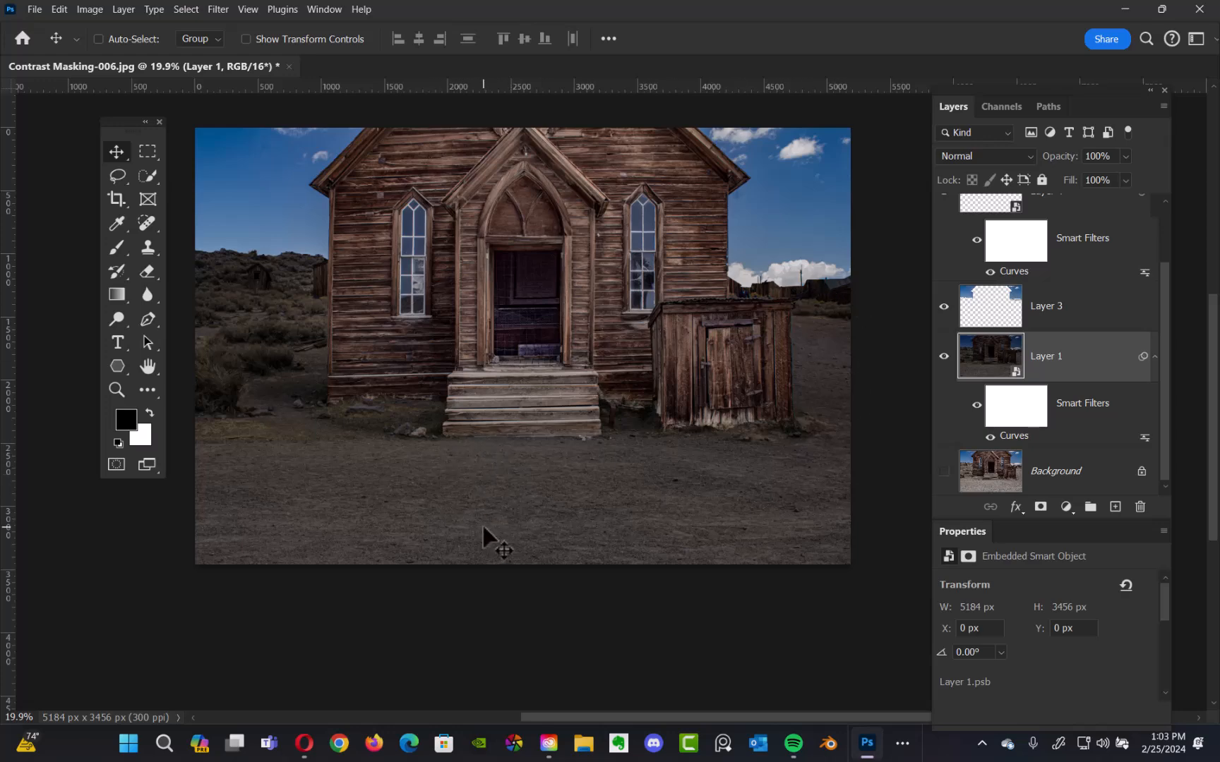
pyautogui.click(95, 11)
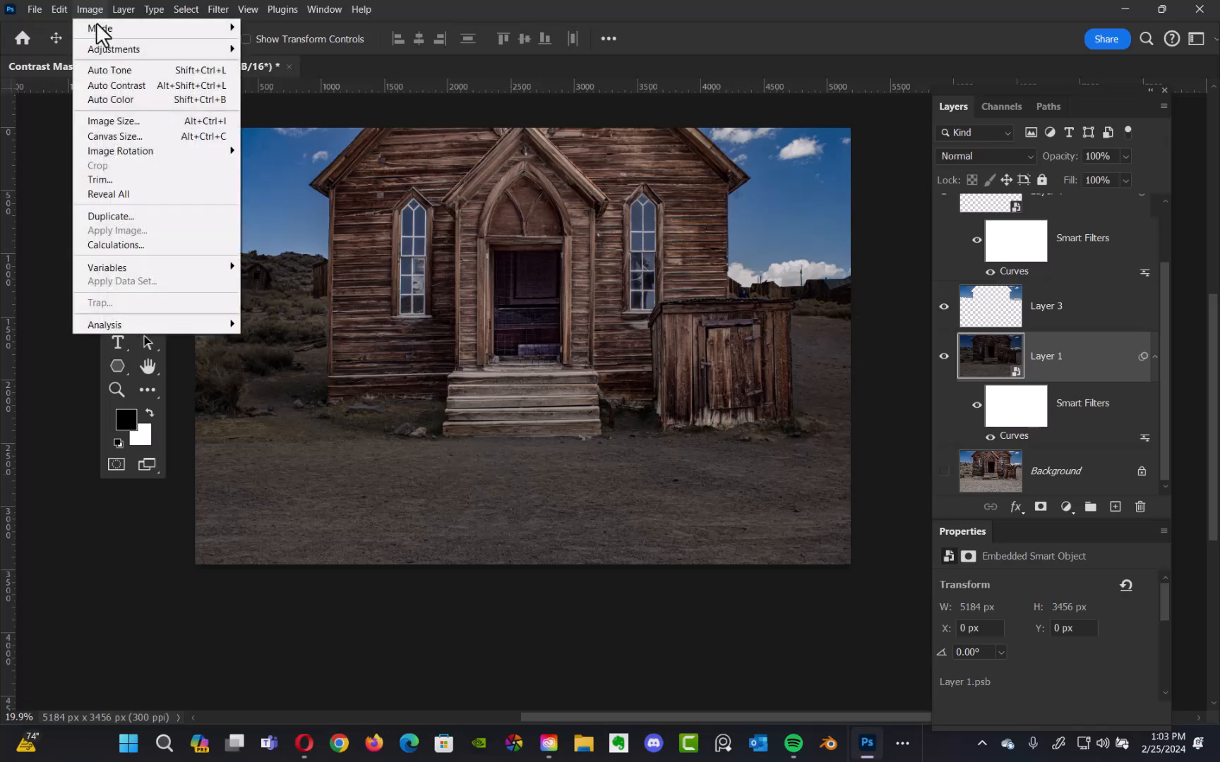
pyautogui.moveTo(125, 51)
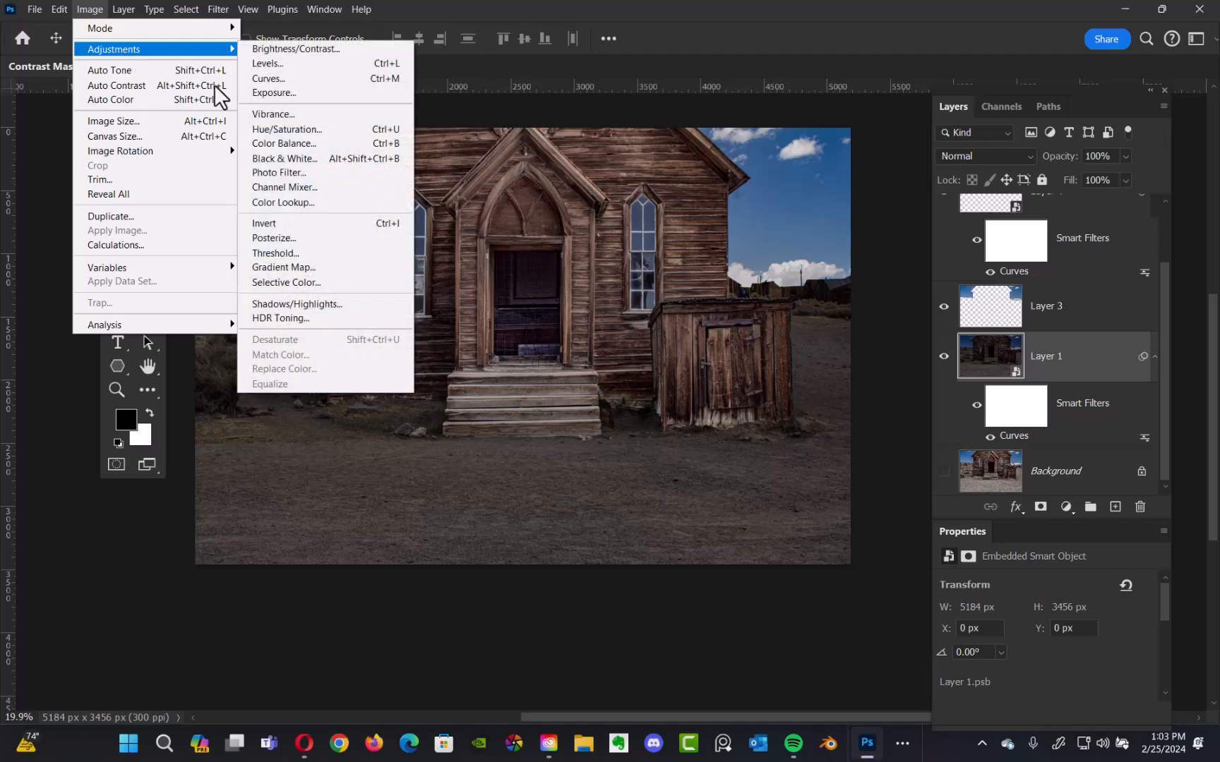
pyautogui.click(289, 82)
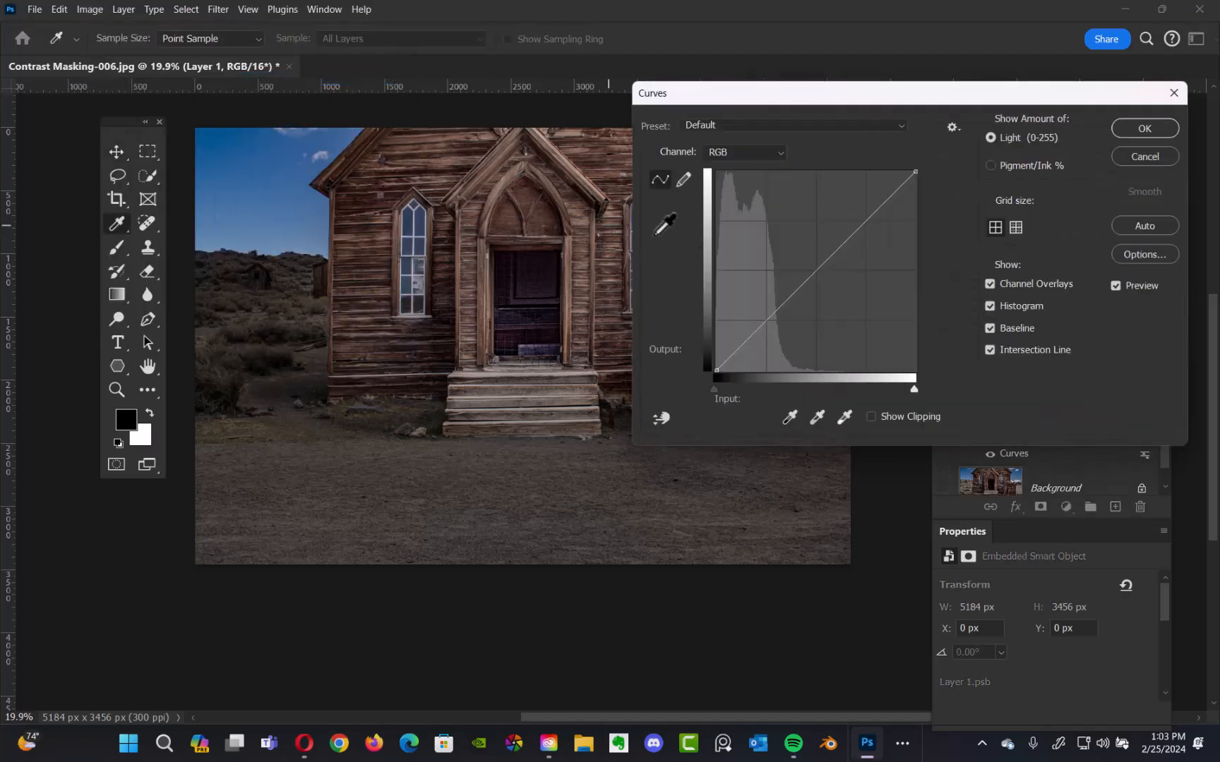
pyautogui.moveTo(871, 96); pyautogui.dragTo(1024, 36)
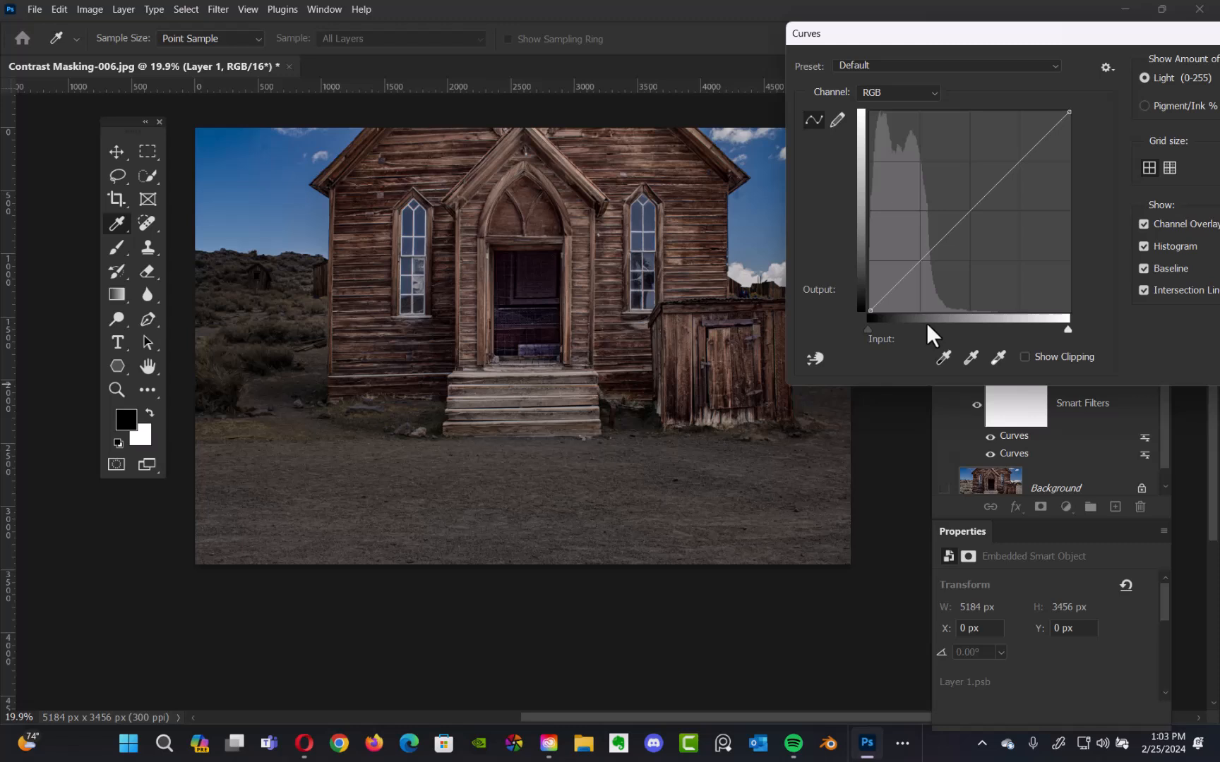
pyautogui.moveTo(1068, 332); pyautogui.dragTo(1001, 341)
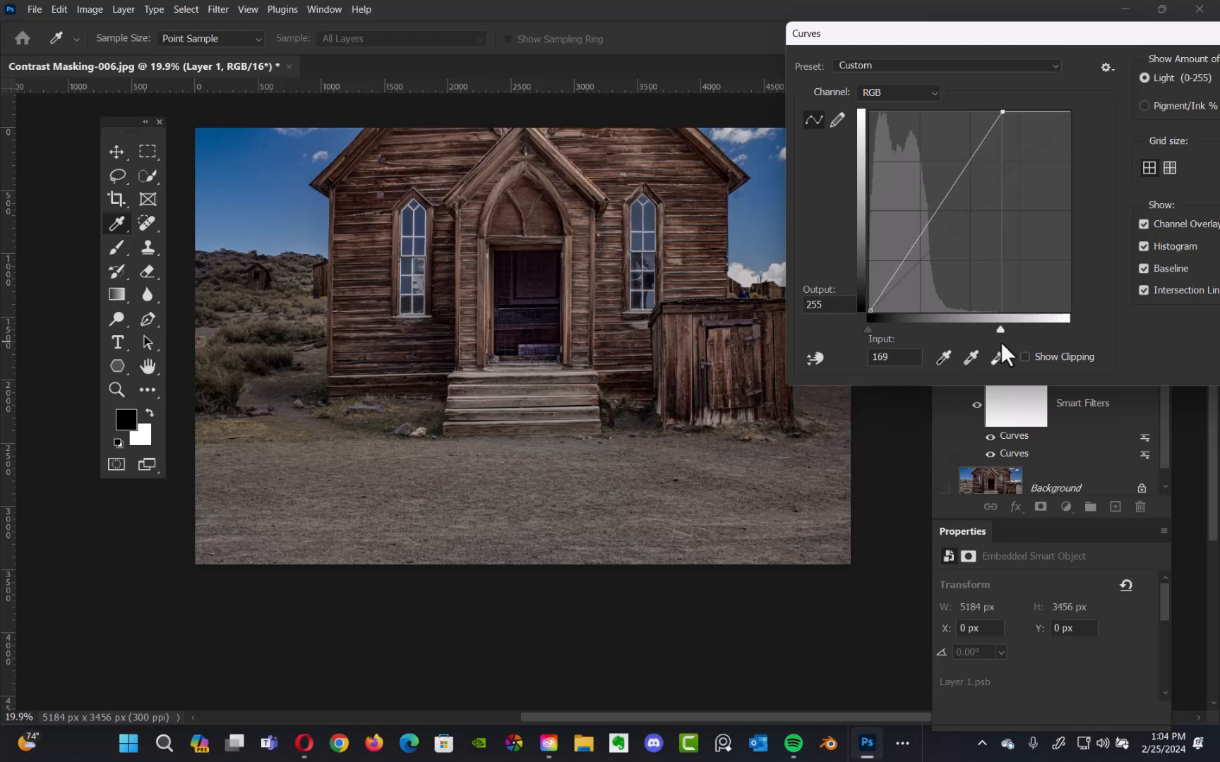
pyautogui.click(936, 215)
pyautogui.moveTo(936, 219); pyautogui.dragTo(938, 227)
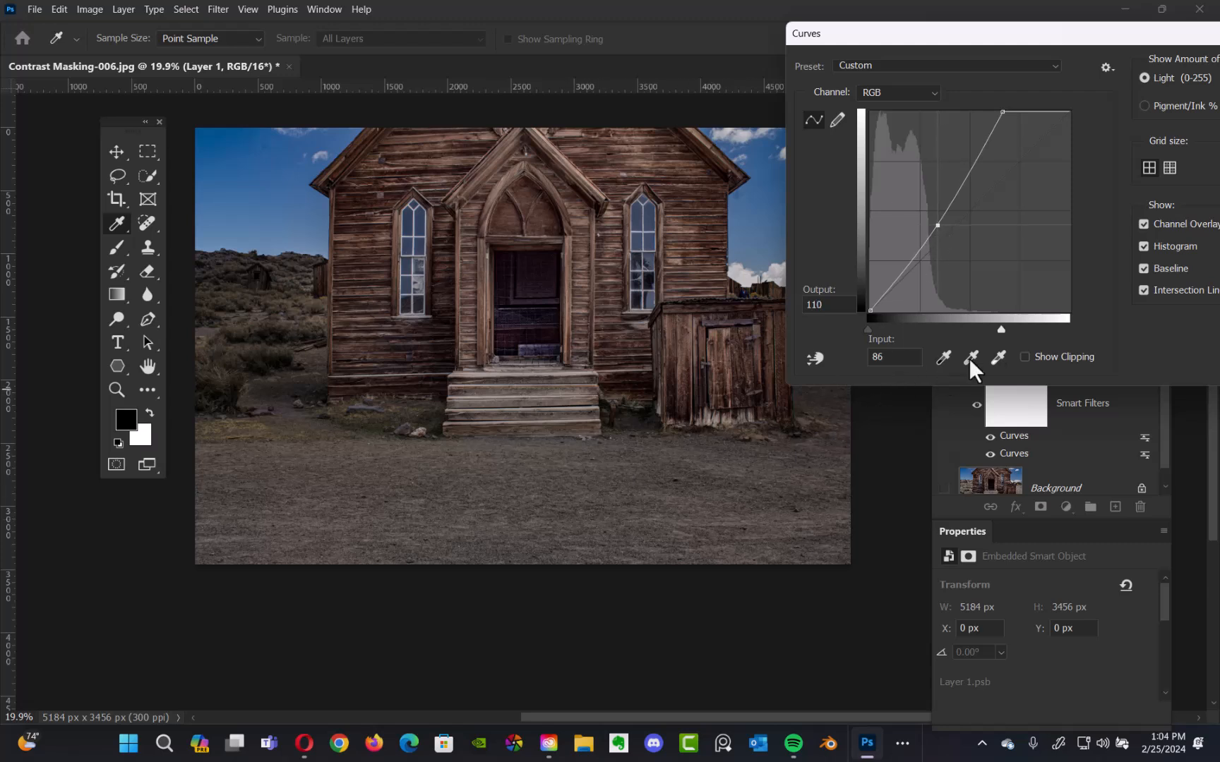
pyautogui.moveTo(1000, 329); pyautogui.dragTo(987, 332)
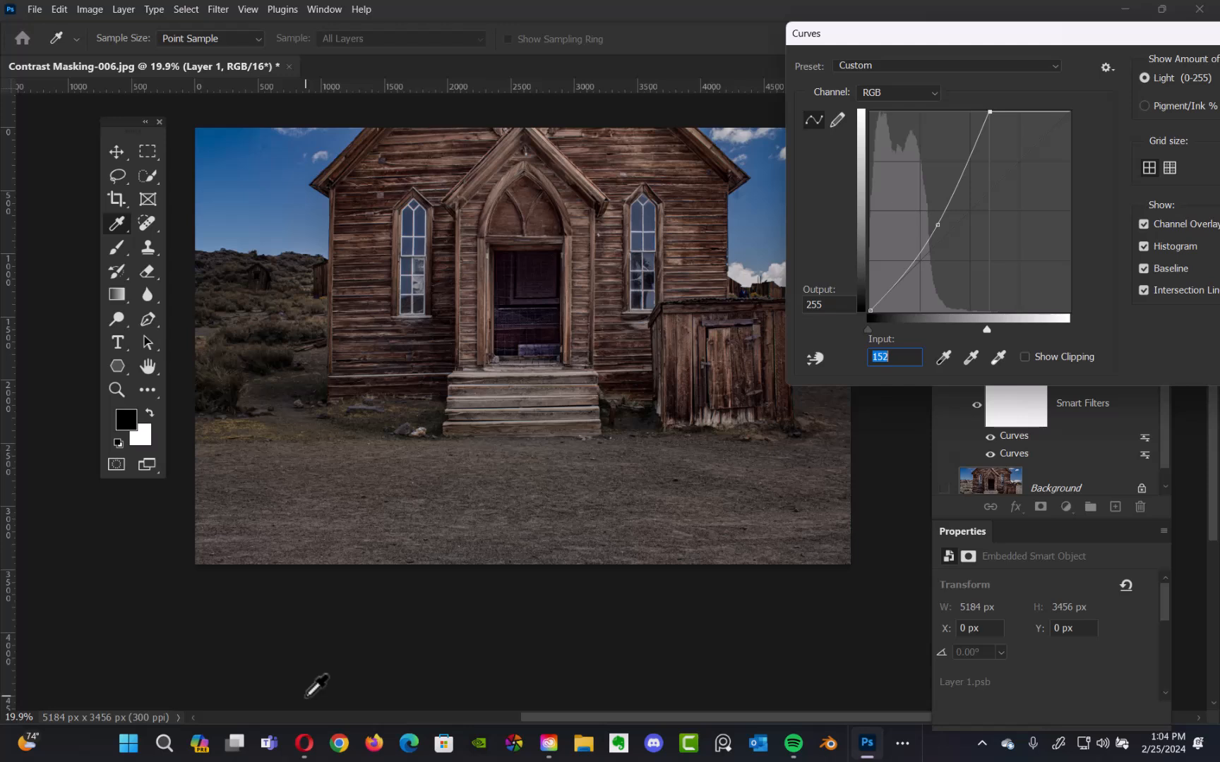
pyautogui.moveTo(1010, 38); pyautogui.dragTo(822, 61)
pyautogui.click(1058, 134)
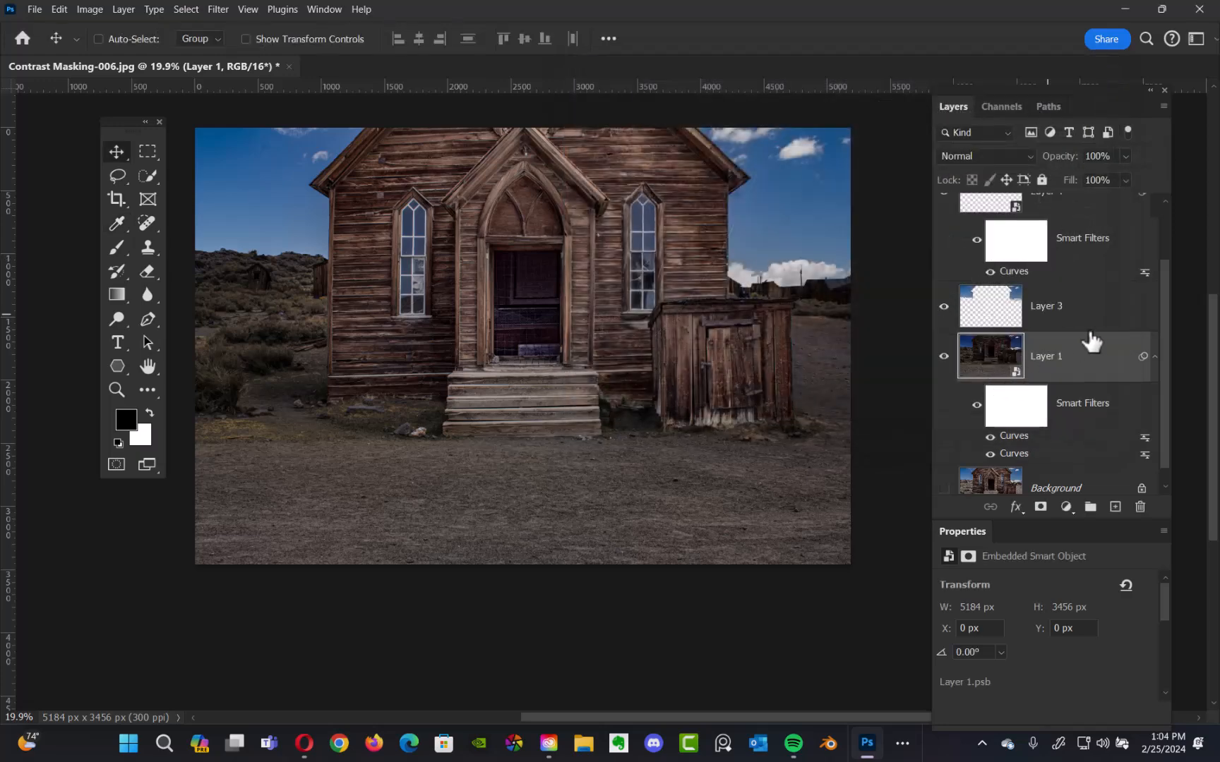
# Toggle Layer 2's visibility off and on to compare the image with and without the separate church layer.
pyautogui.moveTo(1158, 321); pyautogui.dragTo(1163, 257)
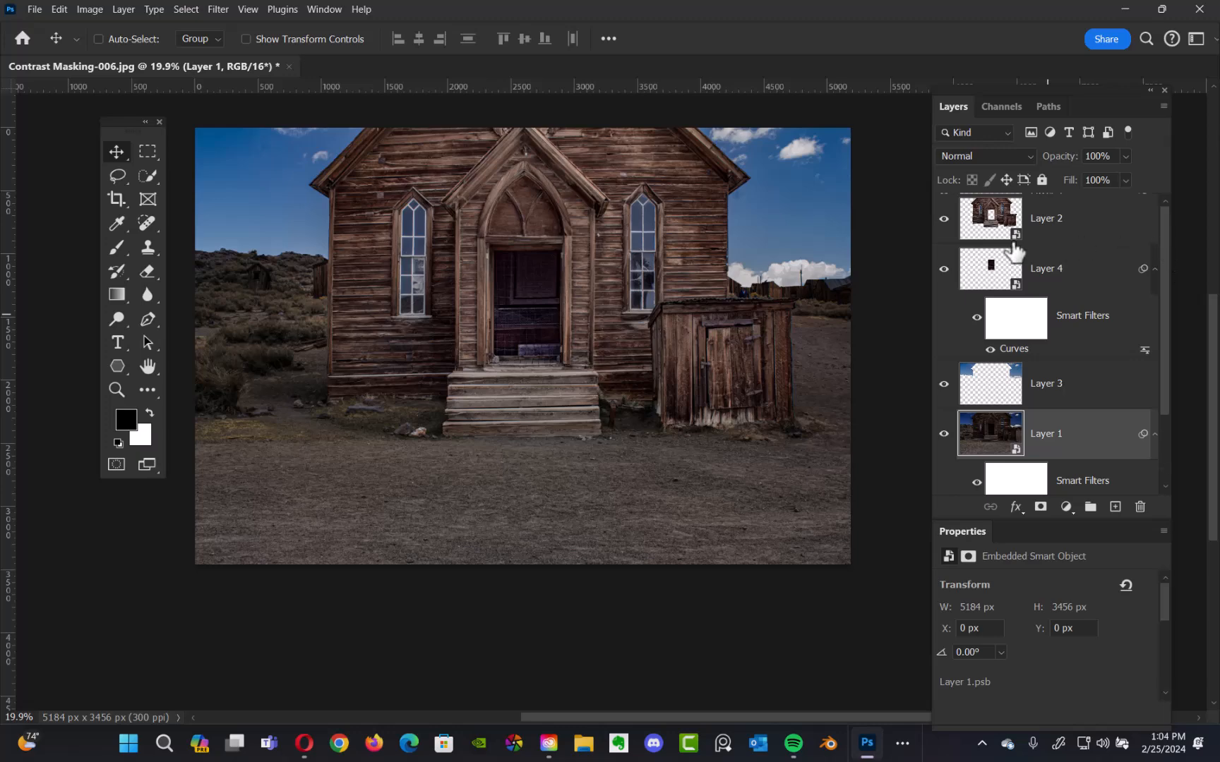
pyautogui.click(944, 220)
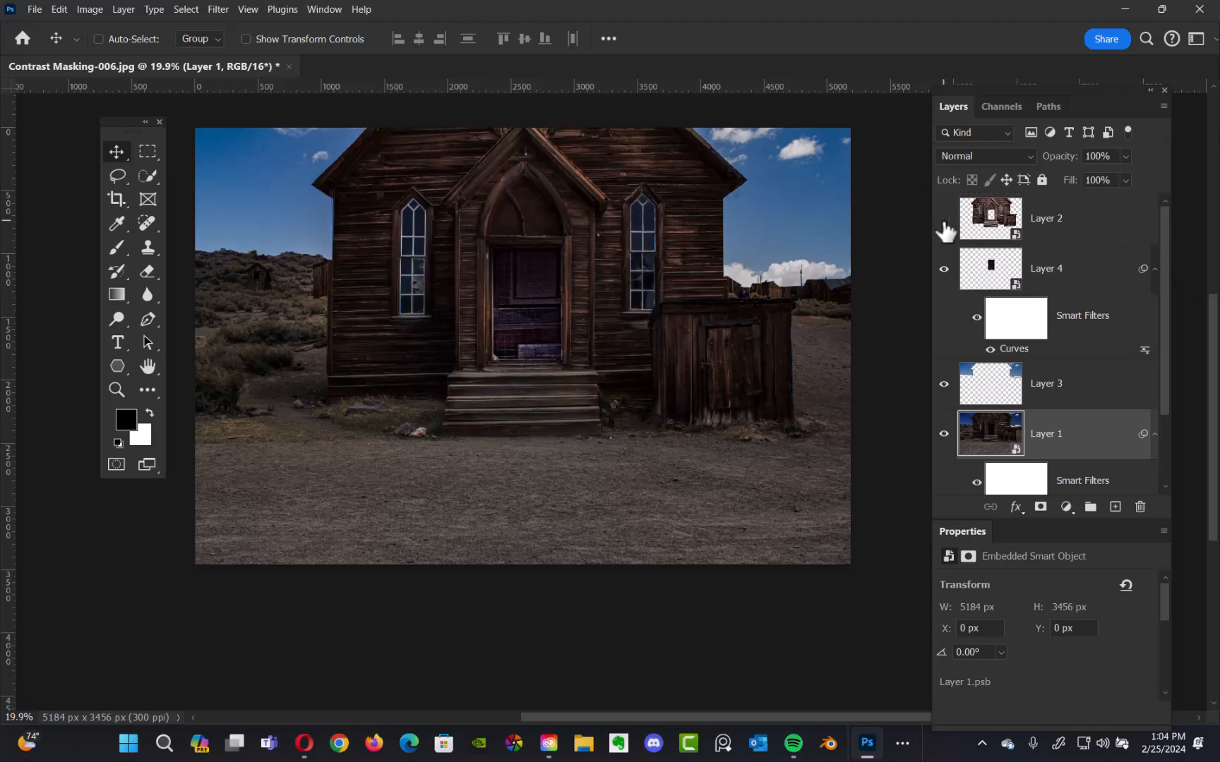
pyautogui.click(944, 220)
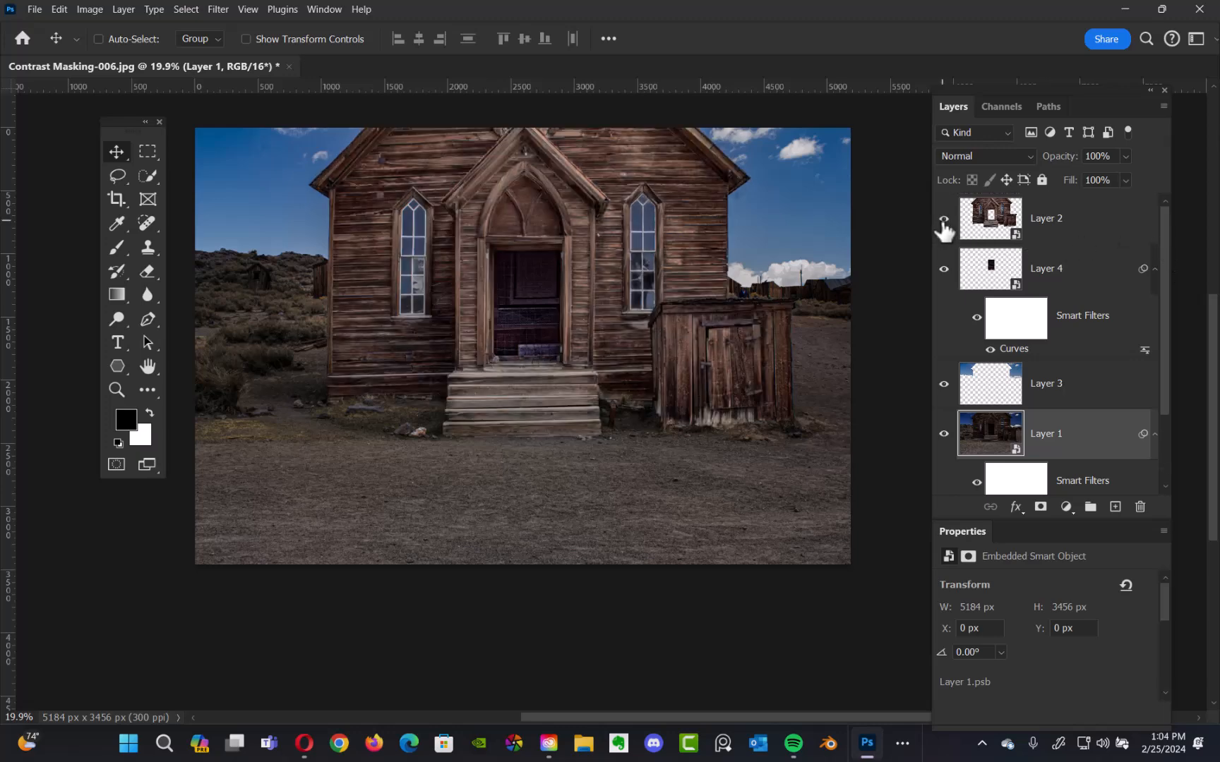
pyautogui.click(943, 220)
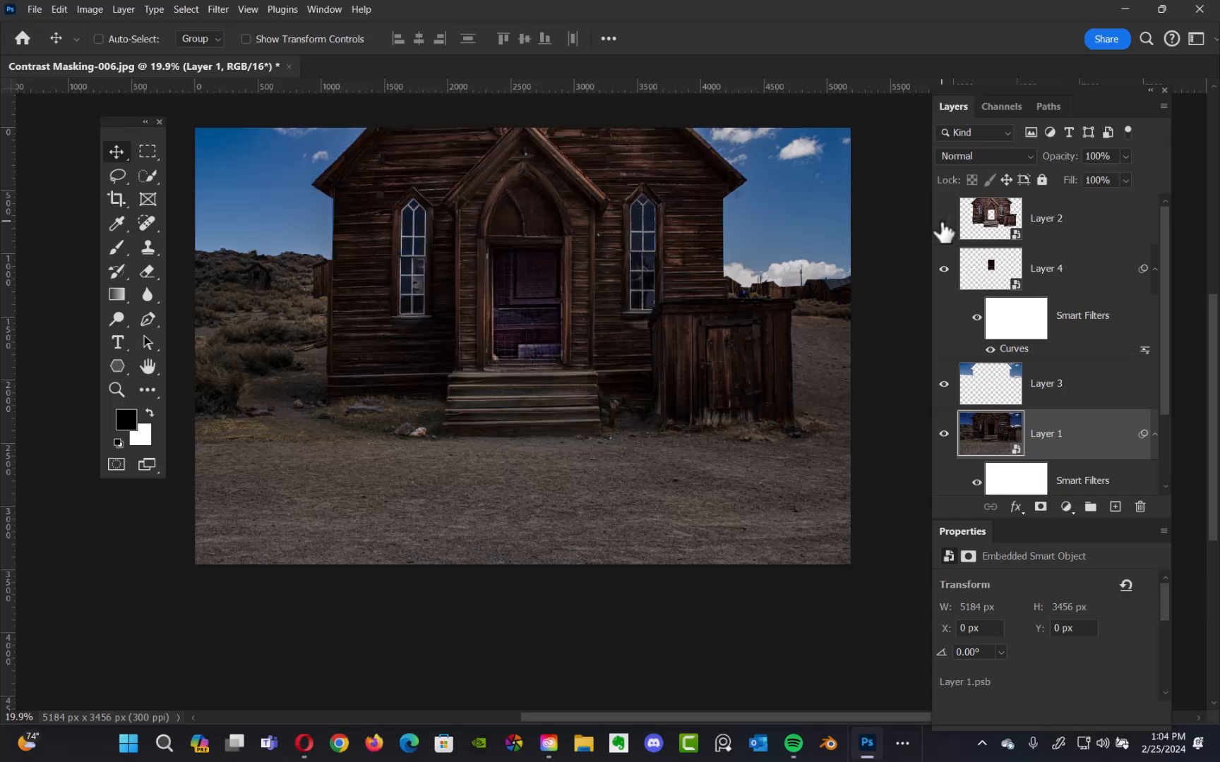
pyautogui.click(943, 220)
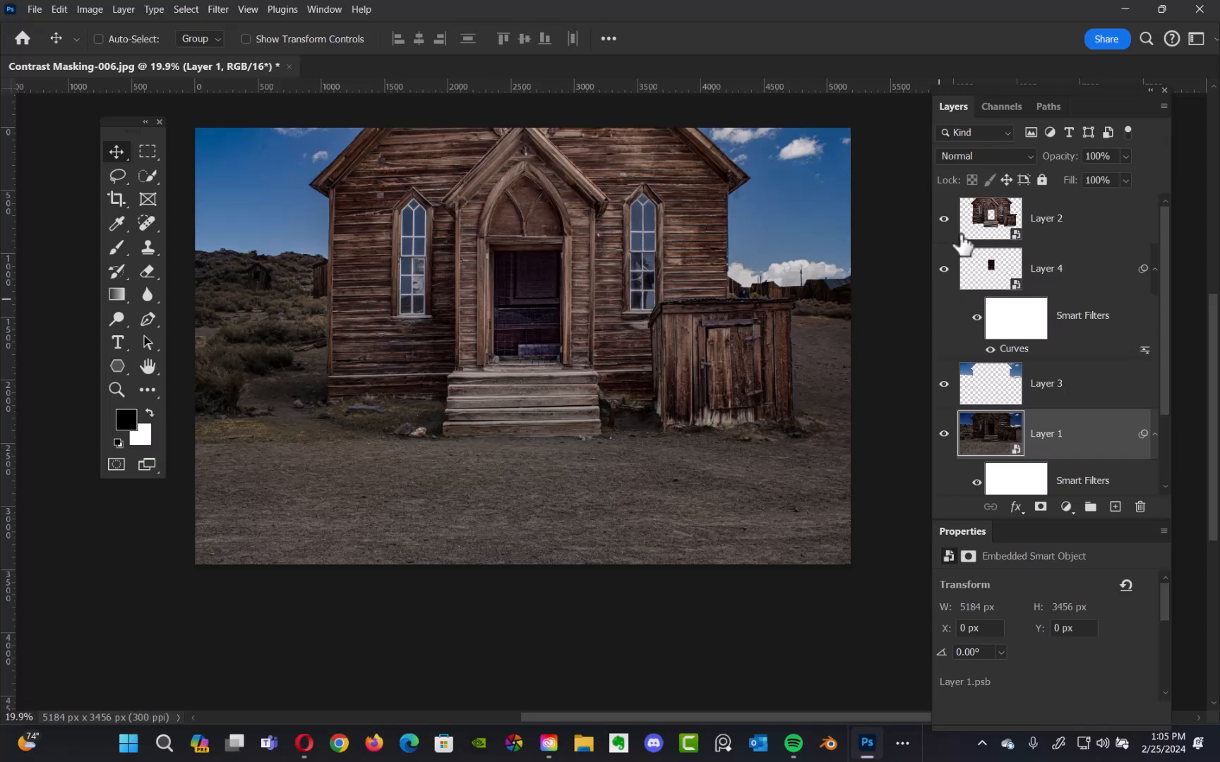
pyautogui.click(943, 219)
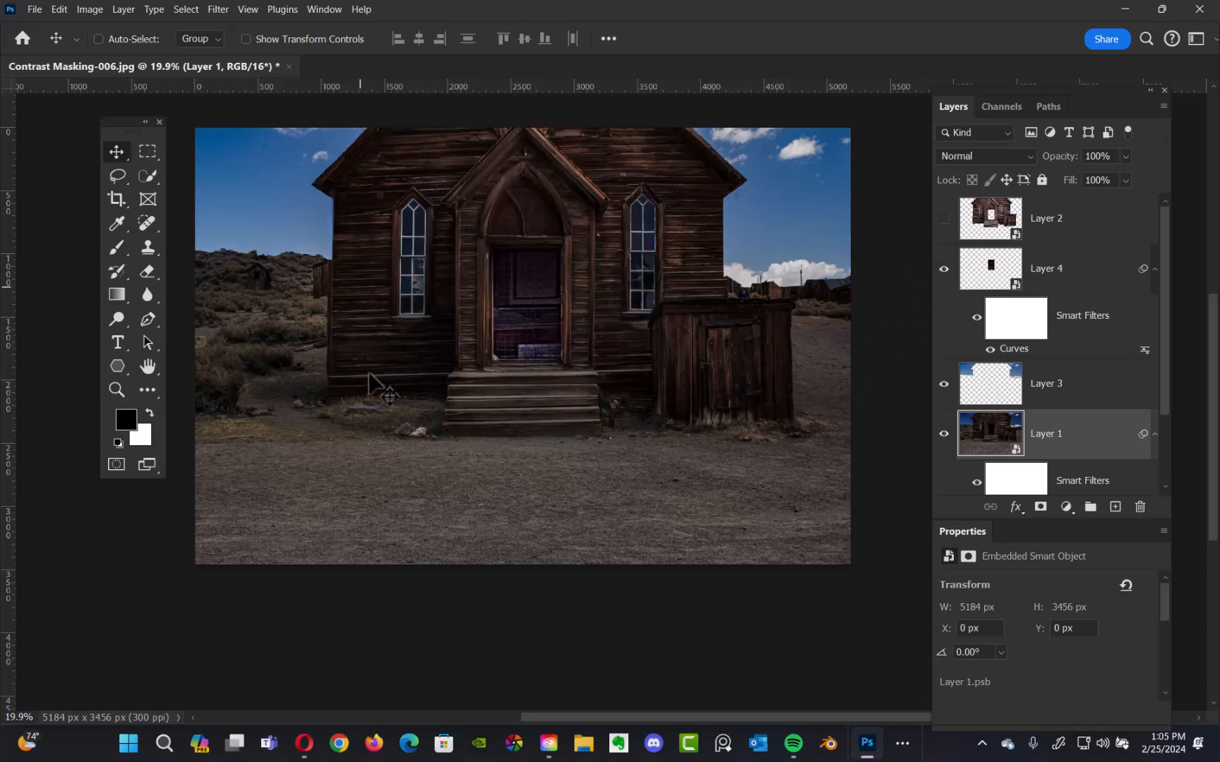
pyautogui.click(944, 218)
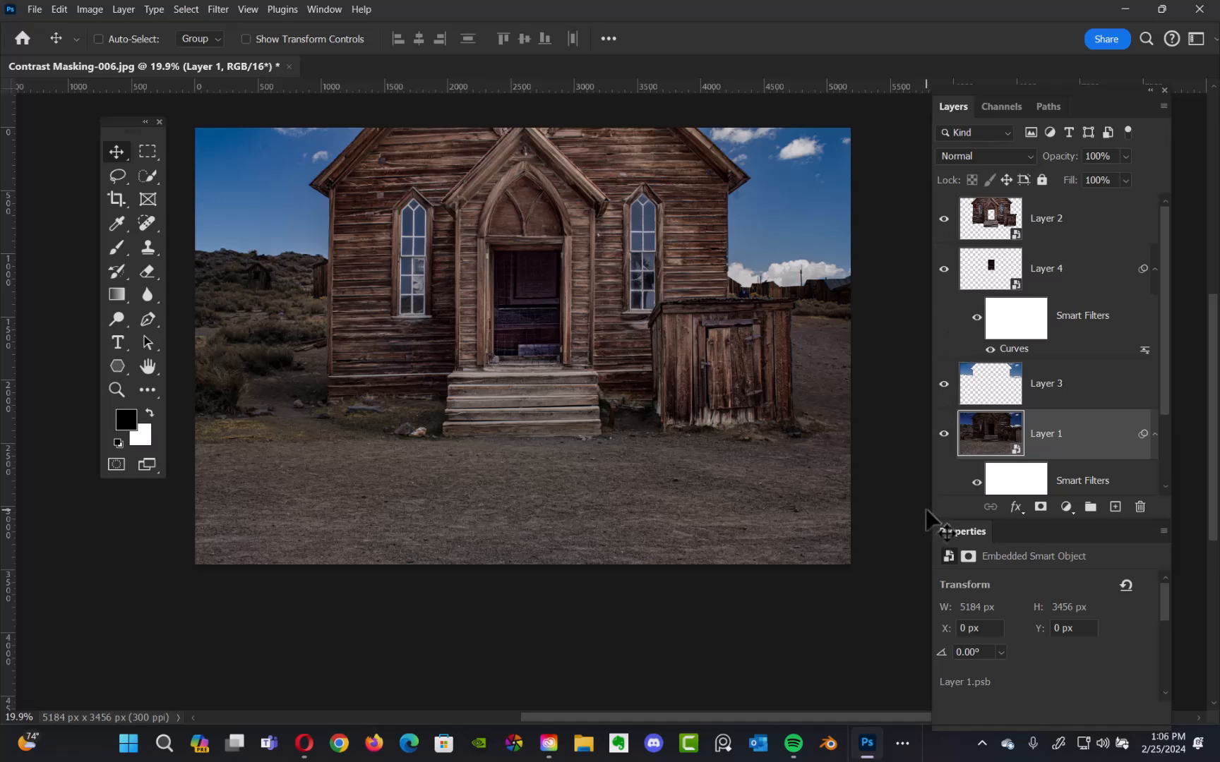
# Convert the sky on Layer 3 to a smart object.
pyautogui.click(1063, 385)
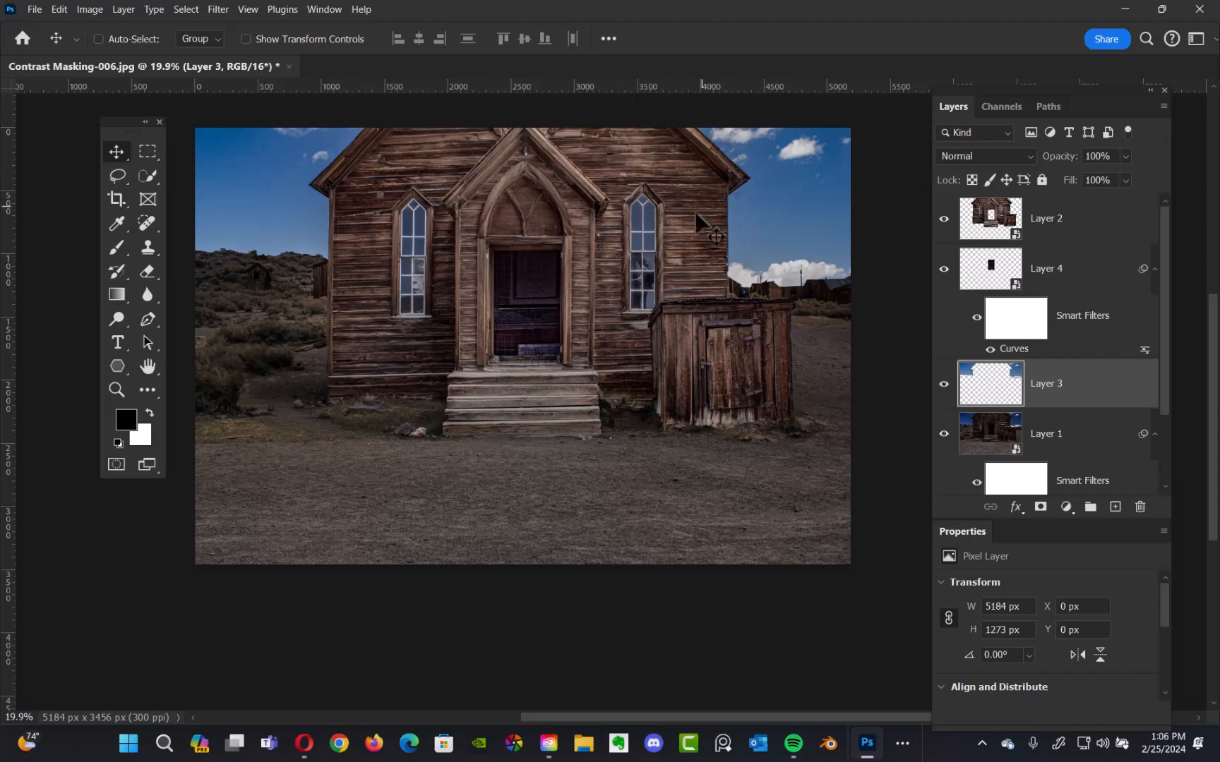
pyautogui.rightClick(1110, 381)
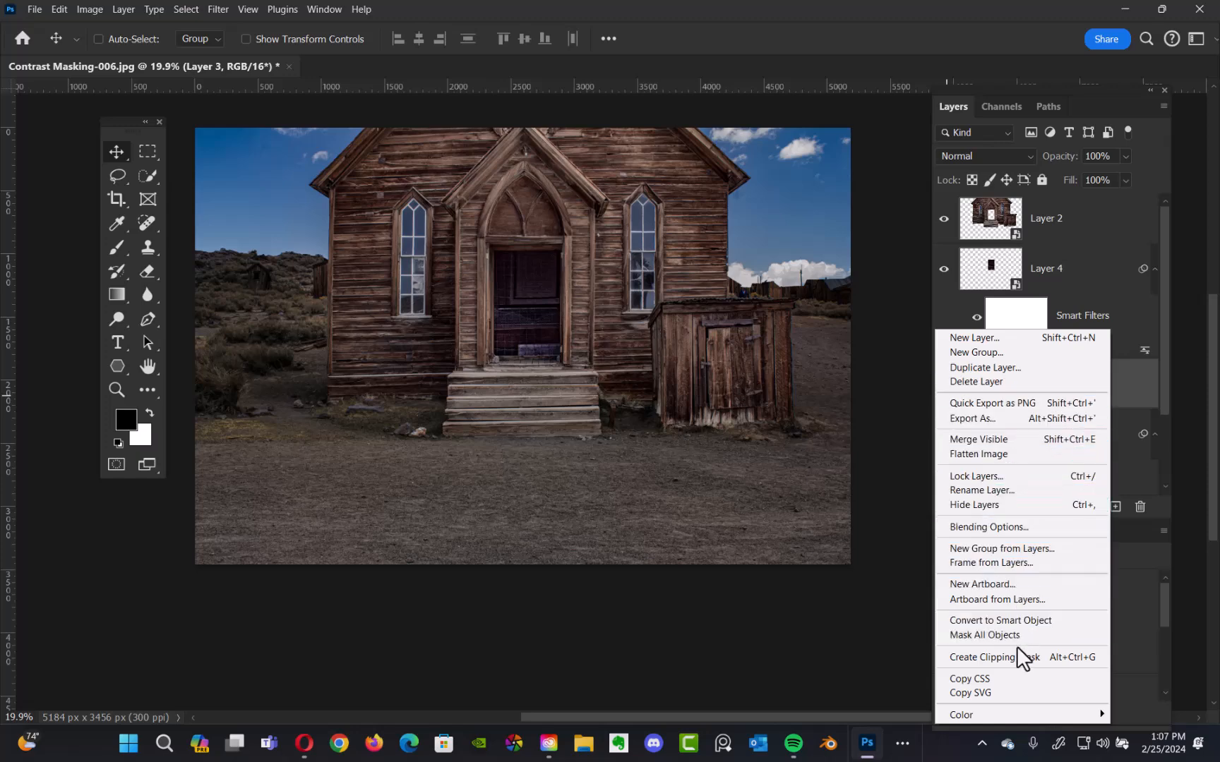
pyautogui.click(1023, 620)
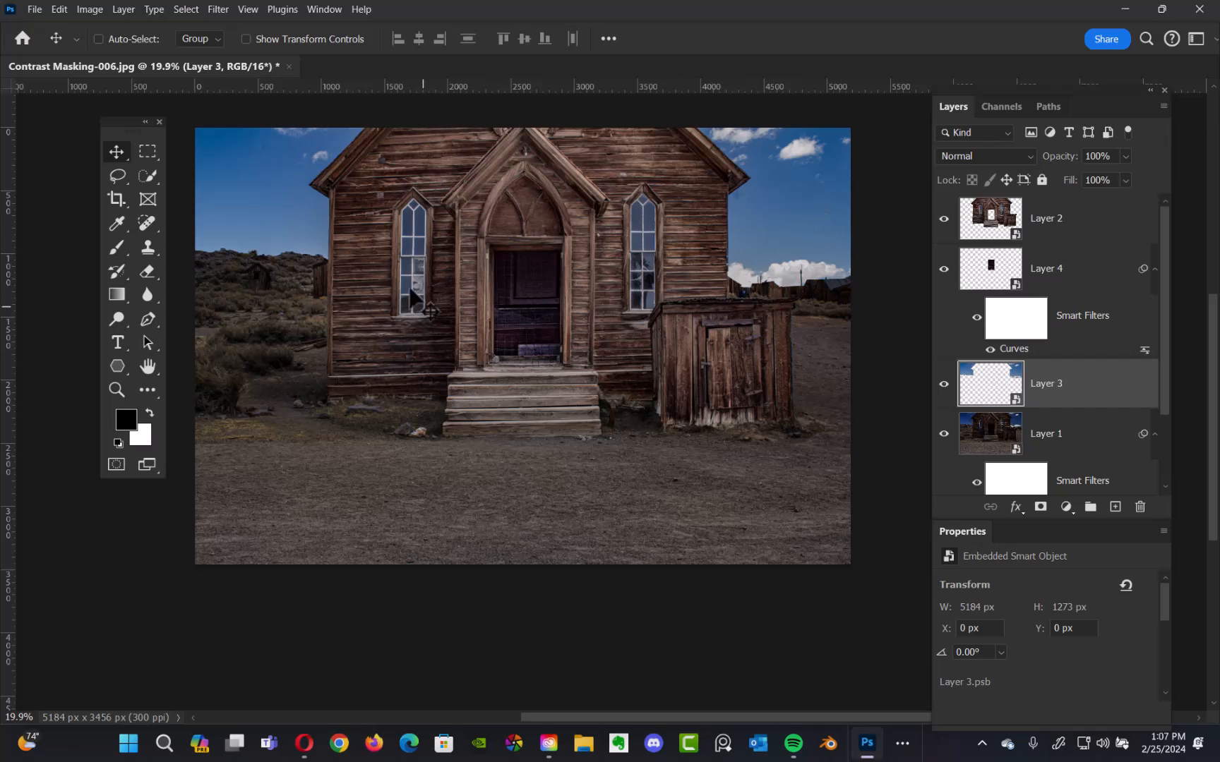
# Darken the sky on Layer 3 with a Curves adjustment, lowering the white endpoint to output 180.
pyautogui.click(86, 10)
pyautogui.moveTo(133, 49)
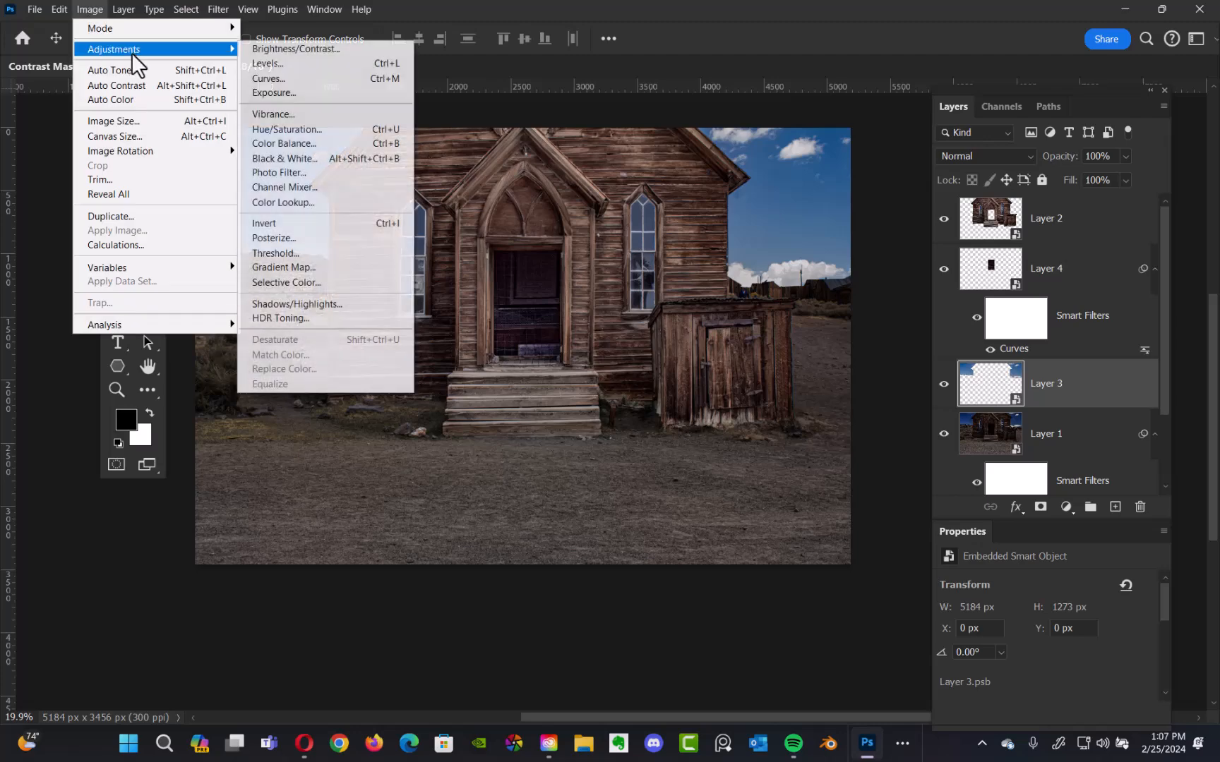
pyautogui.click(305, 79)
pyautogui.moveTo(792, 72); pyautogui.dragTo(1015, 42)
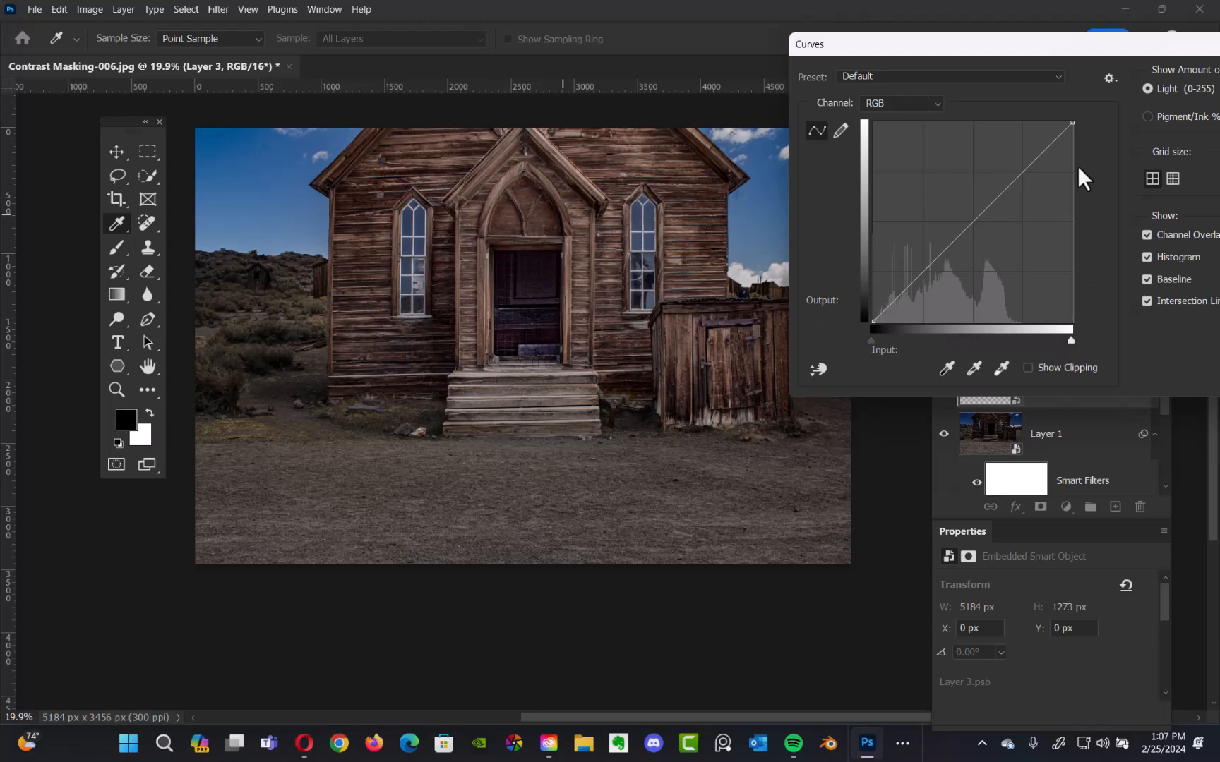
pyautogui.moveTo(1071, 127); pyautogui.dragTo(1072, 132)
pyautogui.moveTo(1025, 45); pyautogui.dragTo(1086, 49)
pyautogui.moveTo(1141, 133); pyautogui.dragTo(1142, 210)
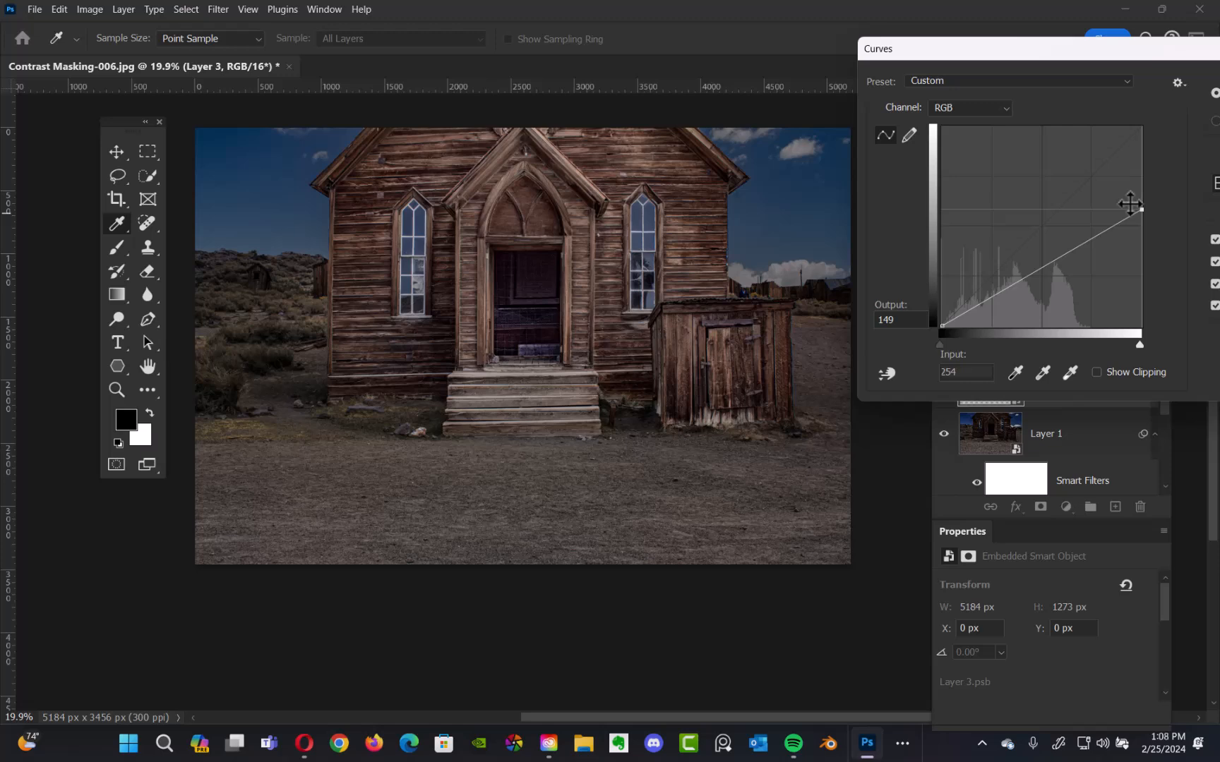
pyautogui.moveTo(1141, 209)
pyautogui.mouseDown()
pyautogui.moveTo(1144, 220)
pyautogui.moveTo(1146, 177)
pyautogui.moveTo(1148, 187)
pyautogui.mouseUp()
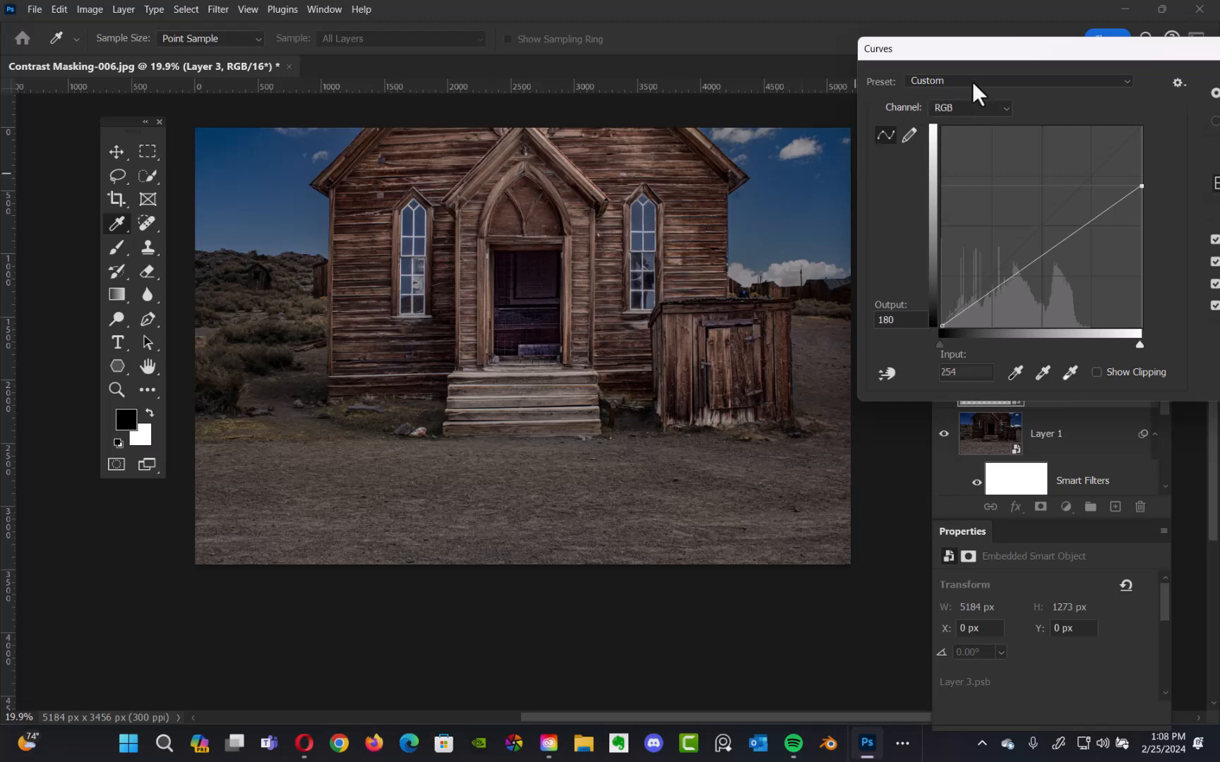
pyautogui.moveTo(1013, 56); pyautogui.dragTo(788, 75)
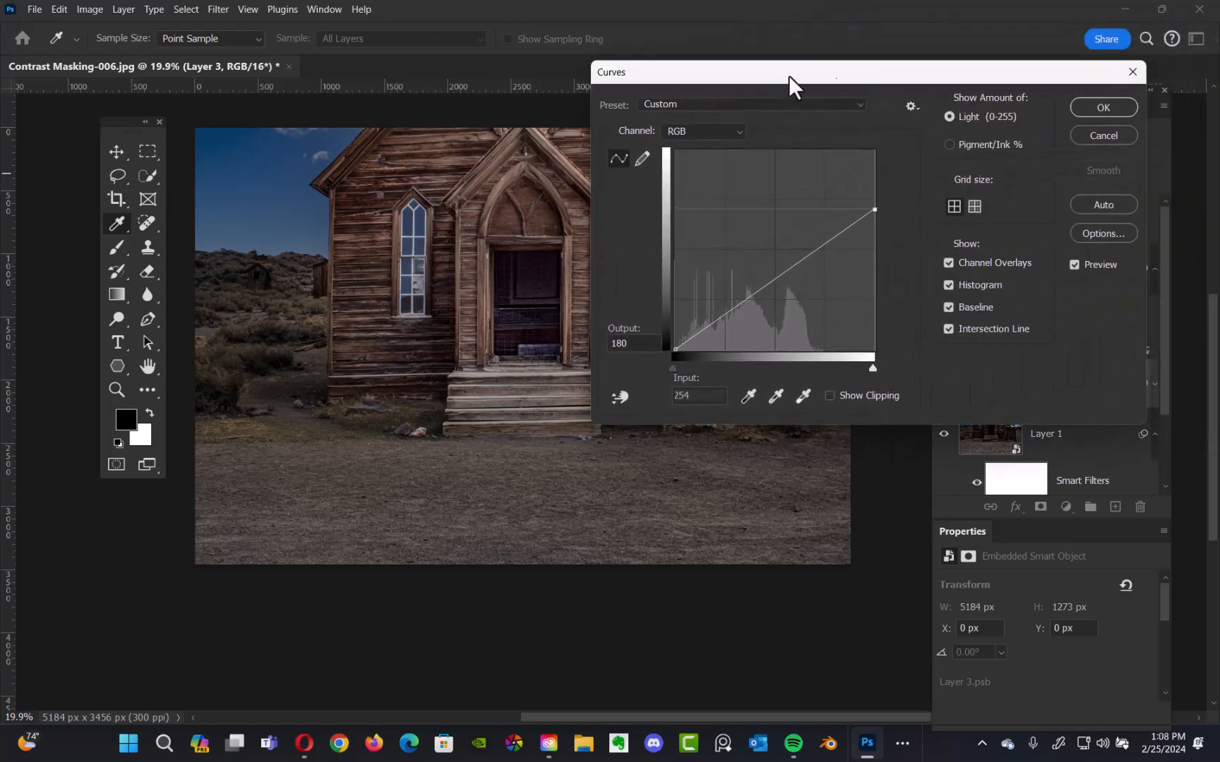
pyautogui.click(1073, 110)
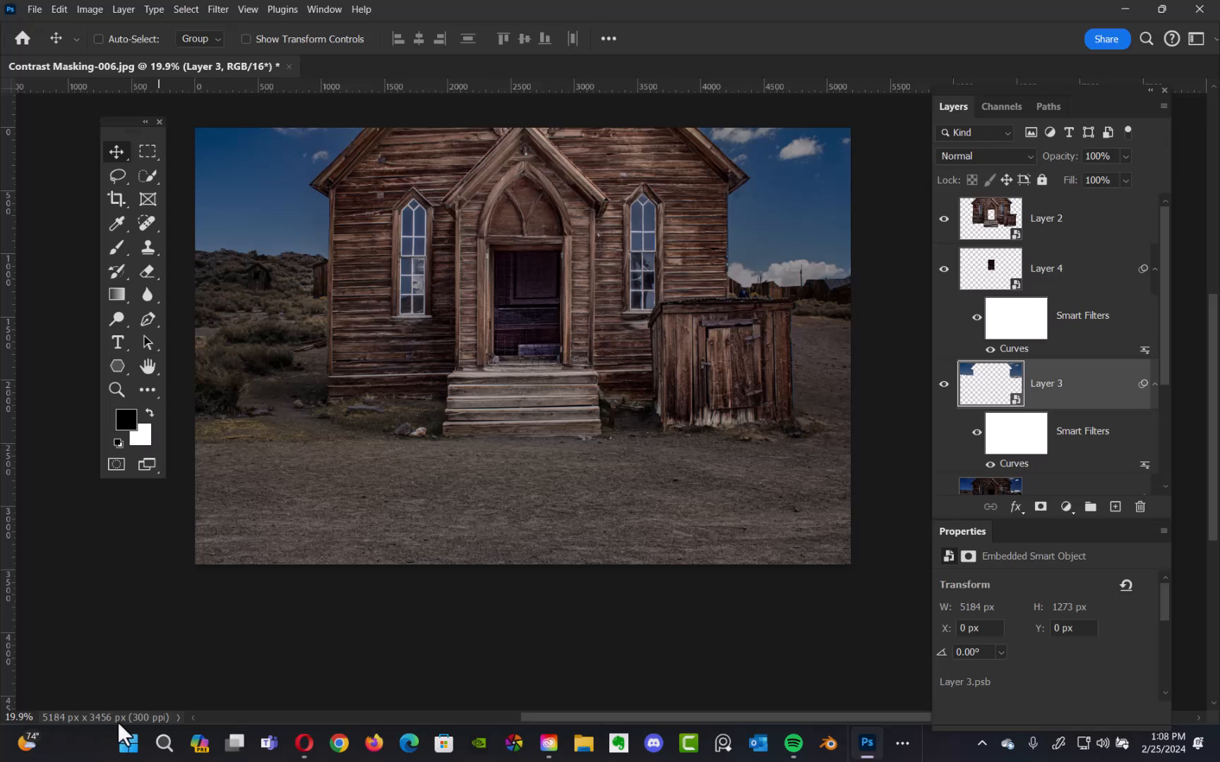
# Set the document status readout to show Document Sizes.
pyautogui.click(178, 717)
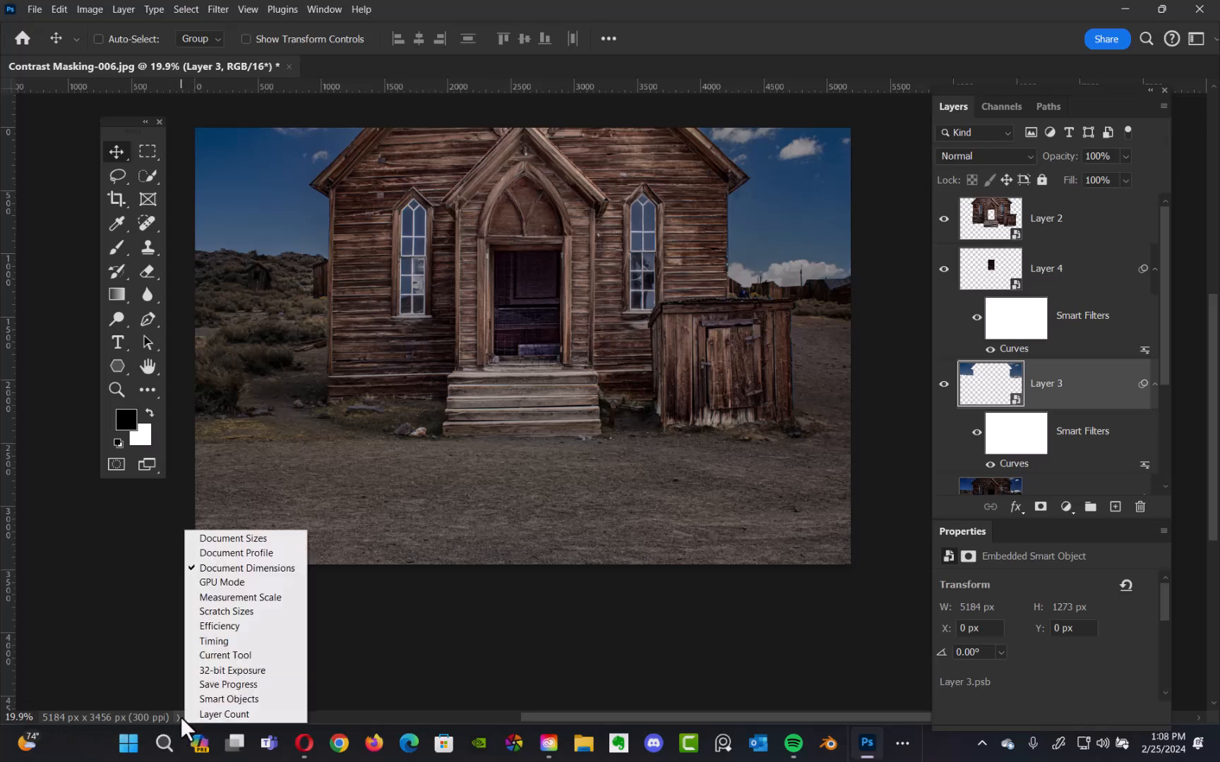
pyautogui.click(267, 542)
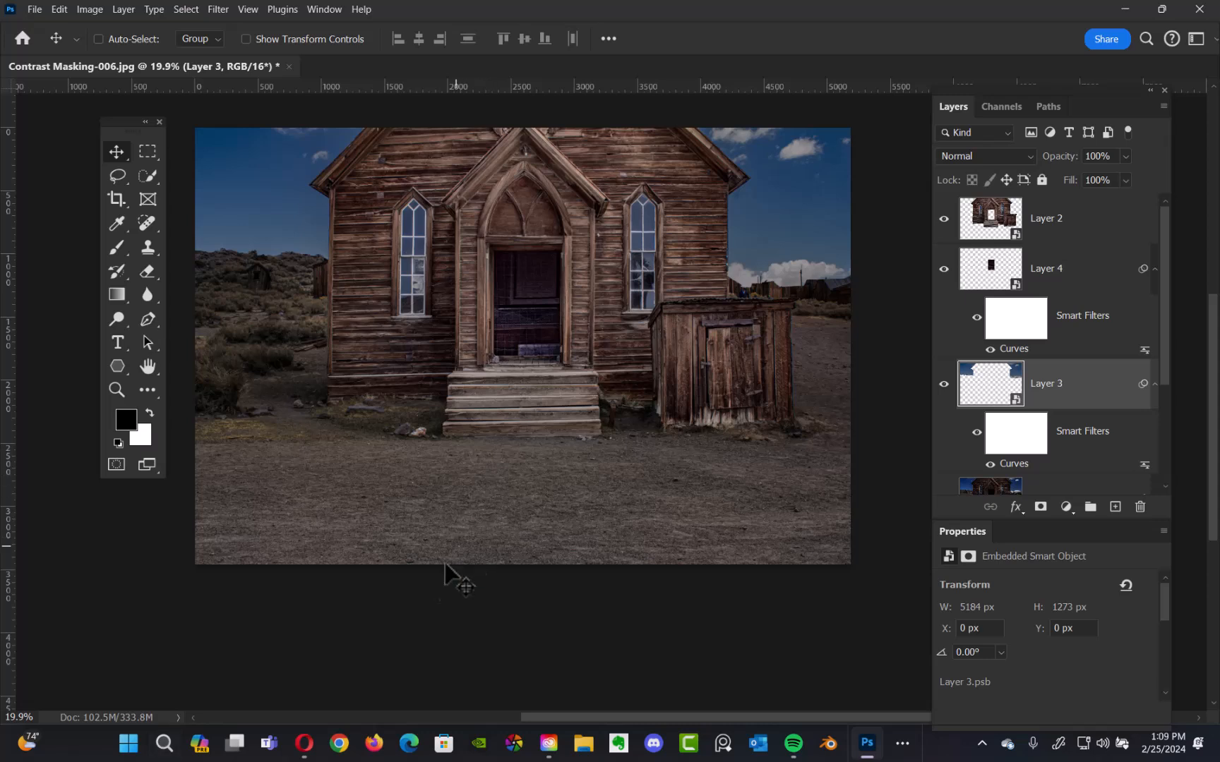
pyautogui.click(178, 718)
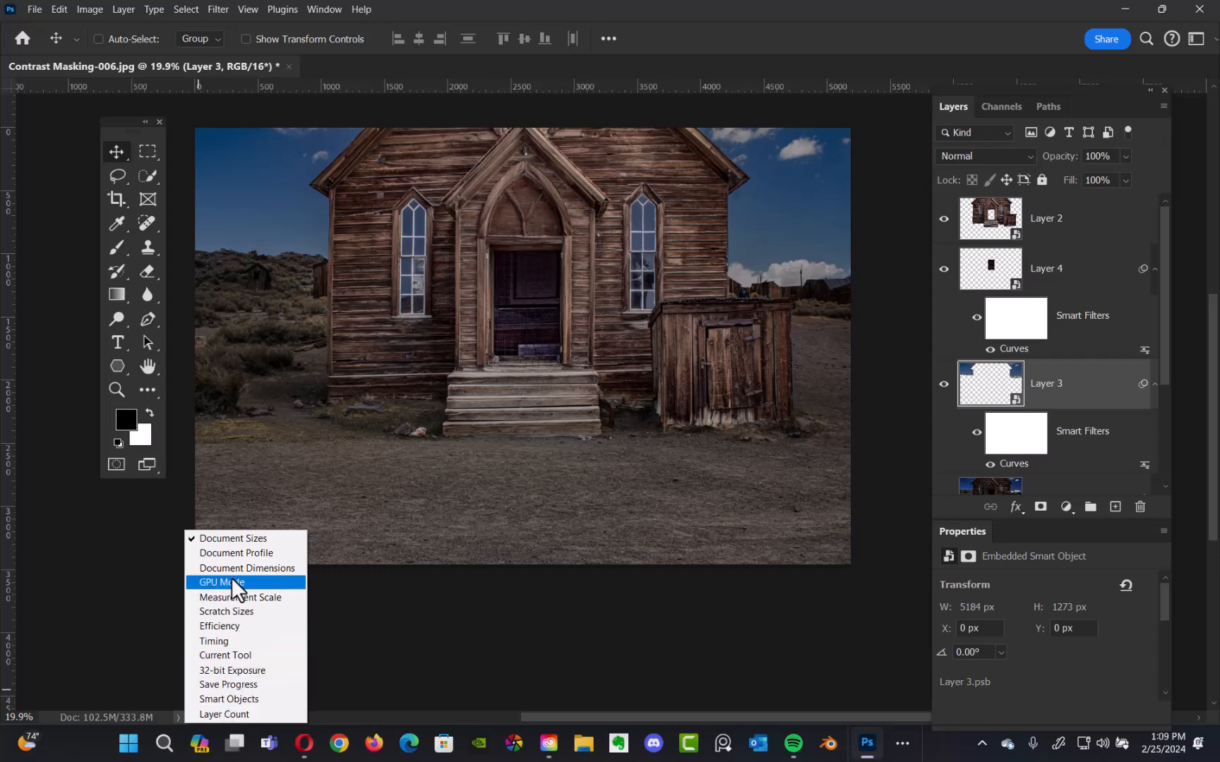
pyautogui.click(169, 594)
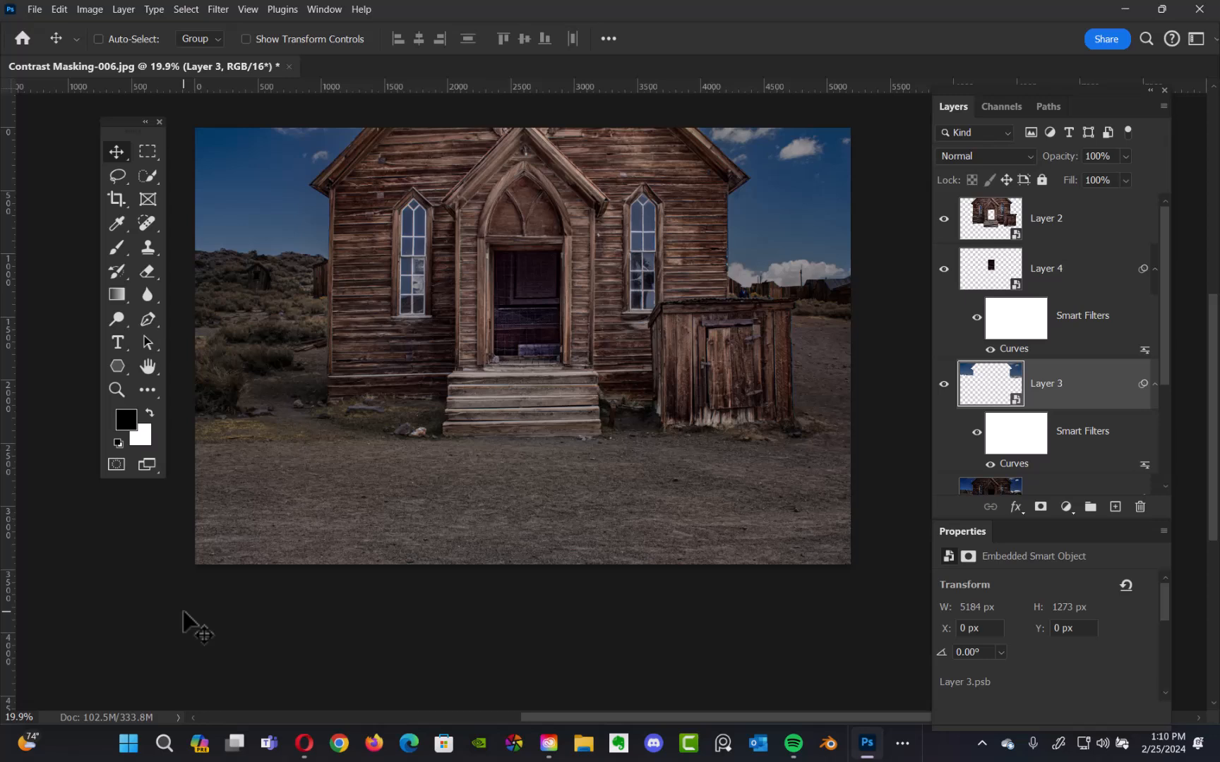
# Compare the church's right roof corner and wall edge against the sky with Layer 2 hidden and shown.
pyautogui.moveTo(593, 270); pyautogui.dragTo(494, 303)
pyautogui.moveTo(646, 277); pyautogui.dragTo(530, 416)
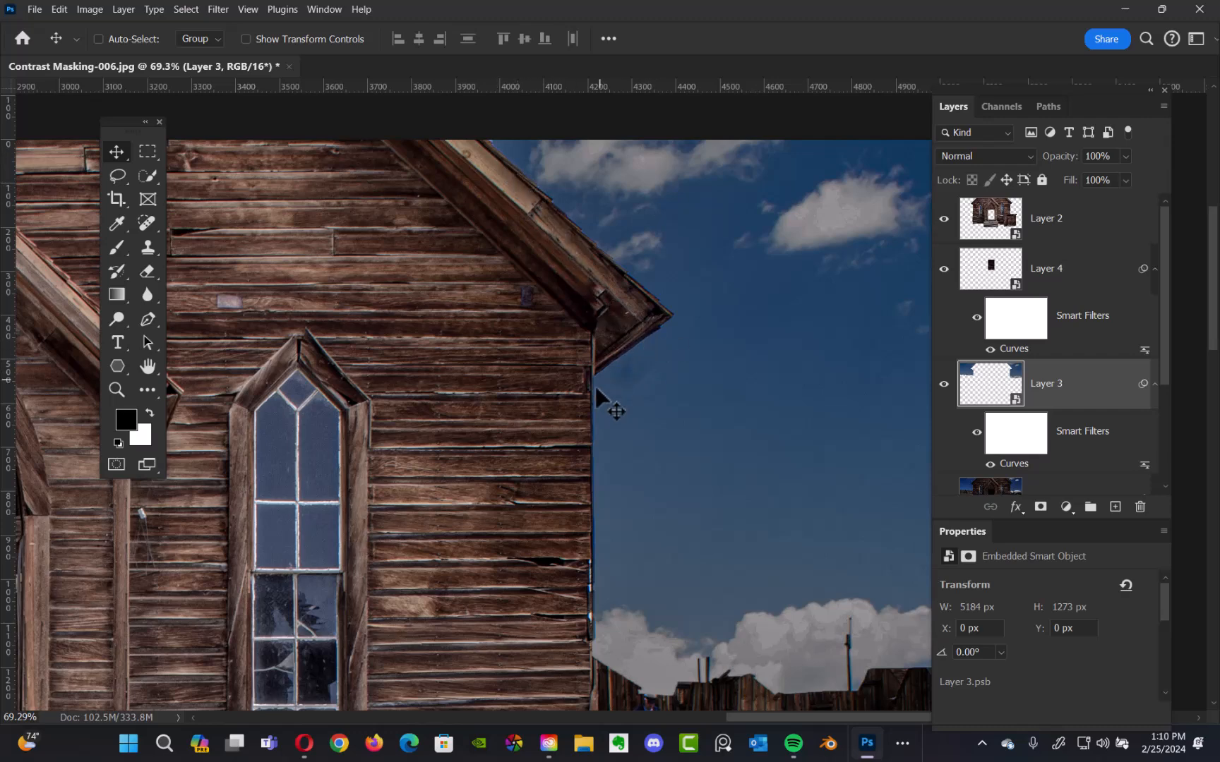
pyautogui.press('ctrl')
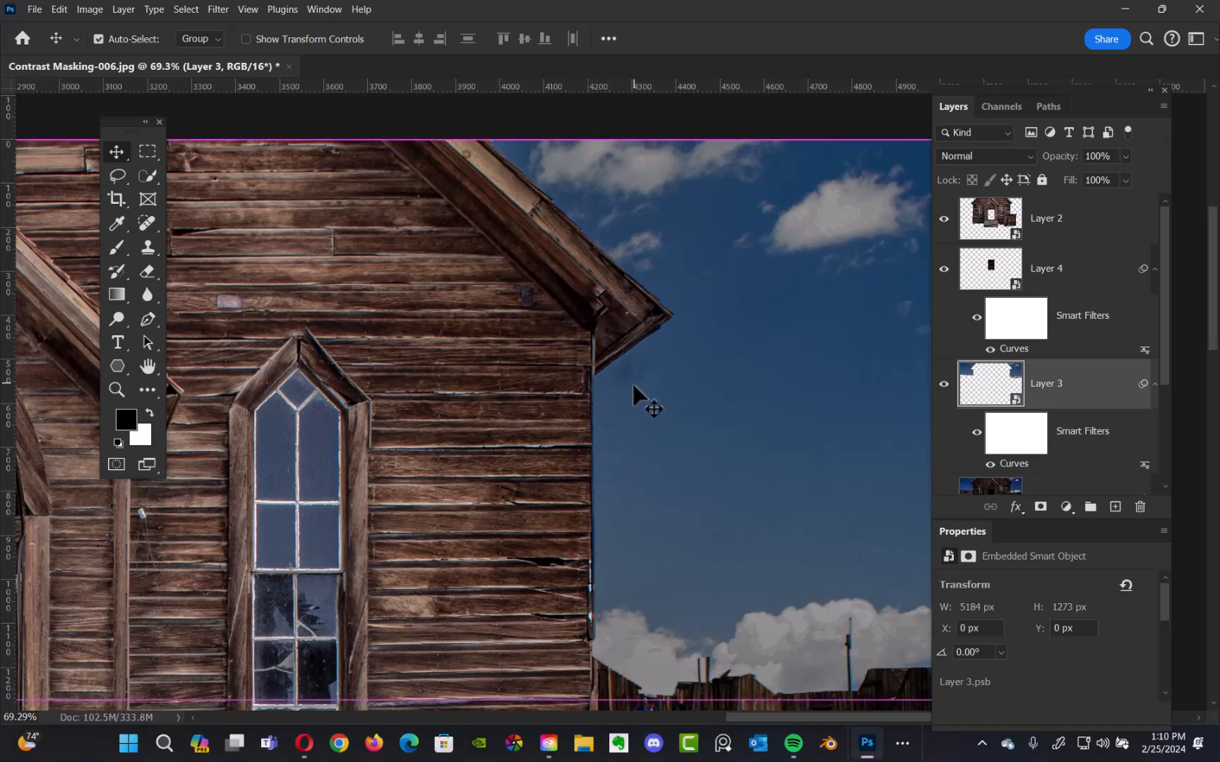
pyautogui.scroll(-2, 630, 384)
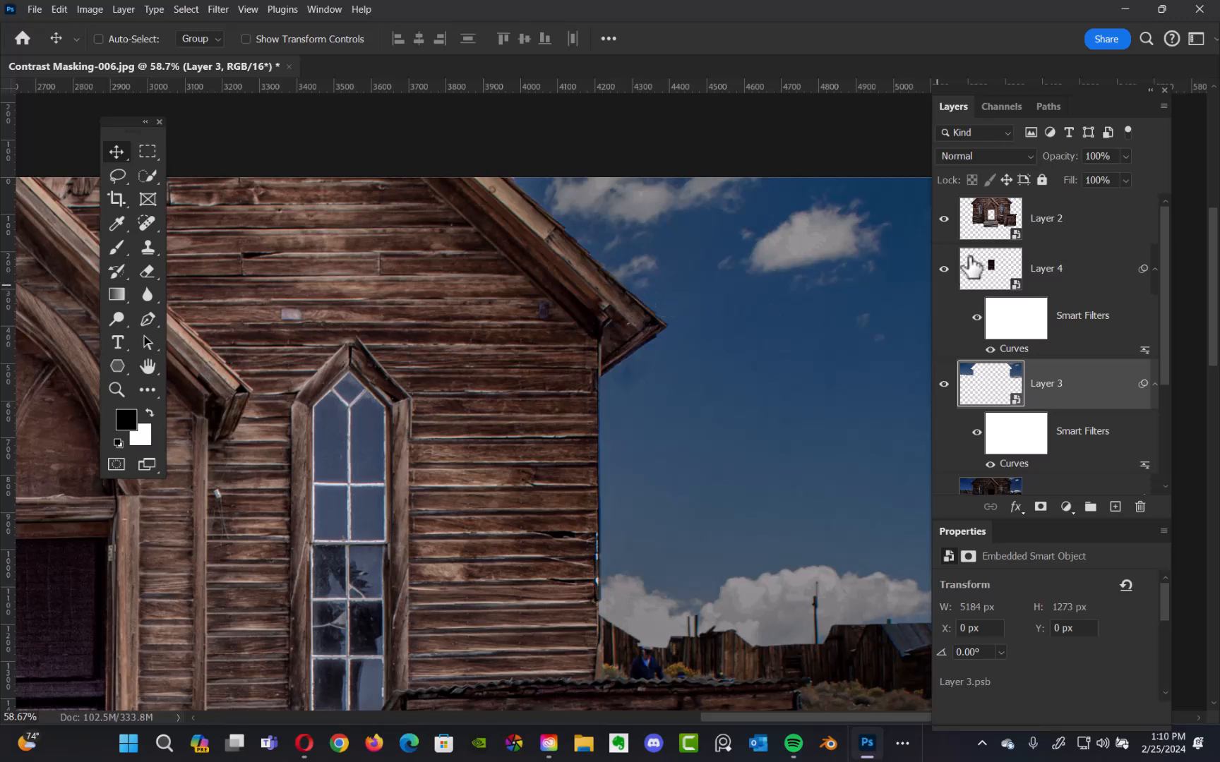
pyautogui.click(943, 221)
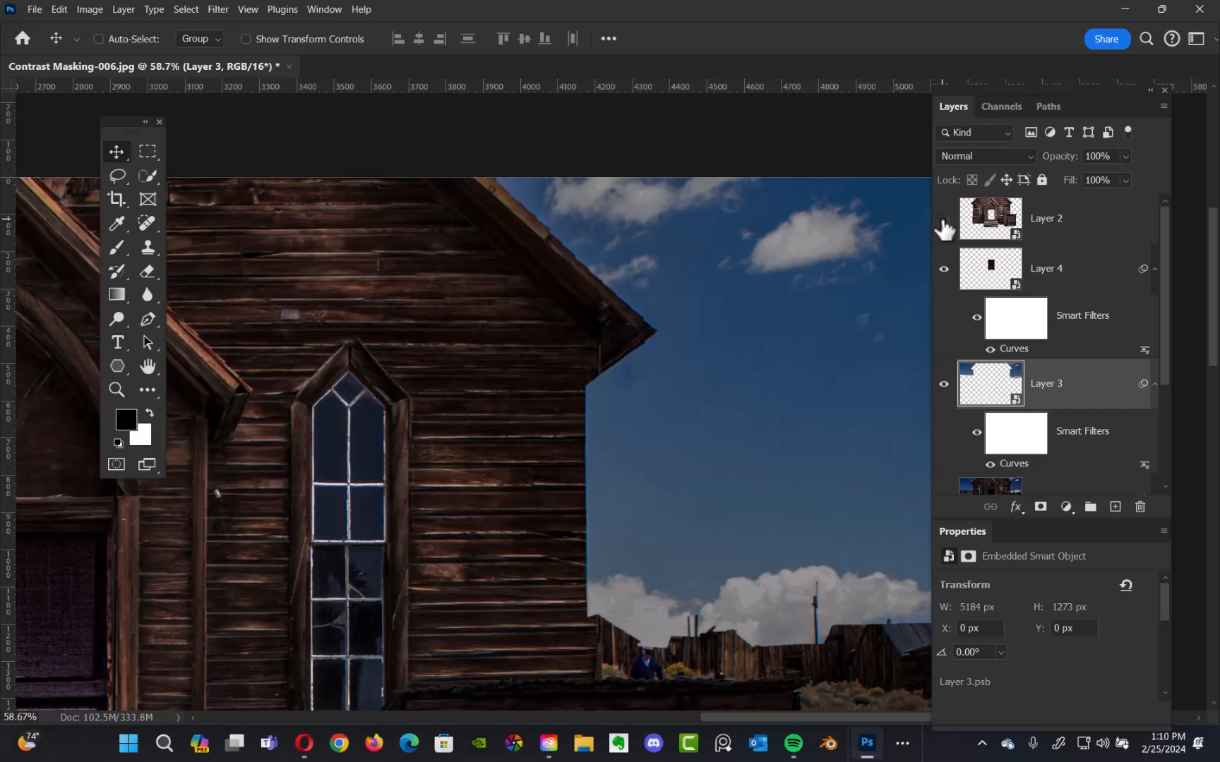
pyautogui.click(943, 222)
pyautogui.click(943, 222)
pyautogui.click(943, 221)
pyautogui.click(943, 221)
pyautogui.click(942, 221)
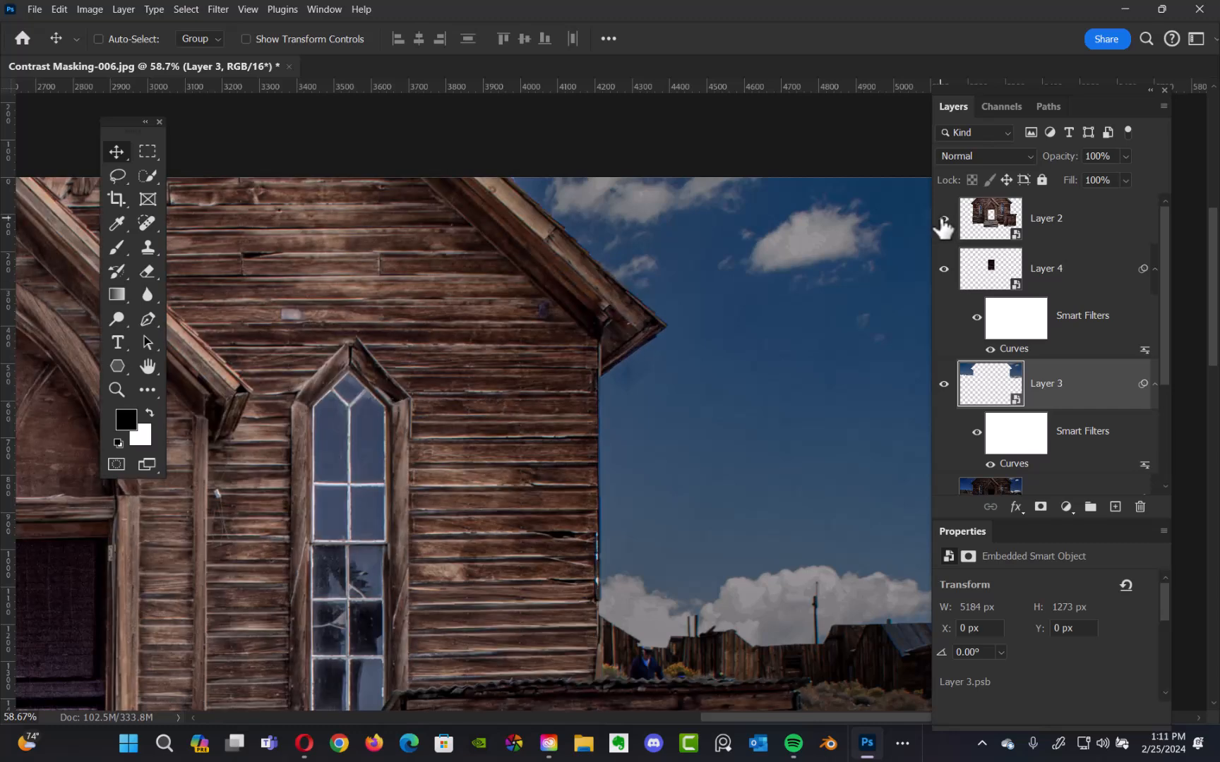
pyautogui.click(943, 222)
pyautogui.click(943, 222)
pyautogui.click(943, 222)
pyautogui.click(943, 222)
pyautogui.click(943, 221)
pyautogui.click(943, 222)
pyautogui.moveTo(600, 371); pyautogui.dragTo(751, 356)
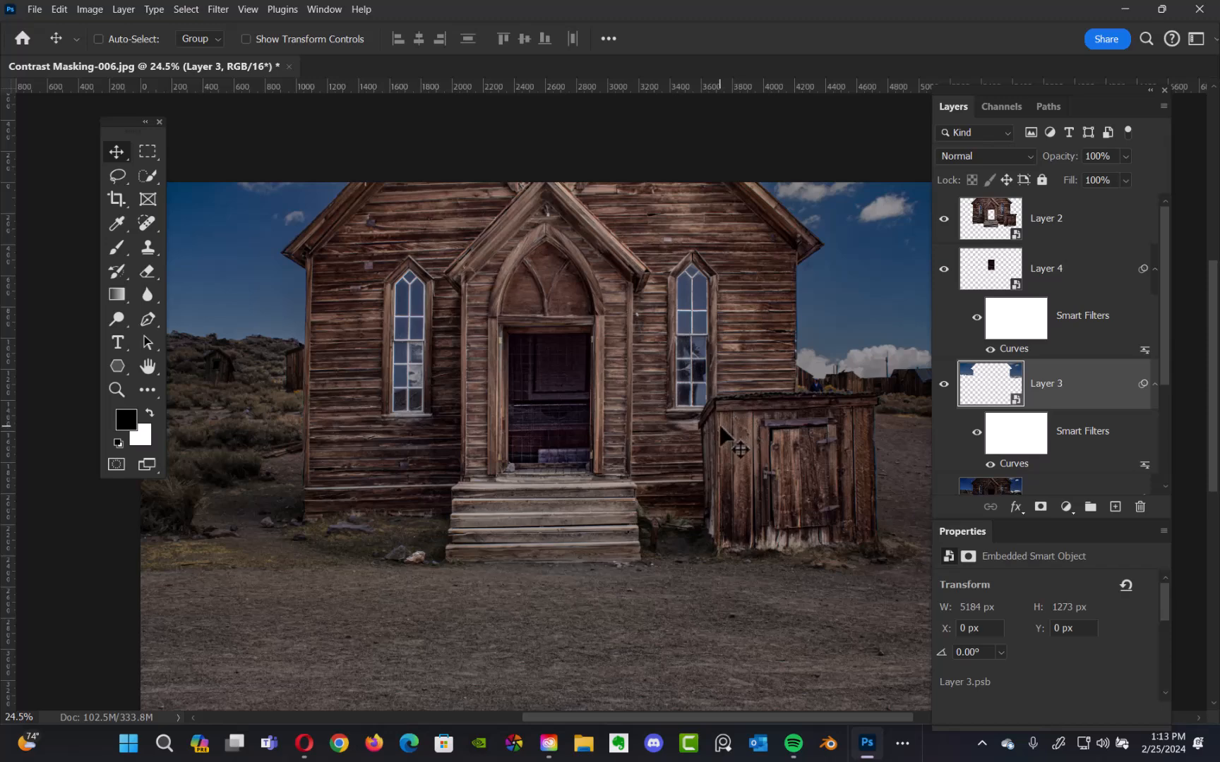
# Switch to Adobe Bridge, look through the sample images in the current folder, and return to Photoshop.
pyautogui.hotkey('ctrl', 'alt', 'o')
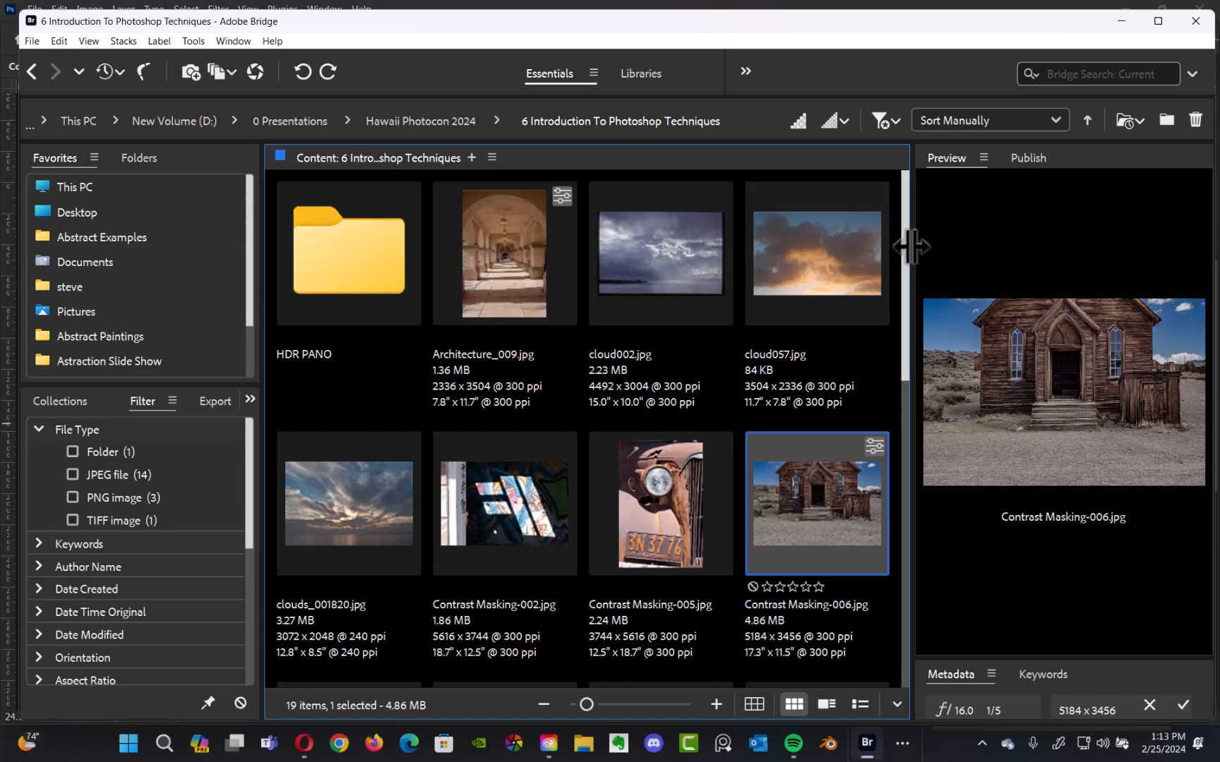
pyautogui.moveTo(907, 242); pyautogui.dragTo(885, 321)
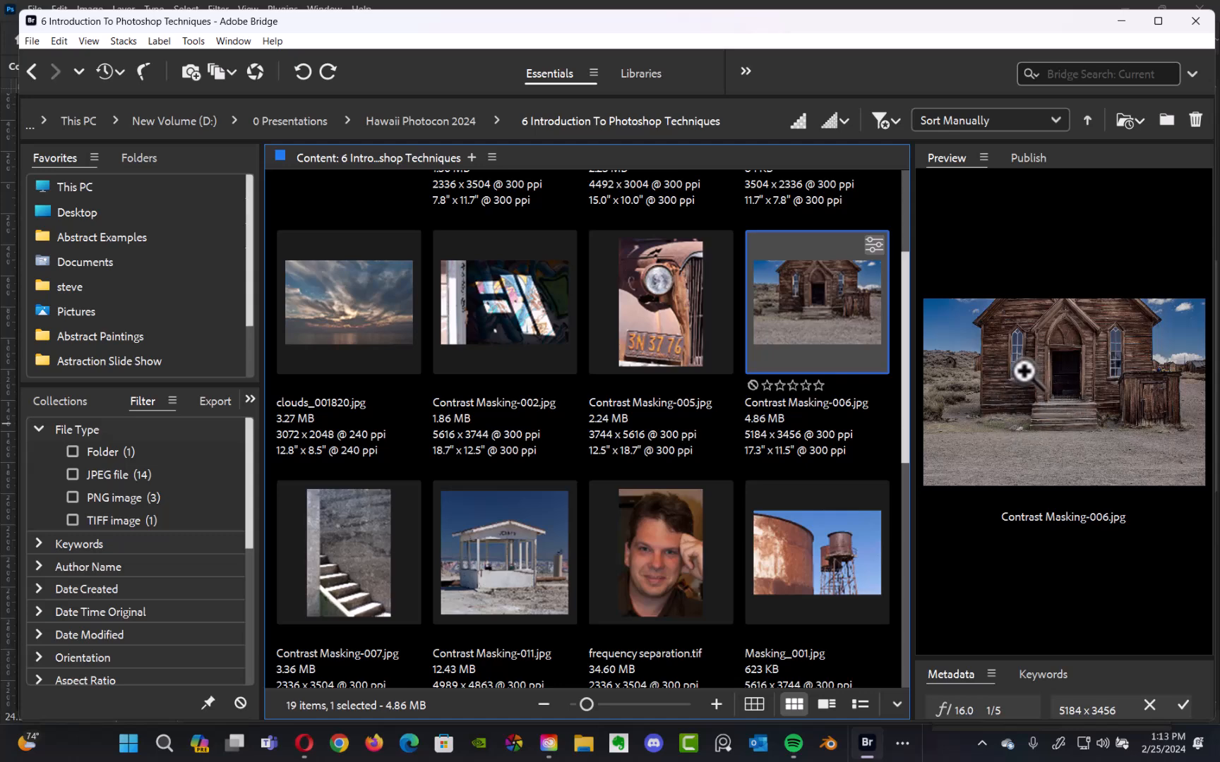
pyautogui.click(1120, 25)
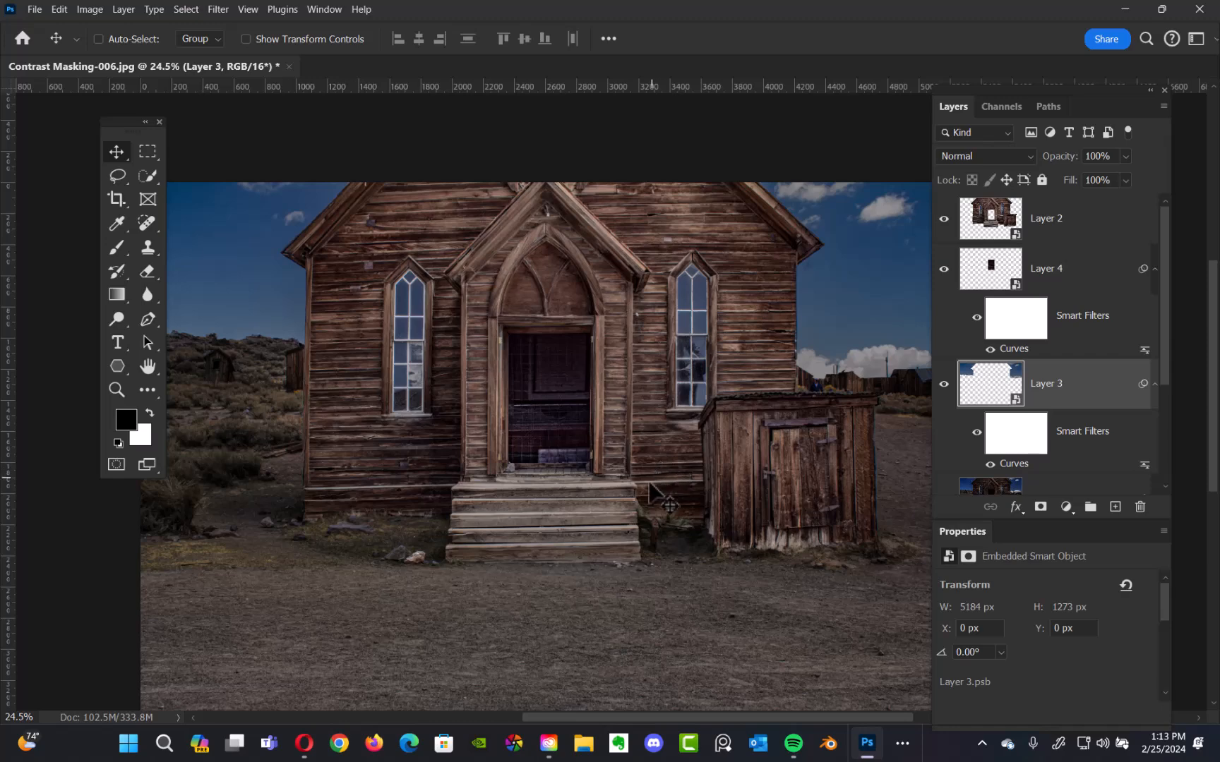
# Locate the man behind the wooden shed and add a new empty layer above Layer 2.
pyautogui.press('ctrl')
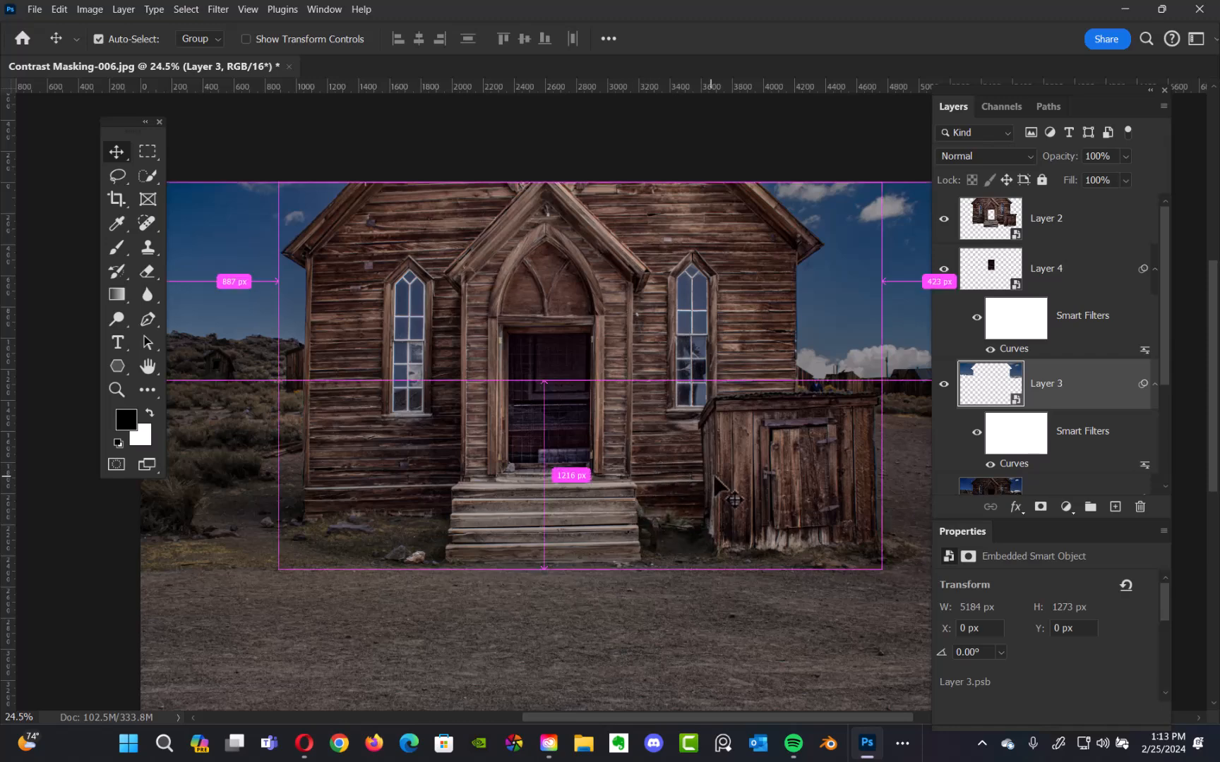
pyautogui.scroll(-5, 638, 455)
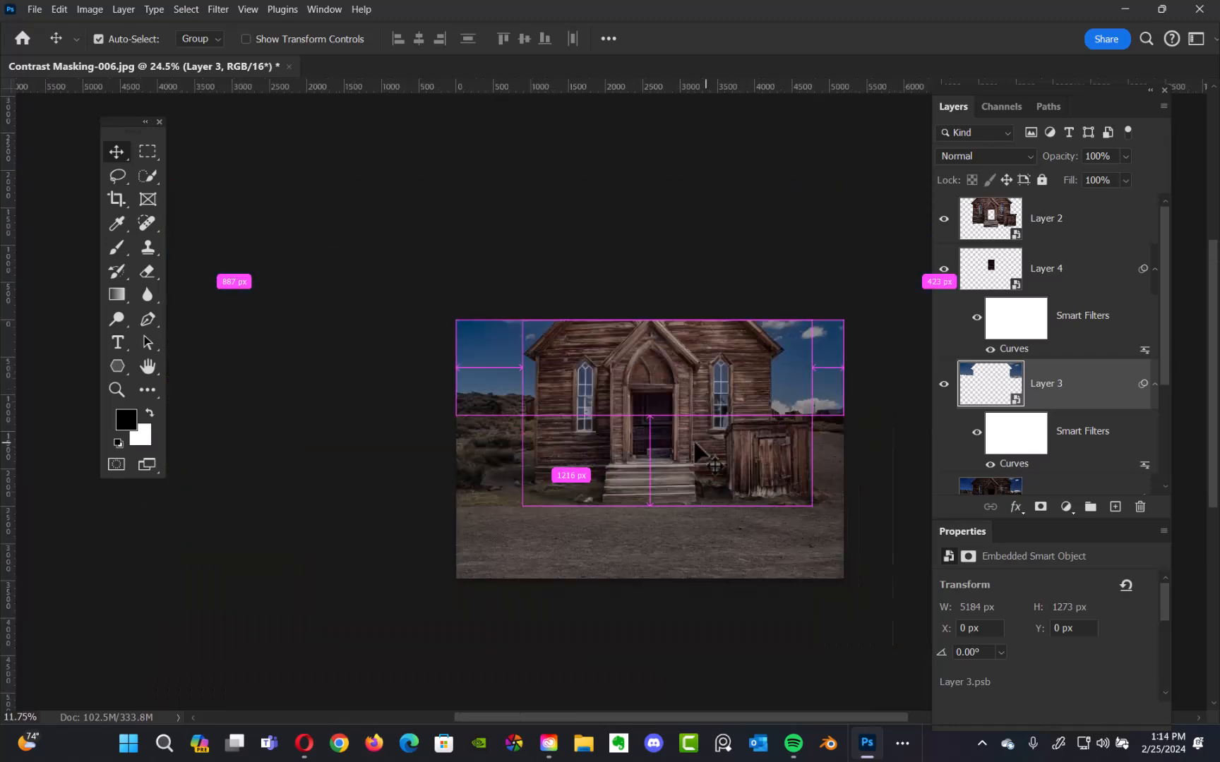
pyautogui.scroll(4, 689, 416)
pyautogui.scroll(8, 689, 417)
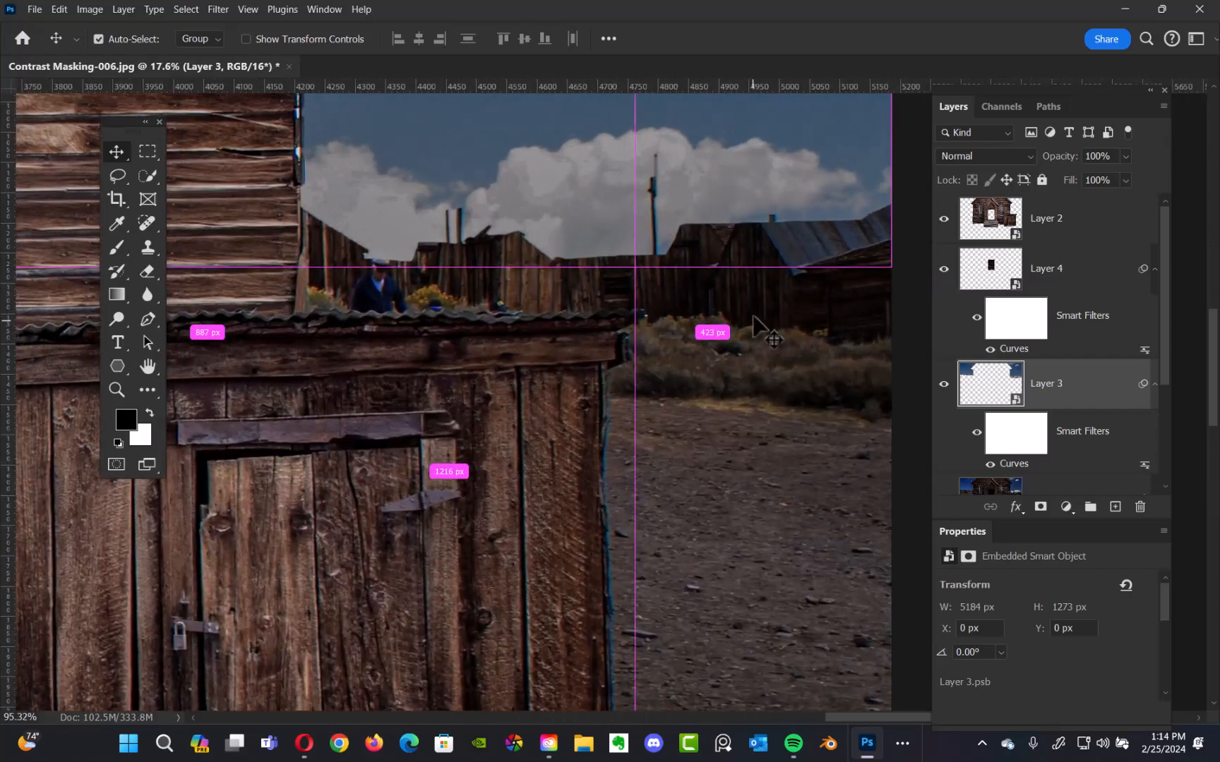
pyautogui.scroll(4, 655, 387)
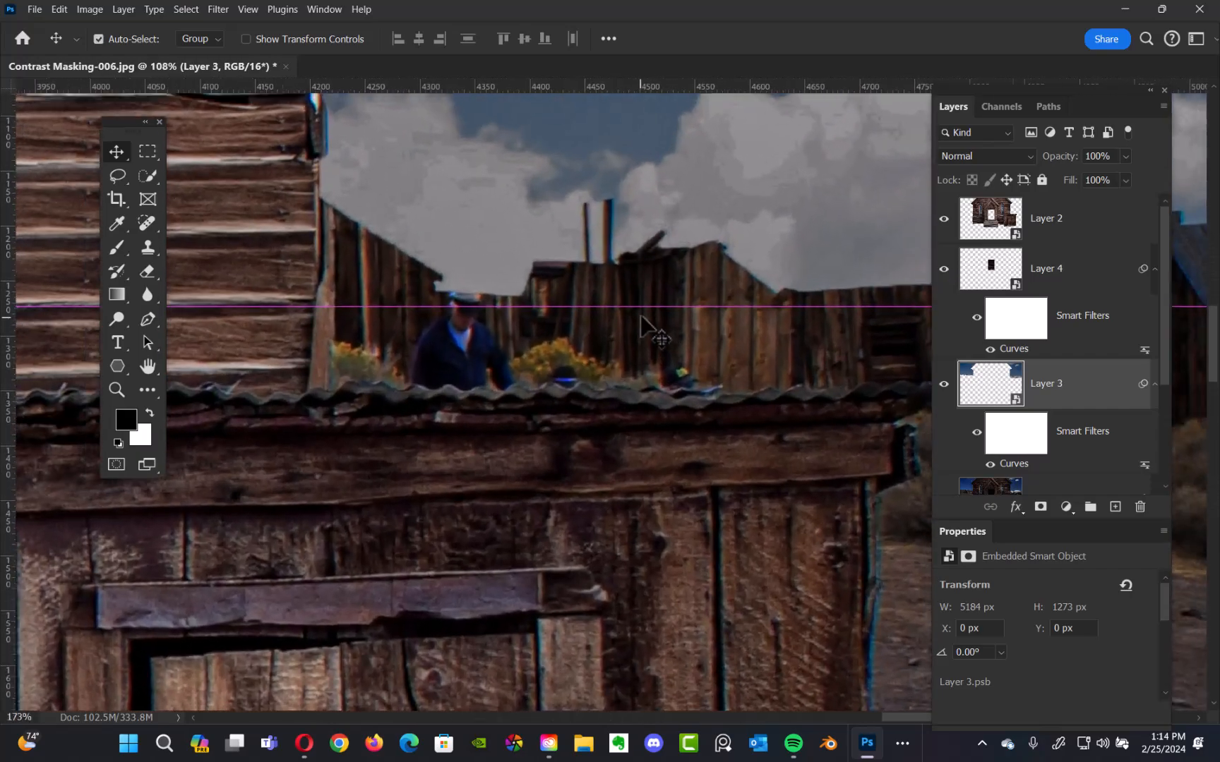
pyautogui.scroll(2, 740, 359)
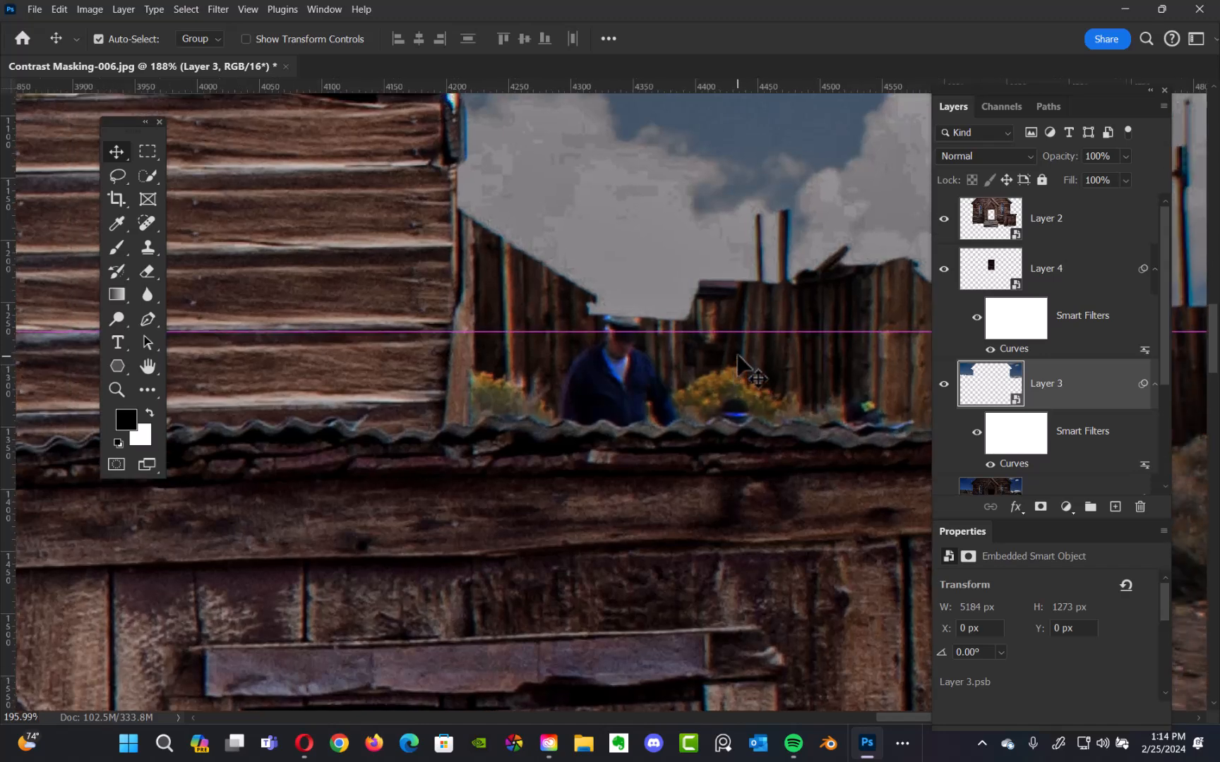
pyautogui.scroll(-2, 740, 358)
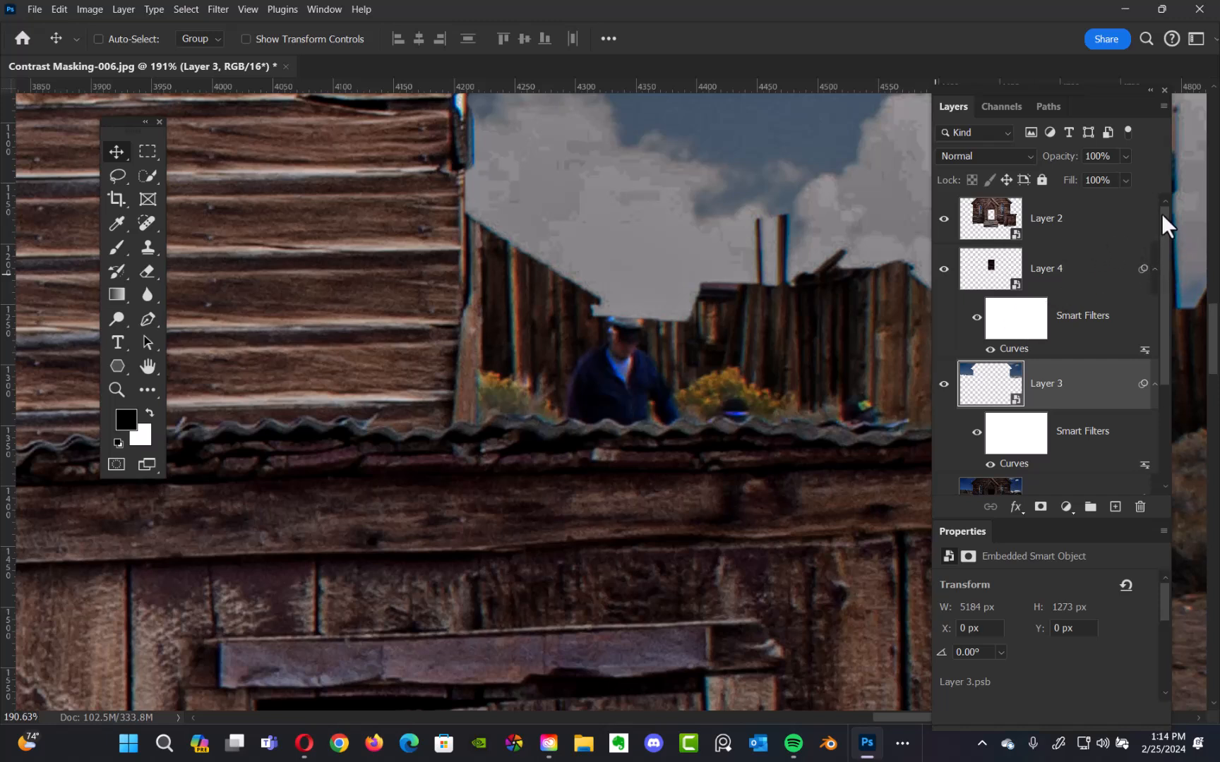
pyautogui.click(1093, 210)
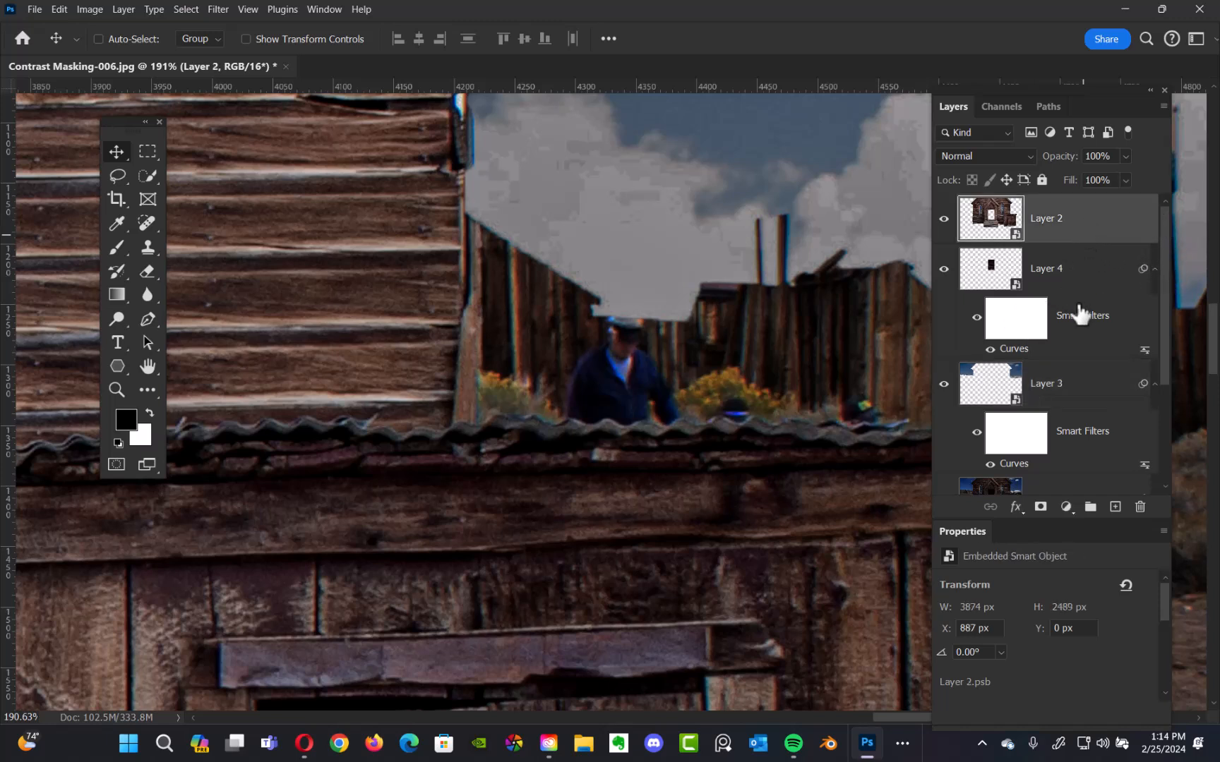
pyautogui.click(1113, 511)
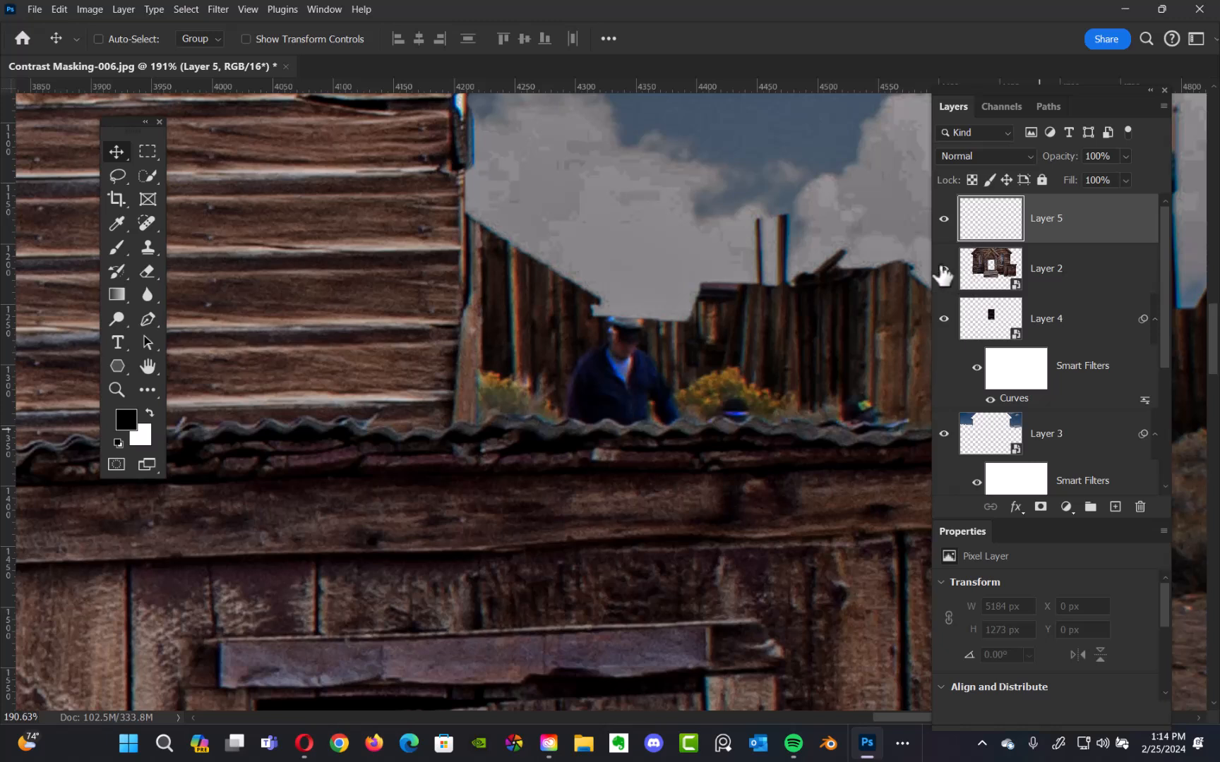
# Draw a freehand Lasso selection, about 120 by 110 px, around the man behind the shed roof.
pyautogui.click(117, 177)
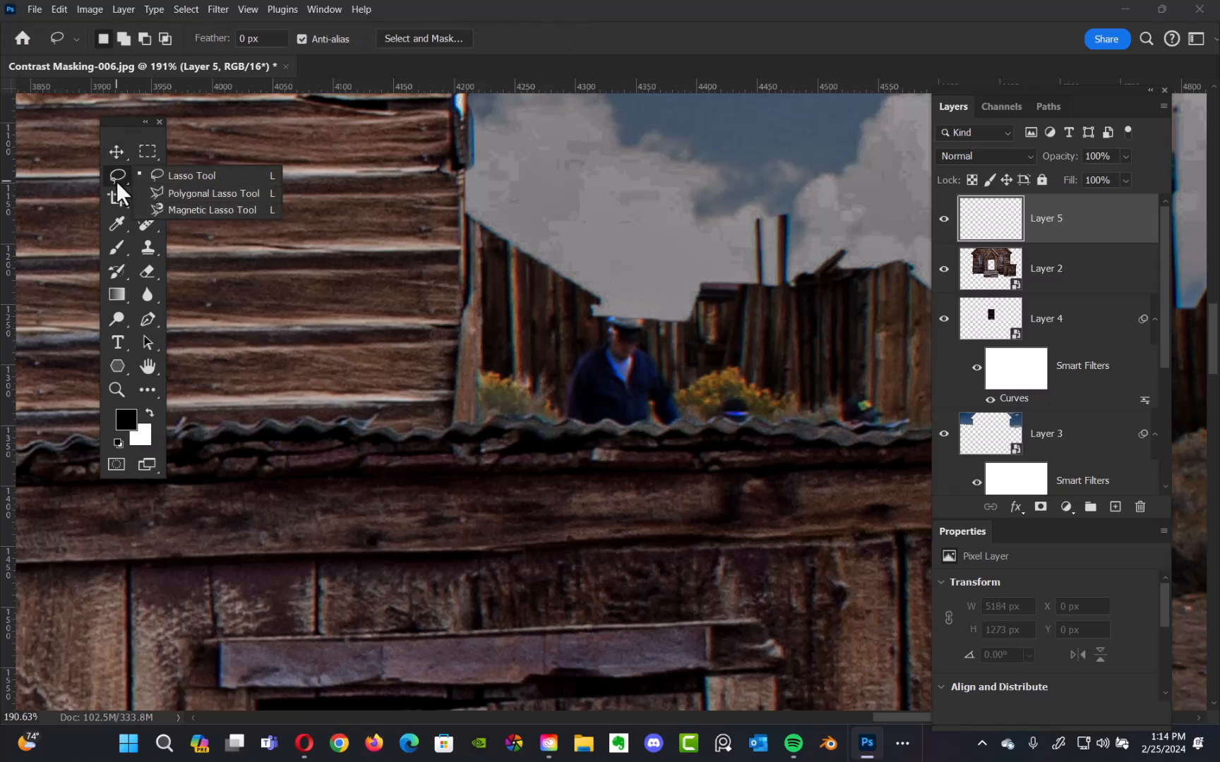
pyautogui.moveTo(571, 368)
pyautogui.mouseDown()
pyautogui.moveTo(564, 421)
pyautogui.moveTo(669, 430)
pyautogui.moveTo(688, 418)
pyautogui.moveTo(700, 366)
pyautogui.moveTo(659, 300)
pyautogui.moveTo(601, 314)
pyautogui.moveTo(576, 346)
pyautogui.moveTo(569, 423)
pyautogui.mouseUp()
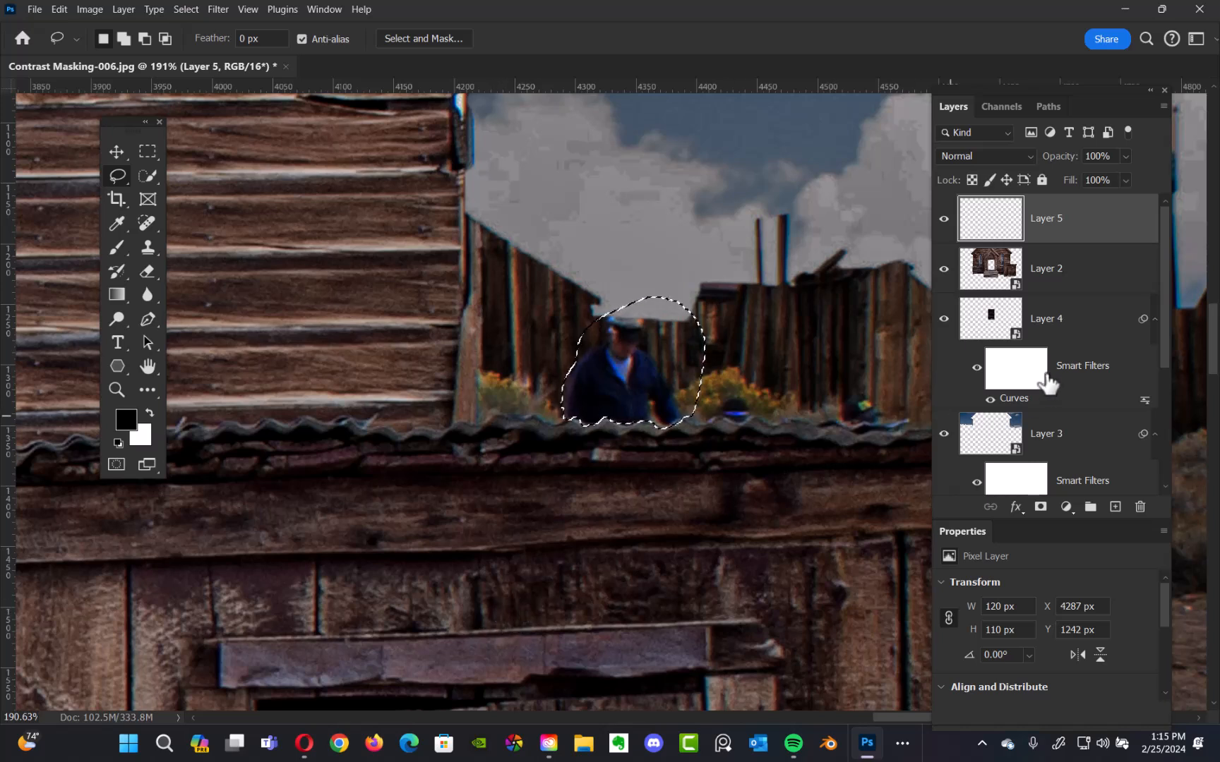
# Paint out the selected man with a 41 px content-aware Spot Healing Brush sampling all layers, and clear the selection.
pyautogui.click(147, 223)
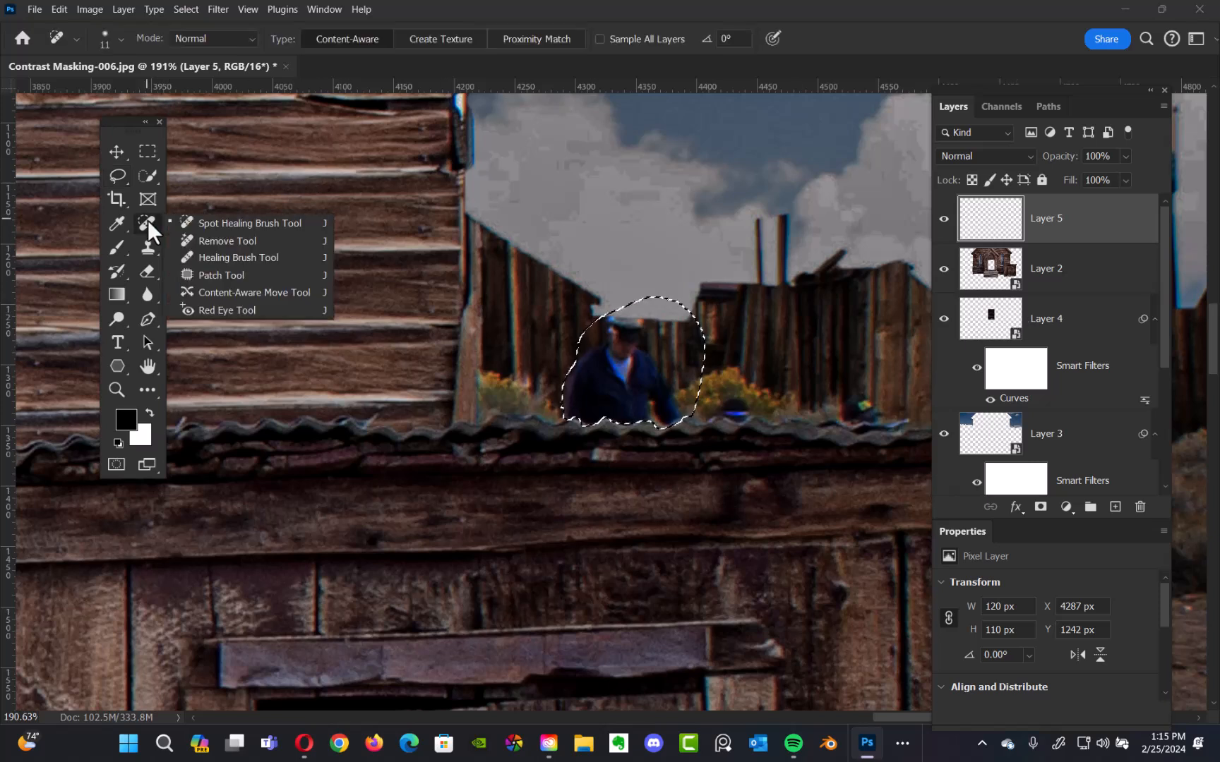
pyautogui.click(246, 228)
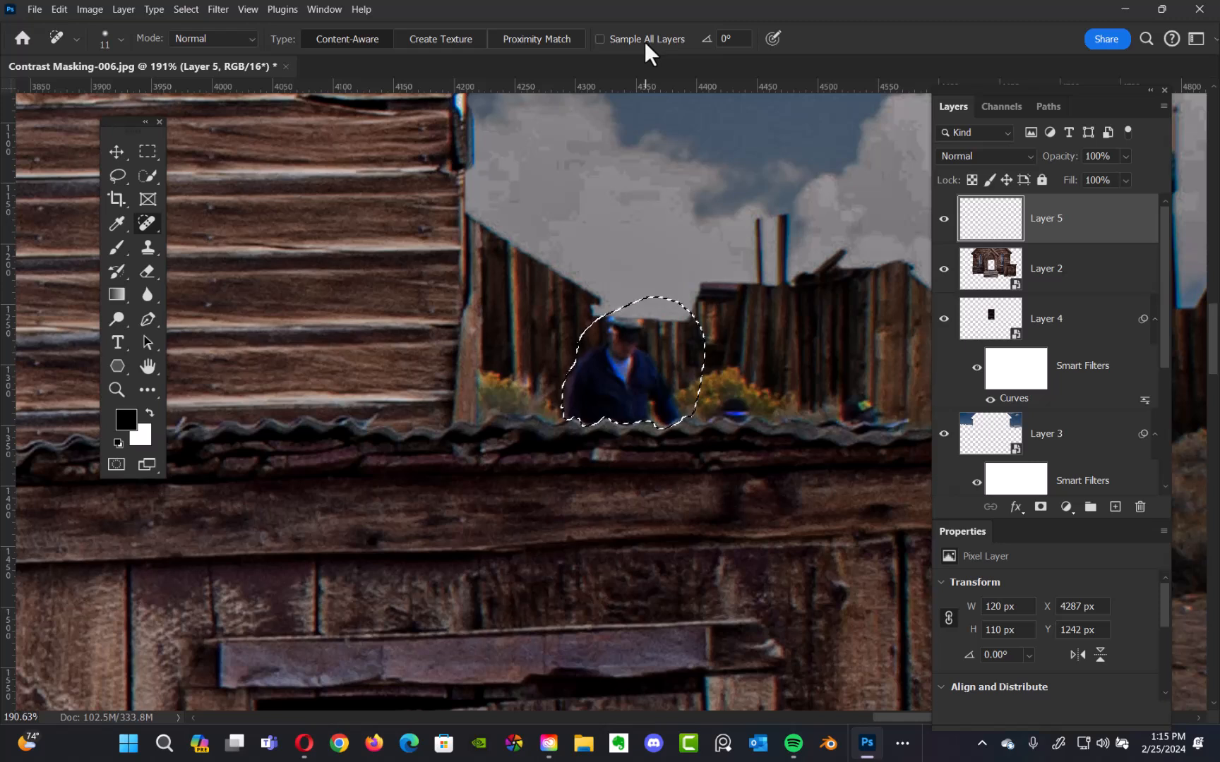
pyautogui.click(599, 39)
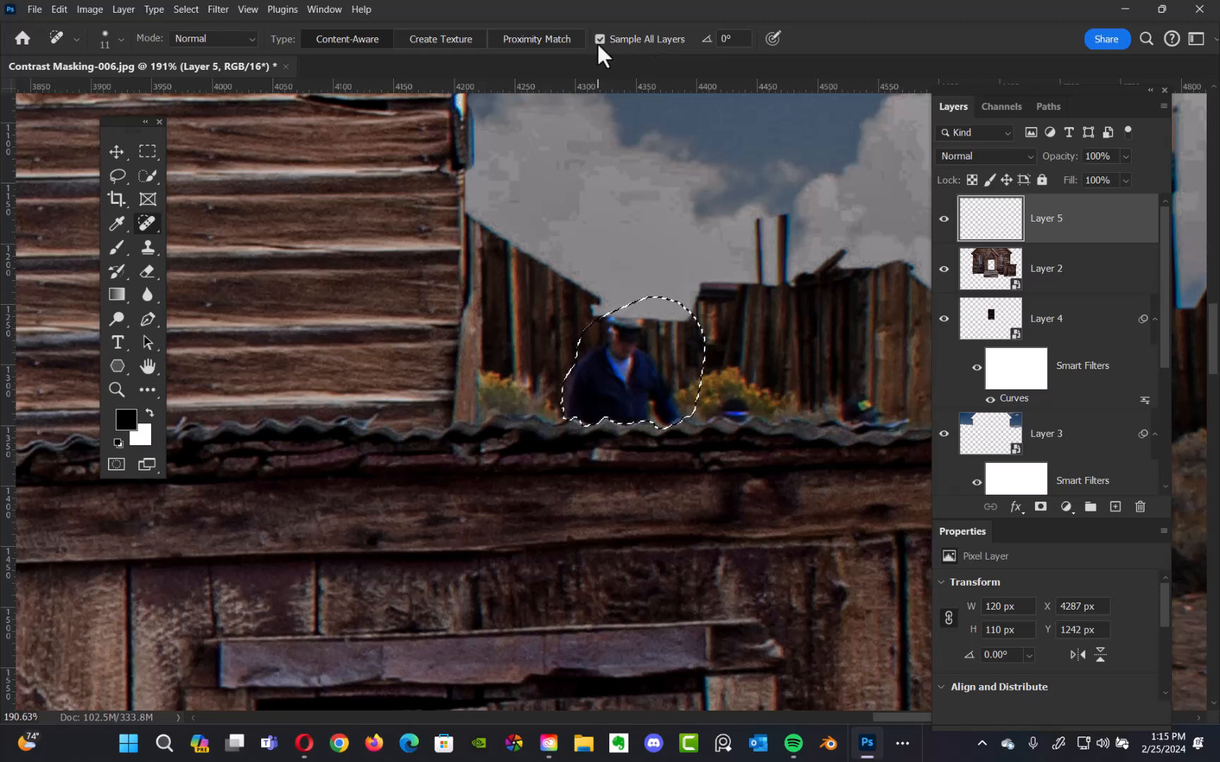
pyautogui.keyDown('alt'); pyautogui.rightClick(665, 339); pyautogui.keyUp('alt')
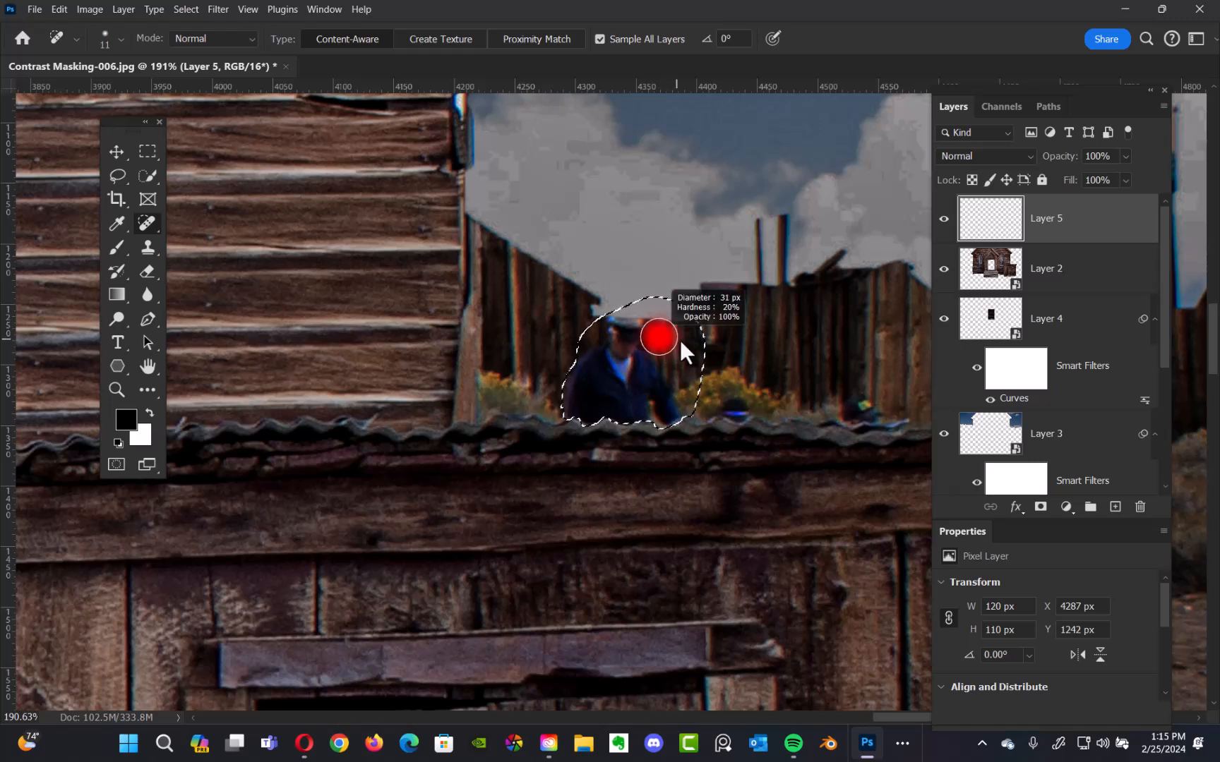
pyautogui.moveTo(681, 342)
pyautogui.mouseDown()
pyautogui.moveTo(610, 336)
pyautogui.moveTo(643, 330)
pyautogui.moveTo(599, 352)
pyautogui.moveTo(584, 403)
pyautogui.moveTo(615, 393)
pyautogui.moveTo(665, 407)
pyautogui.moveTo(629, 356)
pyautogui.moveTo(630, 367)
pyautogui.moveTo(610, 360)
pyautogui.moveTo(642, 335)
pyautogui.moveTo(611, 372)
pyautogui.moveTo(609, 337)
pyautogui.mouseUp()
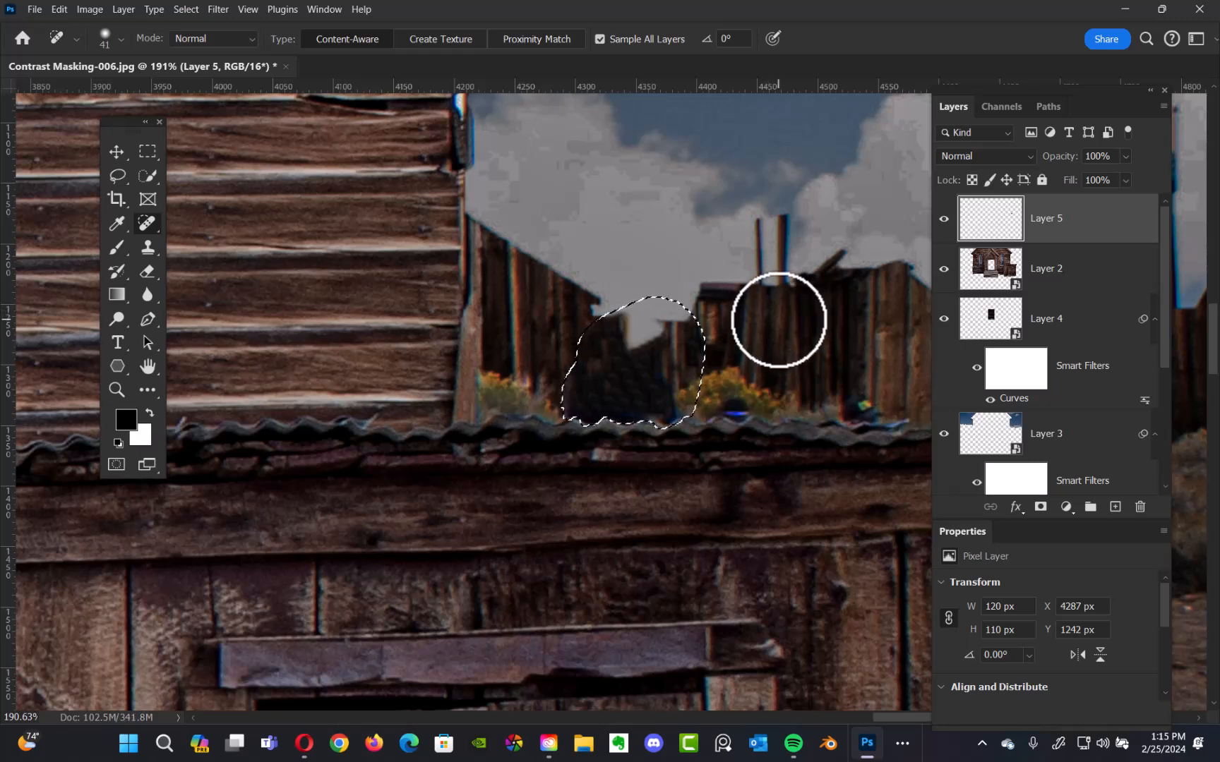
pyautogui.moveTo(650, 381)
pyautogui.mouseDown()
pyautogui.moveTo(649, 409)
pyautogui.moveTo(592, 393)
pyautogui.moveTo(609, 339)
pyautogui.moveTo(580, 379)
pyautogui.moveTo(592, 349)
pyautogui.moveTo(625, 346)
pyautogui.moveTo(655, 366)
pyautogui.moveTo(646, 331)
pyautogui.mouseUp()
pyautogui.moveTo(652, 389)
pyautogui.mouseDown()
pyautogui.moveTo(649, 418)
pyautogui.moveTo(692, 444)
pyautogui.mouseUp()
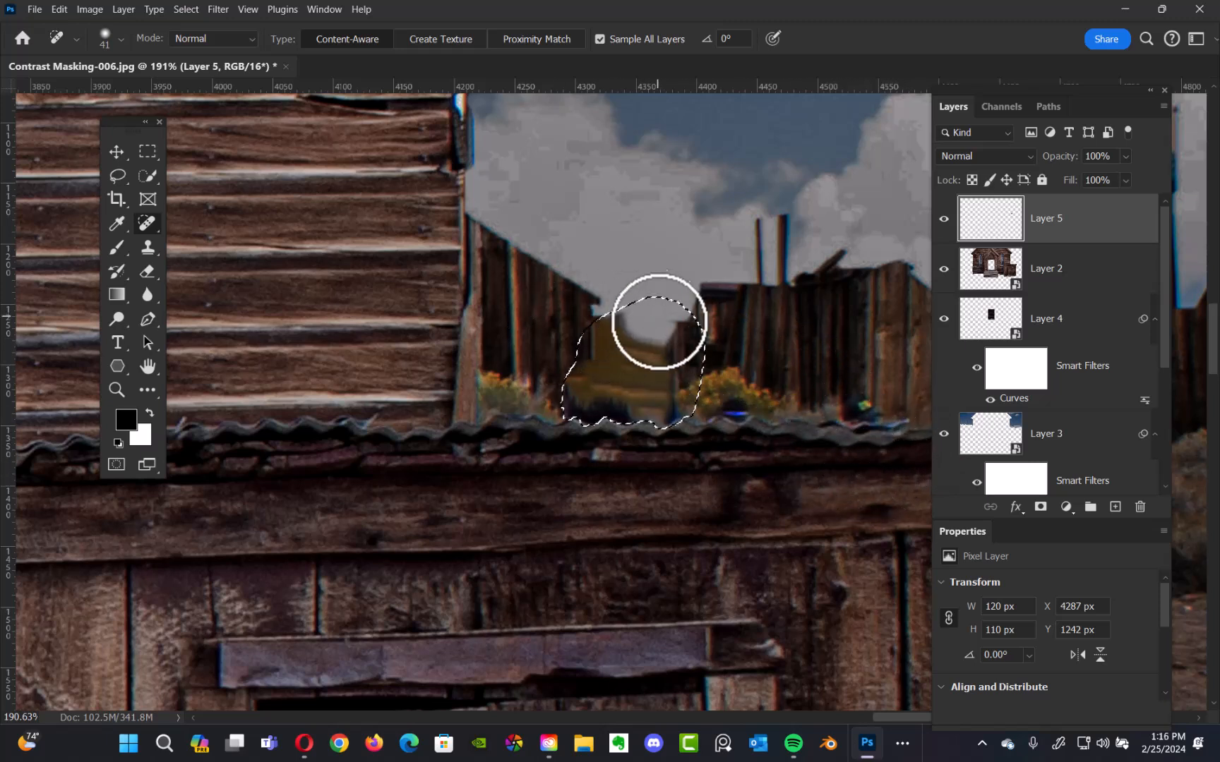
pyautogui.hotkey('ctrl', 'd')
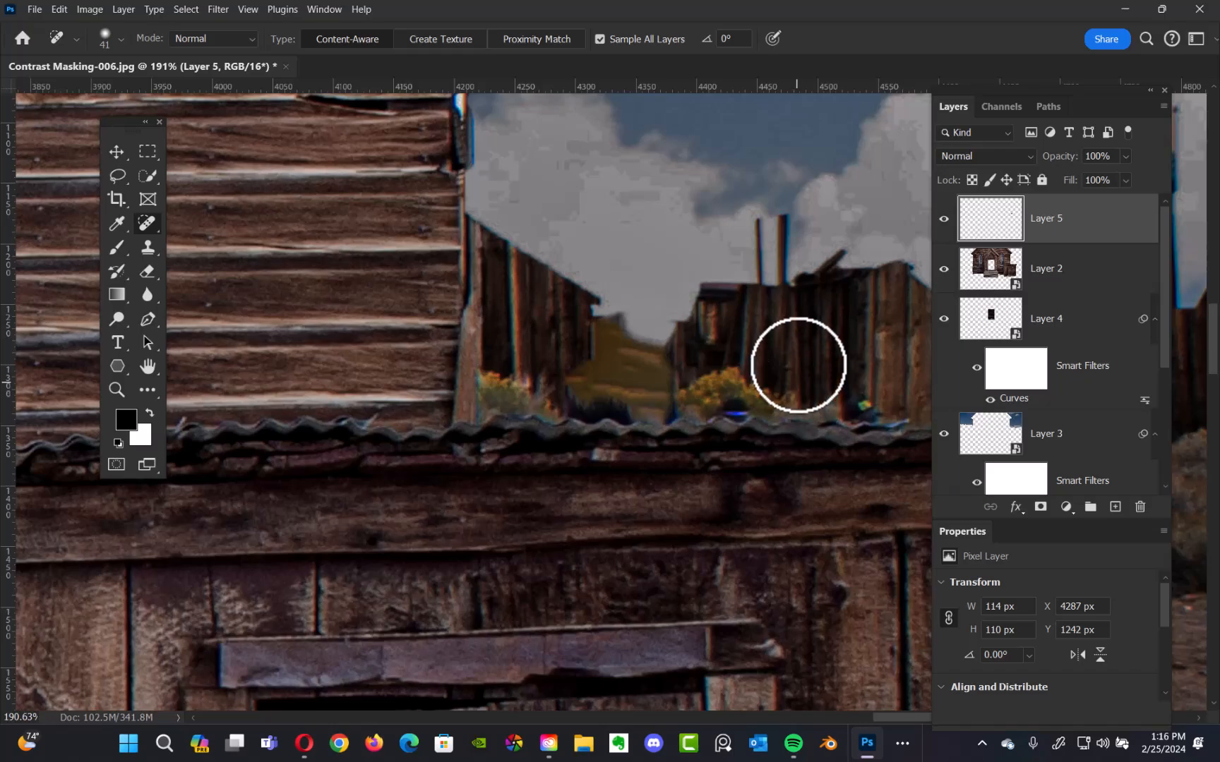
# Examine the retouched area behind the shed, both in the full picture and close up.
pyautogui.scroll(-5, 777, 364)
pyautogui.scroll(-4, 746, 364)
pyautogui.scroll(5, 743, 381)
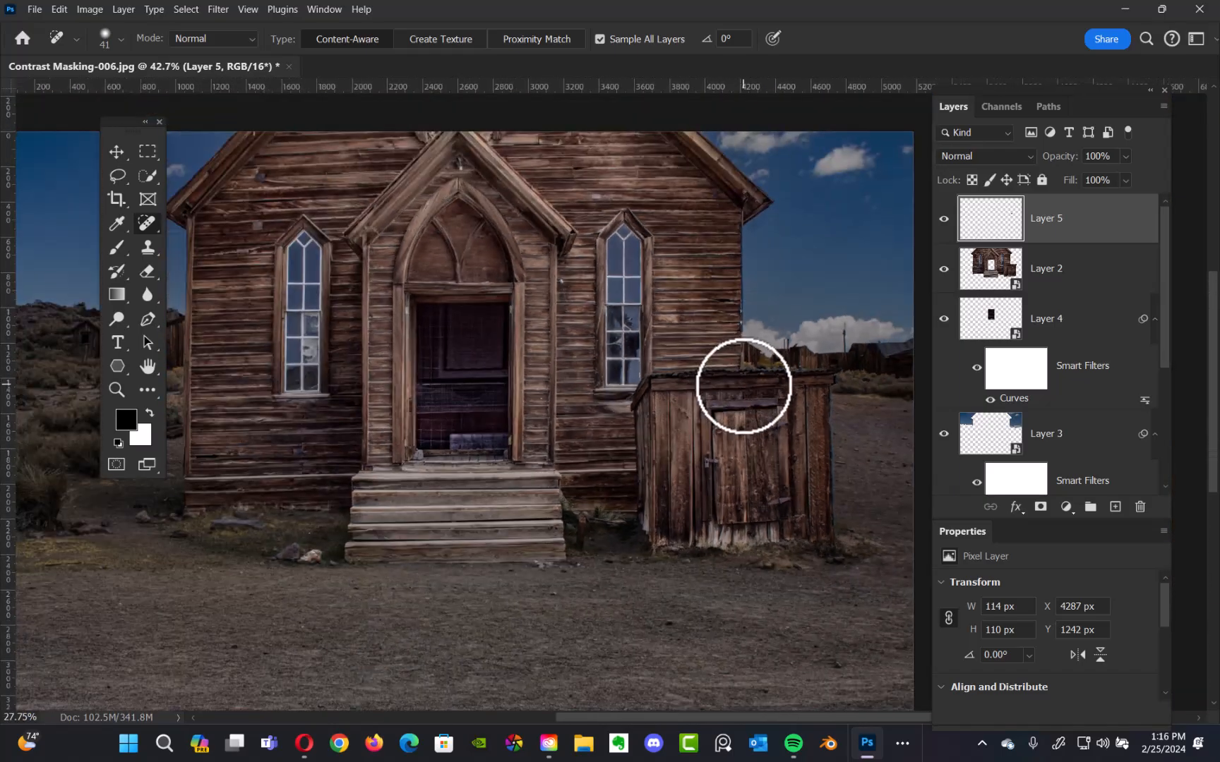
pyautogui.scroll(-6, 797, 377)
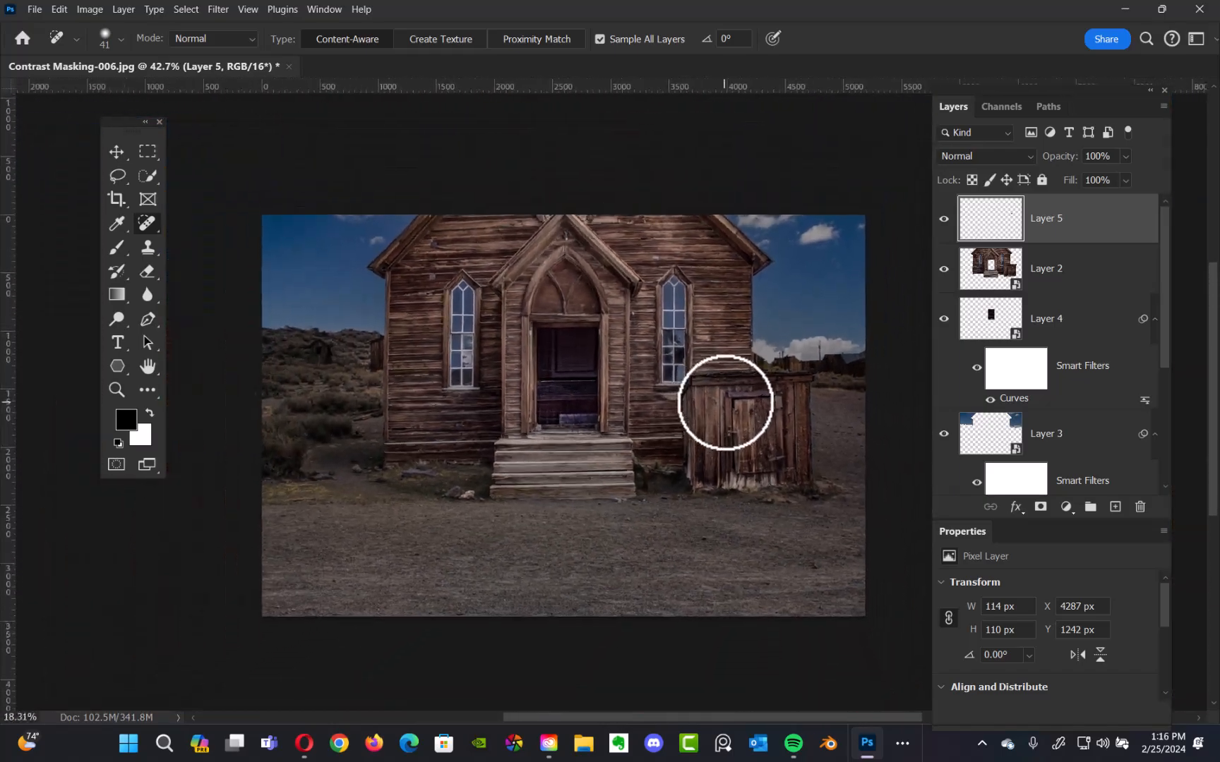
pyautogui.scroll(-1, 728, 400)
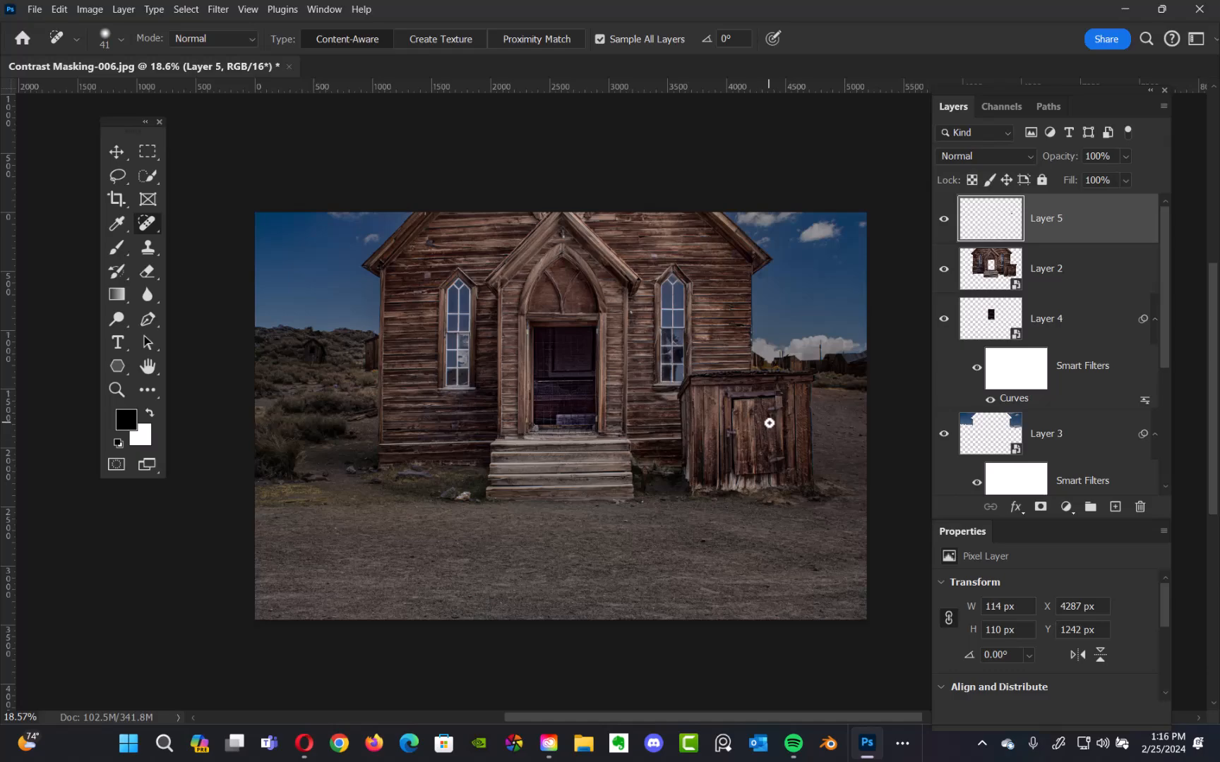
pyautogui.scroll(5, 770, 422)
pyautogui.scroll(-4, 811, 319)
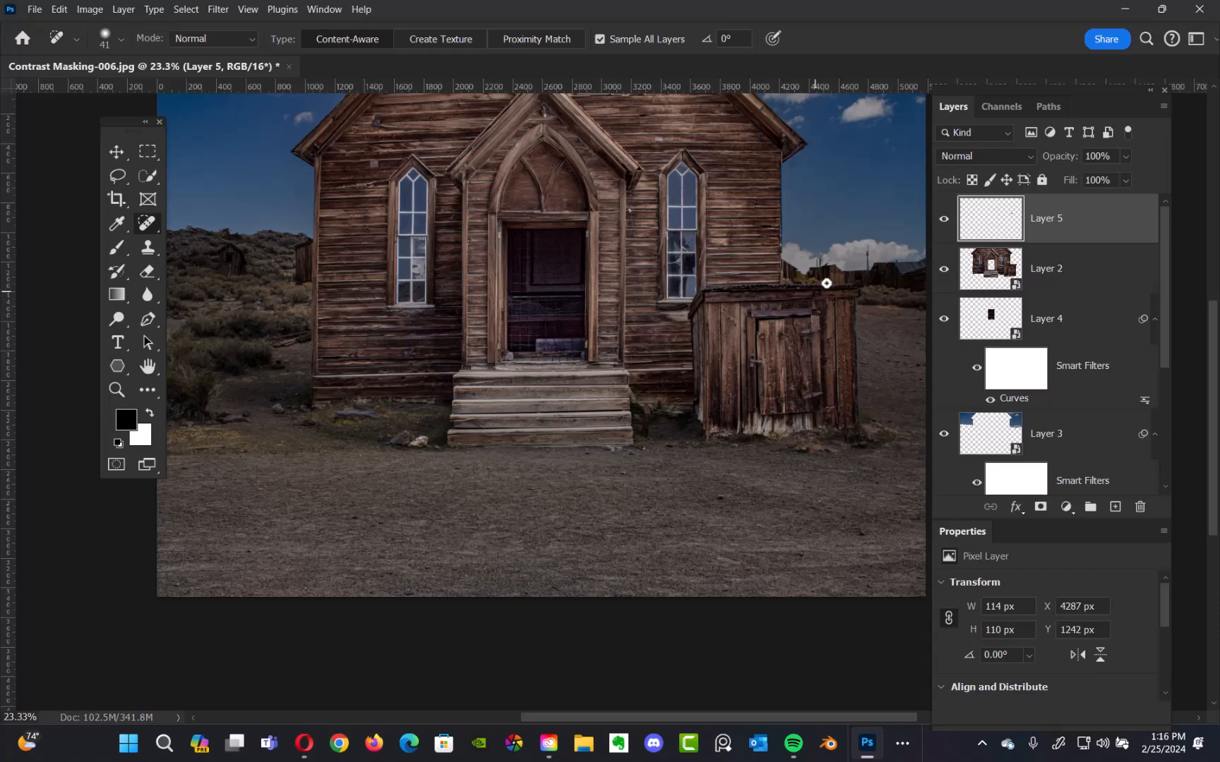
pyautogui.scroll(6, 821, 286)
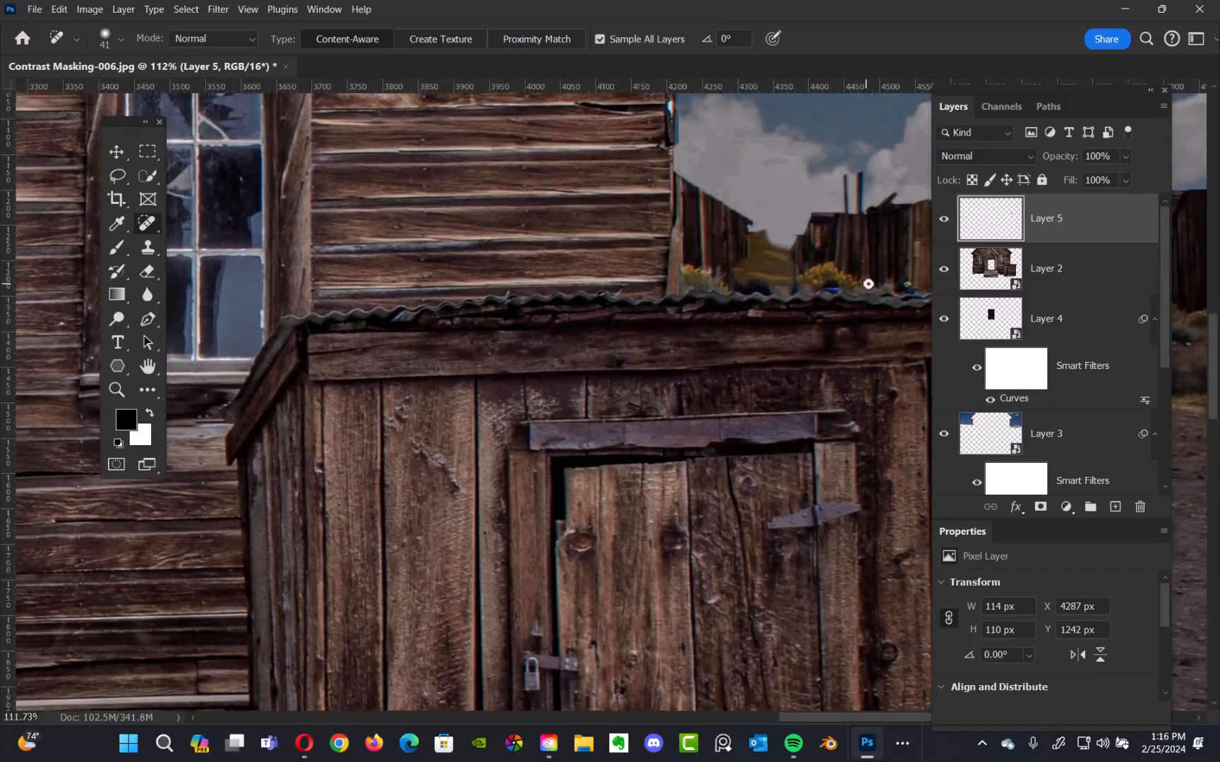
pyautogui.moveTo(837, 283); pyautogui.dragTo(852, 243)
pyautogui.moveTo(777, 256); pyautogui.dragTo(609, 345)
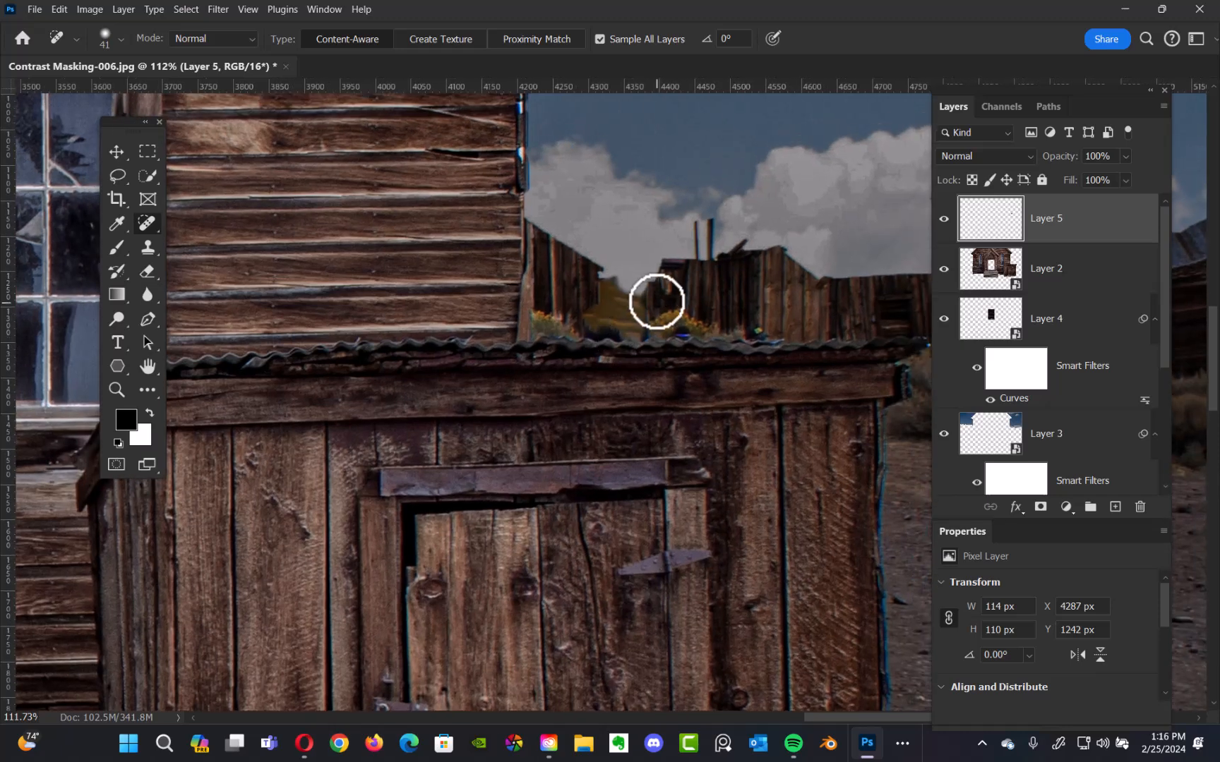
pyautogui.scroll(3, 657, 303)
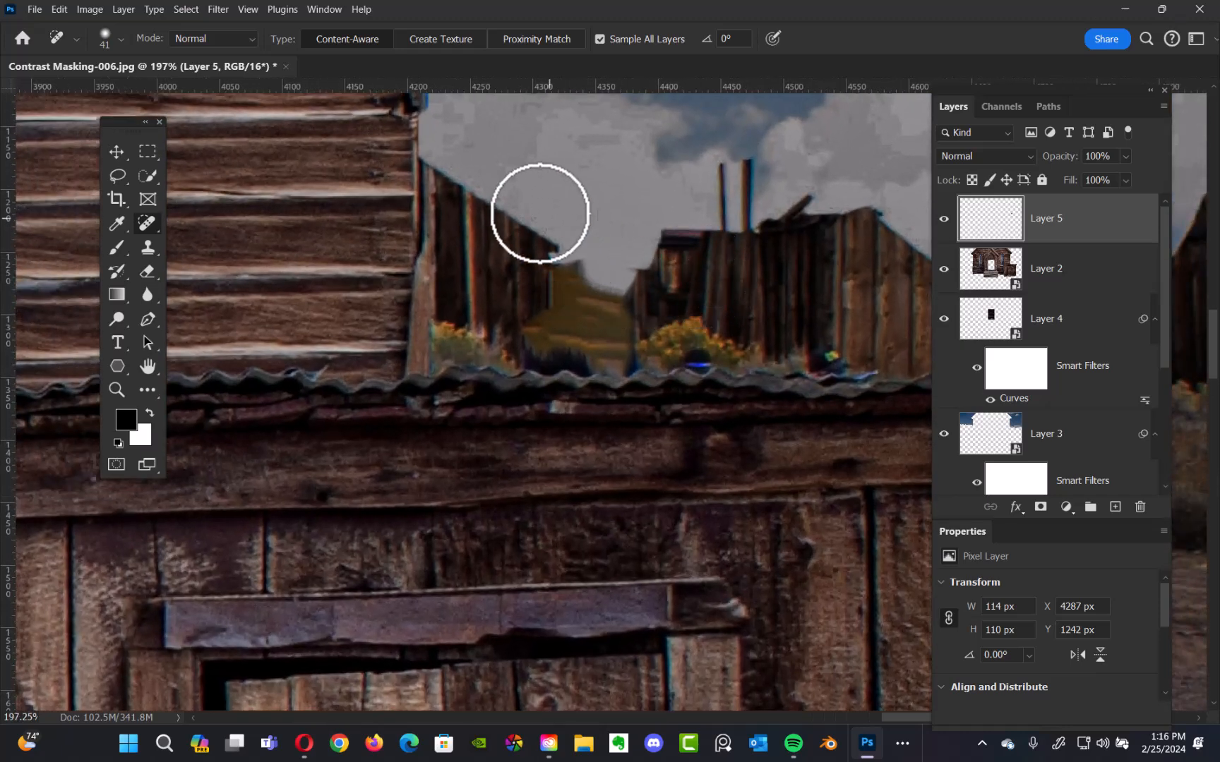
# Draw a Polygonal Lasso selection, about 76 by 99 px, around the end of the distant wooden wall beside the retouched gap.
pyautogui.click(122, 172)
pyautogui.rightClick(122, 172)
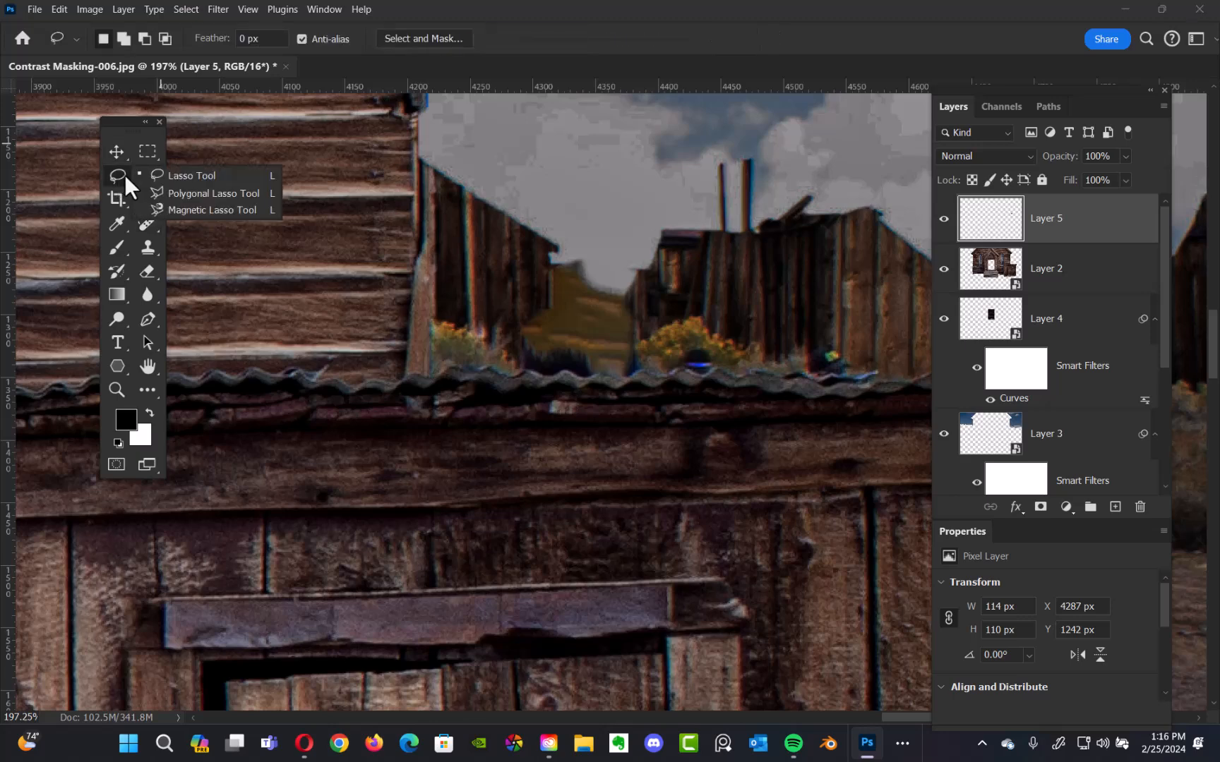
pyautogui.click(205, 197)
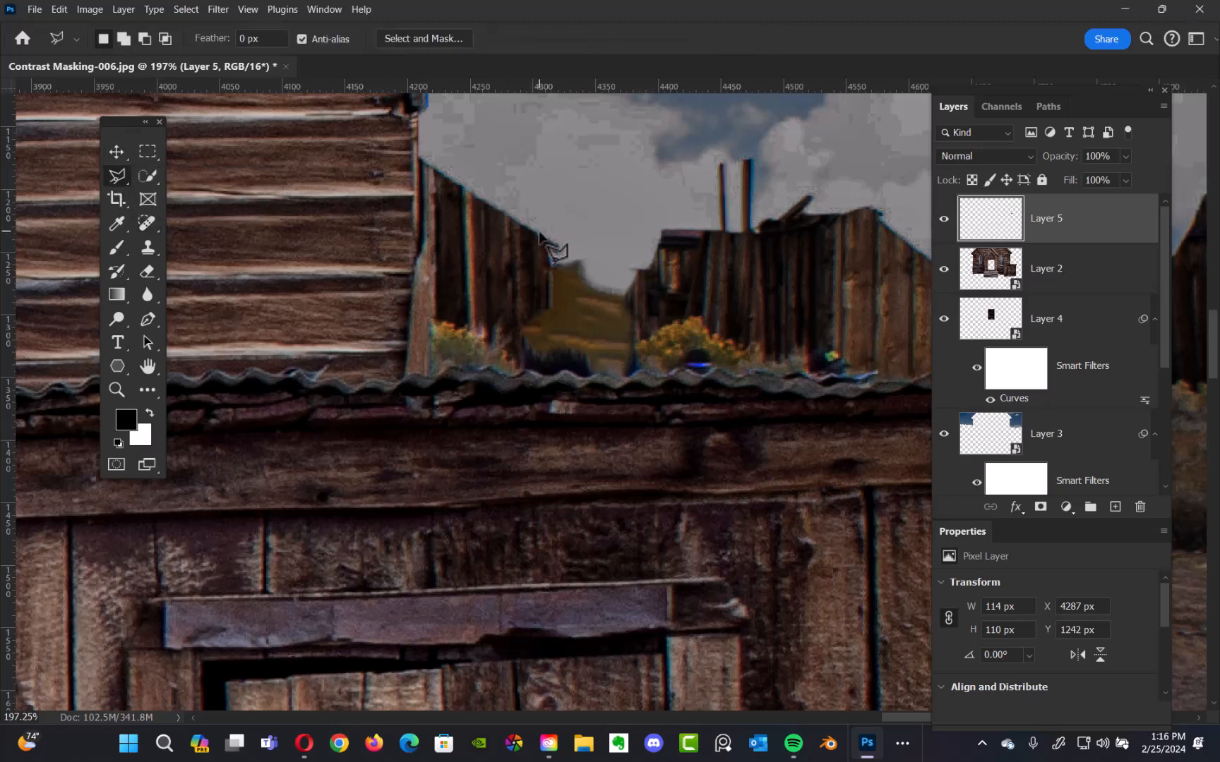
pyautogui.click(547, 241)
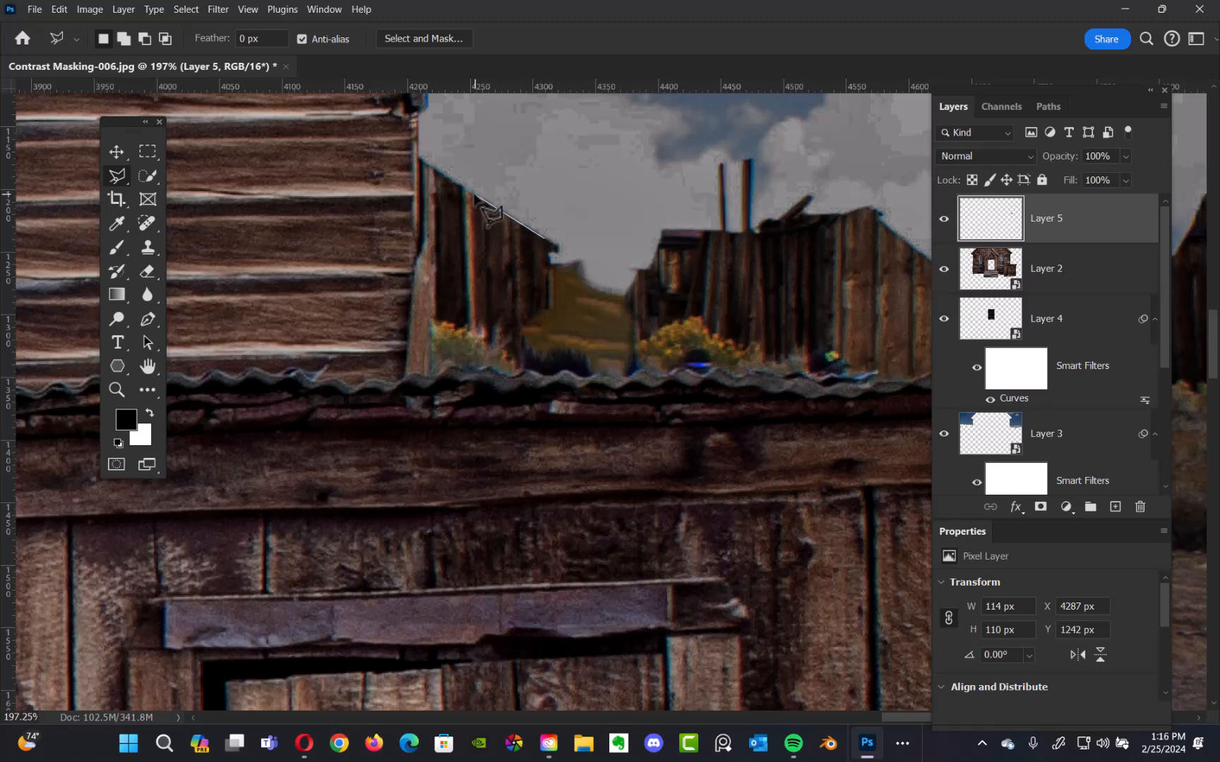
pyautogui.click(463, 191)
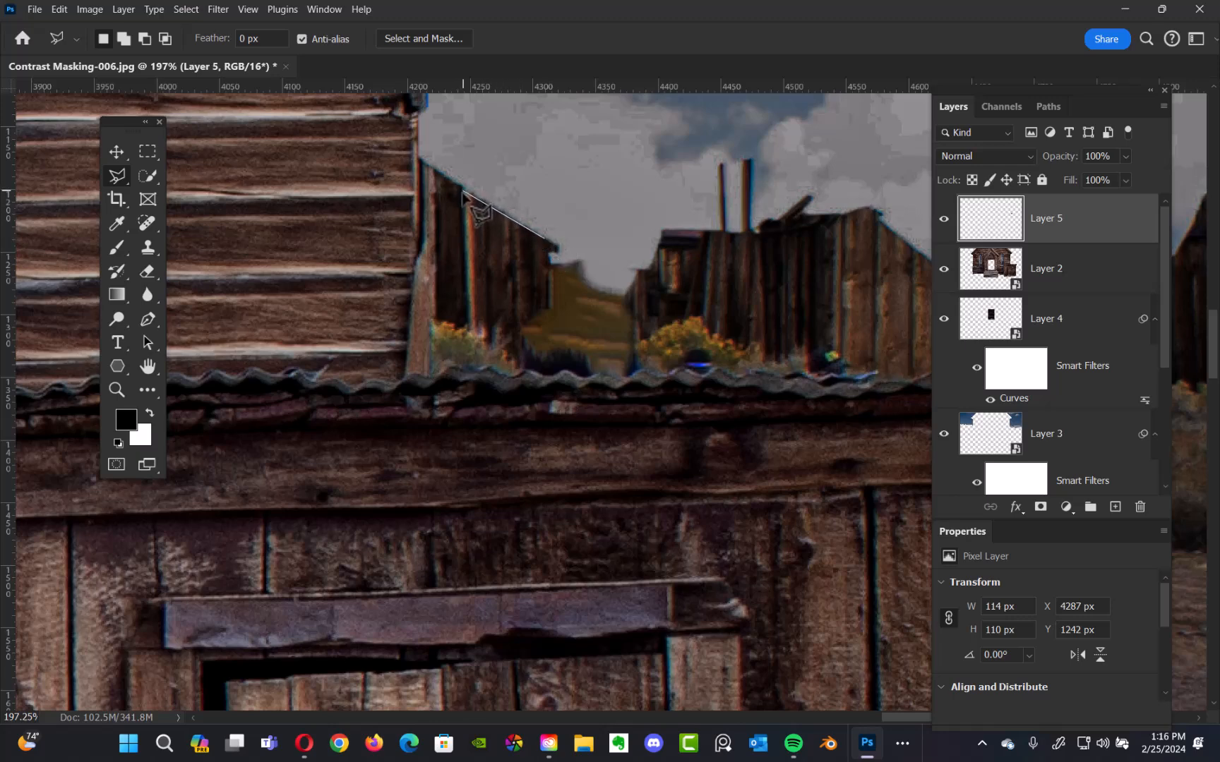
pyautogui.click(465, 313)
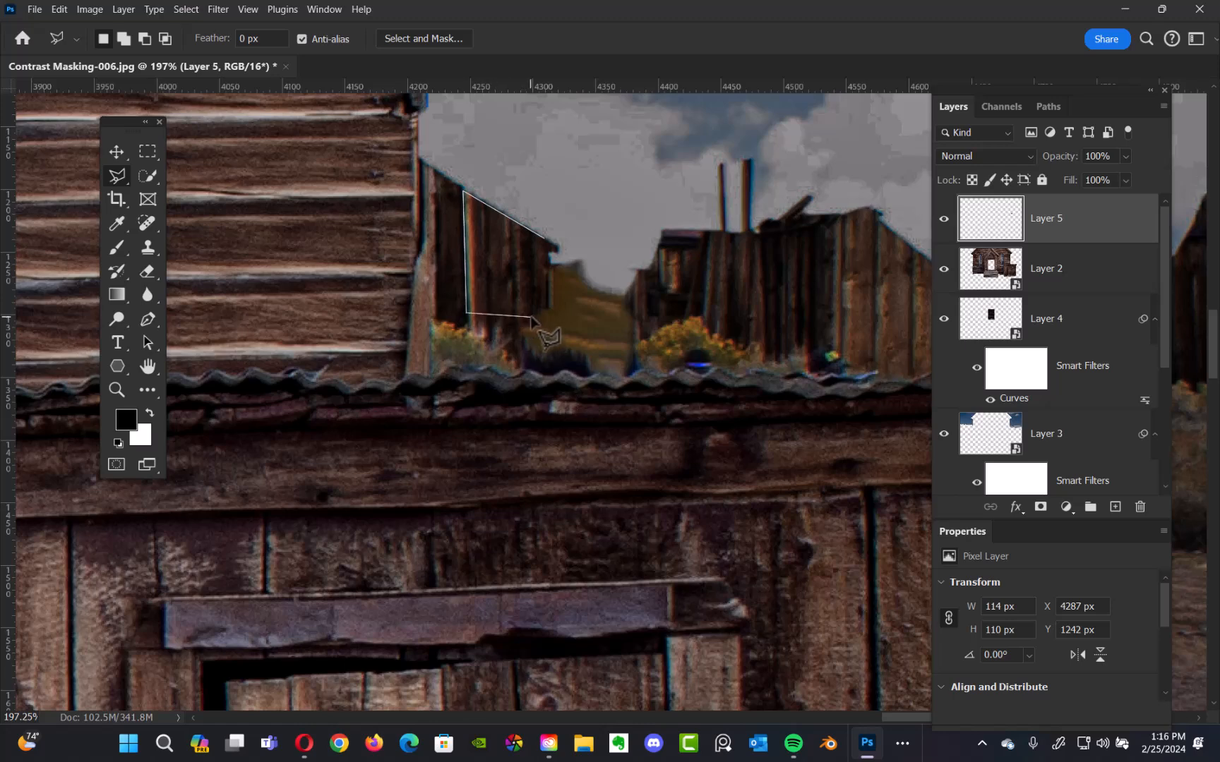
pyautogui.click(550, 308)
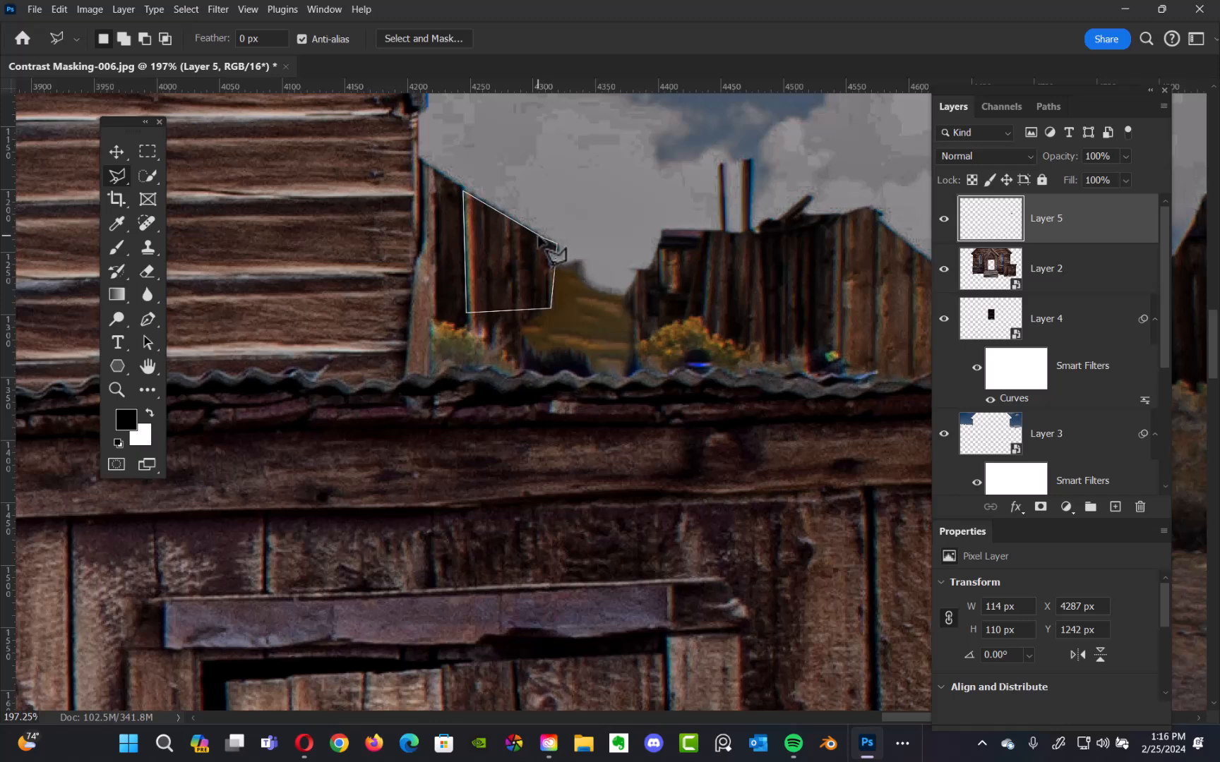
pyautogui.click(555, 248)
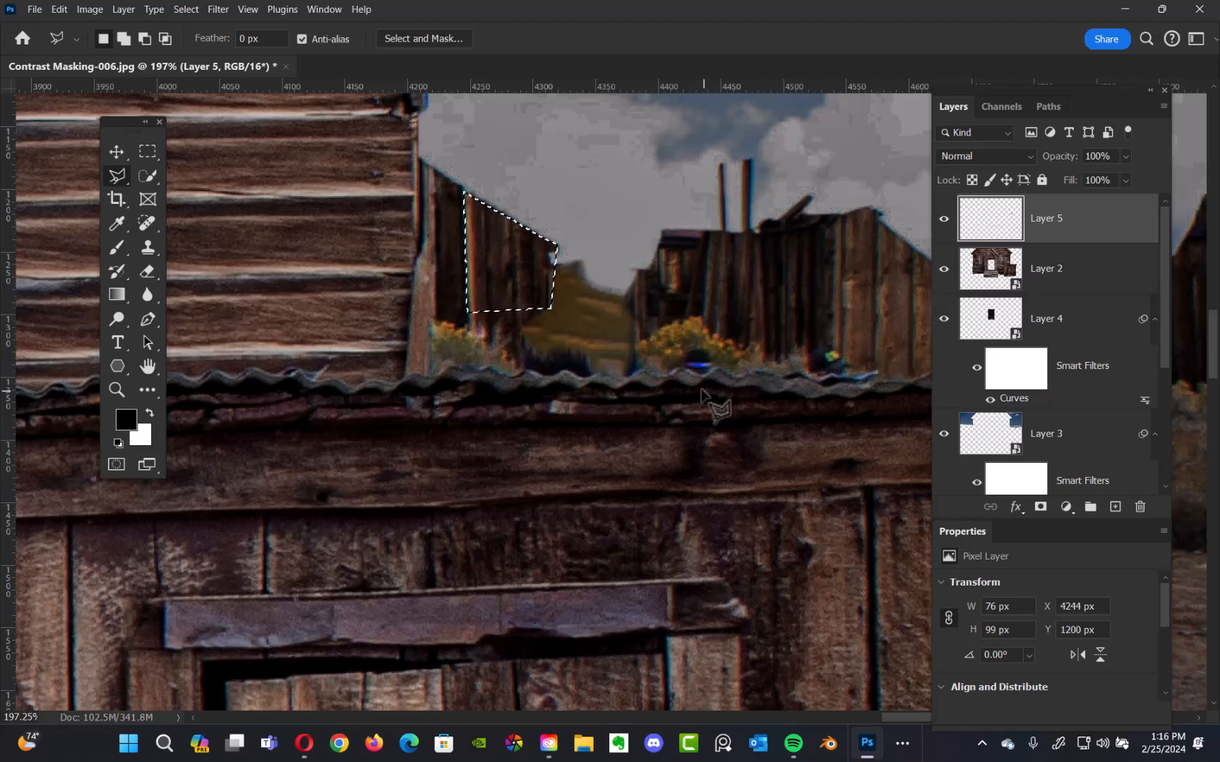
# Copy the selected wall section to a new layer and move it about 36 px right and 21 px down to extend the wall.
pyautogui.hotkey('ctrl', 'j')
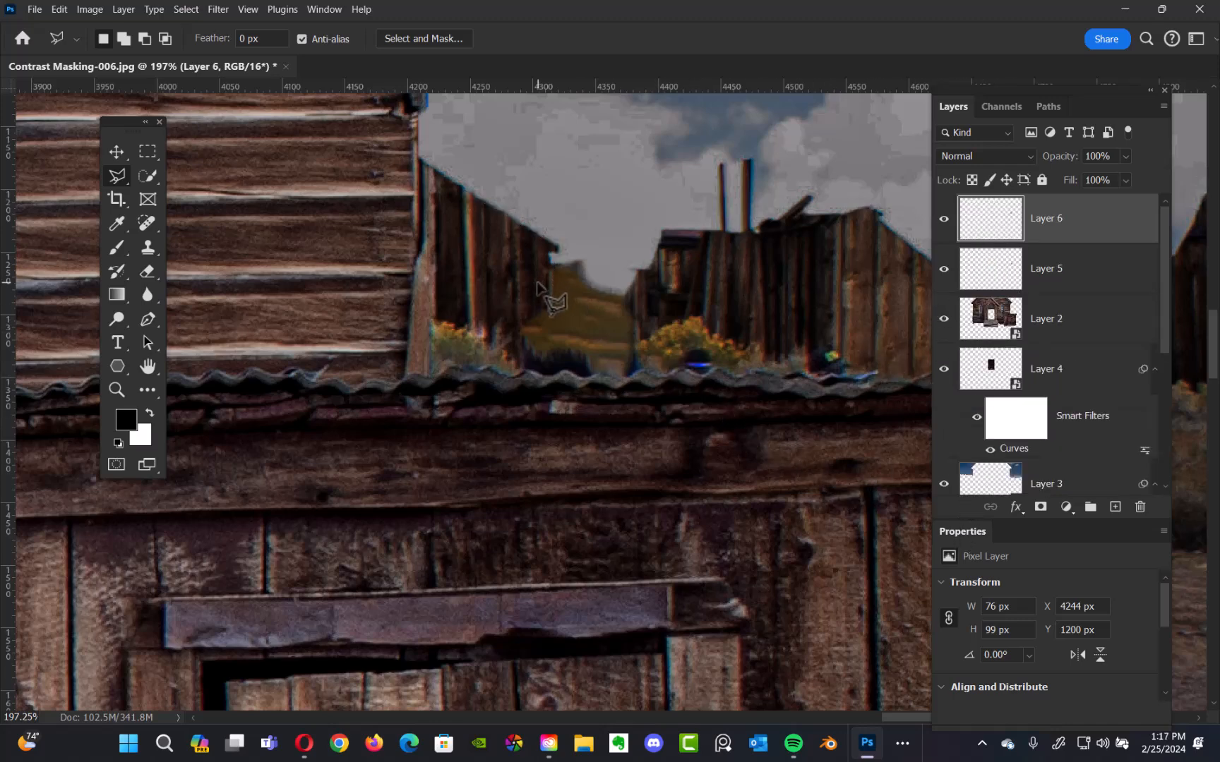
pyautogui.press('v')
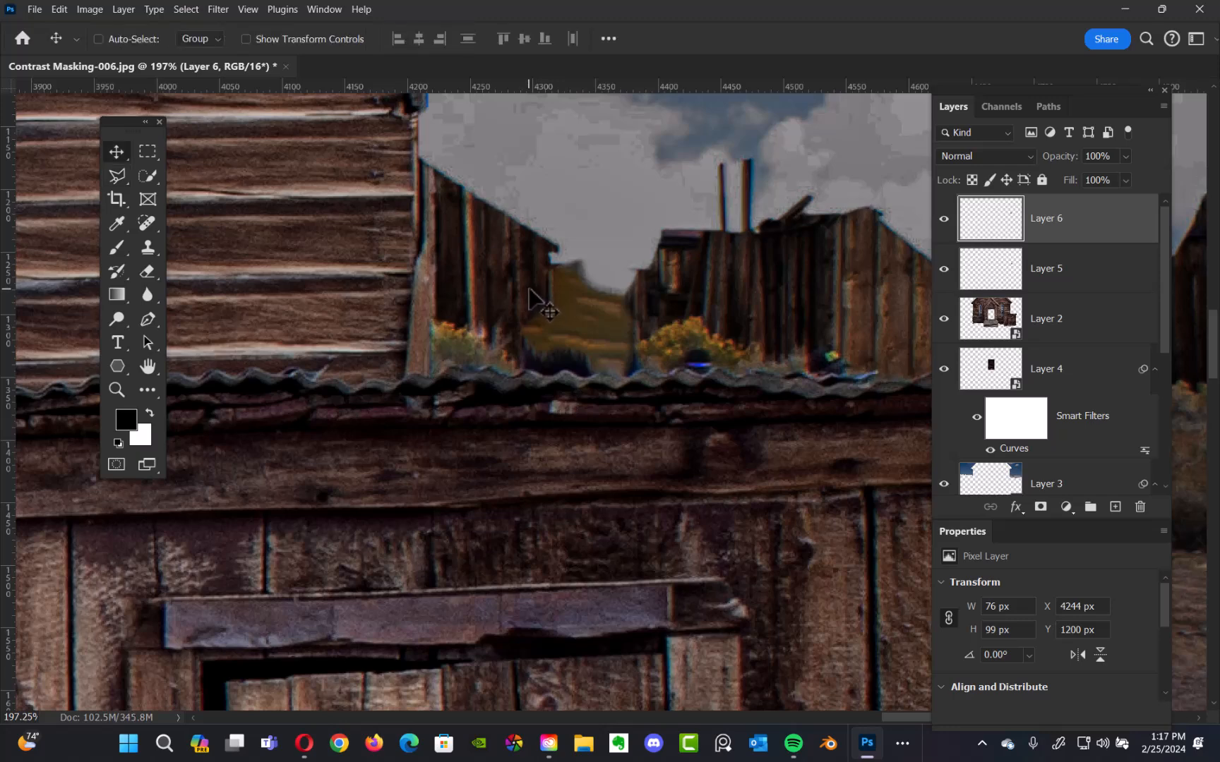
pyautogui.moveTo(528, 291); pyautogui.dragTo(566, 329)
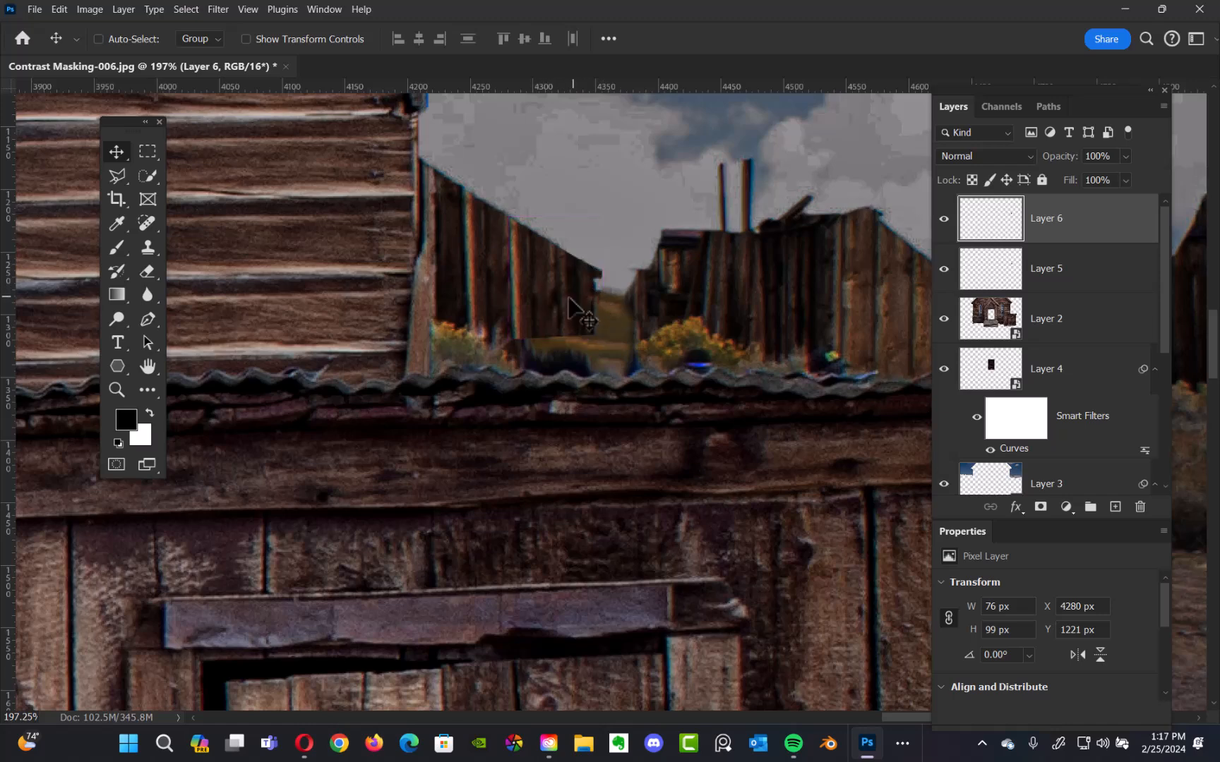
# Select the copied wall's lower part with a rectangular marquee about 108 by 47 px and stretch it down to the shed roof, then deselect.
pyautogui.click(152, 156)
pyautogui.rightClick(151, 162)
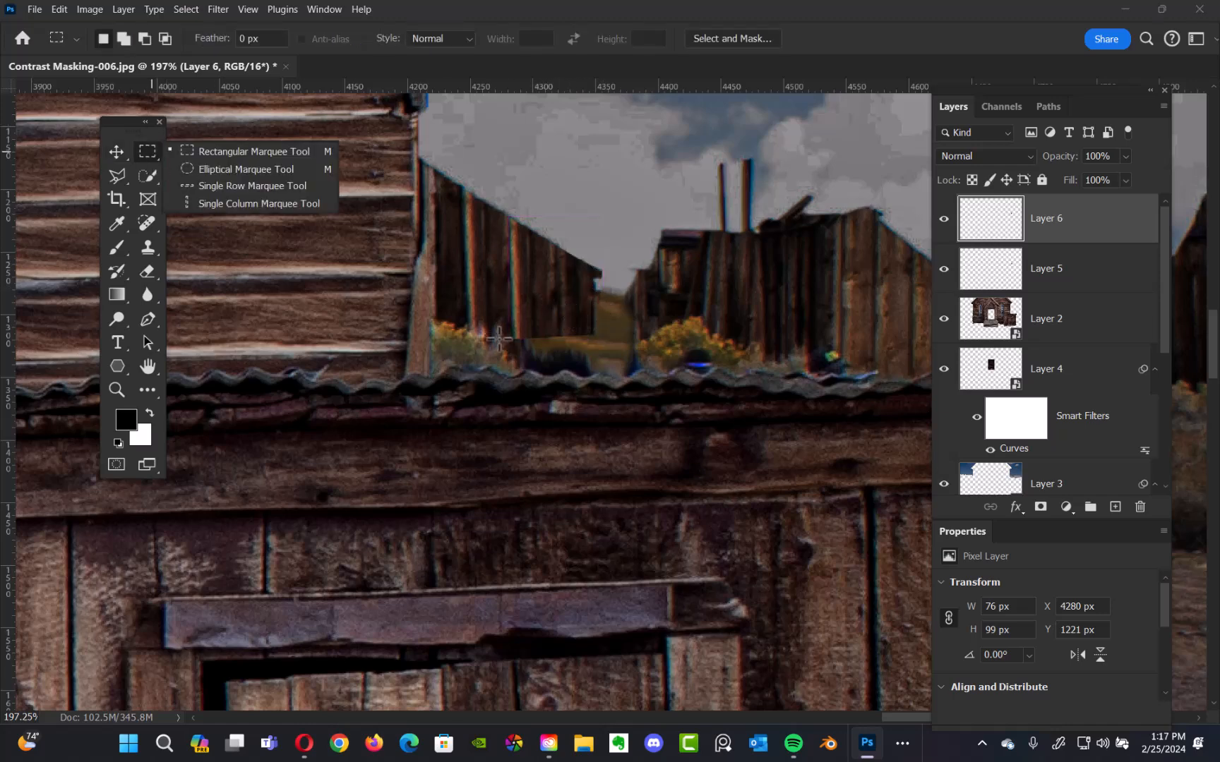
pyautogui.moveTo(618, 285); pyautogui.dragTo(484, 343)
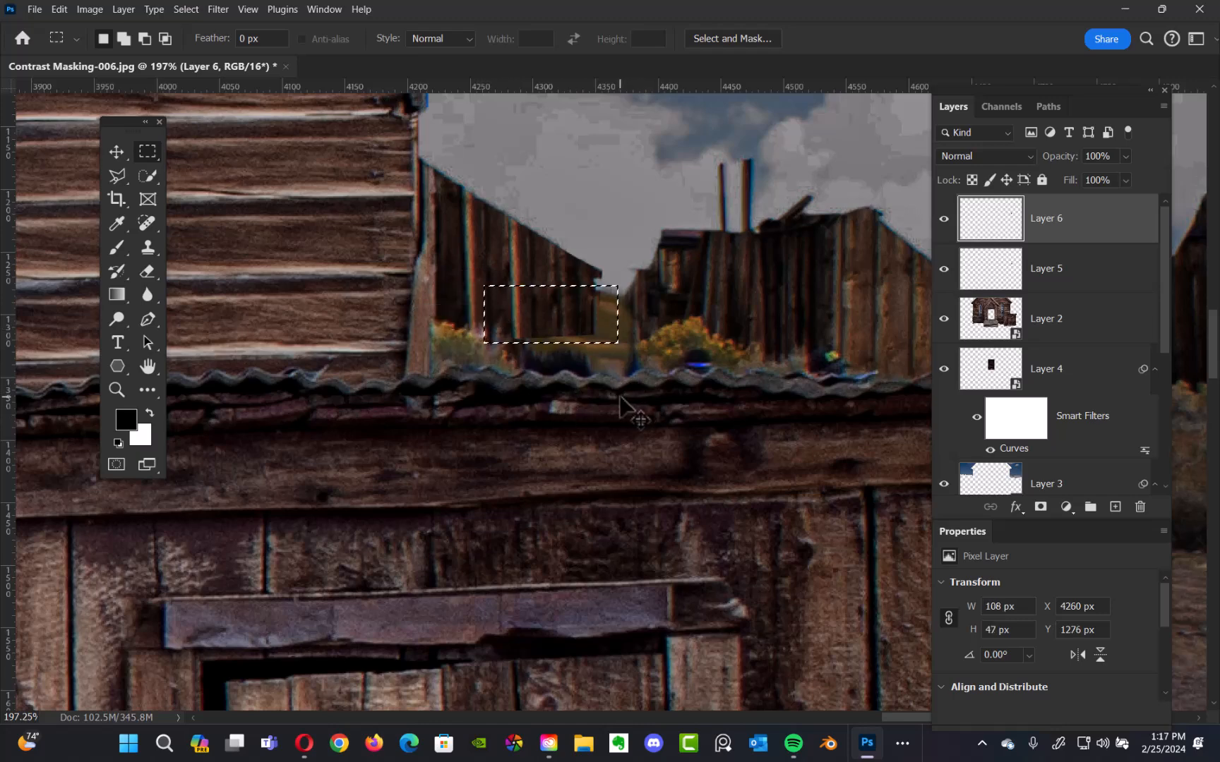
pyautogui.hotkey('ctrl', 't')
pyautogui.moveTo(550, 344); pyautogui.dragTo(551, 382)
pyautogui.press('Return')
pyautogui.hotkey('ctrl', 'd')
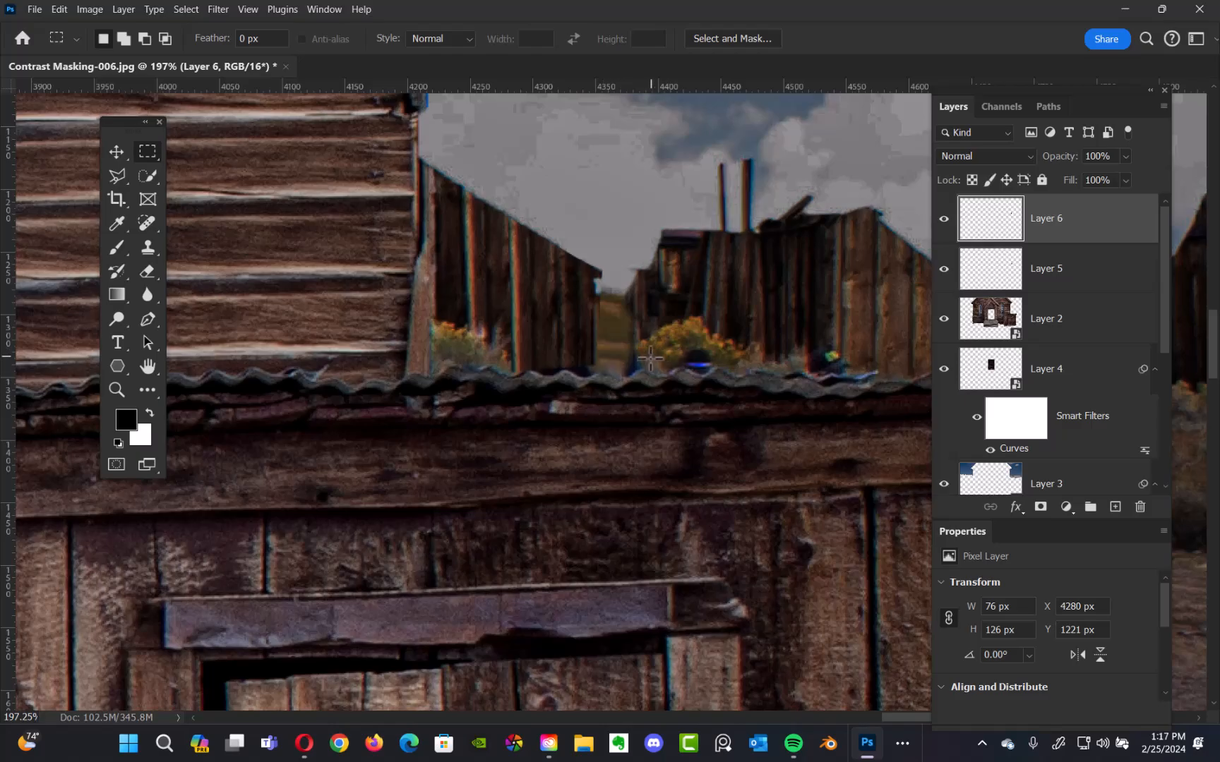
# Add a Curves adjustment layer above Layer 6 and enlarge its settings area to show the full curve graph.
pyautogui.scroll(-10, 651, 356)
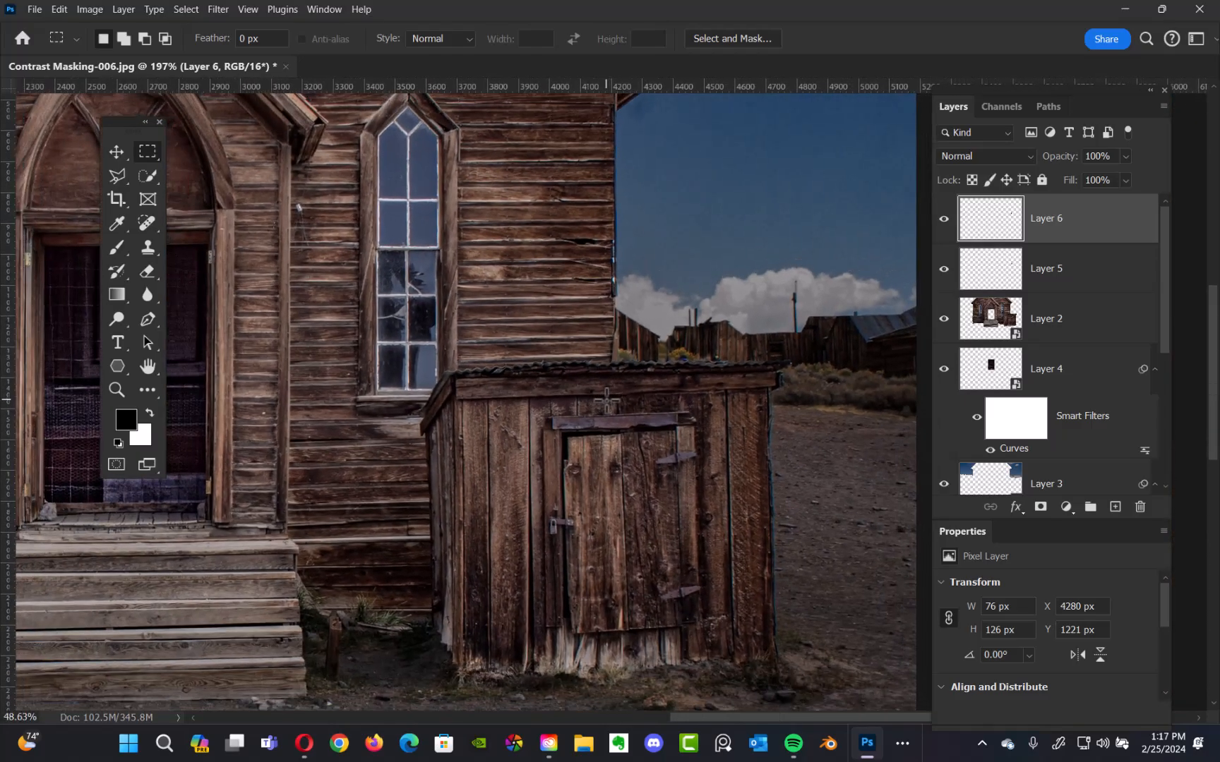
pyautogui.scroll(-6, 606, 399)
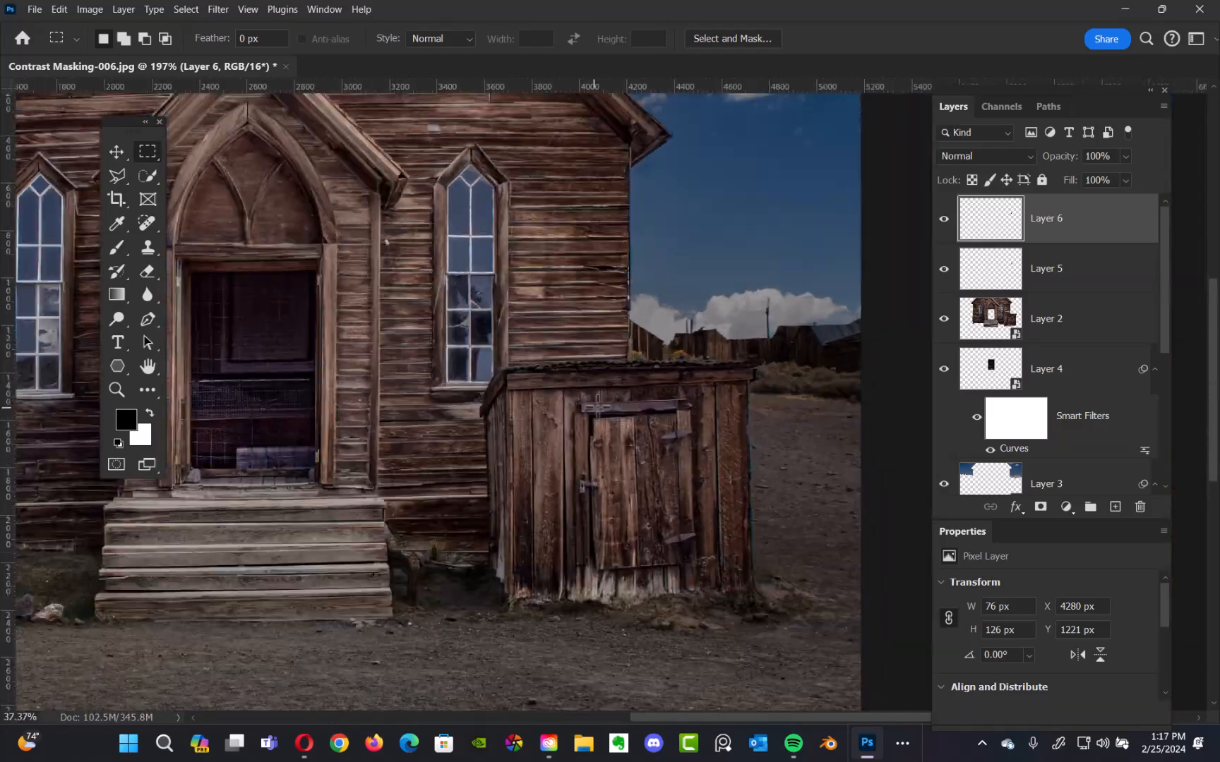
pyautogui.scroll(5, 569, 419)
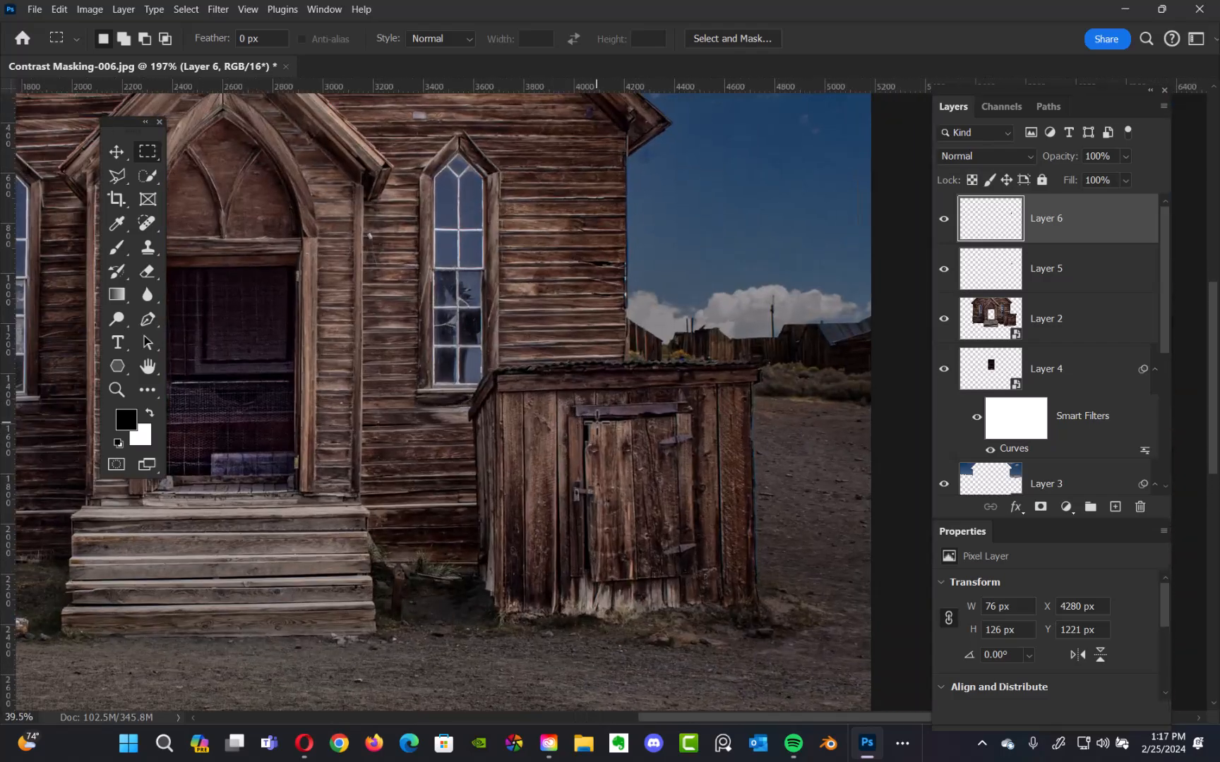
pyautogui.scroll(-5, 597, 419)
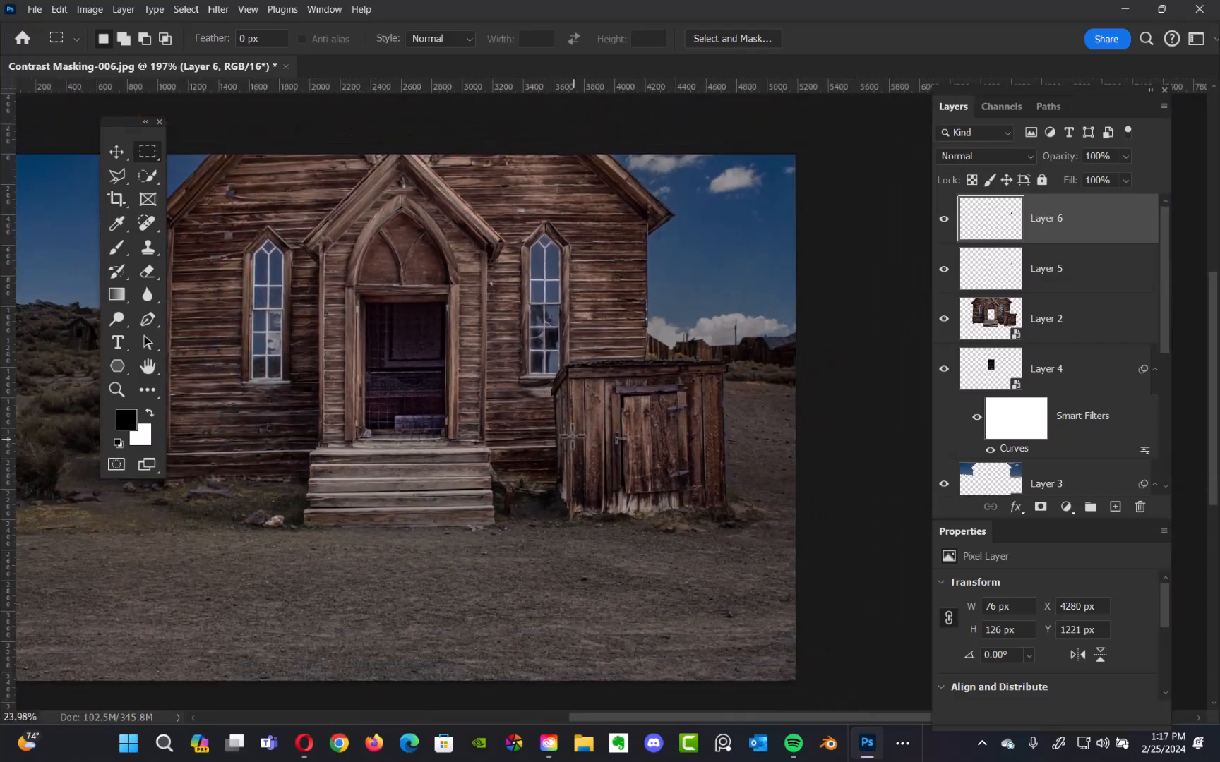
pyautogui.scroll(-2, 666, 408)
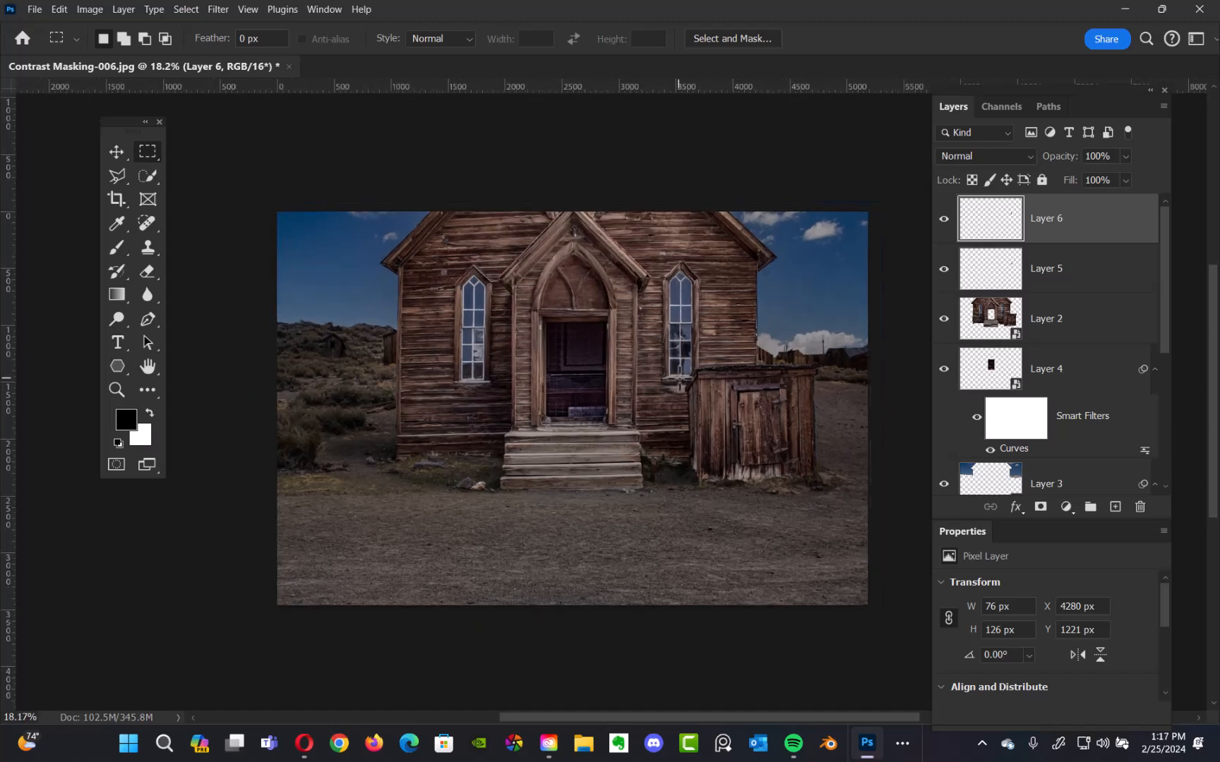
pyautogui.moveTo(683, 383); pyautogui.dragTo(662, 401)
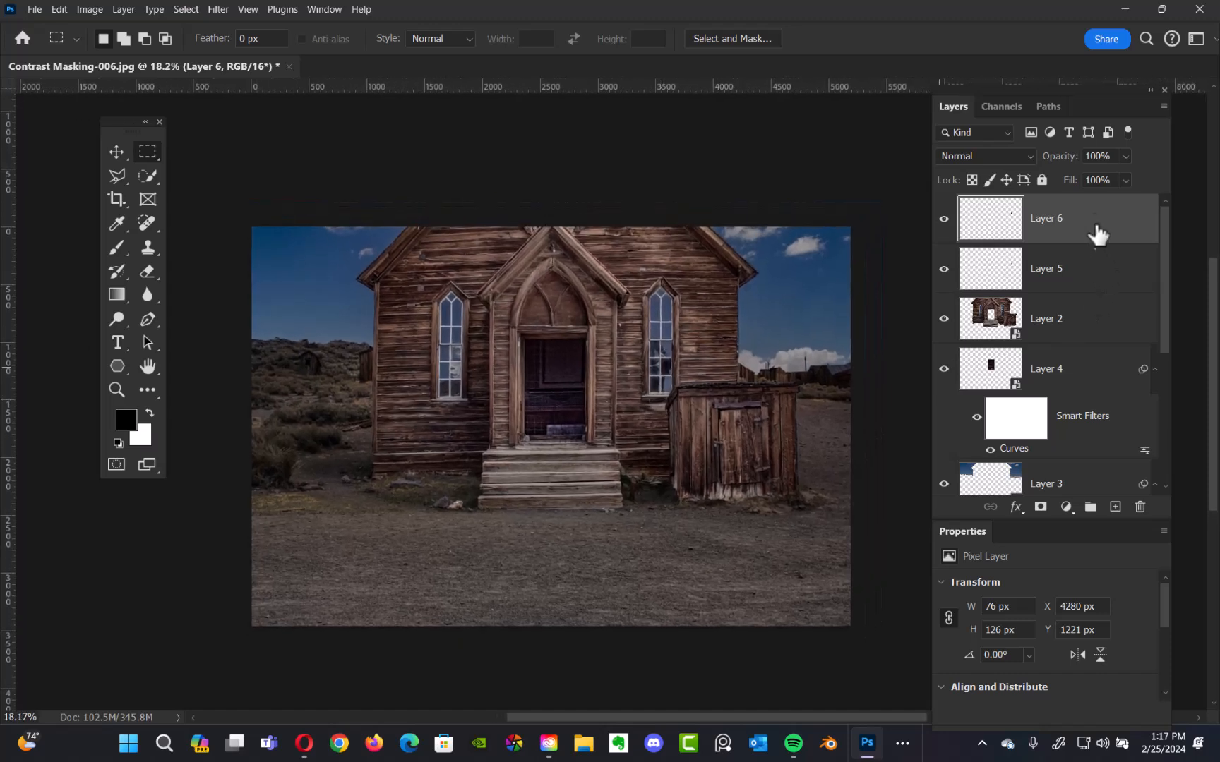
pyautogui.click(1065, 507)
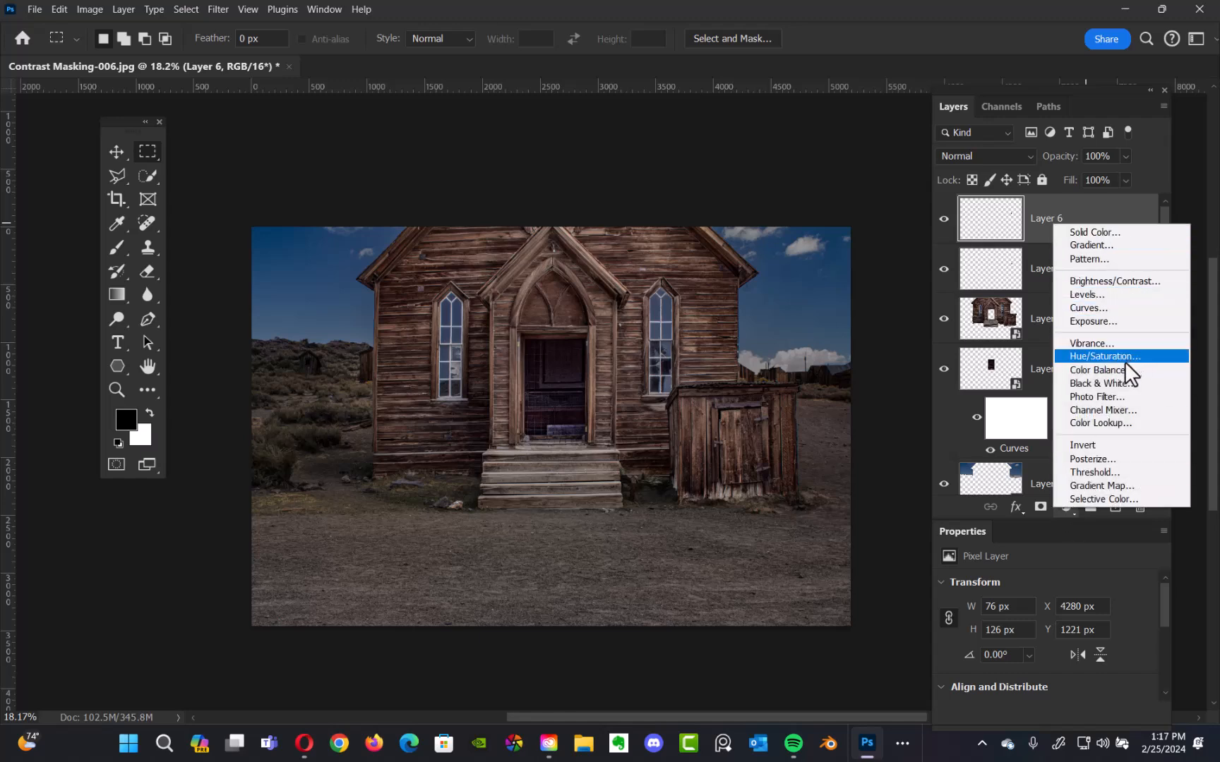
pyautogui.click(1118, 309)
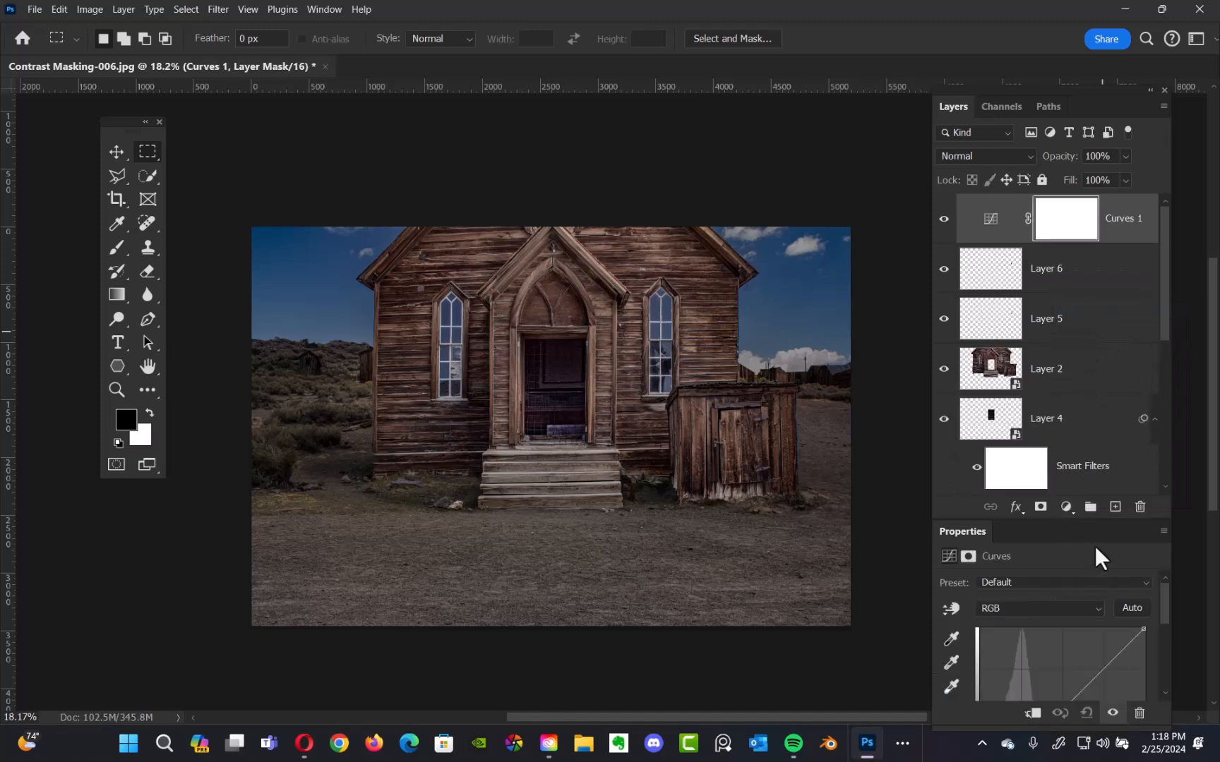
pyautogui.moveTo(1152, 520); pyautogui.dragTo(1156, 226)
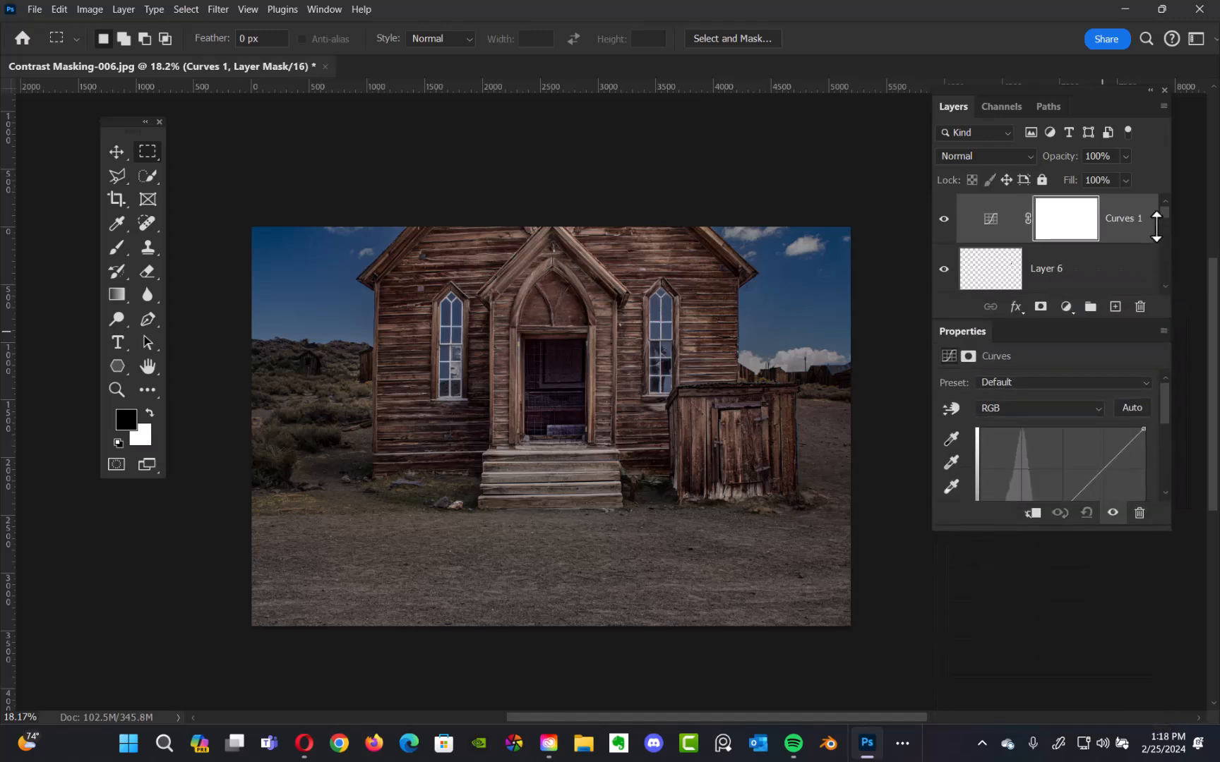
pyautogui.moveTo(1163, 528); pyautogui.dragTo(1154, 700)
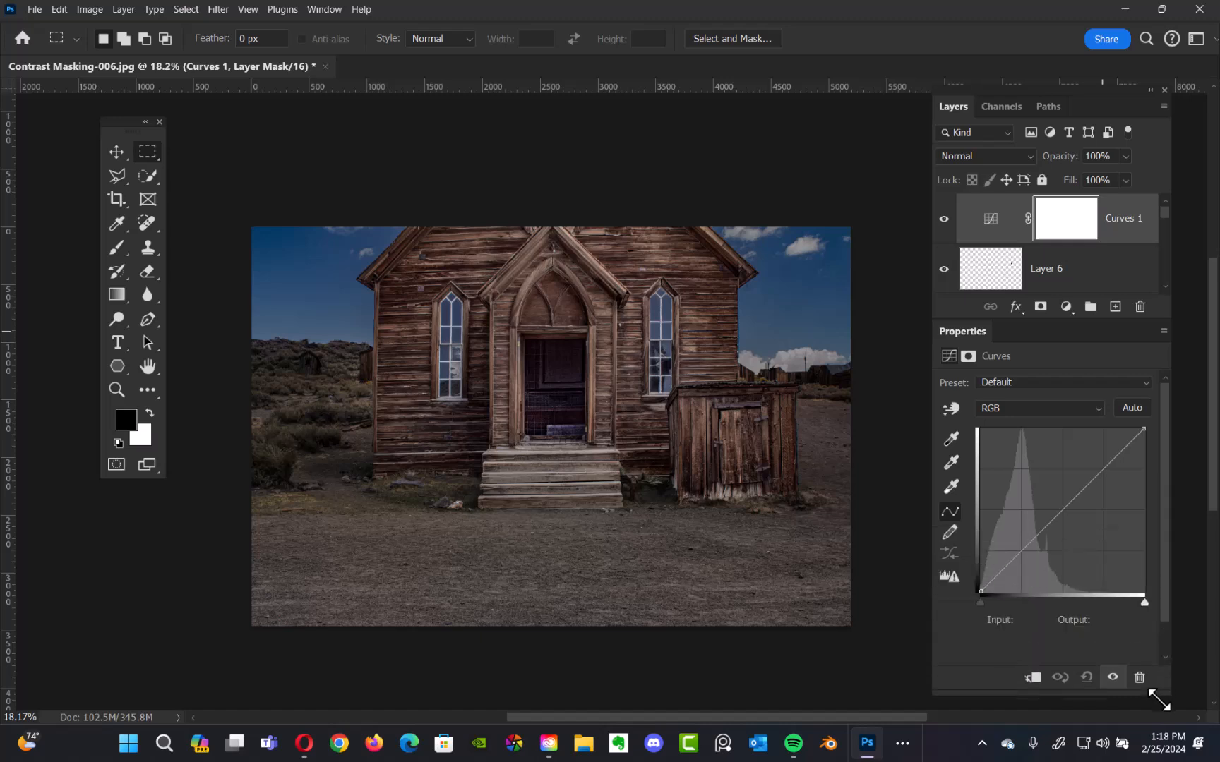
# Shape the RGB curve into a contrast S-curve with points at input 193, output 225 and input 42, output 37.
pyautogui.moveTo(1110, 475); pyautogui.dragTo(1104, 459)
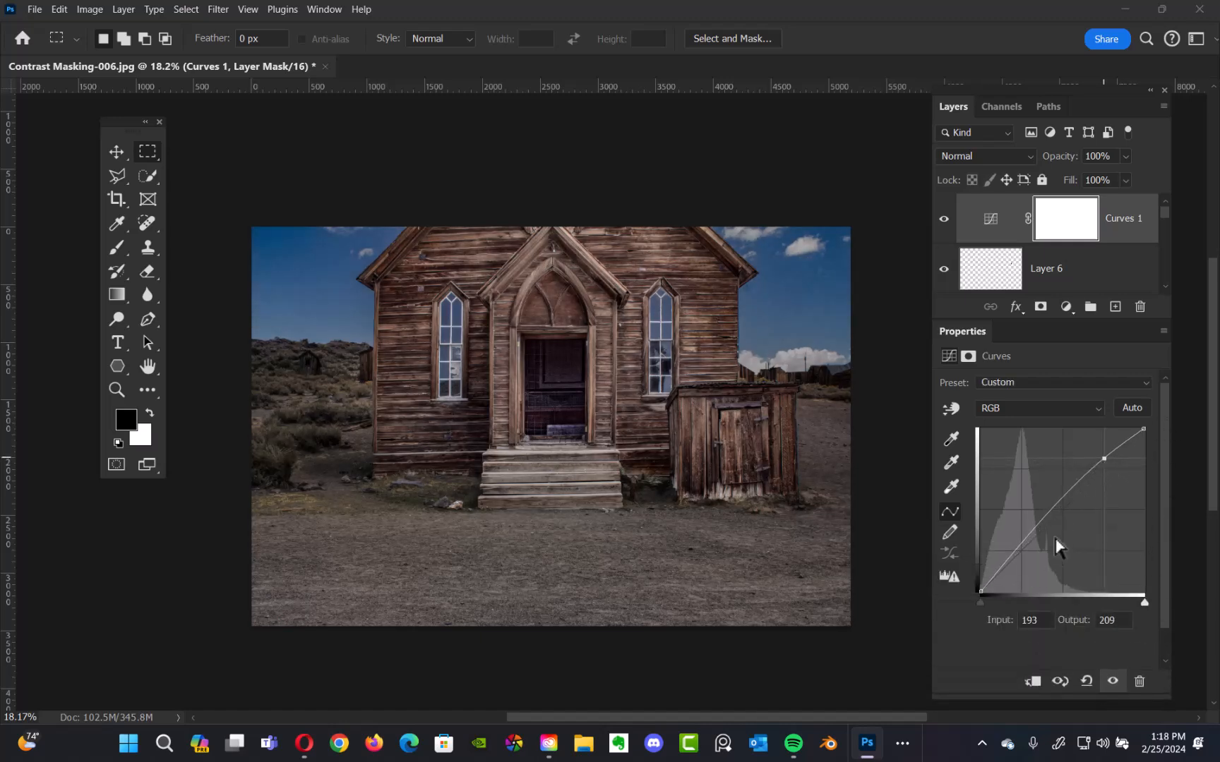
pyautogui.moveTo(1018, 554); pyautogui.dragTo(1009, 566)
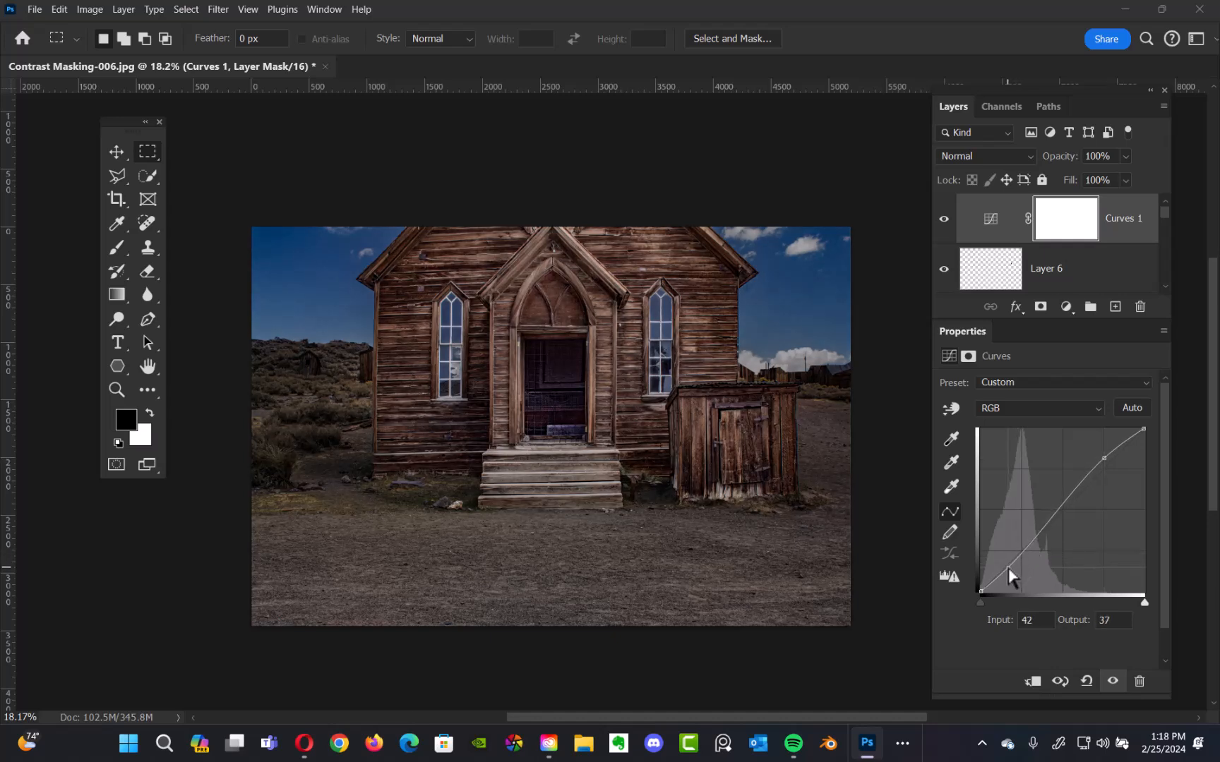
pyautogui.moveTo(1104, 458); pyautogui.dragTo(1105, 447)
# Lower the Blue channel's midtones with a curve point at input 128, output 122.
pyautogui.click(1032, 408)
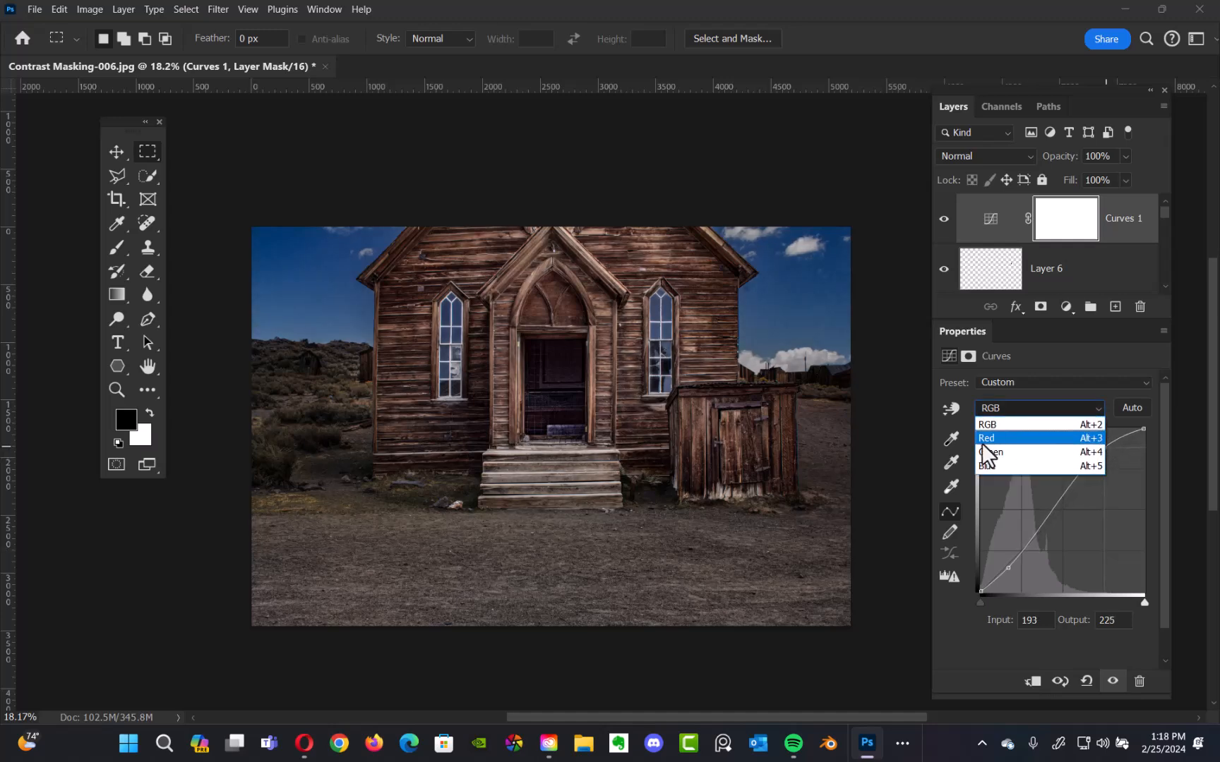
pyautogui.click(1004, 464)
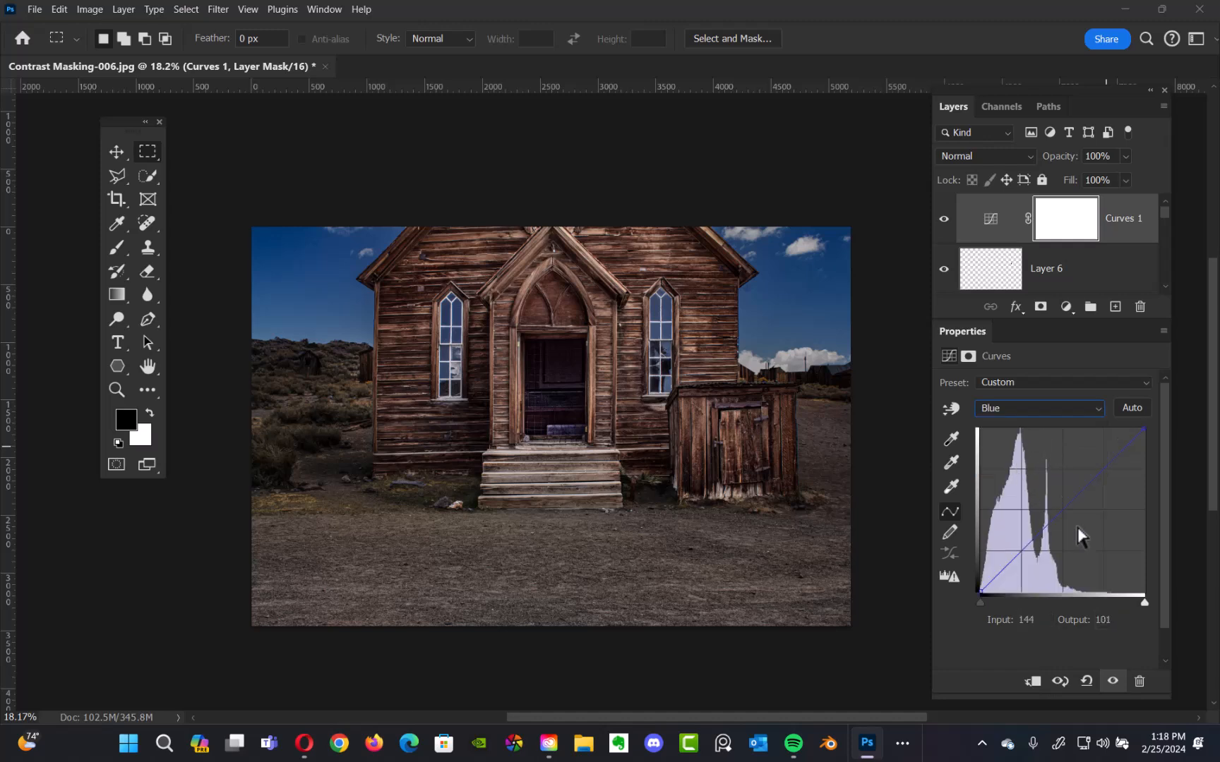
pyautogui.click(1064, 513)
pyautogui.moveTo(1064, 516); pyautogui.dragTo(1064, 515)
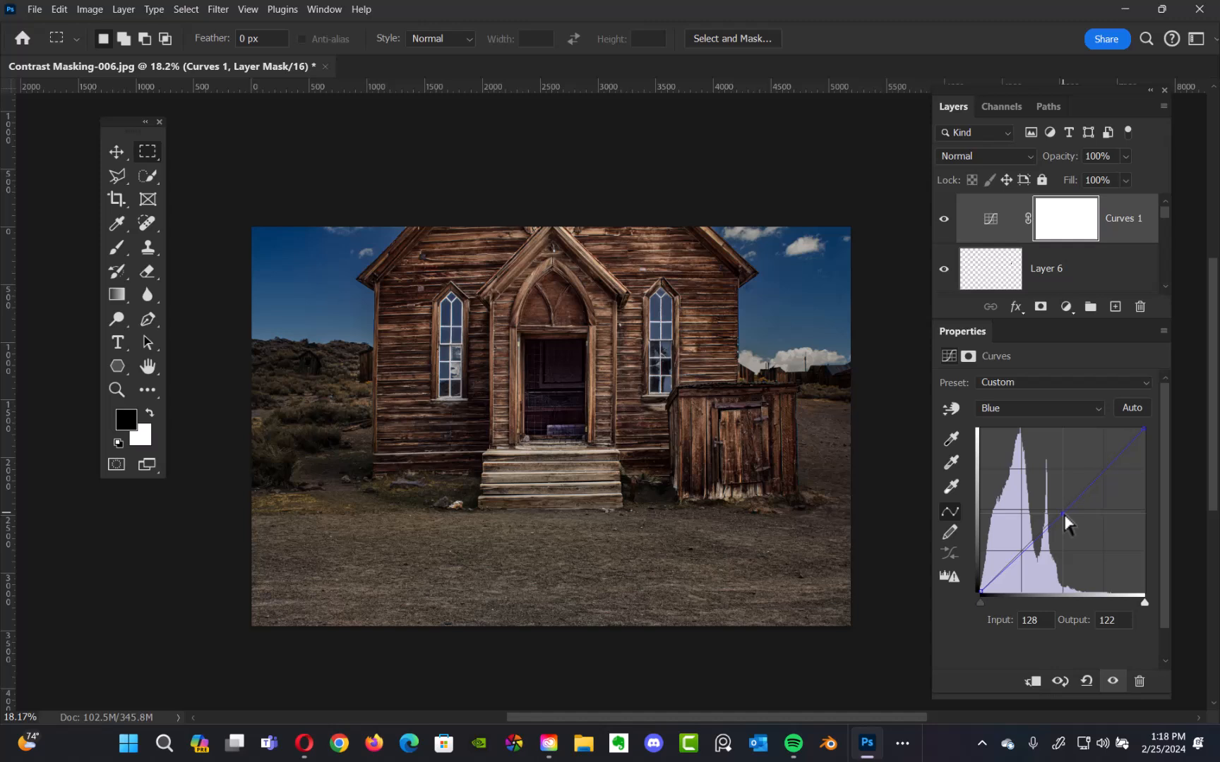
# Raise the Red channel's midtones slightly with a curve point at input 122, output 124.
pyautogui.click(1026, 412)
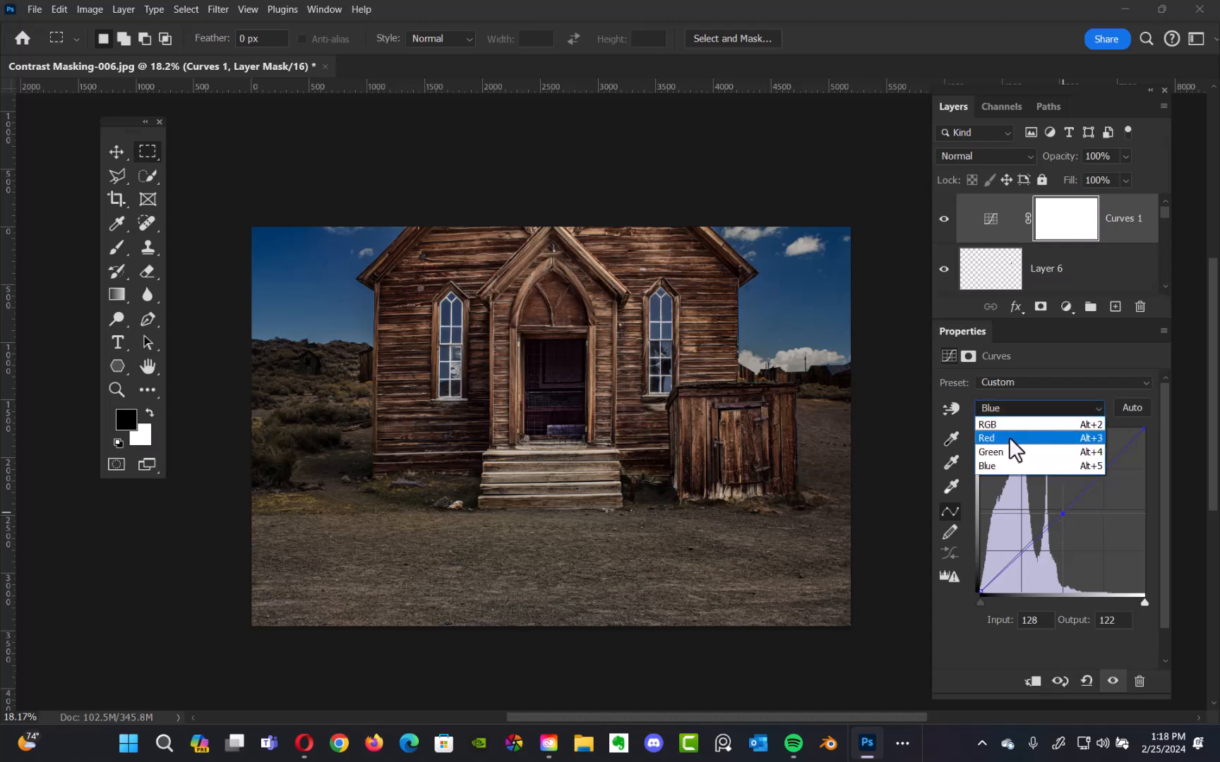
pyautogui.click(1008, 438)
pyautogui.moveTo(1063, 521); pyautogui.dragTo(1062, 521)
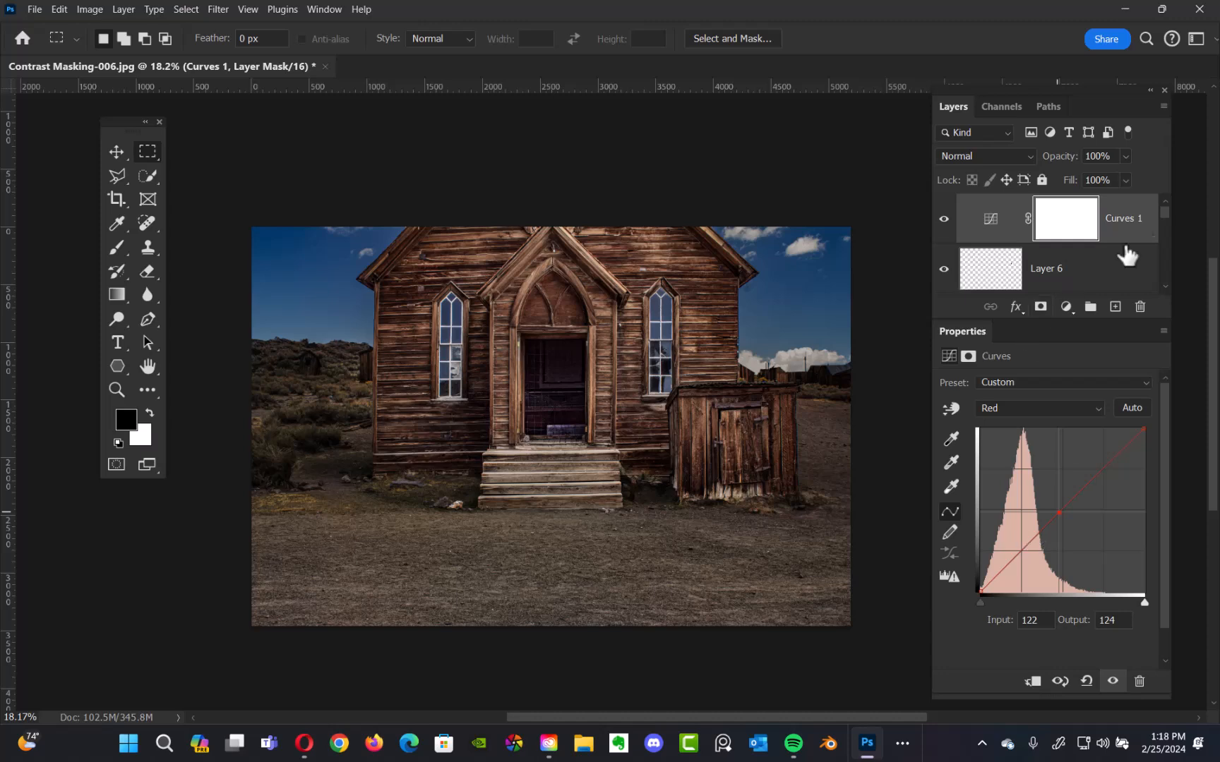
# Expand the layer list to show more of the stack and look up the image adjustment commands.
pyautogui.moveTo(1161, 323); pyautogui.dragTo(1157, 697)
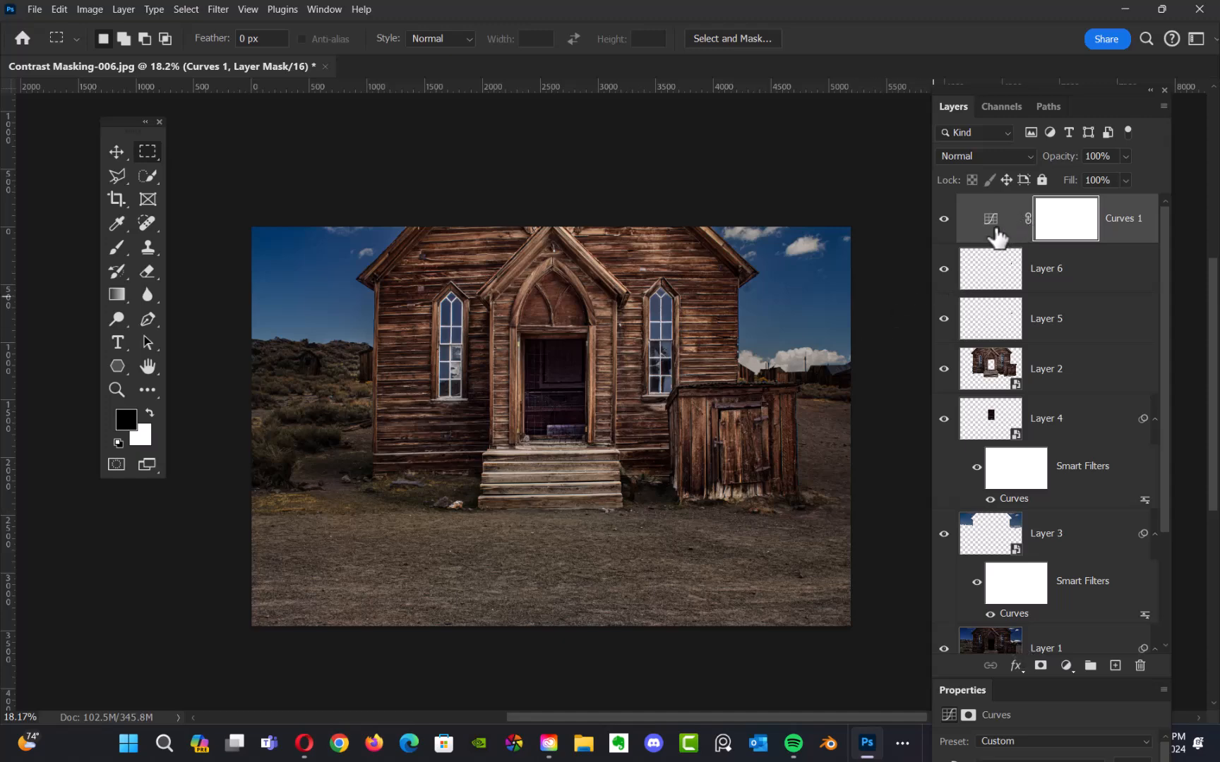
pyautogui.click(90, 9)
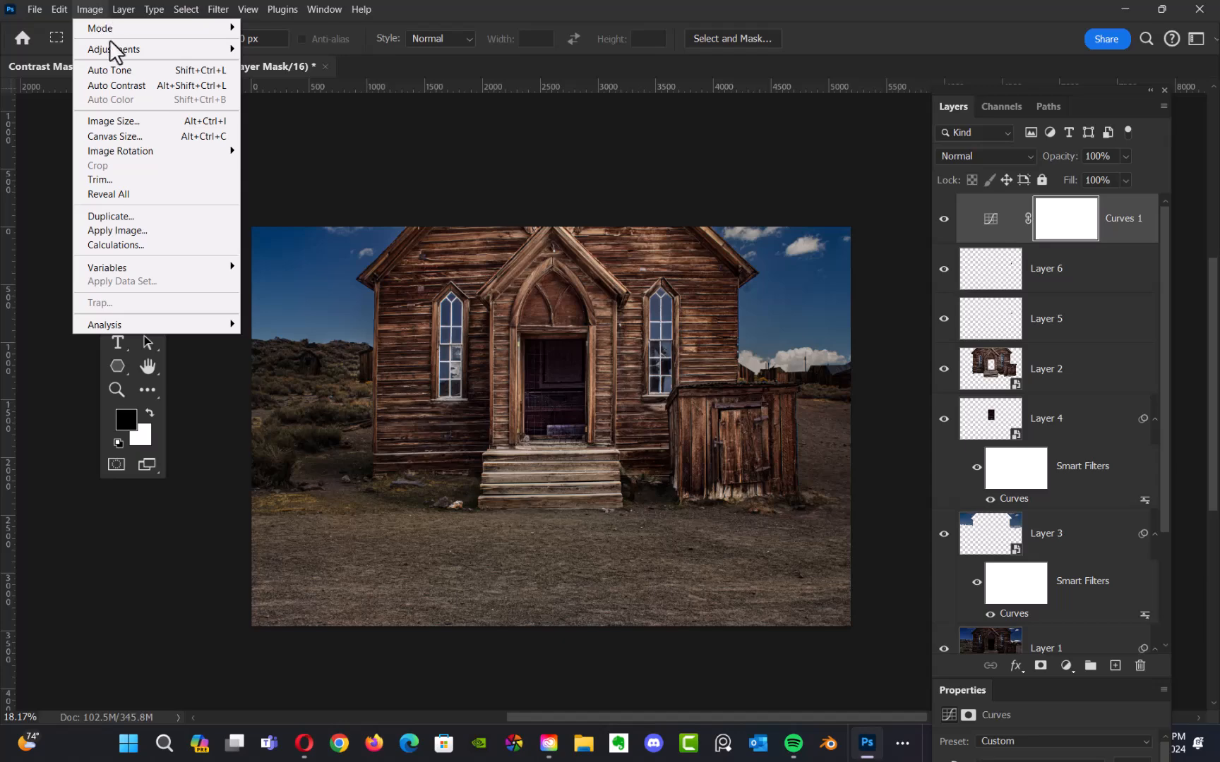
pyautogui.moveTo(115, 48)
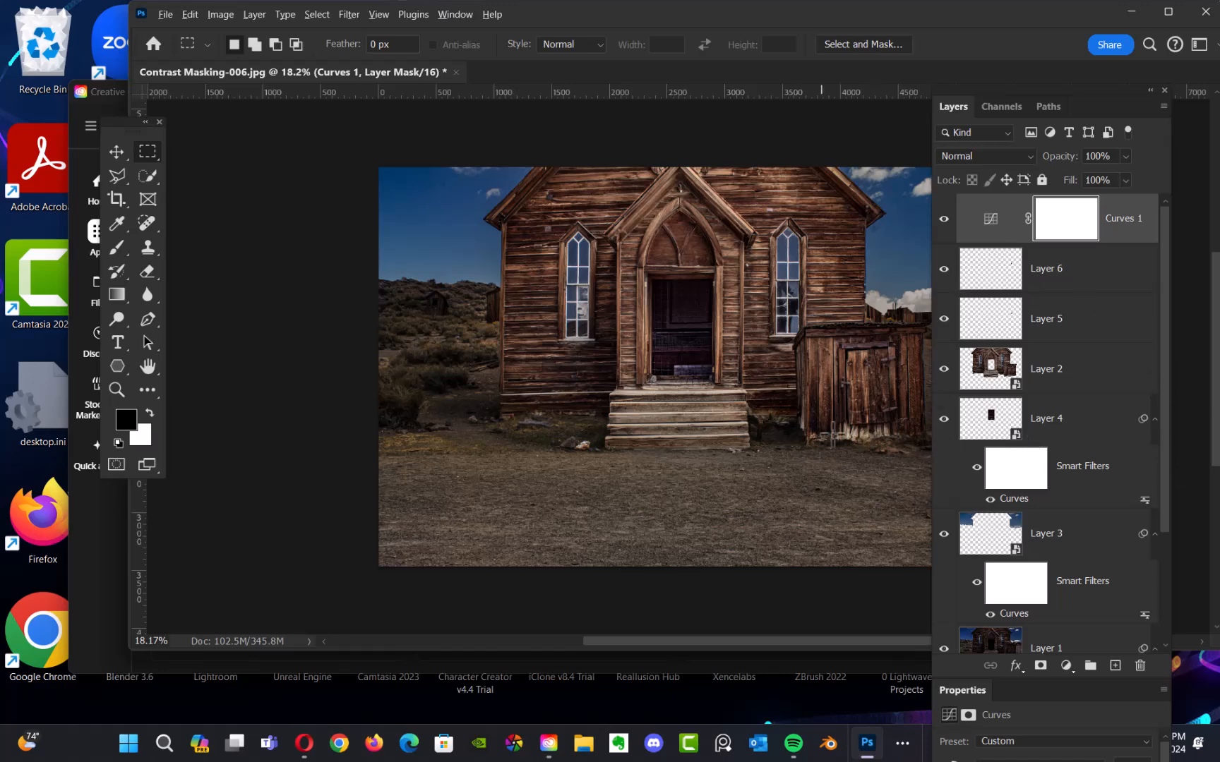
# Switch to Adobe Bridge and browse the images in the 6 Introduction To Photoshop Techniques folder.
pyautogui.hotkey('alt', 'Tab')
pyautogui.click(630, 395)
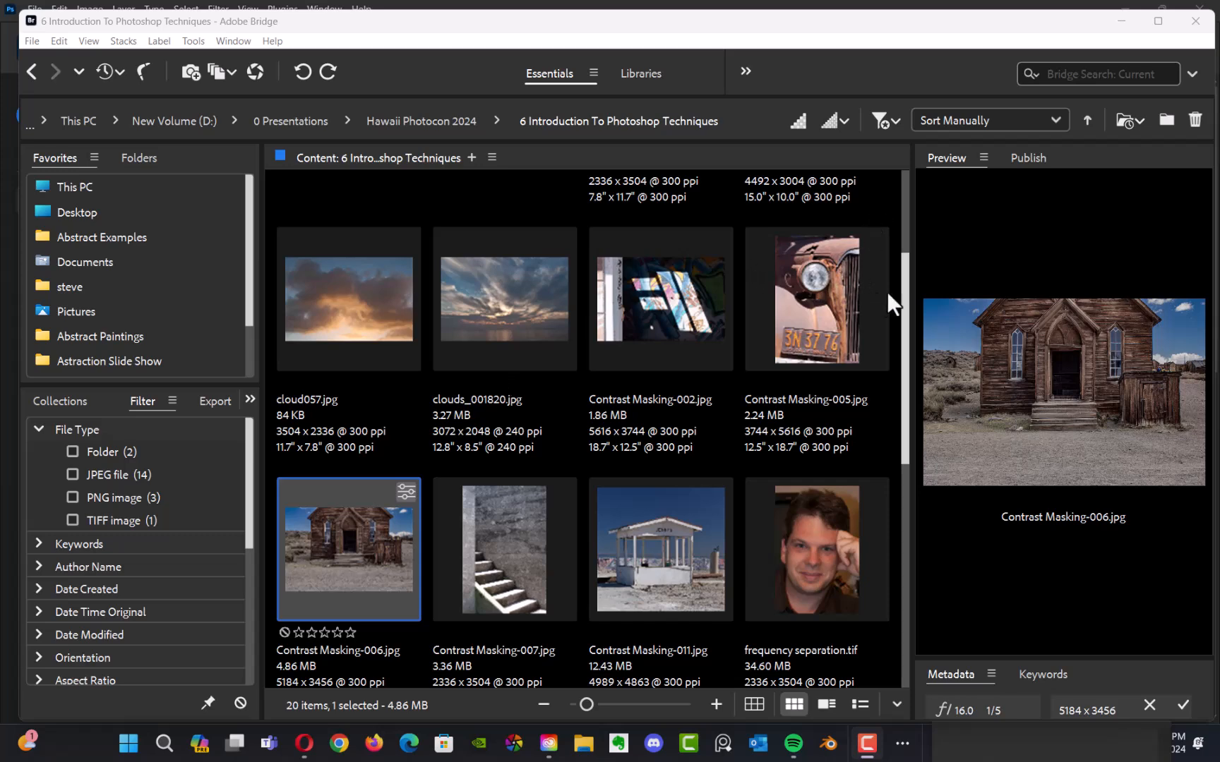
pyautogui.moveTo(902, 298)
pyautogui.mouseDown()
pyautogui.moveTo(902, 460)
pyautogui.moveTo(908, 299)
pyautogui.mouseUp()
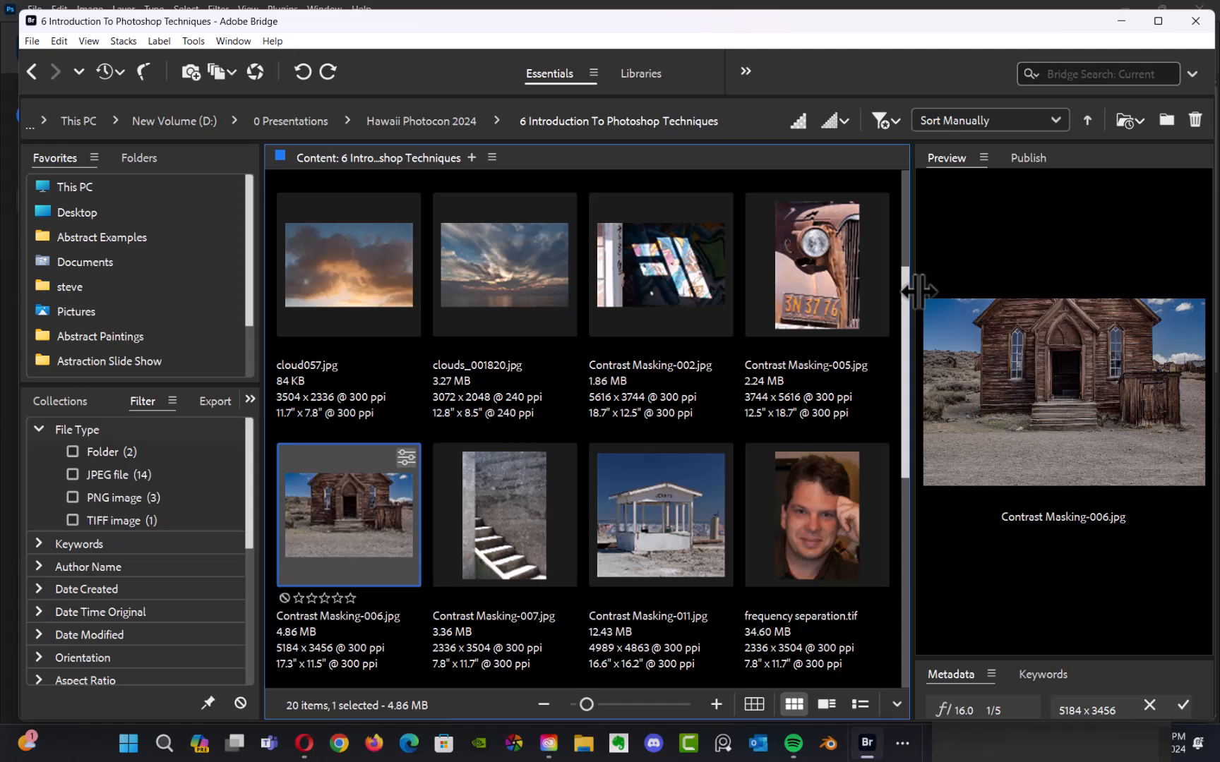
# Preview Contrast Masking-005.jpg full screen and open it in Camera Raw.
pyautogui.click(815, 265)
pyautogui.press('space')
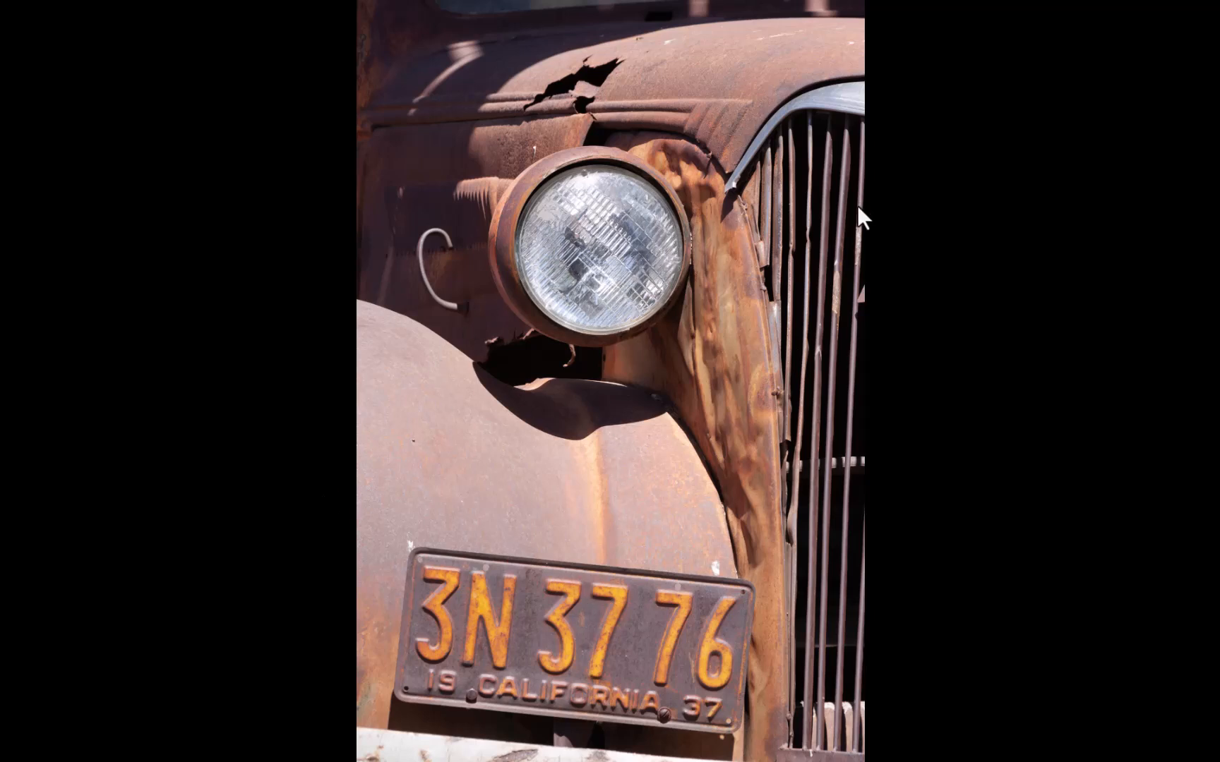
pyautogui.click(952, 311)
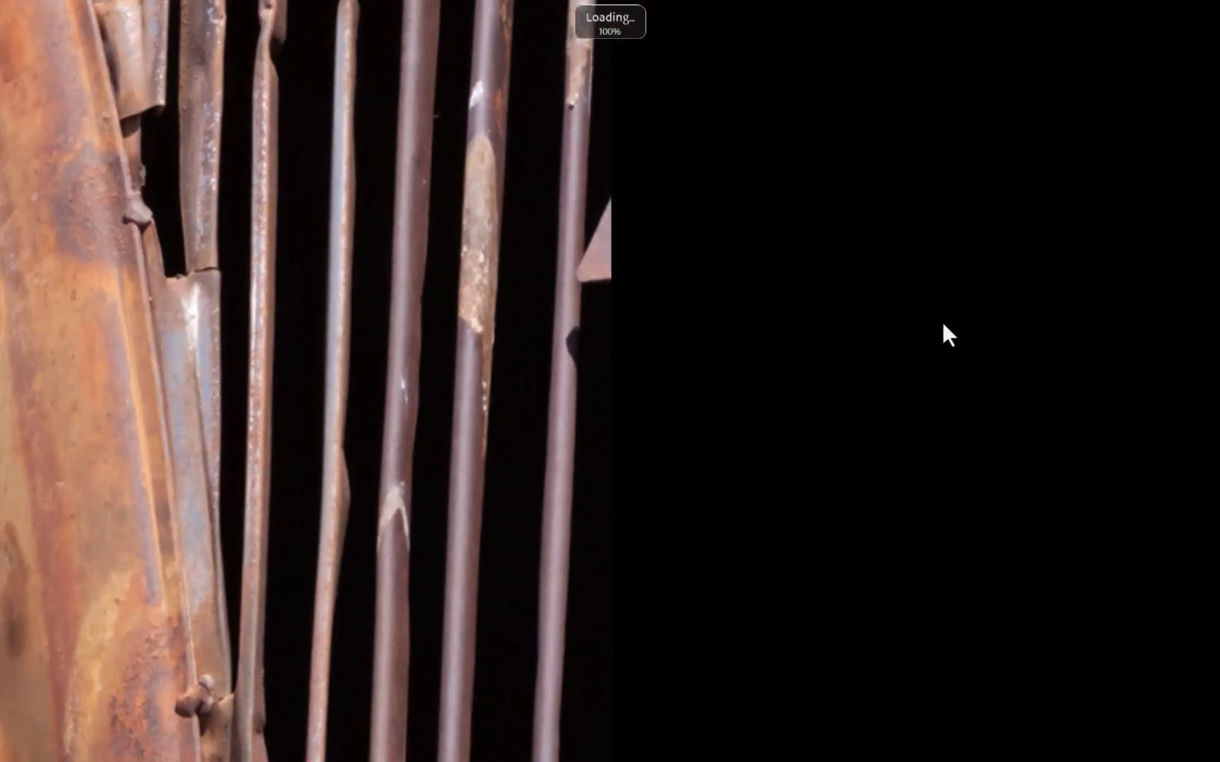
pyautogui.press('space')
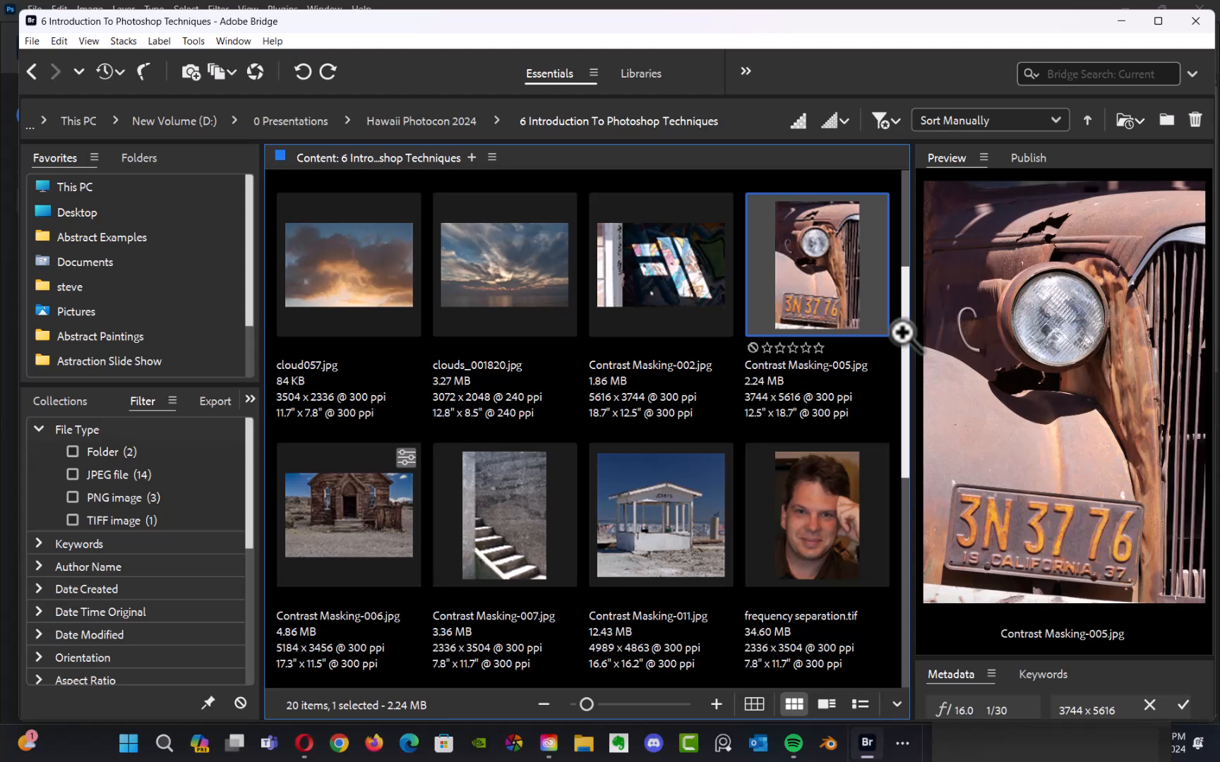
pyautogui.hotkey('ctrl', 'r')
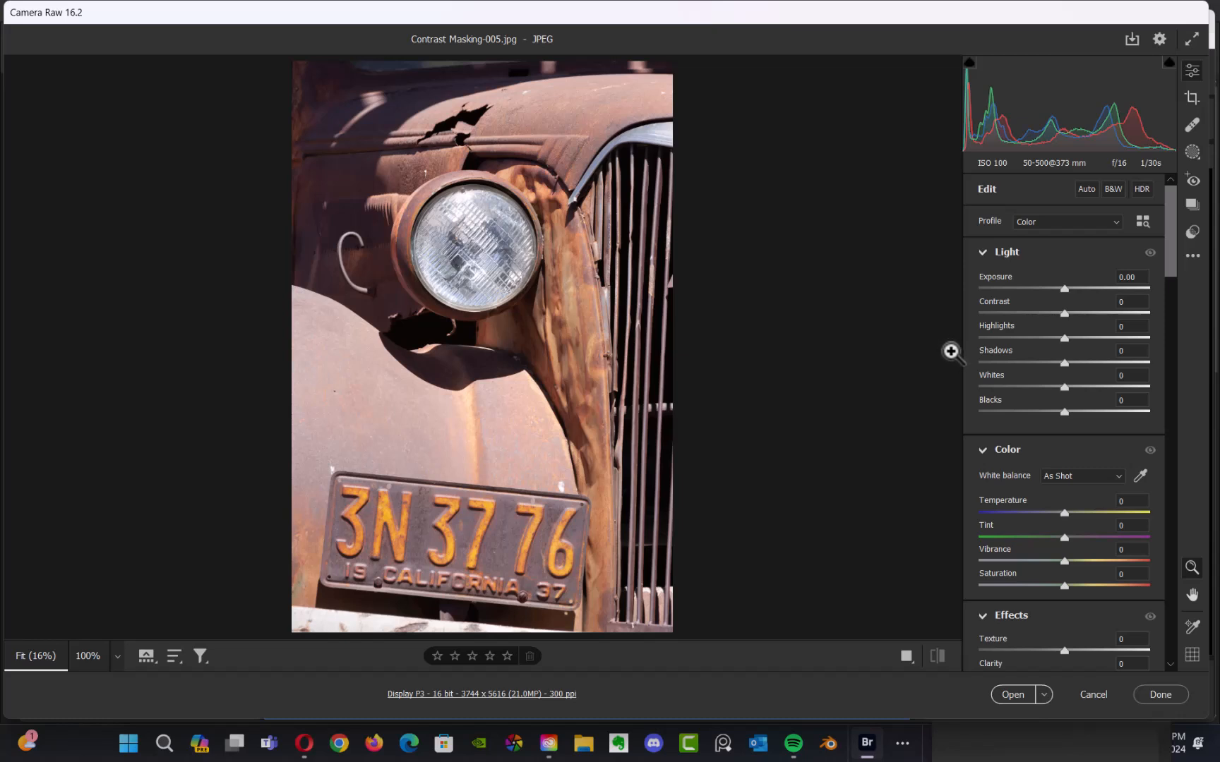
# Convert the truck photo to black and white by setting Saturation to -100.
pyautogui.moveTo(1063, 586); pyautogui.dragTo(977, 587)
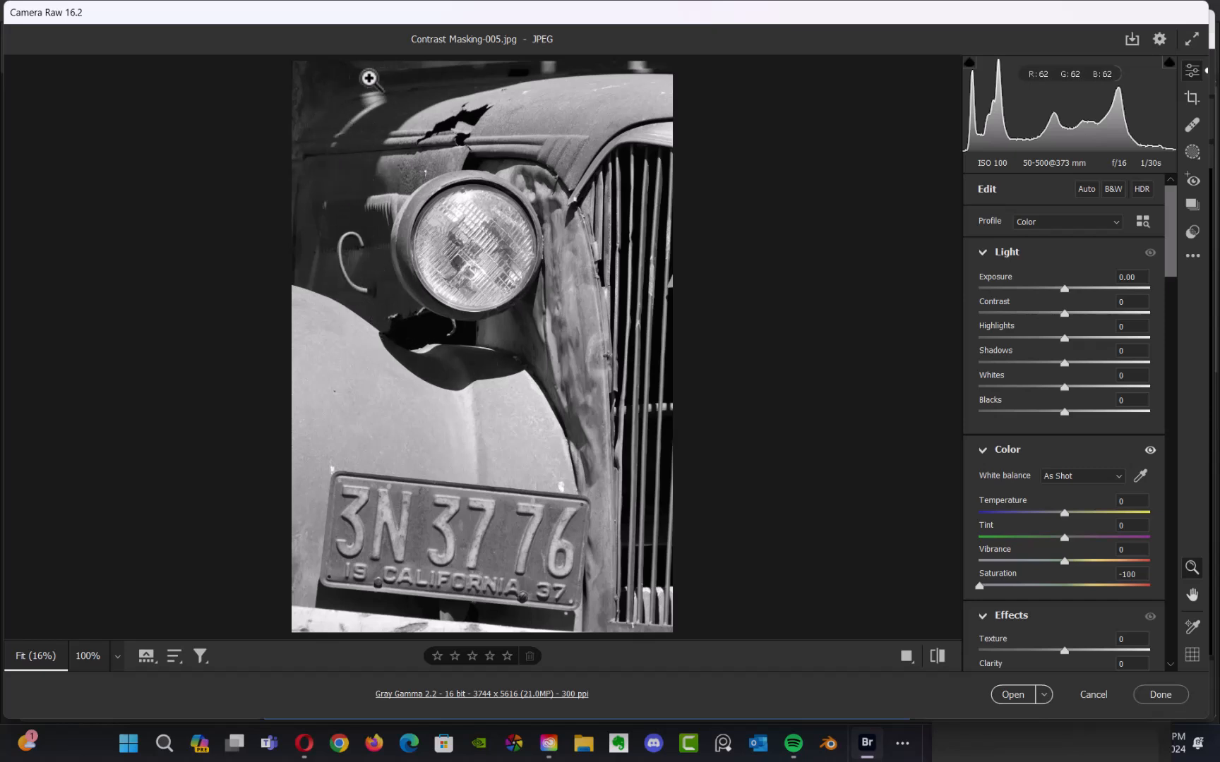
pyautogui.moveTo(403, 192); pyautogui.dragTo(503, 357)
pyautogui.hotkey('ctrl', '+')
pyautogui.hotkey('ctrl', '+')
pyautogui.press('space')
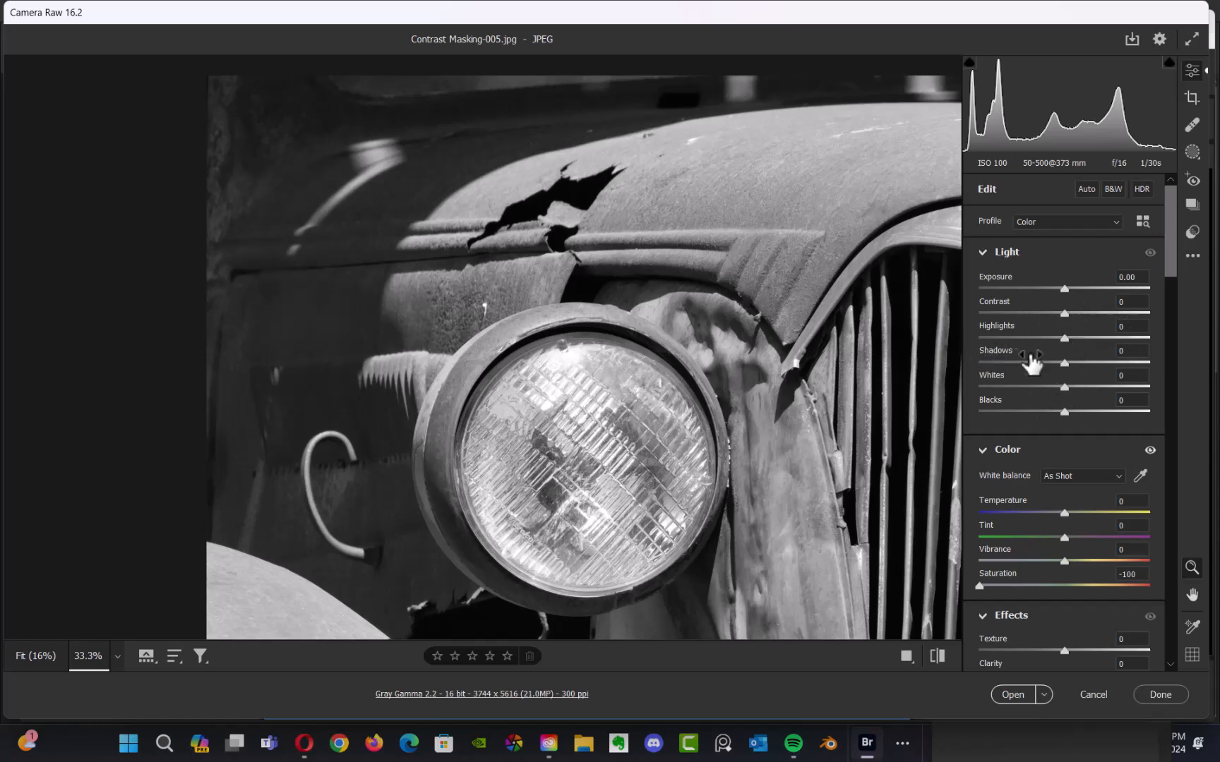
# Flatten the photo's tonal range by setting Shadows to +100 and Highlights to -100.
pyautogui.moveTo(1064, 363); pyautogui.dragTo(1150, 367)
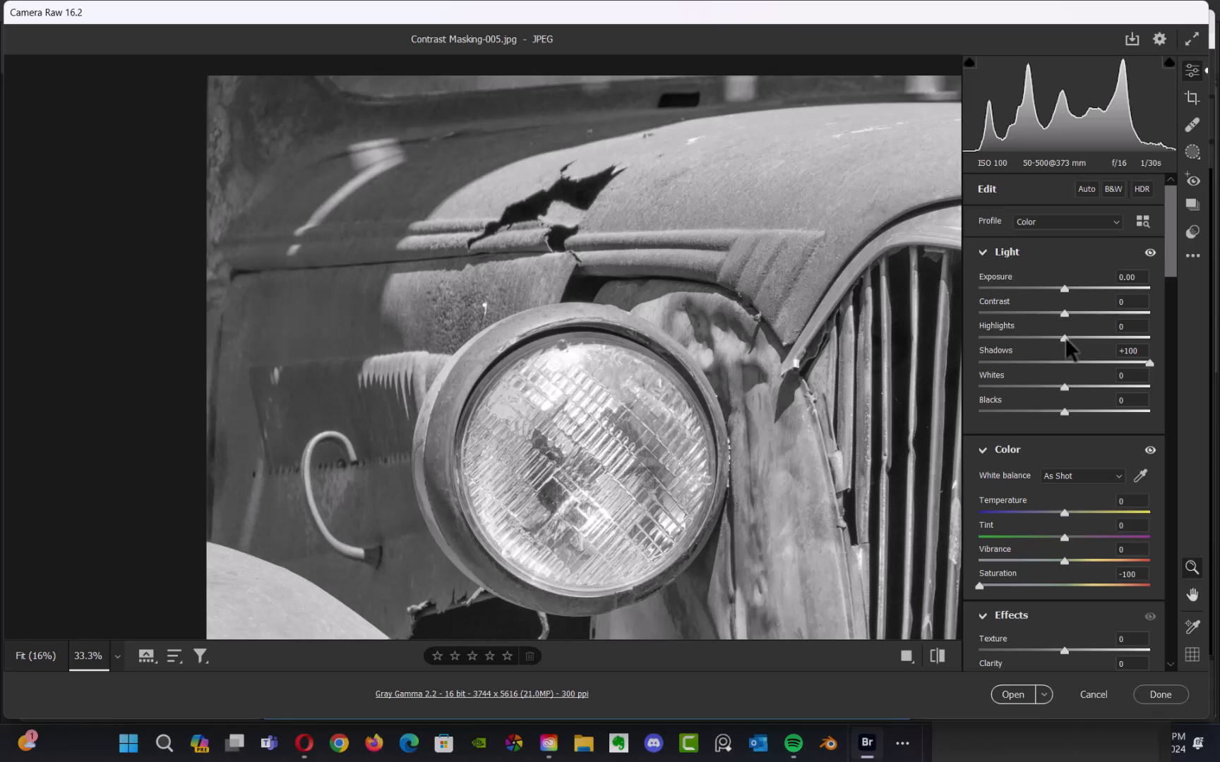
pyautogui.moveTo(1064, 340); pyautogui.dragTo(955, 359)
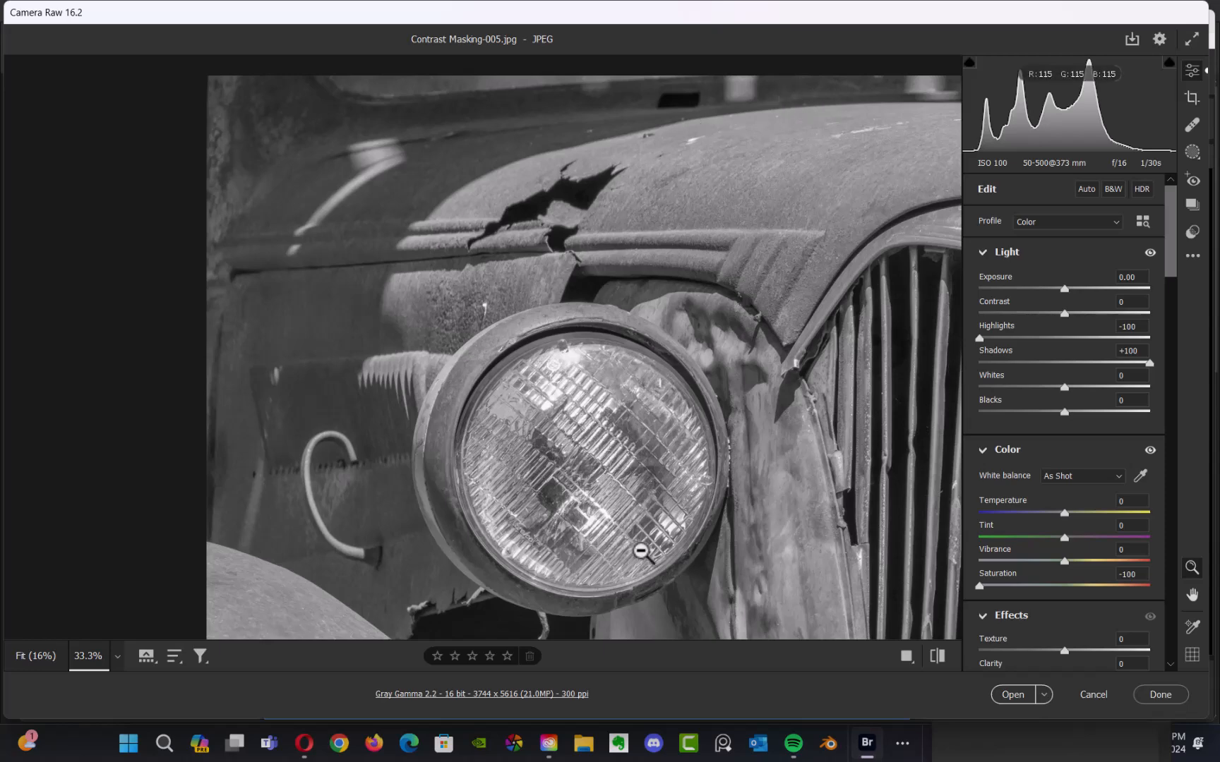
pyautogui.press('space')
pyautogui.moveTo(748, 509); pyautogui.dragTo(732, 192)
pyautogui.moveTo(706, 505)
pyautogui.mouseDown()
pyautogui.moveTo(716, 452)
pyautogui.moveTo(691, 560)
pyautogui.moveTo(678, 572)
pyautogui.moveTo(737, 517)
pyautogui.moveTo(710, 428)
pyautogui.moveTo(662, 365)
pyautogui.moveTo(708, 352)
pyautogui.mouseUp()
pyautogui.hotkey('ctrl', '-')
pyautogui.hotkey('ctrl', '-')
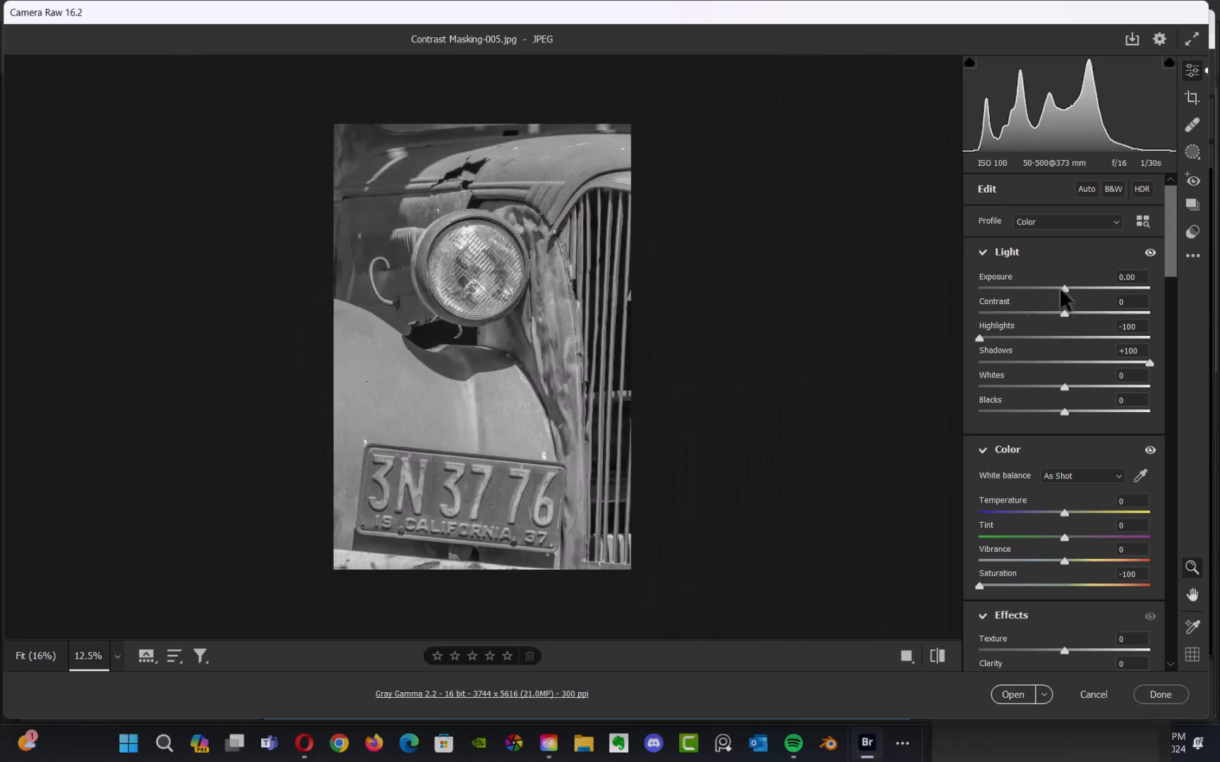
# Darken the photo slightly by setting Exposure to -0.25 and check the grille, fender and licence plate.
pyautogui.moveTo(1063, 289)
pyautogui.mouseDown()
pyautogui.moveTo(1051, 305)
pyautogui.moveTo(1061, 300)
pyautogui.mouseUp()
pyautogui.moveTo(632, 414); pyautogui.dragTo(721, 409)
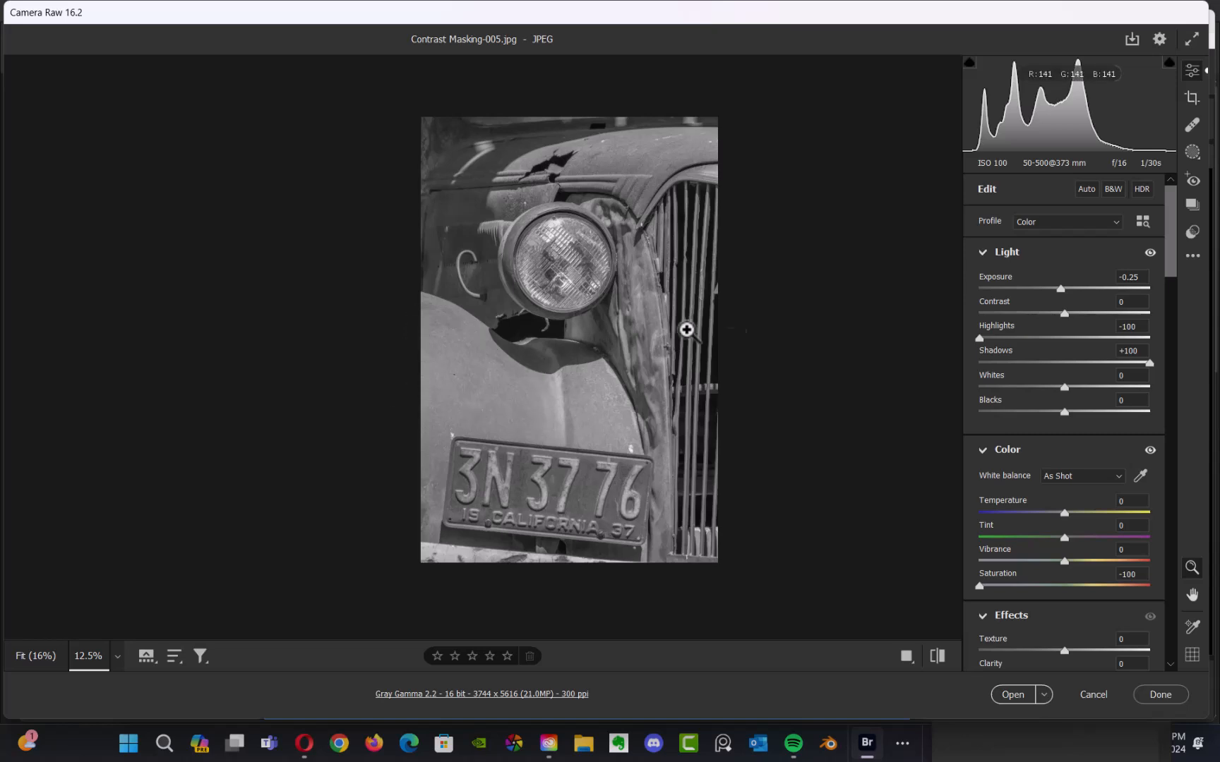
pyautogui.click(756, 325)
pyautogui.press('h')
pyautogui.moveTo(624, 264); pyautogui.dragTo(723, 291)
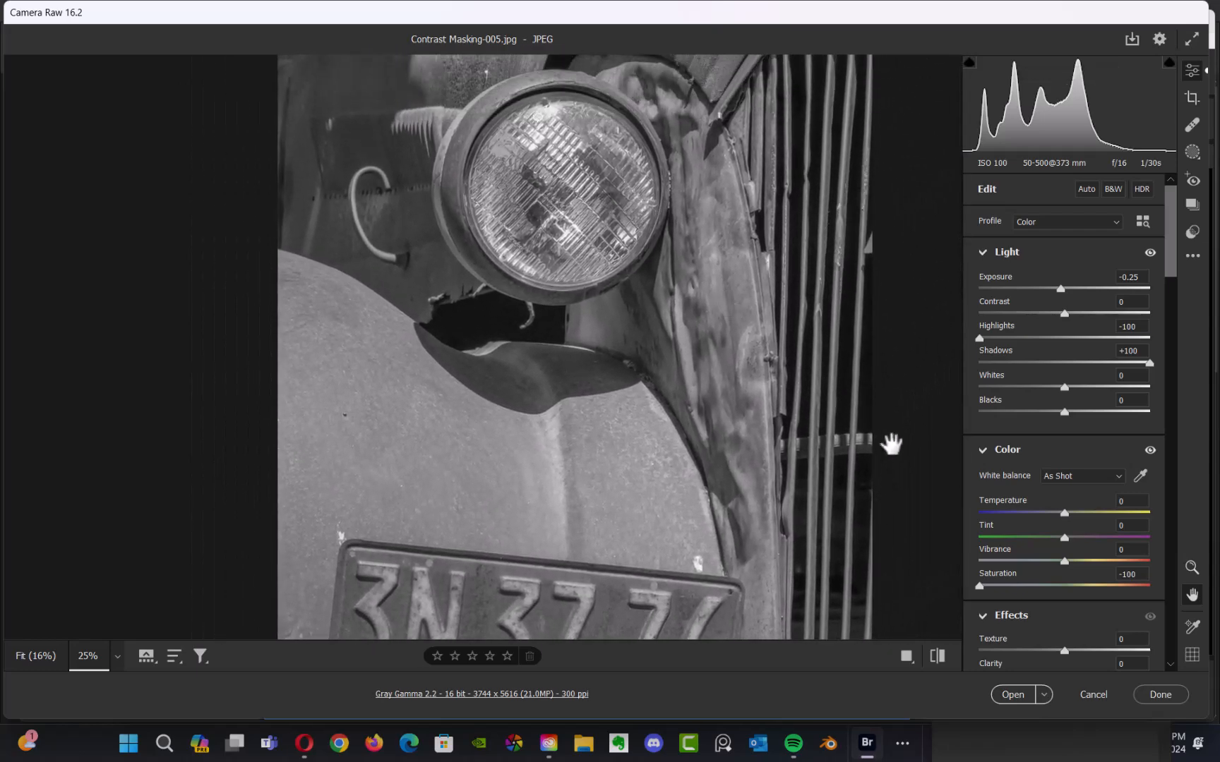
pyautogui.moveTo(885, 470); pyautogui.dragTo(785, 418)
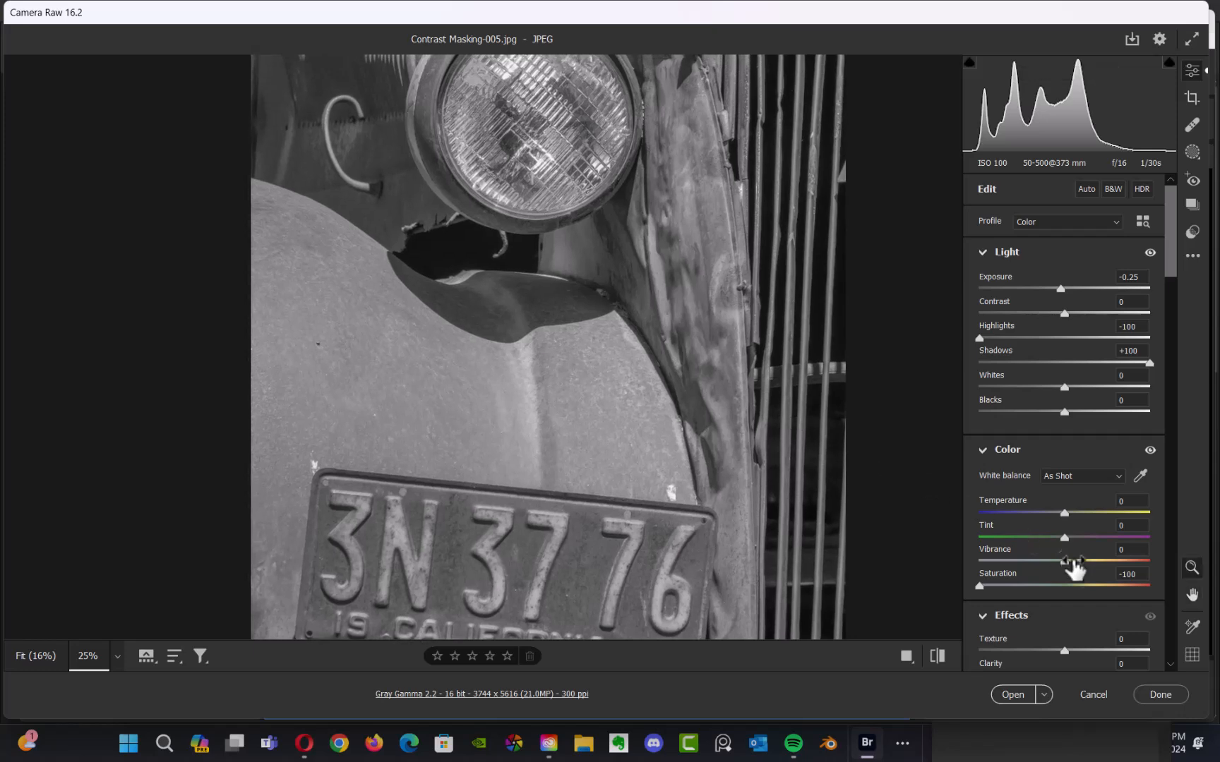
# Bring colour back into the photo by setting Saturation to -21 and compare it at different magnifications.
pyautogui.moveTo(982, 587); pyautogui.dragTo(1040, 622)
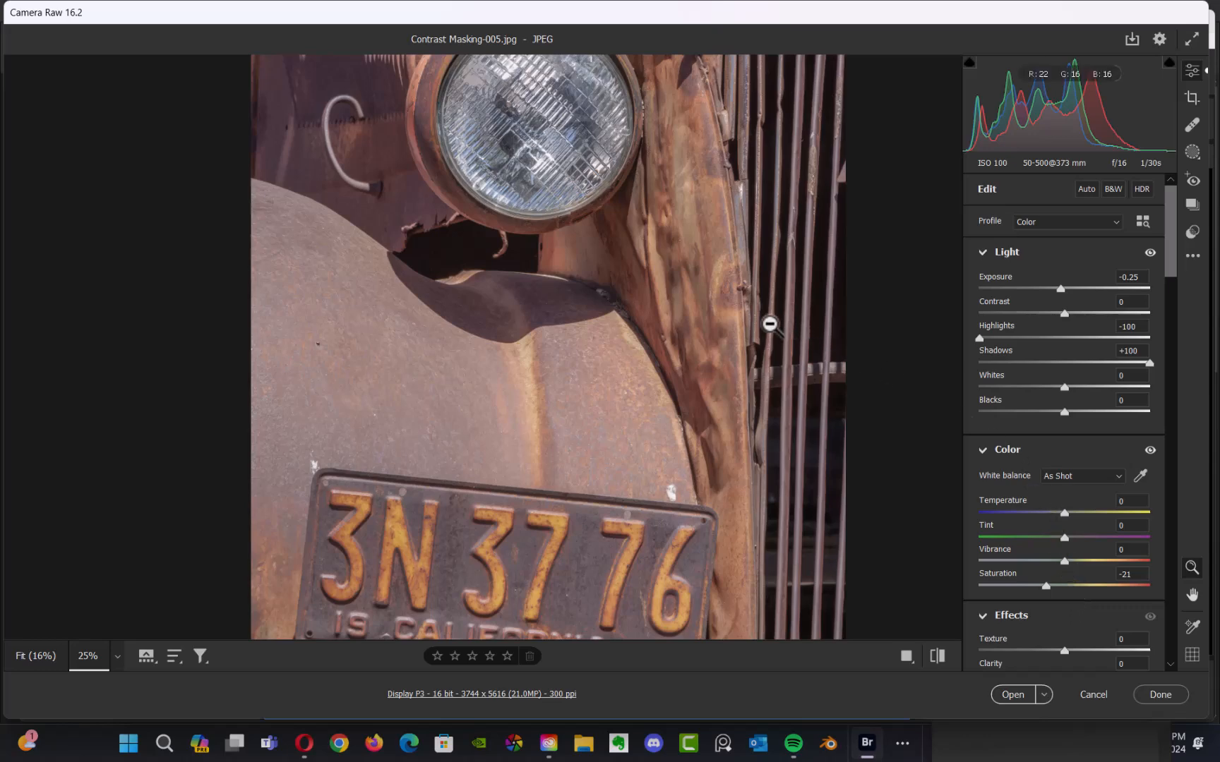
pyautogui.moveTo(777, 323); pyautogui.dragTo(770, 345)
pyautogui.keyDown('alt'); pyautogui.click(771, 344); pyautogui.keyUp('alt')
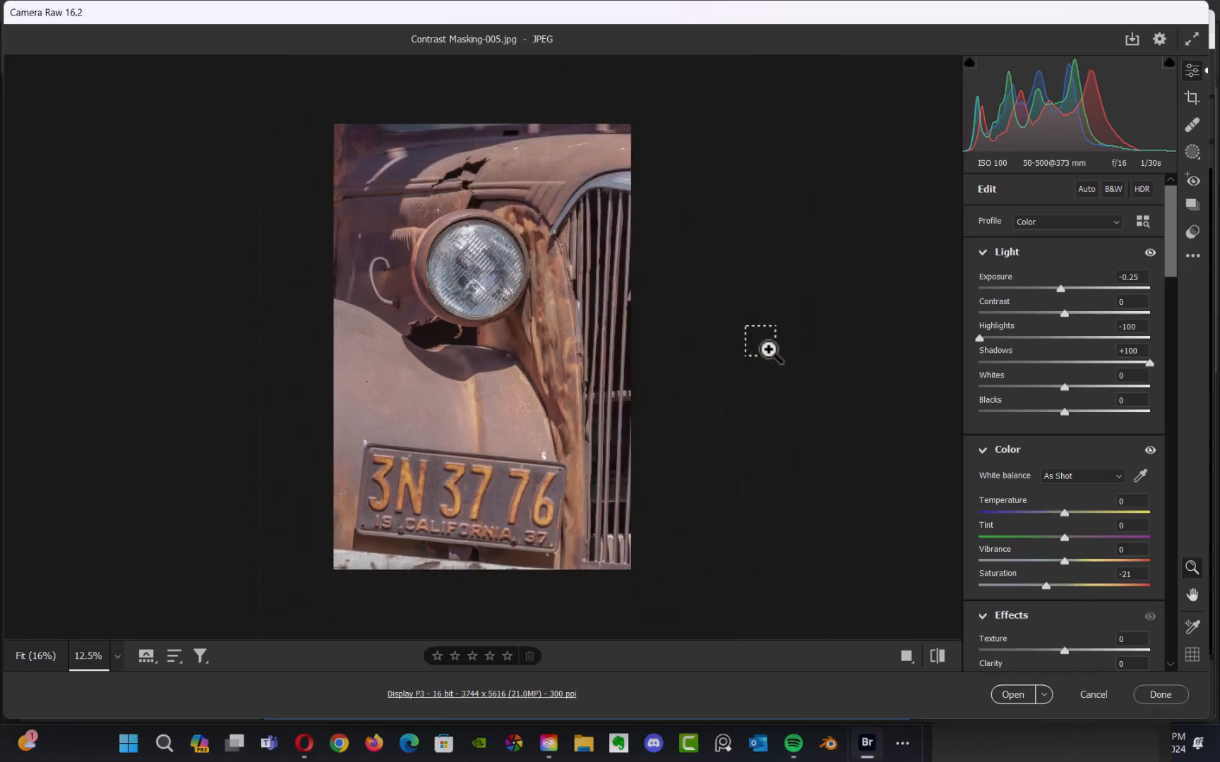
pyautogui.click(764, 359)
pyautogui.keyDown('alt'); pyautogui.click(762, 363); pyautogui.keyUp('alt')
pyautogui.click(761, 367)
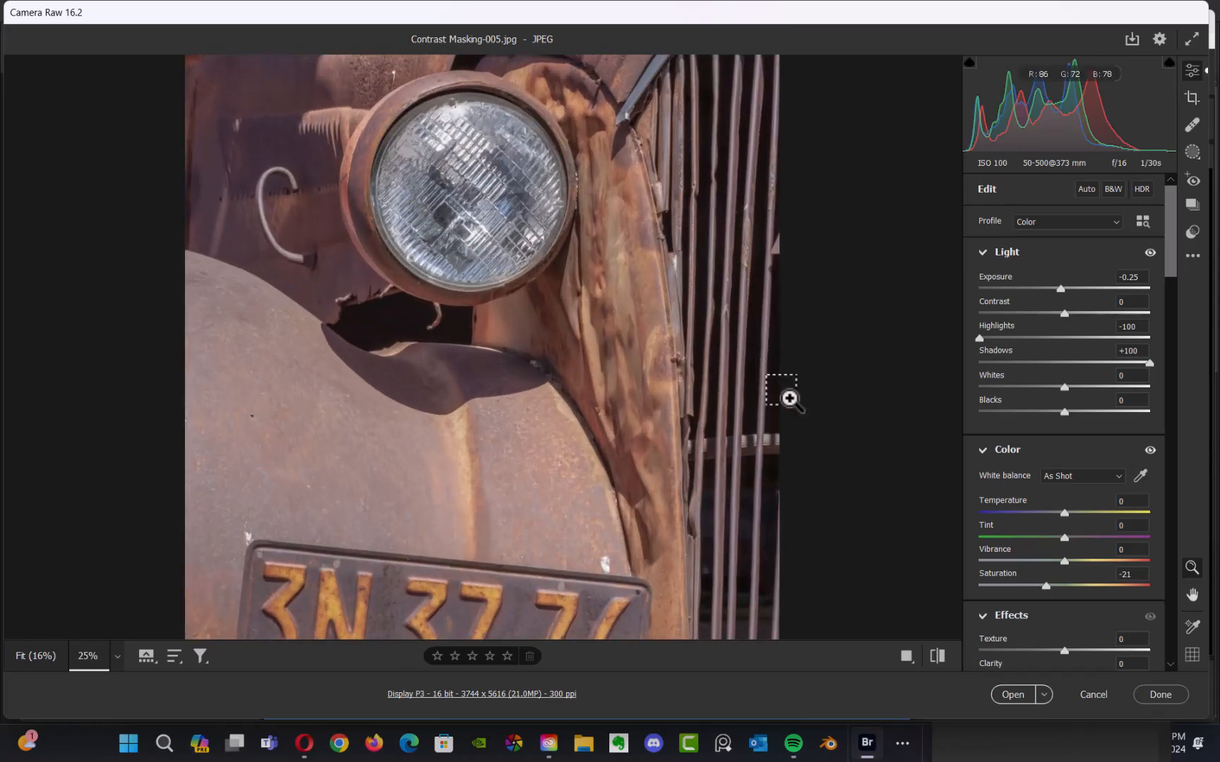
pyautogui.click(861, 425)
pyautogui.keyDown('alt'); pyautogui.click(859, 425); pyautogui.keyUp('alt')
pyautogui.keyDown('alt'); pyautogui.click(859, 424); pyautogui.keyUp('alt')
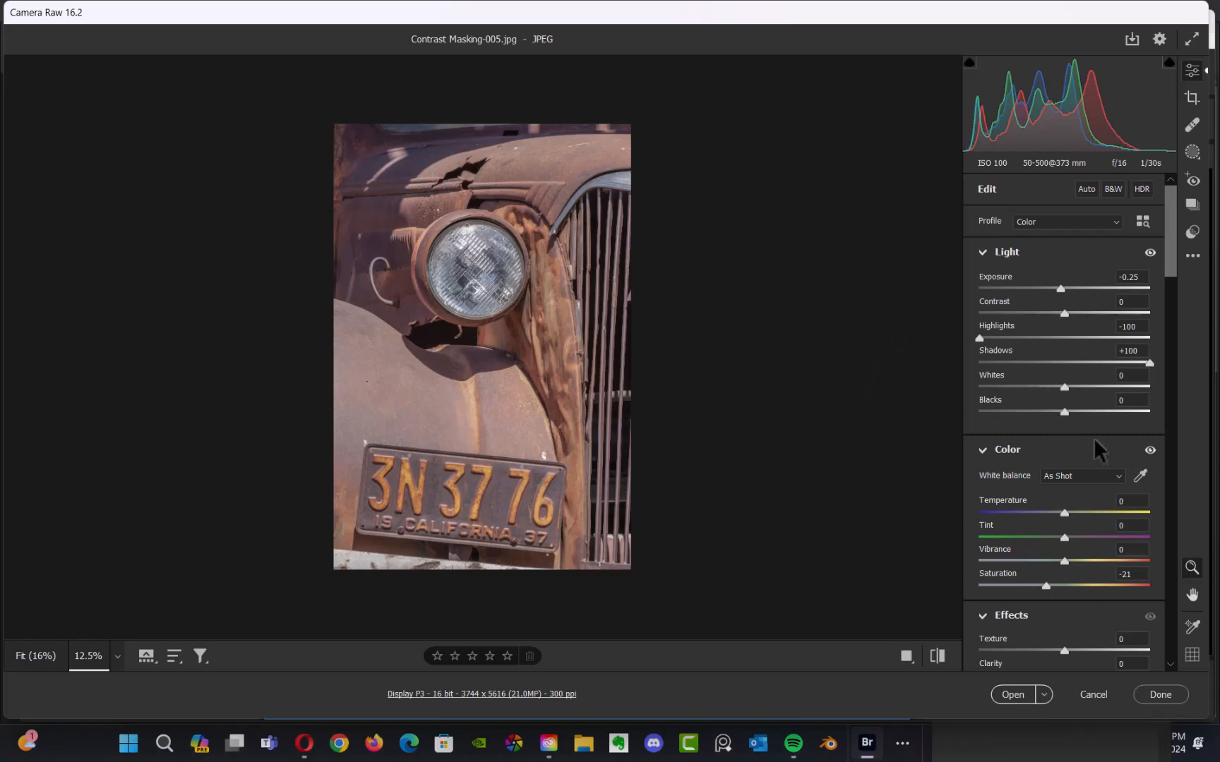
# Set Exposure to -0.75 and return the photo to black and white with Saturation at -100.
pyautogui.moveTo(1060, 288); pyautogui.dragTo(1051, 293)
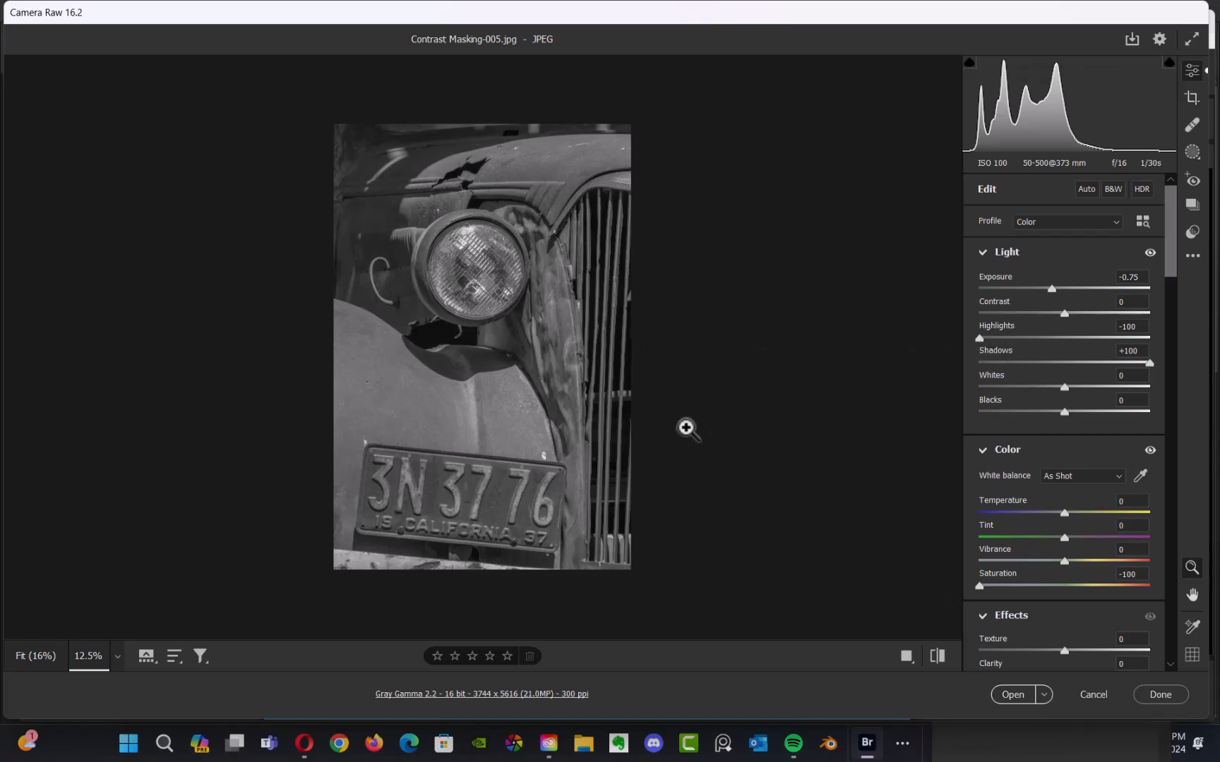
pyautogui.click(695, 416)
pyautogui.press('h')
pyautogui.moveTo(706, 415); pyautogui.dragTo(762, 400)
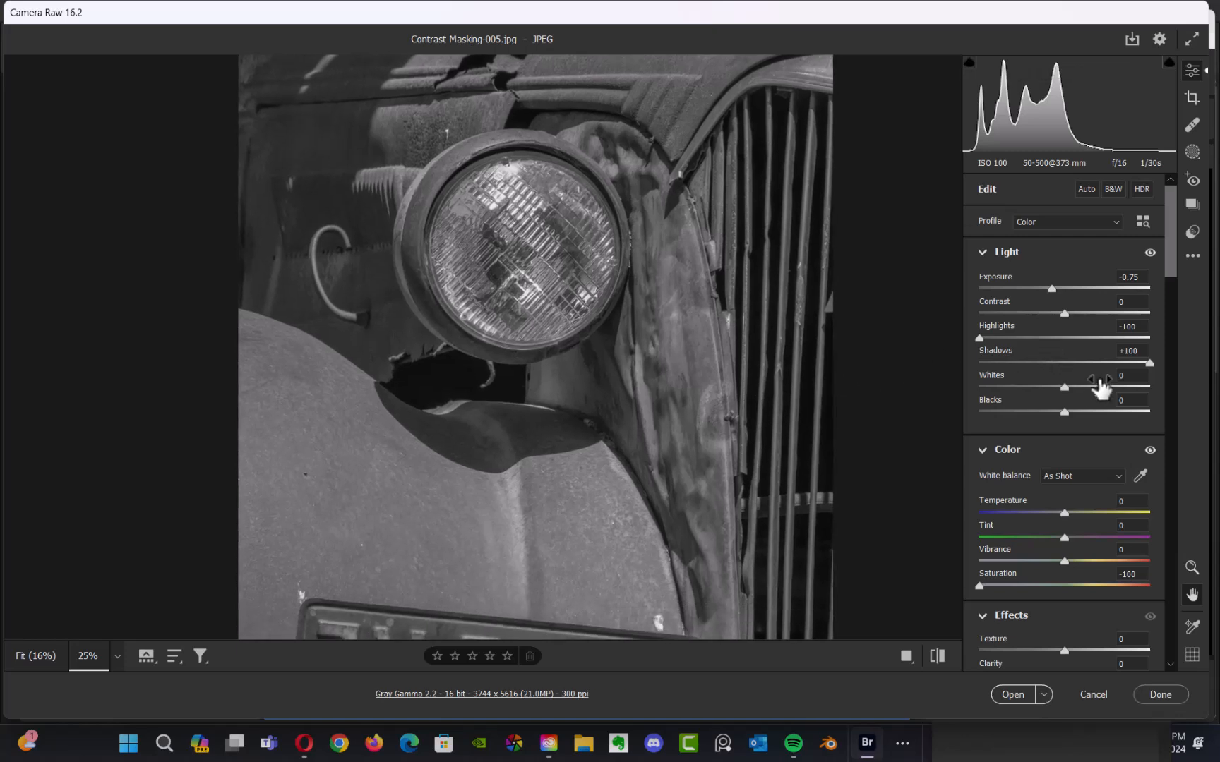
pyautogui.moveTo(708, 357); pyautogui.dragTo(706, 311)
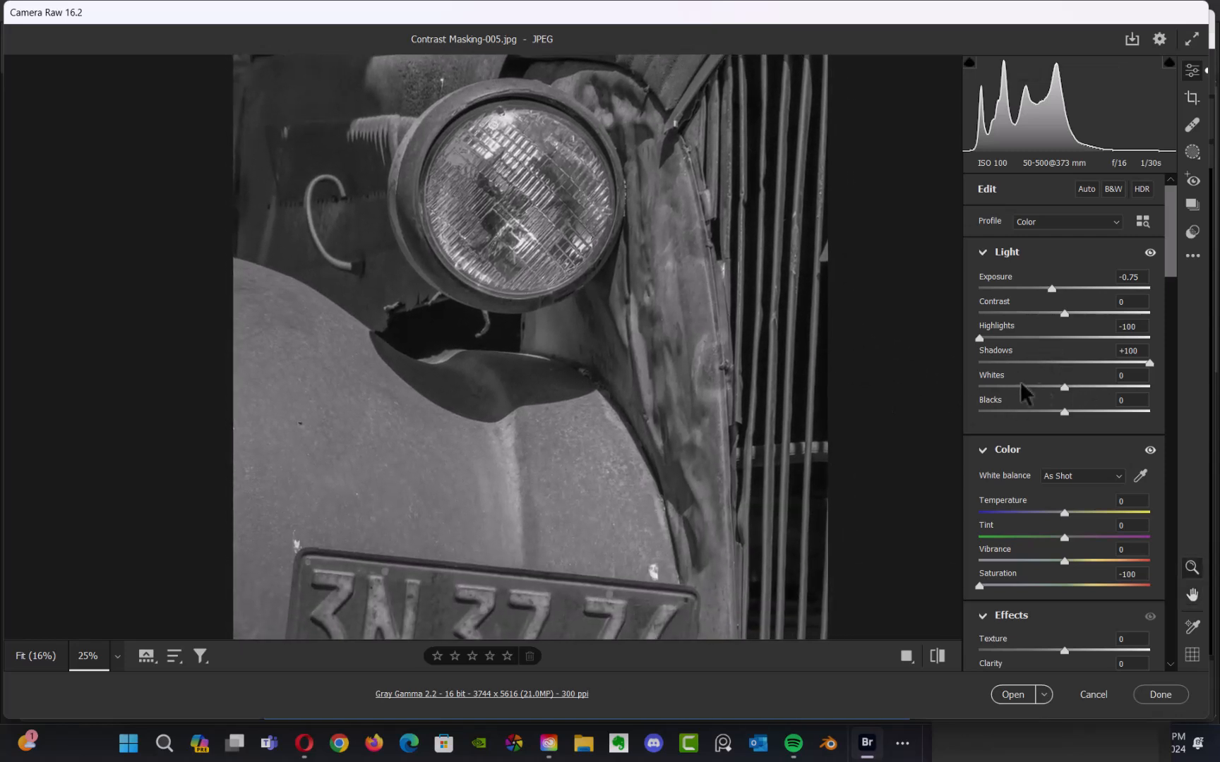
# Deepen the photo's contrast in the Effects settings by setting Dehaze to +38.
pyautogui.moveTo(1172, 278); pyautogui.dragTo(1170, 323)
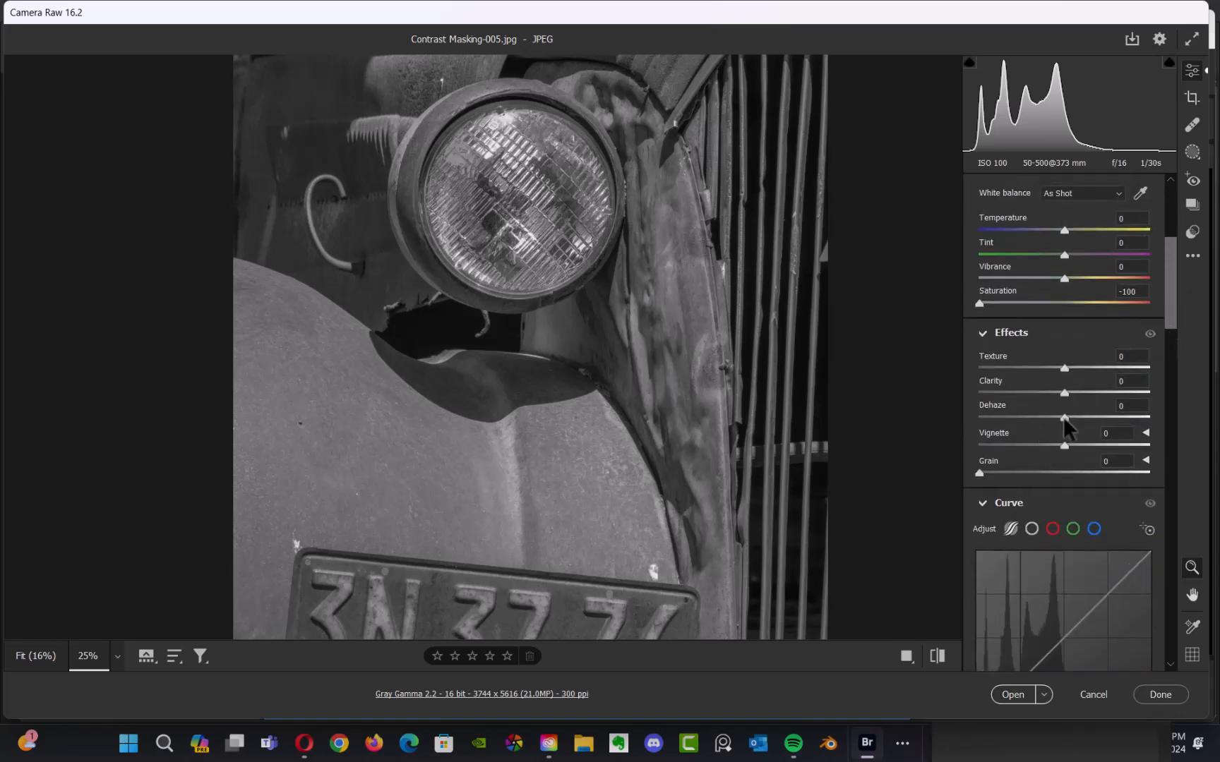
pyautogui.moveTo(1064, 419); pyautogui.dragTo(1091, 423)
pyautogui.moveTo(680, 232); pyautogui.dragTo(730, 377)
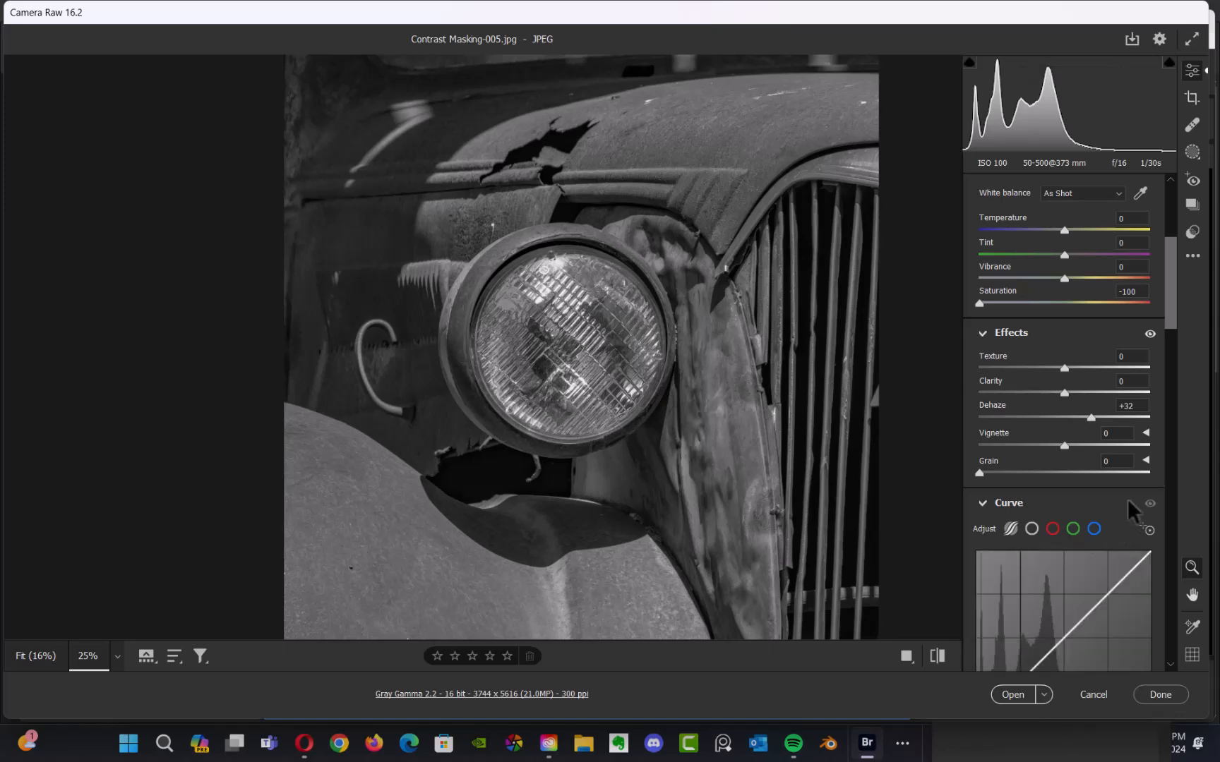
pyautogui.press('h')
pyautogui.moveTo(722, 441); pyautogui.dragTo(694, 336)
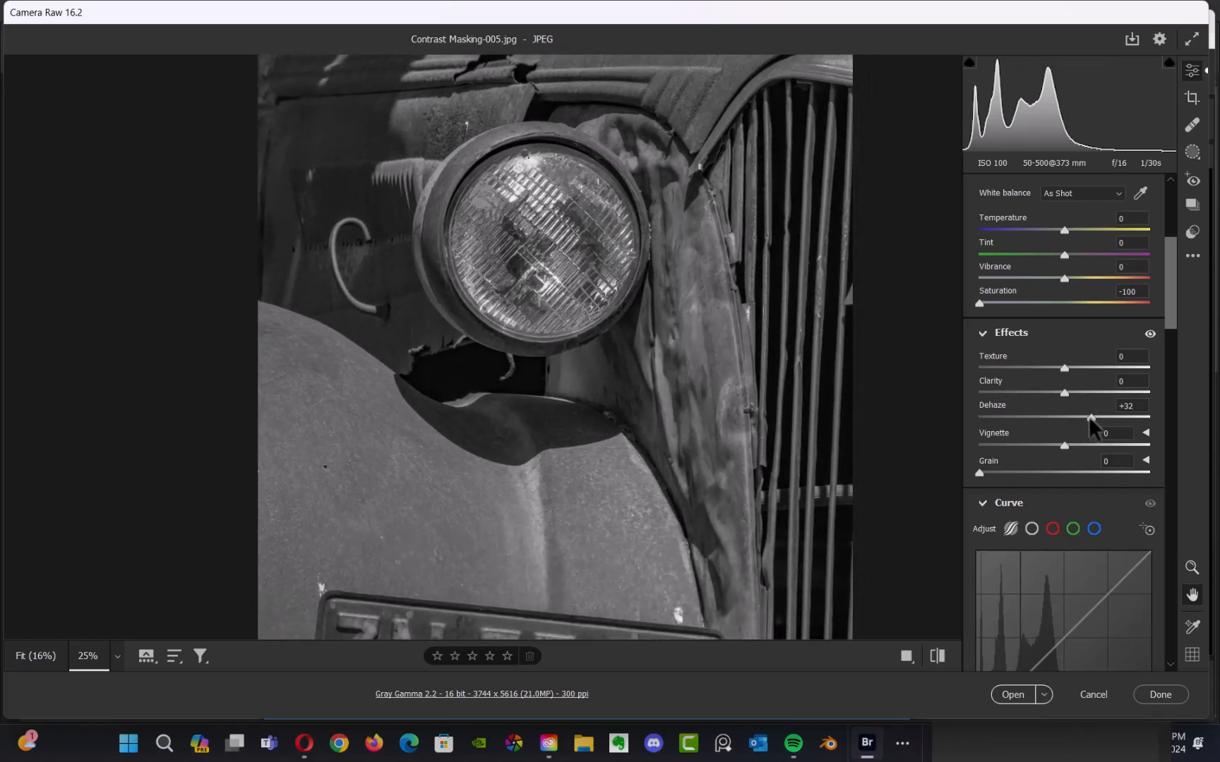
pyautogui.moveTo(1091, 419); pyautogui.dragTo(1094, 425)
pyautogui.moveTo(789, 358); pyautogui.dragTo(758, 419)
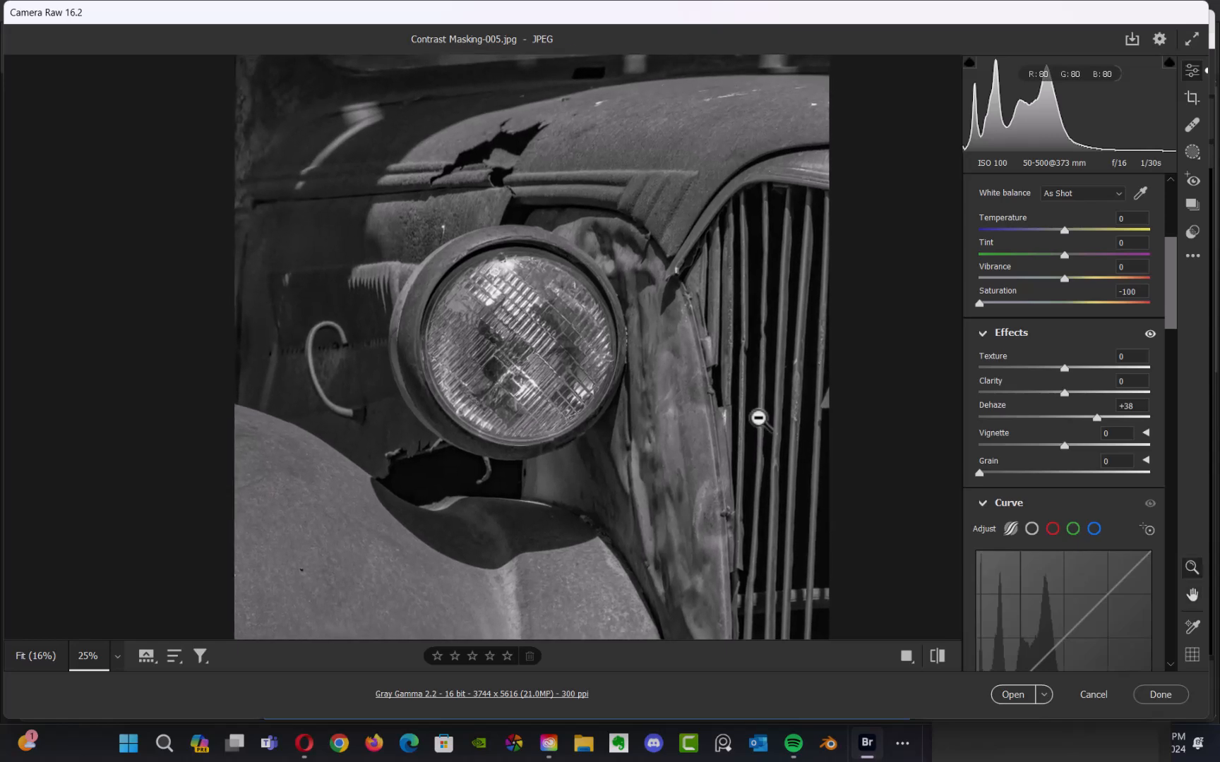
# Strengthen the midtone contrast around the headlight and grille by setting Clarity to +60.
pyautogui.hotkey('ctrl', '+')
pyautogui.hotkey('ctrl', '+')
pyautogui.press('space')
pyautogui.moveTo(768, 346); pyautogui.dragTo(562, 550)
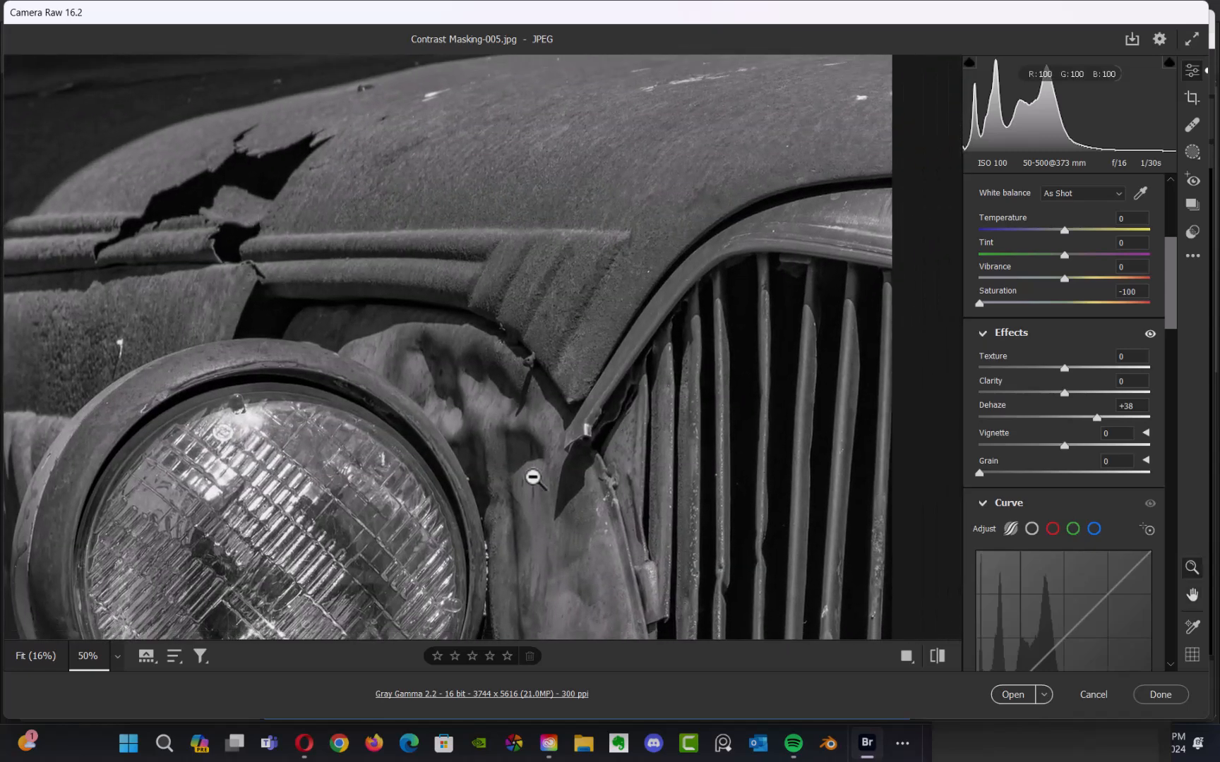
pyautogui.moveTo(598, 623); pyautogui.dragTo(559, 346)
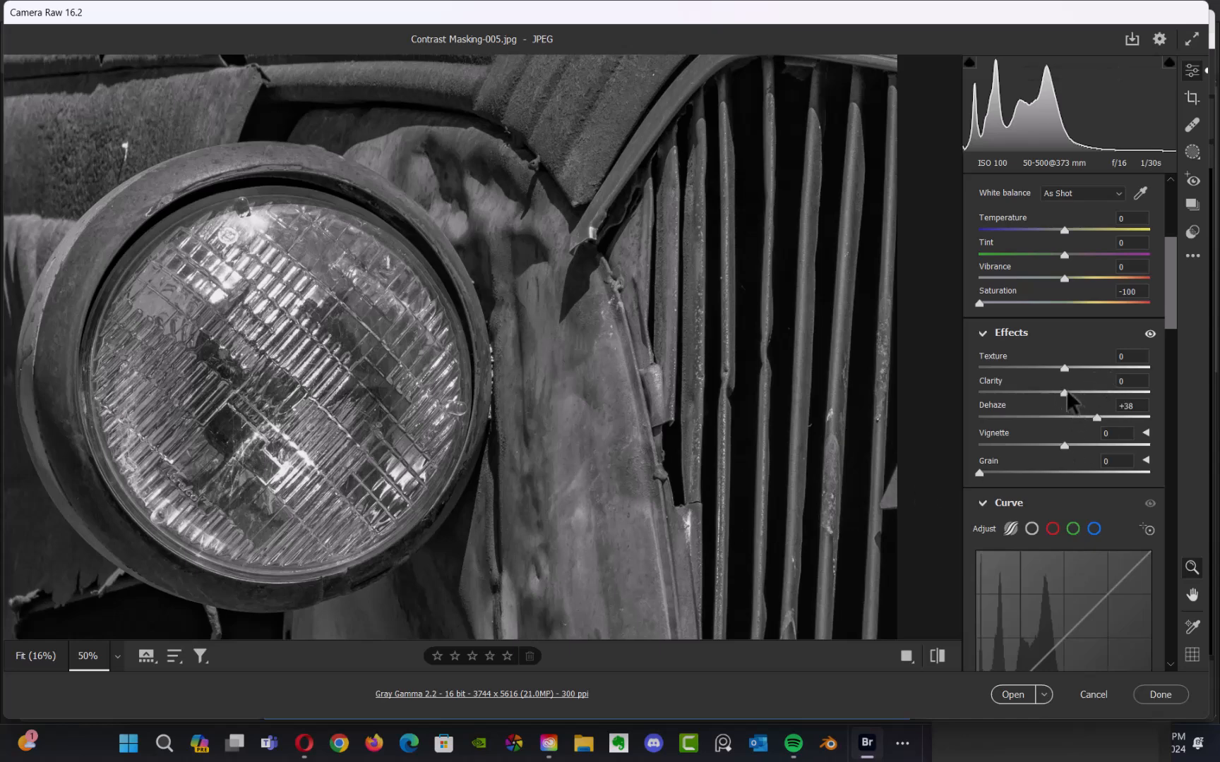
pyautogui.moveTo(1068, 393); pyautogui.dragTo(1099, 400)
pyautogui.moveTo(708, 291)
pyautogui.mouseDown()
pyautogui.moveTo(784, 449)
pyautogui.moveTo(706, 317)
pyautogui.mouseUp()
pyautogui.moveTo(569, 227); pyautogui.dragTo(662, 251)
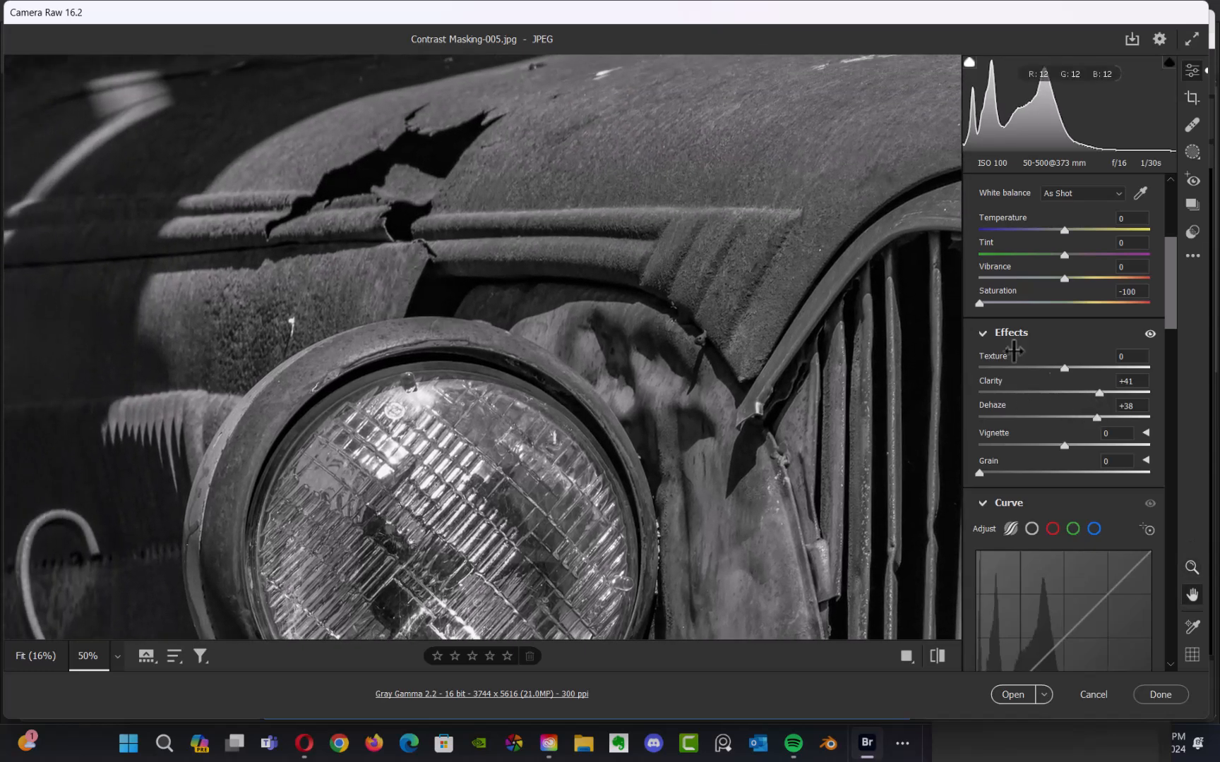
pyautogui.moveTo(1101, 395); pyautogui.dragTo(1121, 412)
# Bring out the fine surface detail in the headlight and rusted metal by setting Texture to +47.
pyautogui.moveTo(696, 441); pyautogui.dragTo(763, 330)
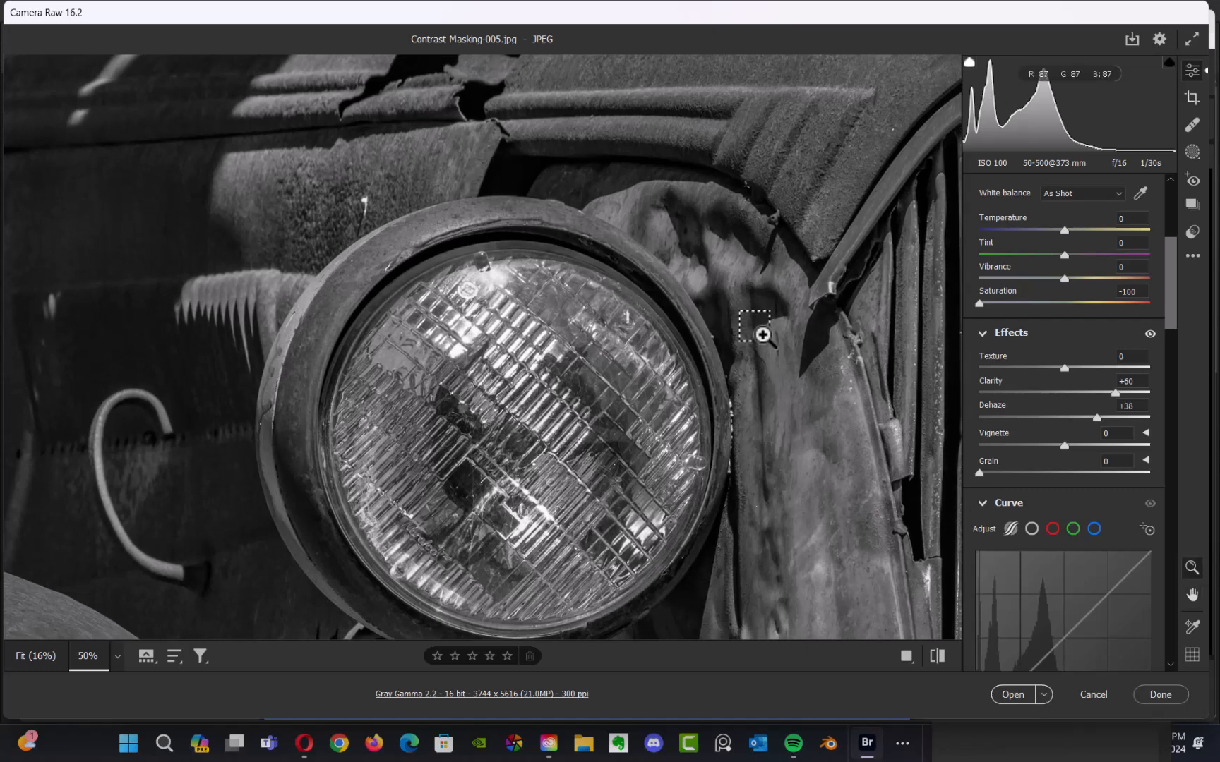
pyautogui.keyDown('alt'); pyautogui.click(760, 331); pyautogui.keyUp('alt')
pyautogui.moveTo(635, 430); pyautogui.dragTo(621, 280)
pyautogui.moveTo(569, 419); pyautogui.dragTo(561, 569)
pyautogui.moveTo(558, 367); pyautogui.dragTo(571, 537)
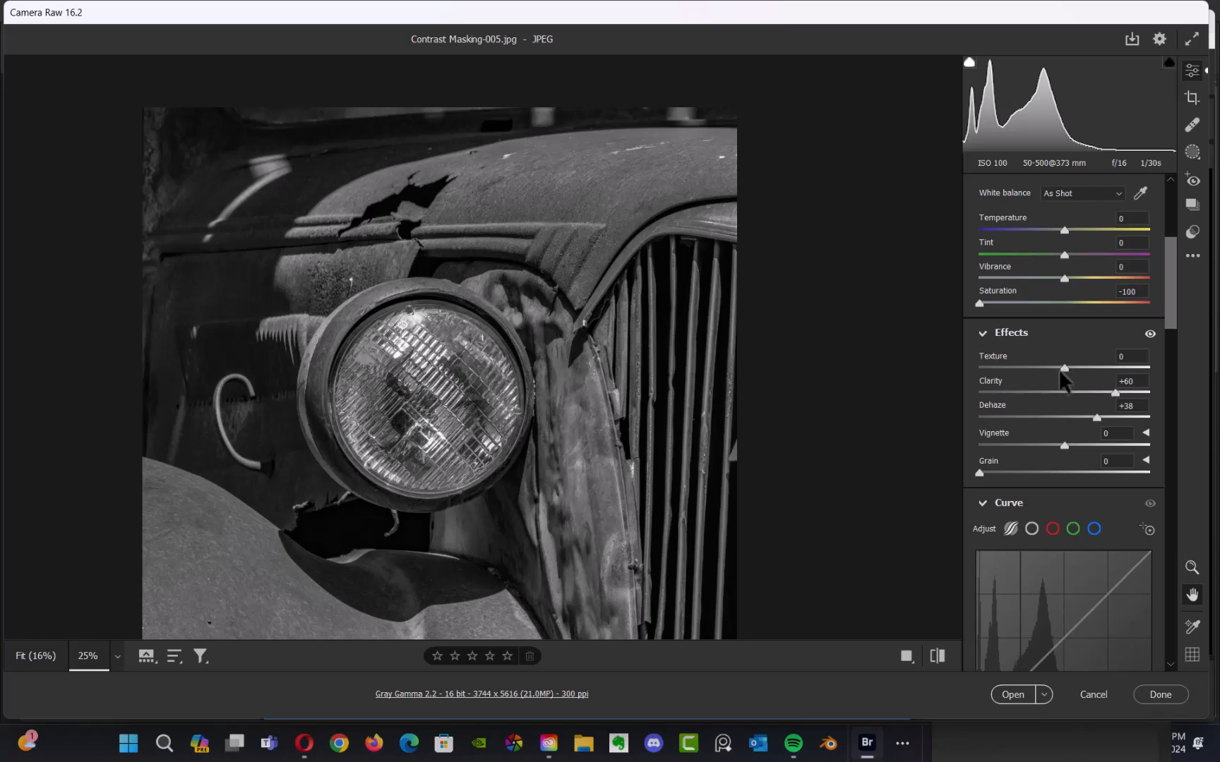
pyautogui.hotkey('ctrl', '+')
pyautogui.hotkey('ctrl', '+')
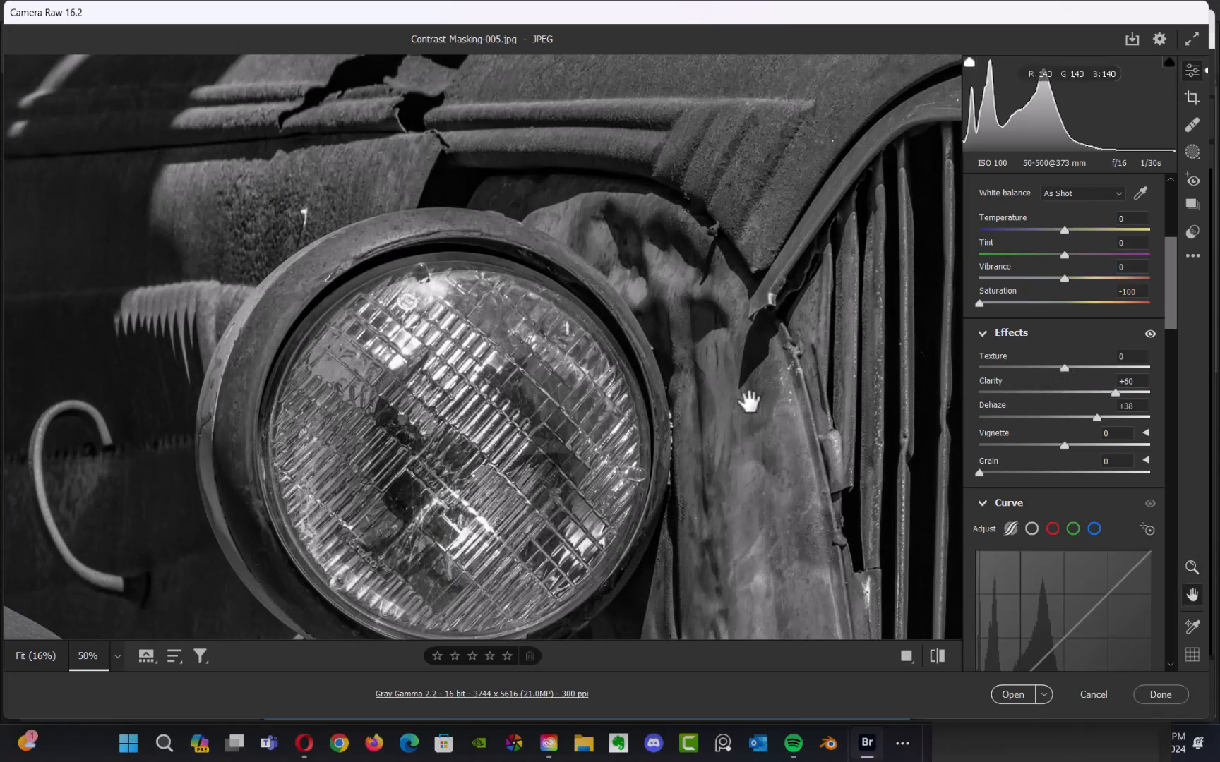
pyautogui.moveTo(749, 401); pyautogui.dragTo(657, 308)
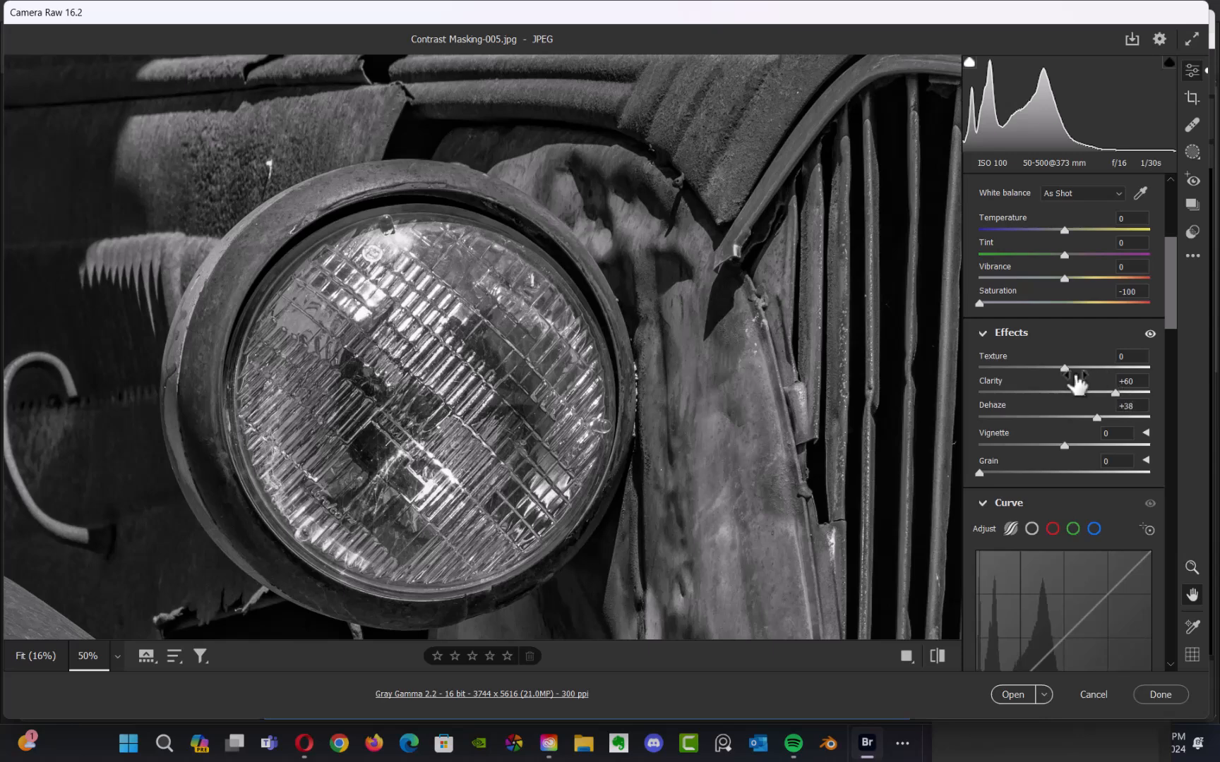
pyautogui.moveTo(1068, 369); pyautogui.dragTo(1108, 418)
pyautogui.press('z')
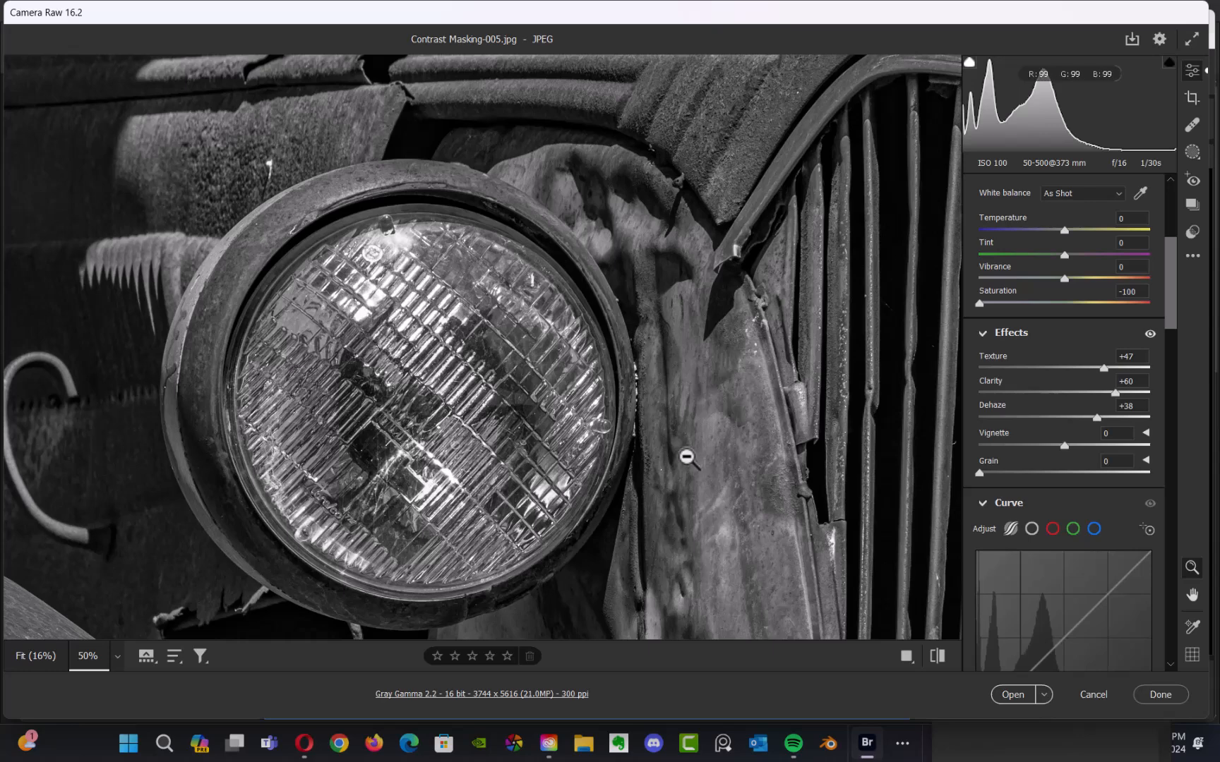
# Examine the black-and-white result across the whole photo and closer in on the headlight.
pyautogui.moveTo(661, 429); pyautogui.dragTo(685, 453)
pyautogui.scroll(-3, 685, 453)
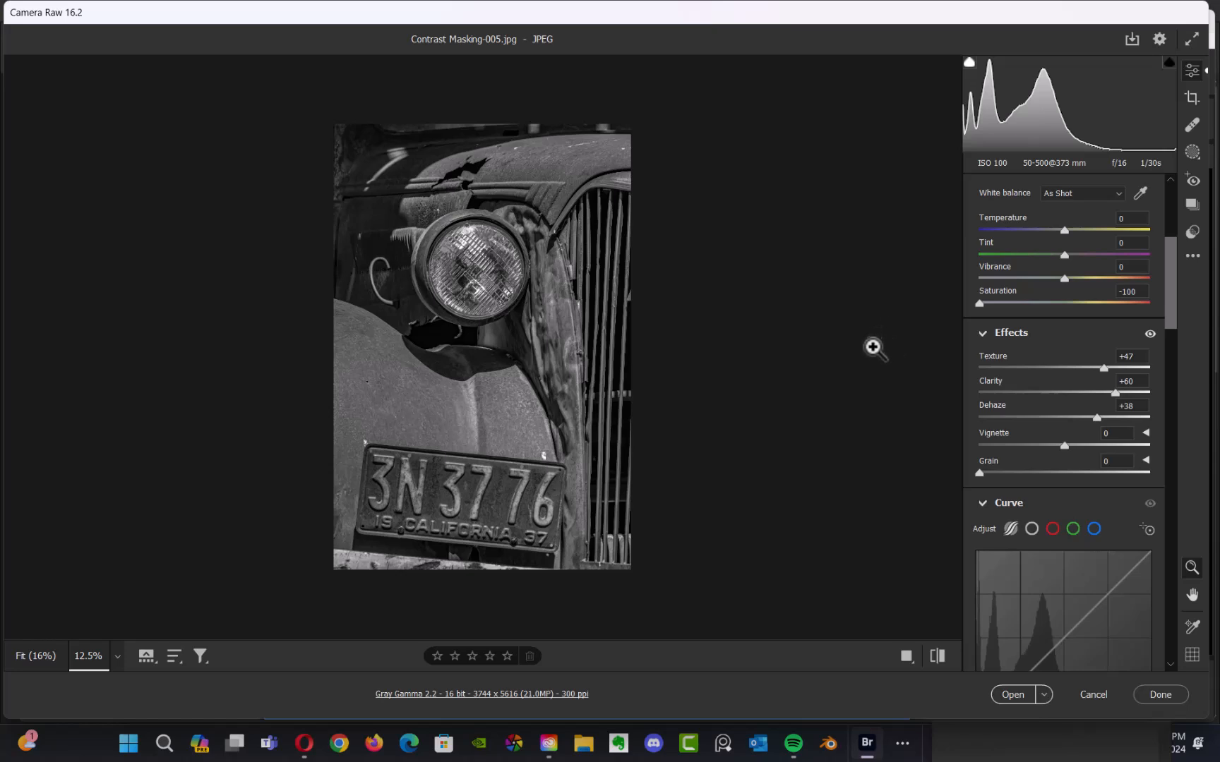
pyautogui.moveTo(849, 319); pyautogui.dragTo(879, 337)
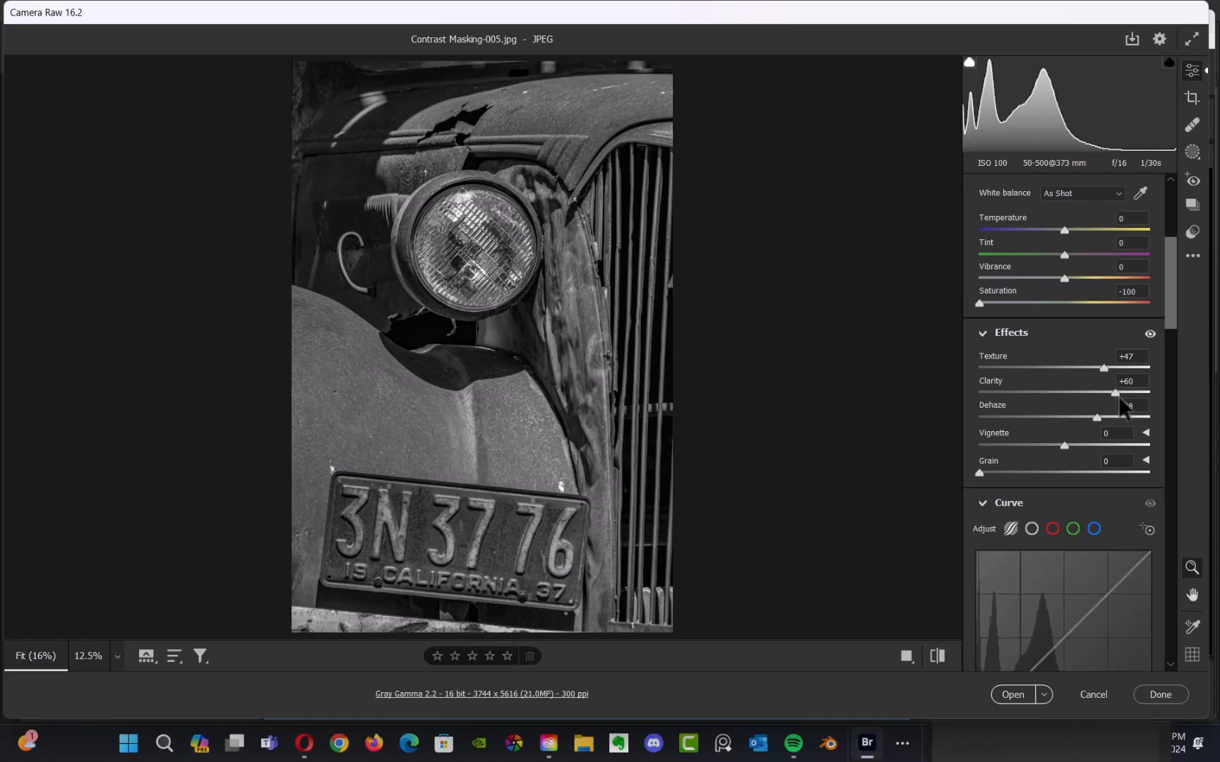
pyautogui.moveTo(1170, 299); pyautogui.dragTo(1175, 298)
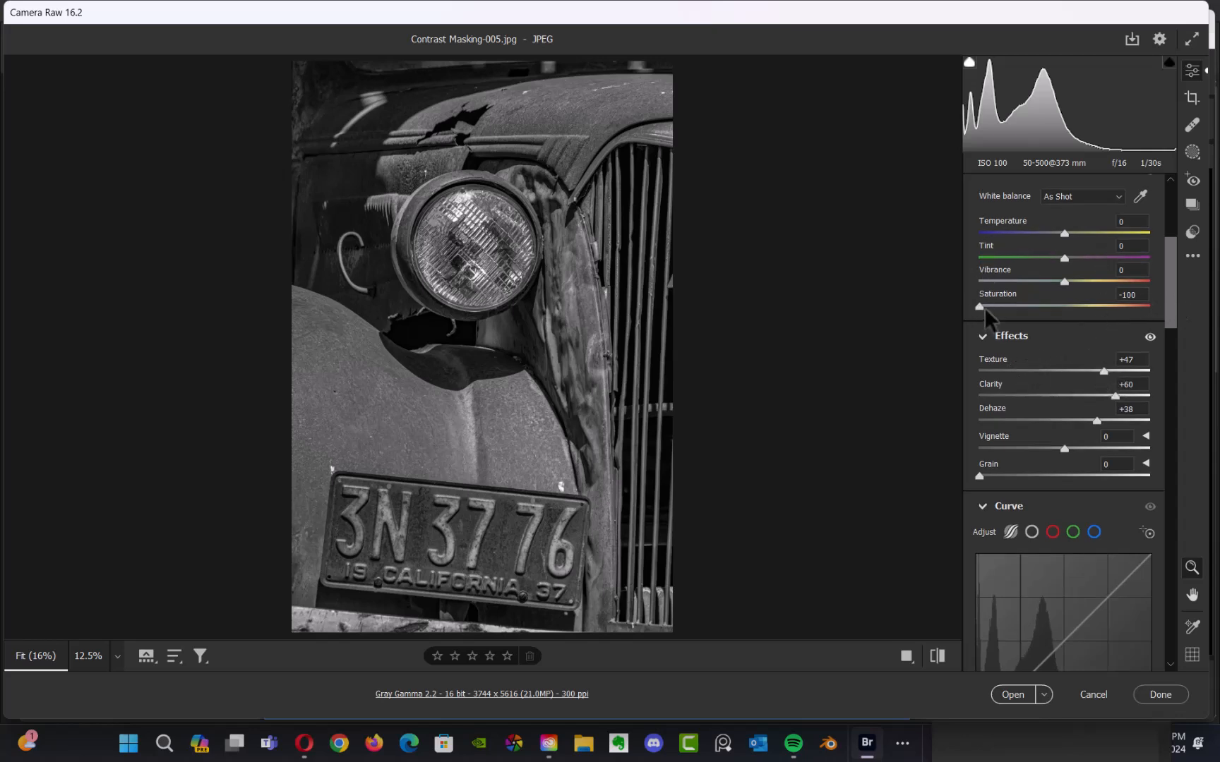
pyautogui.hotkey('ctrl', '+')
pyautogui.hotkey('ctrl', '+')
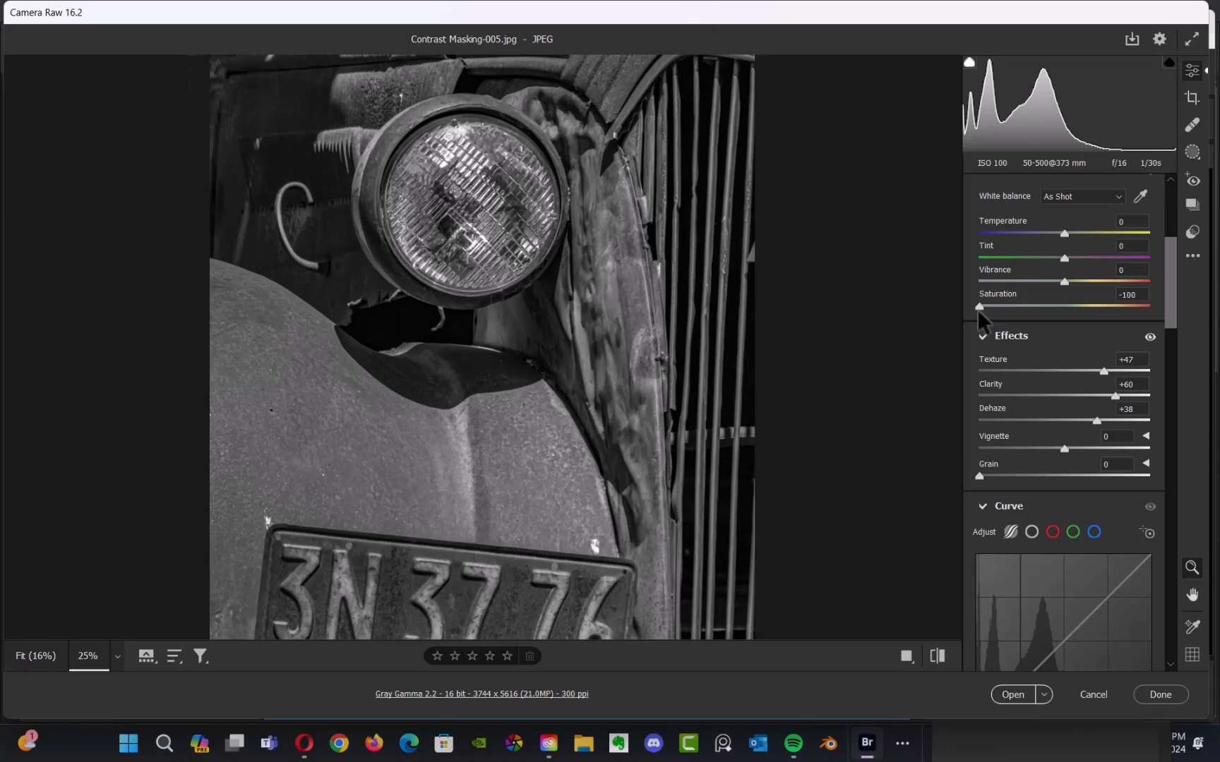
# Bring muted color back into the rusty truck photo by setting Saturation to -25, and finish the Camera Raw edit.
pyautogui.moveTo(789, 403); pyautogui.dragTo(849, 340)
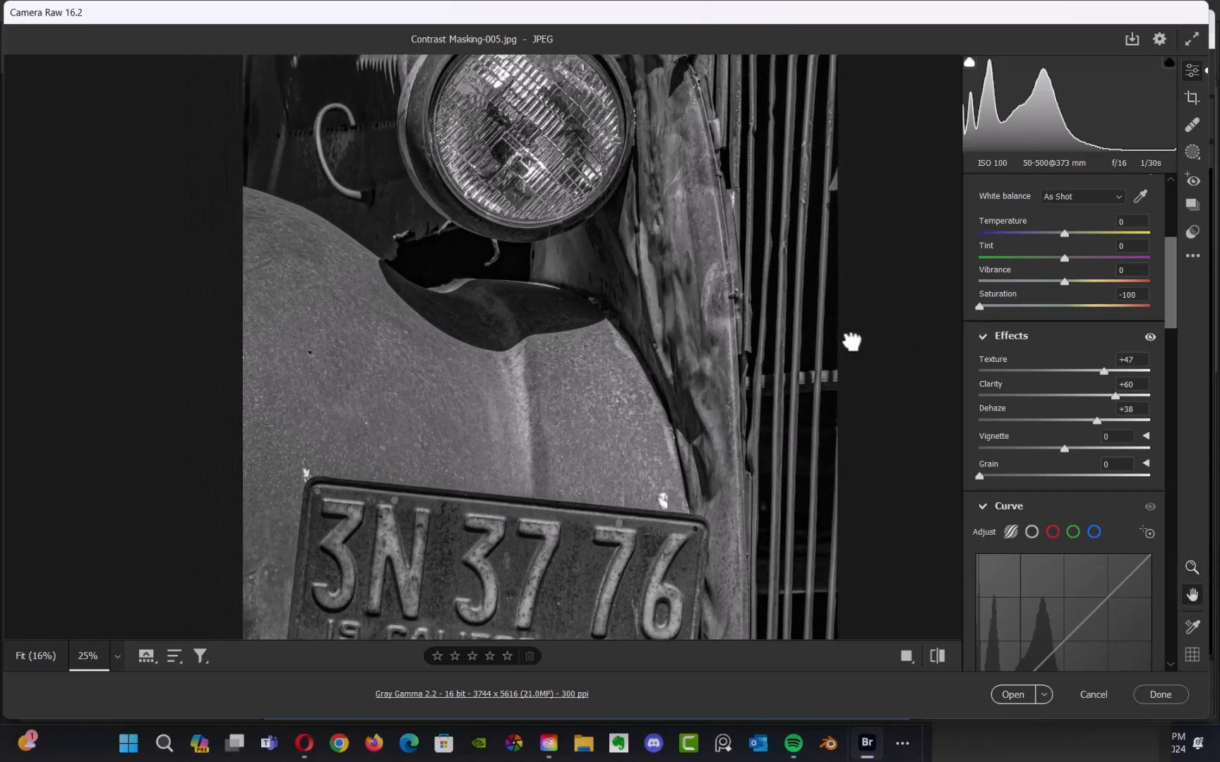
pyautogui.moveTo(980, 304); pyautogui.dragTo(1010, 323)
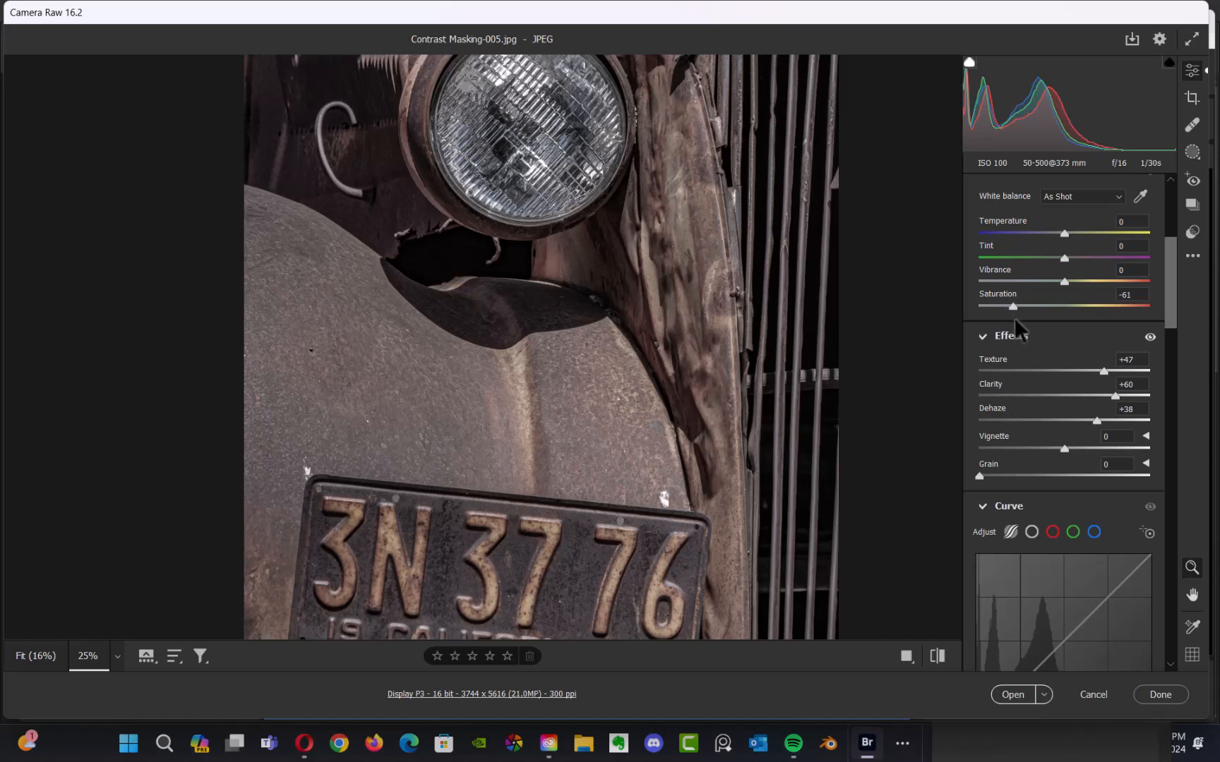
pyautogui.moveTo(1017, 326); pyautogui.dragTo(1028, 331)
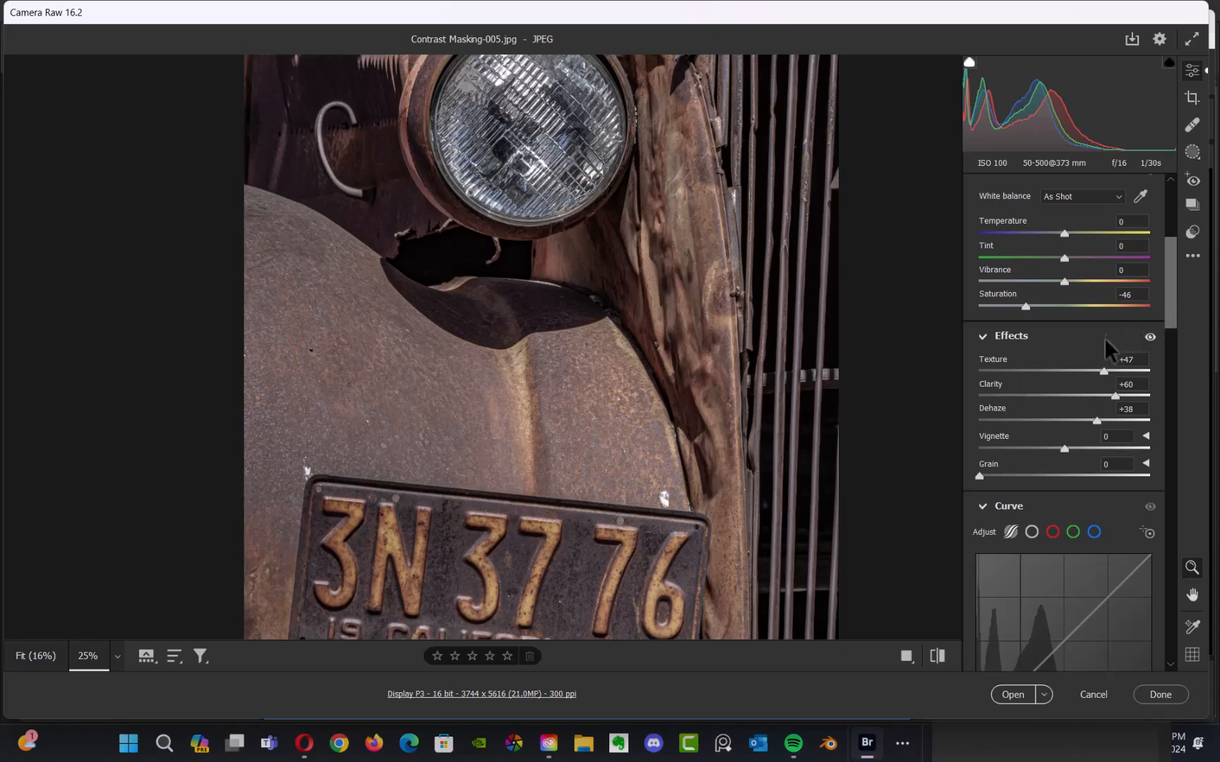
pyautogui.moveTo(1024, 302); pyautogui.dragTo(1037, 311)
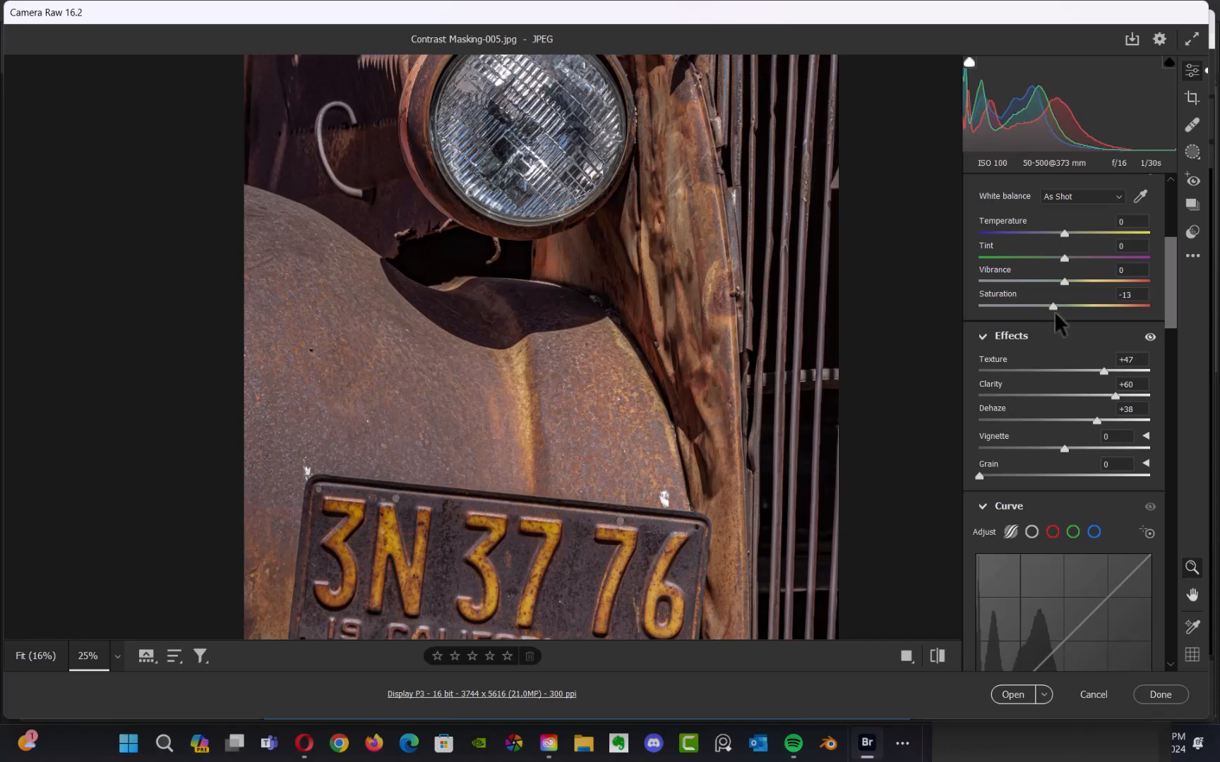
pyautogui.moveTo(1053, 311); pyautogui.dragTo(1061, 315)
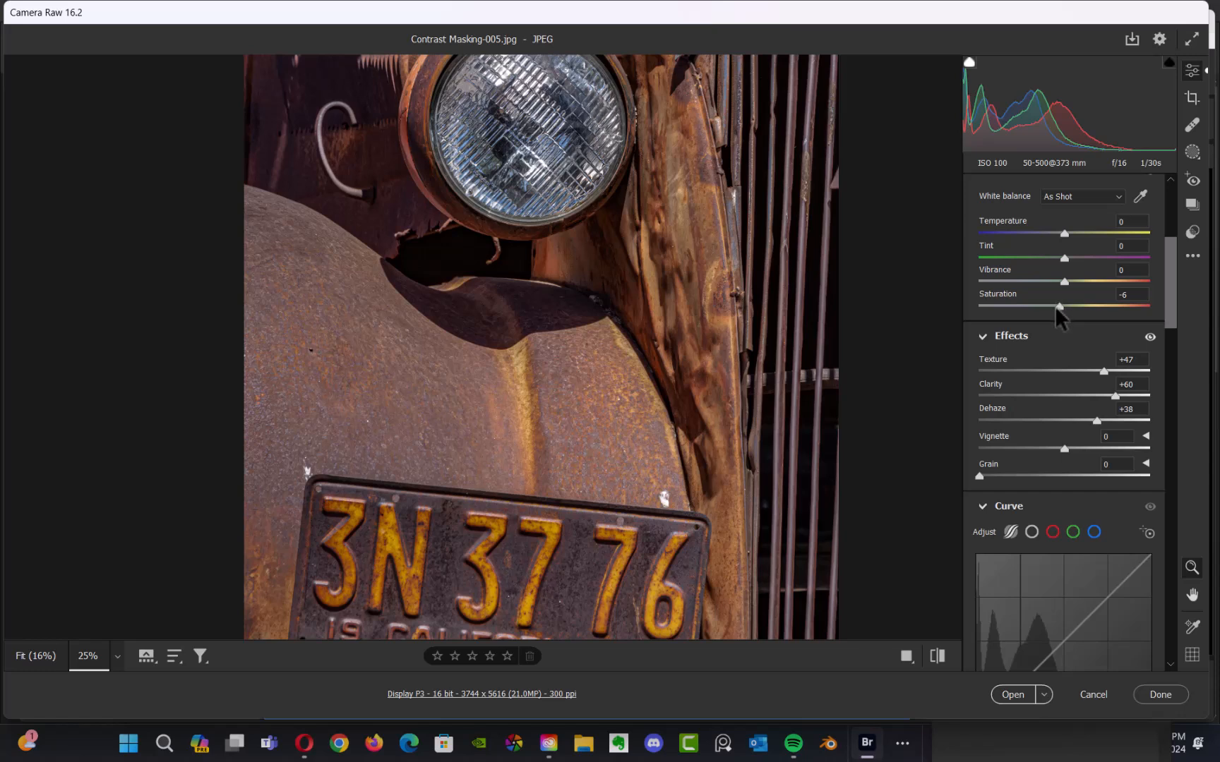
pyautogui.moveTo(1051, 313); pyautogui.dragTo(1045, 312)
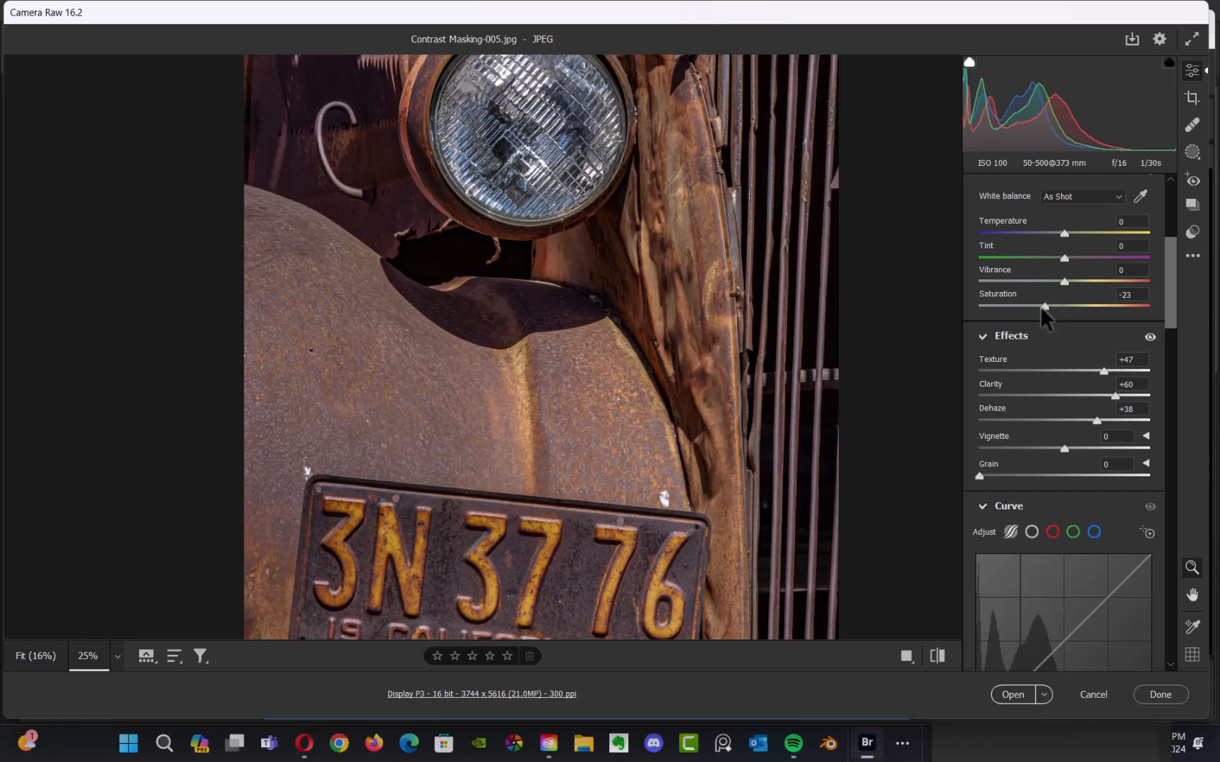
pyautogui.moveTo(1040, 307); pyautogui.dragTo(1040, 309)
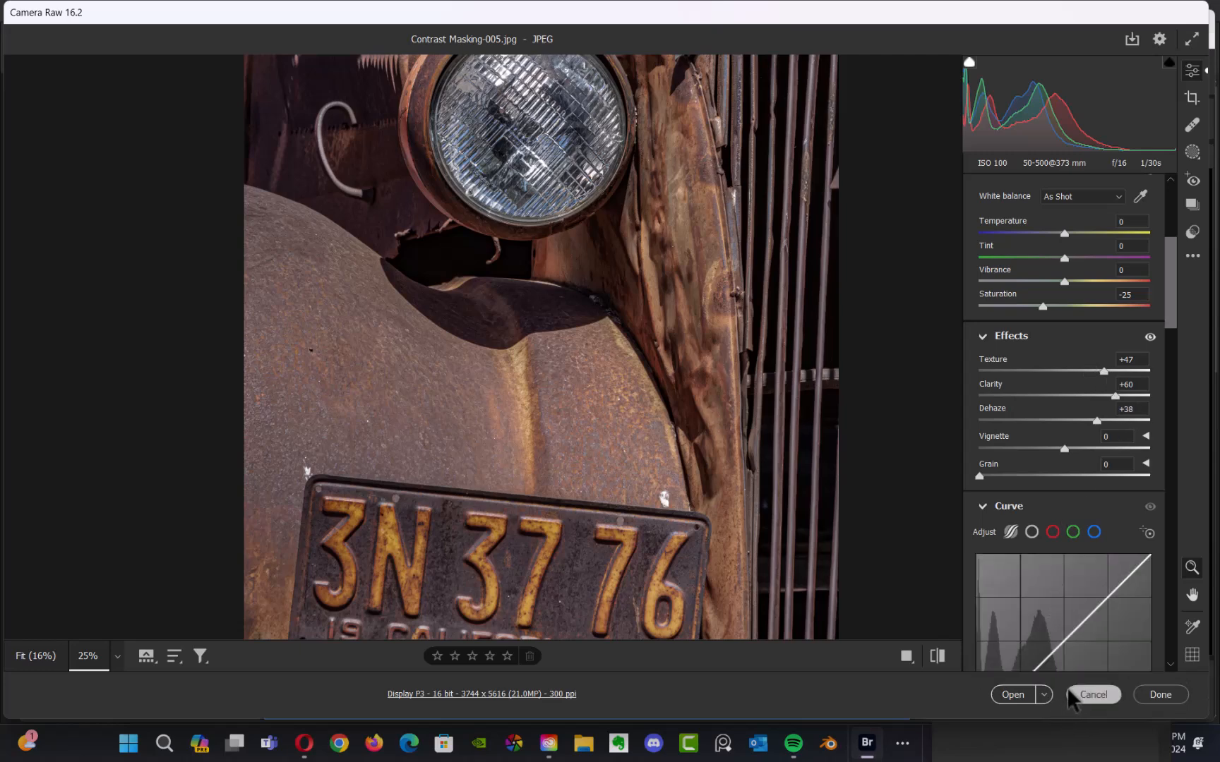
pyautogui.click(1158, 694)
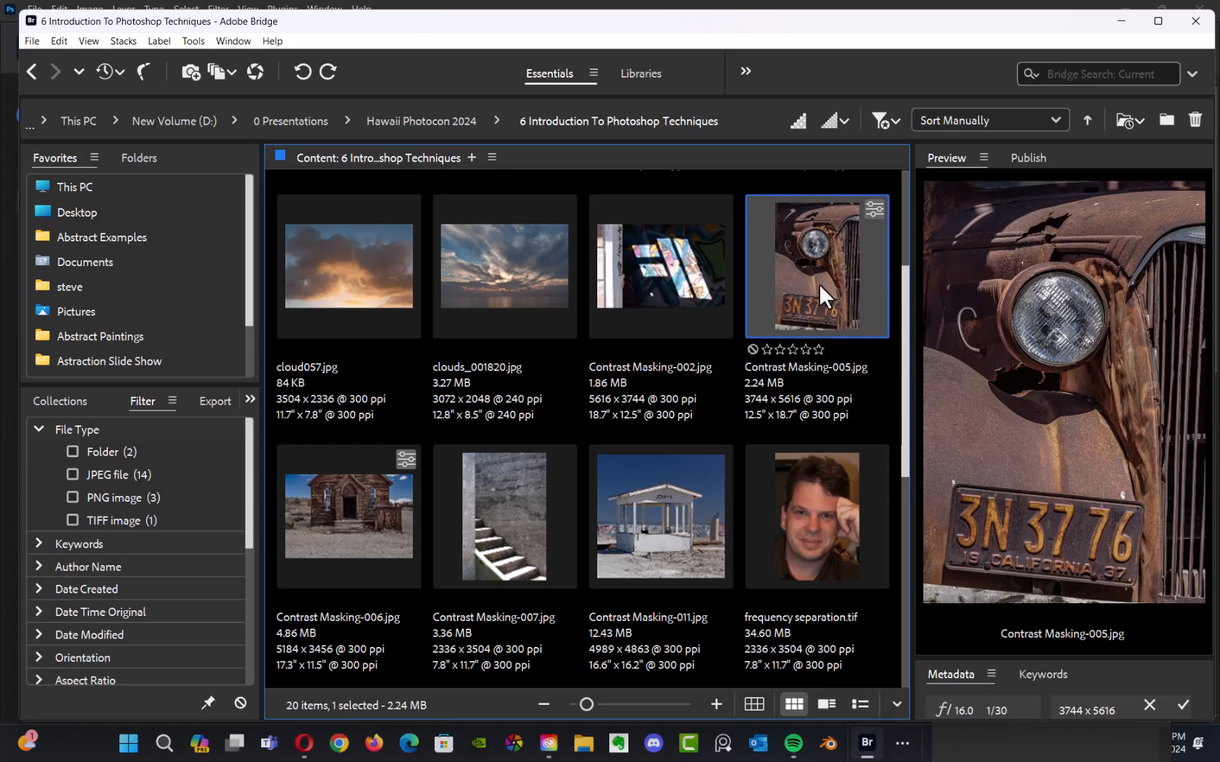
# Duplicate Contrast Masking-005.jpg and clear the develop settings from the original file.
pyautogui.hotkey('ctrl', 'd')
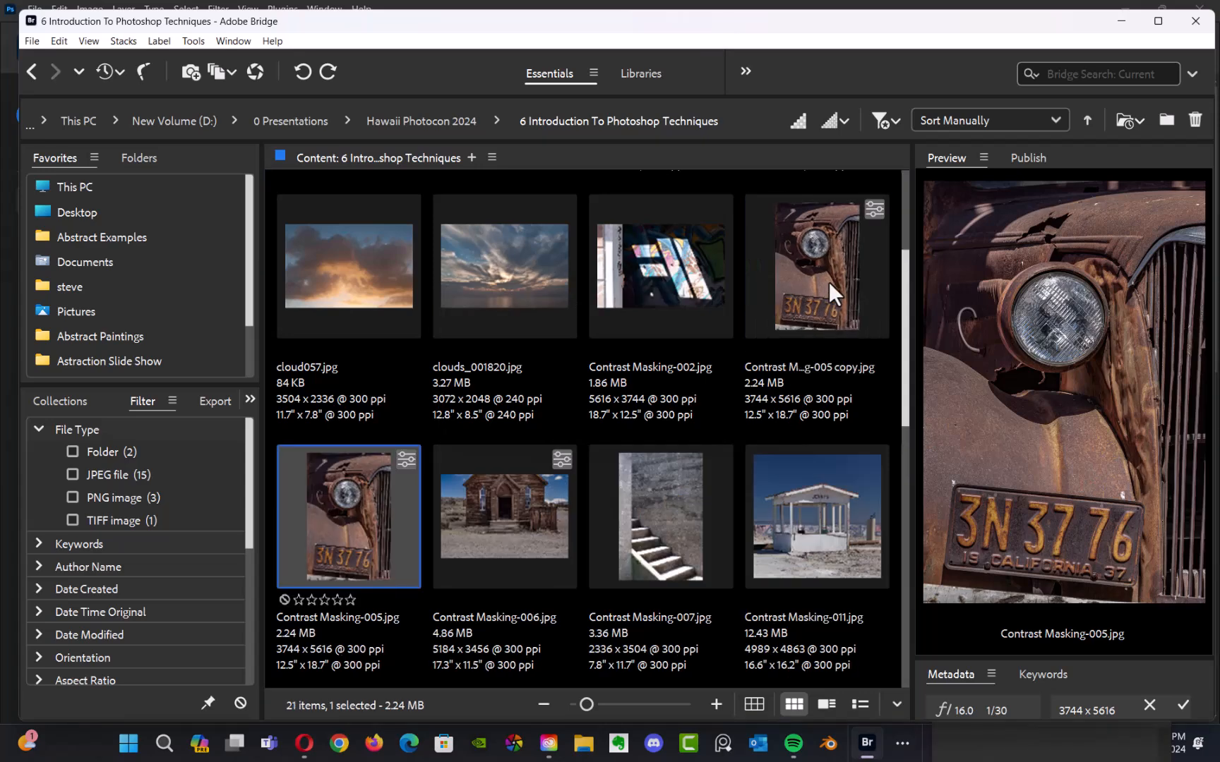
pyautogui.click(388, 511)
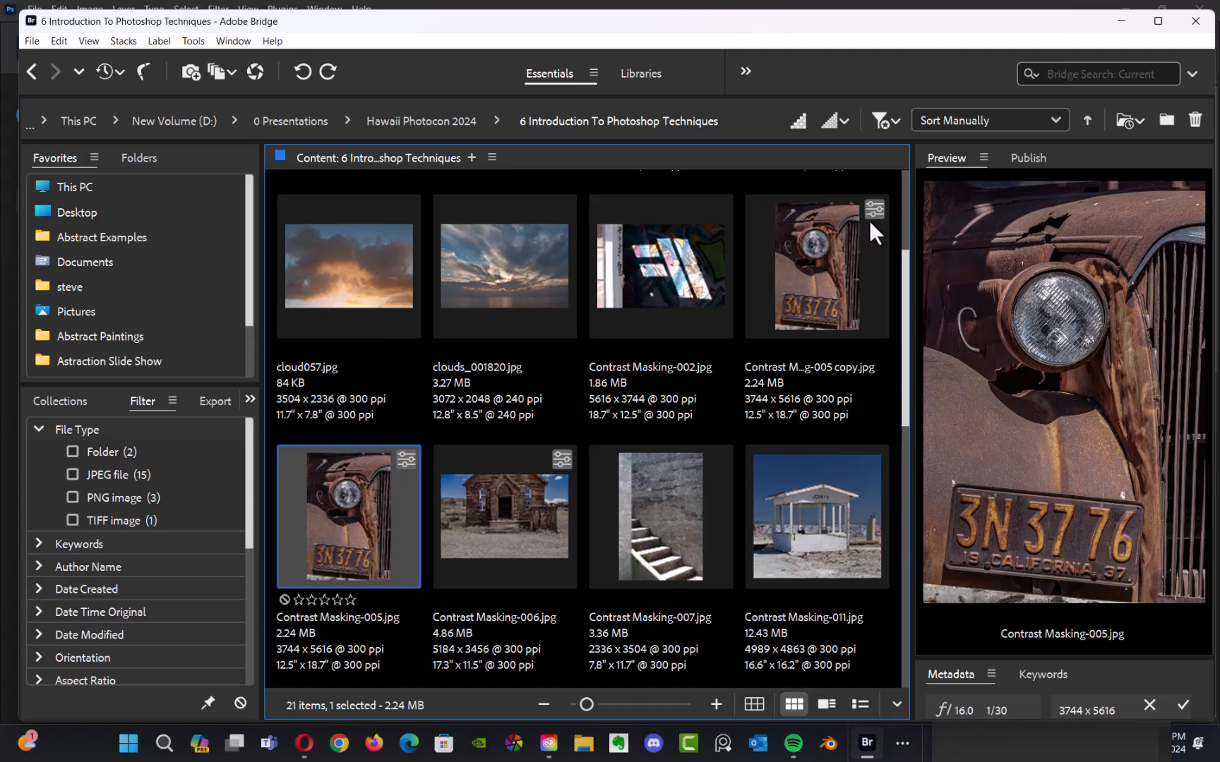
pyautogui.rightClick(374, 505)
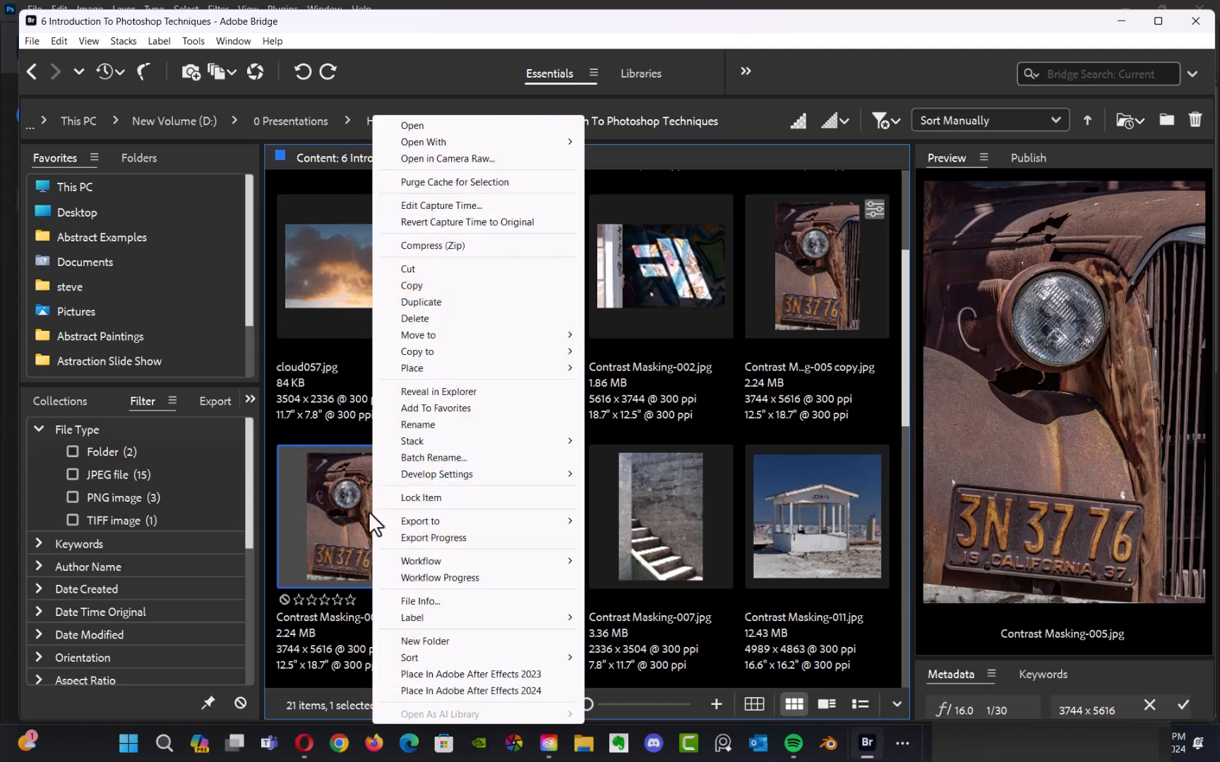
pyautogui.moveTo(473, 481)
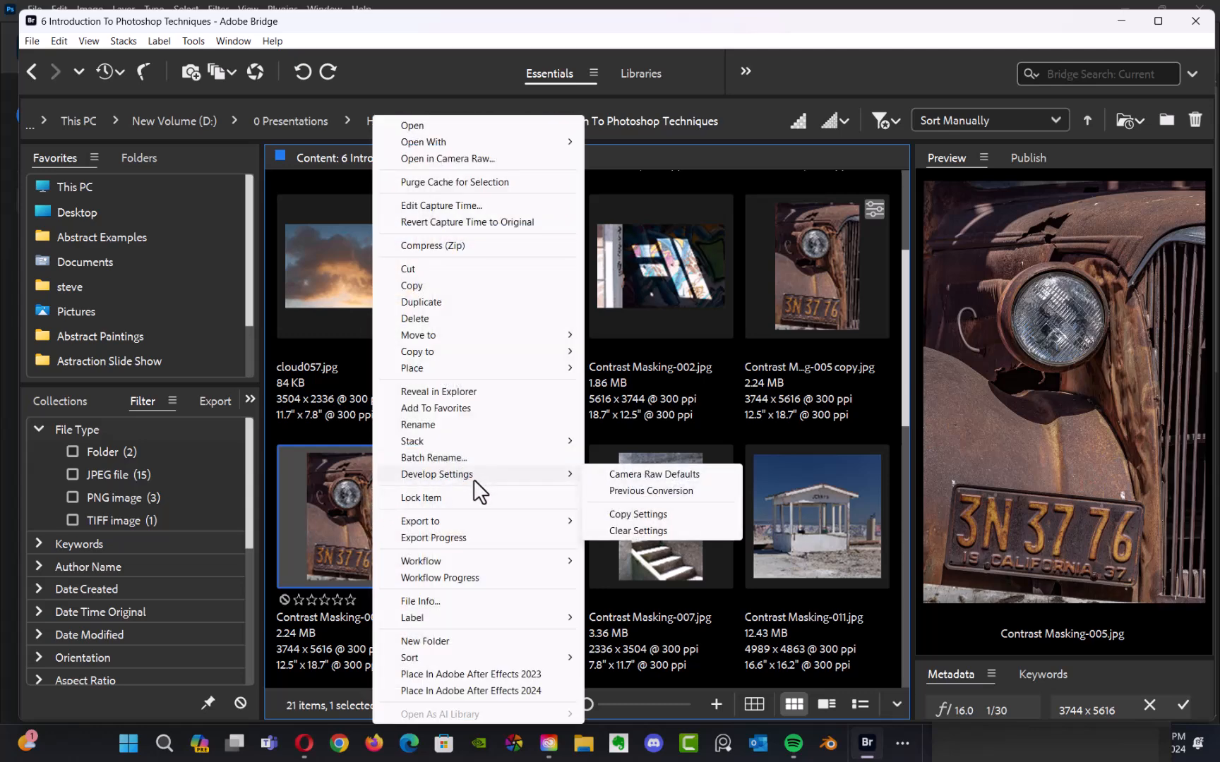
pyautogui.click(653, 531)
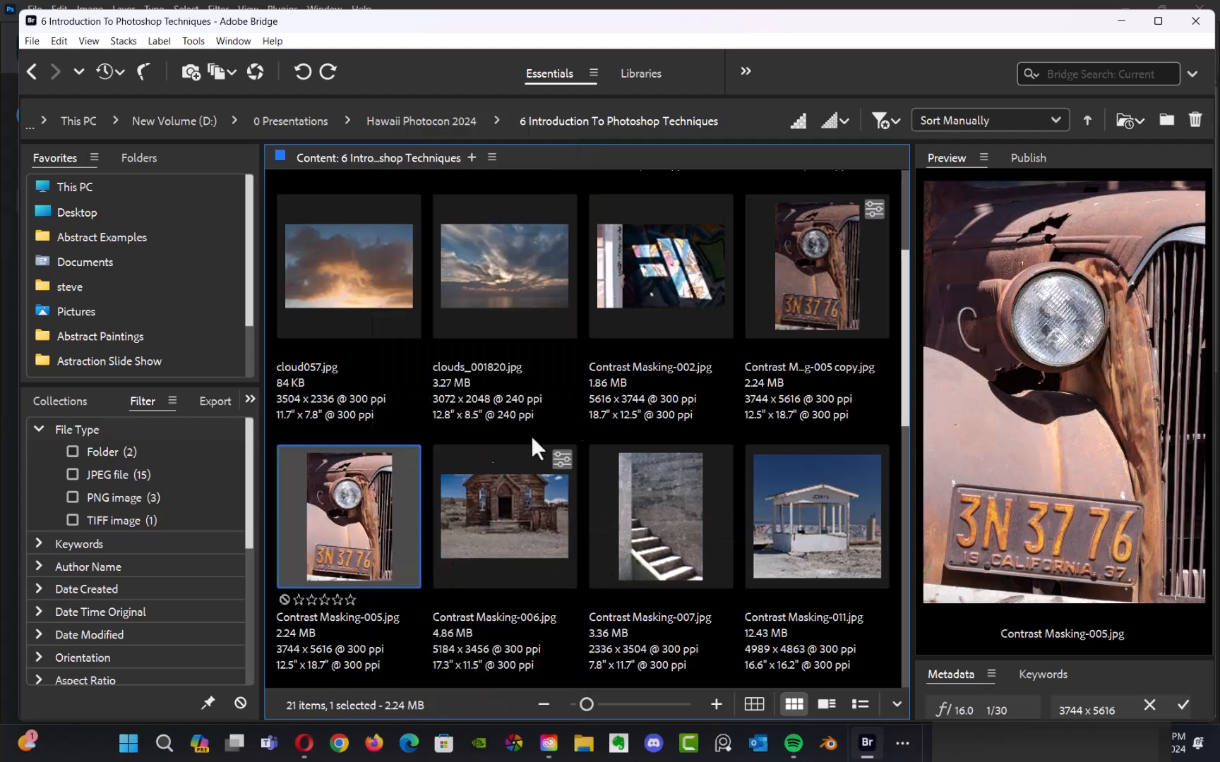
# Compare the unedited and edited truck photos at full-screen size.
pyautogui.click(798, 307)
pyautogui.press('space')
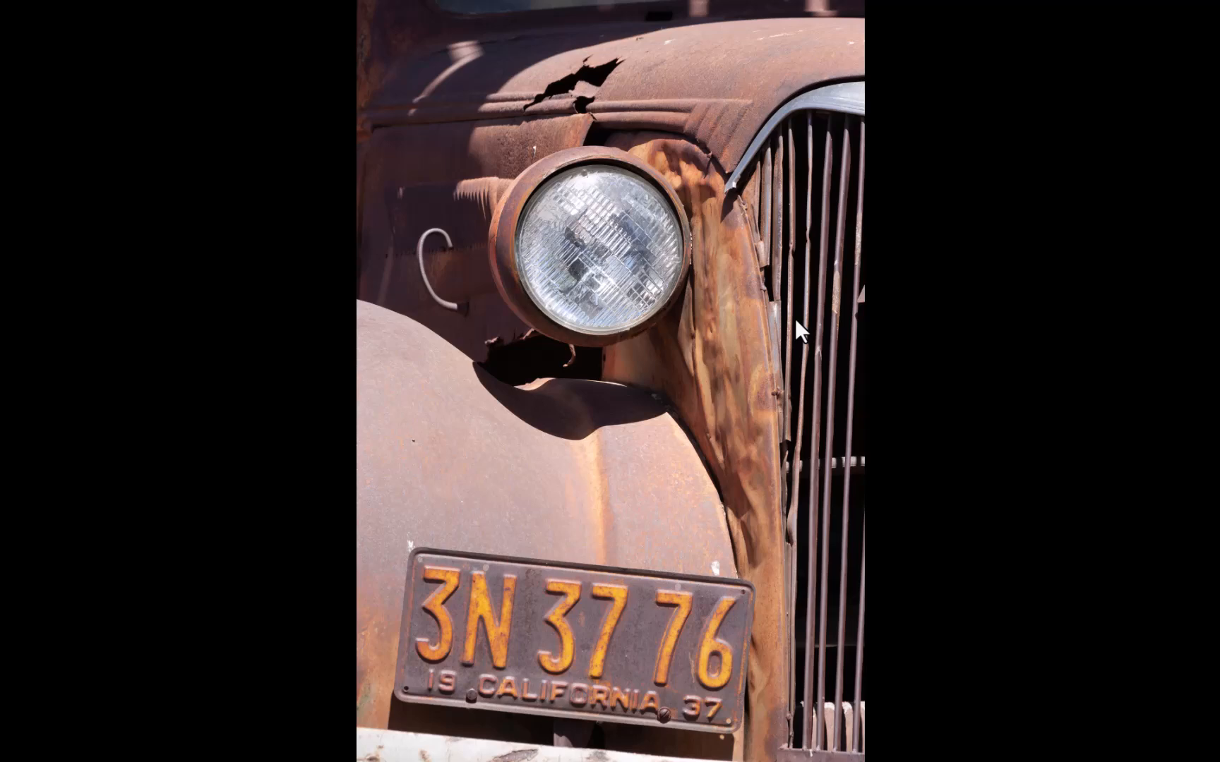
pyautogui.press('Right')
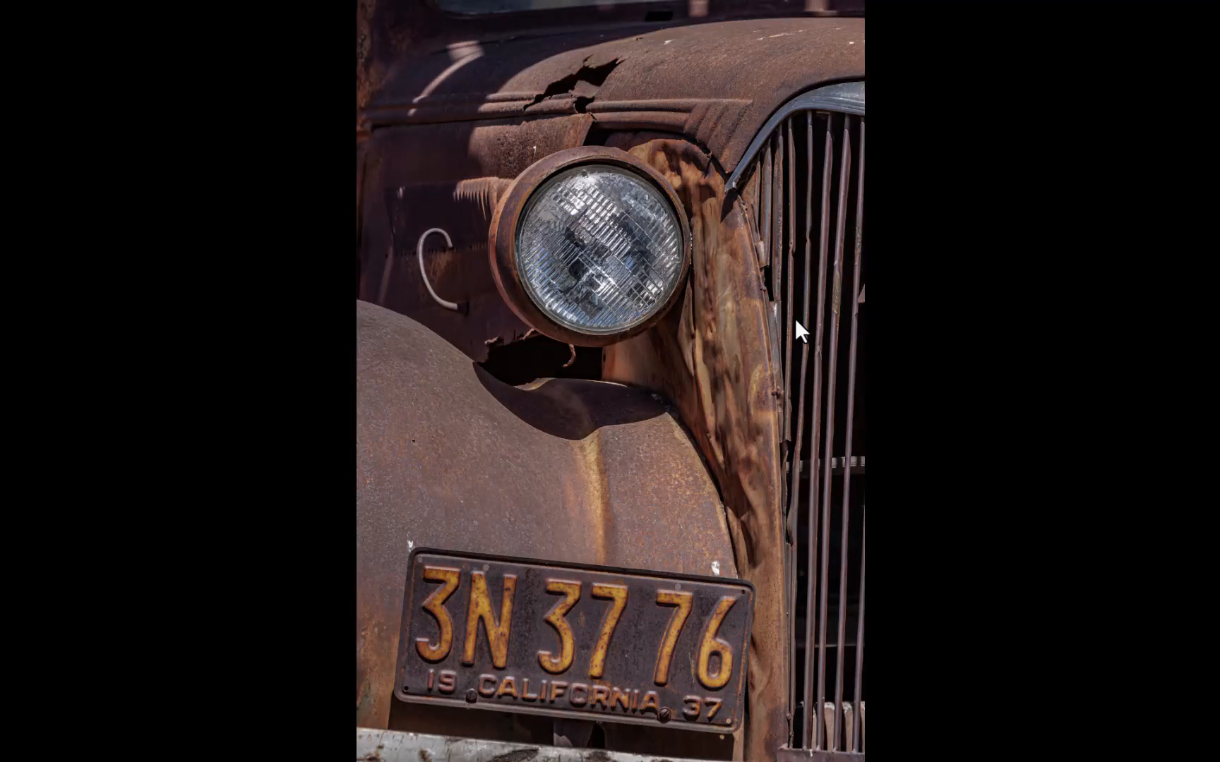
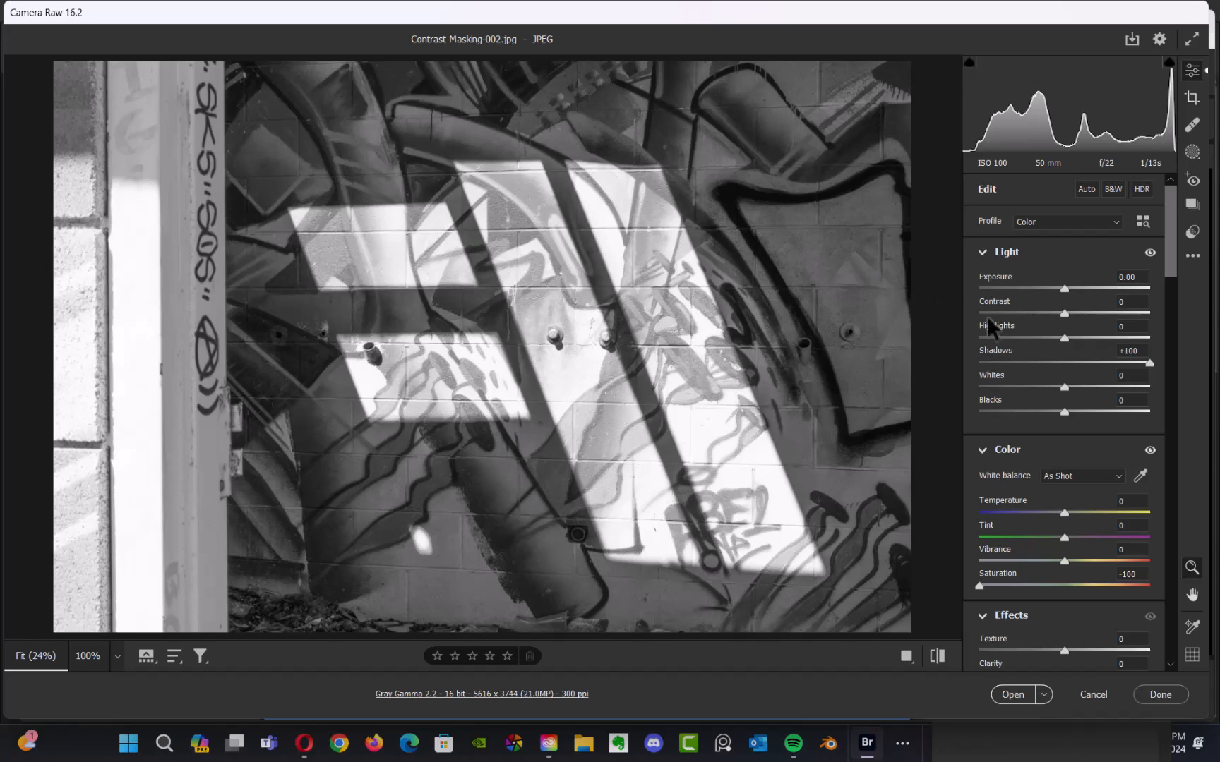
# Tame the bright areas of the graffiti wall photo by setting Highlights to -100, Whites to -82 and Exposure to -0.35.
pyautogui.moveTo(1064, 339); pyautogui.dragTo(977, 356)
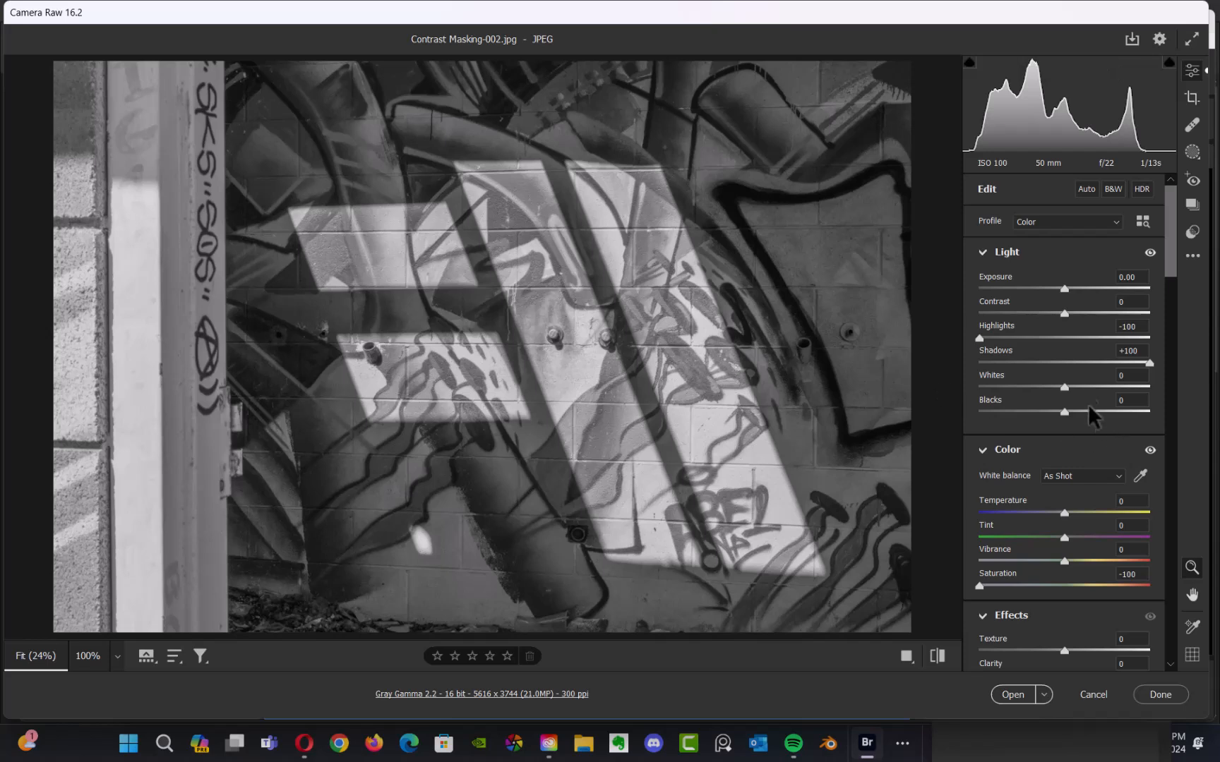
pyautogui.moveTo(1066, 392); pyautogui.dragTo(977, 481)
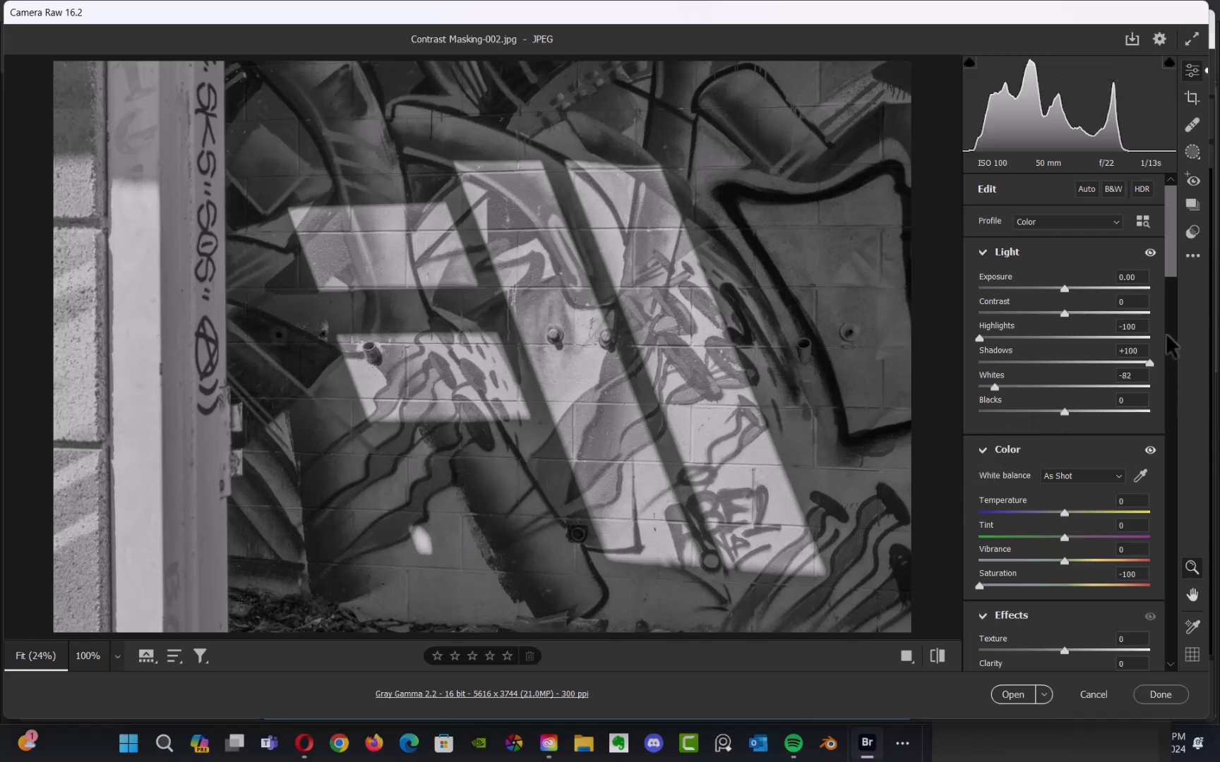
pyautogui.moveTo(1171, 272)
pyautogui.mouseDown()
pyautogui.moveTo(1169, 330)
pyautogui.moveTo(1171, 265)
pyautogui.mouseUp()
pyautogui.moveTo(1171, 266); pyautogui.dragTo(1171, 268)
pyautogui.moveTo(1067, 279); pyautogui.dragTo(1055, 280)
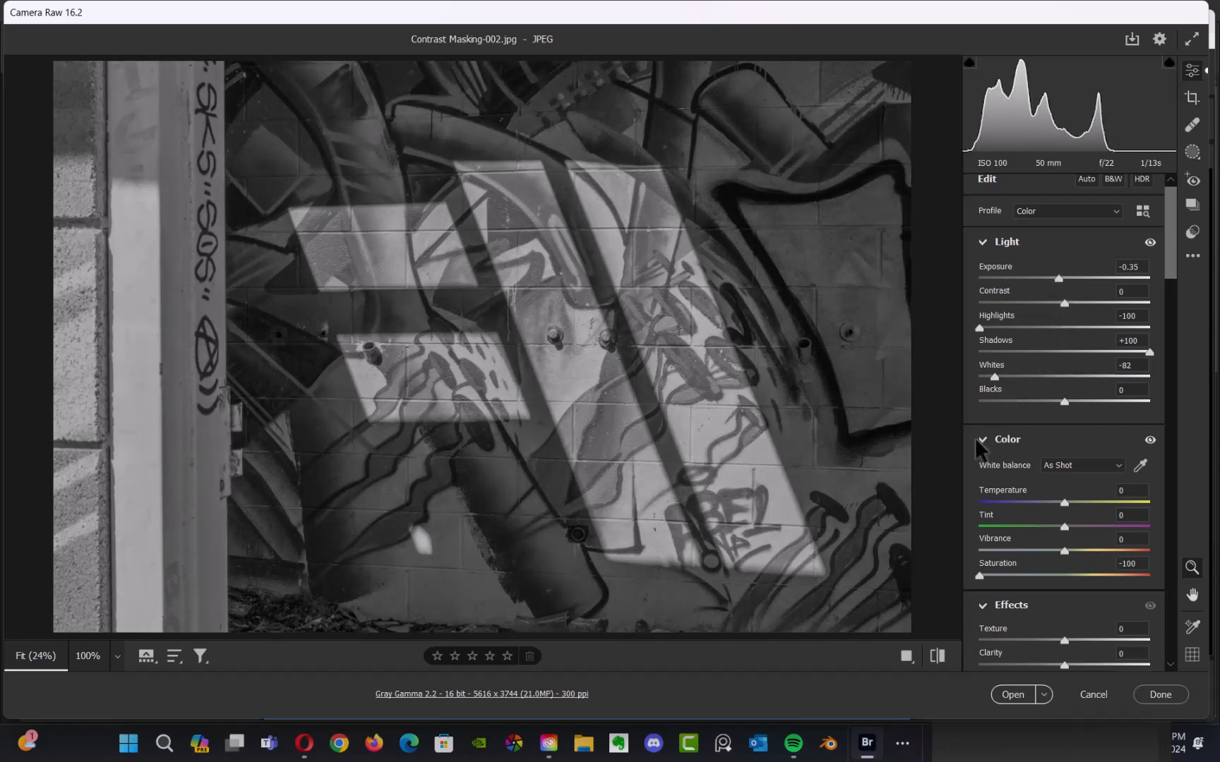
# Build contrast and detail in the graffiti wall by setting Dehaze to +57, Clarity to +33 and Texture to +40.
pyautogui.scroll(-5, 1175, 303)
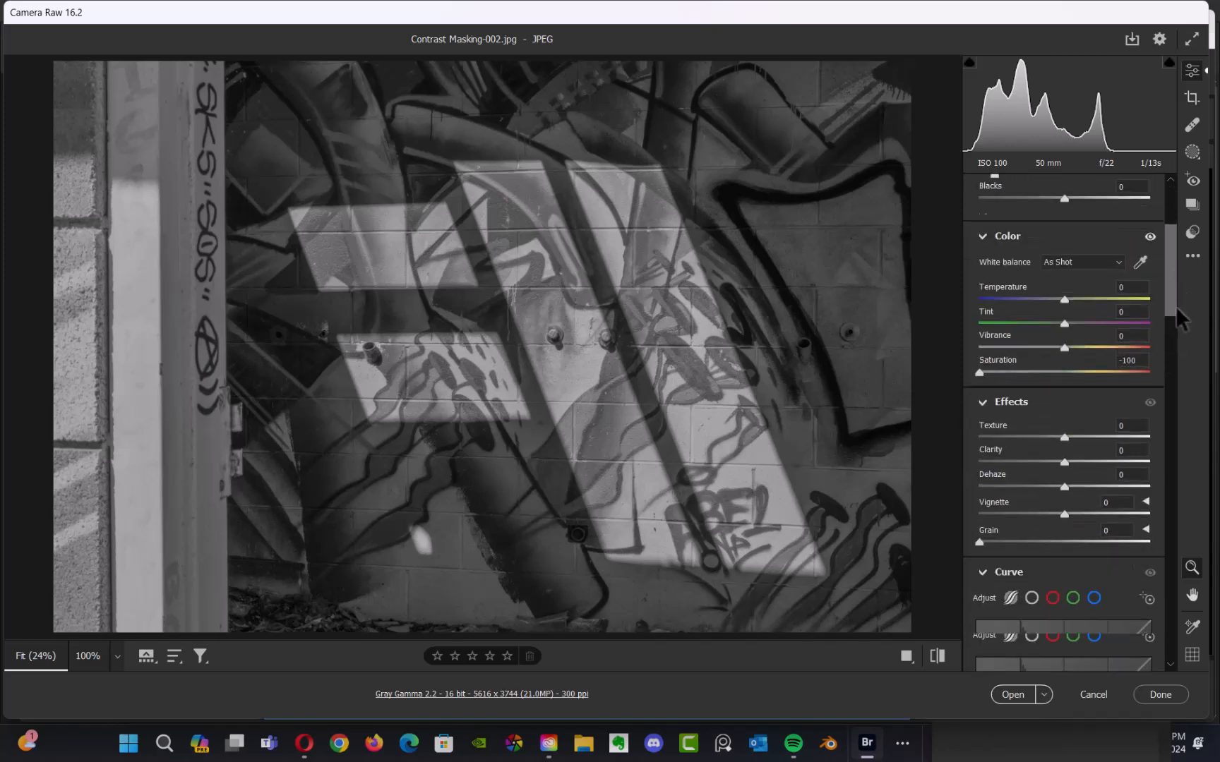
pyautogui.scroll(-2, 1175, 314)
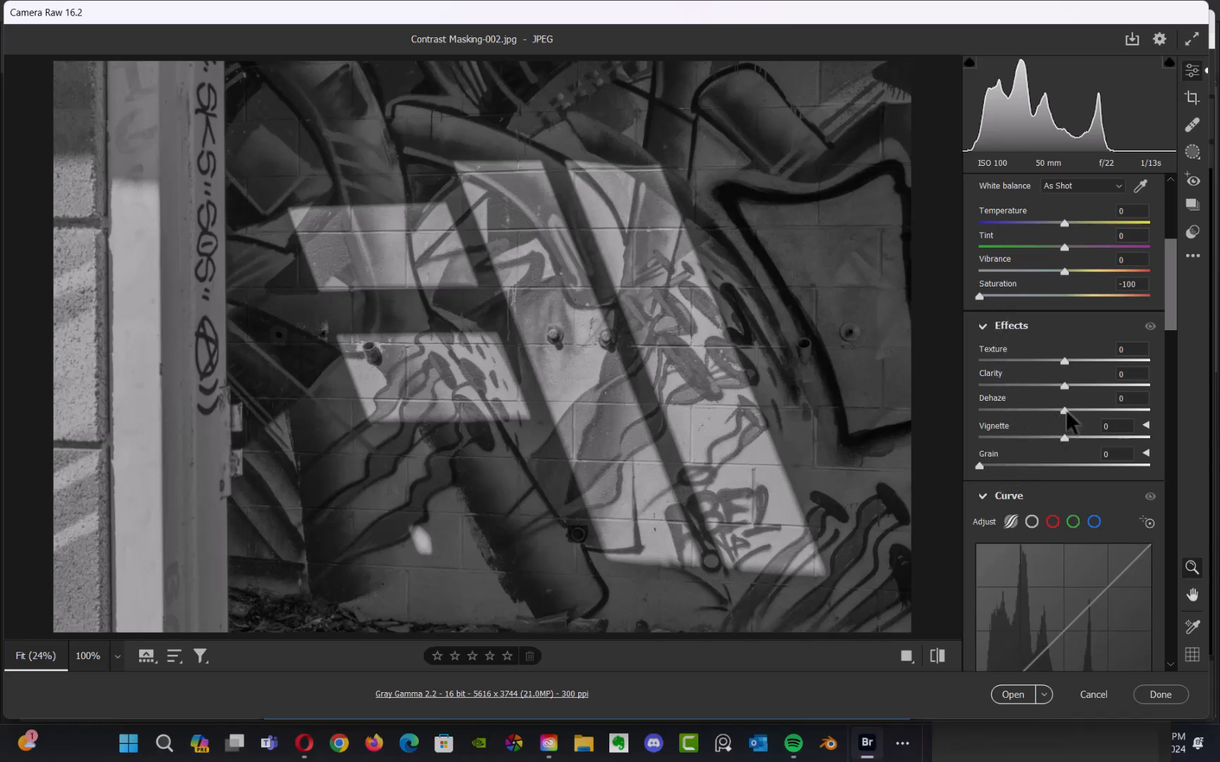
pyautogui.moveTo(1065, 408); pyautogui.dragTo(1116, 427)
pyautogui.moveTo(1063, 386); pyautogui.dragTo(1094, 404)
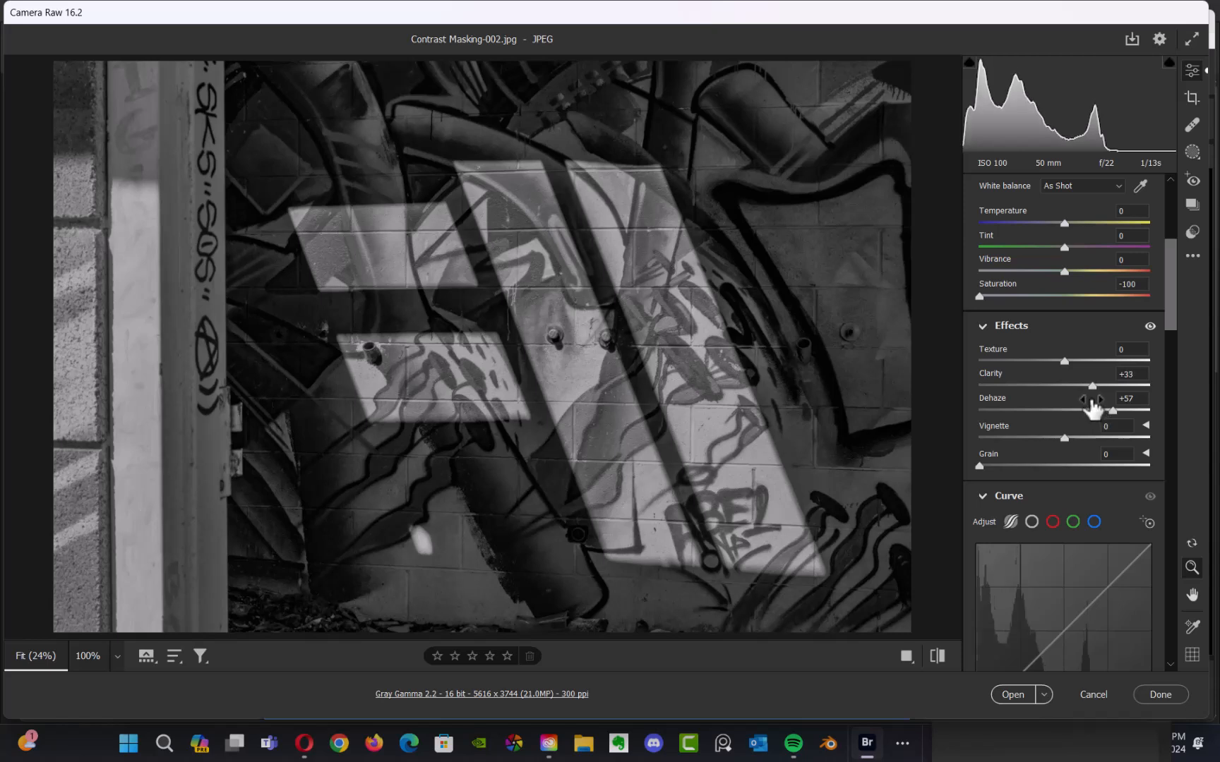
pyautogui.moveTo(1066, 360); pyautogui.dragTo(1099, 380)
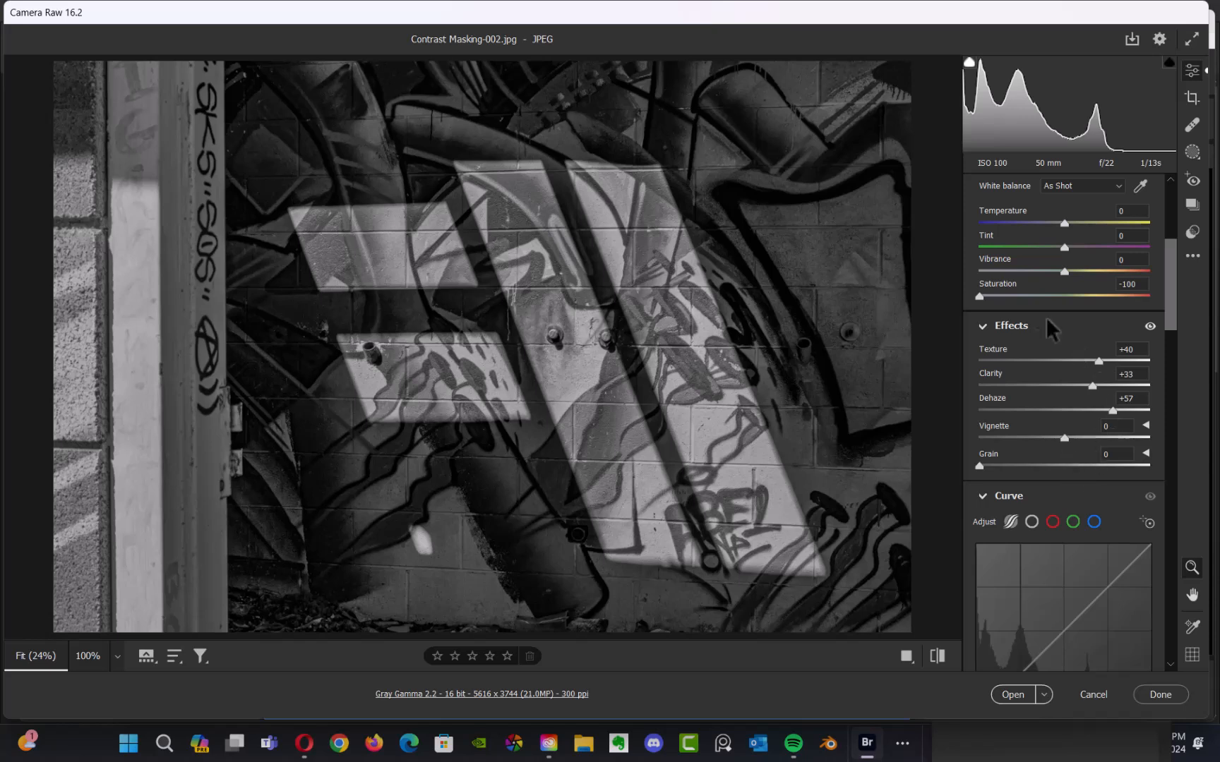
# Restore the graffiti's color with Saturation at -33 and Vibrance at +45, and finish the Camera Raw edit.
pyautogui.moveTo(983, 295); pyautogui.dragTo(1010, 314)
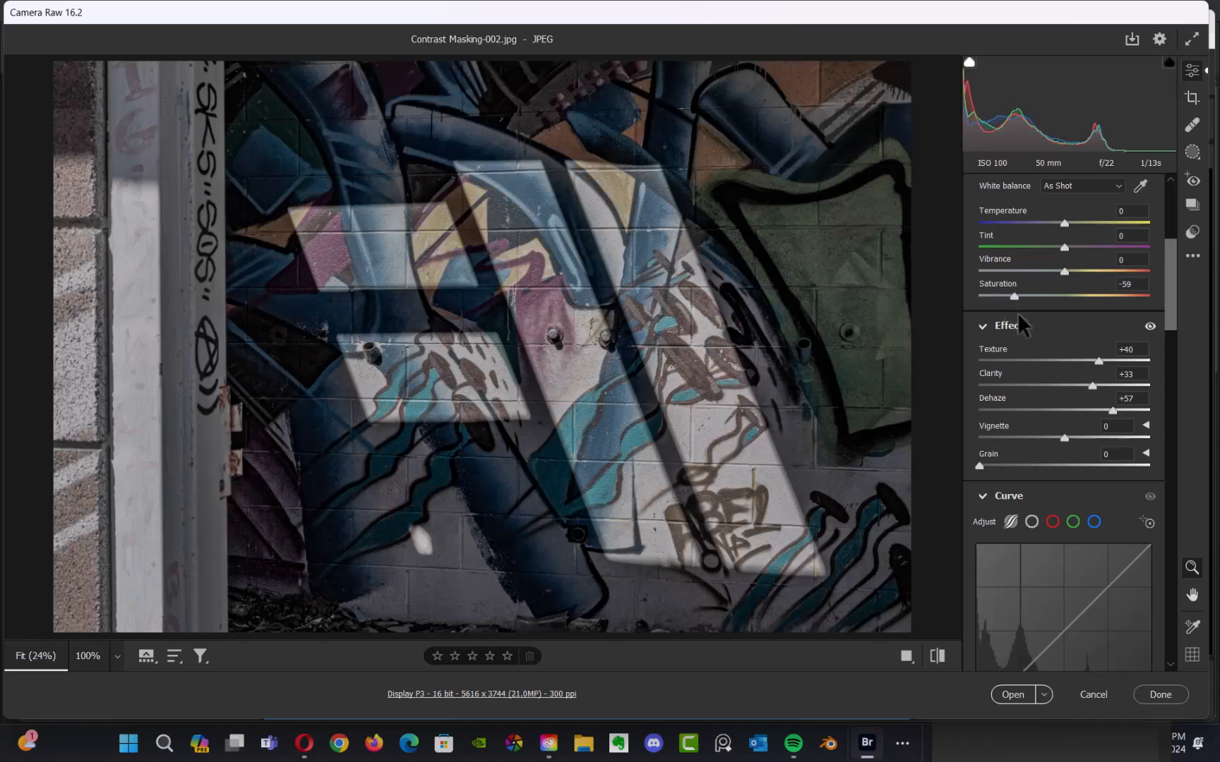
pyautogui.moveTo(1022, 316); pyautogui.dragTo(1025, 318)
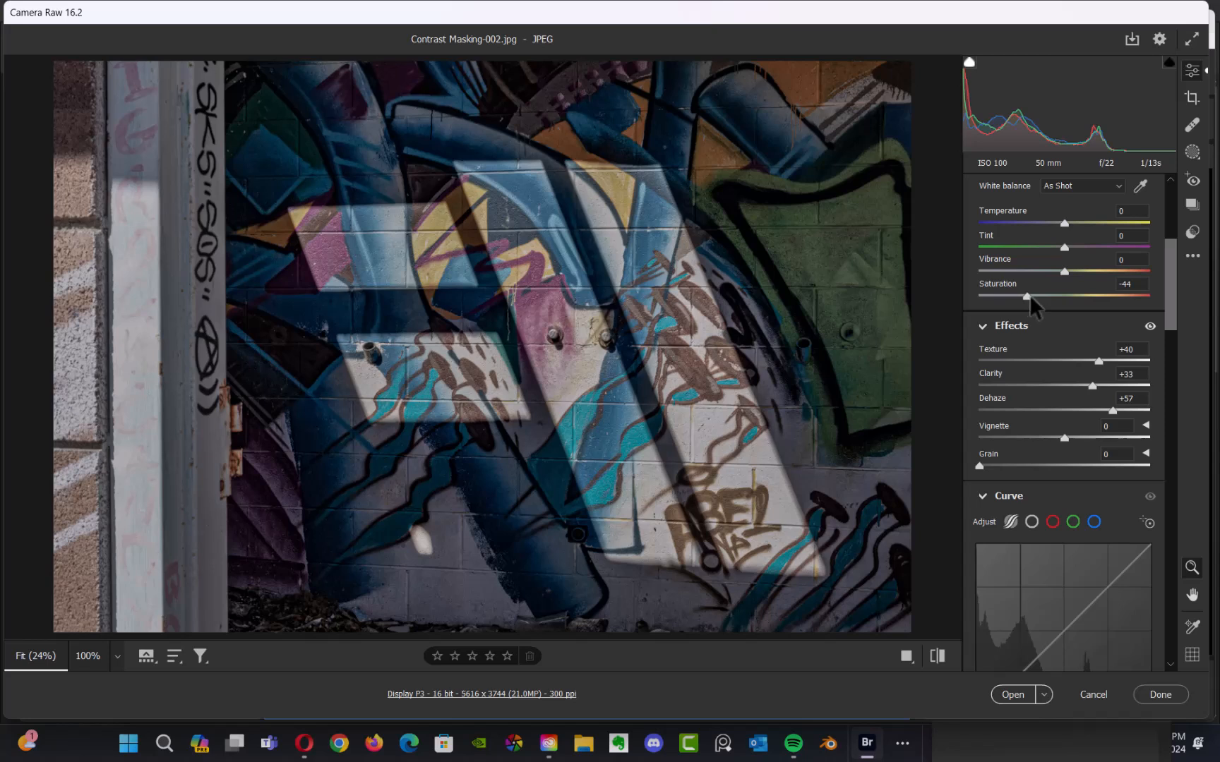
pyautogui.moveTo(1028, 297); pyautogui.dragTo(1034, 299)
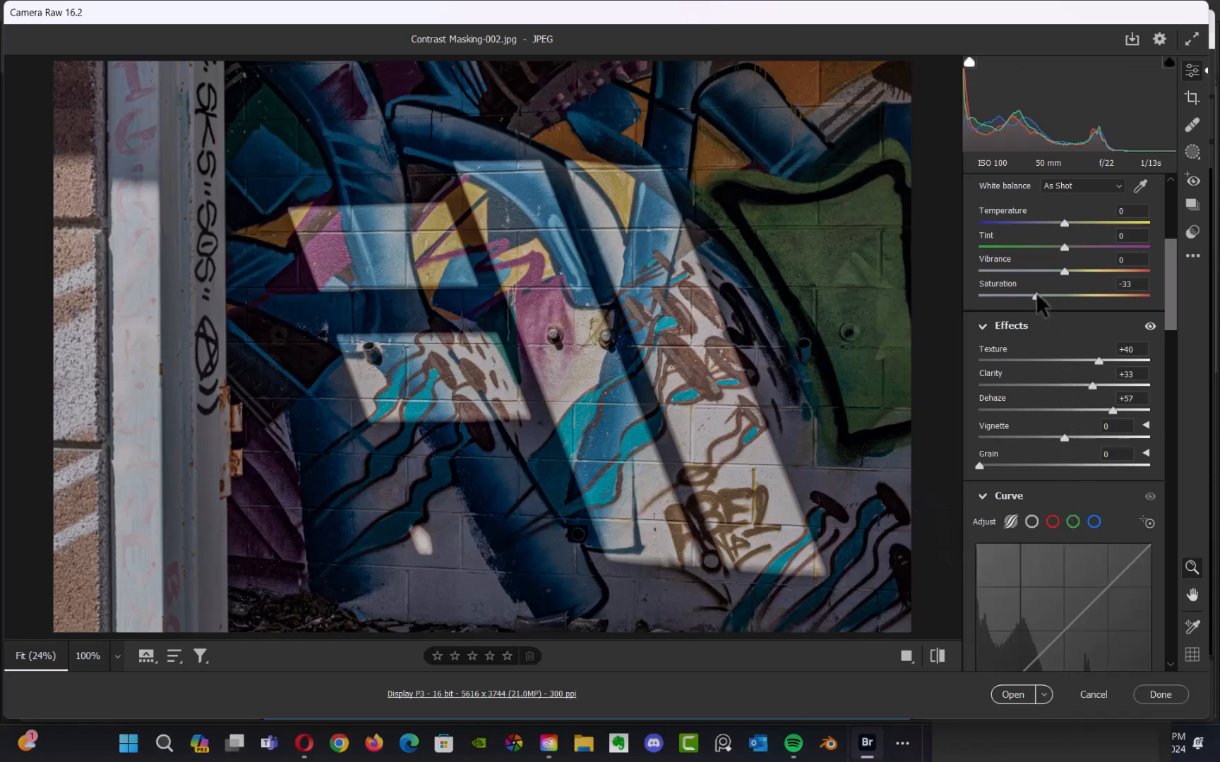
pyautogui.moveTo(1037, 295); pyautogui.dragTo(1042, 295)
pyautogui.moveTo(1039, 294); pyautogui.dragTo(1106, 297)
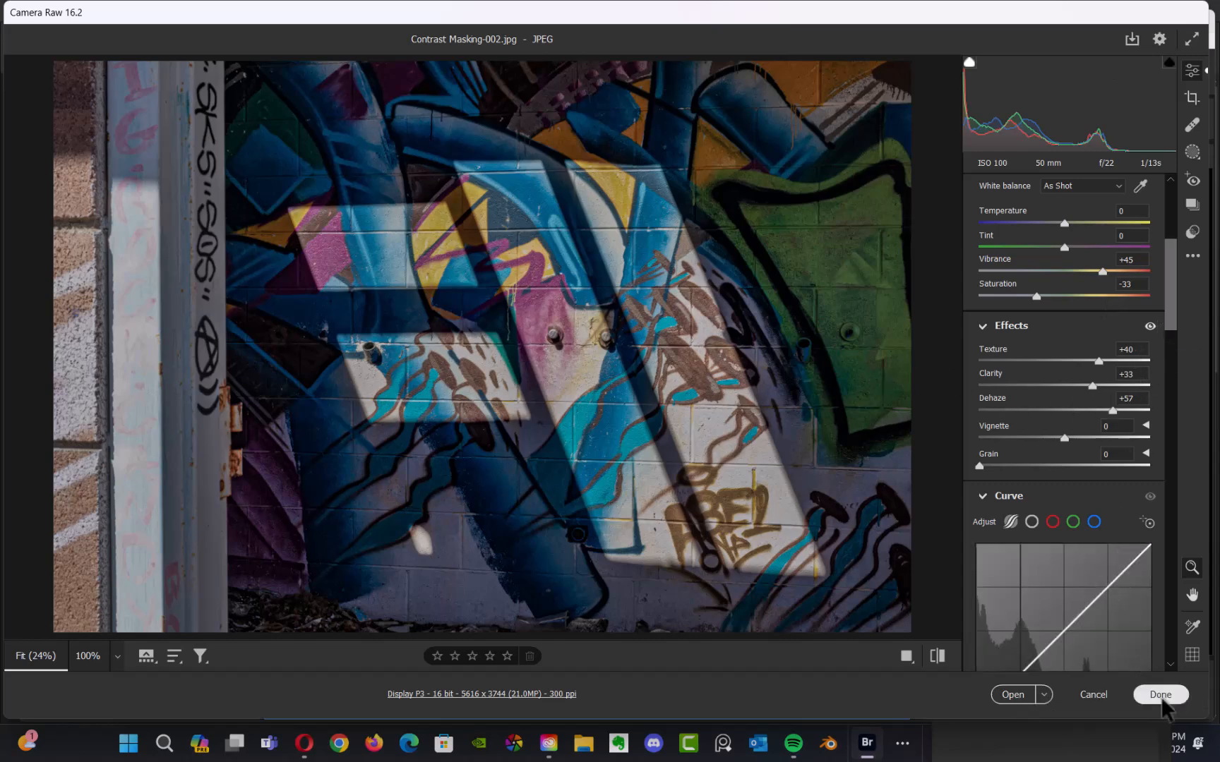
pyautogui.click(1160, 695)
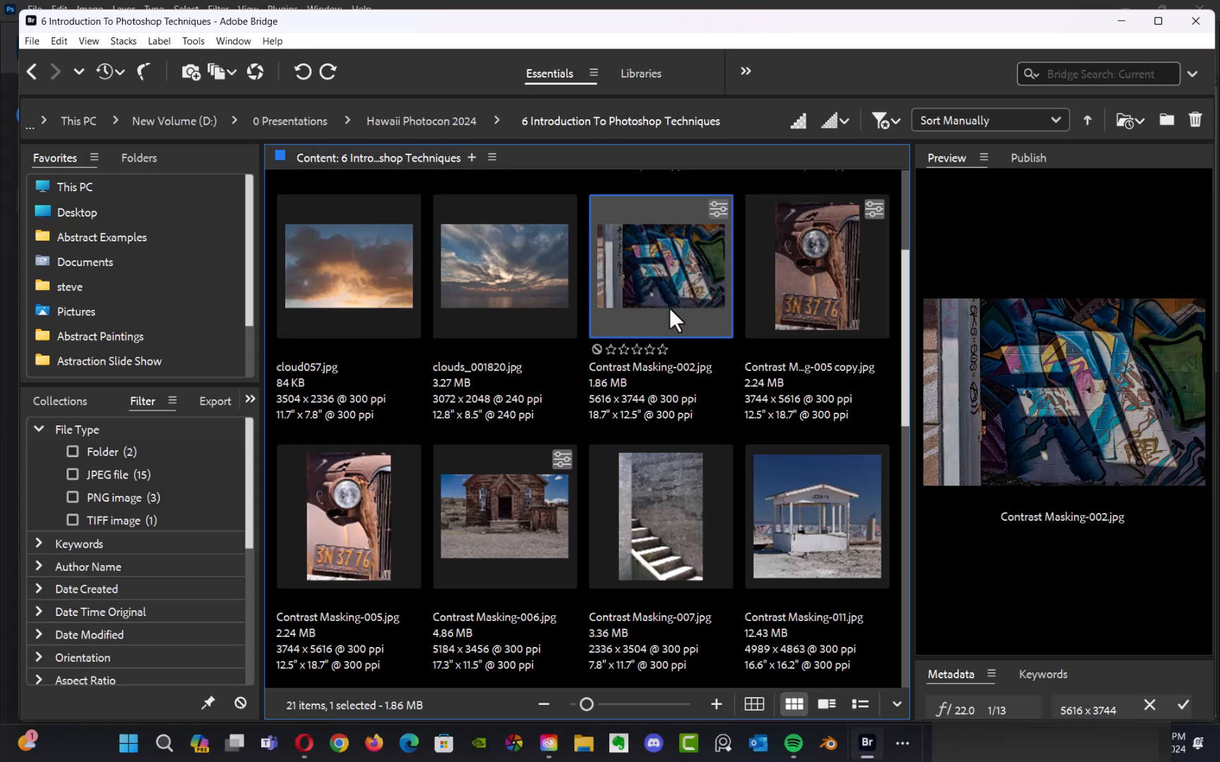
# Duplicate Contrast Masking-002.jpg and clear the develop settings from the original file.
pyautogui.hotkey('ctrl', 'd')
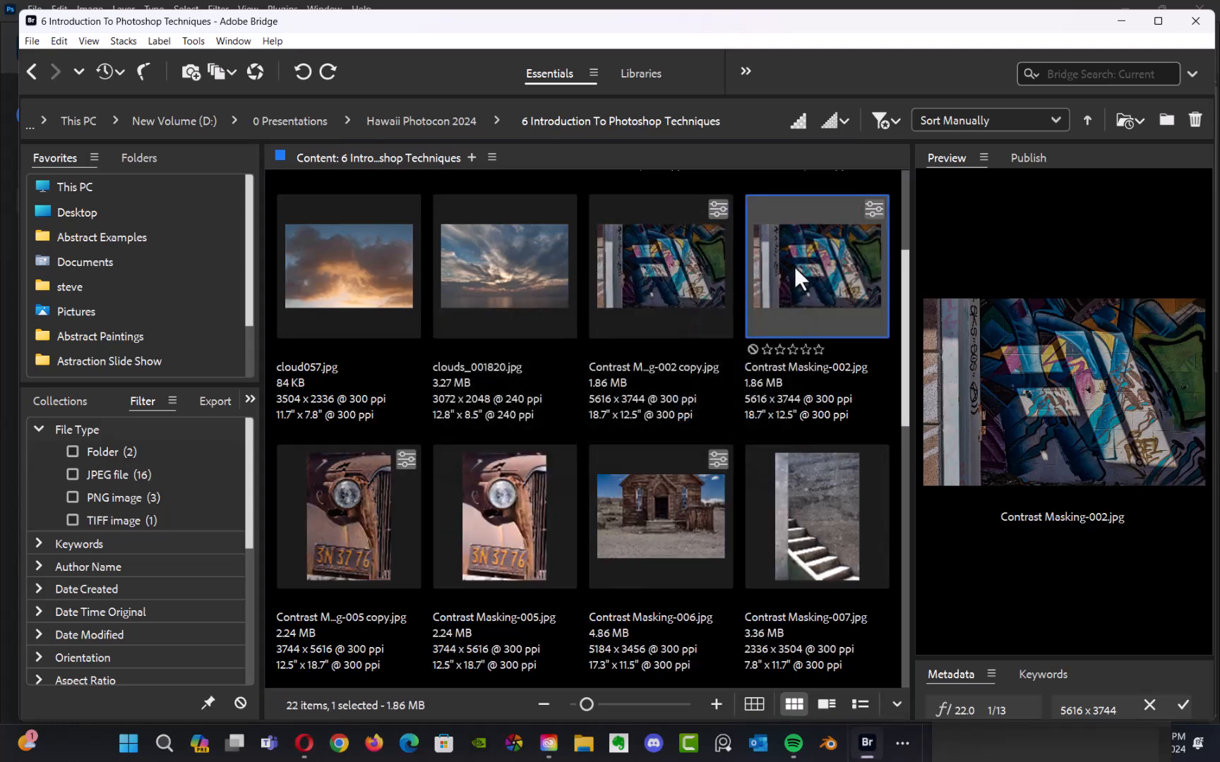
pyautogui.rightClick(800, 269)
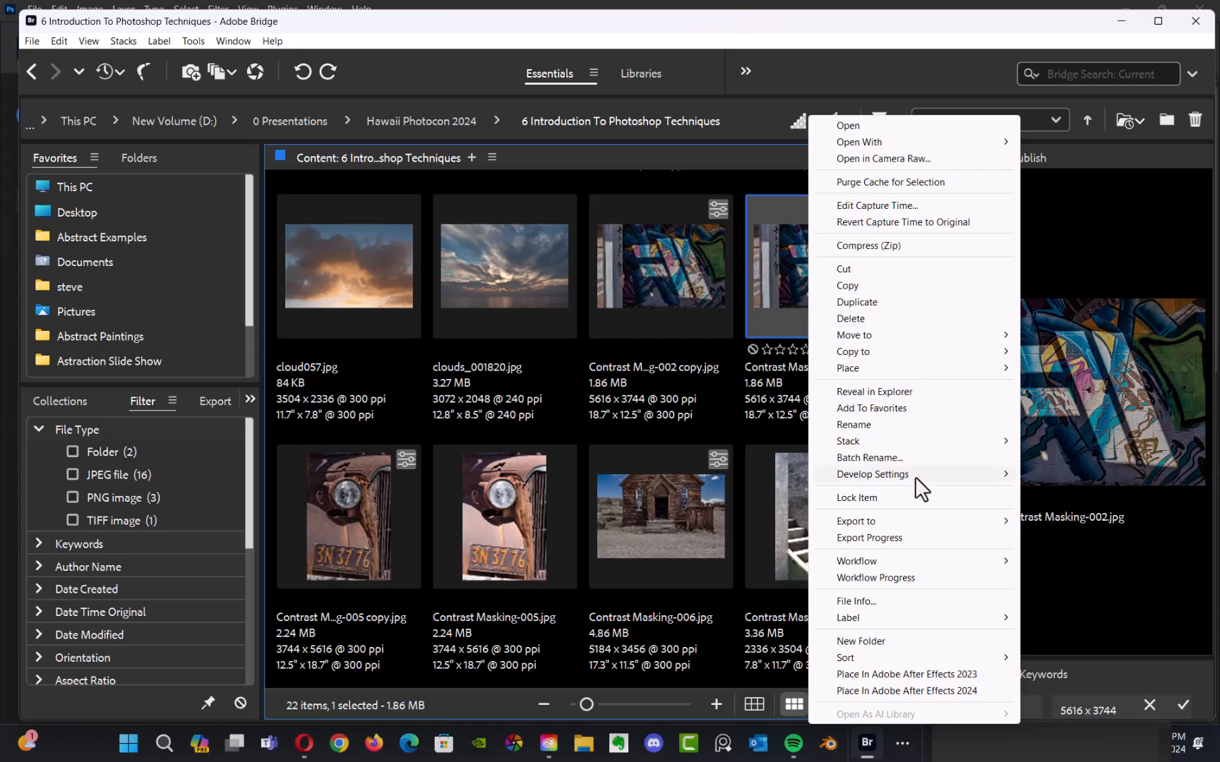
pyautogui.moveTo(914, 478)
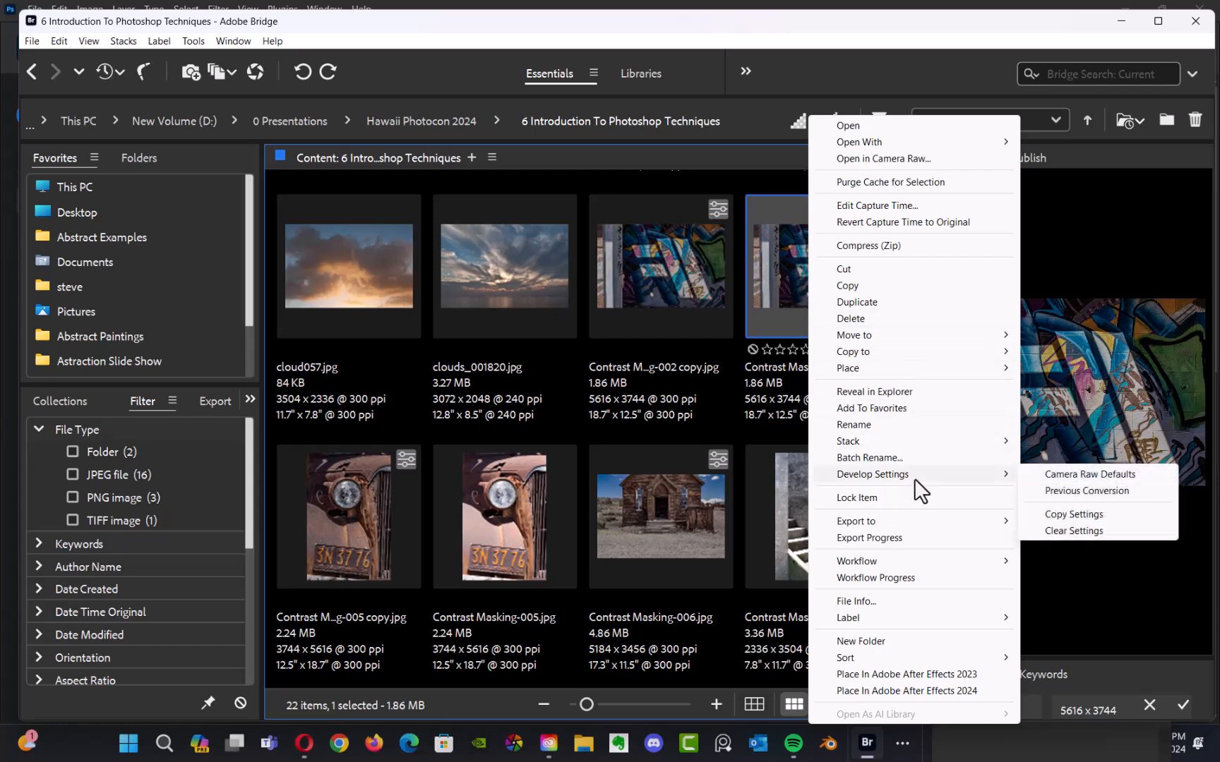
pyautogui.click(1073, 531)
# Compare the edited graffiti copy with the unedited original at full-screen size.
pyautogui.click(681, 289)
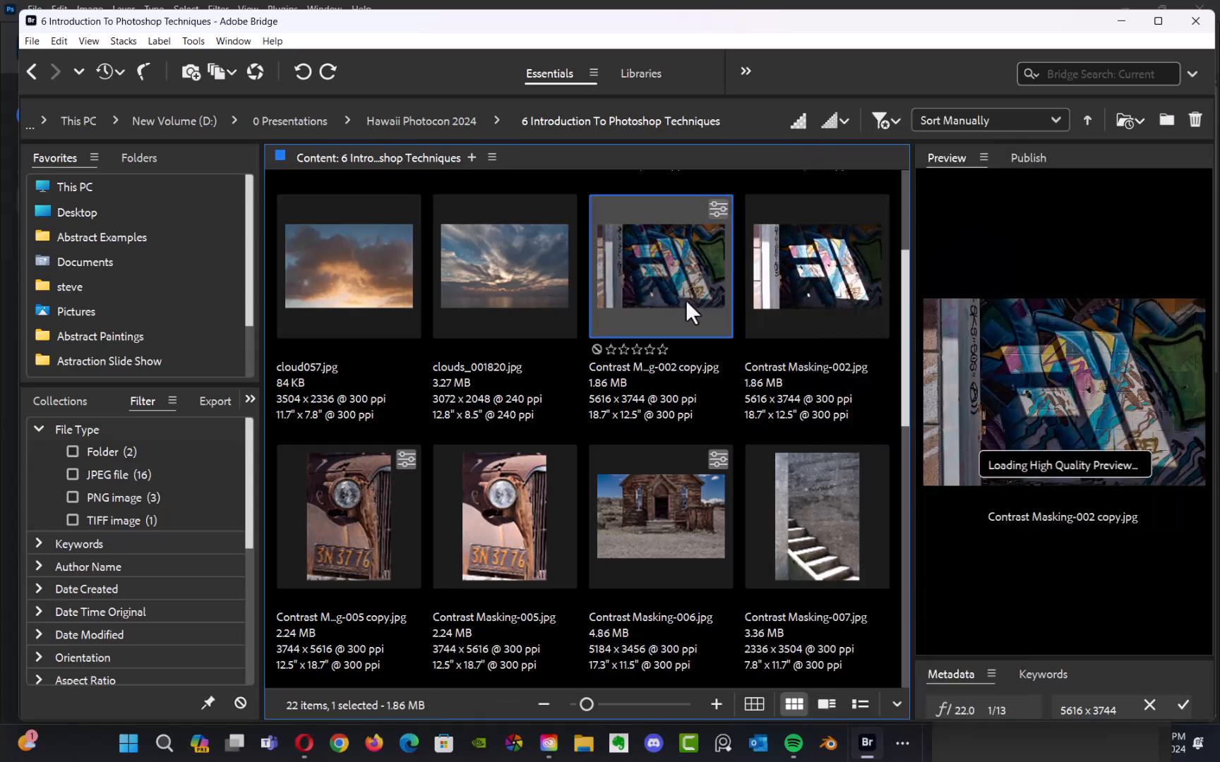
pyautogui.press('space')
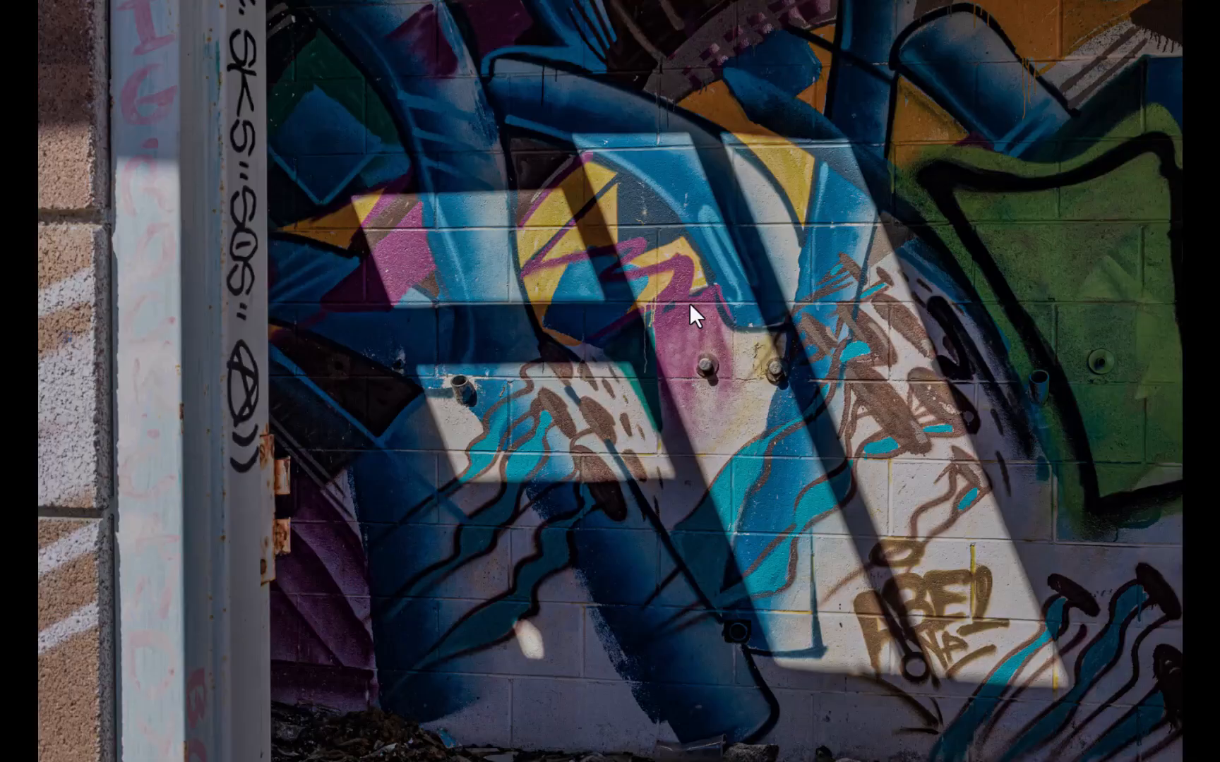
pyautogui.press('Right')
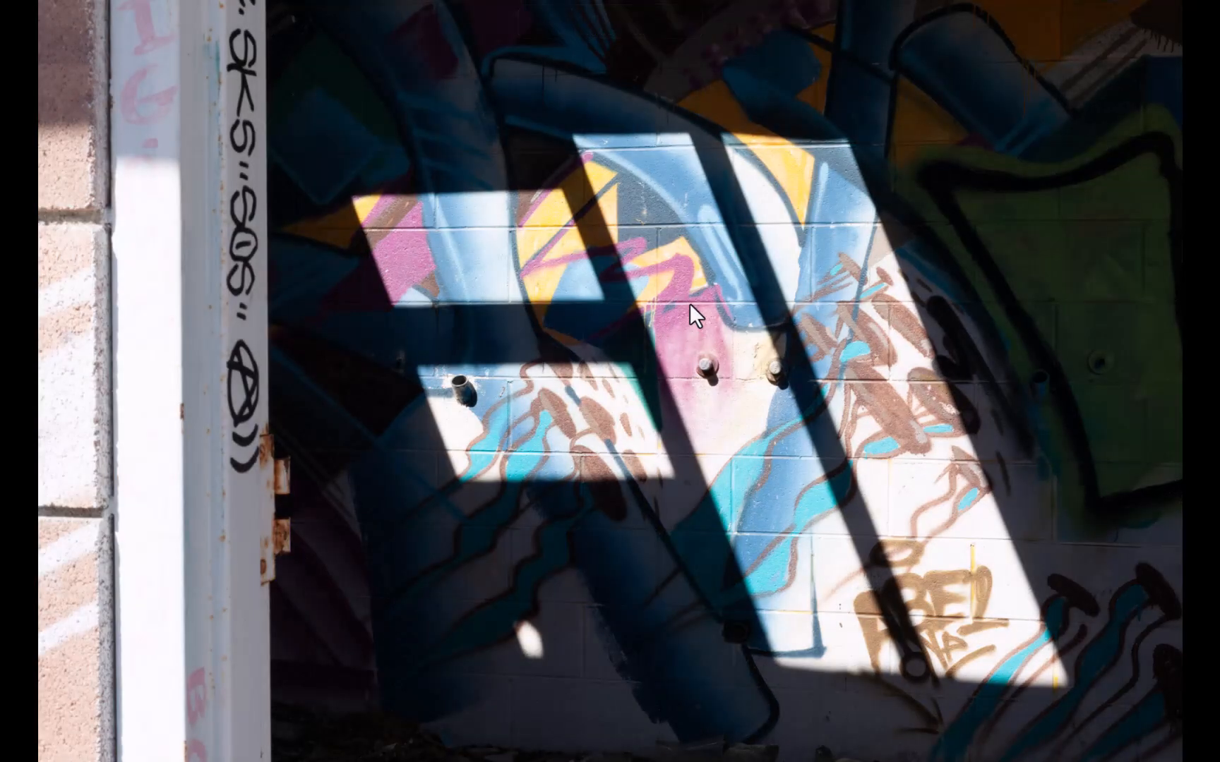
pyautogui.press('Right')
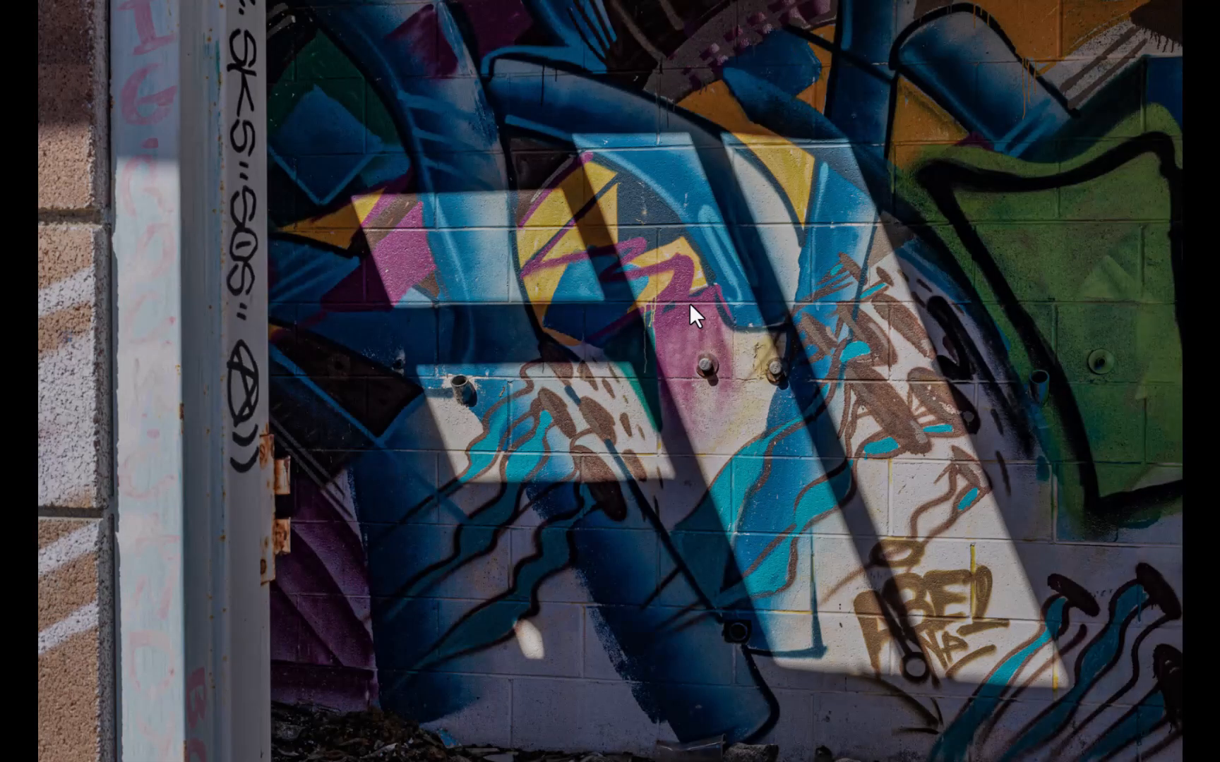
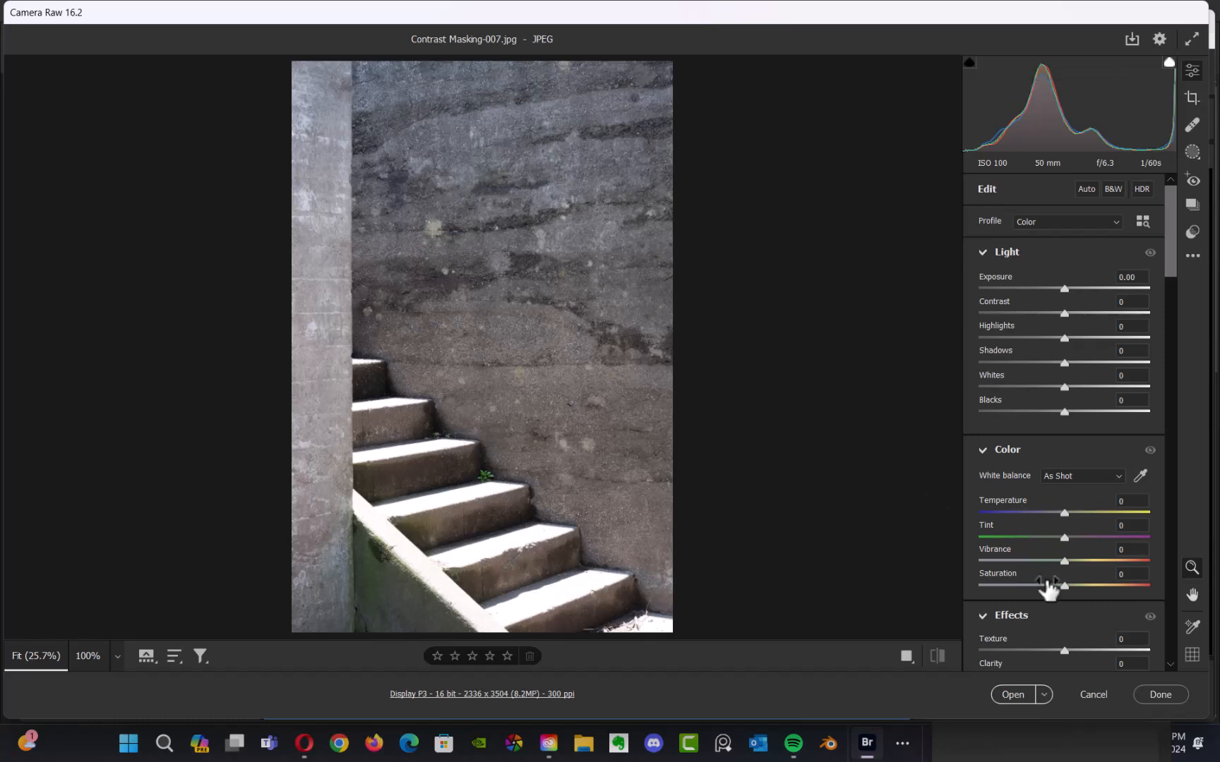
# Turn the staircase photo monochrome with Saturation at -100 and balance its tones with Shadows at +57 and Highlights at -70.
pyautogui.moveTo(1064, 589); pyautogui.dragTo(950, 613)
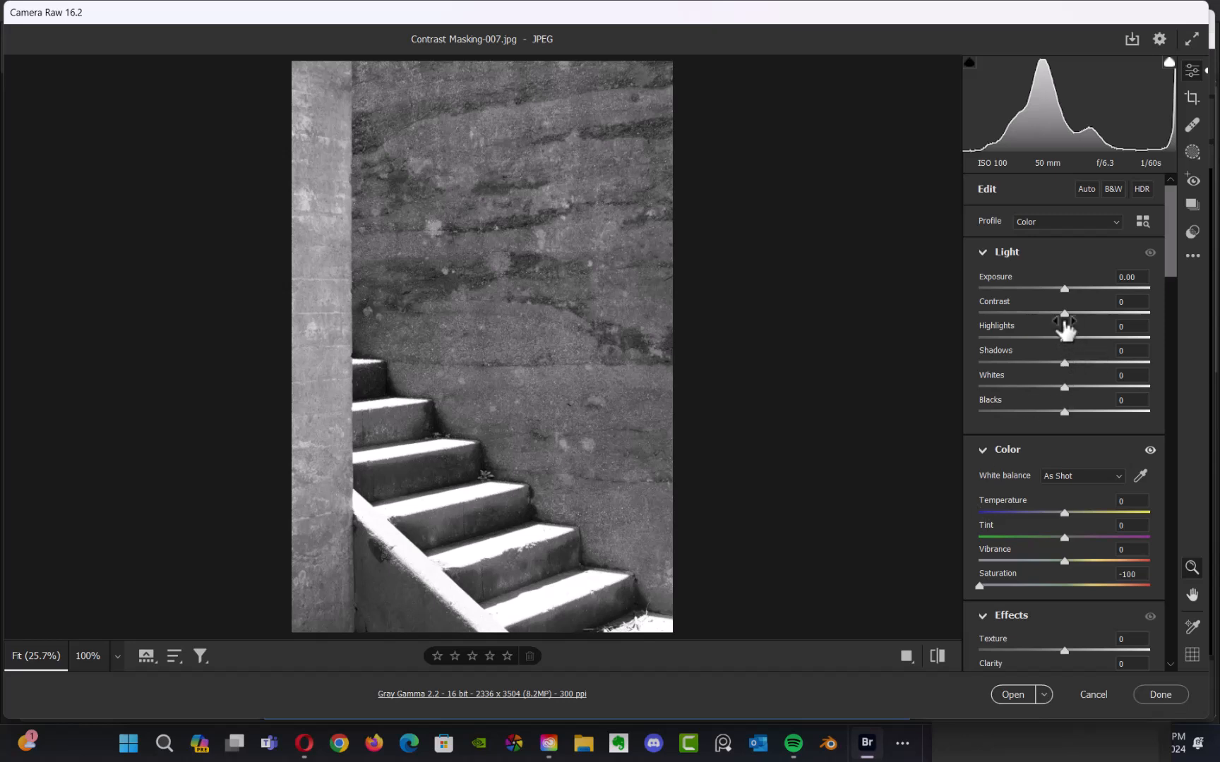
pyautogui.moveTo(1066, 364); pyautogui.dragTo(1103, 378)
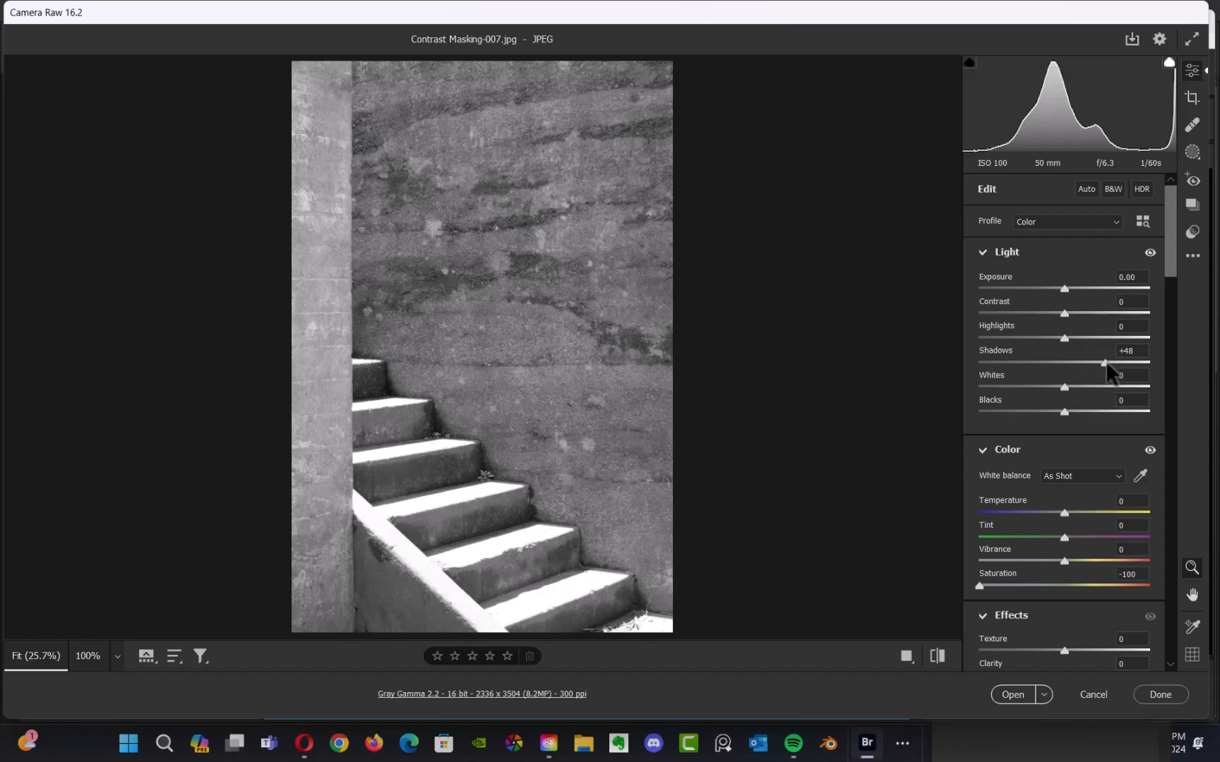
pyautogui.moveTo(1107, 363); pyautogui.dragTo(1113, 363)
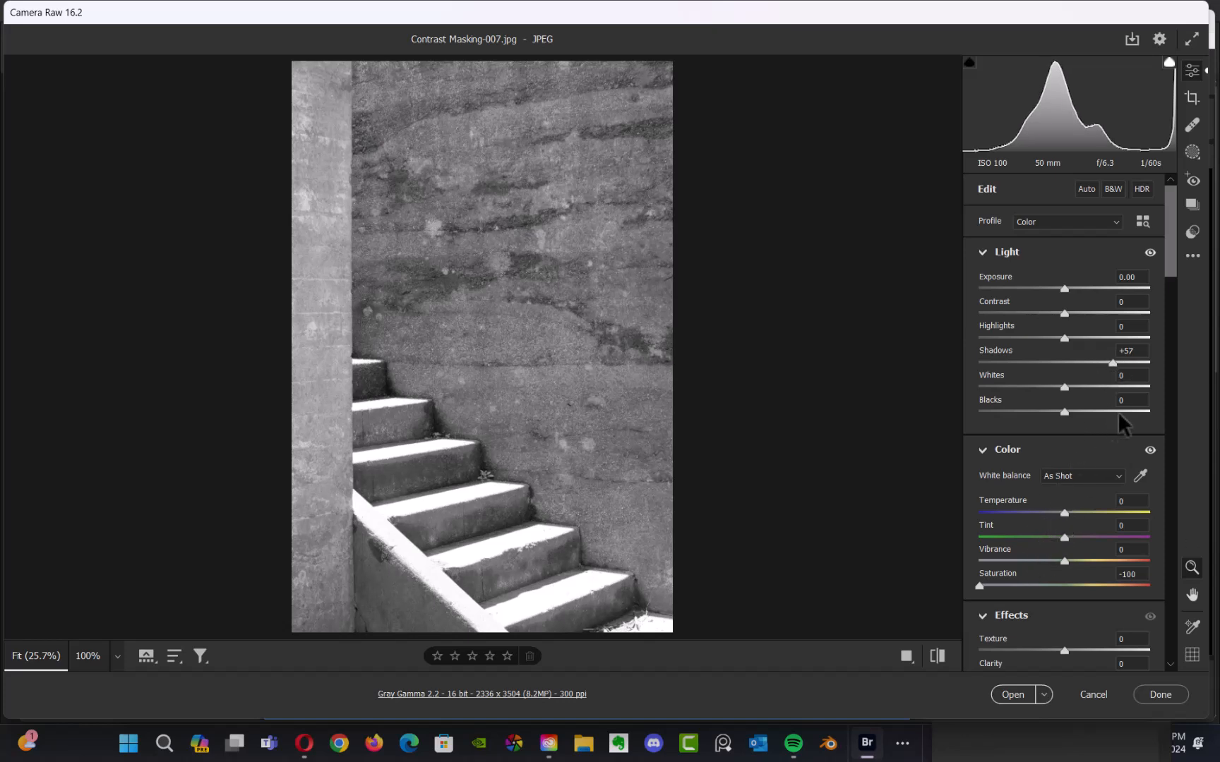
pyautogui.moveTo(1165, 266)
pyautogui.mouseDown()
pyautogui.moveTo(1160, 365)
pyautogui.moveTo(1156, 291)
pyautogui.moveTo(1169, 300)
pyautogui.moveTo(1169, 272)
pyautogui.mouseUp()
pyautogui.scroll(2, 1169, 270)
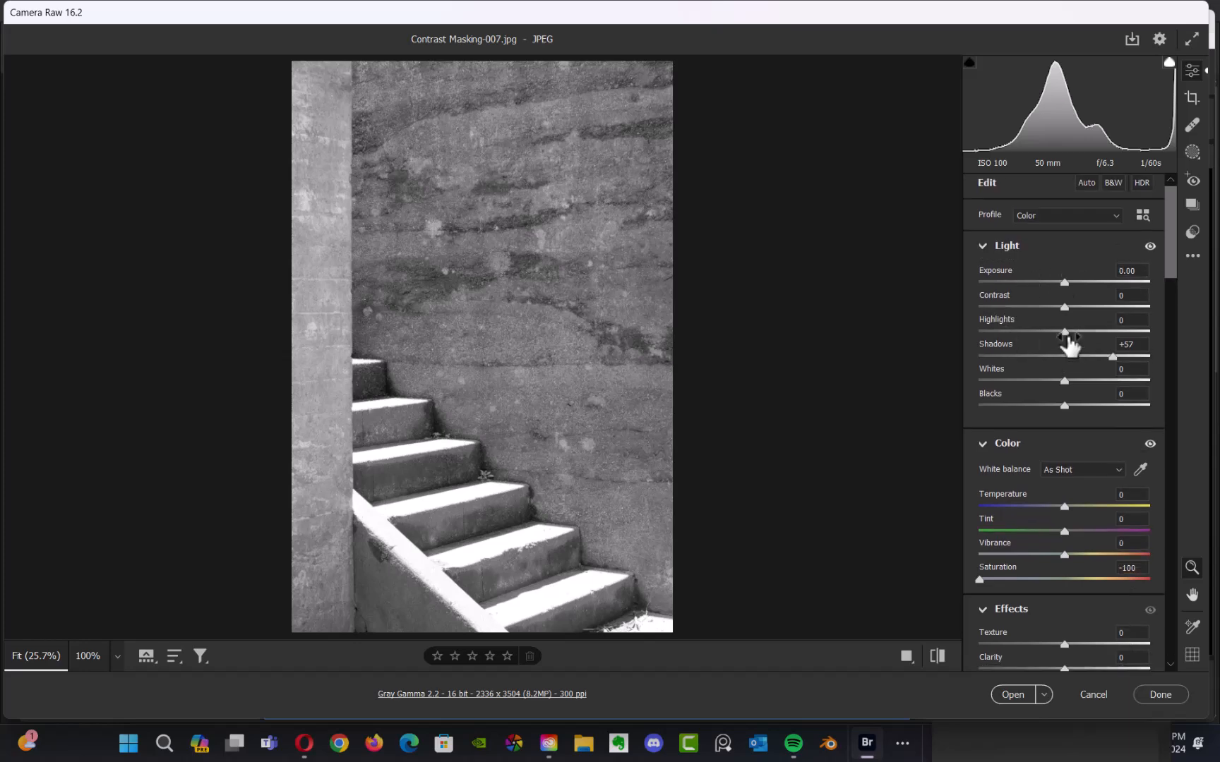
pyautogui.moveTo(1065, 334); pyautogui.dragTo(1004, 341)
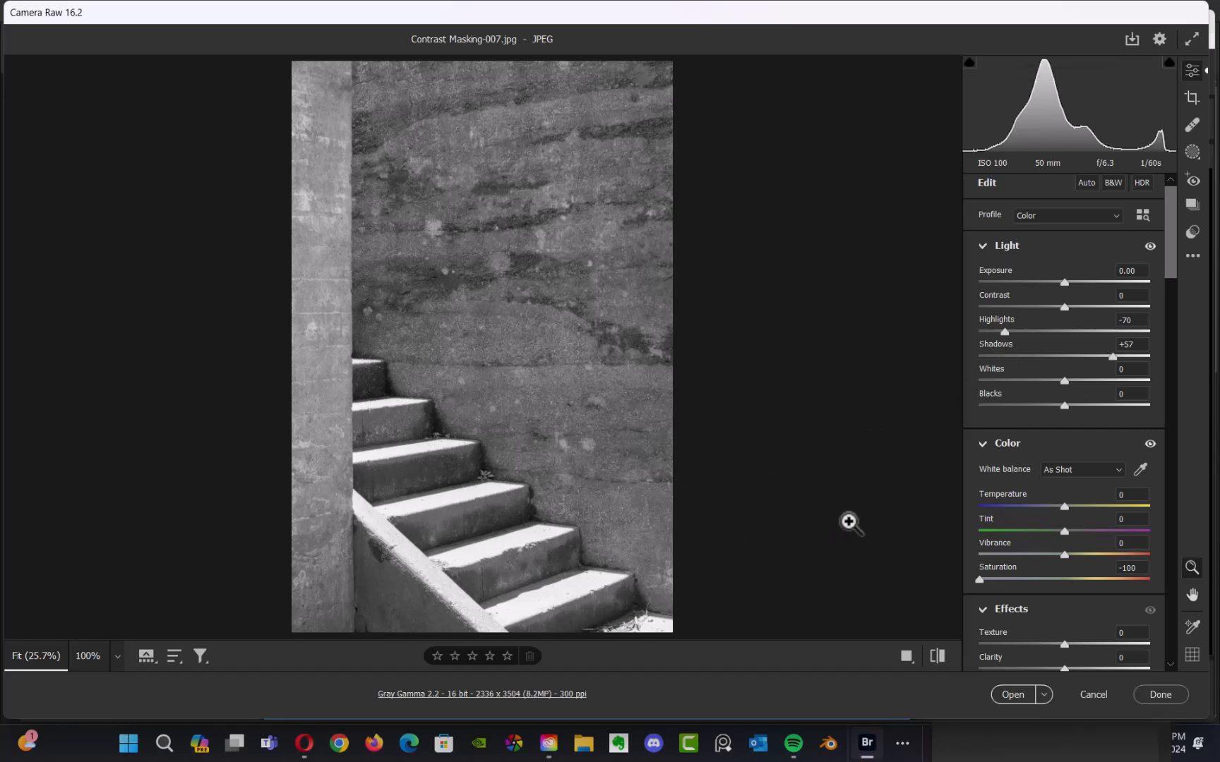
# Build contrast and detail in the staircase photo by setting Dehaze to +47, Clarity to +21 and Texture to +23.
pyautogui.moveTo(1169, 263); pyautogui.dragTo(1159, 328)
pyautogui.moveTo(1065, 427); pyautogui.dragTo(1105, 443)
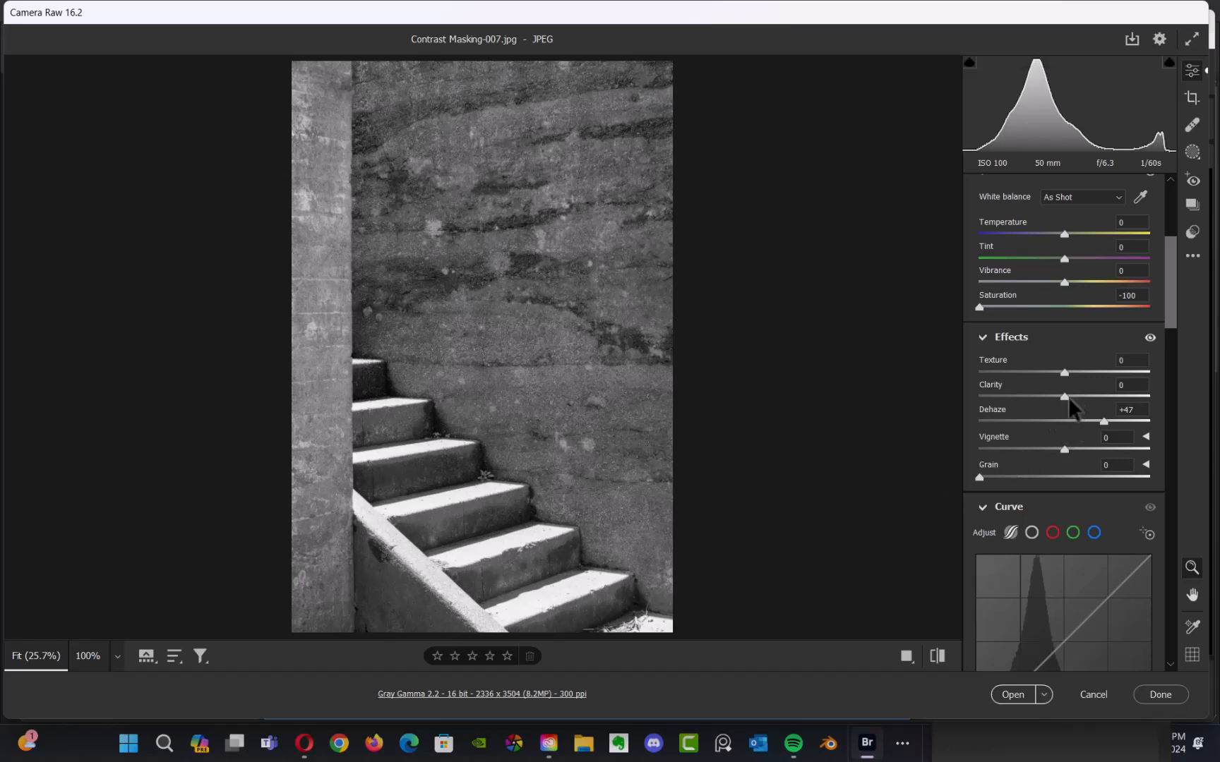
pyautogui.moveTo(1065, 396); pyautogui.dragTo(1087, 381)
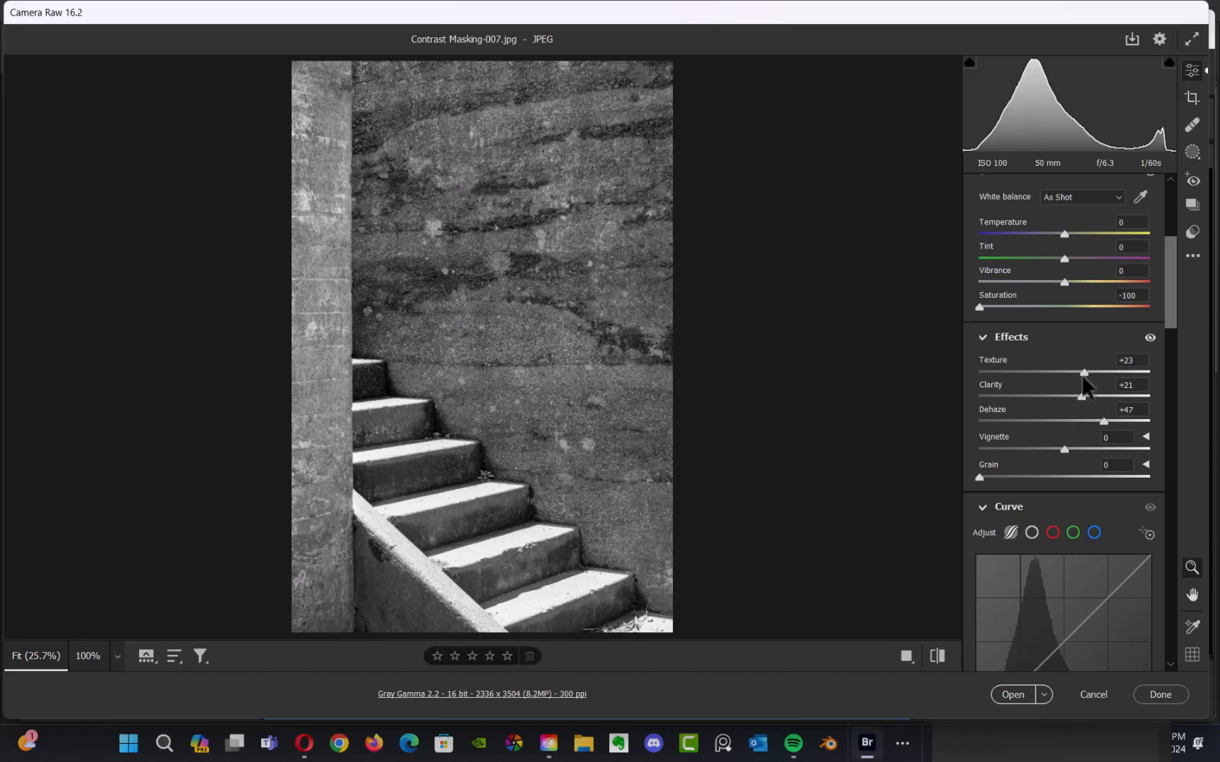
# Preview the staircase in color at Saturation -30, return Saturation to -100 and open the photo in Photoshop.
pyautogui.moveTo(980, 307); pyautogui.dragTo(1047, 346)
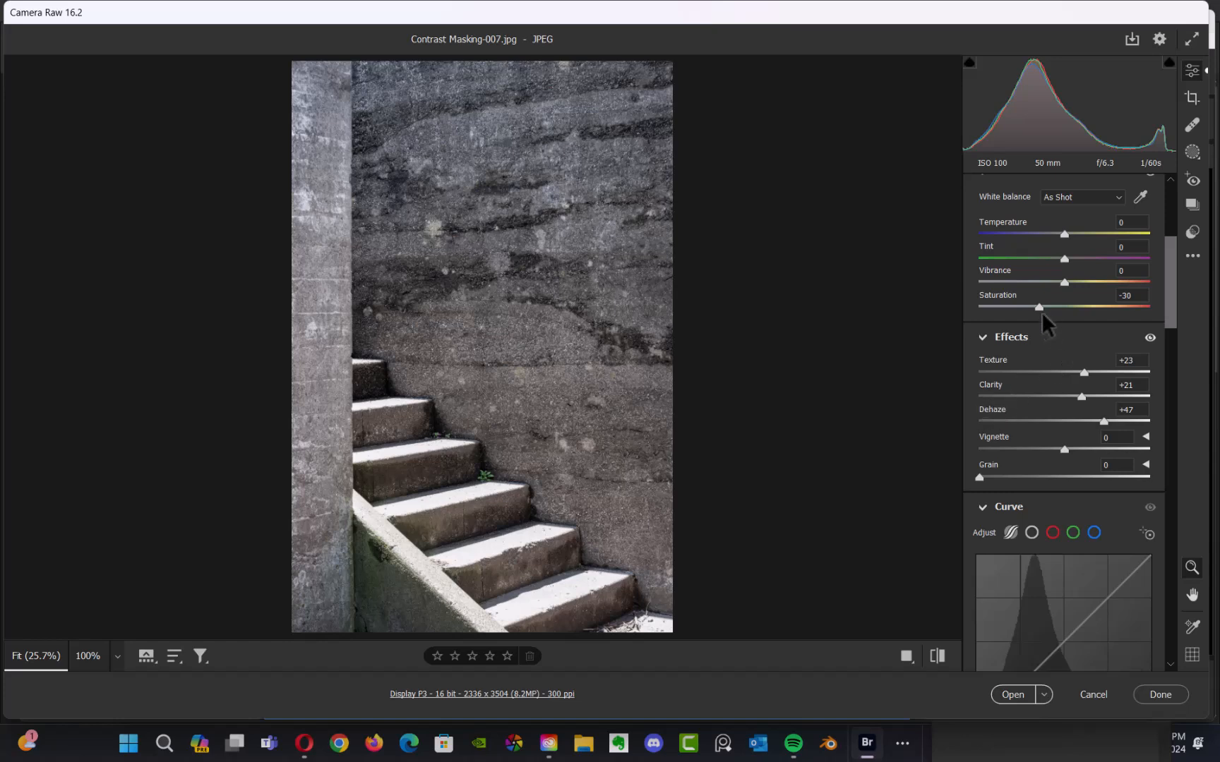
pyautogui.moveTo(1037, 308); pyautogui.dragTo(921, 333)
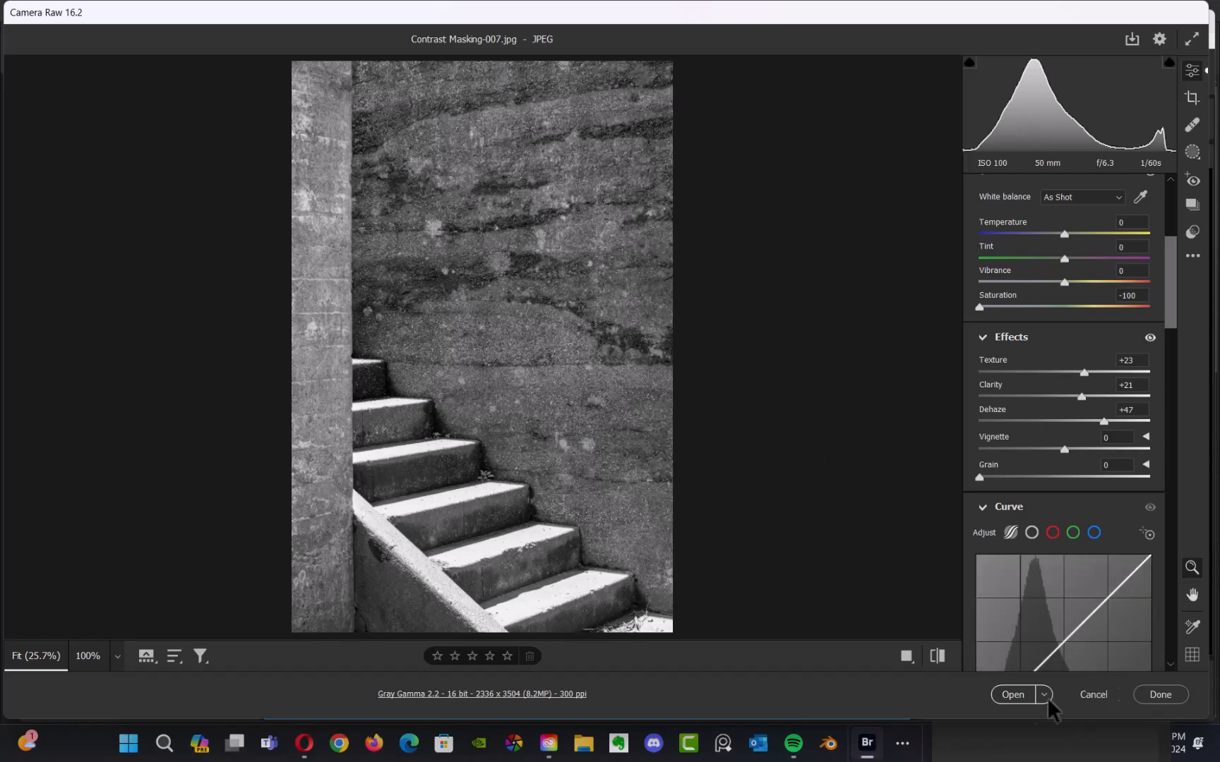
pyautogui.click(1014, 695)
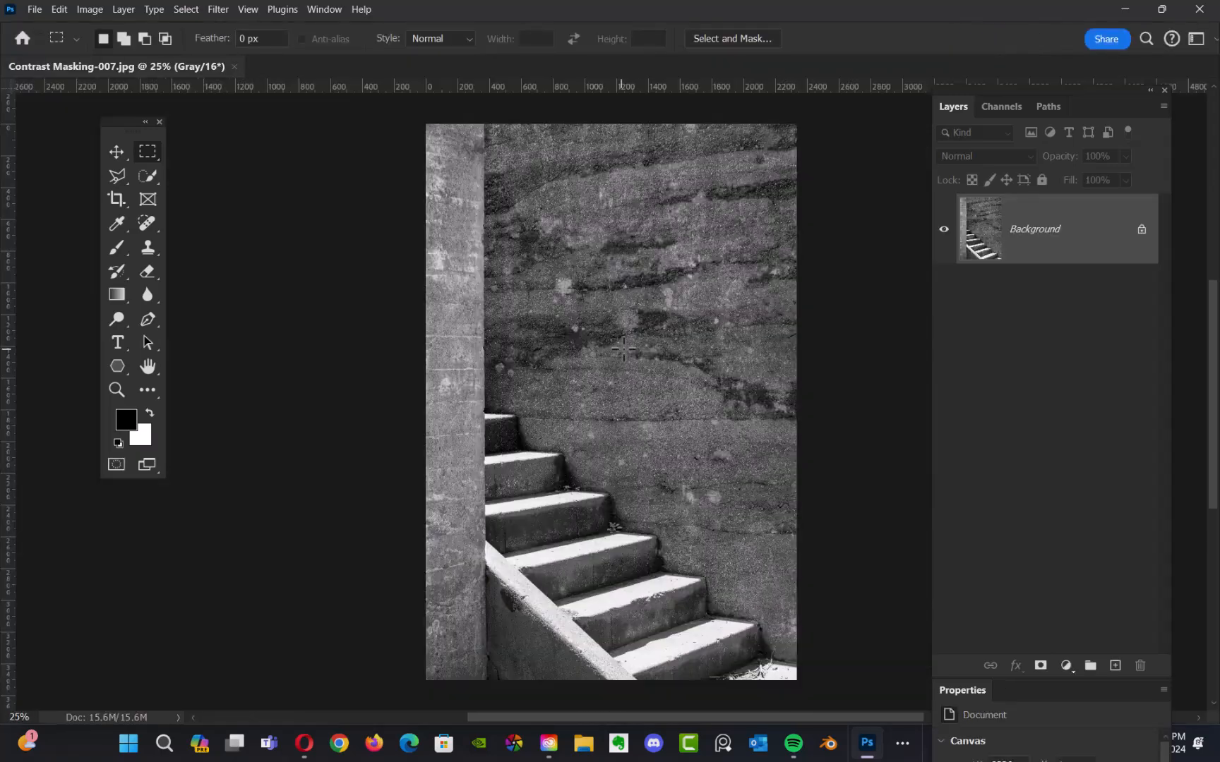
# Select the full-height concrete pillar beside the stairs with a rectangular marquee.
pyautogui.scroll(3, 658, 374)
pyautogui.scroll(-3, 664, 370)
pyautogui.moveTo(669, 408); pyautogui.dragTo(638, 350)
pyautogui.moveTo(654, 414); pyautogui.dragTo(664, 444)
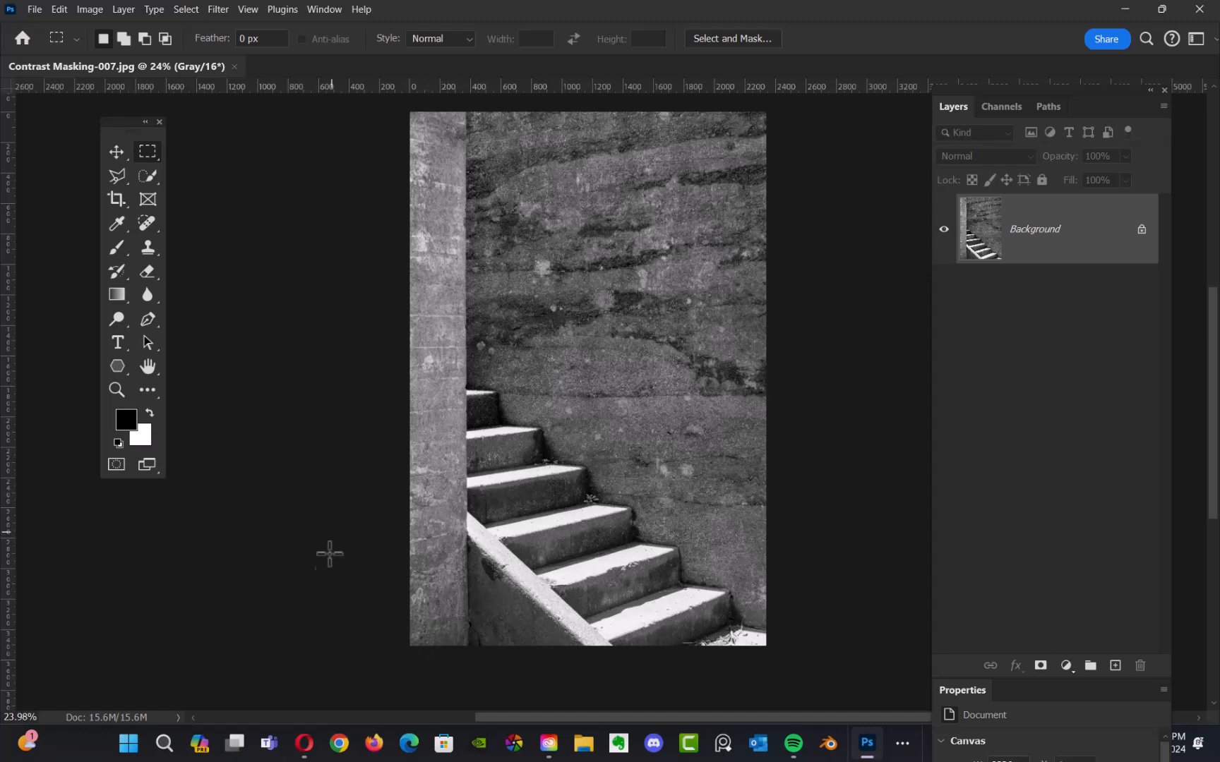
pyautogui.moveTo(410, 111); pyautogui.dragTo(468, 712)
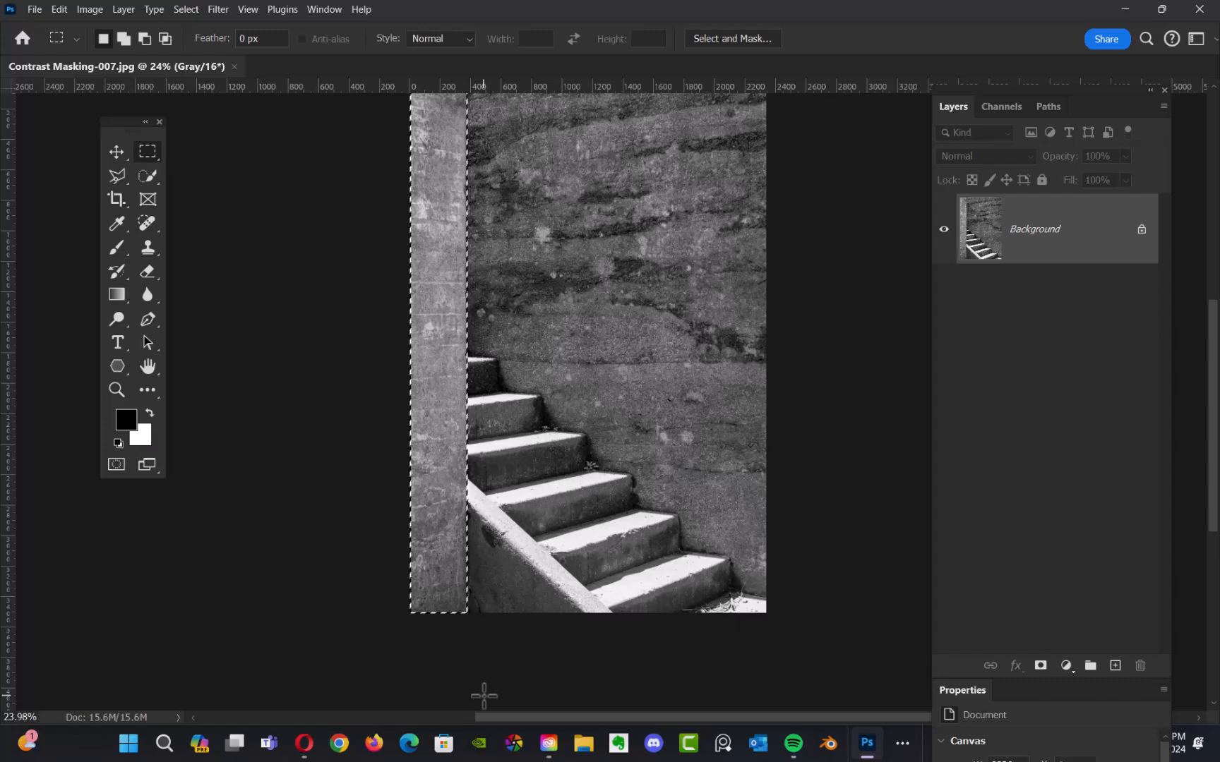
# Copy the selected pillar to its own layer and convert that layer to a smart object.
pyautogui.scroll(3, 676, 269)
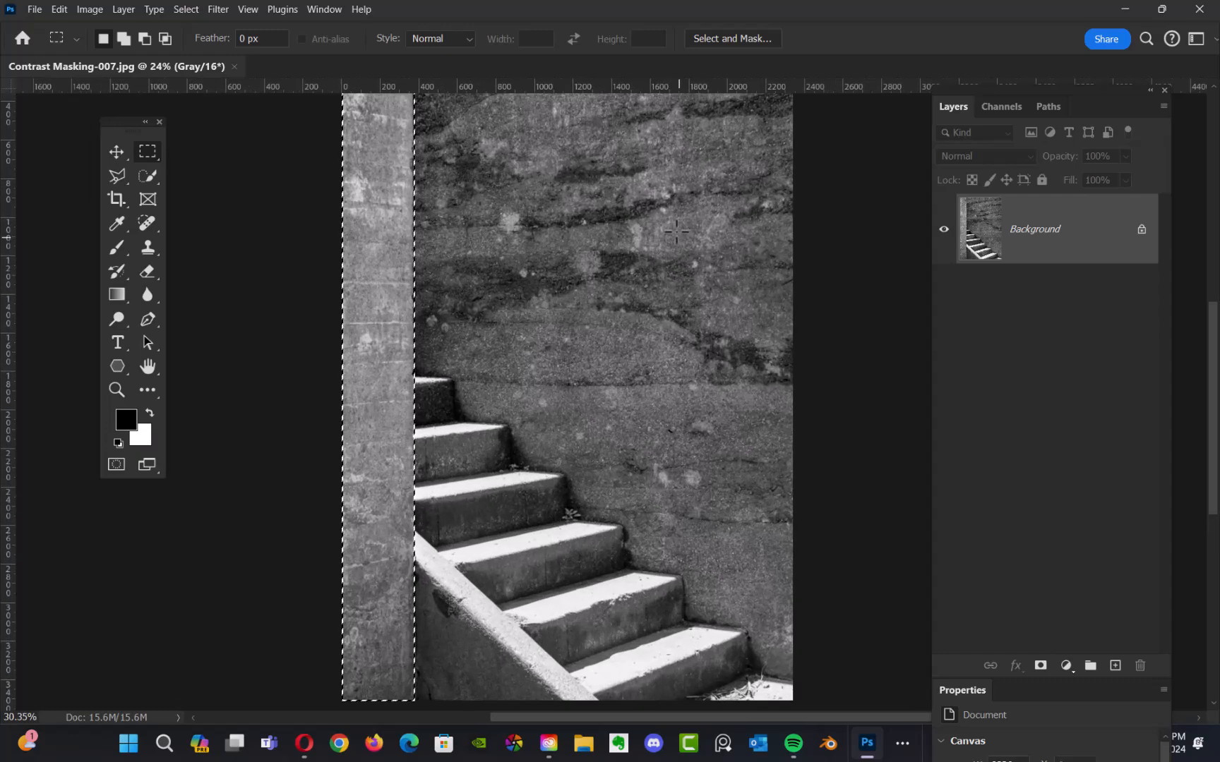
pyautogui.scroll(4, 727, 374)
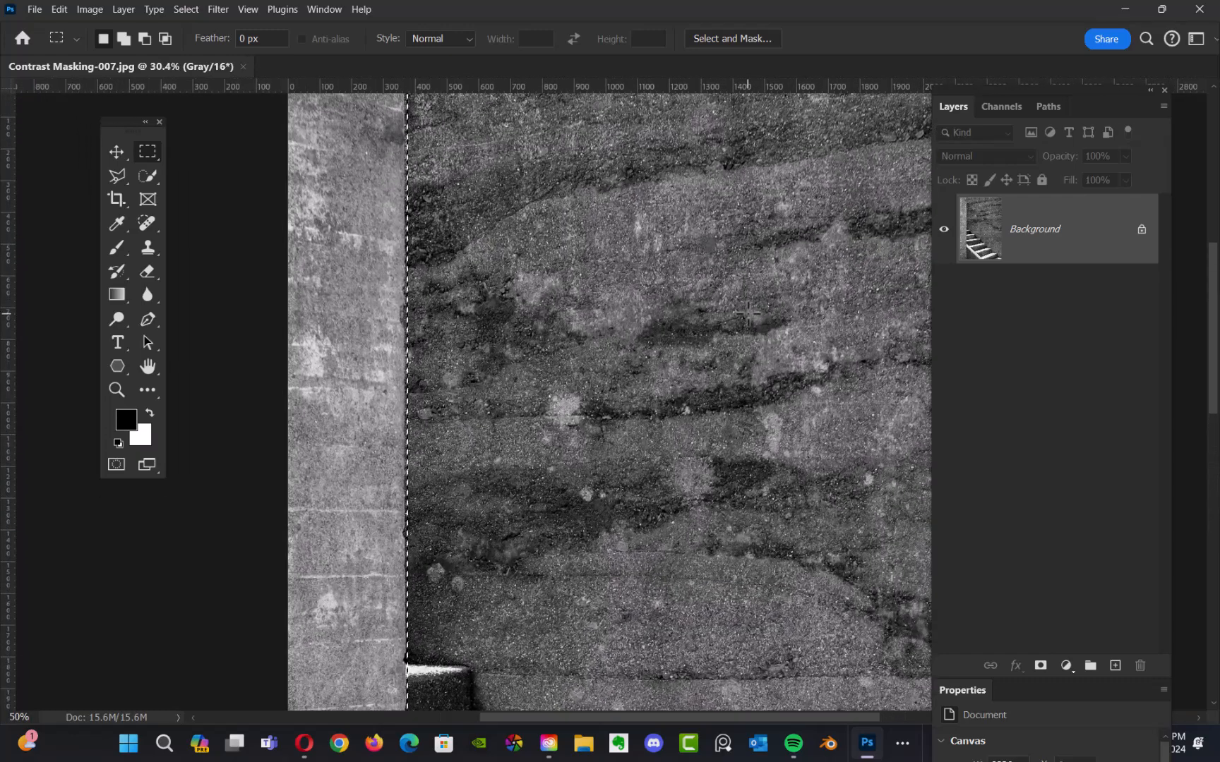
pyautogui.scroll(-2, 746, 331)
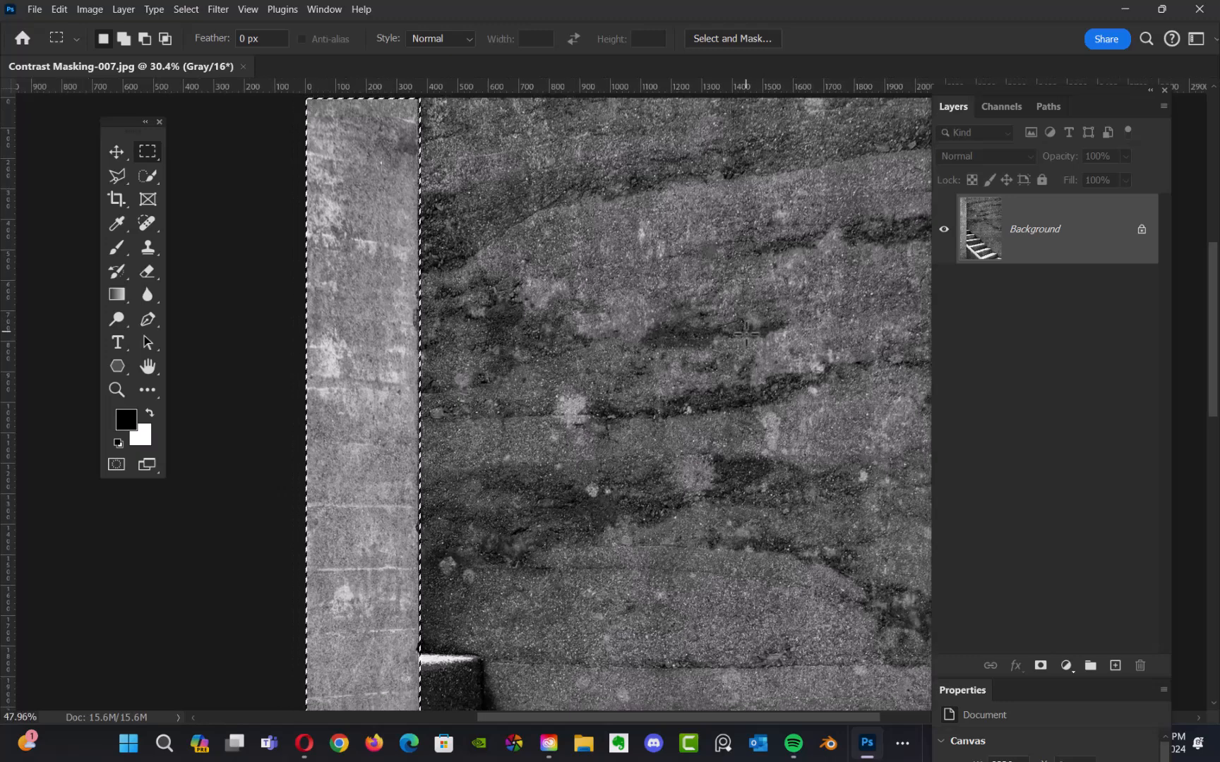
pyautogui.moveTo(669, 425); pyautogui.dragTo(717, 366)
pyautogui.scroll(-3, 716, 365)
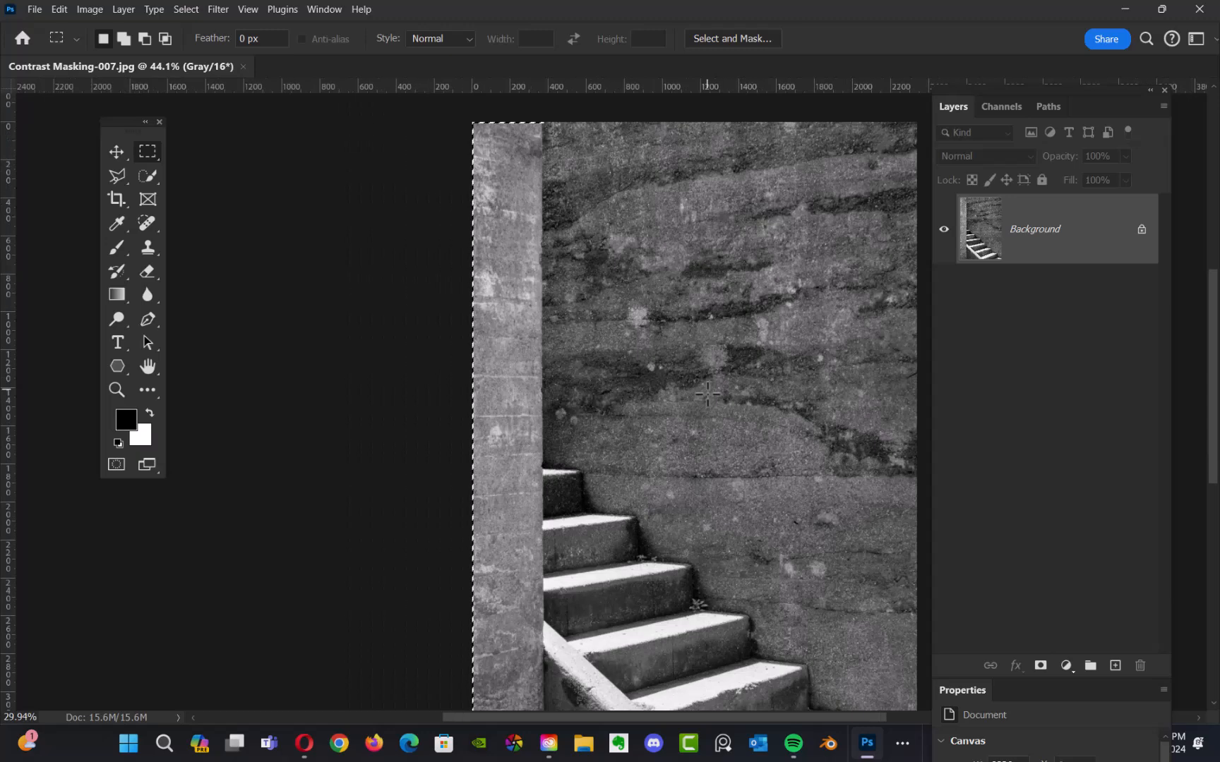
pyautogui.hotkey('ctrl', 'j')
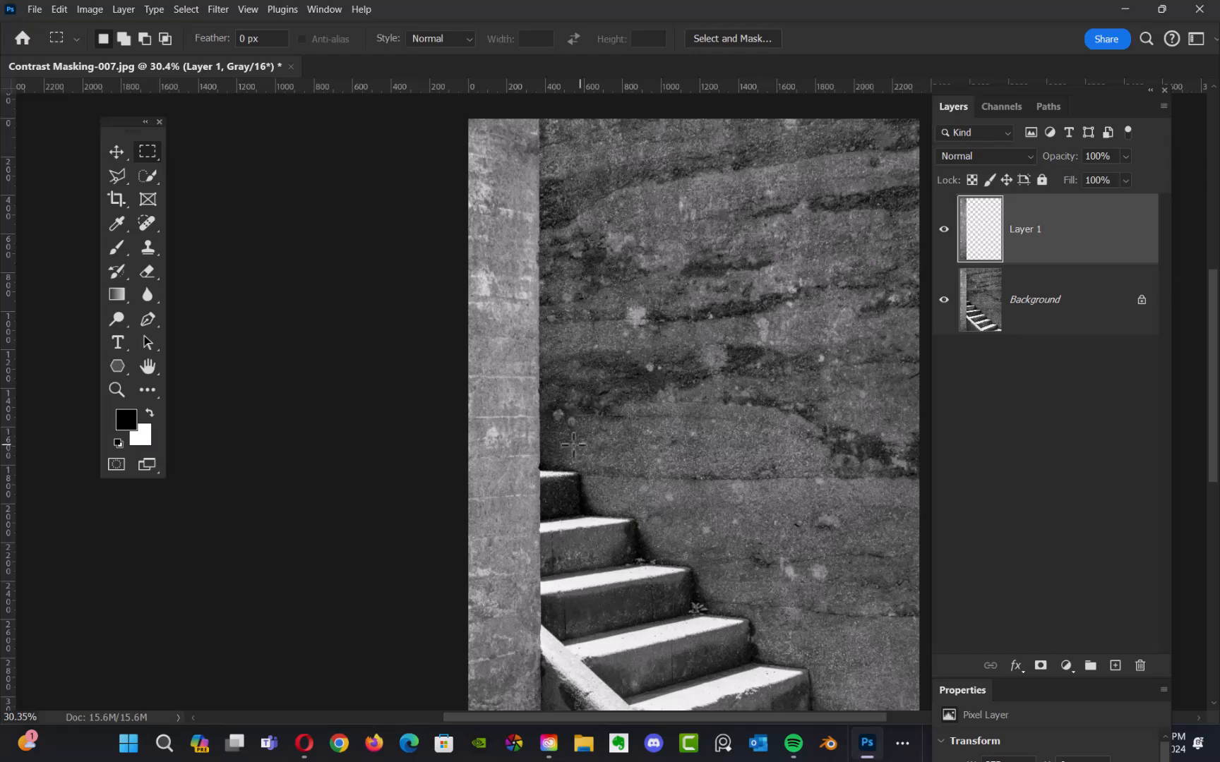
pyautogui.rightClick(1105, 219)
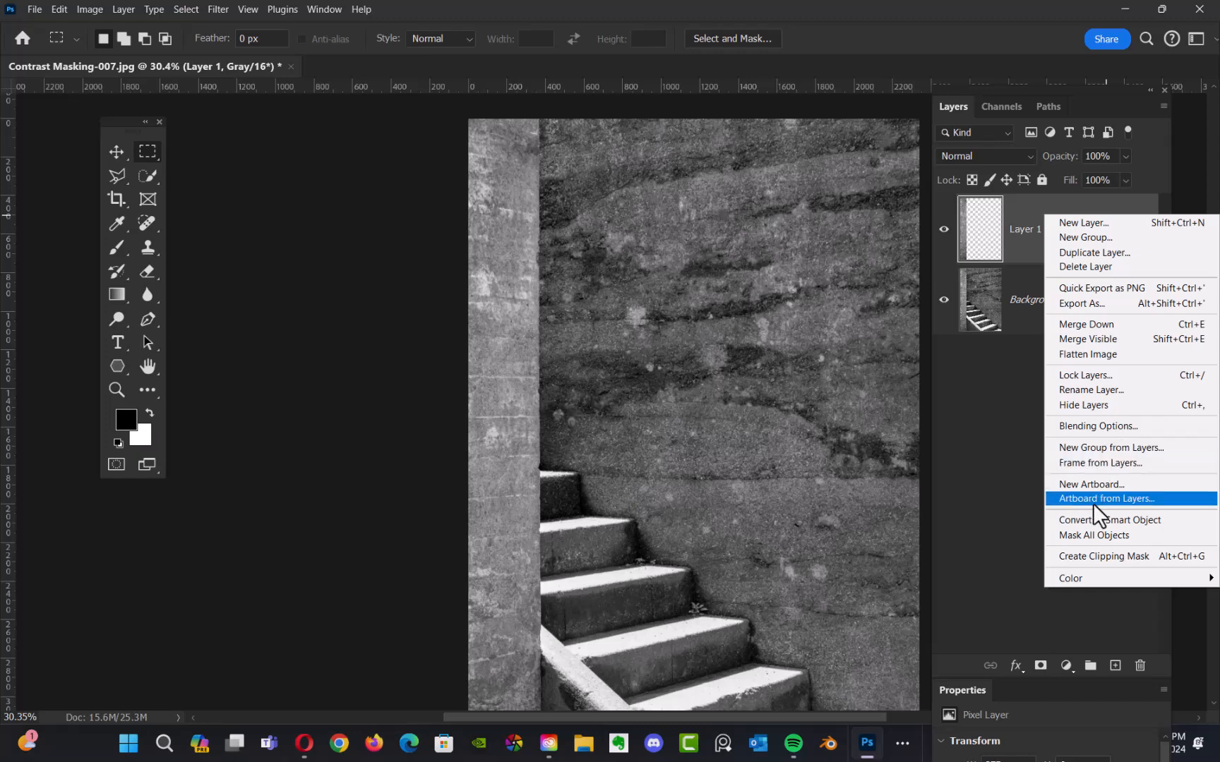
pyautogui.click(1137, 524)
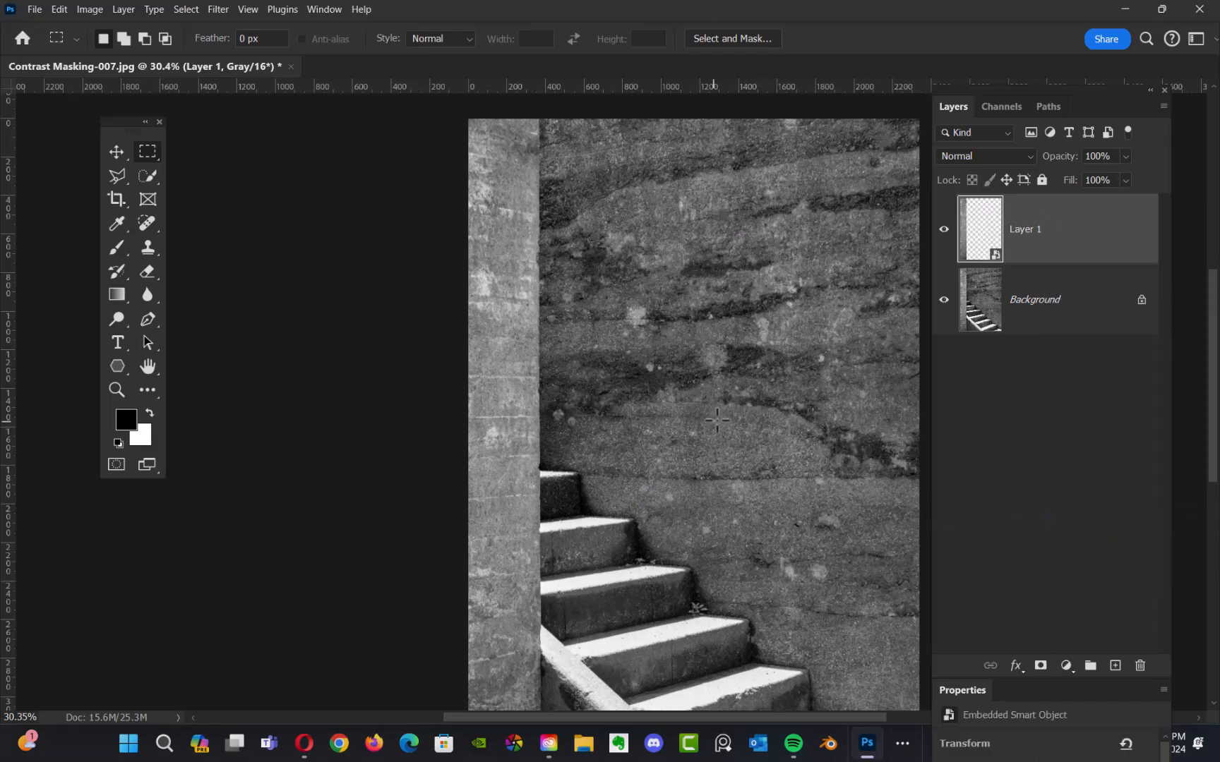
pyautogui.moveTo(765, 386); pyautogui.dragTo(739, 414)
pyautogui.moveTo(741, 416); pyautogui.dragTo(645, 375)
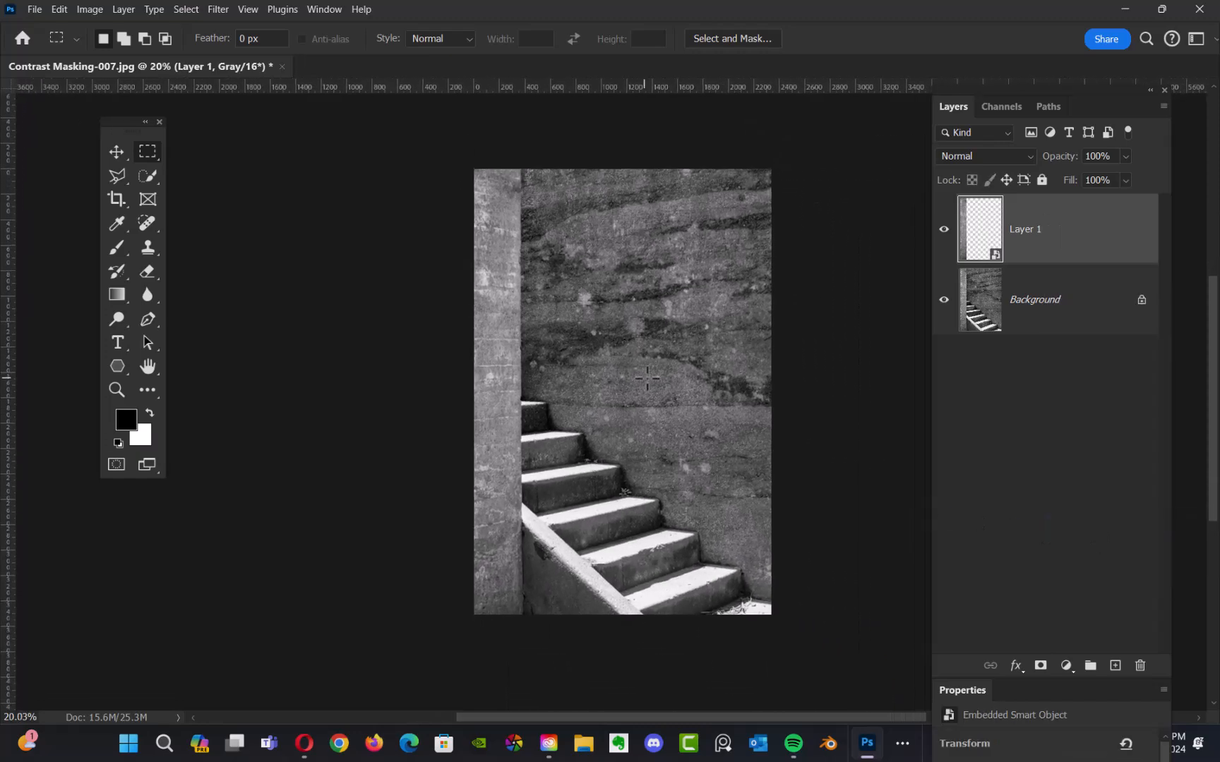
pyautogui.click(89, 9)
pyautogui.moveTo(159, 48)
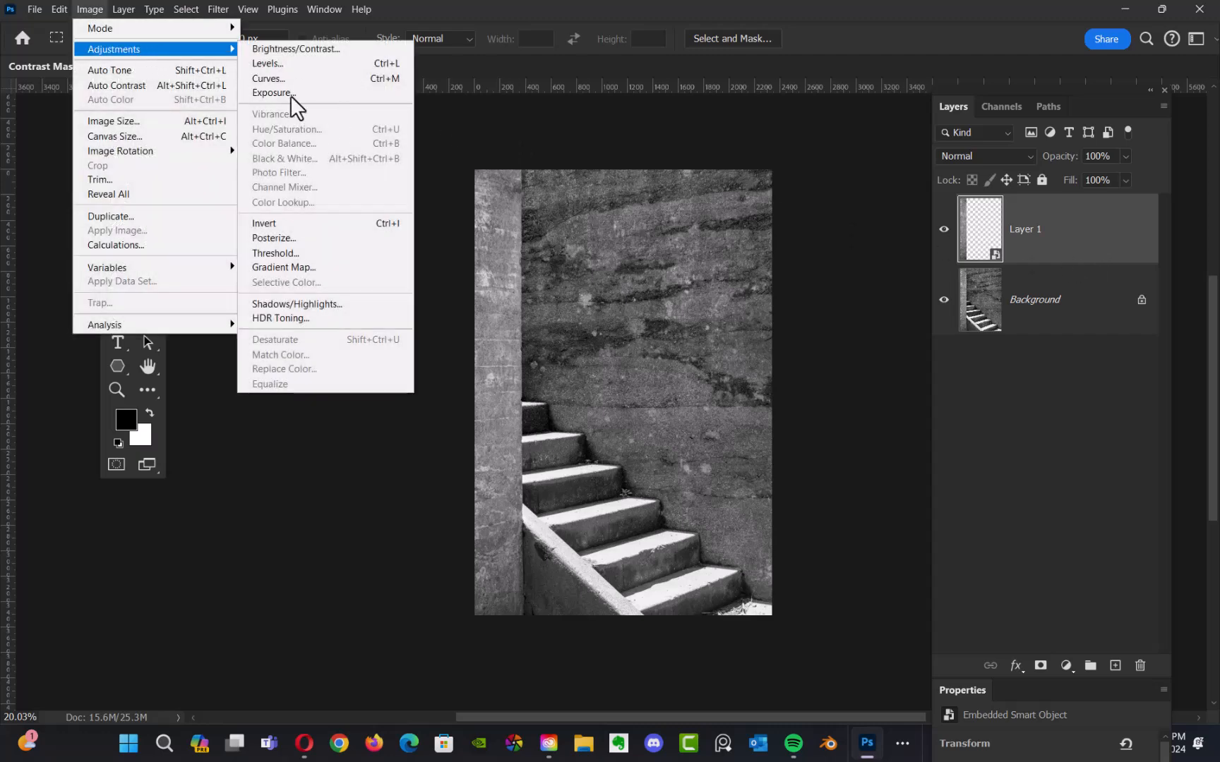
pyautogui.click(280, 79)
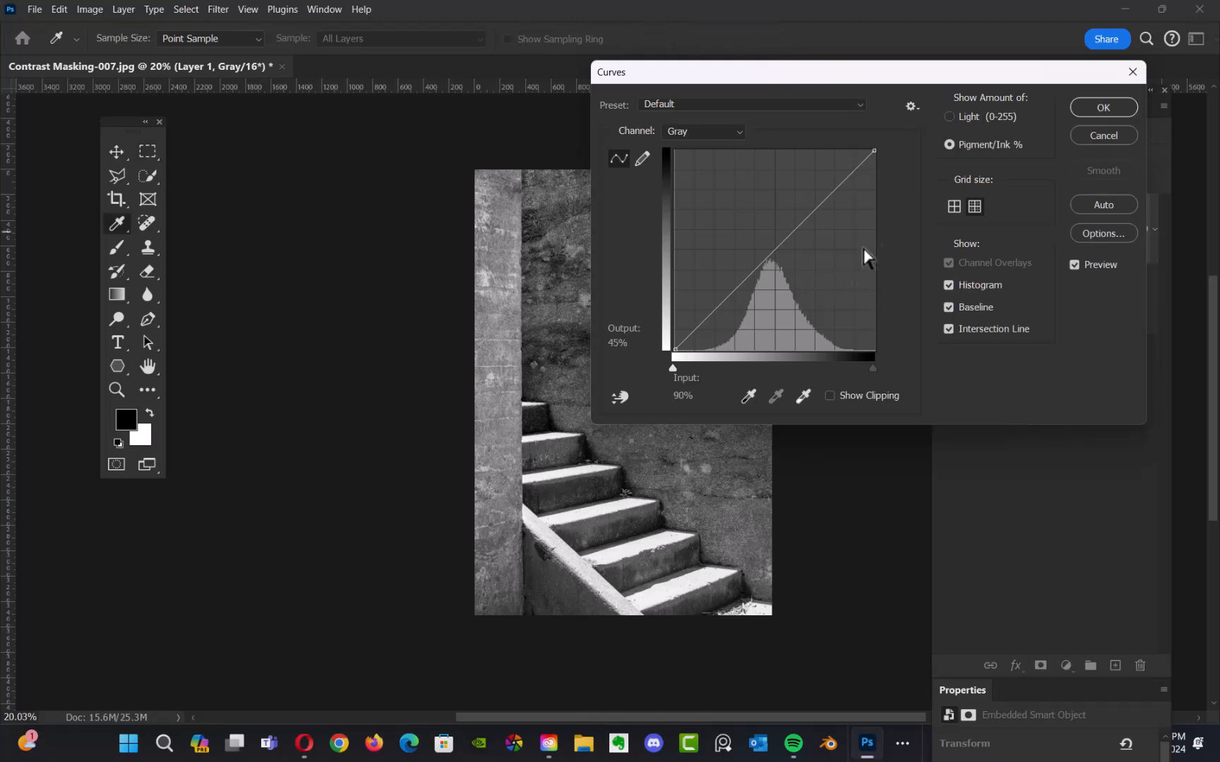
pyautogui.moveTo(870, 77); pyautogui.dragTo(1020, 66)
pyautogui.moveTo(1025, 140)
pyautogui.mouseDown()
pyautogui.moveTo(1037, 188)
pyautogui.moveTo(1035, 128)
pyautogui.mouseUp()
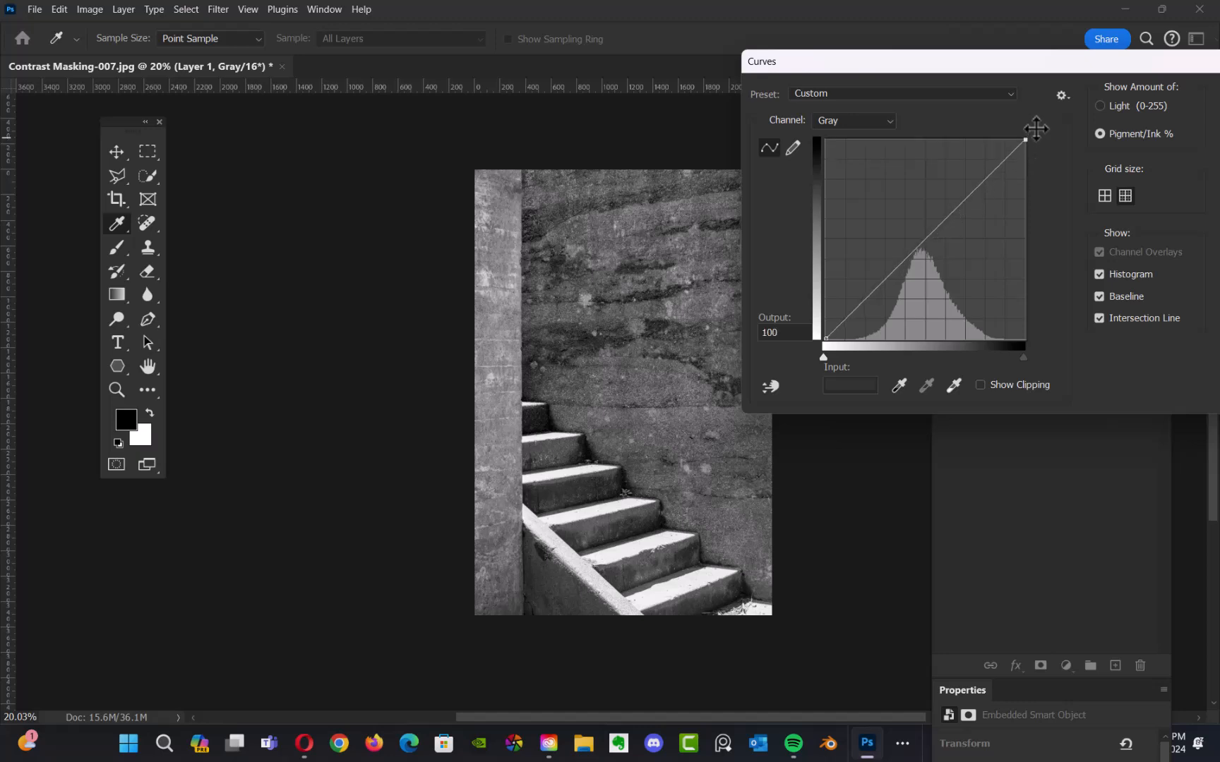
pyautogui.moveTo(1066, 67); pyautogui.dragTo(898, 86)
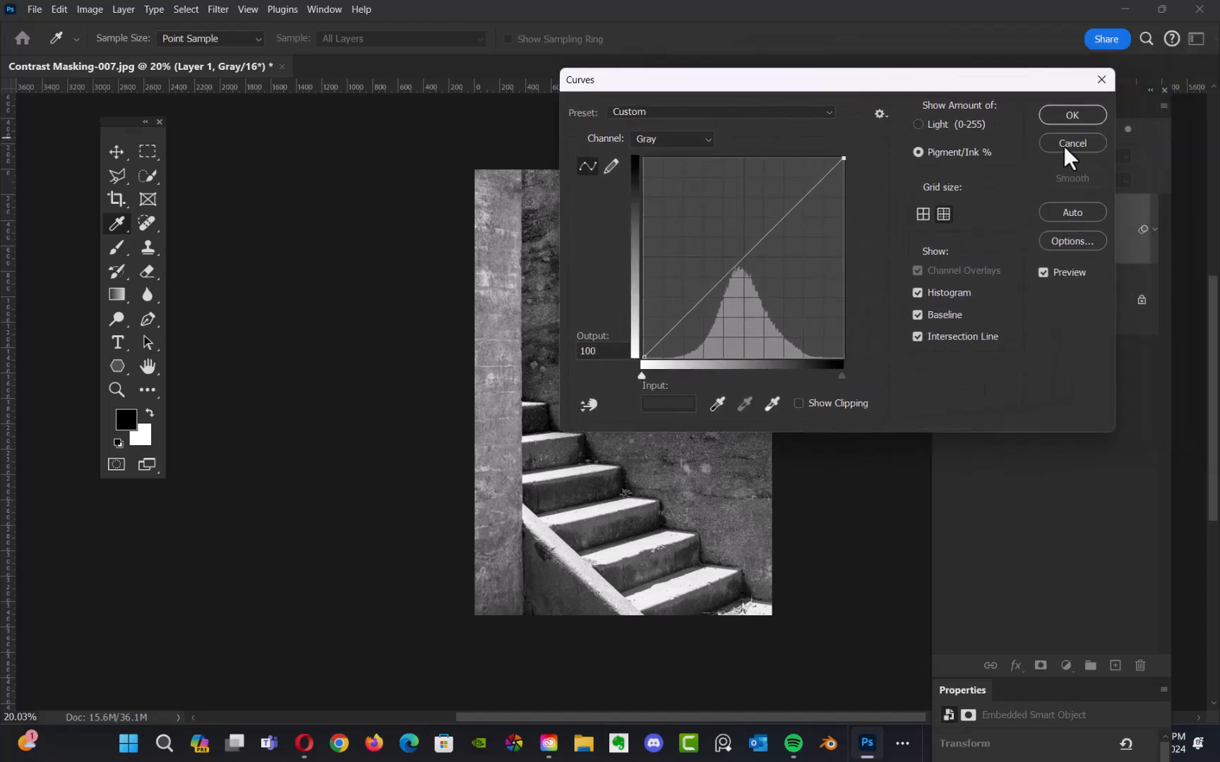
pyautogui.click(1071, 143)
pyautogui.press('m')
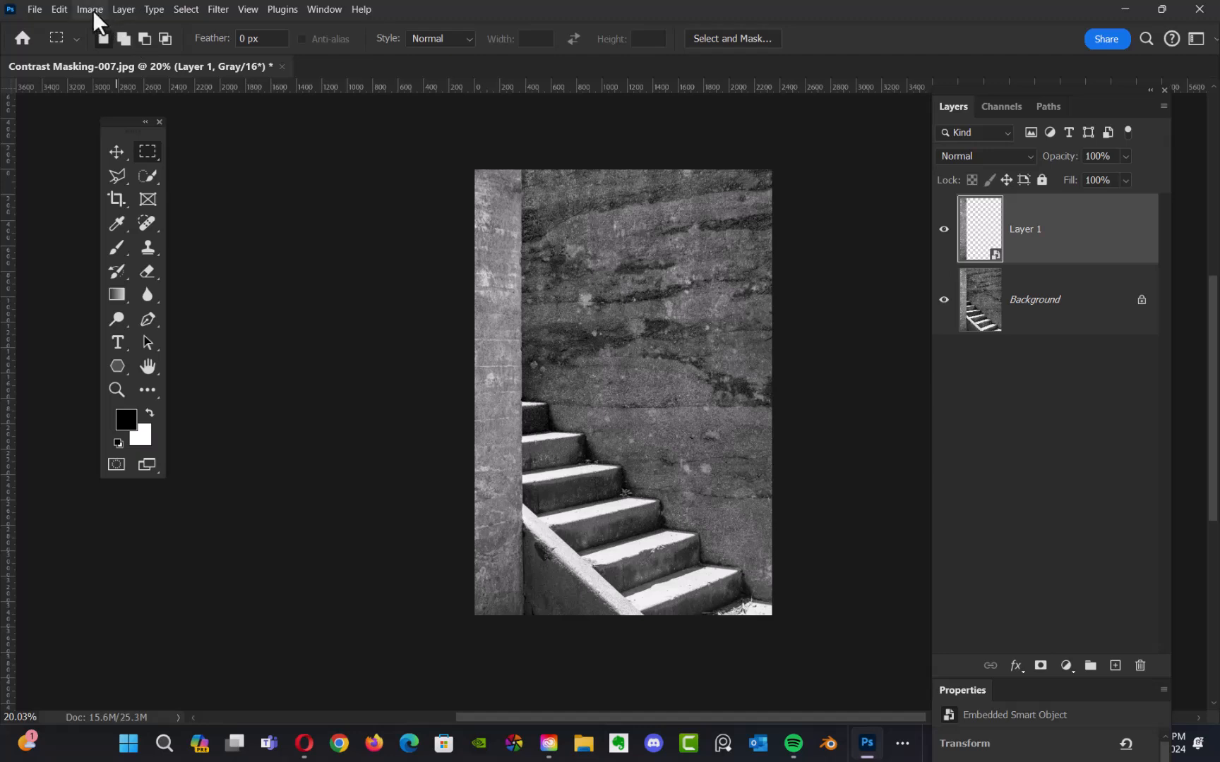
# Convert the image from grayscale to RGB Color mode without flattening the layers or rasterizing the smart object.
pyautogui.click(94, 11)
pyautogui.moveTo(148, 33)
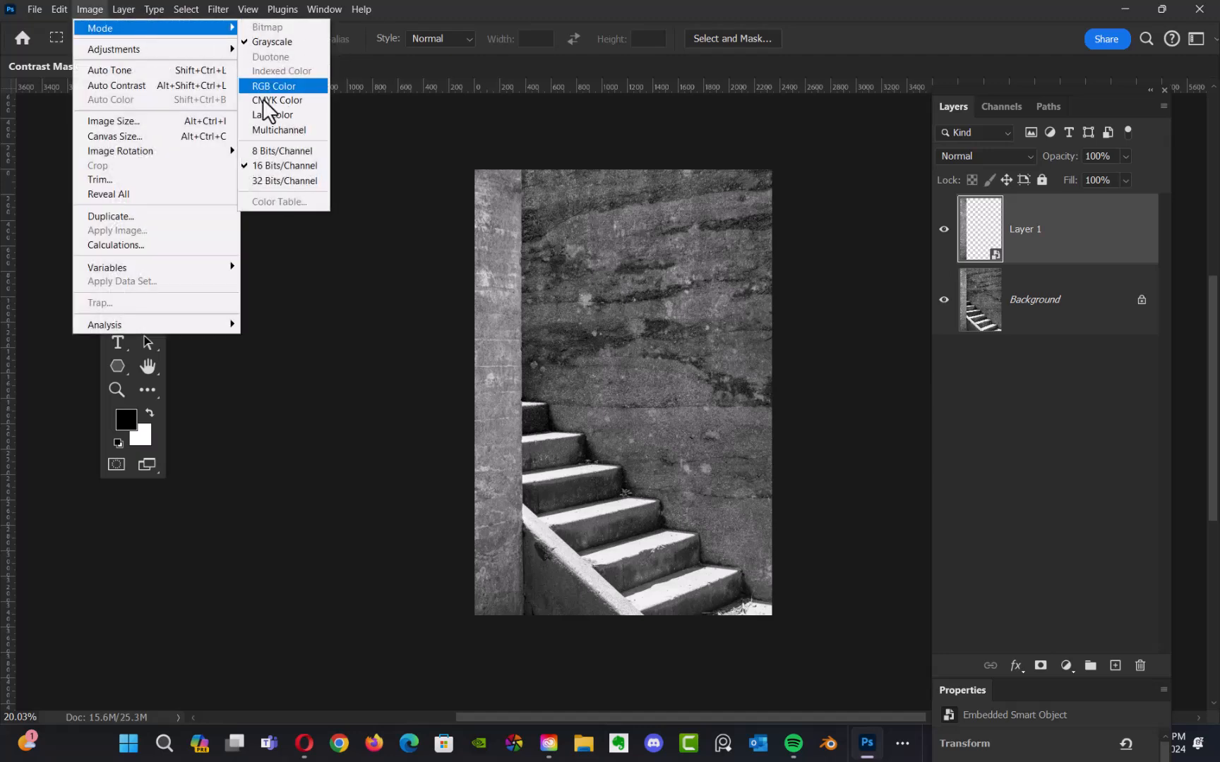
pyautogui.press('Return')
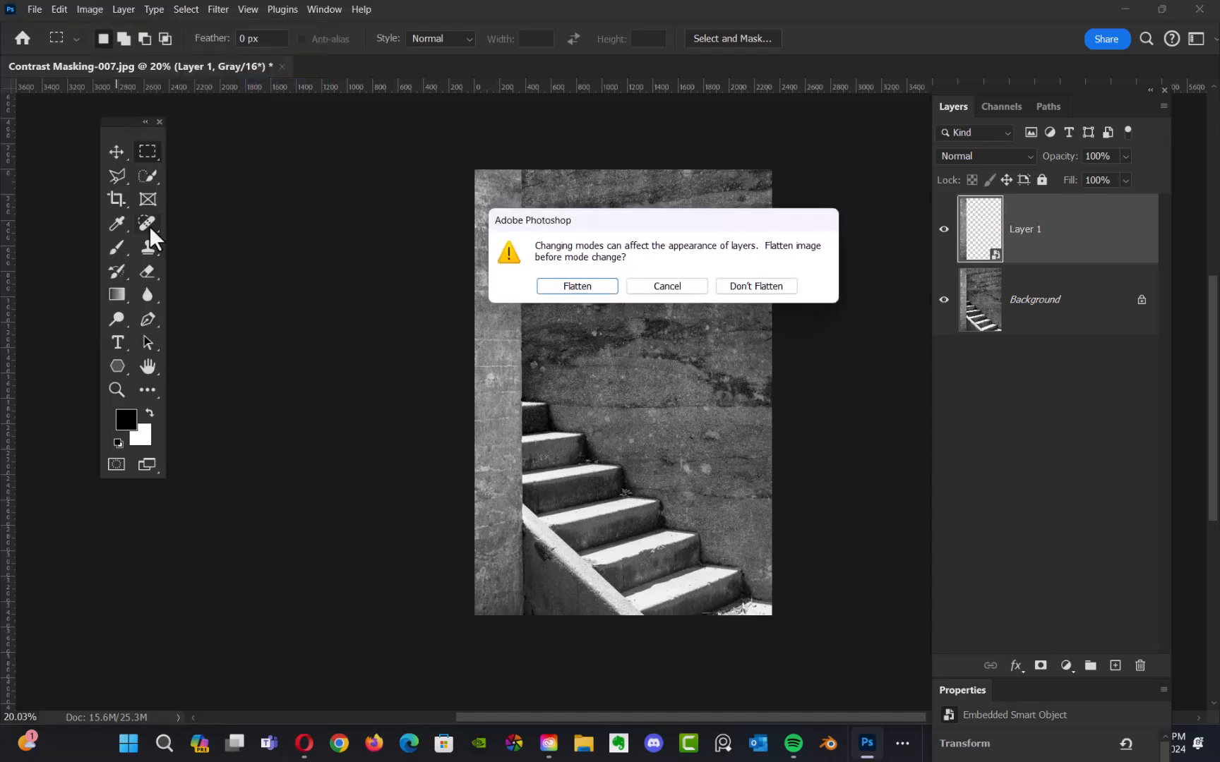
pyautogui.click(754, 289)
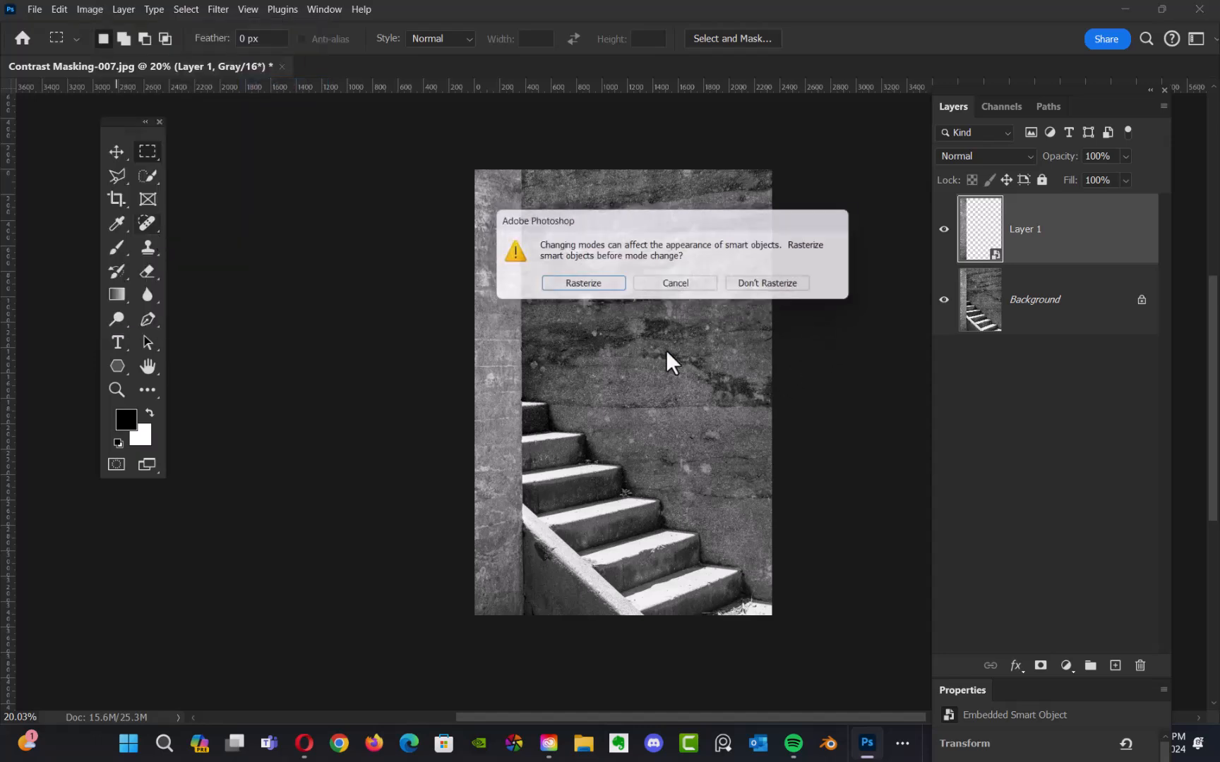
pyautogui.click(761, 286)
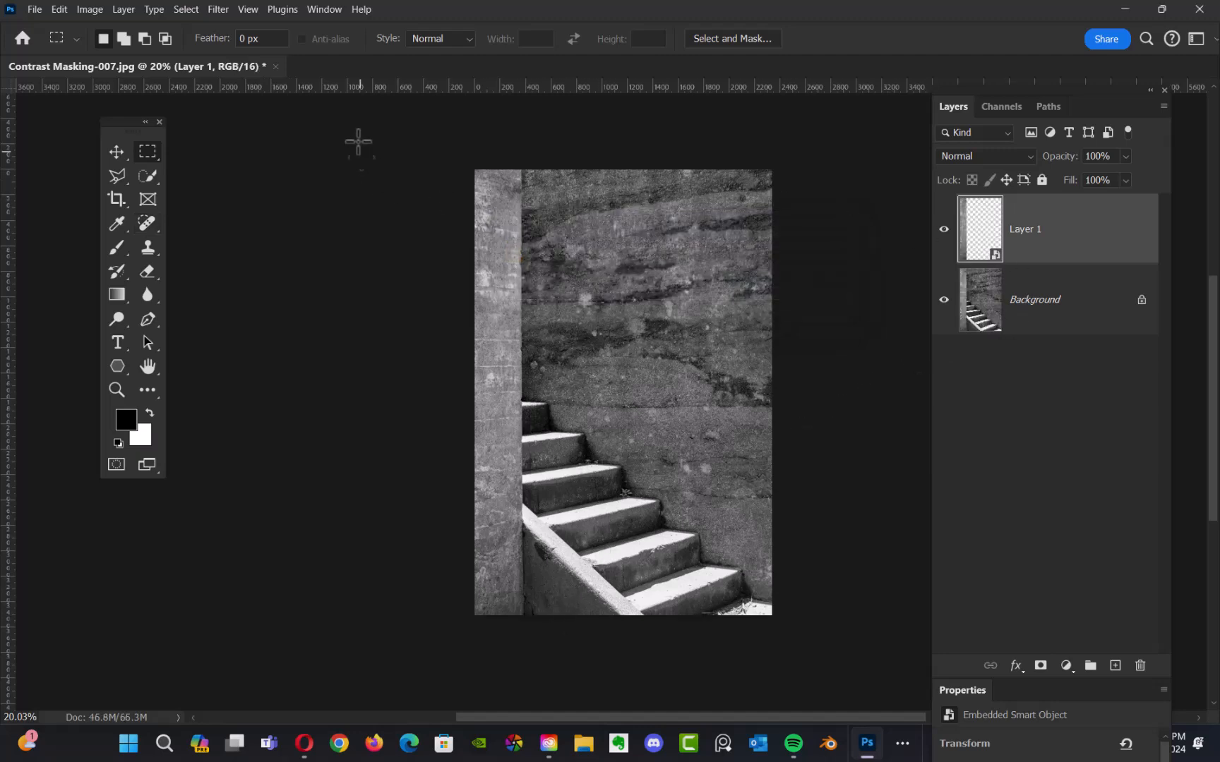
# Darken the pillar layer with a Curves adjustment, lowering the white endpoint and midtones and placing a point at input 194, output 124.
pyautogui.click(90, 8)
pyautogui.moveTo(142, 54)
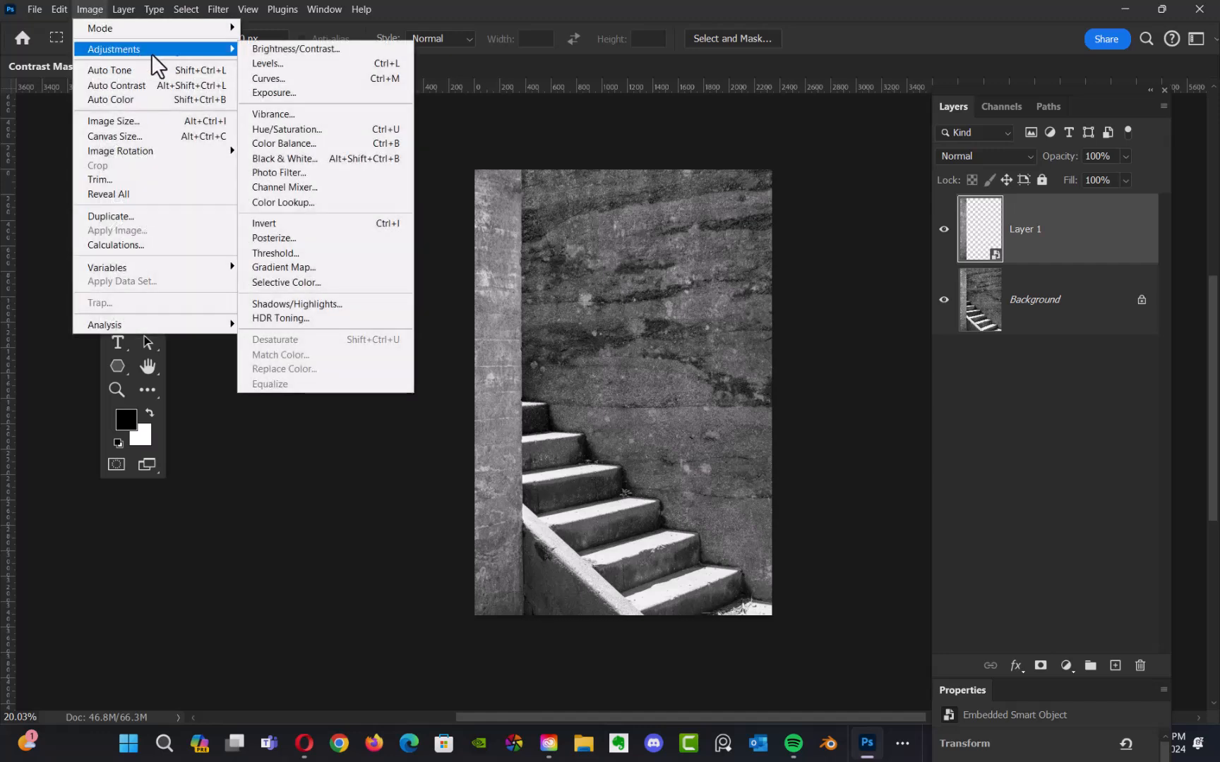
pyautogui.click(295, 81)
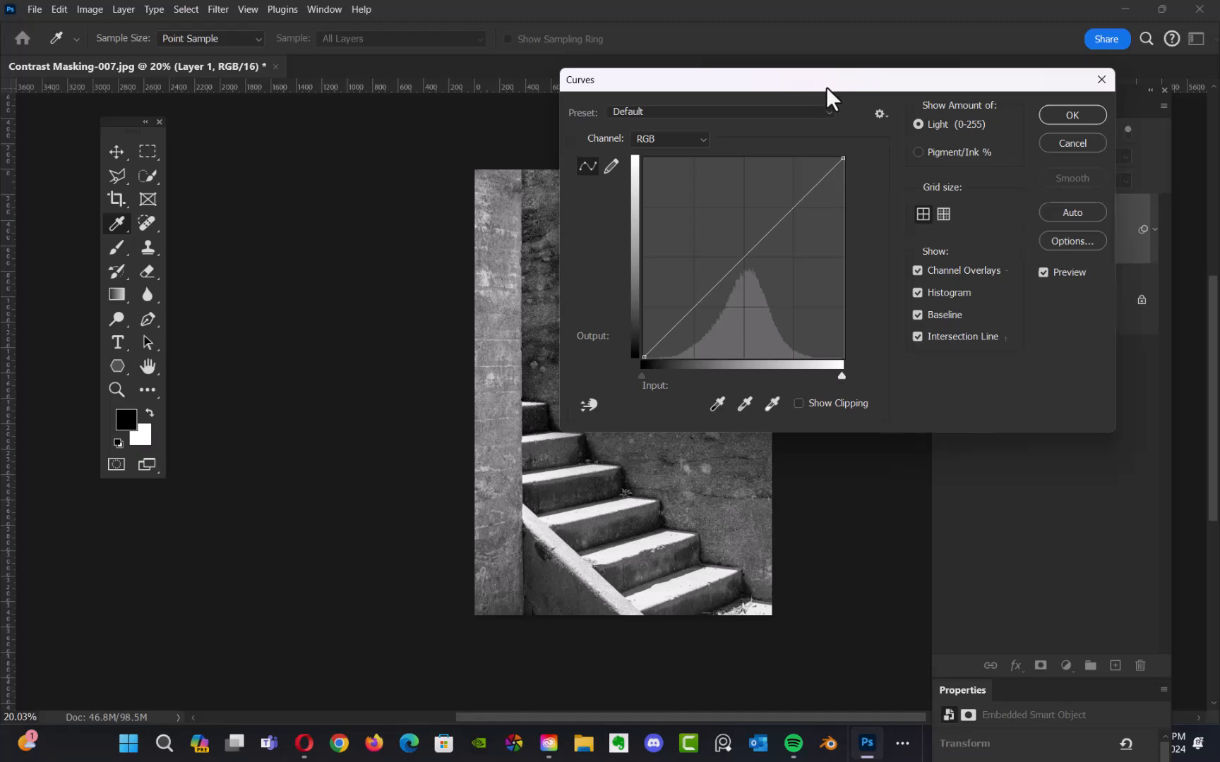
pyautogui.moveTo(823, 86); pyautogui.dragTo(881, 103)
pyautogui.moveTo(681, 492); pyautogui.dragTo(440, 501)
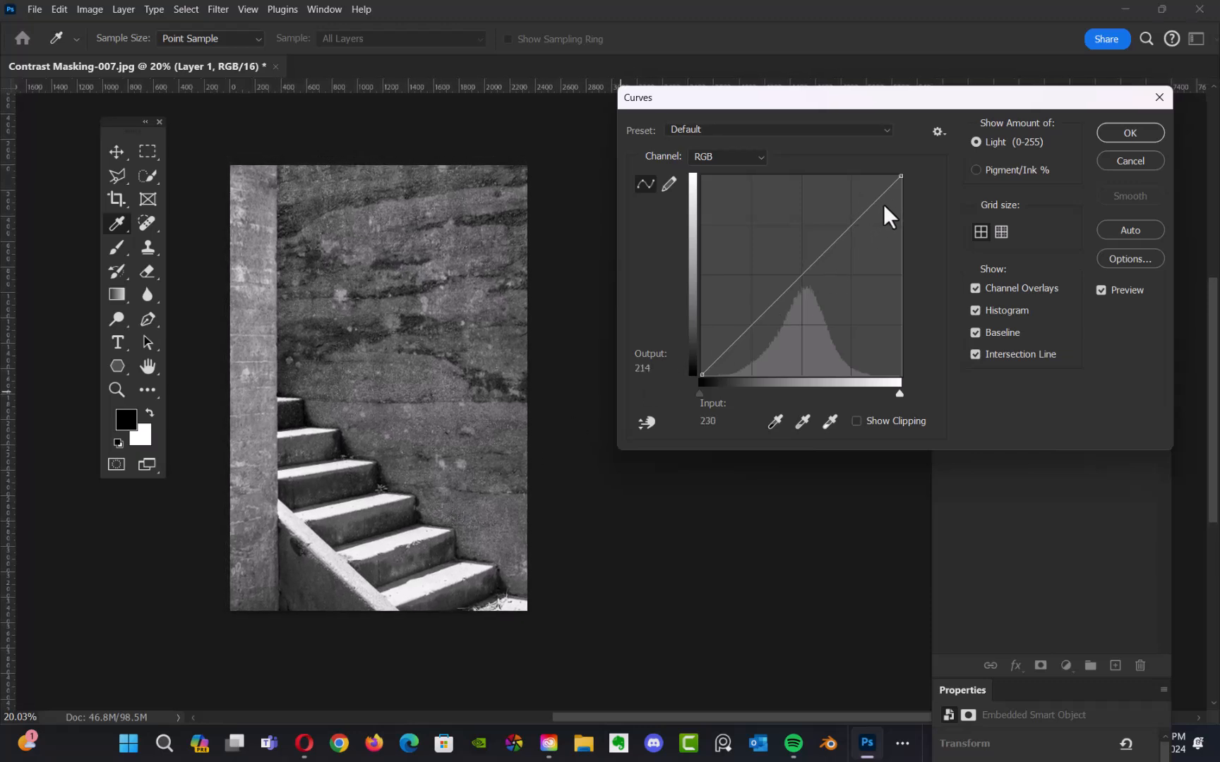
pyautogui.moveTo(900, 176); pyautogui.dragTo(905, 244)
pyautogui.moveTo(796, 319); pyautogui.dragTo(802, 338)
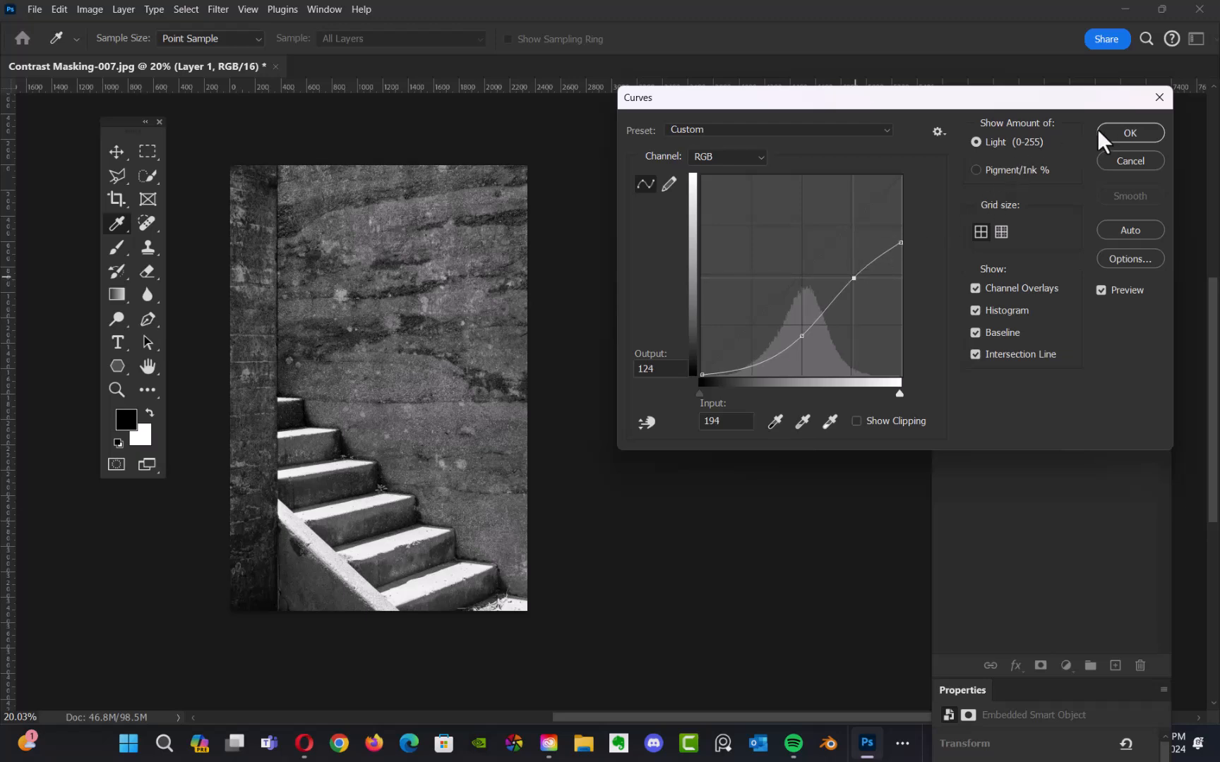
pyautogui.click(1128, 133)
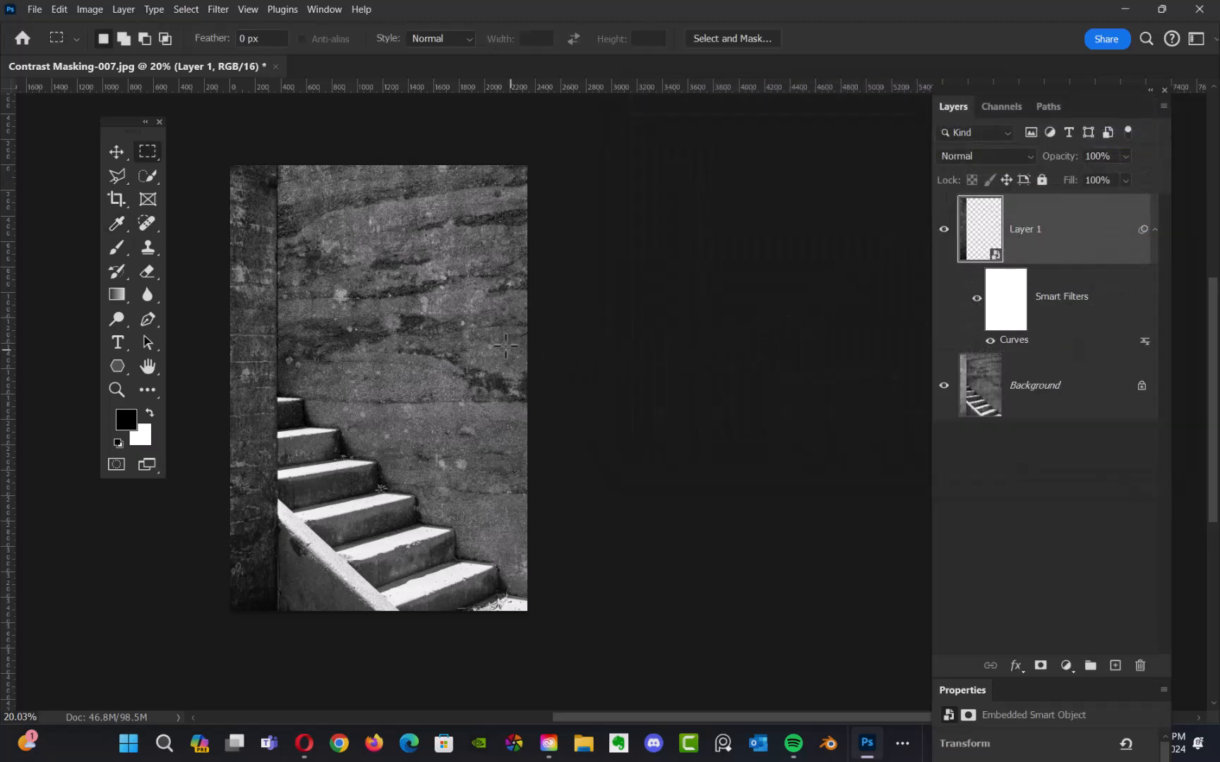
# Examine the border between the darkened pillar and the adjoining wall at closer magnification.
pyautogui.scroll(4, 374, 314)
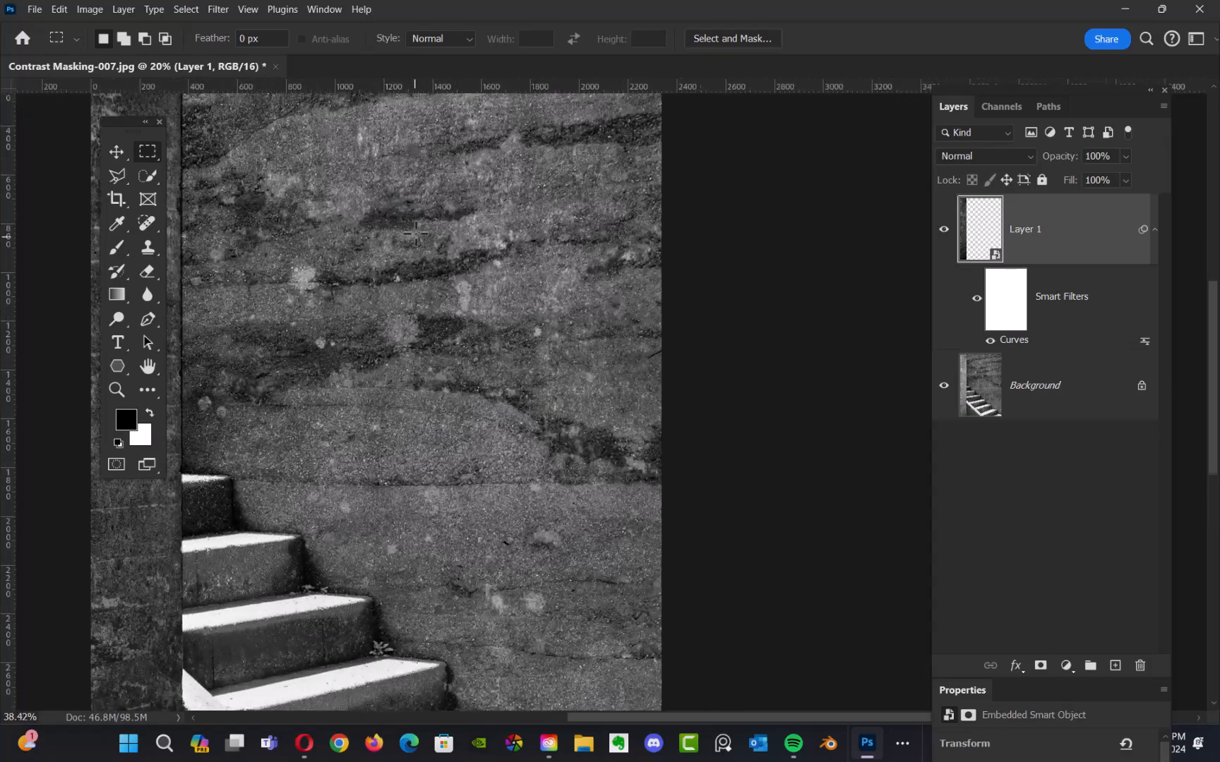
pyautogui.moveTo(400, 267); pyautogui.dragTo(696, 422)
pyautogui.scroll(4, 597, 374)
pyautogui.moveTo(597, 286); pyautogui.dragTo(656, 337)
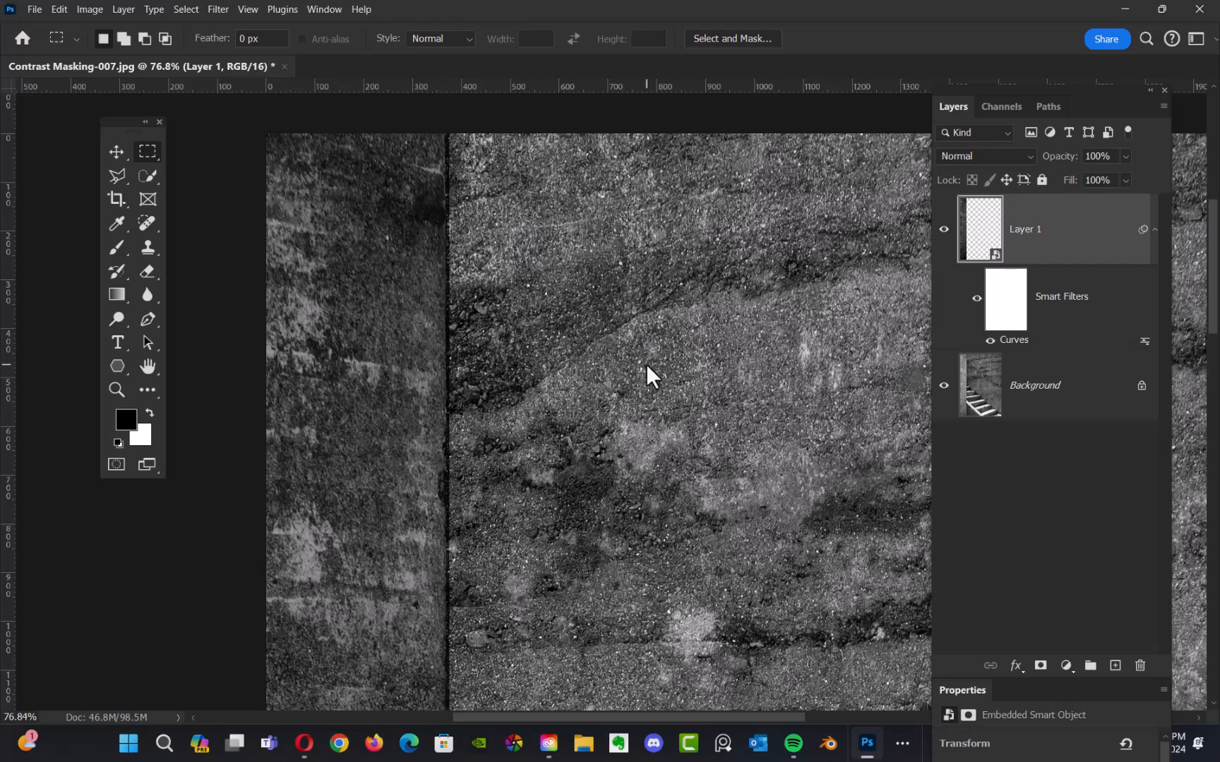
pyautogui.scroll(-3, 632, 395)
pyautogui.moveTo(614, 444); pyautogui.dragTo(611, 175)
pyautogui.moveTo(681, 282); pyautogui.dragTo(659, 441)
pyautogui.moveTo(712, 332); pyautogui.dragTo(705, 360)
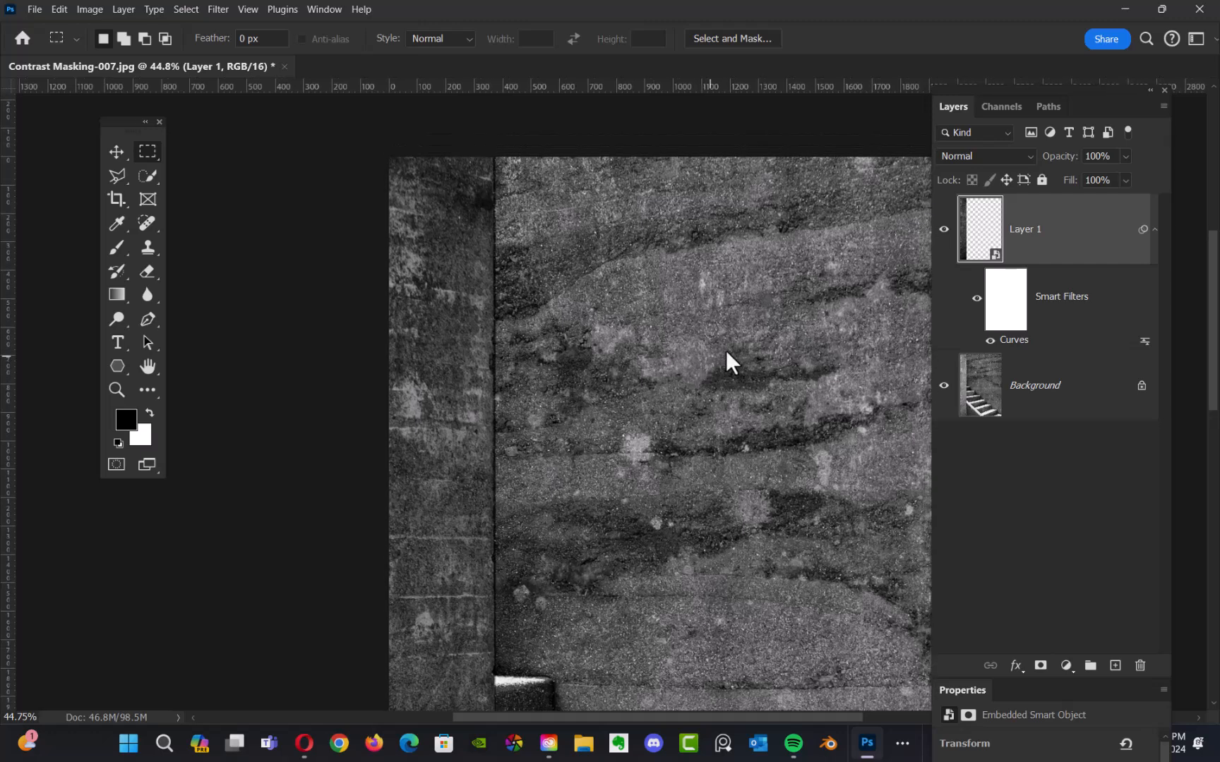
# Load the pillar layer's outline as a selection and add a layer mask from it to Layer 1.
pyautogui.keyDown('ctrl'); pyautogui.click(977, 248); pyautogui.keyUp('ctrl')
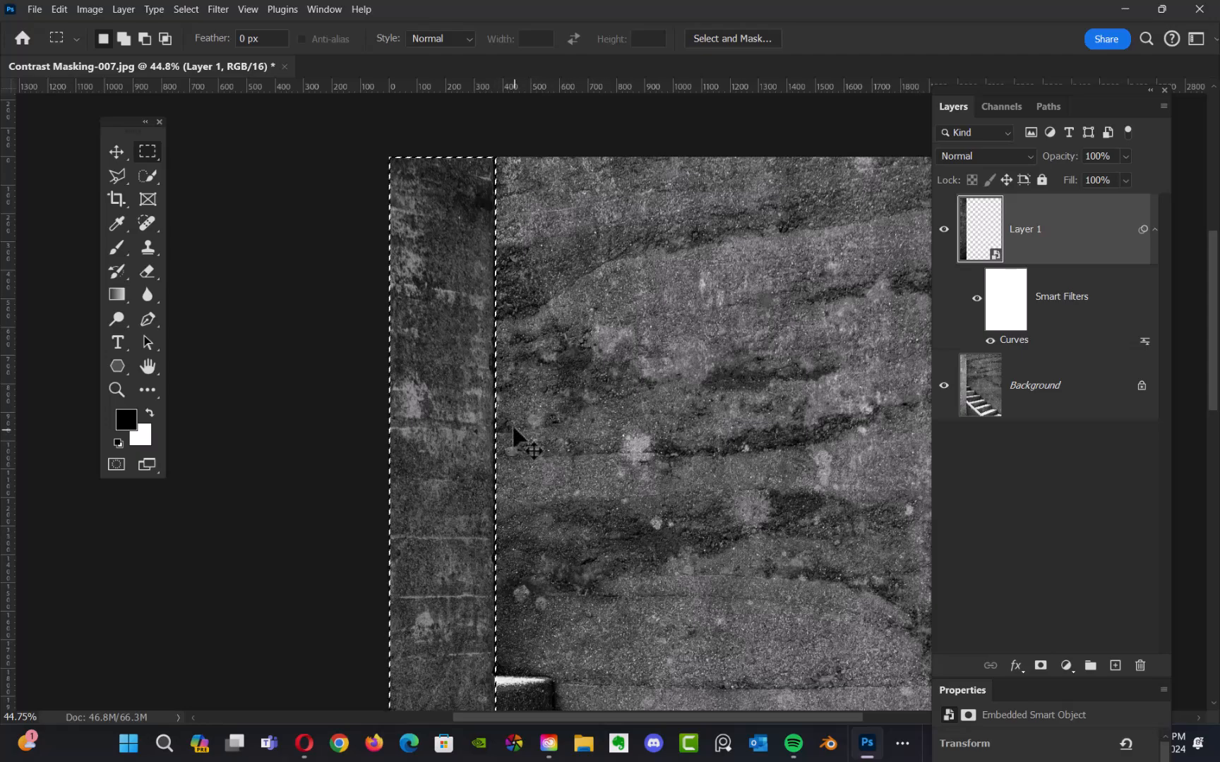
pyautogui.scroll(4, 523, 423)
pyautogui.scroll(3, 556, 385)
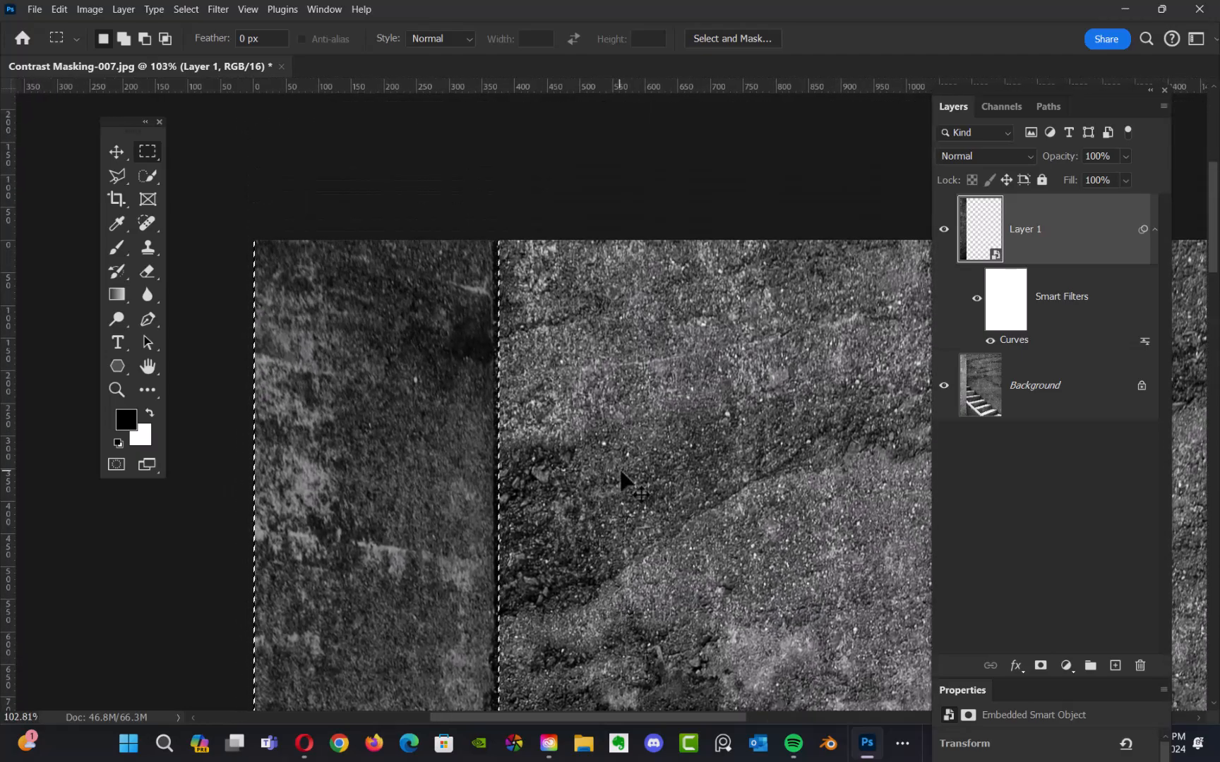
pyautogui.moveTo(620, 473); pyautogui.dragTo(671, 409)
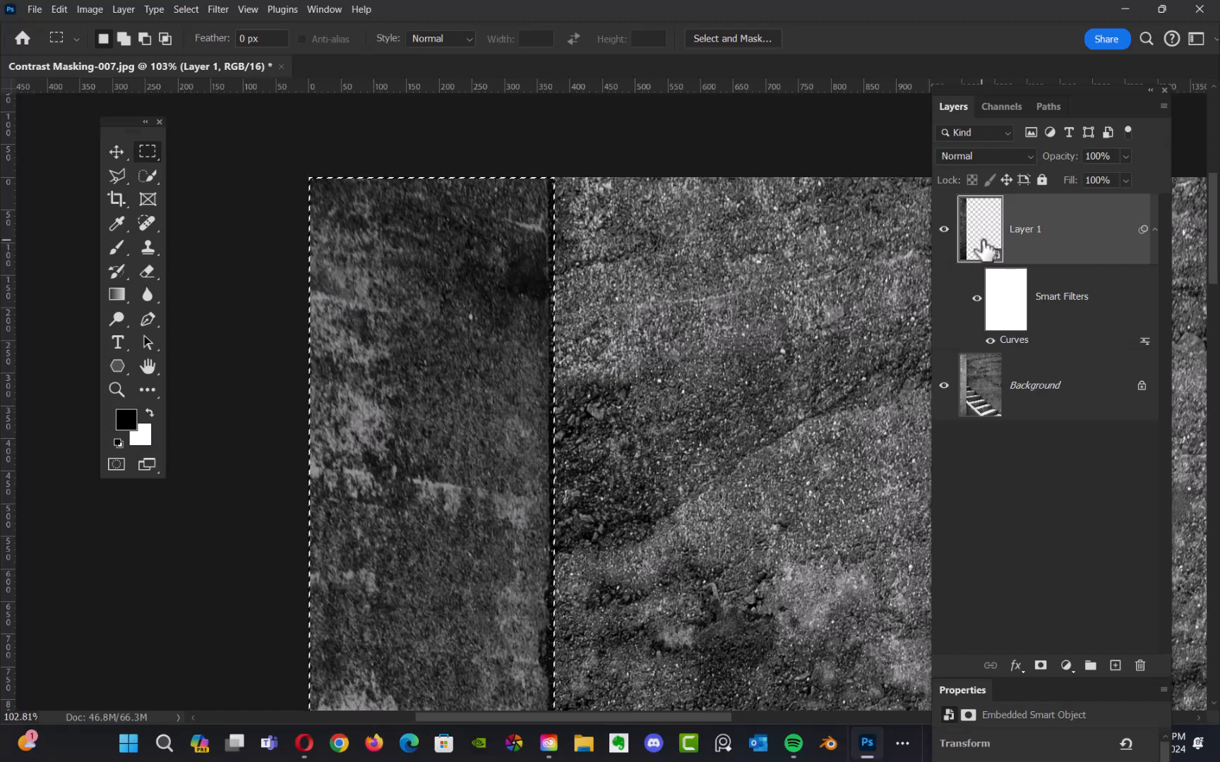
pyautogui.click(1039, 667)
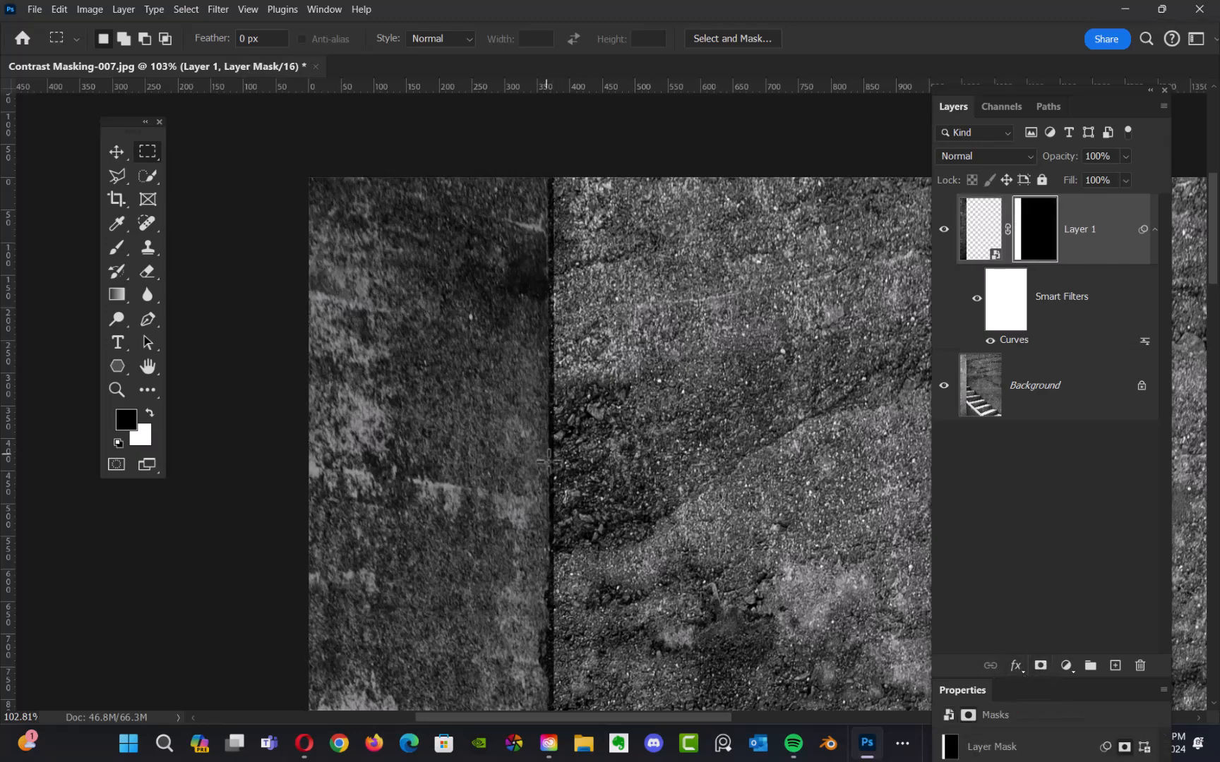
# Invert Layer 1's mask while viewing the mask alone, and undo the stray duplicate of the layer.
pyautogui.keyDown('alt'); pyautogui.click(1027, 231); pyautogui.keyUp('alt')
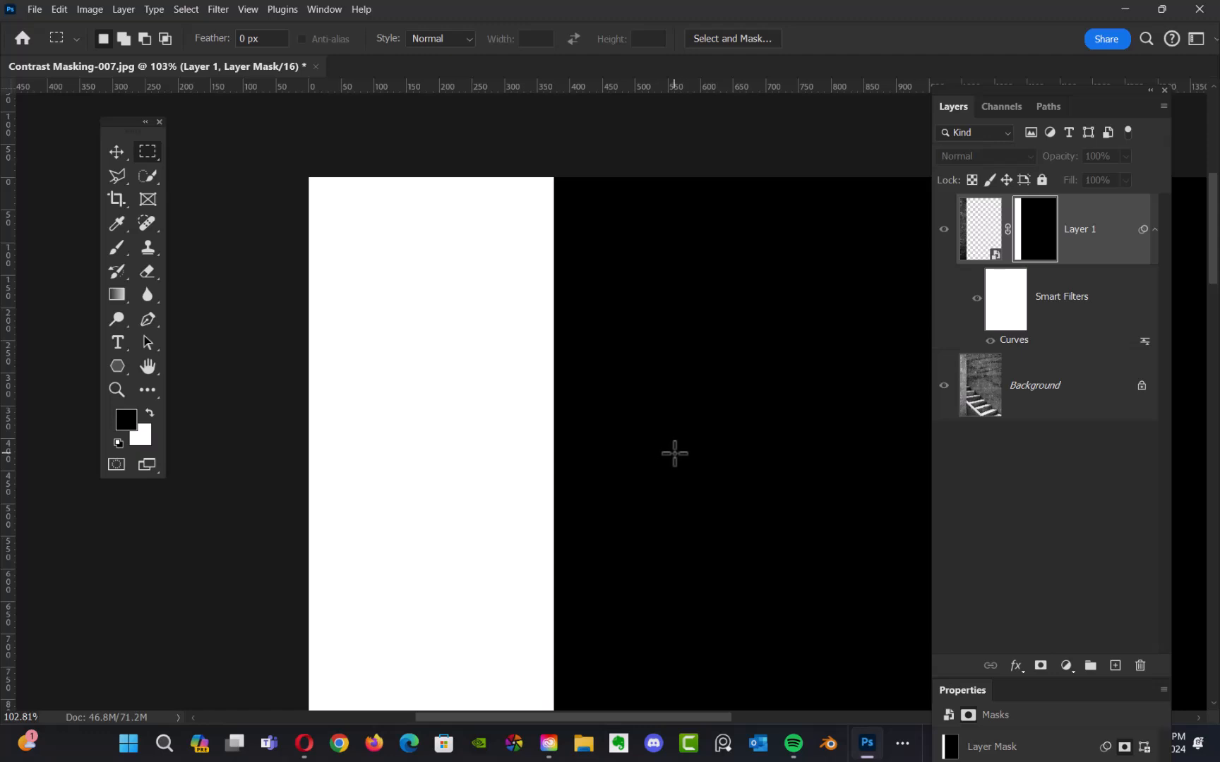
pyautogui.hotkey('ctrl', 'i')
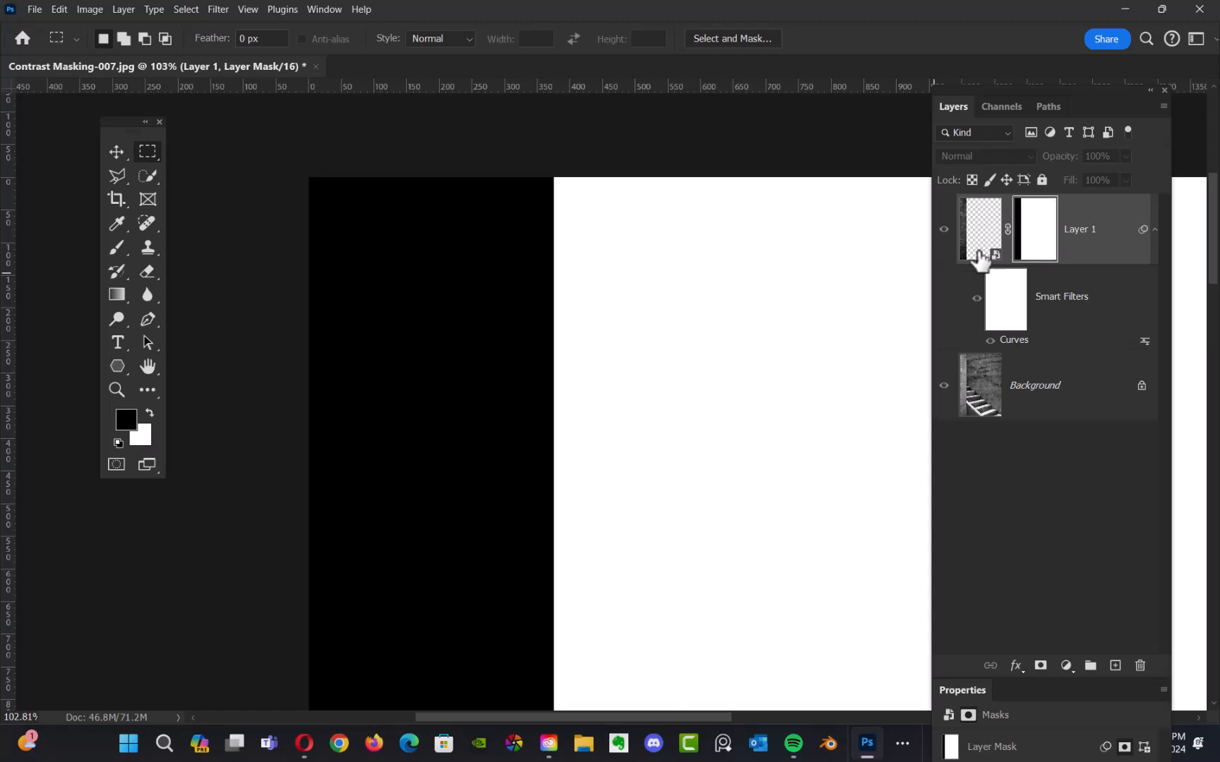
pyautogui.keyDown('alt'); pyautogui.click(1029, 245); pyautogui.keyUp('alt')
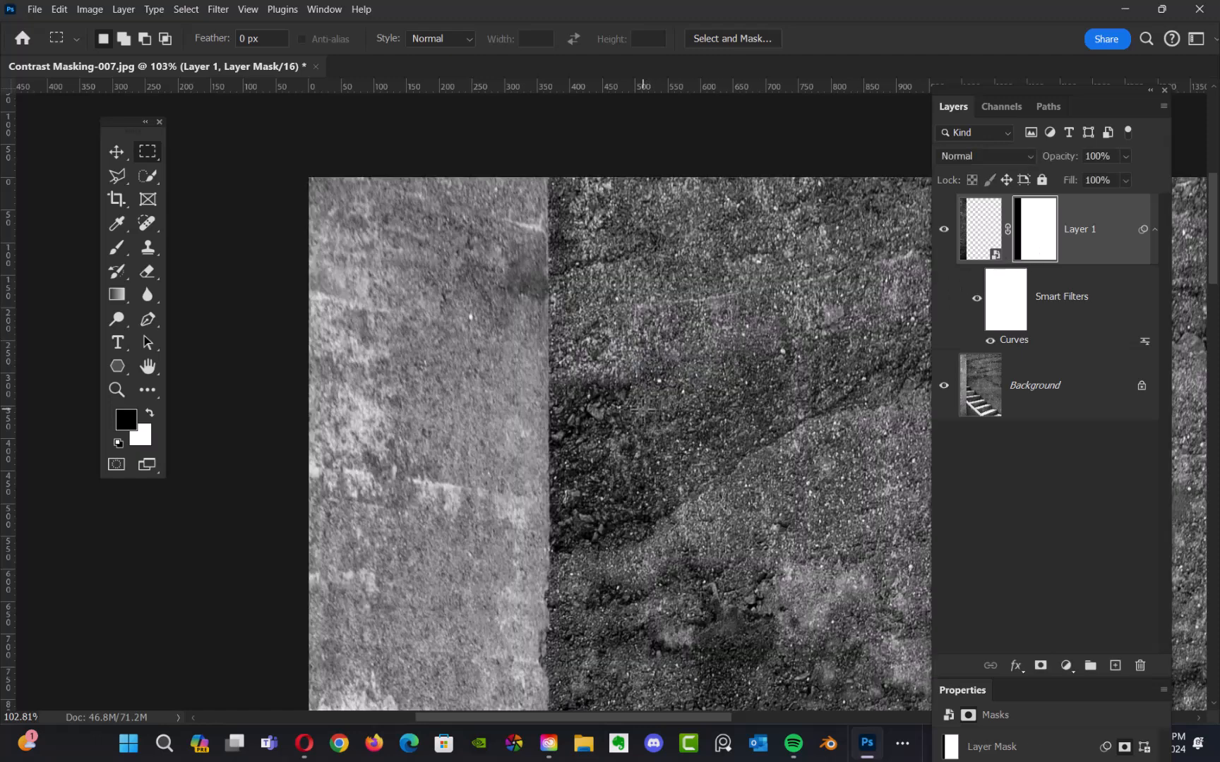
pyautogui.moveTo(680, 395); pyautogui.dragTo(671, 402)
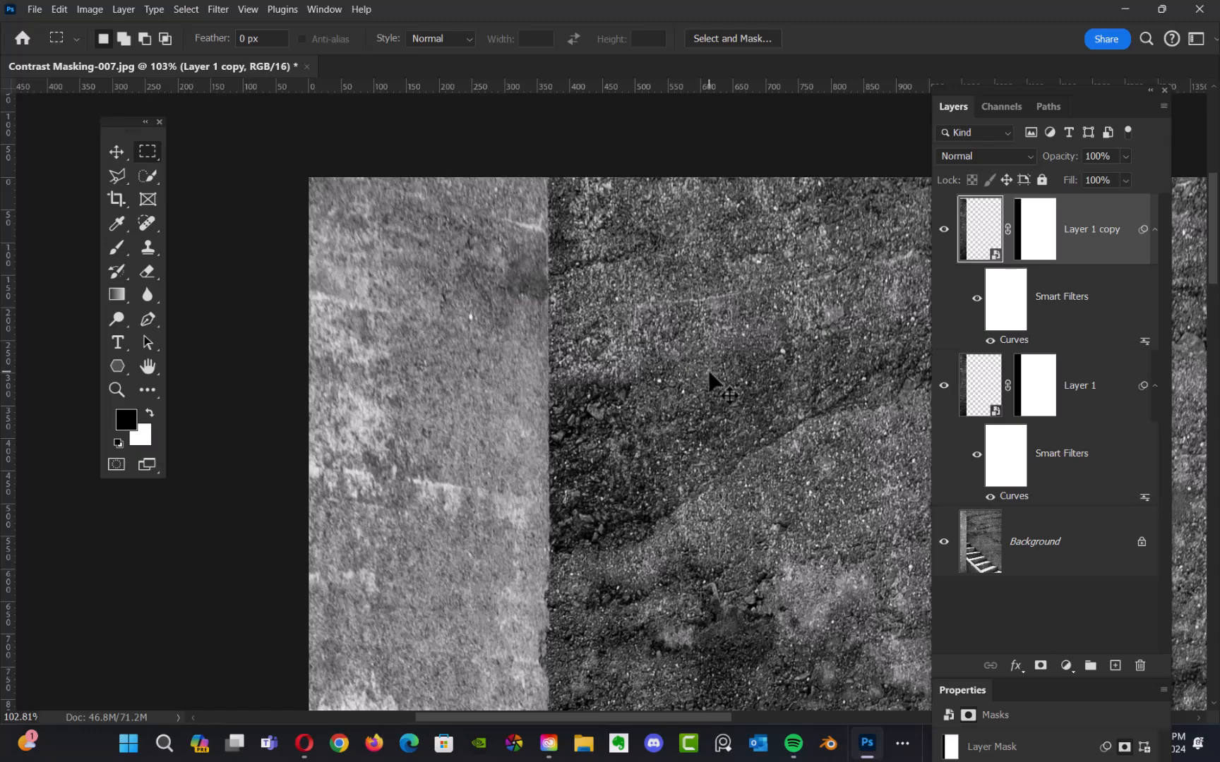
pyautogui.hotkey('ctrl', 'z')
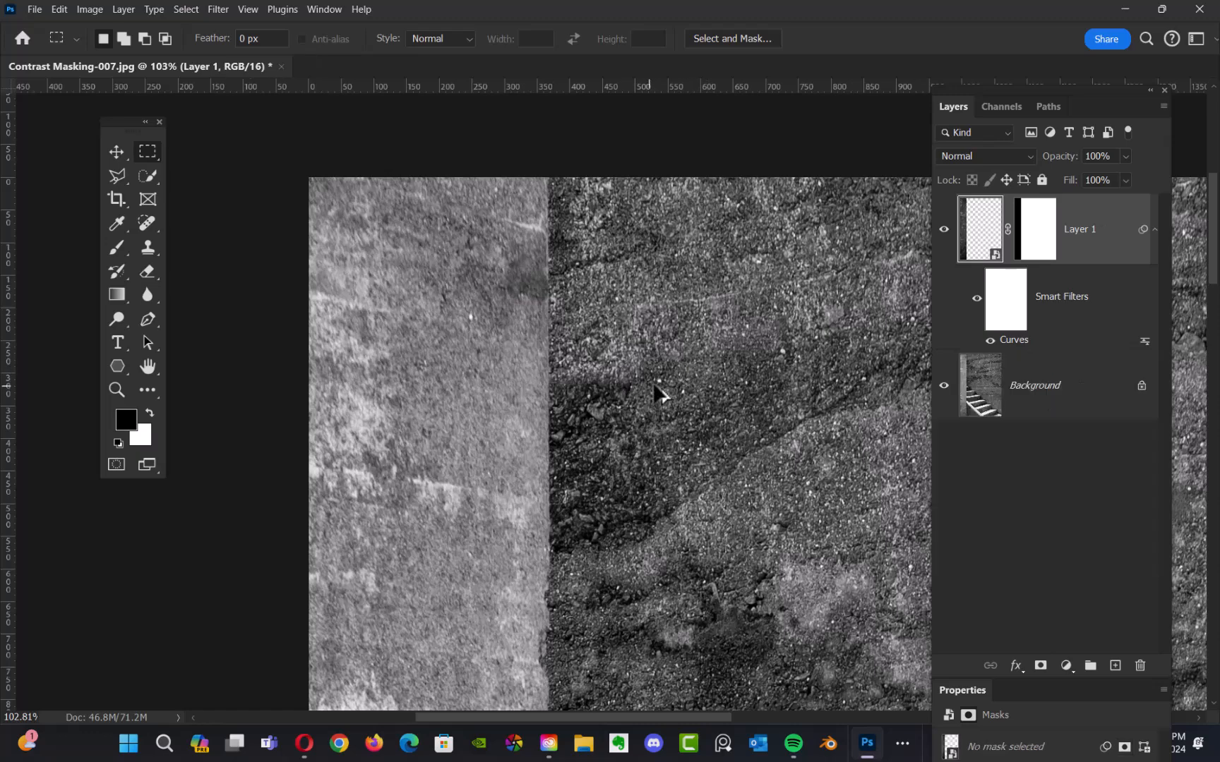
# Inspect the pillar's edge against the wall with the inverted mask applied, at several magnifications.
pyautogui.scroll(-5, 669, 403)
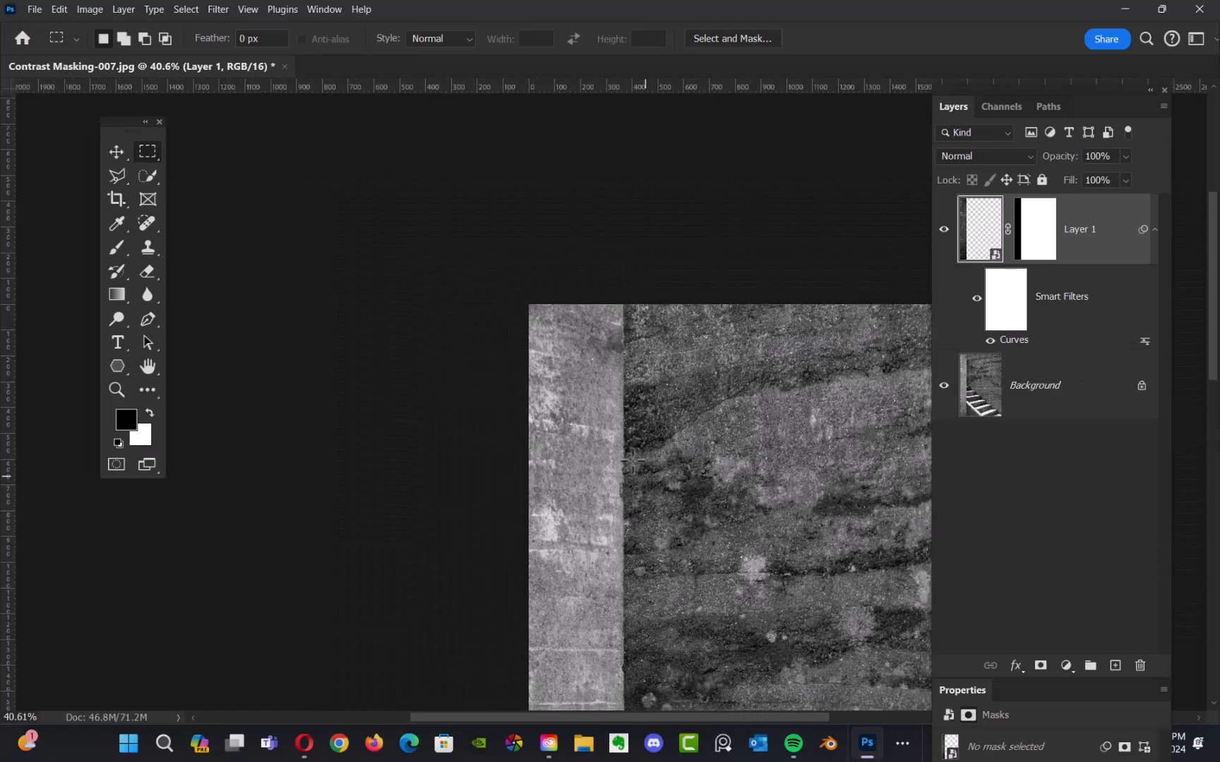
pyautogui.moveTo(645, 559); pyautogui.dragTo(572, 436)
pyautogui.scroll(1, 596, 377)
pyautogui.scroll(4, 607, 349)
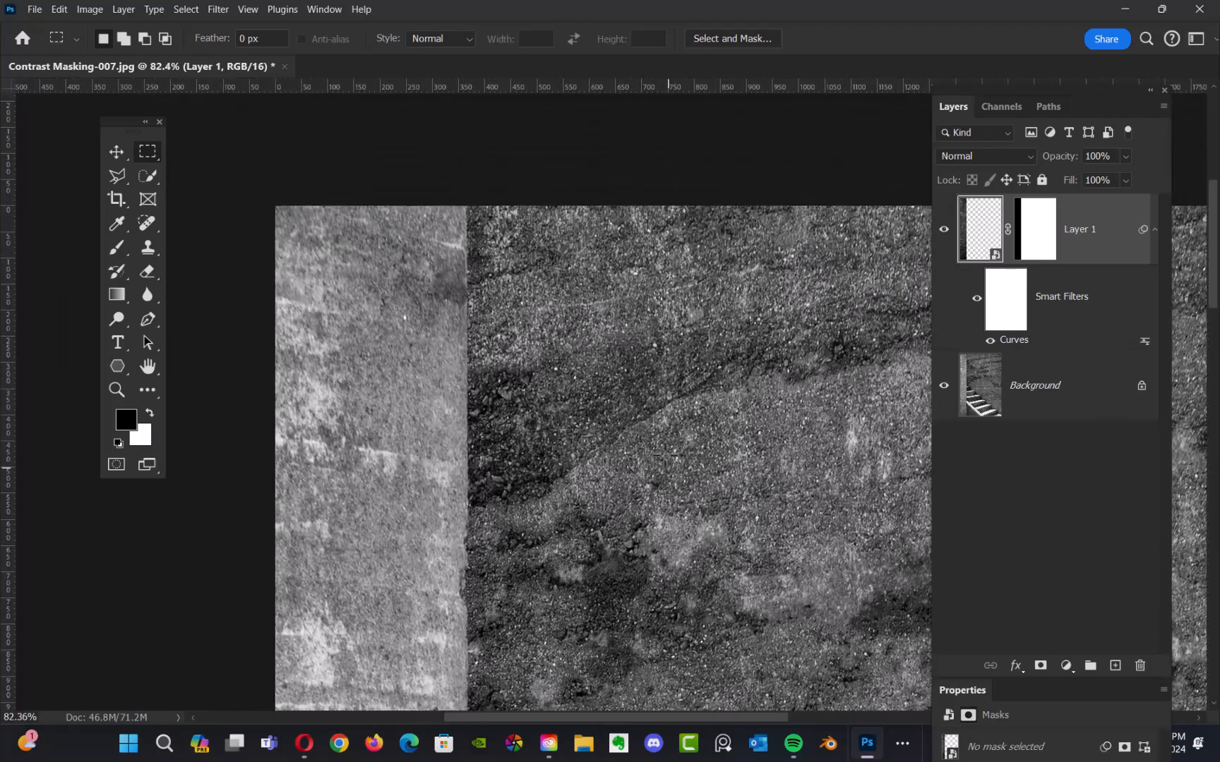
pyautogui.scroll(2, 642, 434)
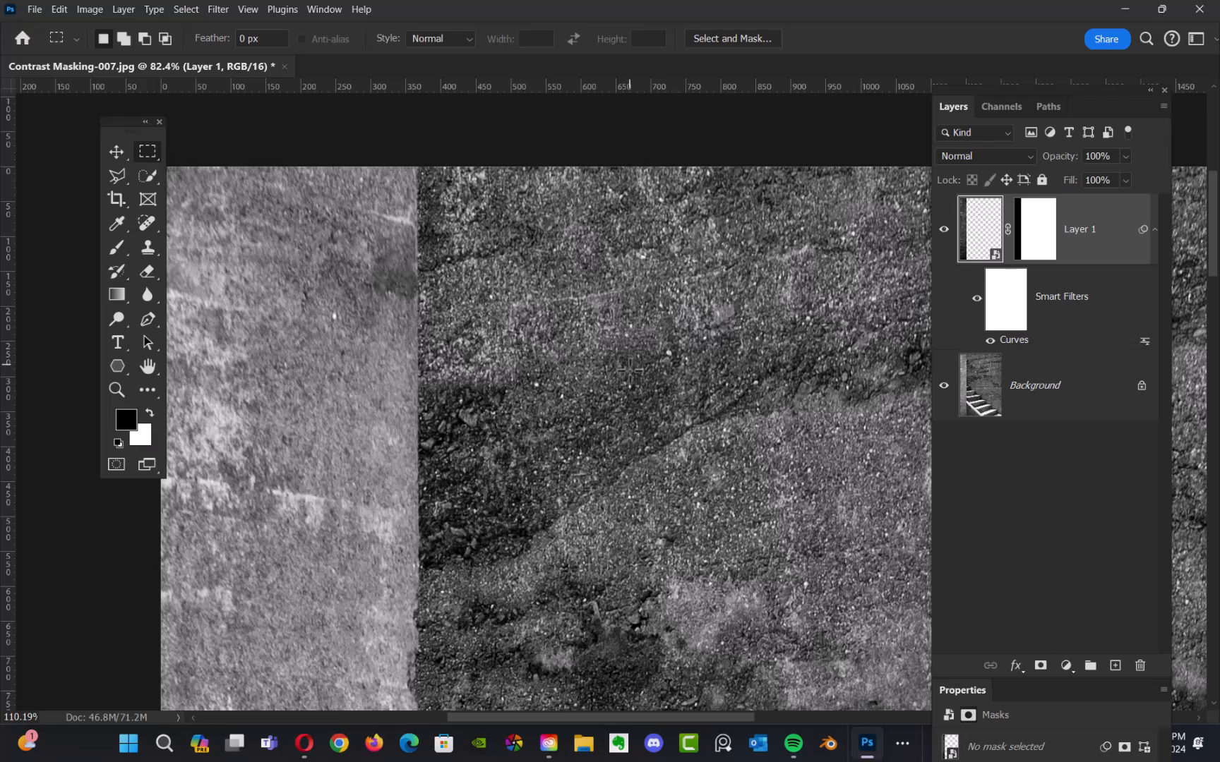
pyautogui.scroll(1, 629, 367)
pyautogui.scroll(-2, 626, 385)
pyautogui.scroll(-4, 625, 388)
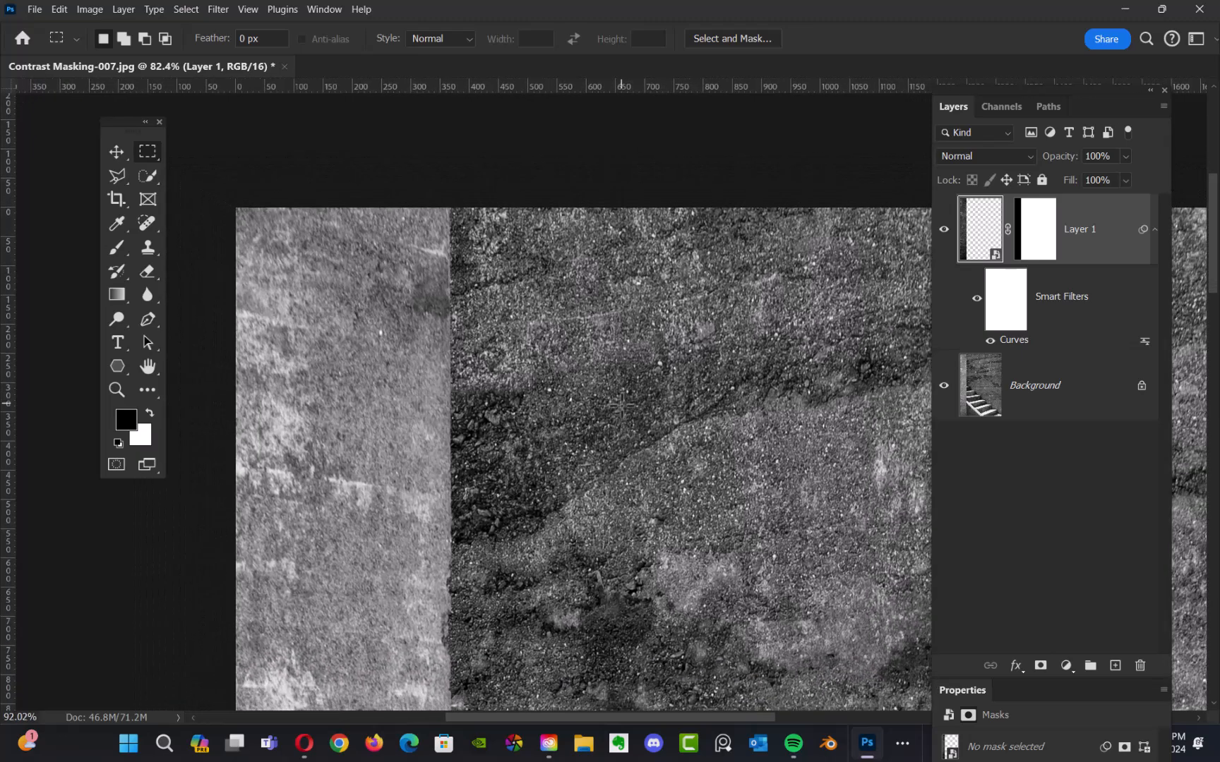
pyautogui.scroll(2, 622, 404)
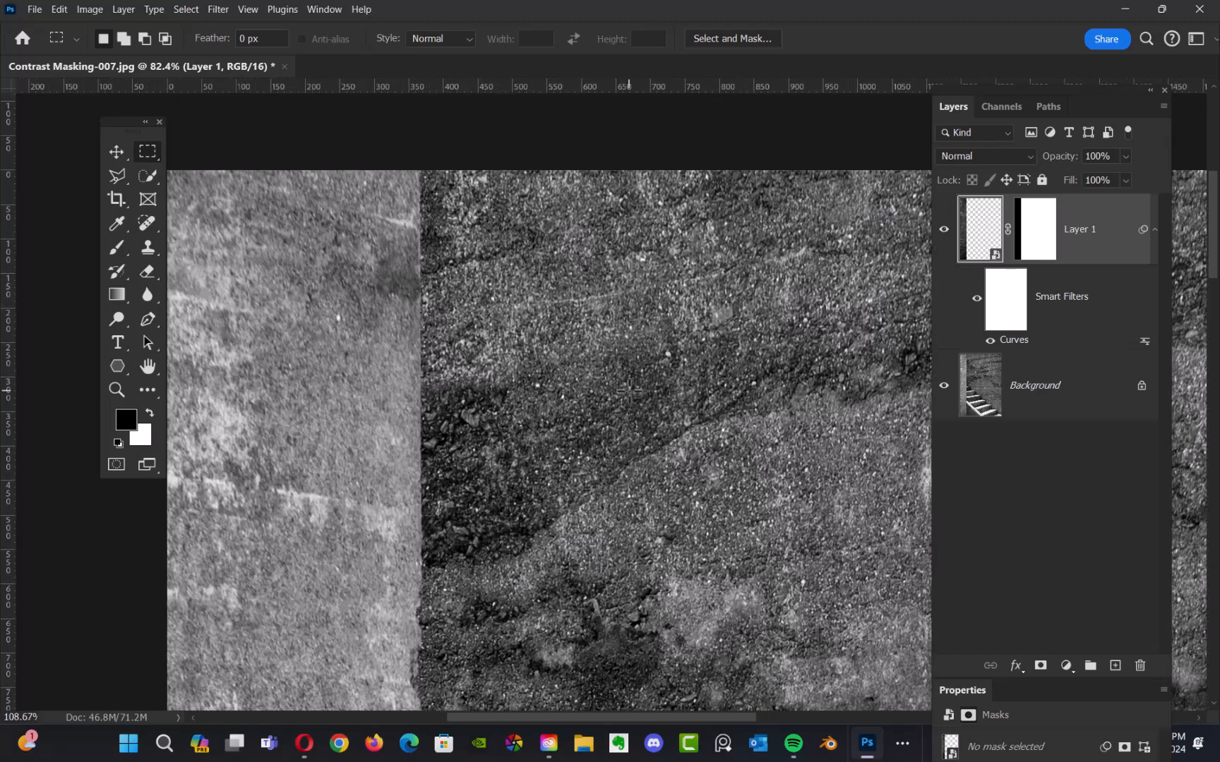
pyautogui.scroll(1, 628, 390)
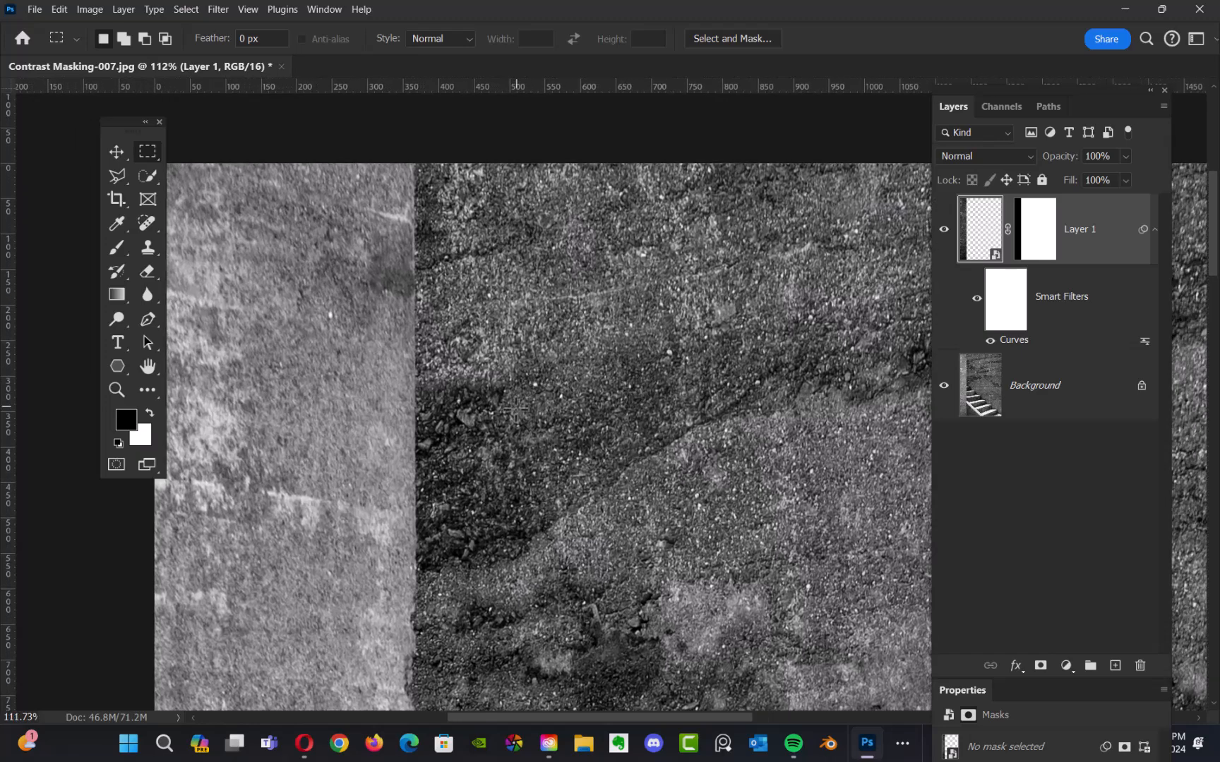
pyautogui.moveTo(498, 359); pyautogui.dragTo(648, 357)
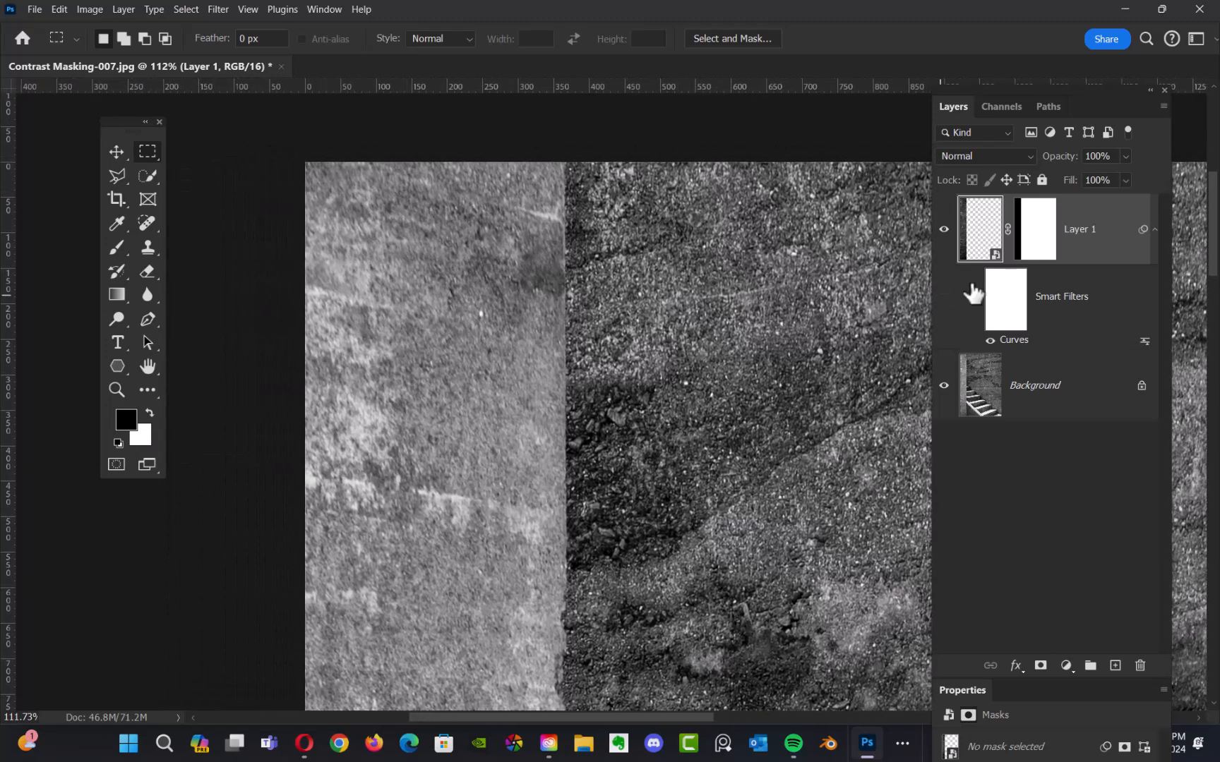
# Invert Layer 1's mask back to reveal the darkened pillar and hide the rest of the layer.
pyautogui.click(1039, 242)
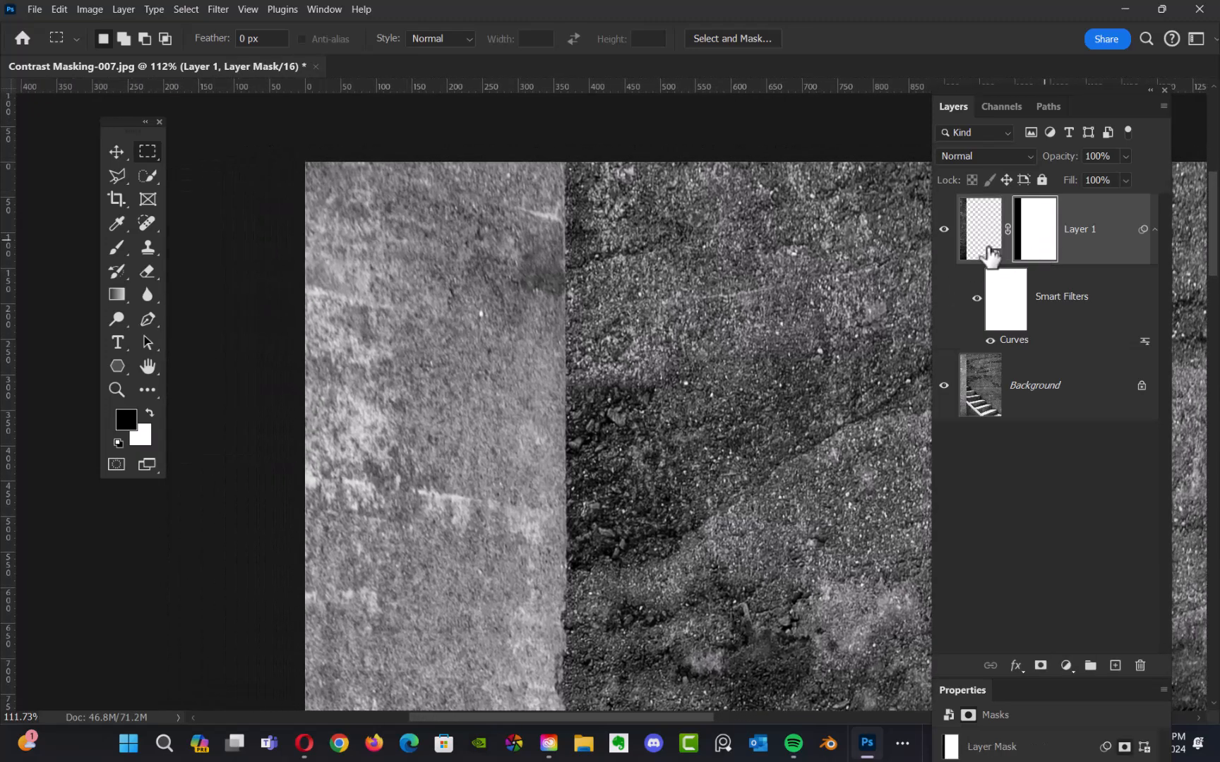
pyautogui.hotkey('ctrl', 'i')
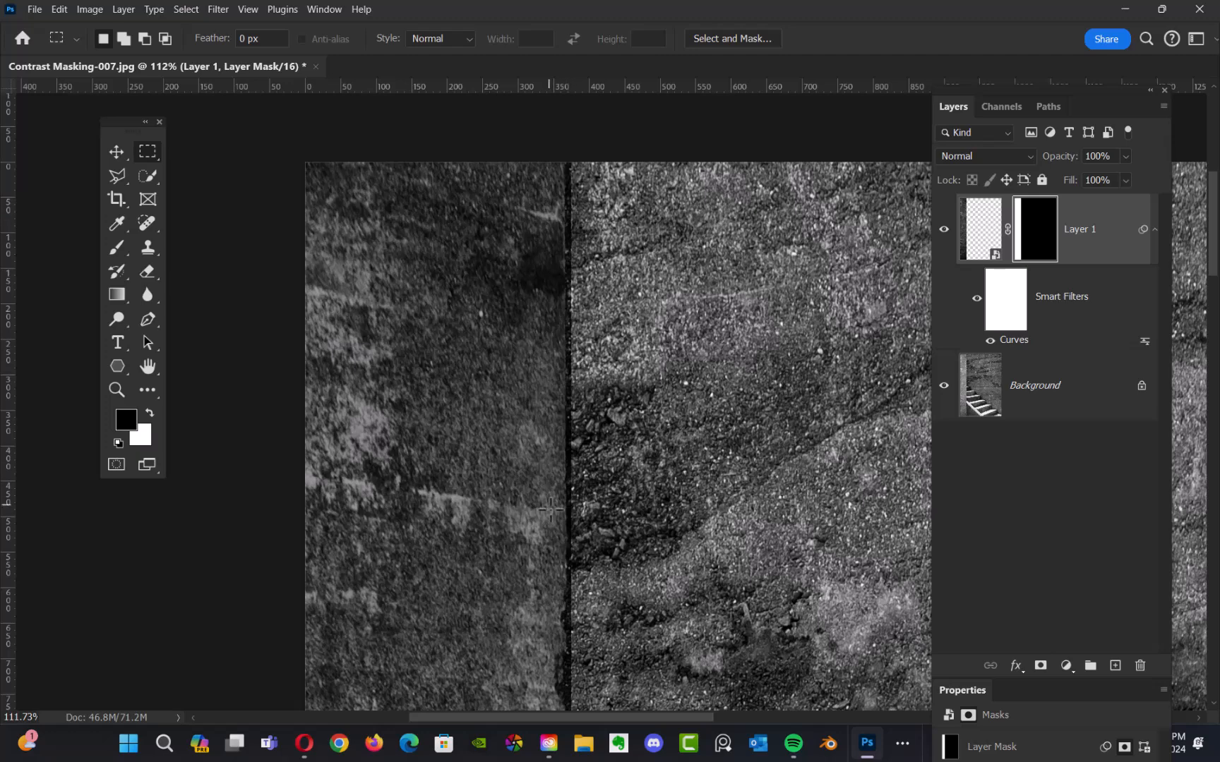
pyautogui.moveTo(609, 393)
pyautogui.mouseDown()
pyautogui.moveTo(590, 329)
pyautogui.moveTo(590, 403)
pyautogui.mouseUp()
# Compare the pillar with its smart filters hidden and shown, checking the edge beside the wall.
pyautogui.click(944, 230)
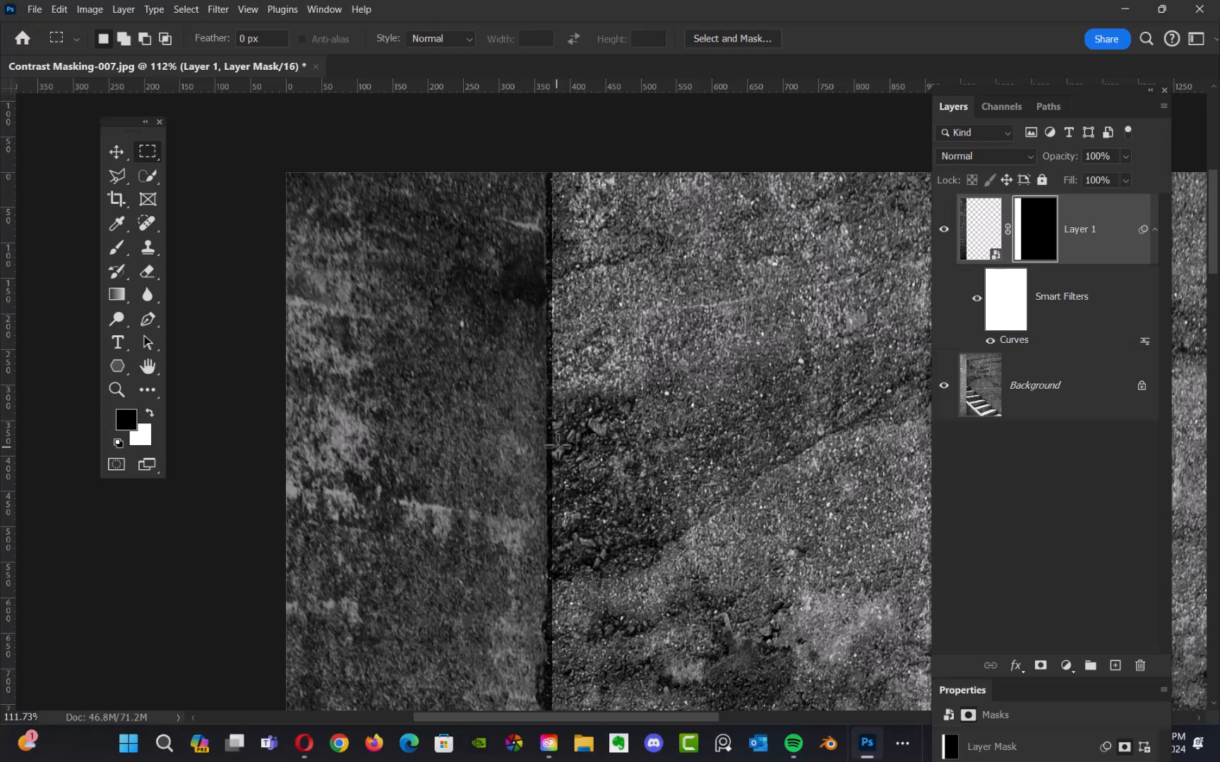
pyautogui.click(977, 302)
pyautogui.click(977, 302)
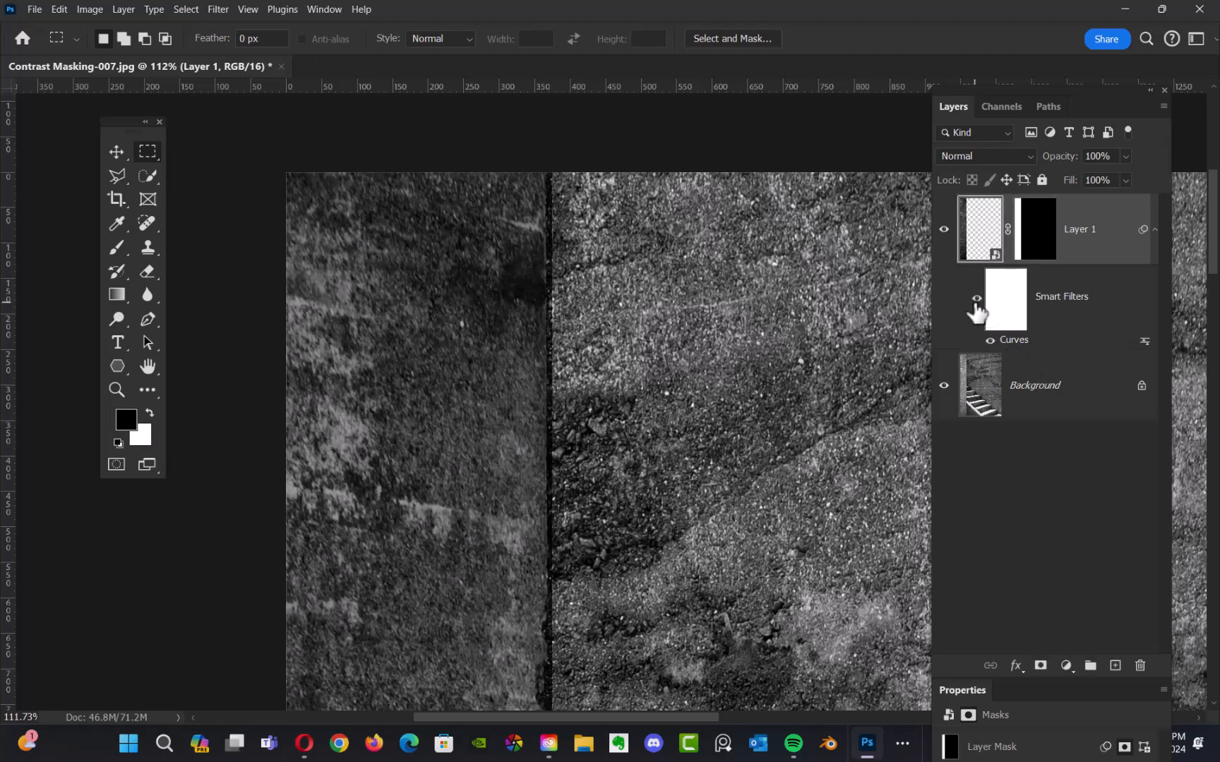
pyautogui.click(977, 300)
pyautogui.click(977, 302)
# Display Layer 1's mask alone and soften its edge with a Gaussian Blur of 8.0 pixels radius.
pyautogui.click(1025, 240)
pyautogui.keyDown('alt'); pyautogui.click(1029, 258); pyautogui.keyUp('alt')
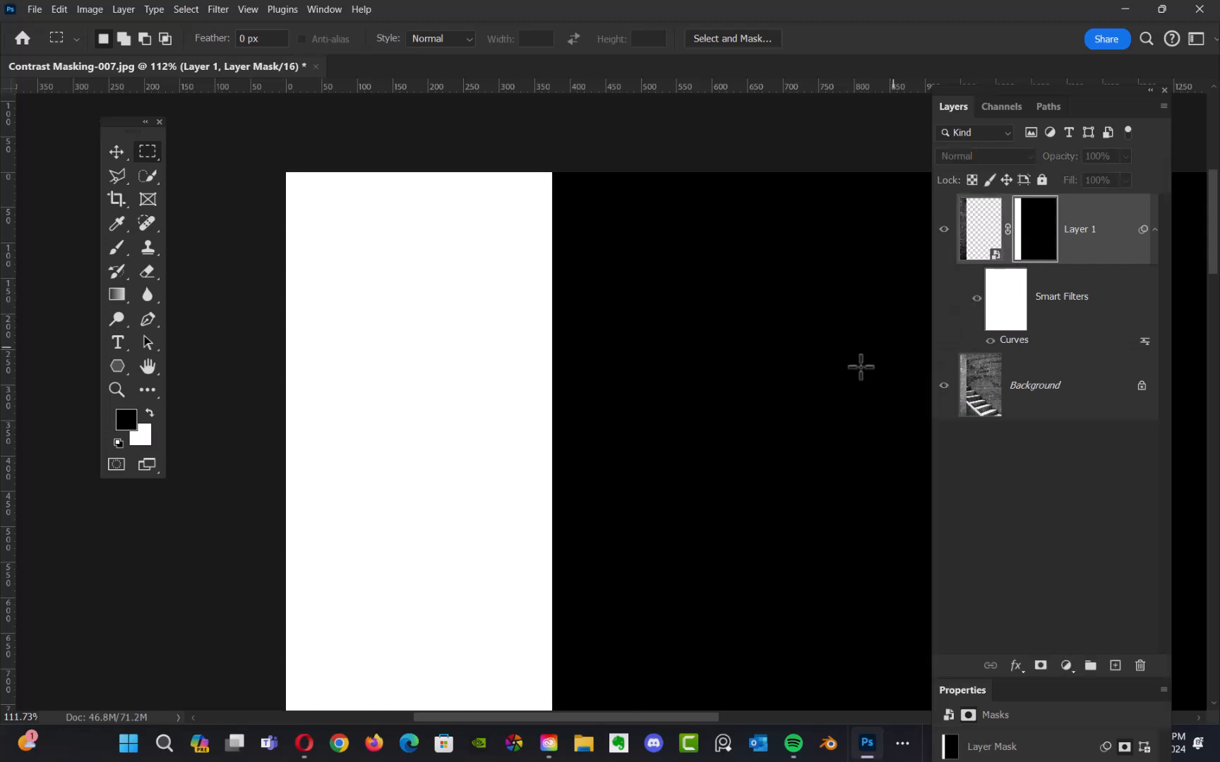
pyautogui.click(216, 9)
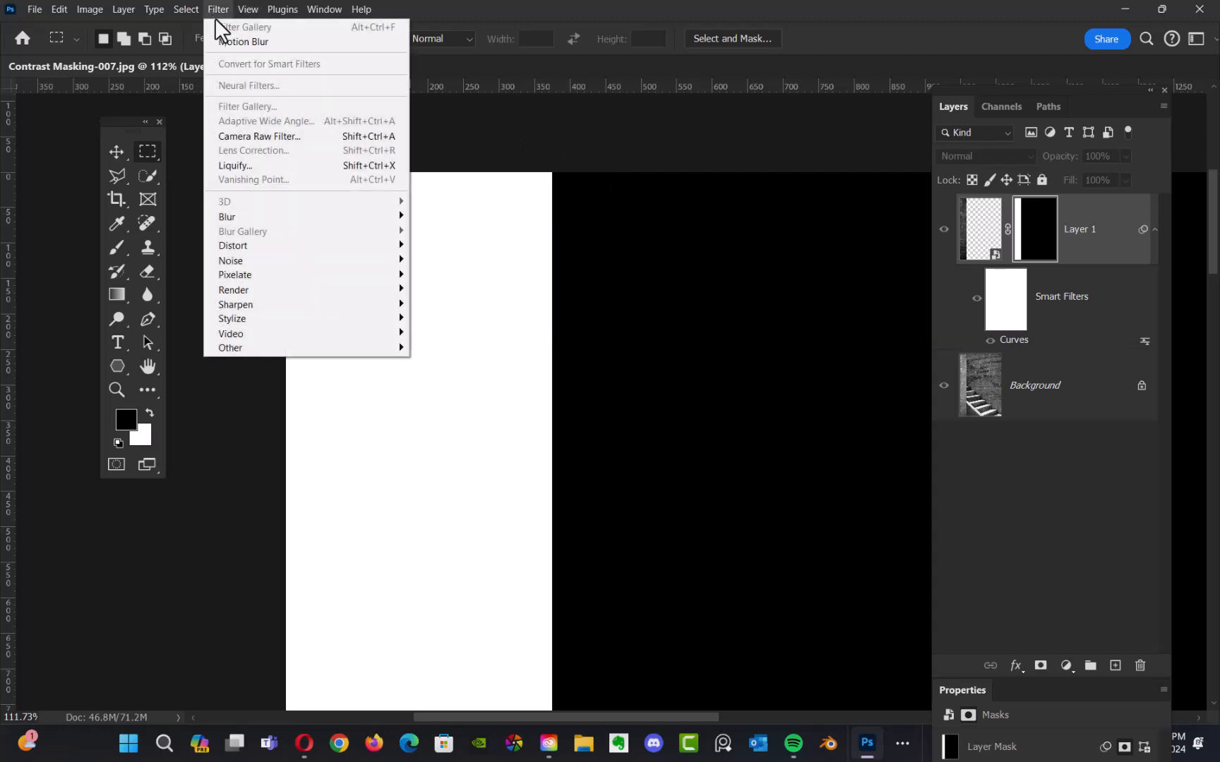
pyautogui.moveTo(285, 220)
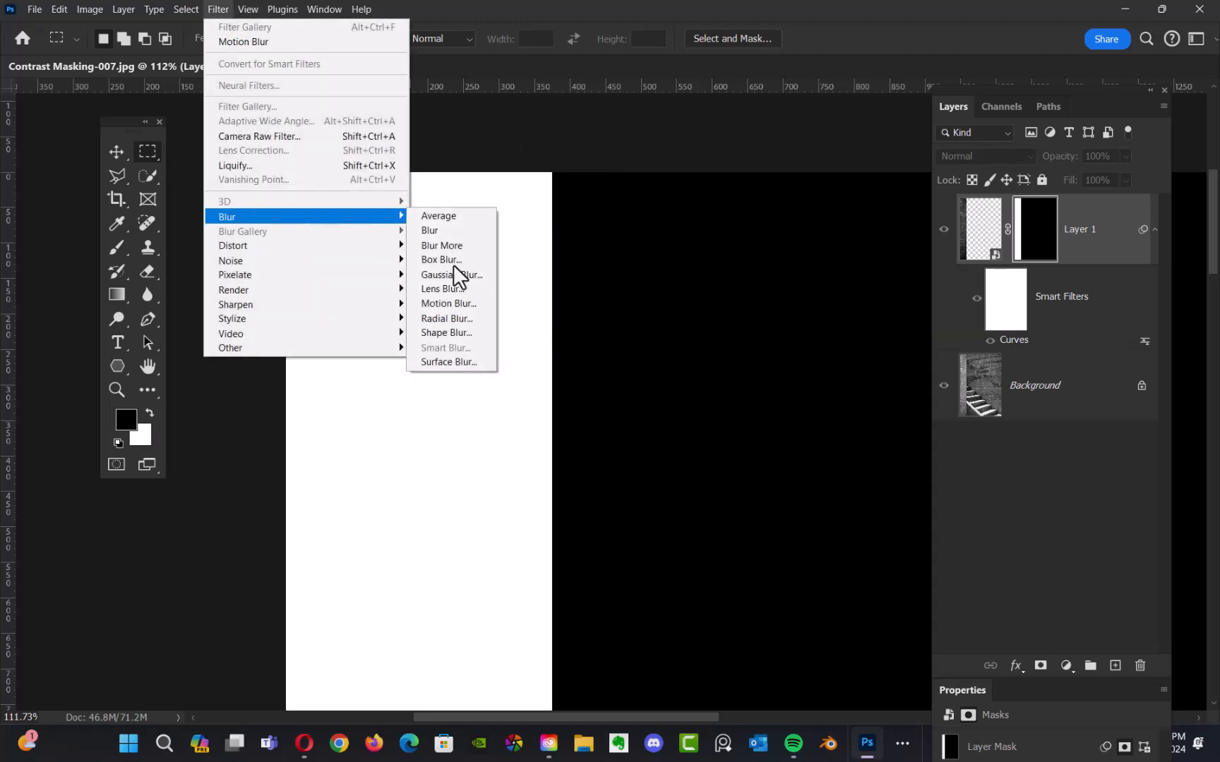
pyautogui.press('Return')
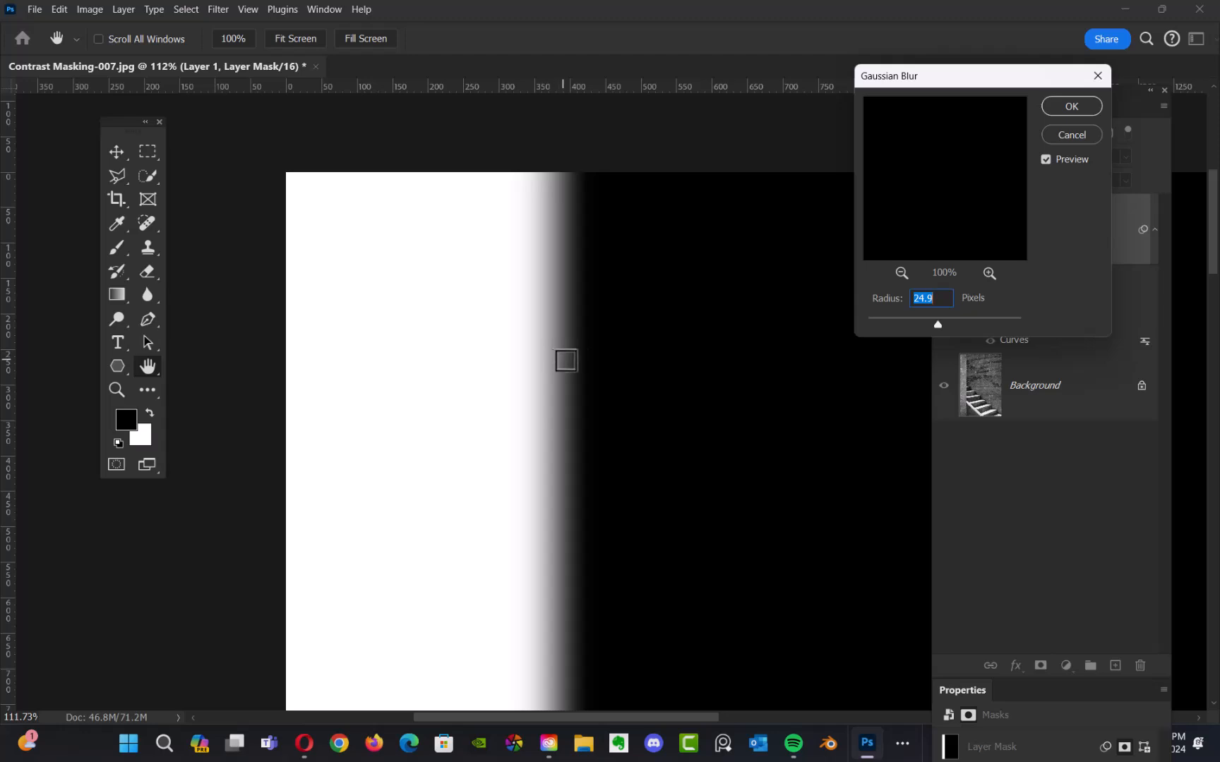
pyautogui.moveTo(939, 328); pyautogui.dragTo(915, 327)
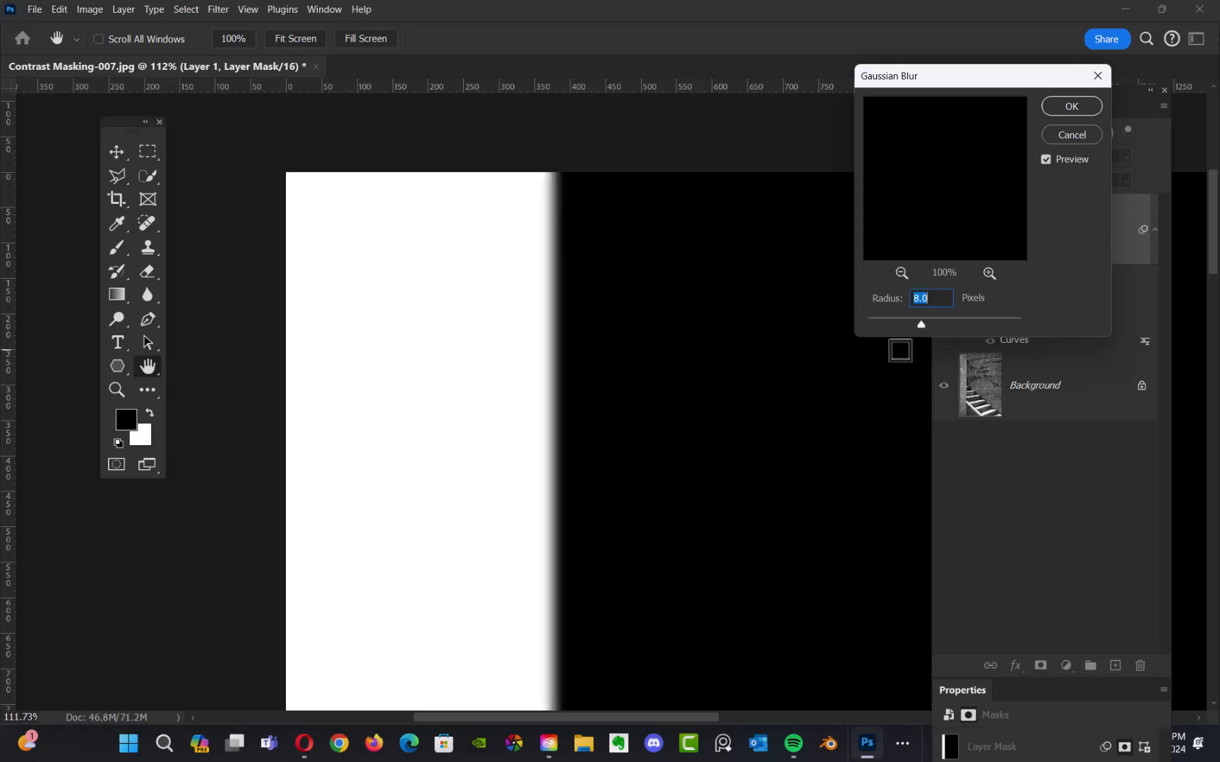
pyautogui.click(1072, 108)
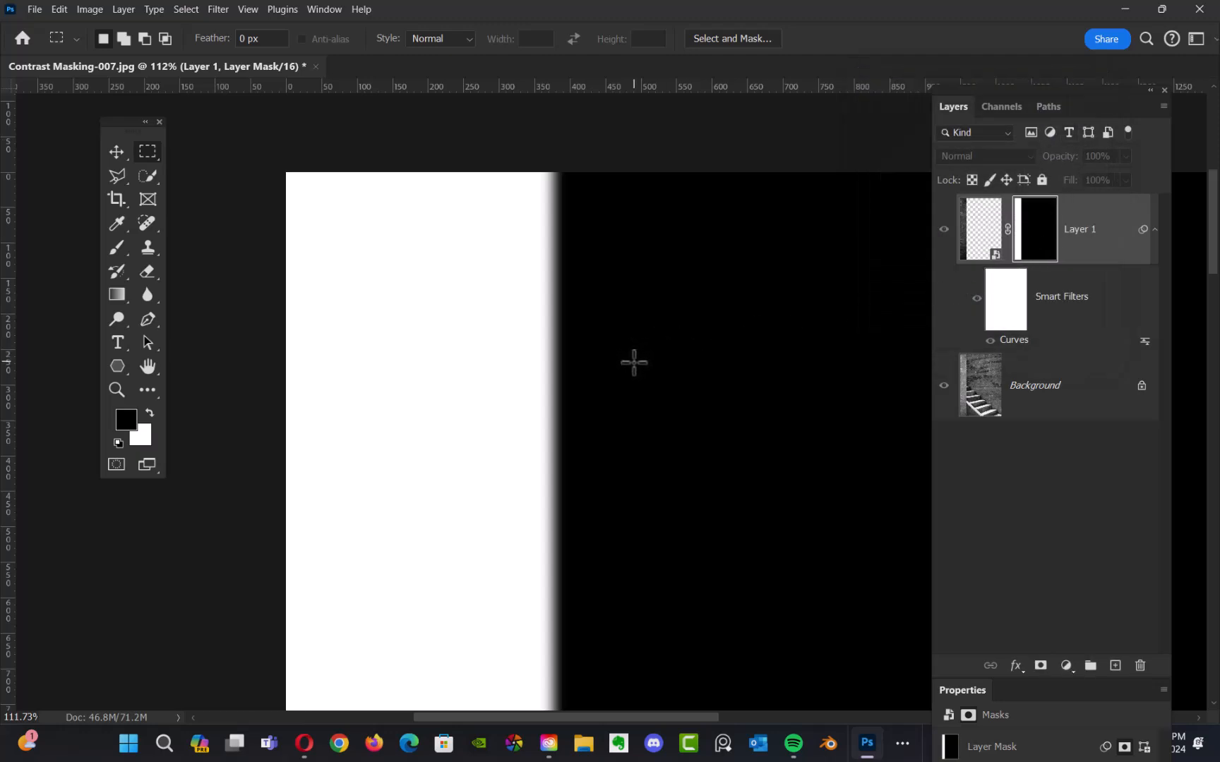
pyautogui.hotkey('ctrl', 'l')
pyautogui.moveTo(533, 287); pyautogui.dragTo(911, 140)
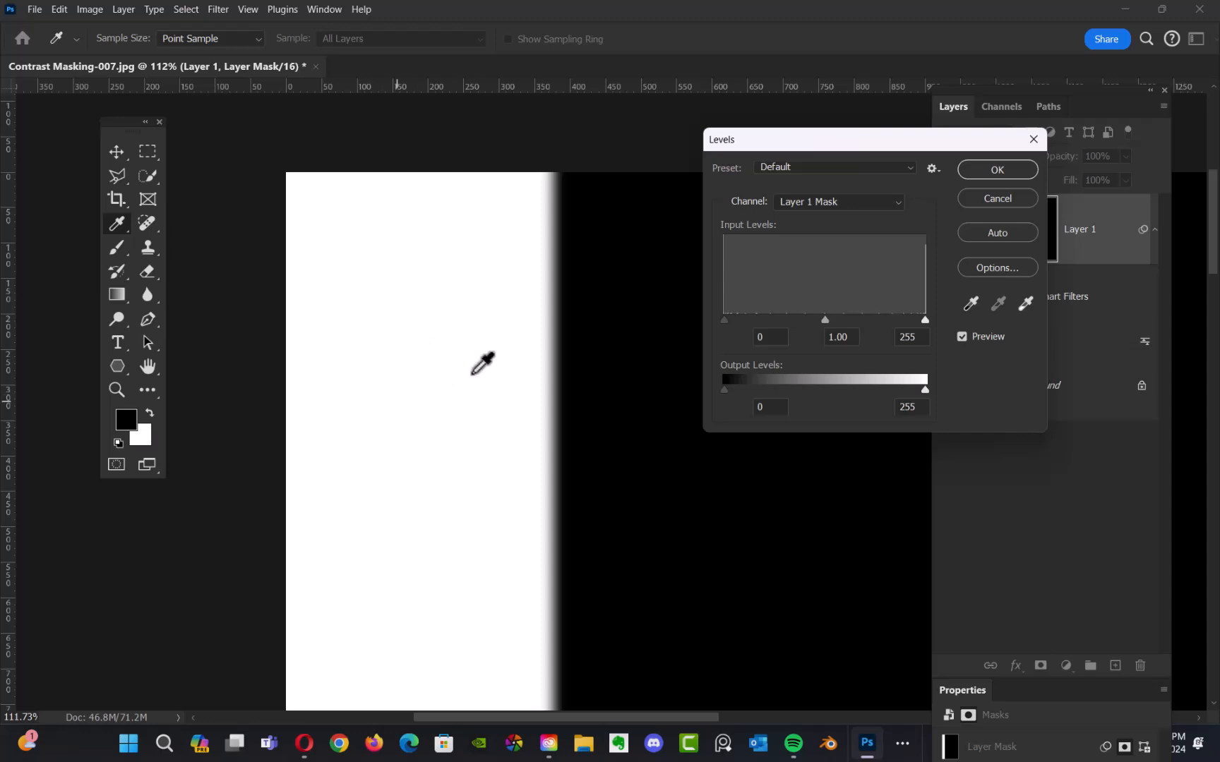
pyautogui.moveTo(725, 321); pyautogui.dragTo(667, 333)
pyautogui.moveTo(923, 321); pyautogui.dragTo(1016, 343)
pyautogui.moveTo(822, 318)
pyautogui.mouseDown()
pyautogui.moveTo(772, 327)
pyautogui.moveTo(890, 334)
pyautogui.moveTo(794, 337)
pyautogui.moveTo(890, 324)
pyautogui.moveTo(805, 330)
pyautogui.moveTo(864, 327)
pyautogui.moveTo(842, 328)
pyautogui.mouseUp()
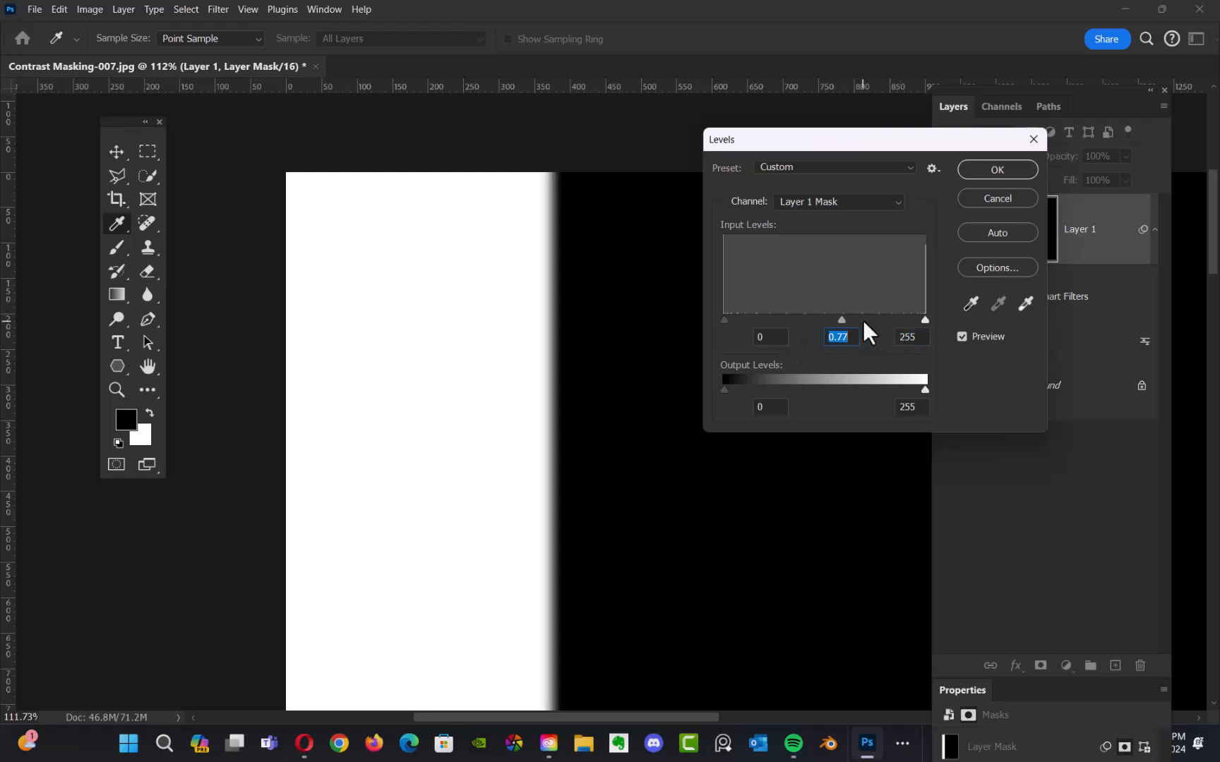
pyautogui.click(998, 198)
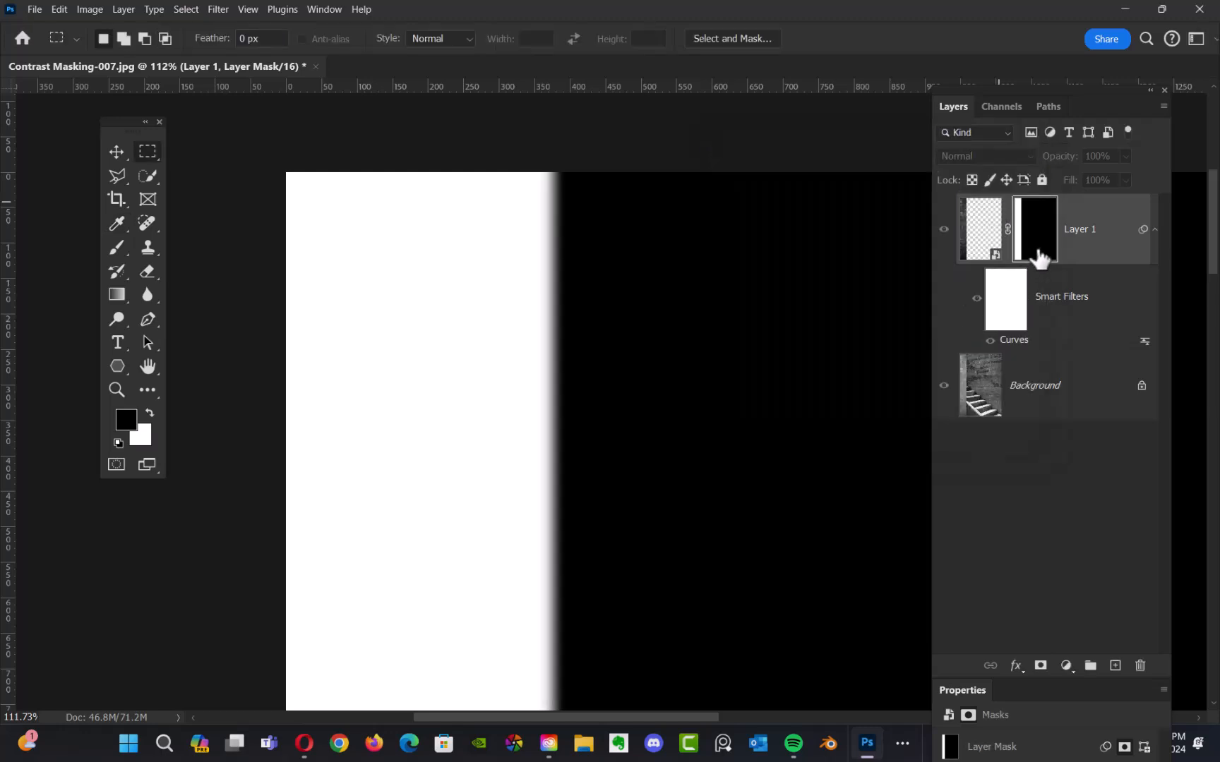
# Return from the mask-only view to the image and examine the softened edge between the pillar and the wall.
pyautogui.keyDown('alt'); pyautogui.click(1035, 246); pyautogui.keyUp('alt')
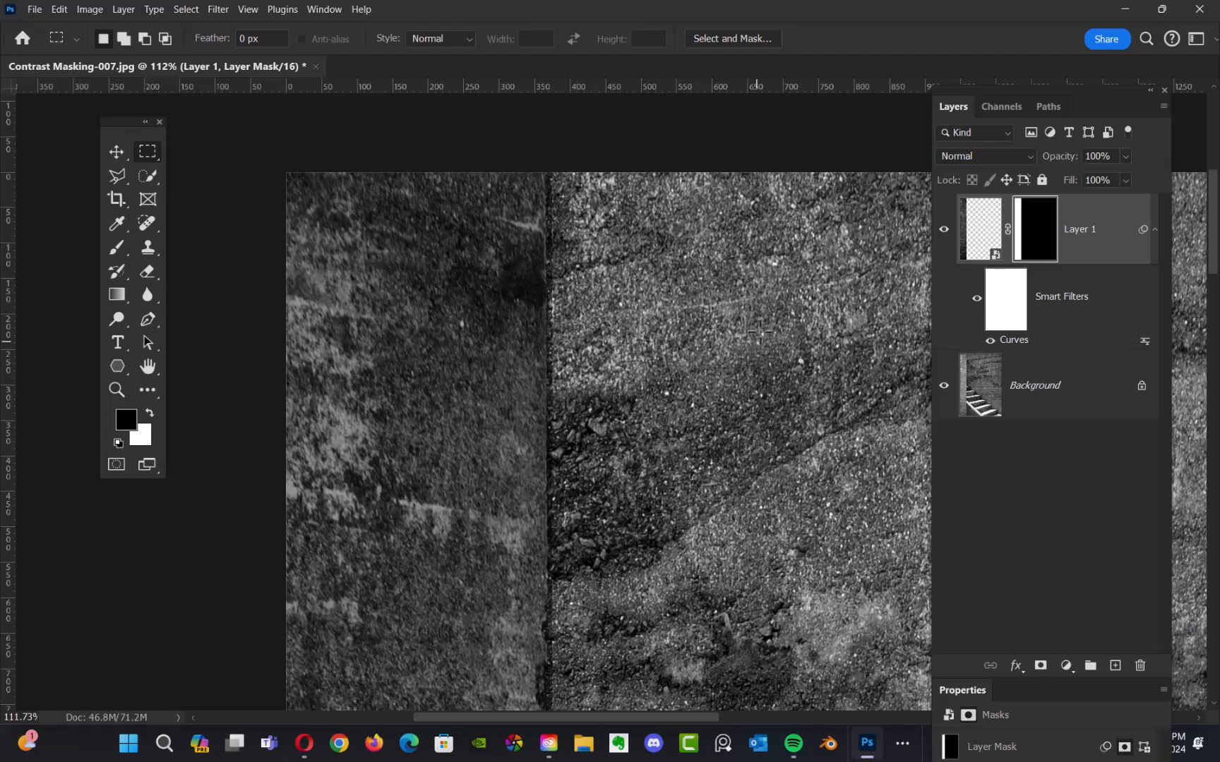
pyautogui.scroll(5, 756, 342)
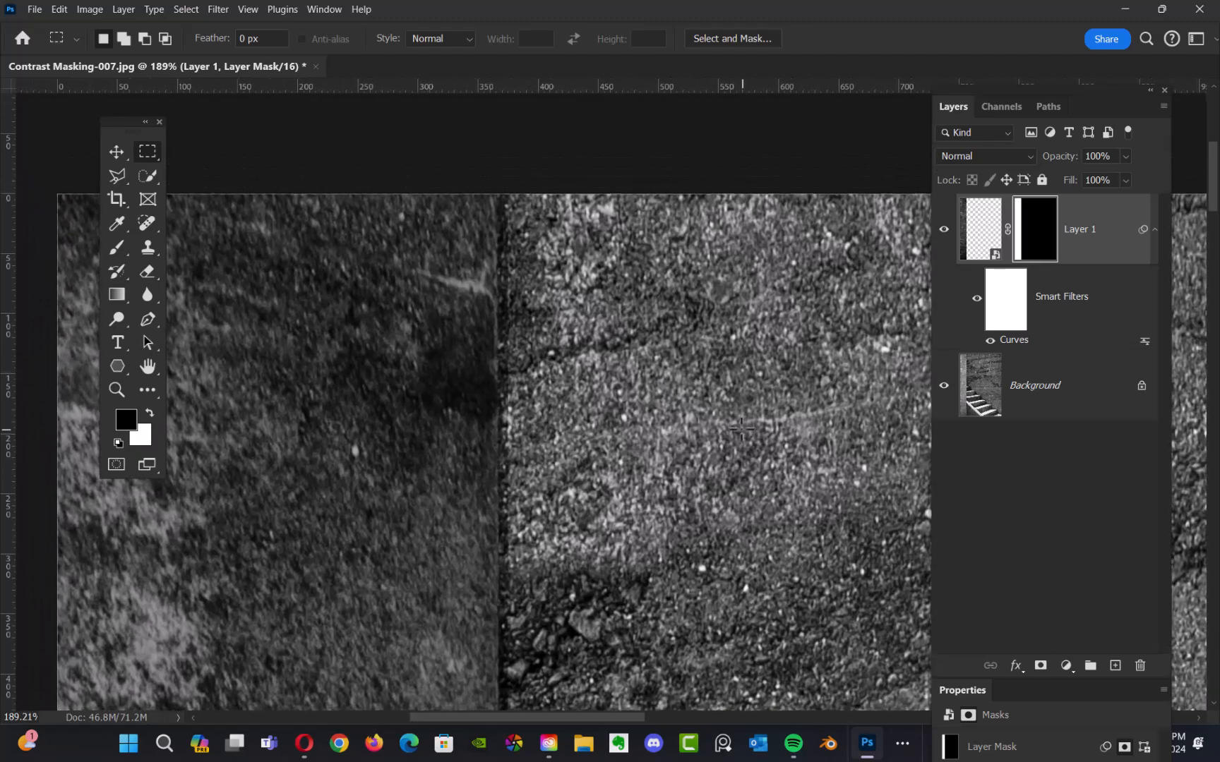
pyautogui.moveTo(743, 431); pyautogui.dragTo(738, 426)
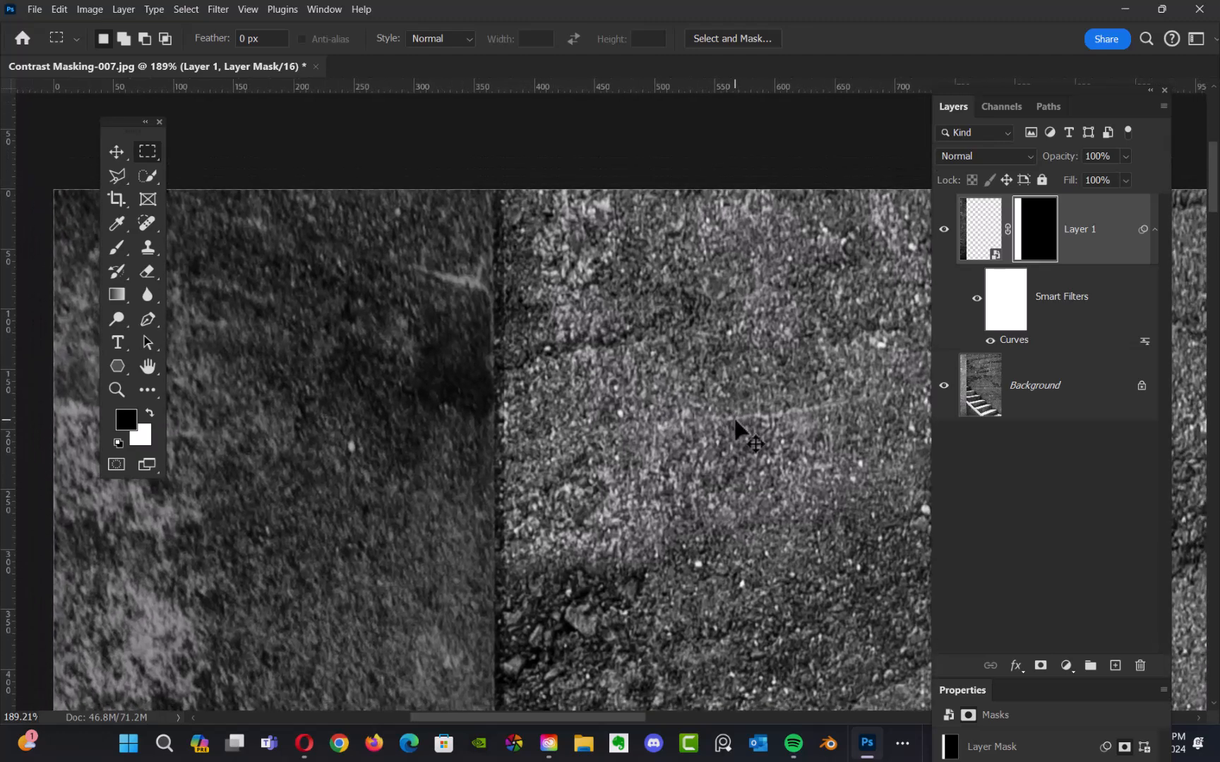
# Tighten the blurred edge of Layer 1's mask with Levels, setting the midtone input to 0.23.
pyautogui.hotkey('ctrl', 'l')
pyautogui.moveTo(847, 140); pyautogui.dragTo(783, 294)
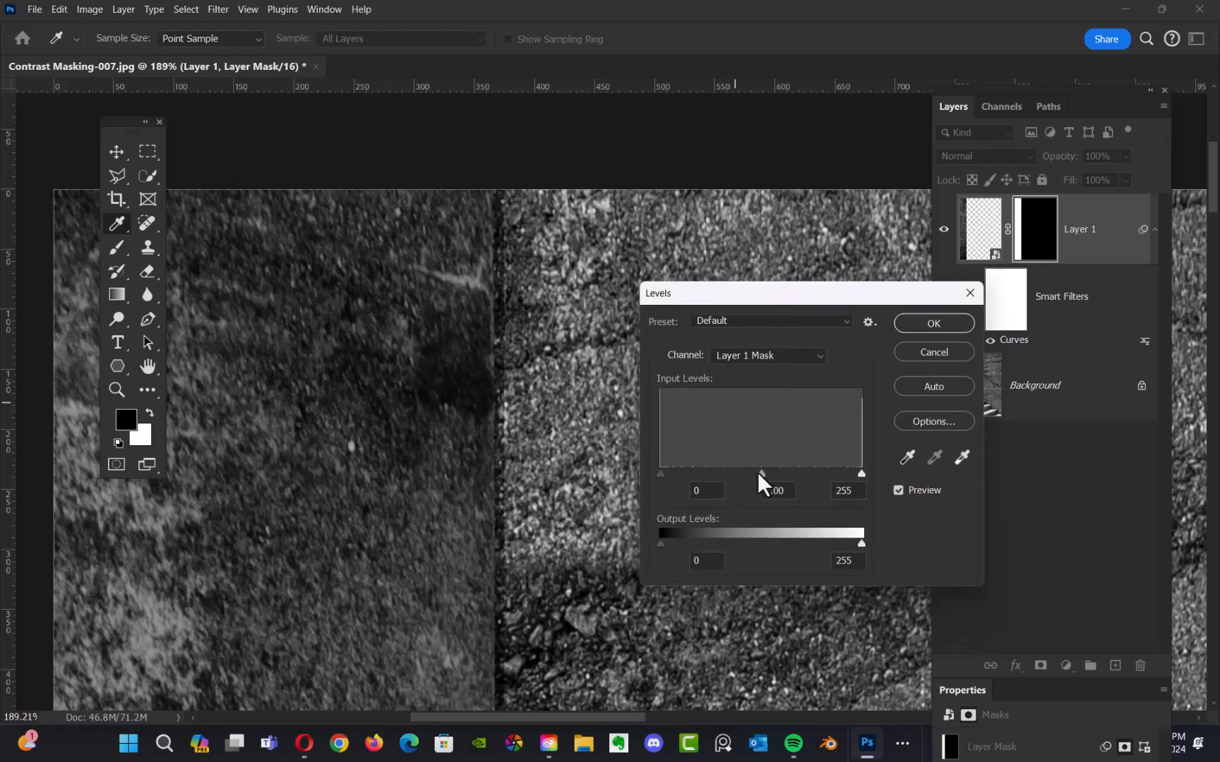
pyautogui.moveTo(760, 474); pyautogui.dragTo(831, 490)
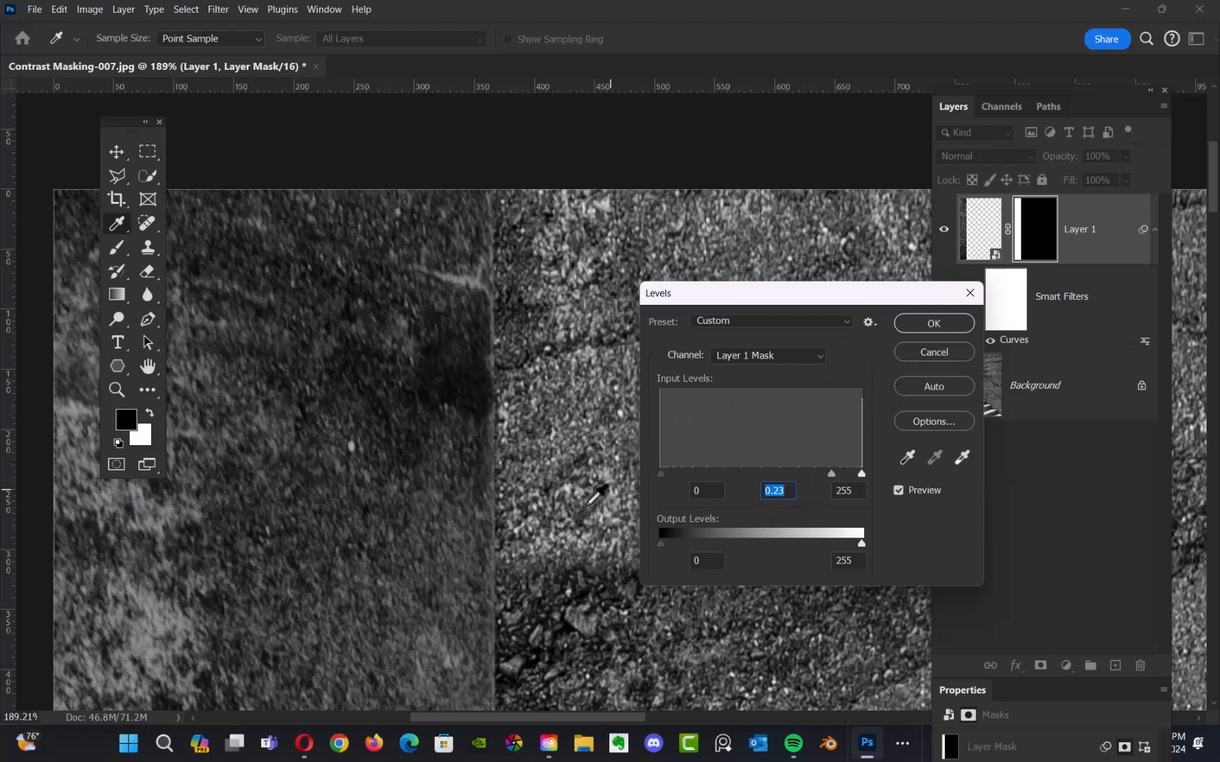
pyautogui.scroll(-5, 586, 406)
pyautogui.scroll(5, 537, 505)
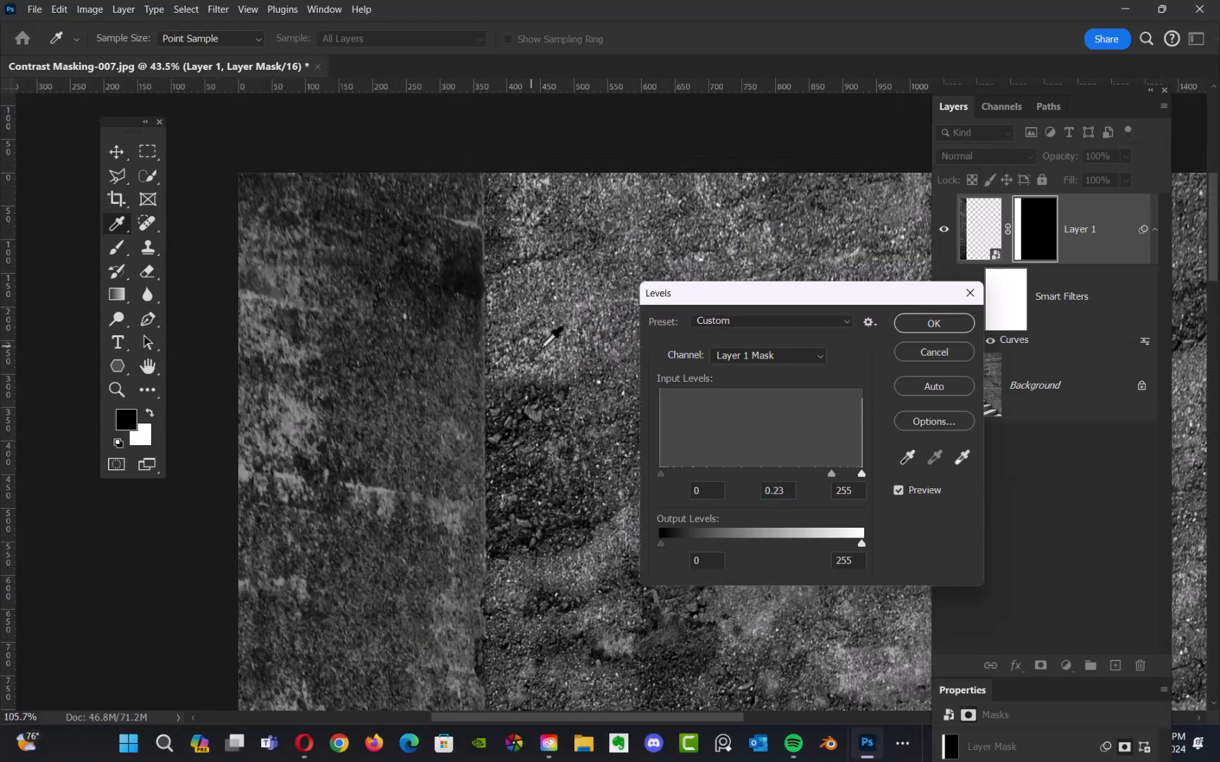
pyautogui.click(916, 326)
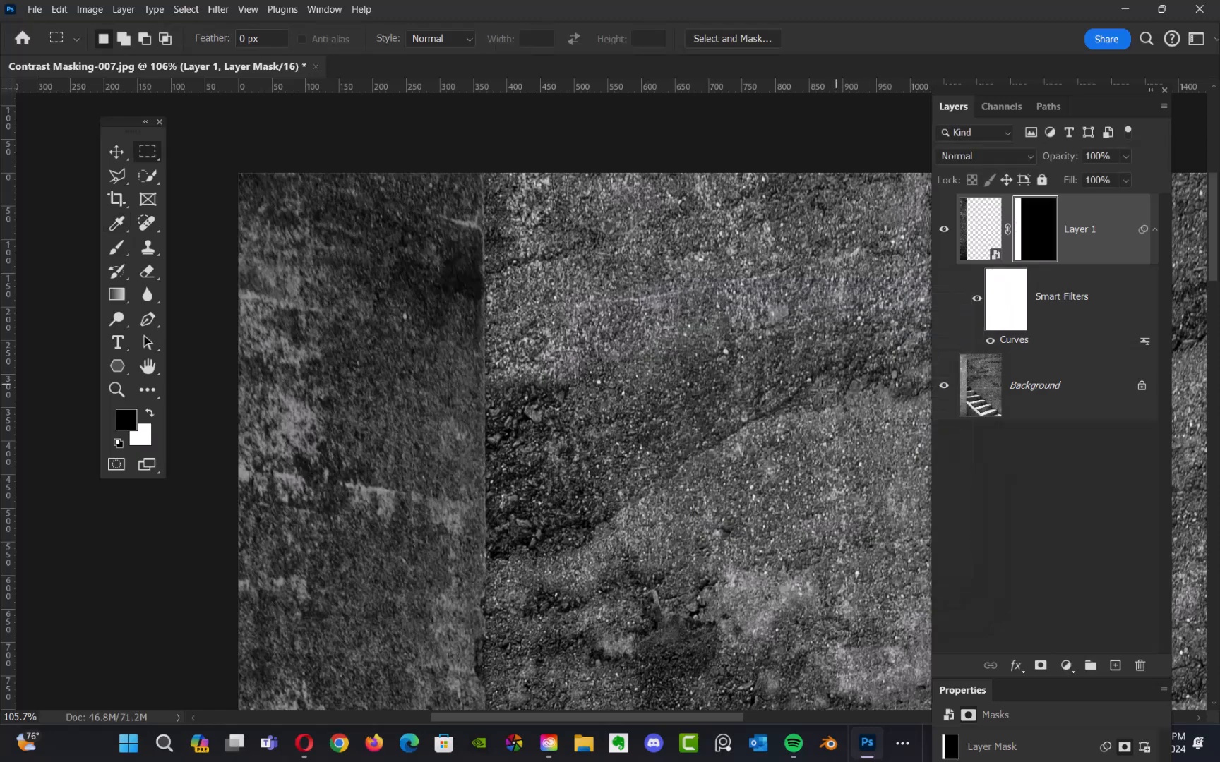
# Edit Layer 1's Curves smart filter, adjusting the middle curve point to input 126 and output 46.
pyautogui.moveTo(713, 404); pyautogui.dragTo(641, 310)
pyautogui.doubleClick(1018, 342)
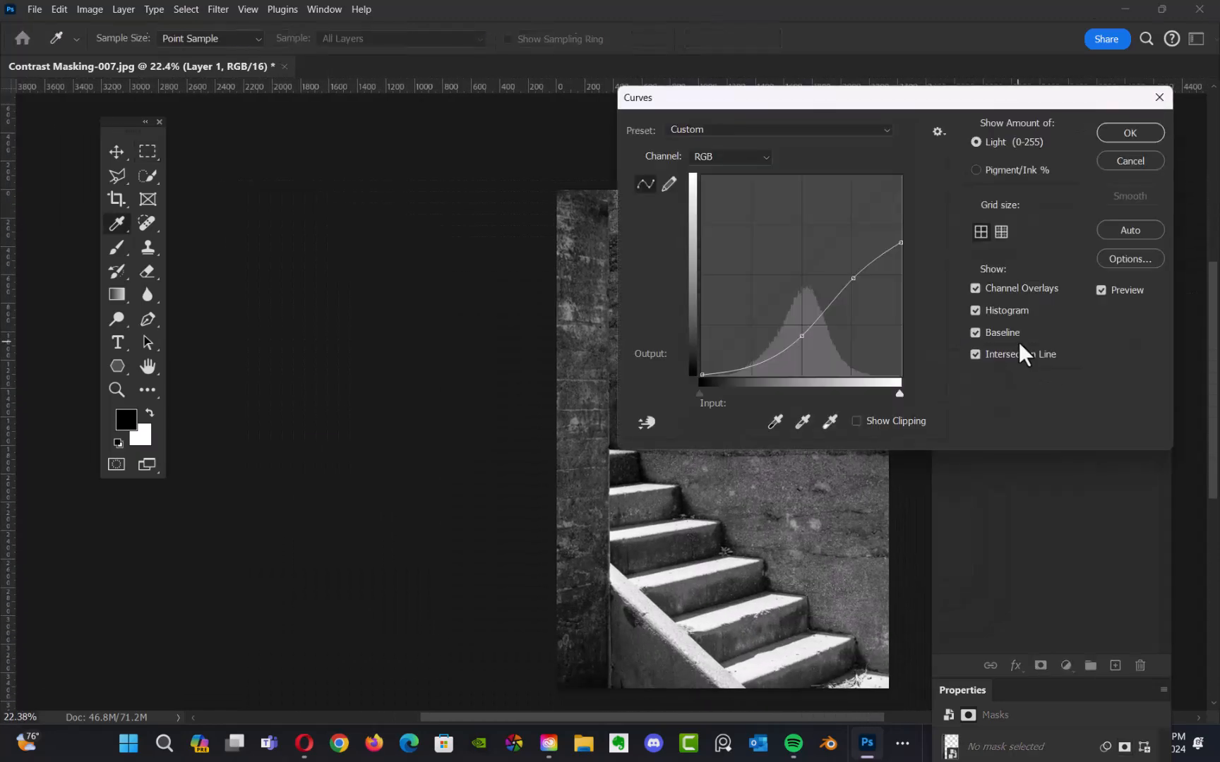
pyautogui.moveTo(887, 104); pyautogui.dragTo(1045, 86)
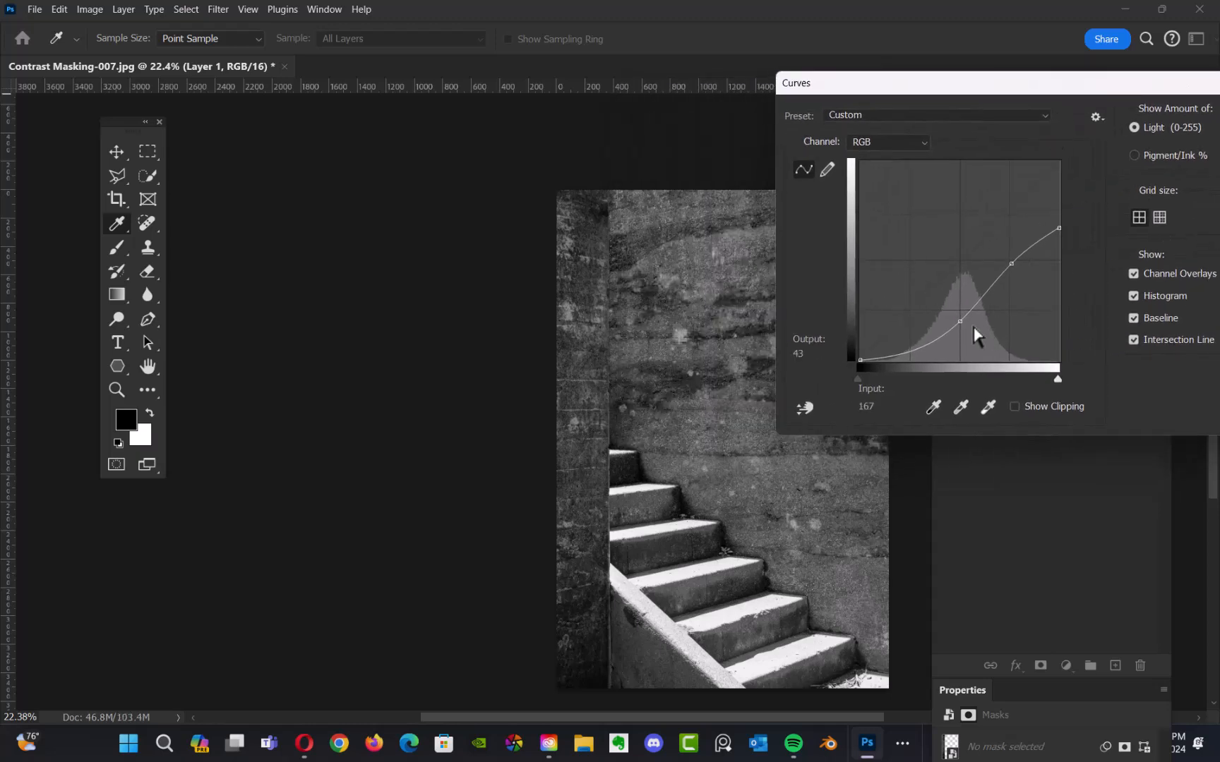
pyautogui.moveTo(963, 324)
pyautogui.mouseDown()
pyautogui.moveTo(964, 336)
pyautogui.moveTo(959, 325)
pyautogui.mouseUp()
pyautogui.moveTo(1060, 86); pyautogui.dragTo(958, 102)
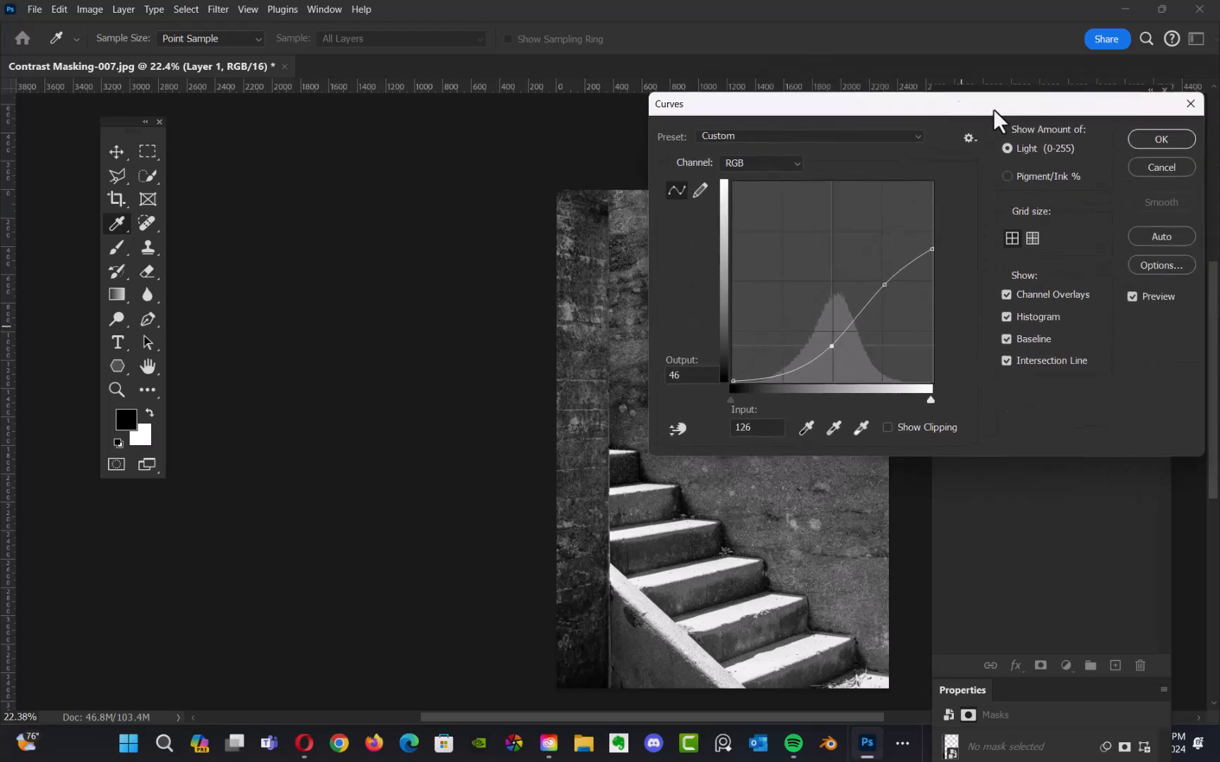
pyautogui.click(1146, 141)
# Compare the staircase photo's Red, Green and Blue channels to judge which separates the bright treads best.
pyautogui.moveTo(746, 437); pyautogui.dragTo(627, 283)
pyautogui.moveTo(650, 349); pyautogui.dragTo(615, 383)
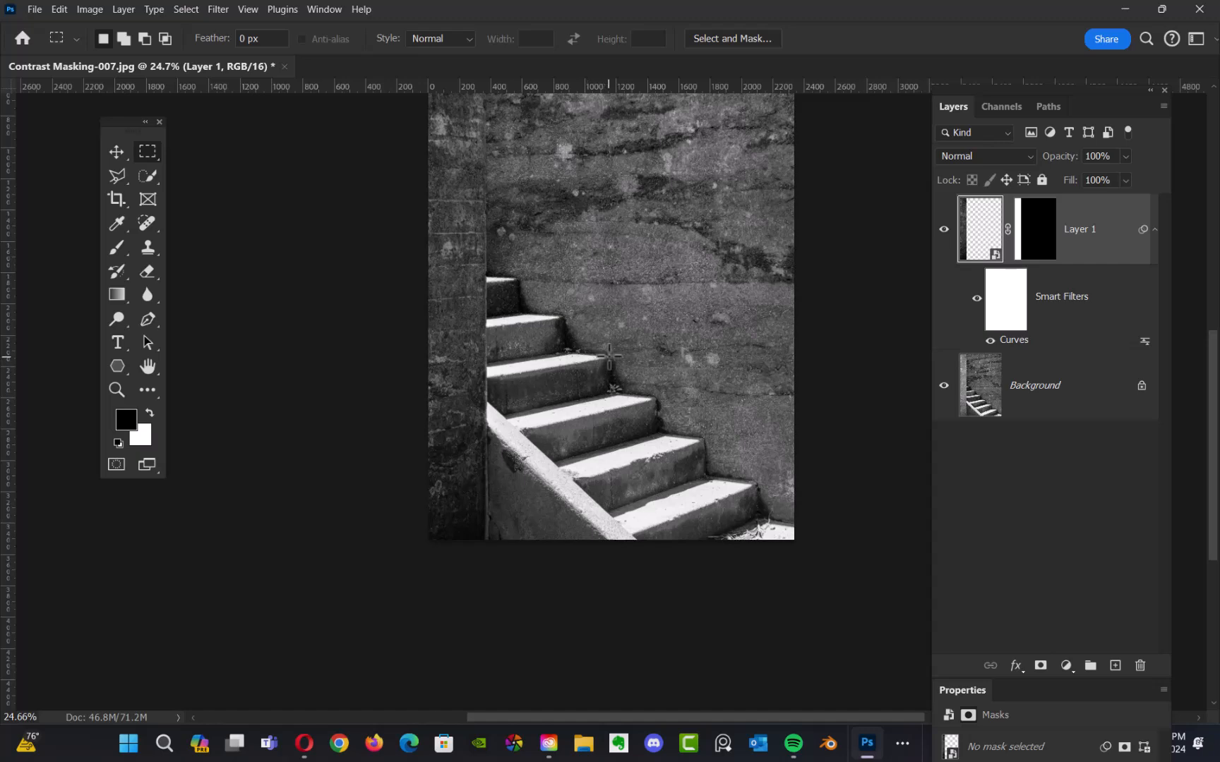
pyautogui.click(998, 107)
pyautogui.click(975, 240)
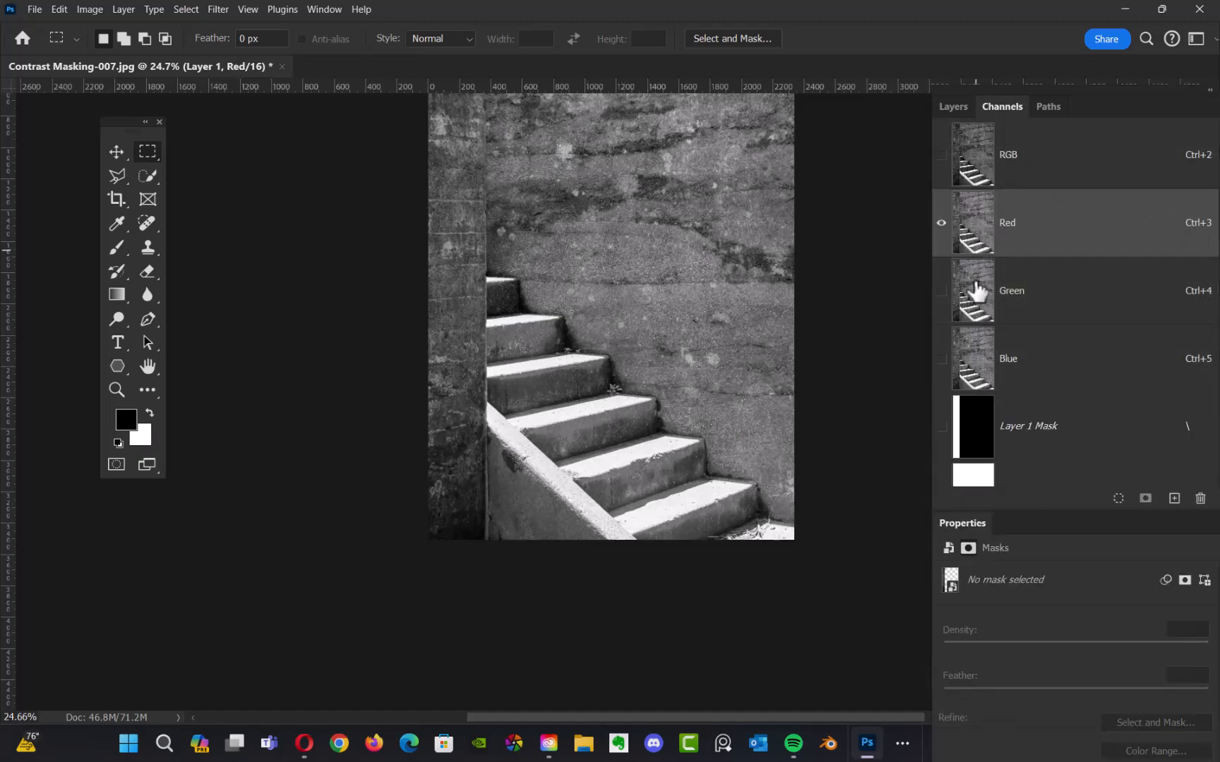
pyautogui.click(978, 303)
pyautogui.click(981, 347)
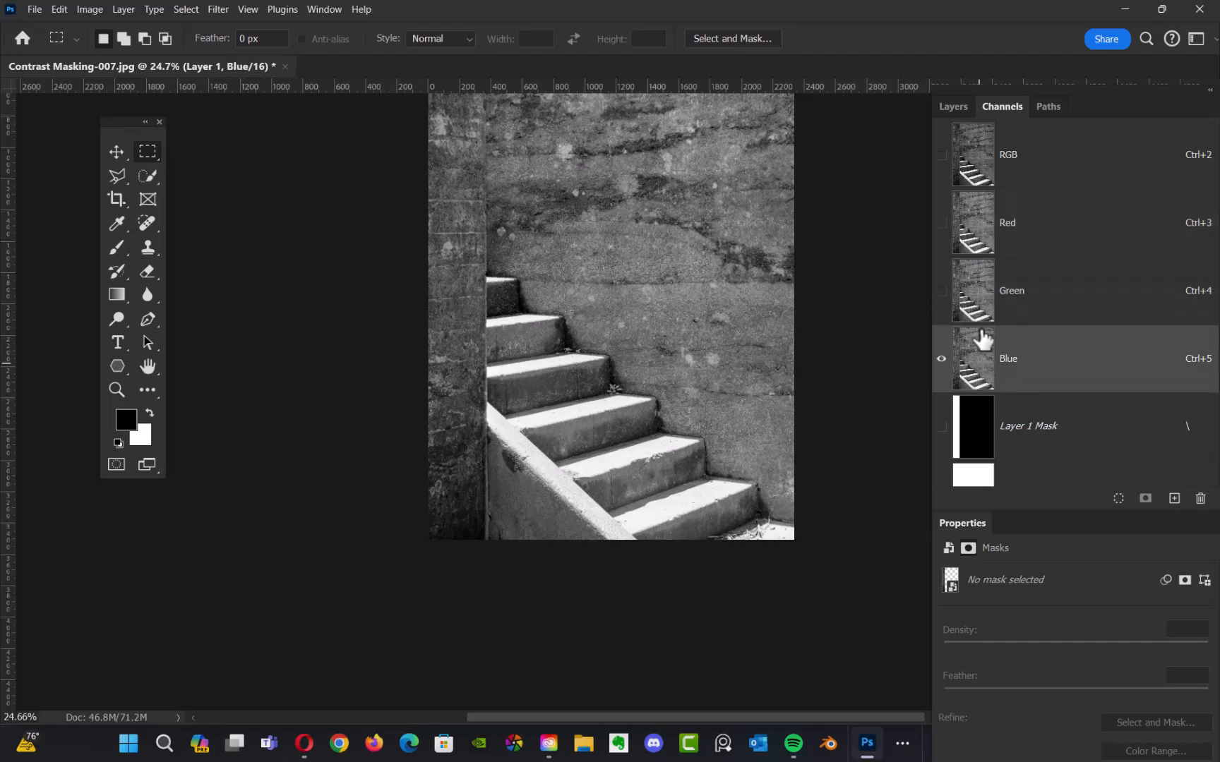
pyautogui.click(984, 177)
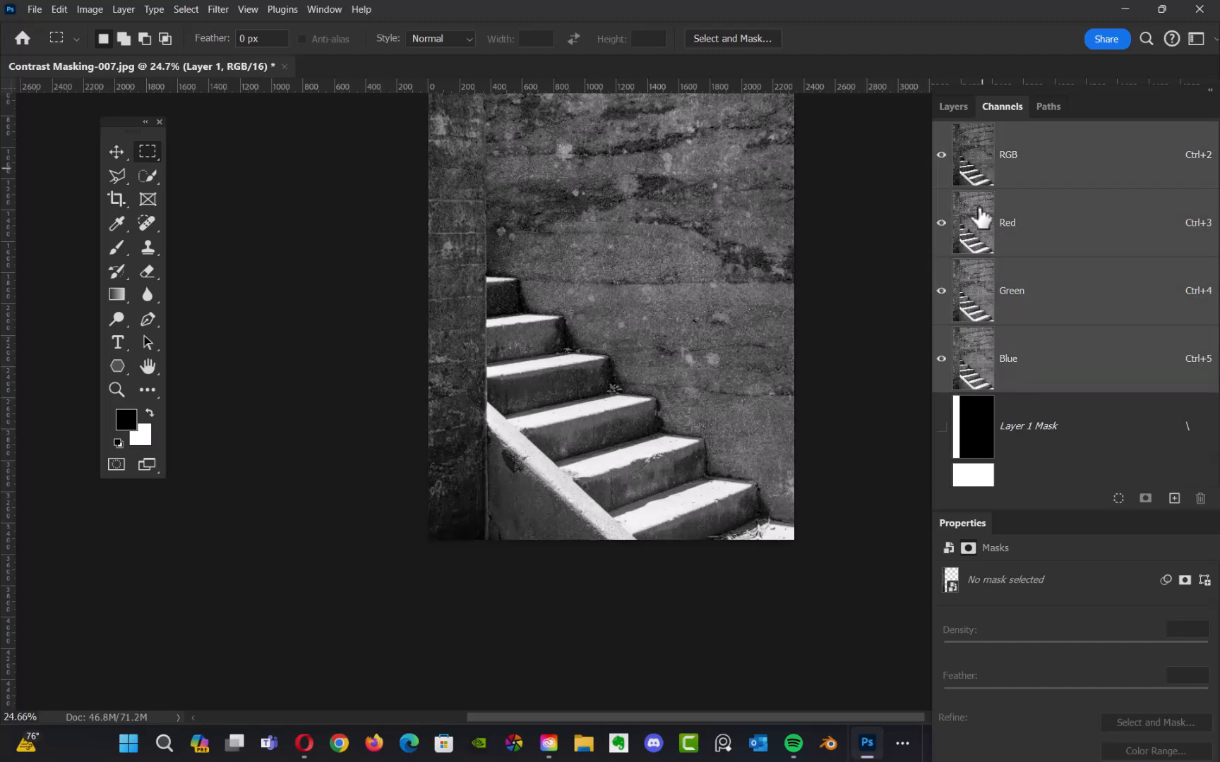
pyautogui.click(974, 249)
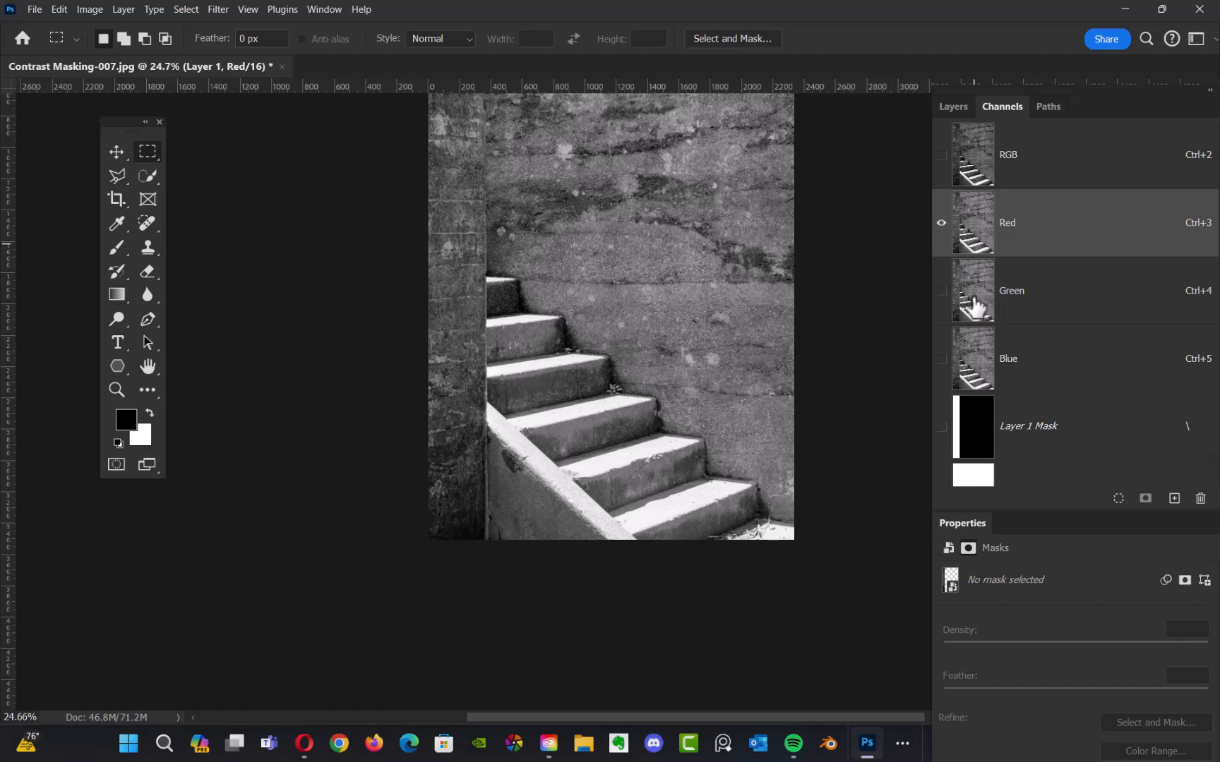
pyautogui.click(974, 305)
# Duplicate the Blue channel.
pyautogui.click(973, 392)
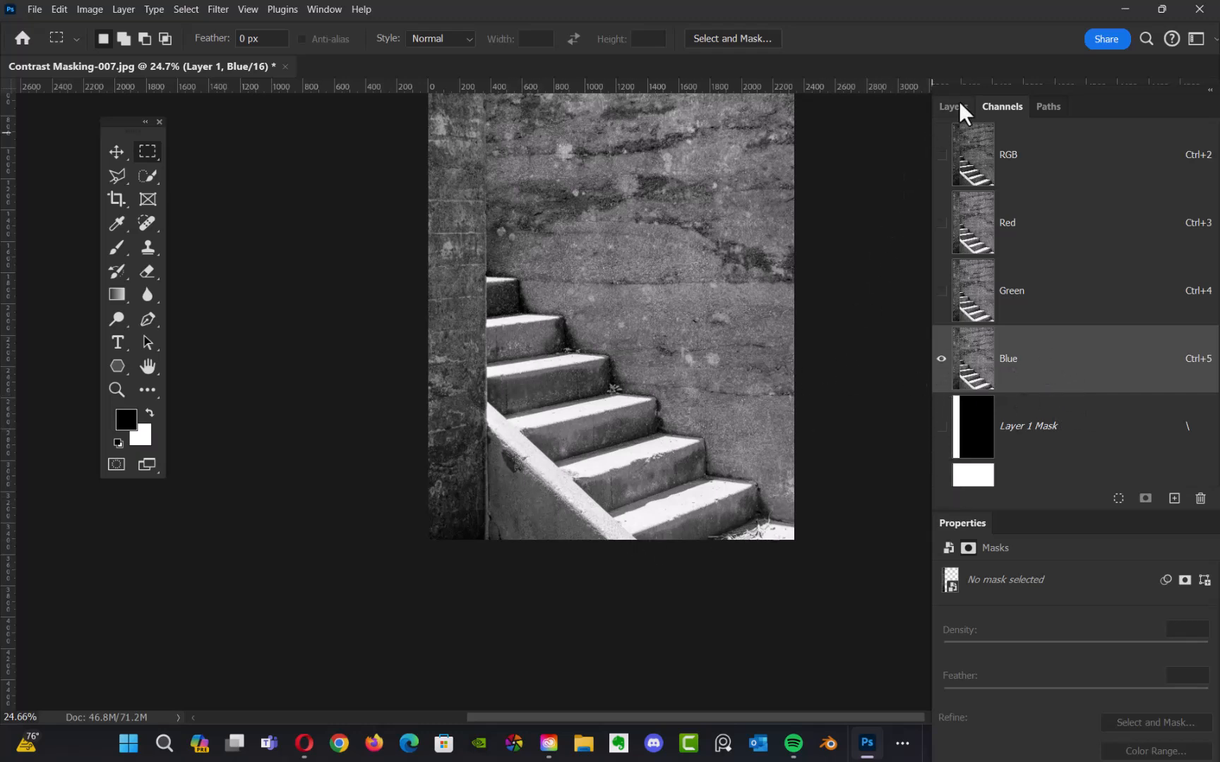
pyautogui.moveTo(1054, 89); pyautogui.dragTo(998, 89)
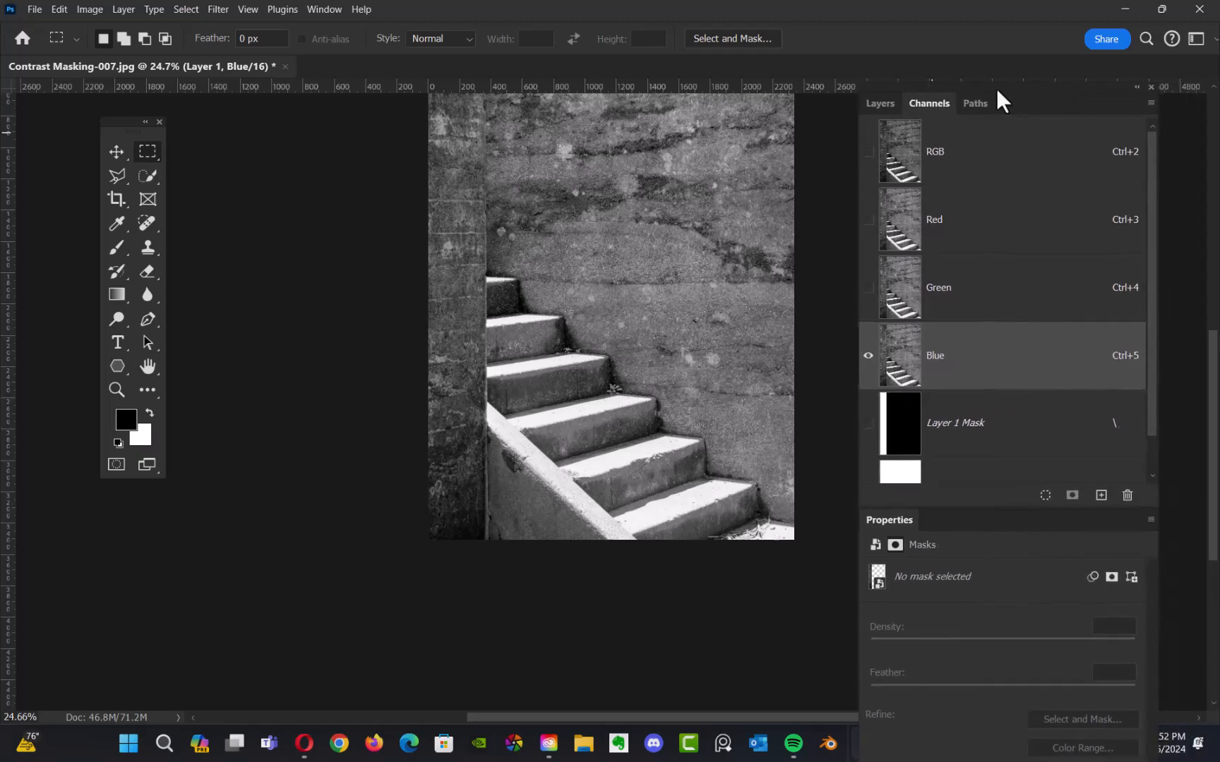
pyautogui.moveTo(907, 370); pyautogui.dragTo(1099, 495)
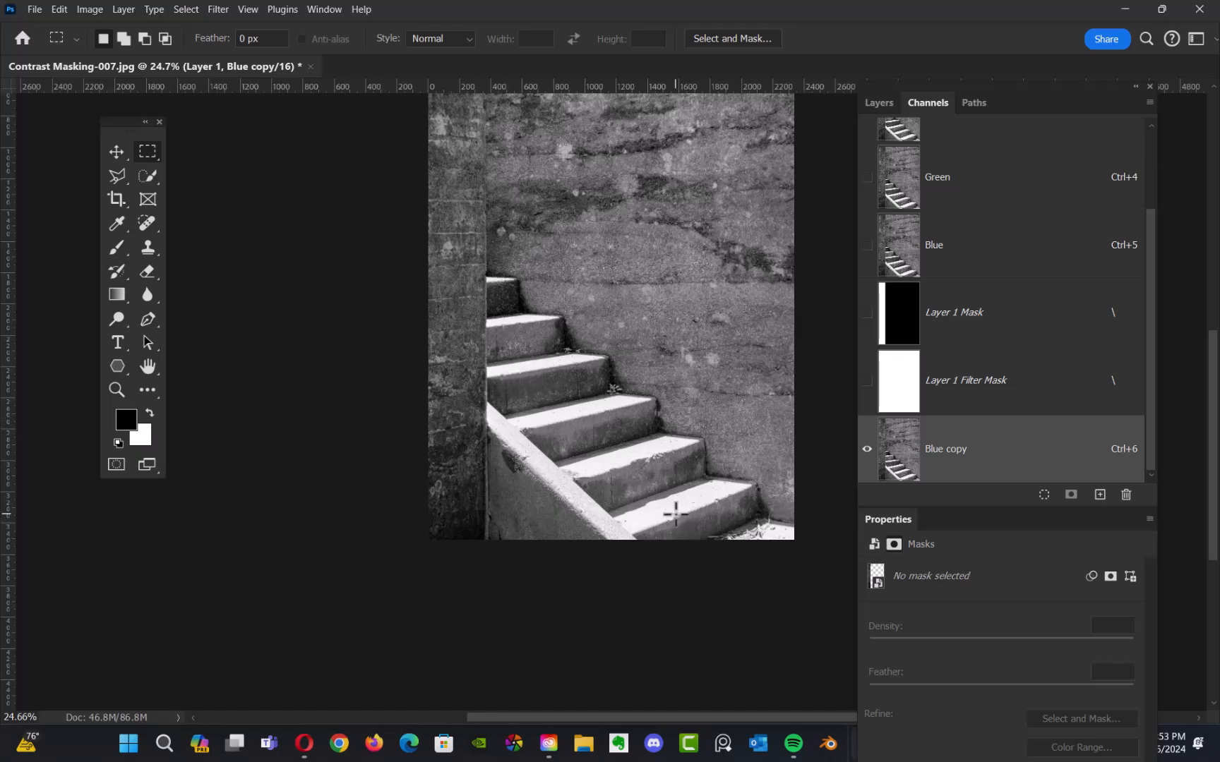
# Darken the Blue channel copy with Curves, raising the black point, setting the white input to 248 and adding a point at input 176, output 33.
pyautogui.click(95, 14)
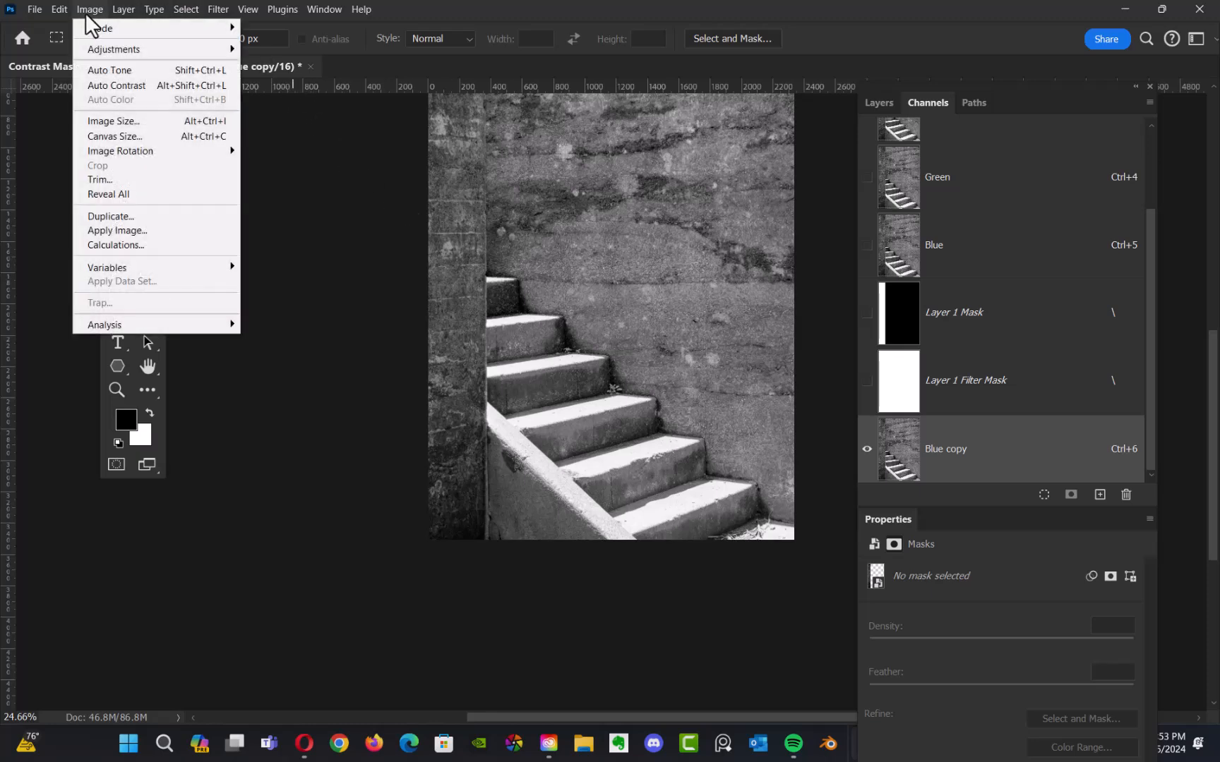
pyautogui.moveTo(146, 58)
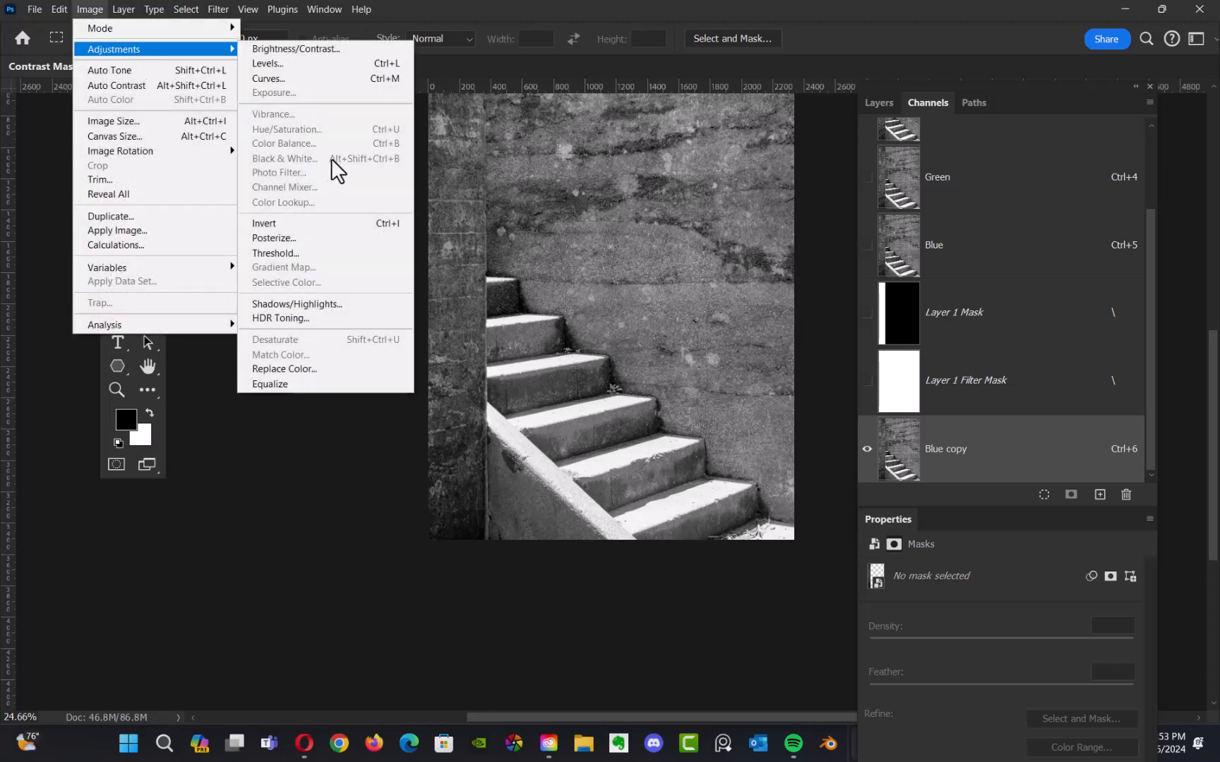
pyautogui.click(281, 80)
pyautogui.moveTo(702, 83); pyautogui.dragTo(934, 53)
pyautogui.moveTo(894, 344); pyautogui.dragTo(937, 365)
pyautogui.moveTo(1089, 342); pyautogui.dragTo(1083, 345)
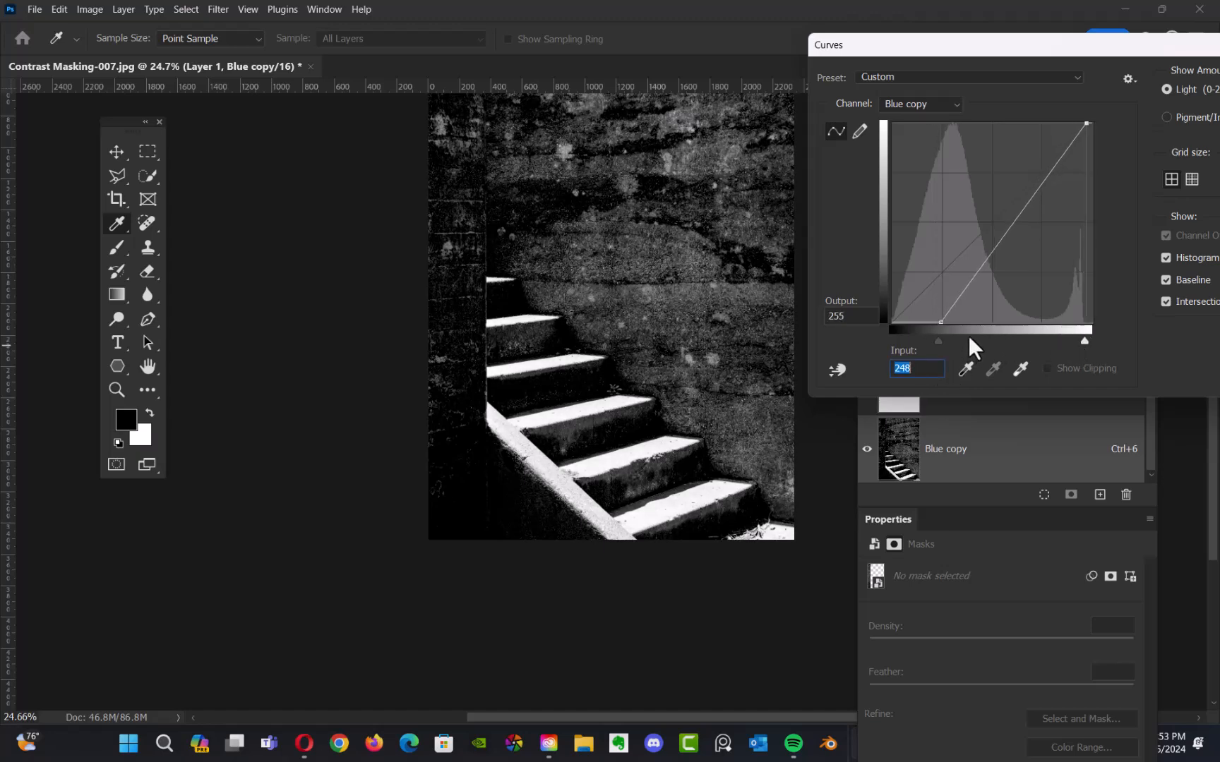
pyautogui.moveTo(996, 261); pyautogui.dragTo(1036, 302)
pyautogui.moveTo(1135, 46); pyautogui.dragTo(1008, 46)
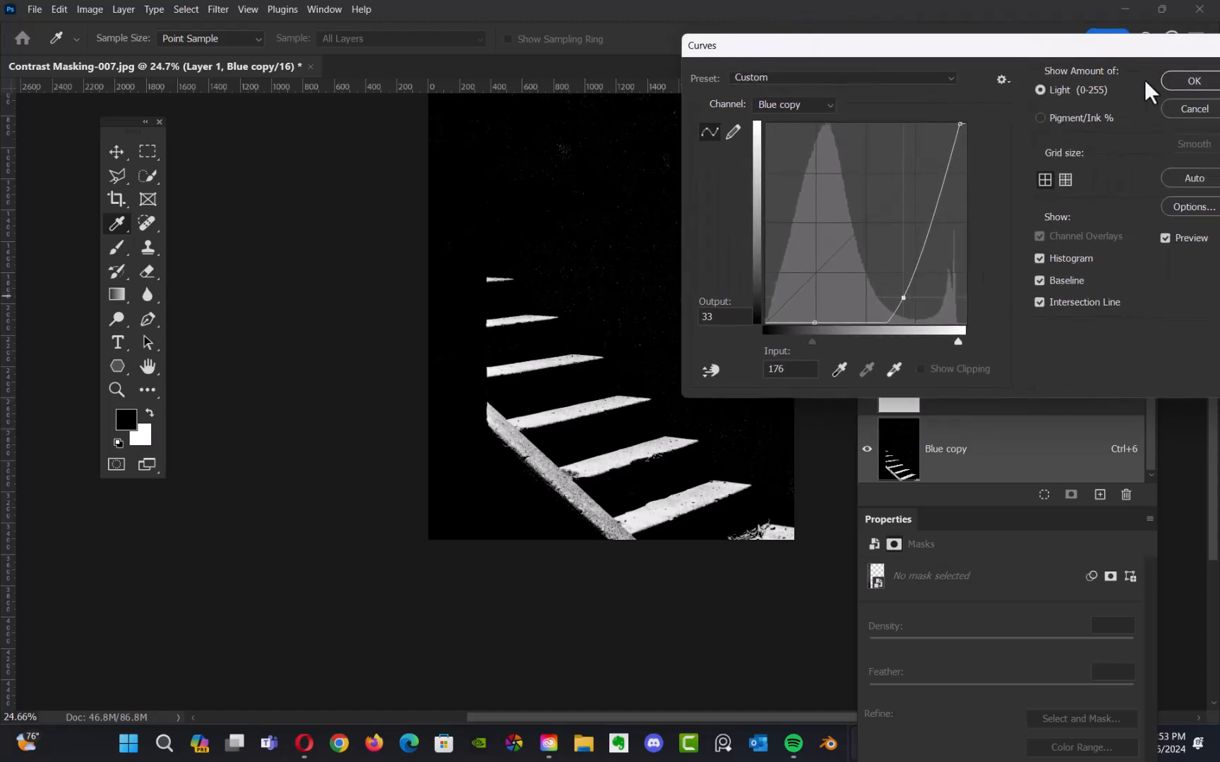
pyautogui.click(1178, 81)
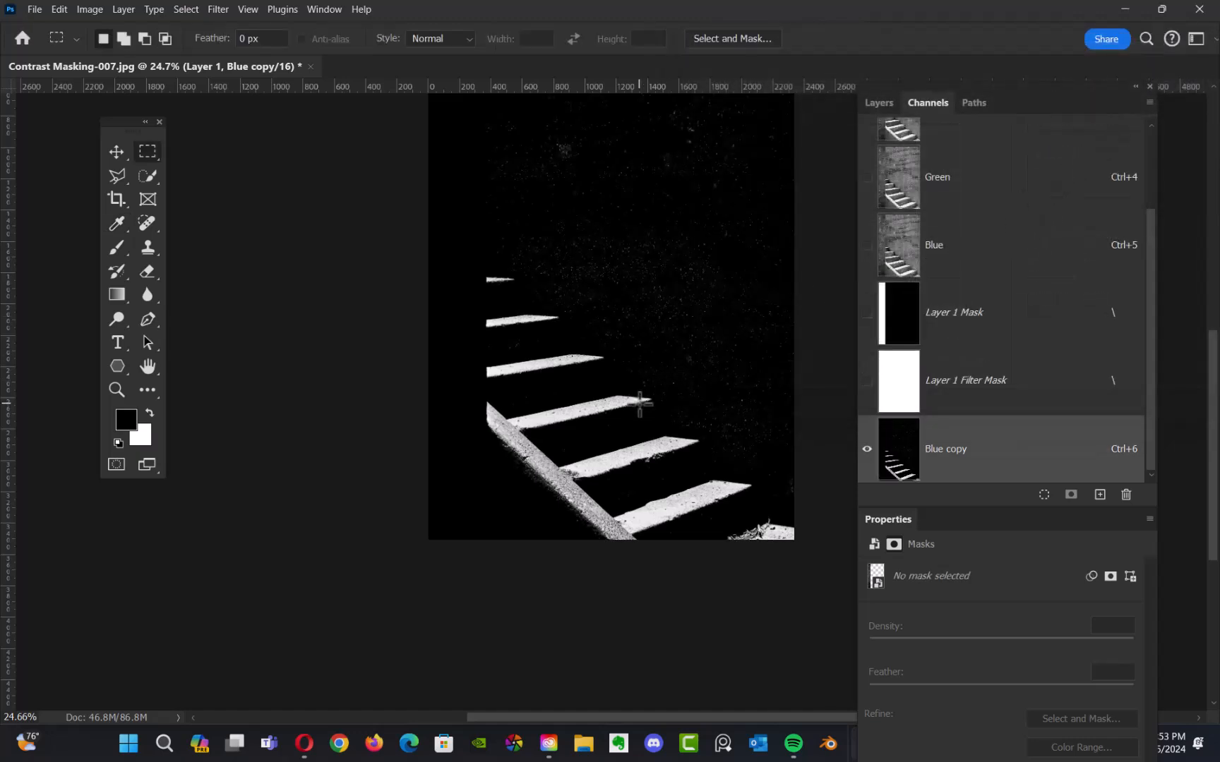
# Outline the speckled wall area above the stair treads in the Blue copy channel with the Polygonal Lasso.
pyautogui.moveTo(671, 355); pyautogui.dragTo(640, 375)
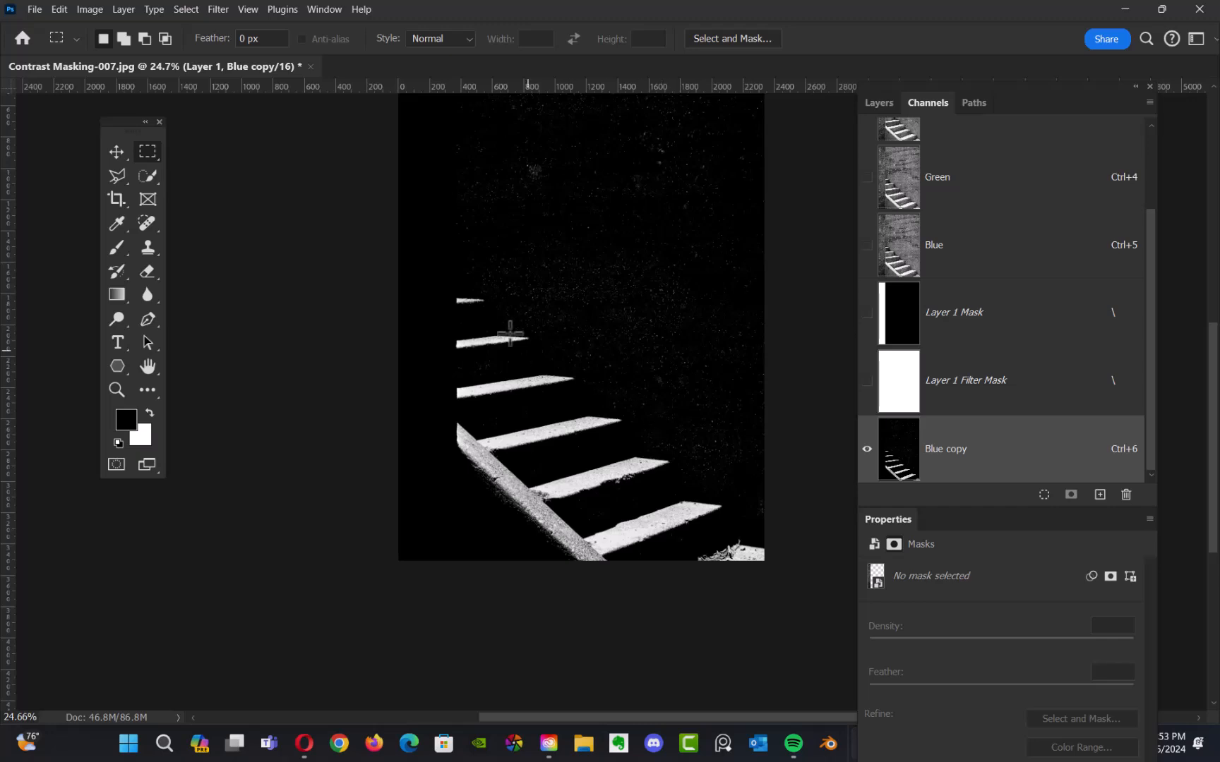
pyautogui.click(122, 174)
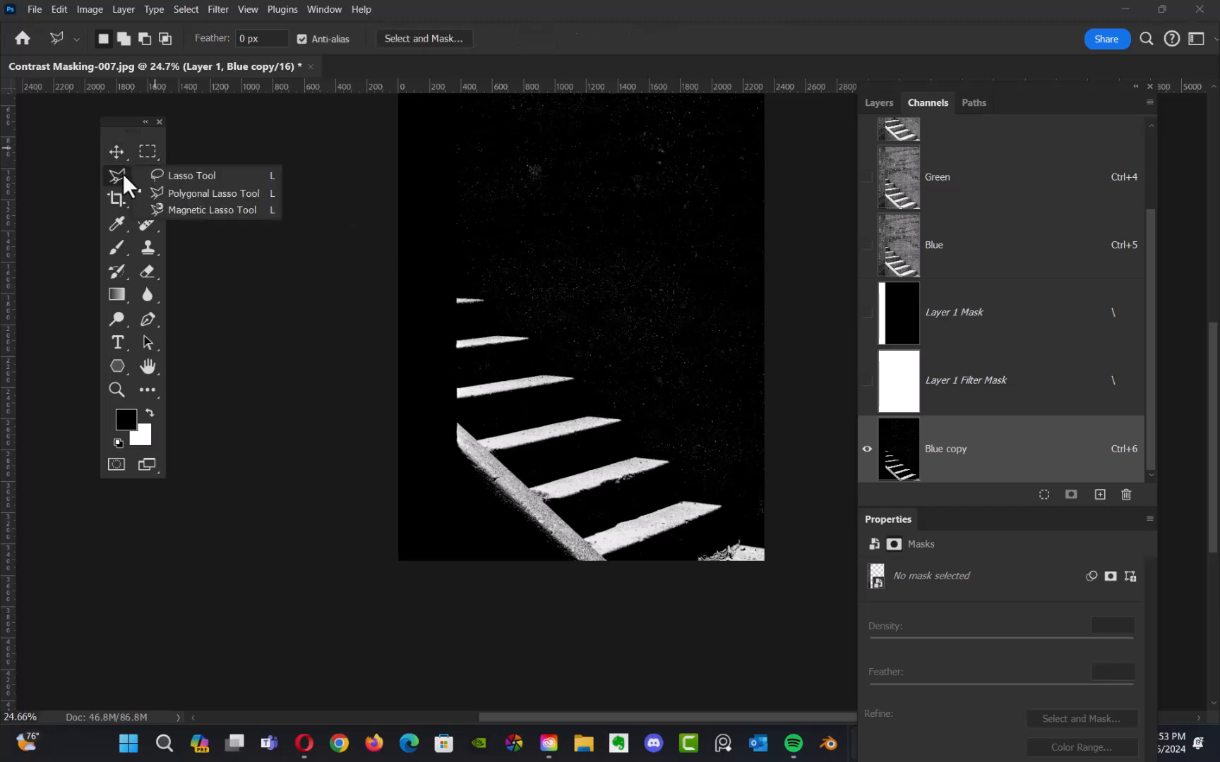
pyautogui.click(176, 195)
pyautogui.click(443, 290)
pyautogui.click(474, 292)
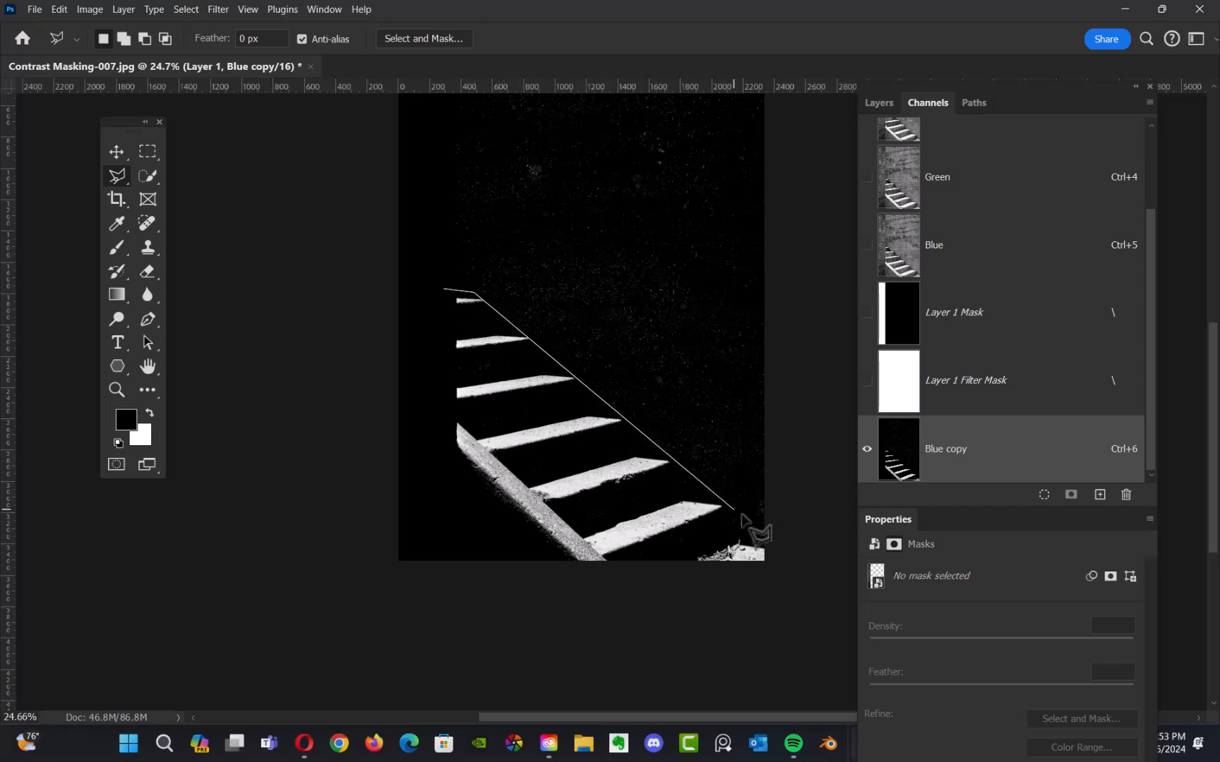
pyautogui.click(766, 545)
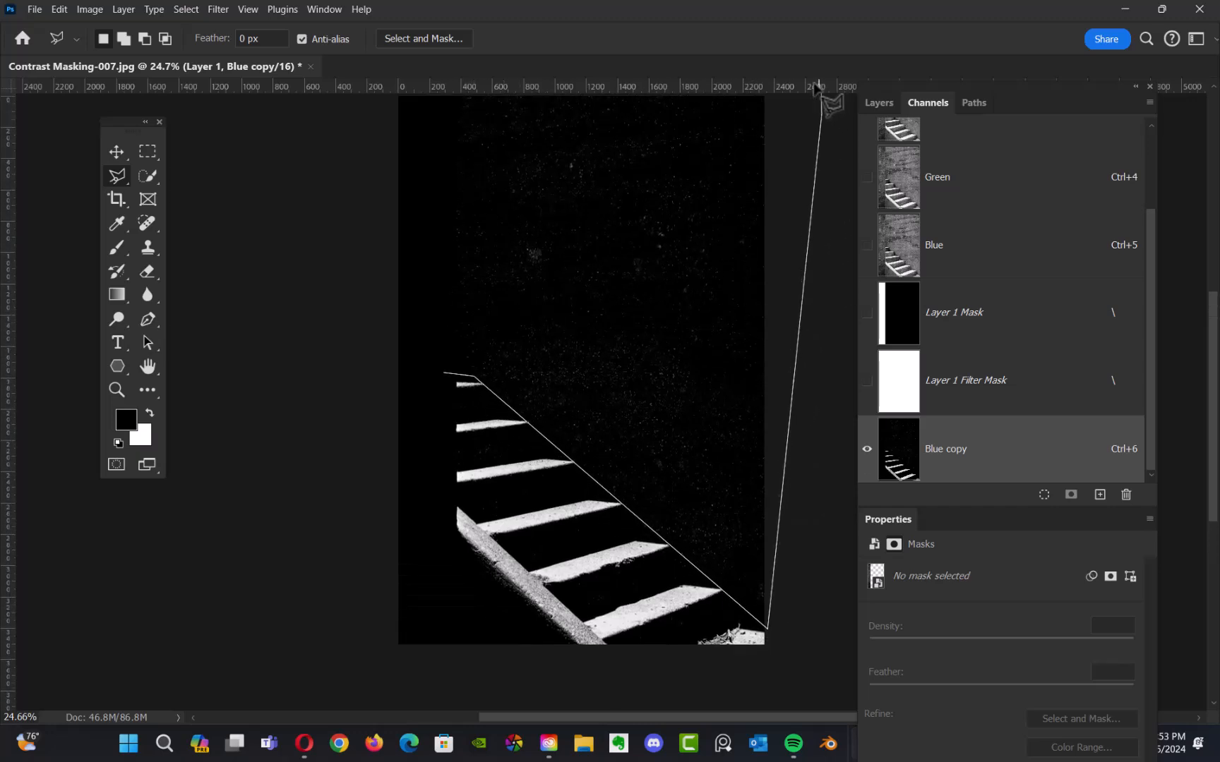
pyautogui.click(822, 94)
pyautogui.click(368, 159)
pyautogui.click(335, 339)
pyautogui.click(377, 466)
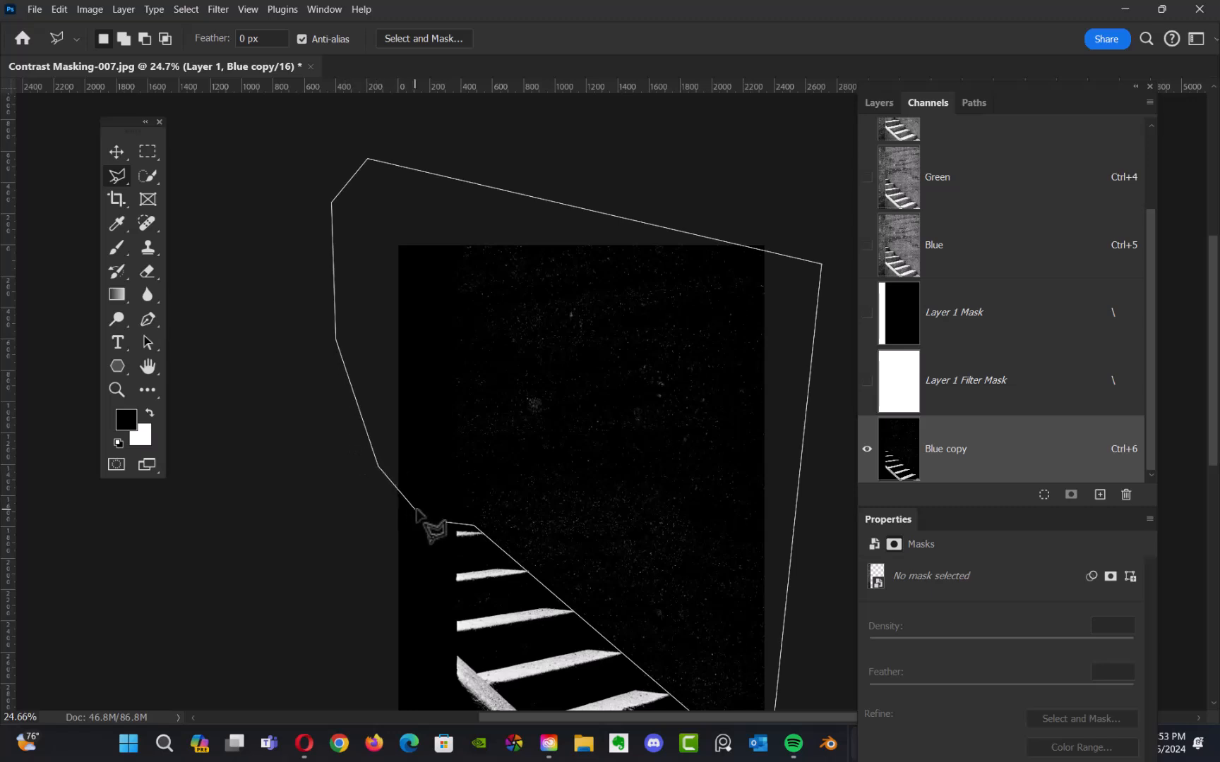
pyautogui.click(435, 518)
pyautogui.click(445, 523)
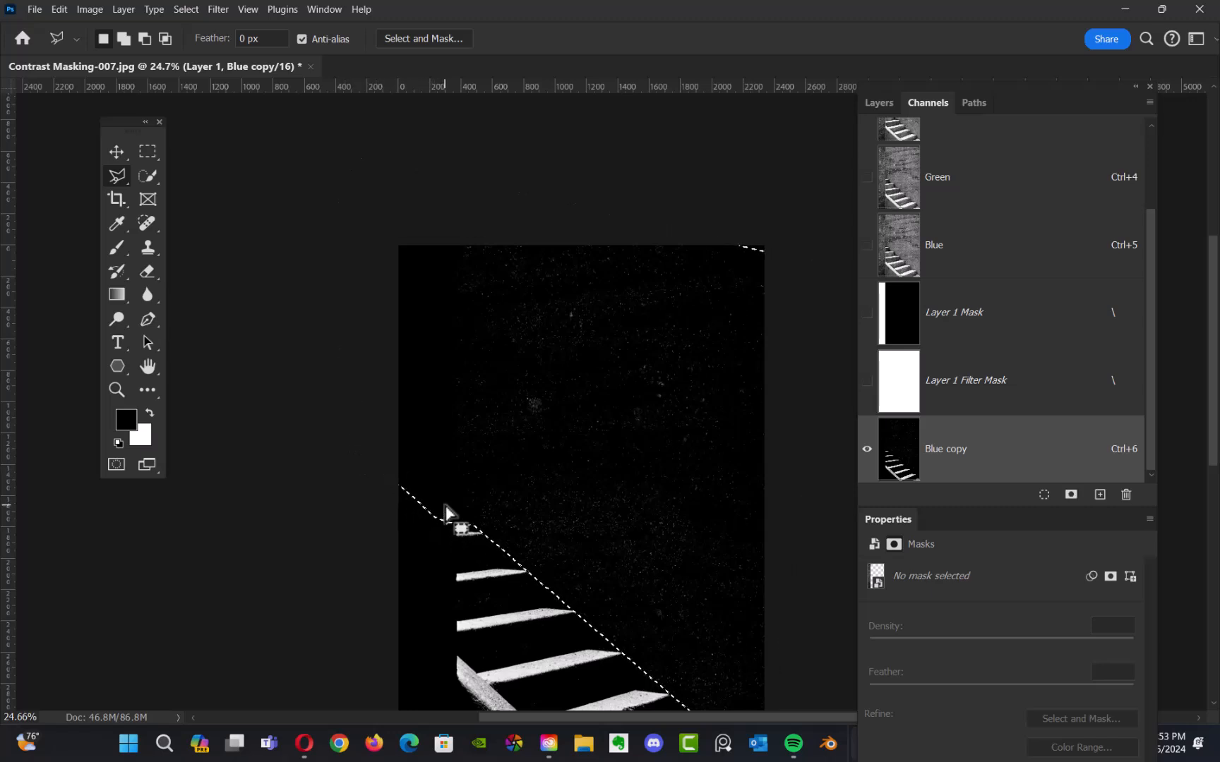
# Fill the outlined wall area of the Blue copy channel with black and clear the selection.
pyautogui.hotkey('alt', 'BackSpace')
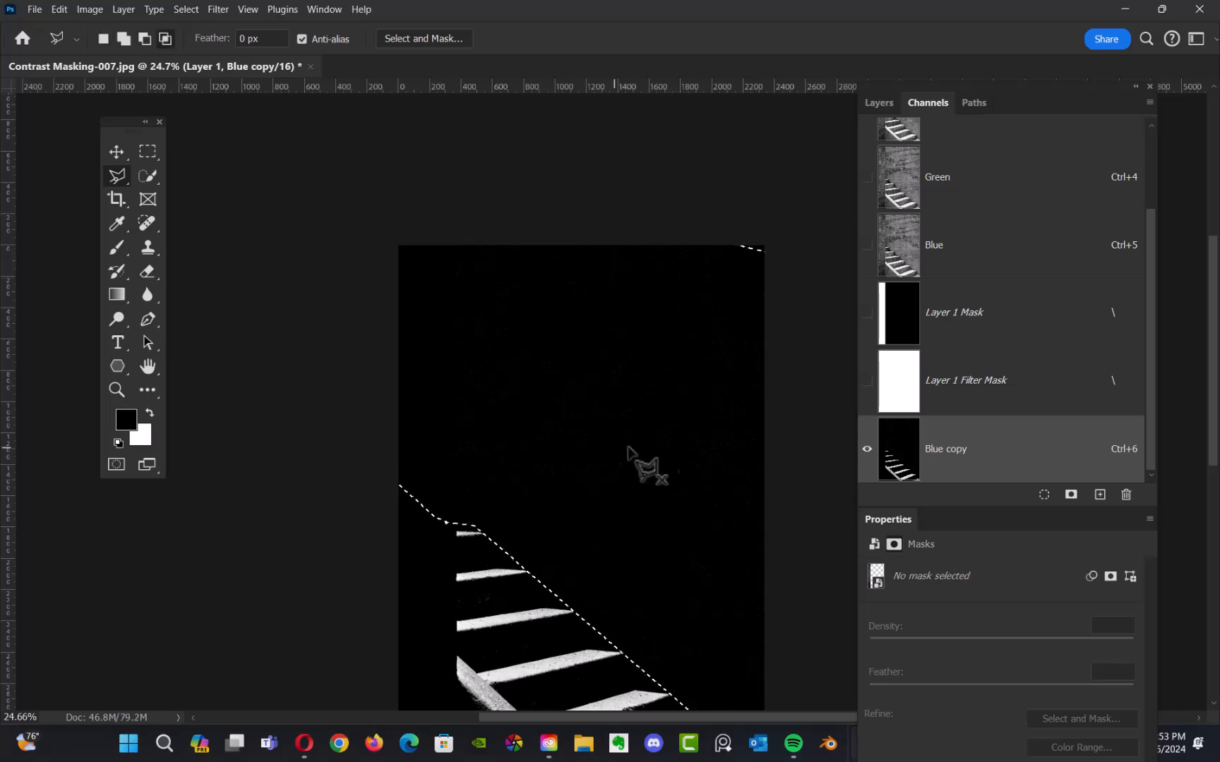
pyautogui.click(695, 427)
pyautogui.click(713, 160)
pyautogui.press('Escape')
pyautogui.moveTo(677, 420); pyautogui.dragTo(677, 277)
pyautogui.moveTo(644, 364); pyautogui.dragTo(685, 243)
pyautogui.hotkey('ctrl', 'd')
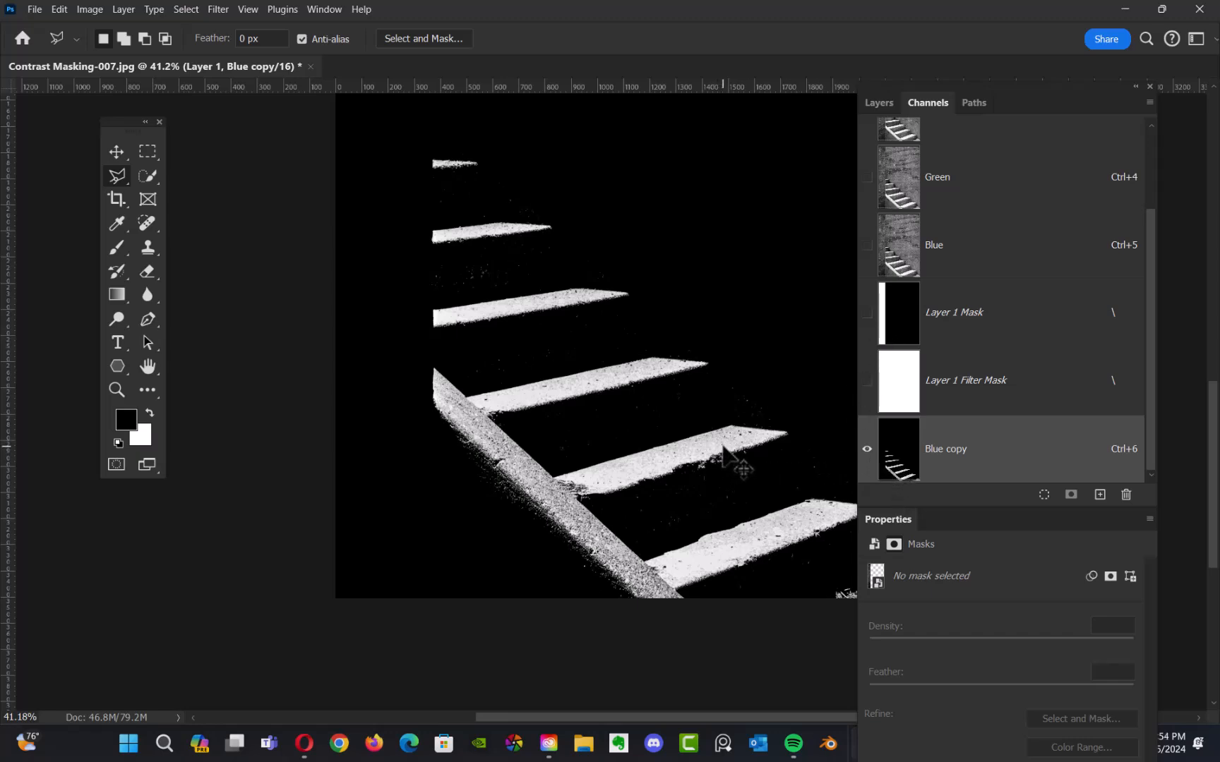
# Brighten the treads and railing in the Blue copy channel to white with a Curves point at input 49, output 220.
pyautogui.click(90, 10)
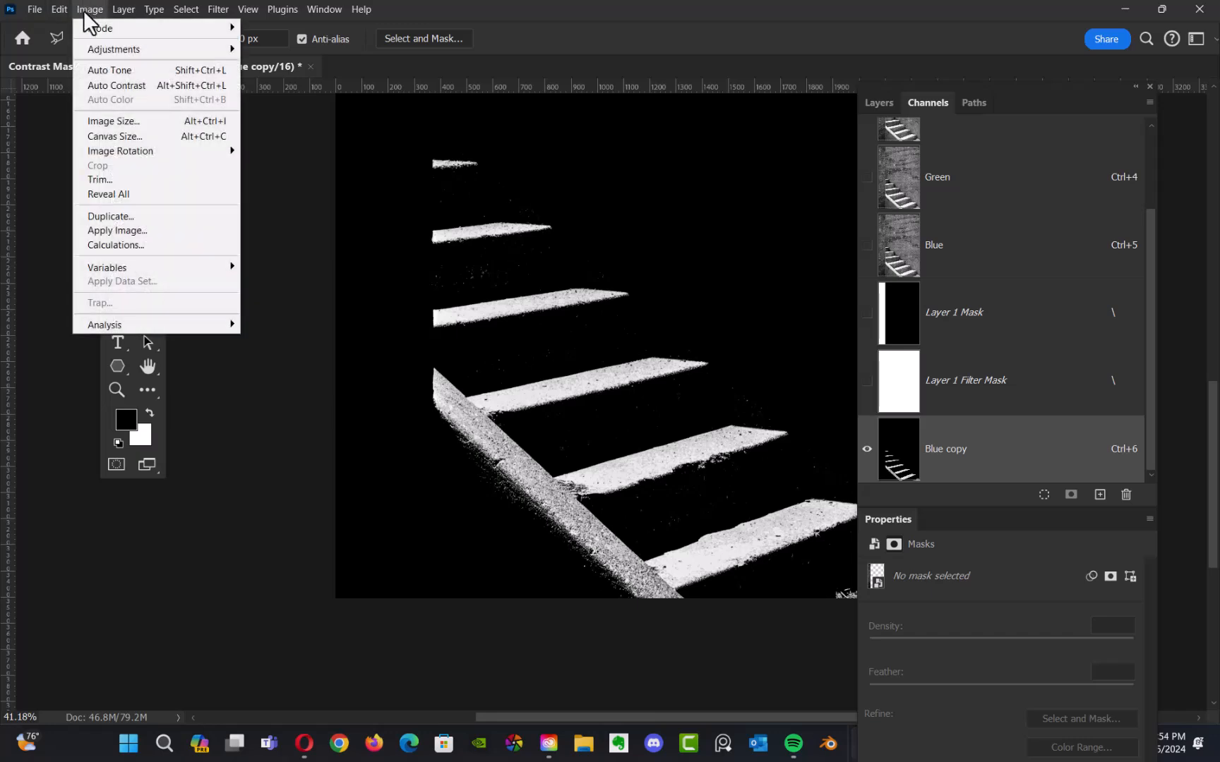
pyautogui.moveTo(191, 50)
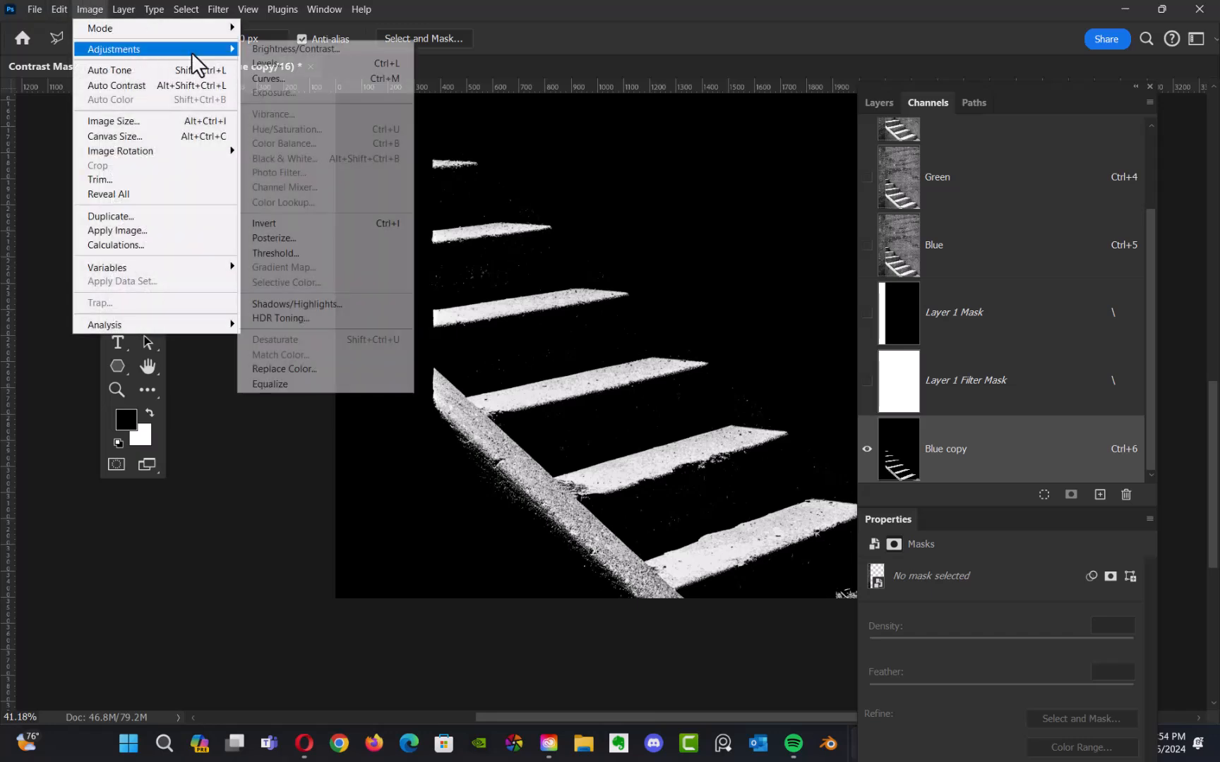
pyautogui.click(290, 79)
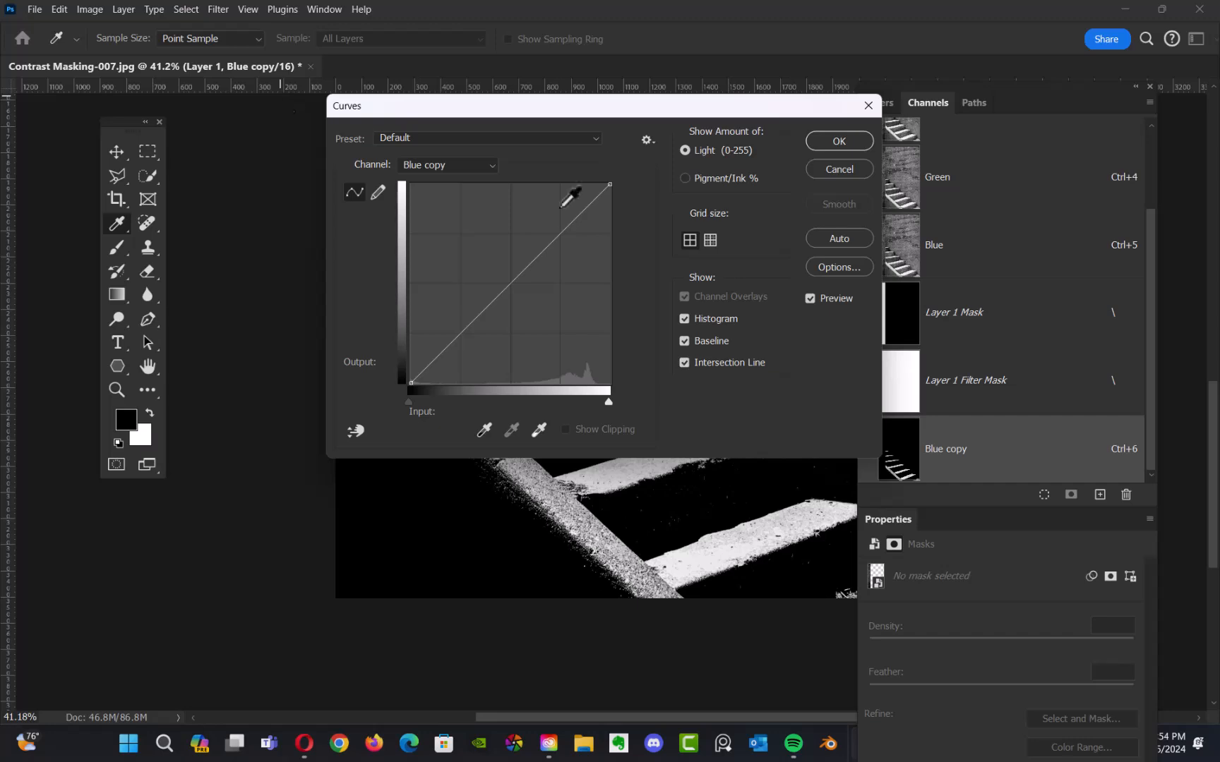
pyautogui.moveTo(576, 111); pyautogui.dragTo(996, 100)
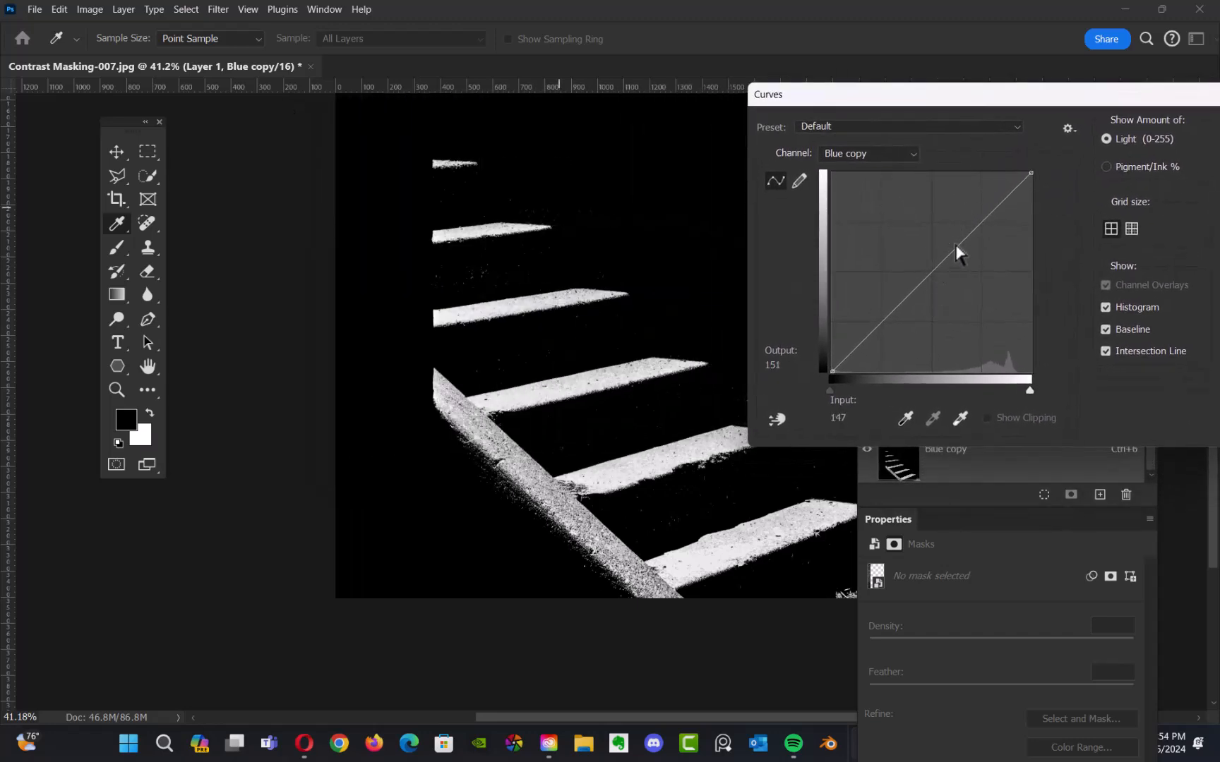
pyautogui.moveTo(961, 242); pyautogui.dragTo(869, 201)
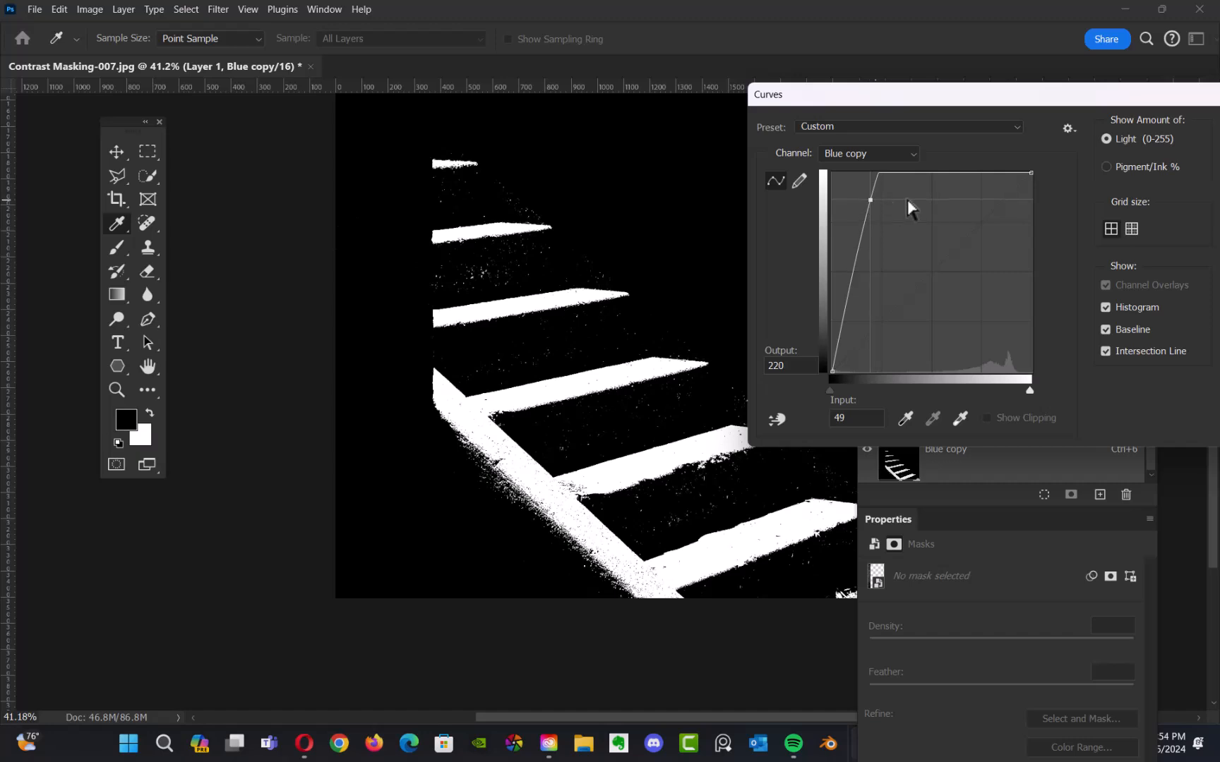
pyautogui.moveTo(1077, 101); pyautogui.dragTo(857, 103)
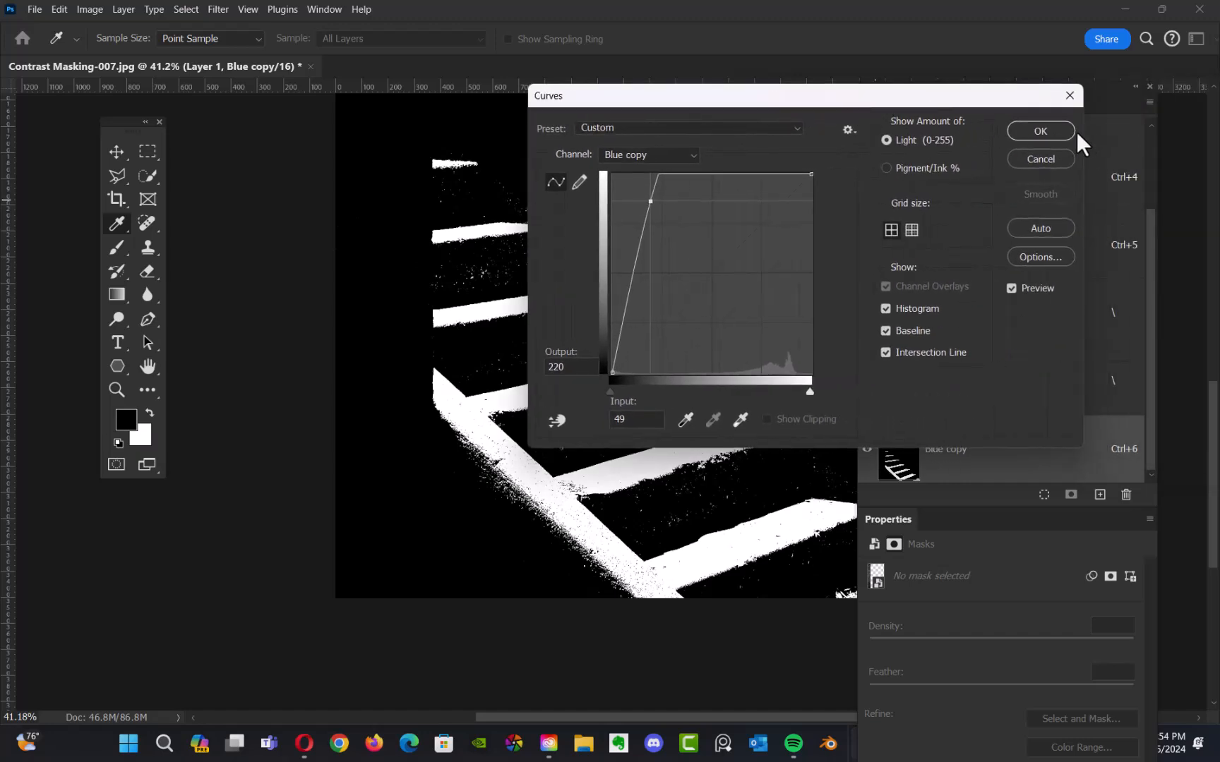
pyautogui.click(1040, 131)
pyautogui.press('l')
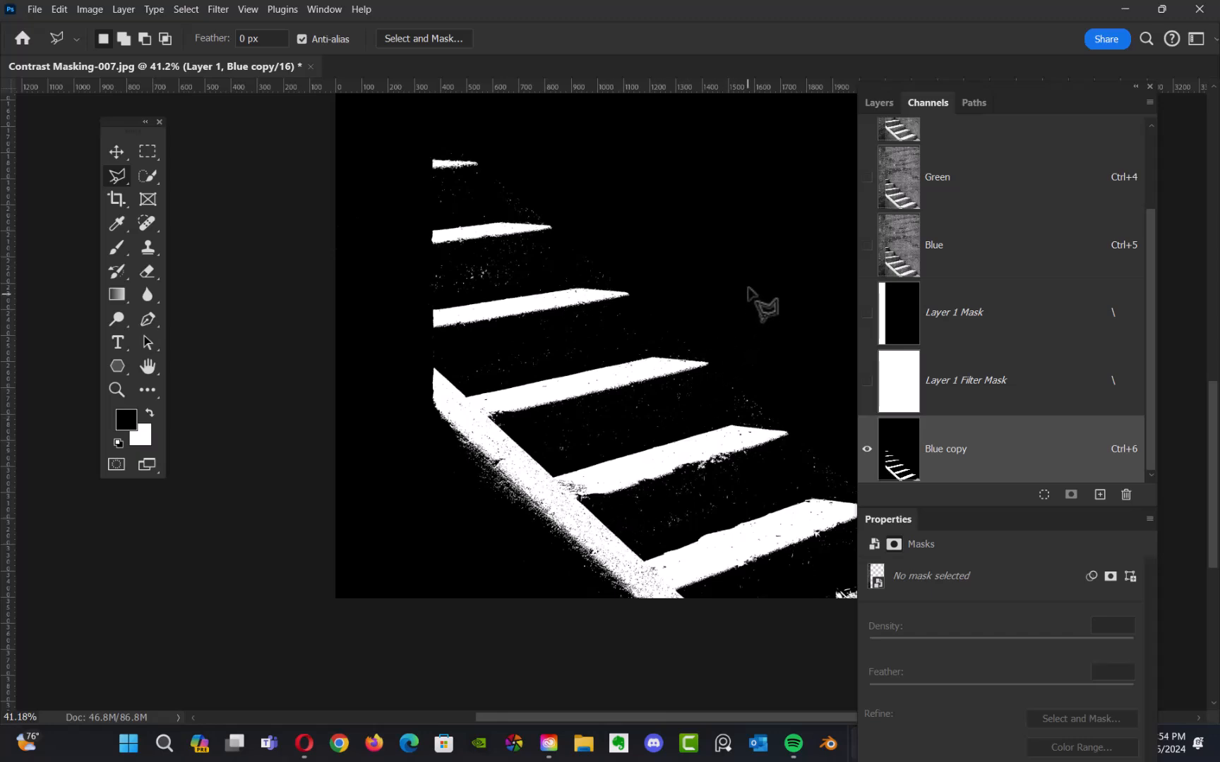
pyautogui.click(726, 248)
pyautogui.moveTo(690, 340); pyautogui.dragTo(670, 401)
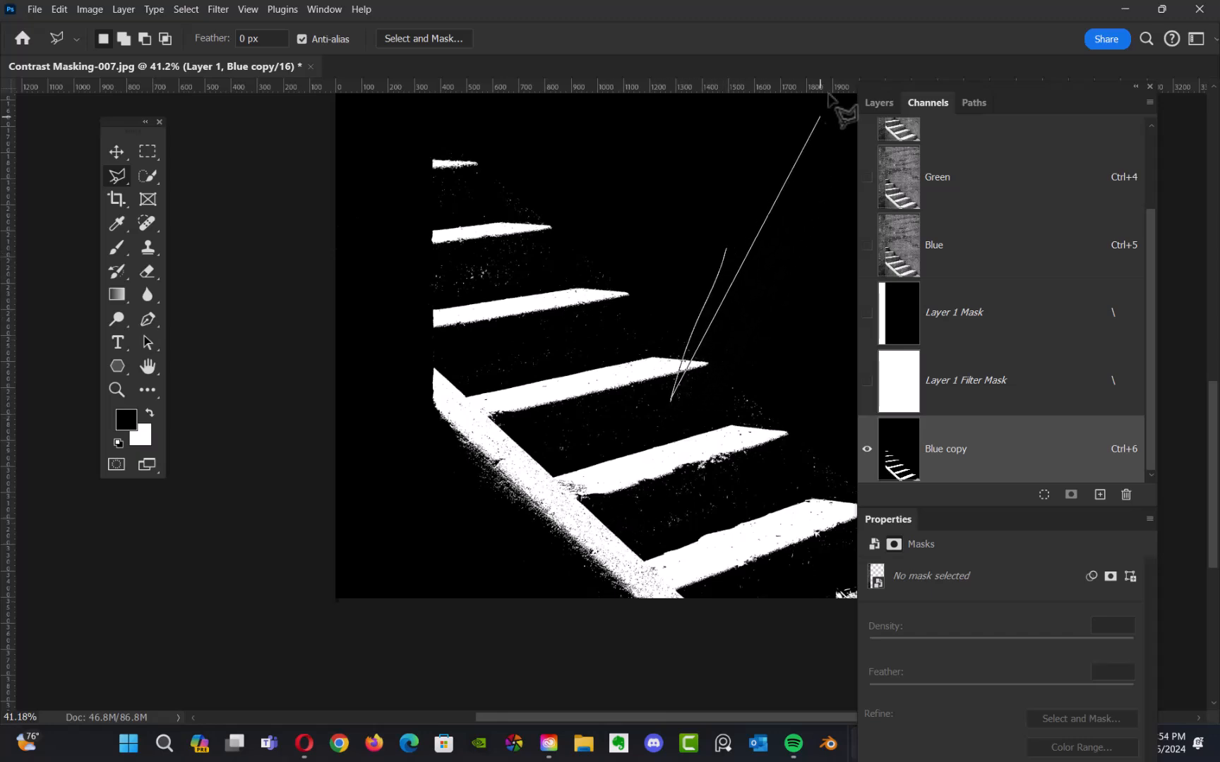
pyautogui.click(861, 46)
pyautogui.press('Escape')
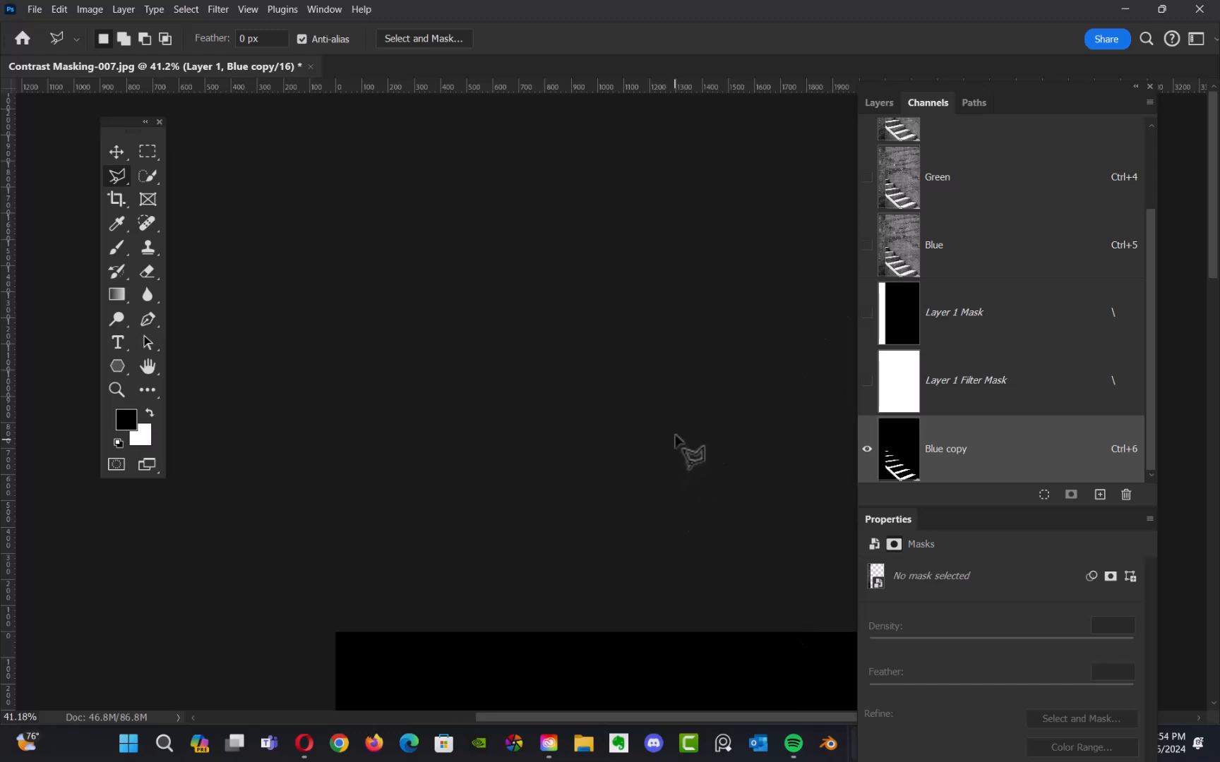
# Fit the image in view, restore the composite RGB channel and return to the layer list.
pyautogui.hotkey('ctrl', '0')
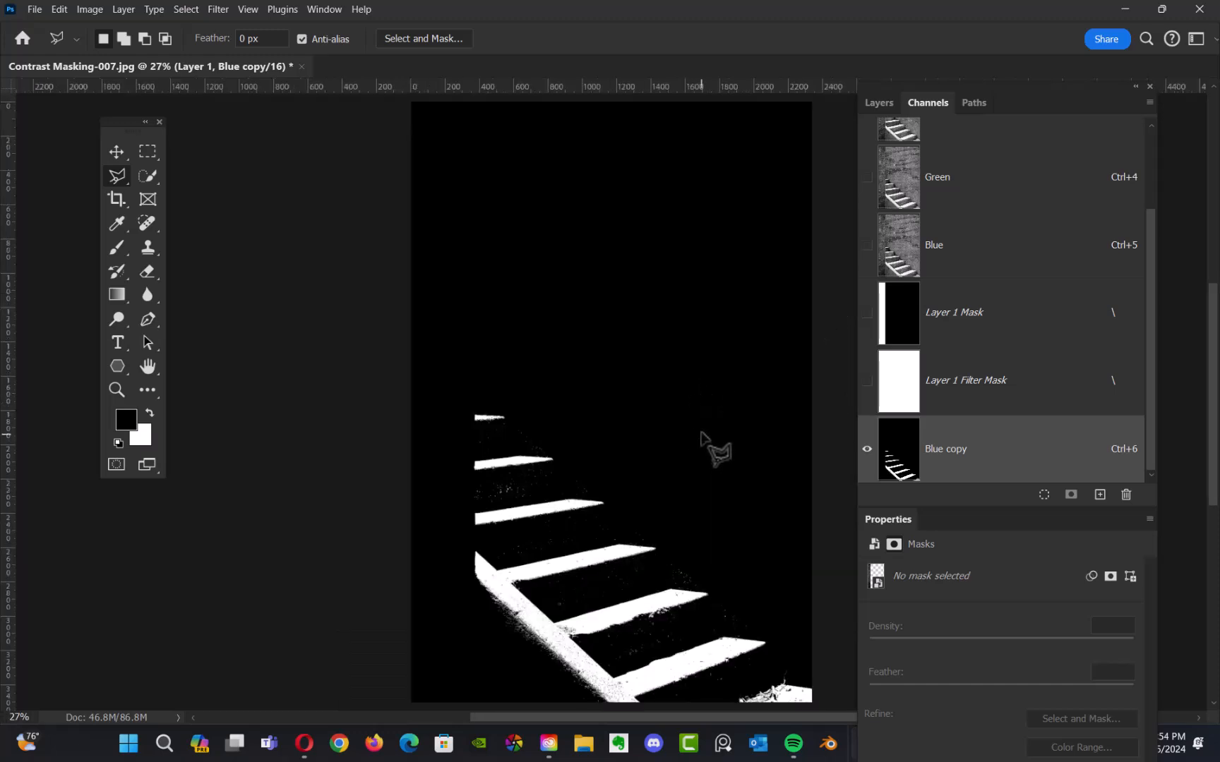
pyautogui.moveTo(713, 452); pyautogui.dragTo(620, 444)
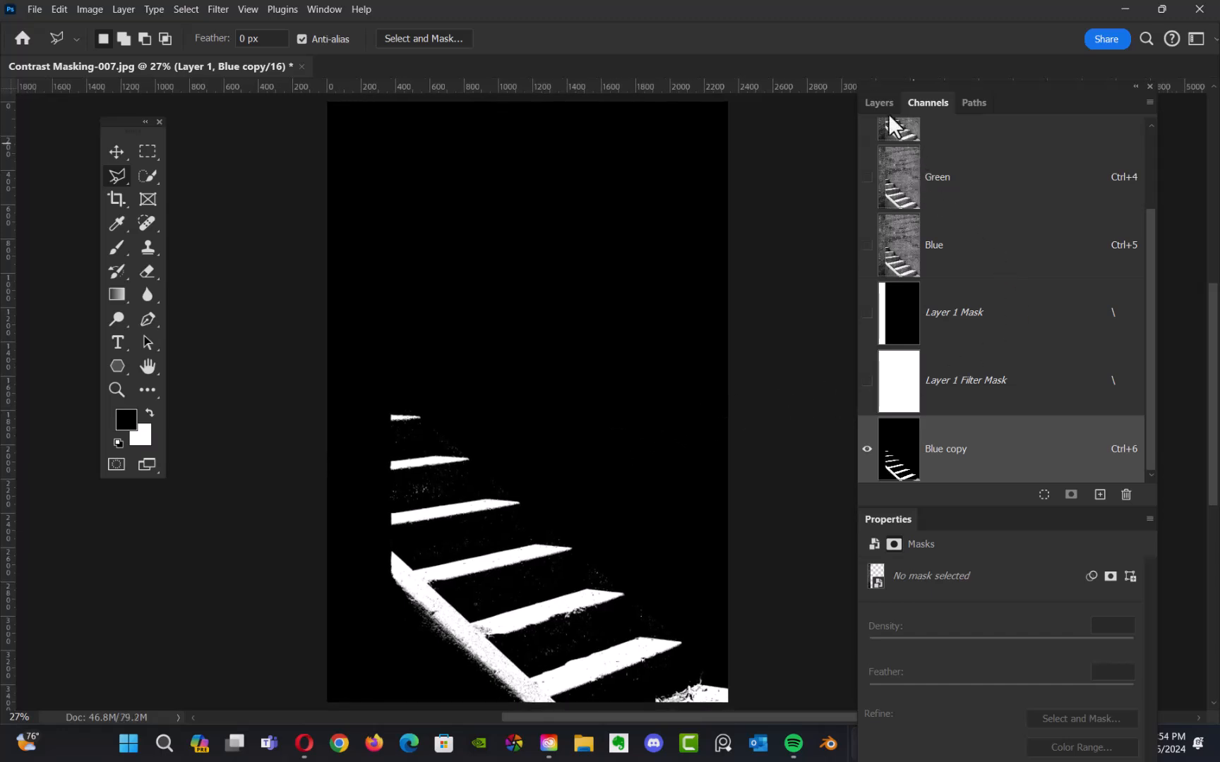
pyautogui.click(965, 185)
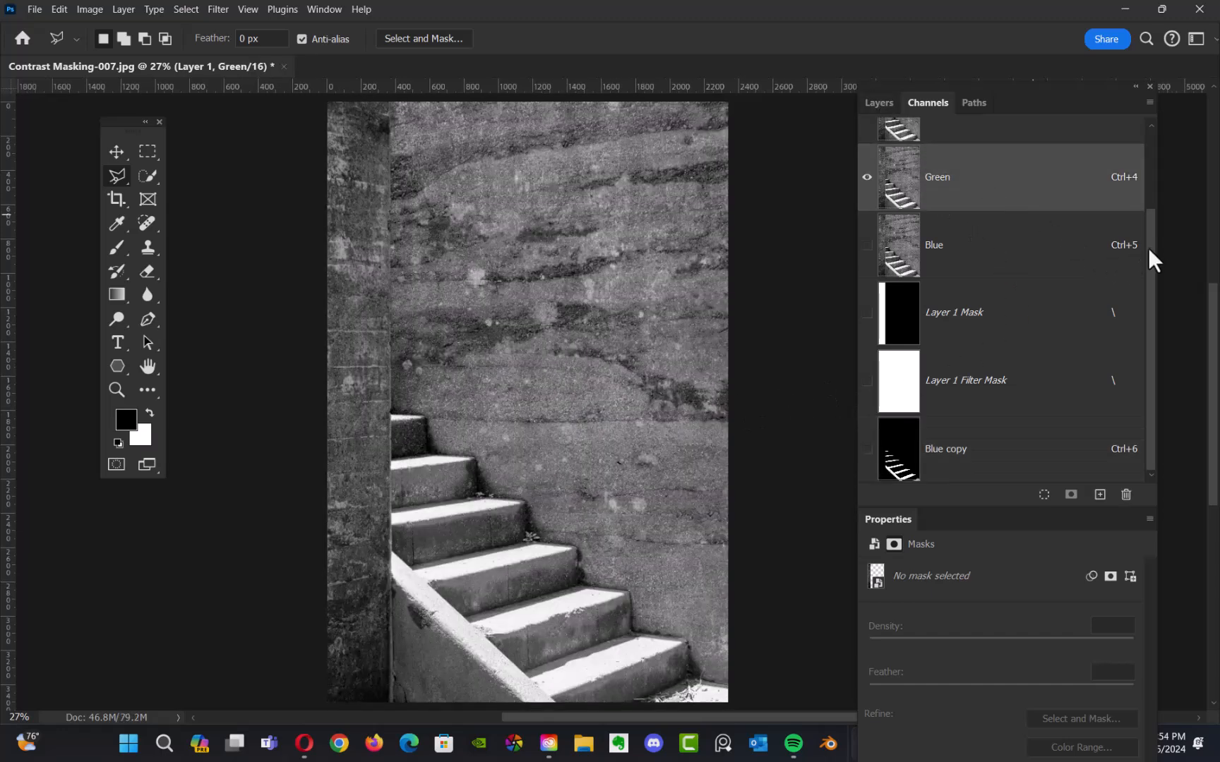
pyautogui.moveTo(1148, 248); pyautogui.dragTo(1147, 163)
pyautogui.click(1002, 157)
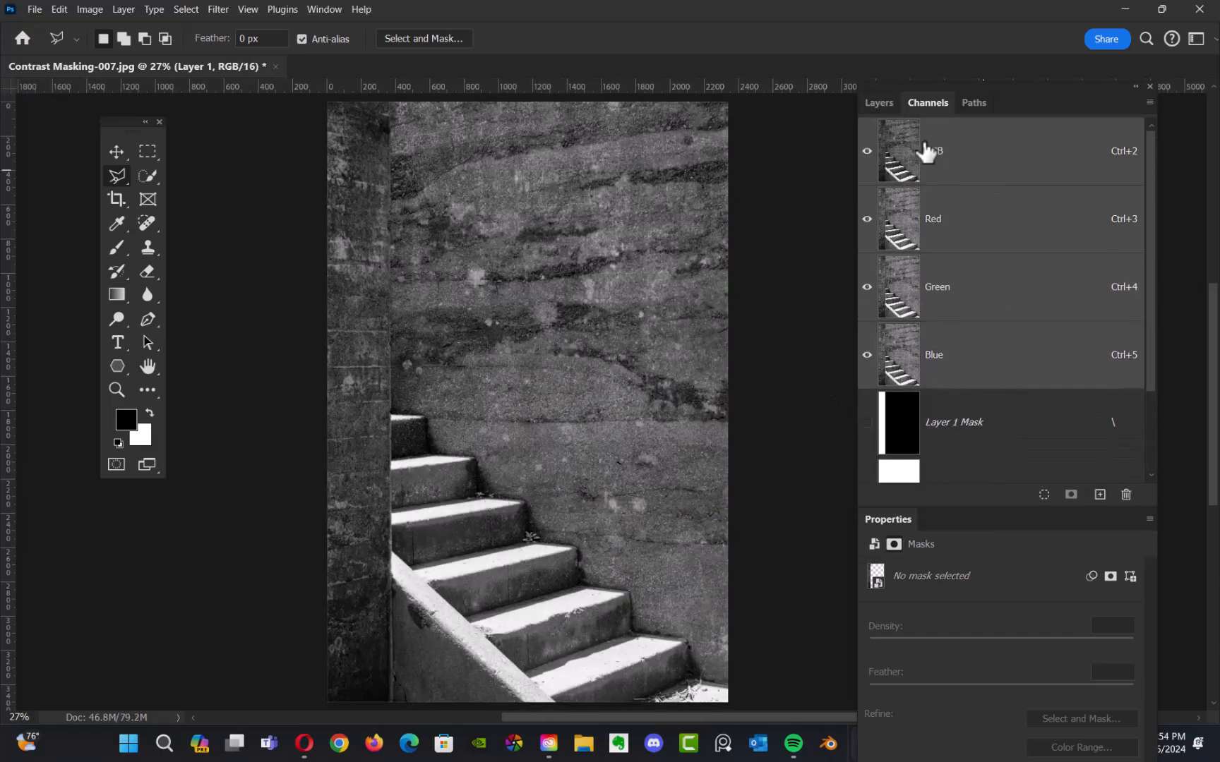
pyautogui.click(879, 103)
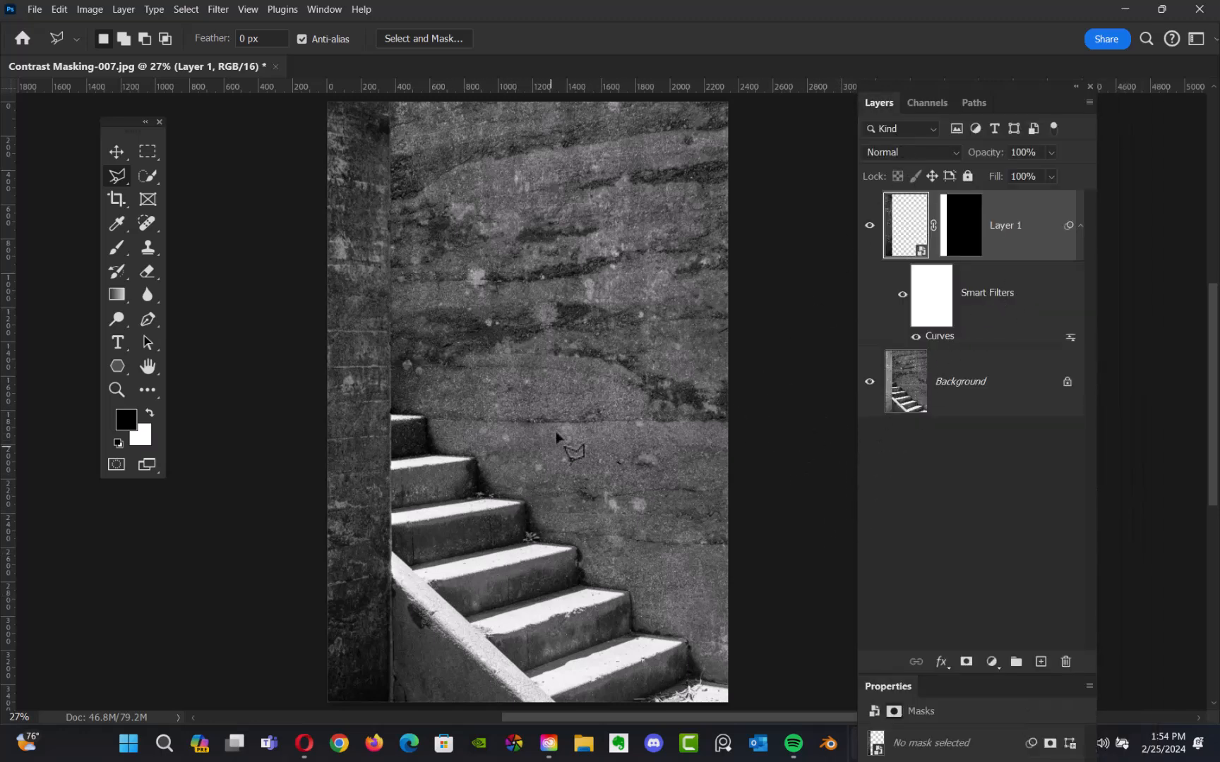
# Outline the textured wall area above the stairs, out to the image's right edge, with the freehand Lasso.
pyautogui.moveTo(579, 450); pyautogui.dragTo(569, 300)
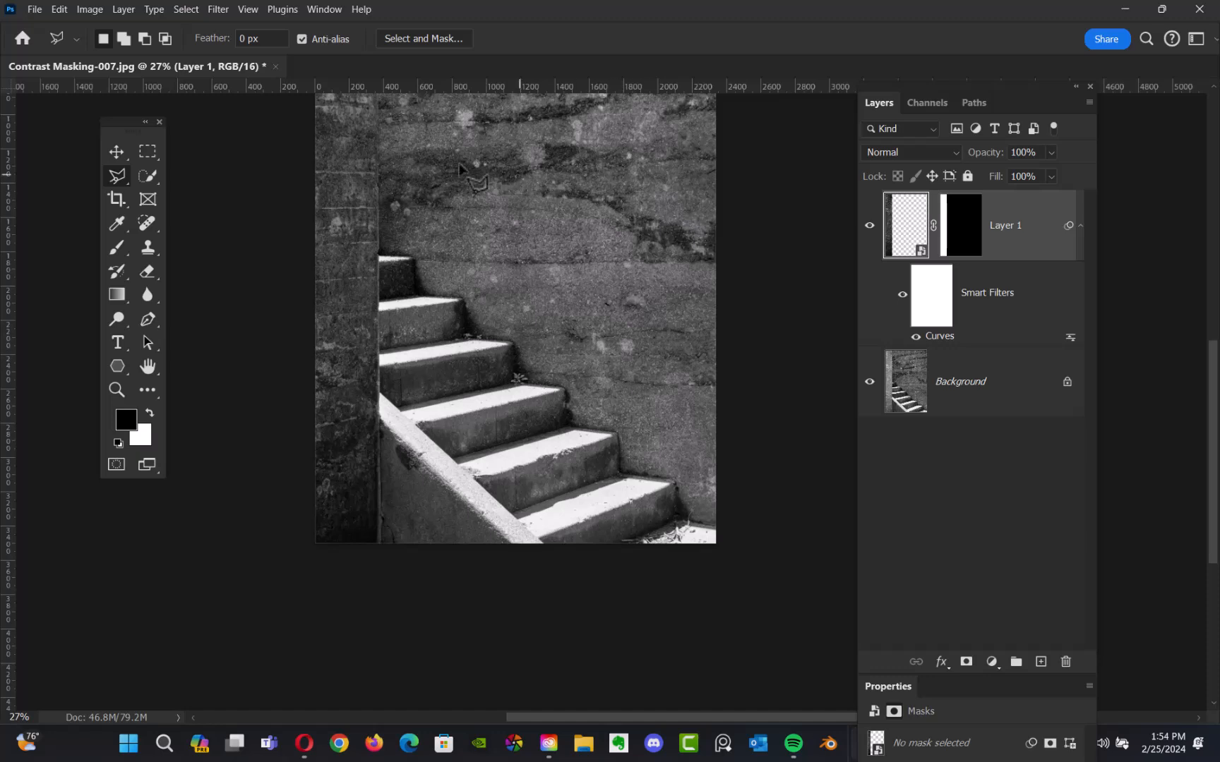
pyautogui.rightClick(124, 181)
pyautogui.click(185, 174)
pyautogui.moveTo(738, 267)
pyautogui.mouseDown()
pyautogui.moveTo(561, 177)
pyautogui.moveTo(478, 180)
pyautogui.moveTo(440, 201)
pyautogui.moveTo(421, 244)
pyautogui.mouseUp()
pyautogui.moveTo(472, 291)
pyautogui.mouseDown()
pyautogui.moveTo(541, 369)
pyautogui.moveTo(713, 495)
pyautogui.moveTo(756, 427)
pyautogui.moveTo(775, 324)
pyautogui.moveTo(771, 246)
pyautogui.moveTo(685, 177)
pyautogui.moveTo(603, 149)
pyautogui.moveTo(499, 158)
pyautogui.moveTo(449, 188)
pyautogui.moveTo(422, 228)
pyautogui.mouseUp()
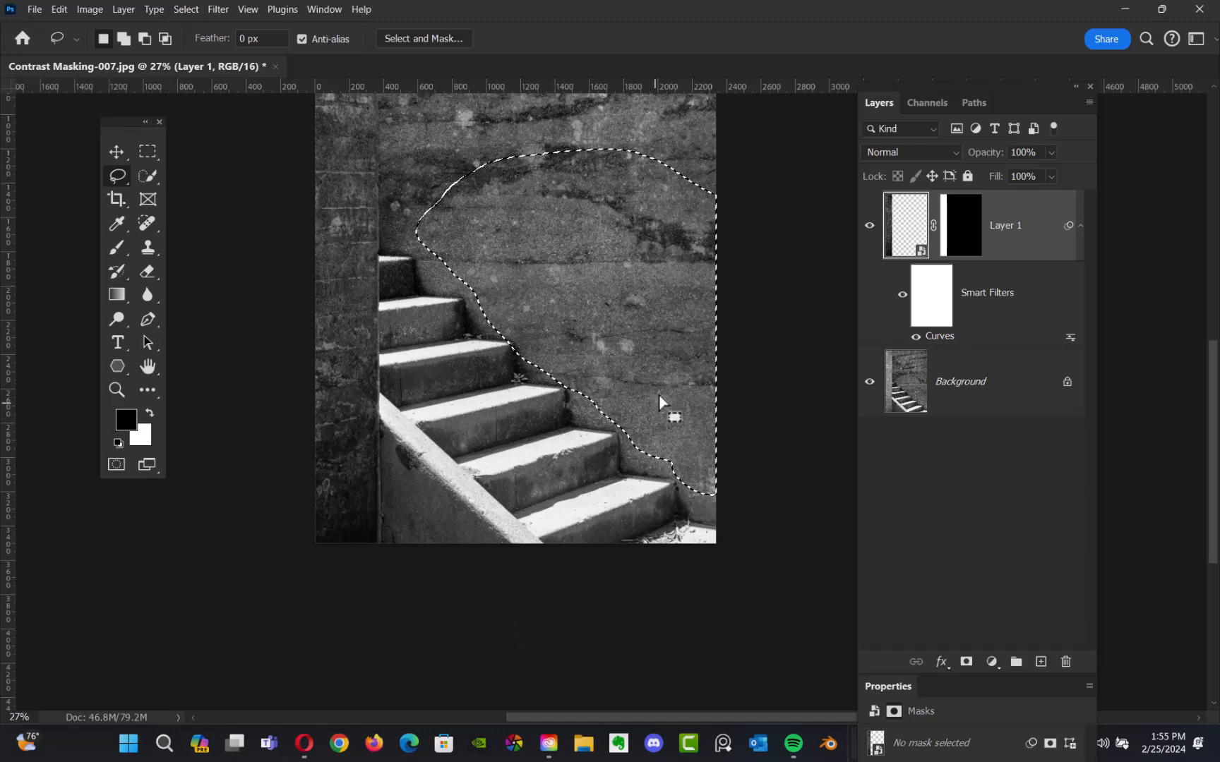
# Copy the outlined wall texture onto a new layer above Layer 1.
pyautogui.hotkey('ctrl', 'c')
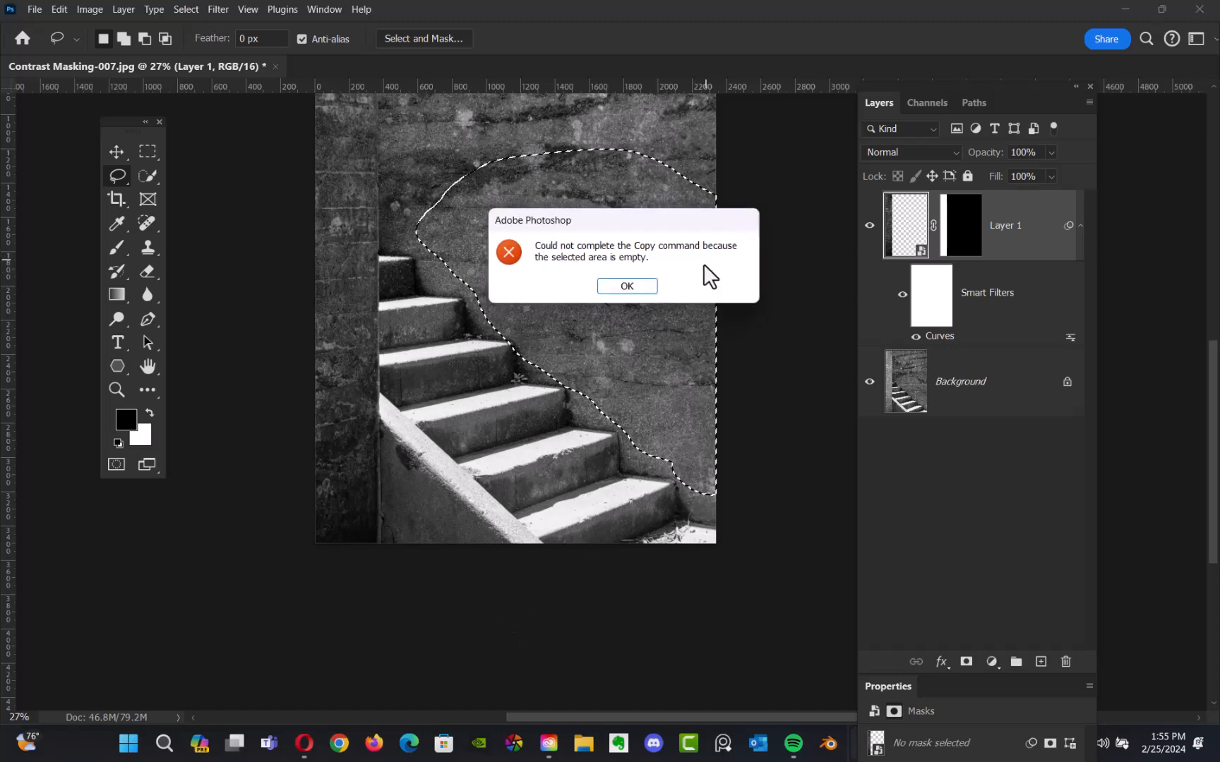
pyautogui.click(653, 281)
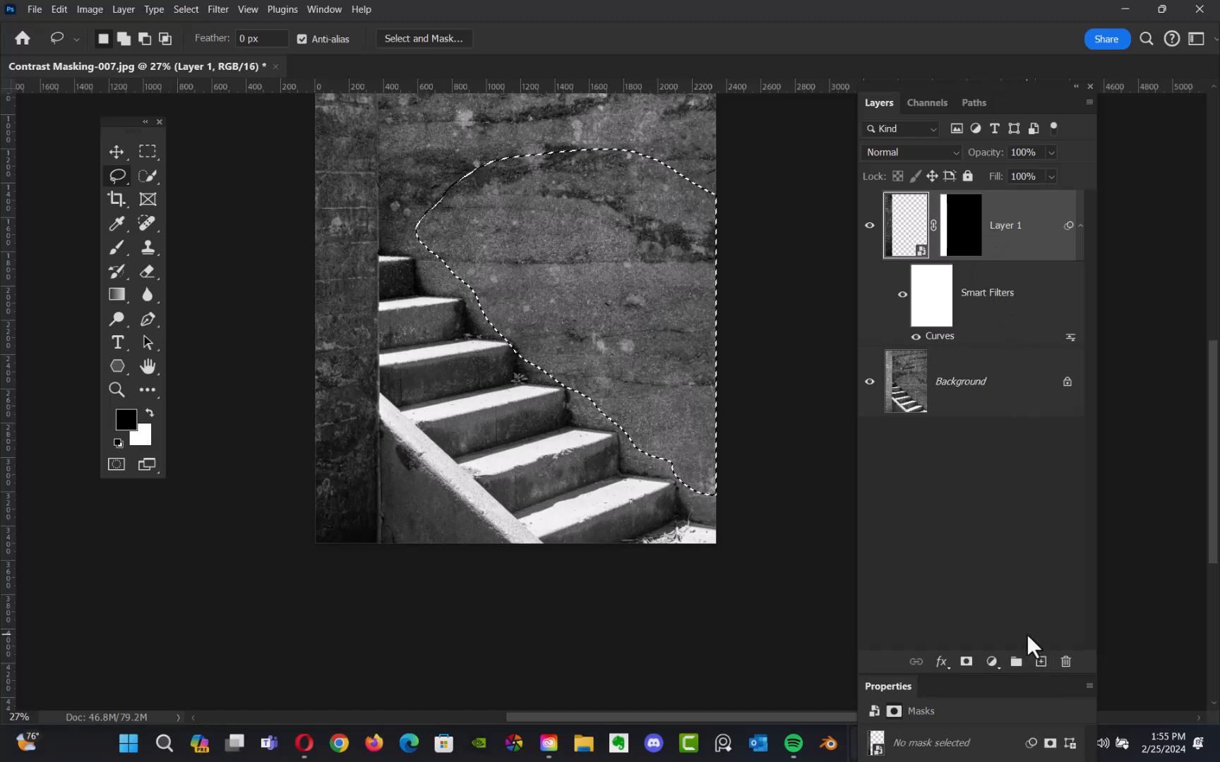
pyautogui.hotkey('ctrl', 'j')
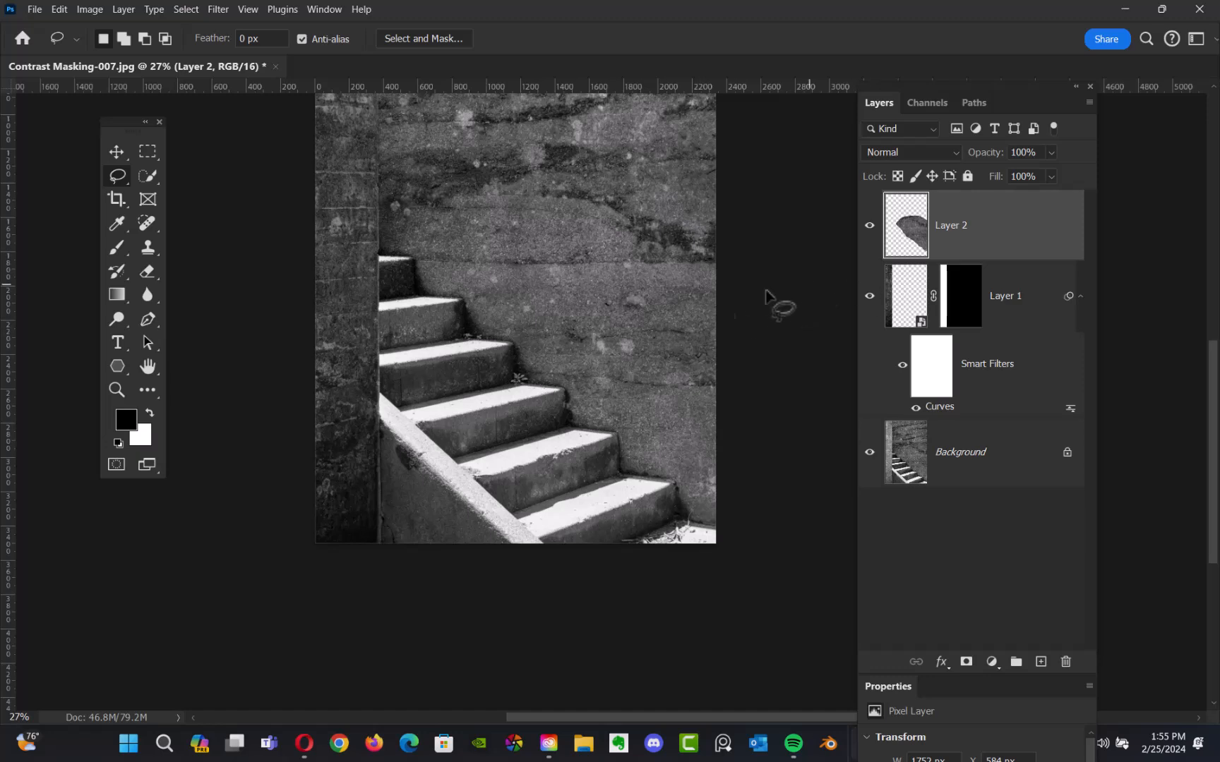
# Move the copied wall texture down over the staircase and scale it proportionally to about 148%.
pyautogui.press('v')
pyautogui.moveTo(649, 344); pyautogui.dragTo(530, 437)
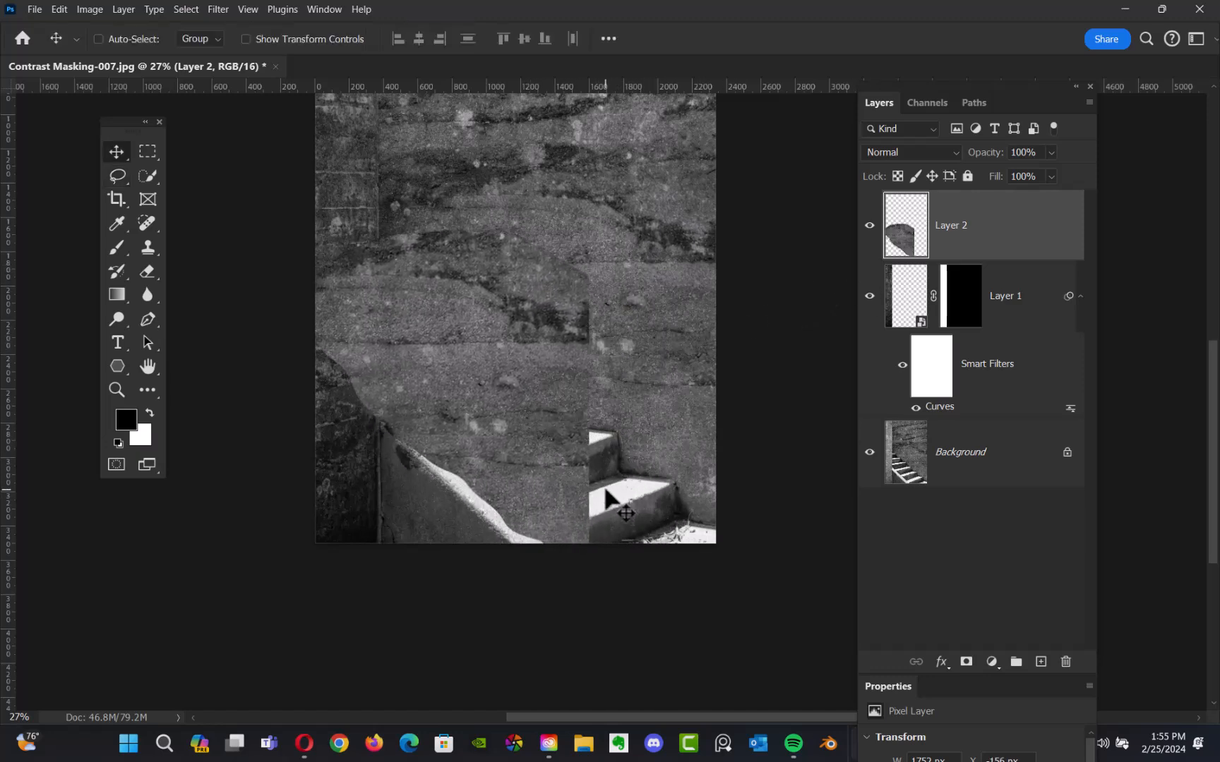
pyautogui.hotkey('ctrl', 't')
pyautogui.moveTo(597, 526); pyautogui.dragTo(806, 653)
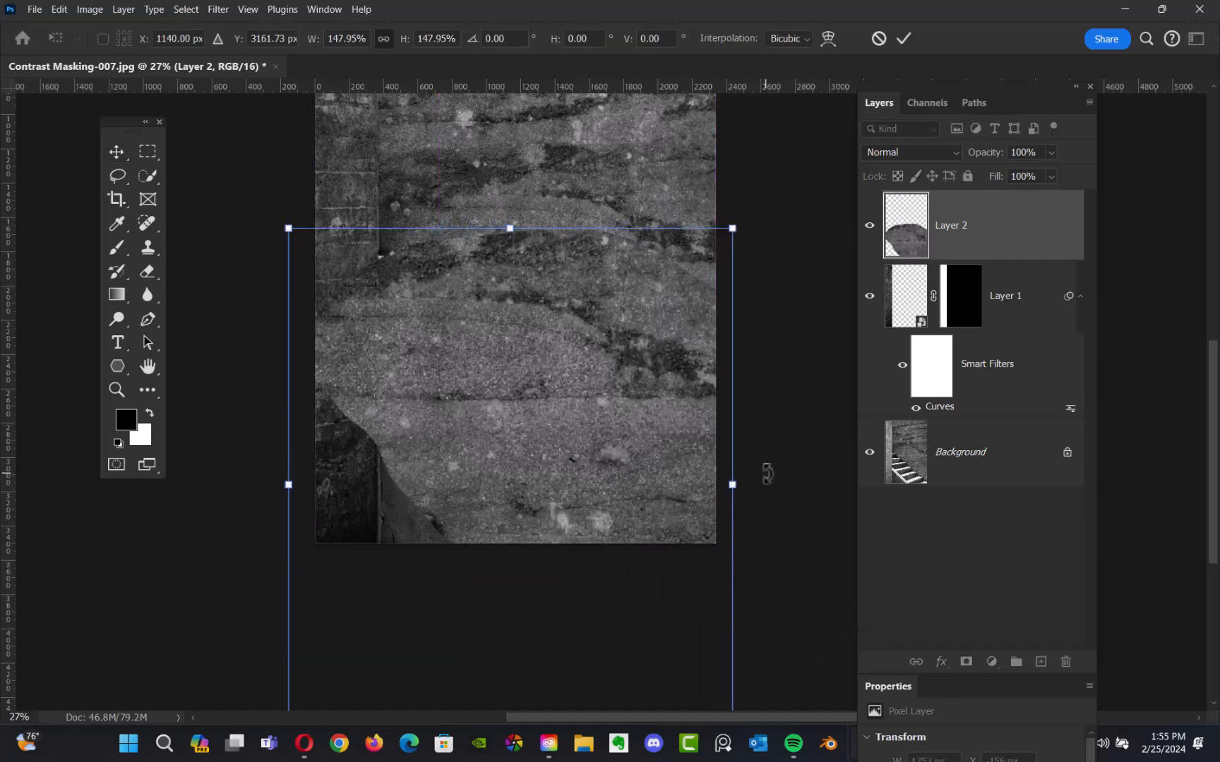
pyautogui.press('Return')
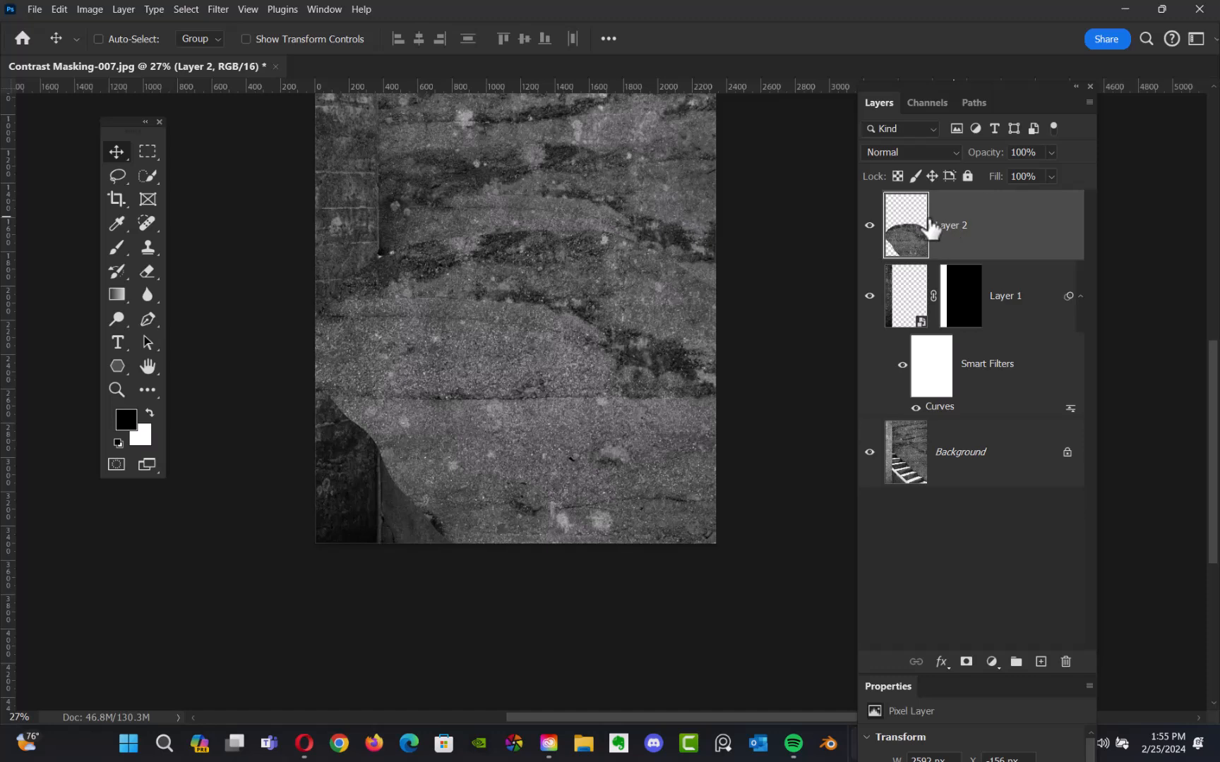
# Set Layer 2's blend mode to Hard Light and shift the texture to about X -217 px, Y 1659 px.
pyautogui.click(918, 154)
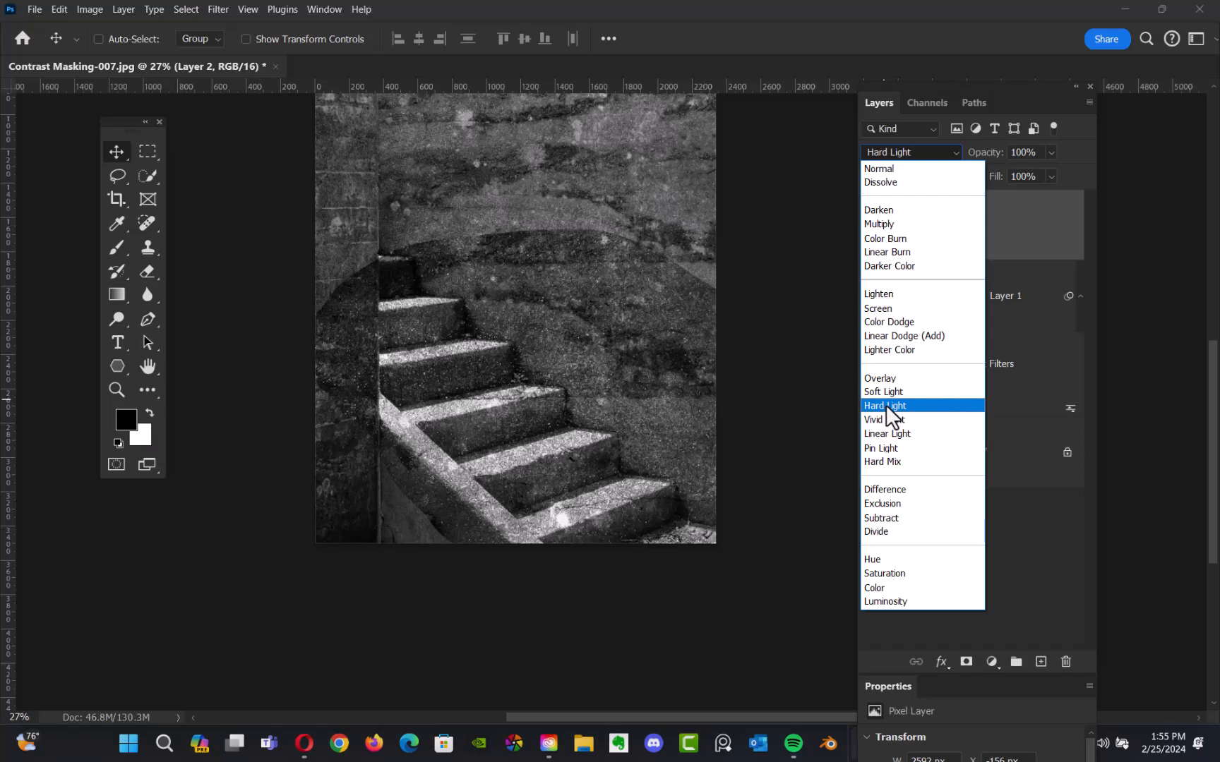
pyautogui.click(886, 404)
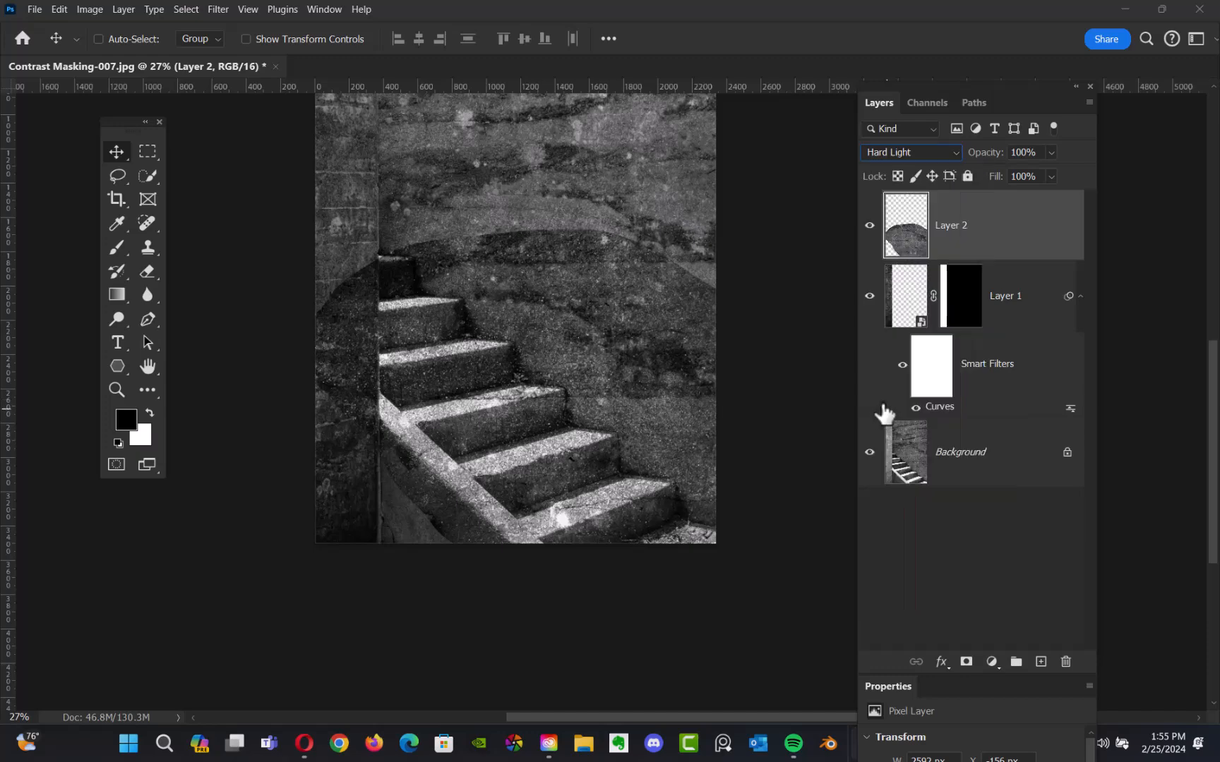
pyautogui.scroll(6, 614, 485)
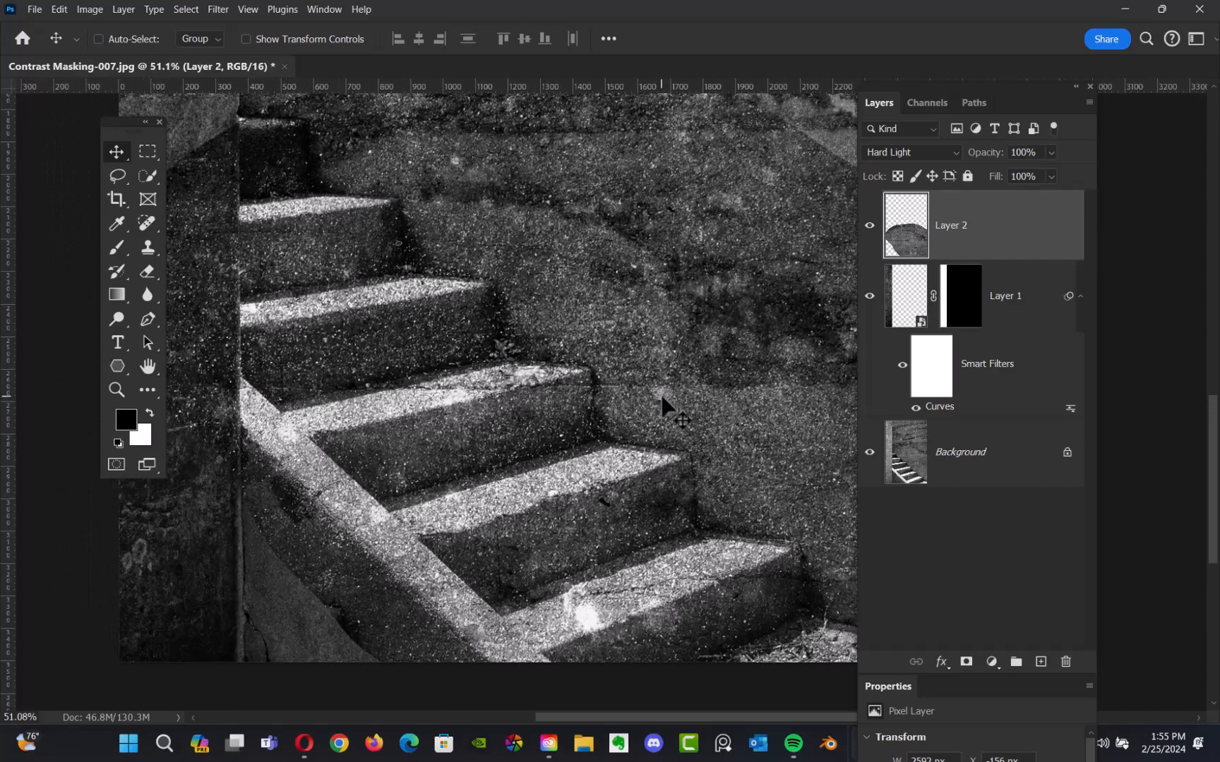
pyautogui.moveTo(658, 402); pyautogui.dragTo(638, 394)
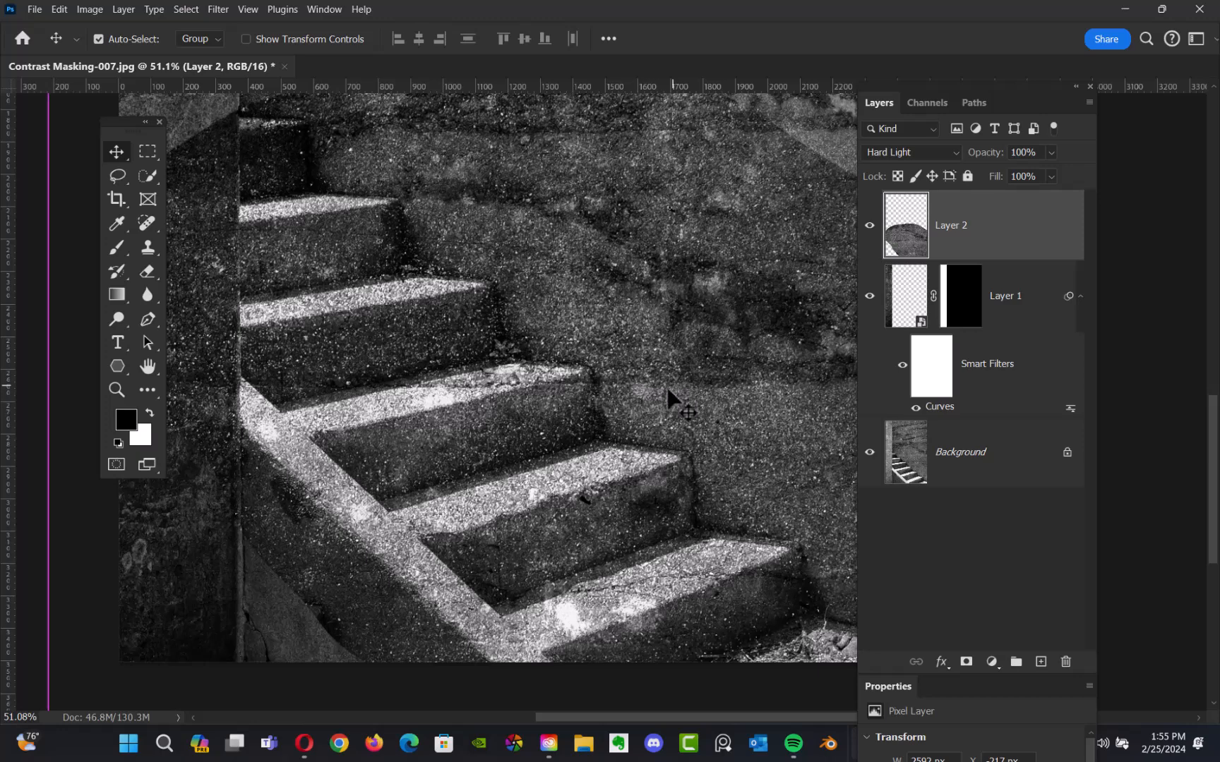
pyautogui.scroll(-4, 657, 409)
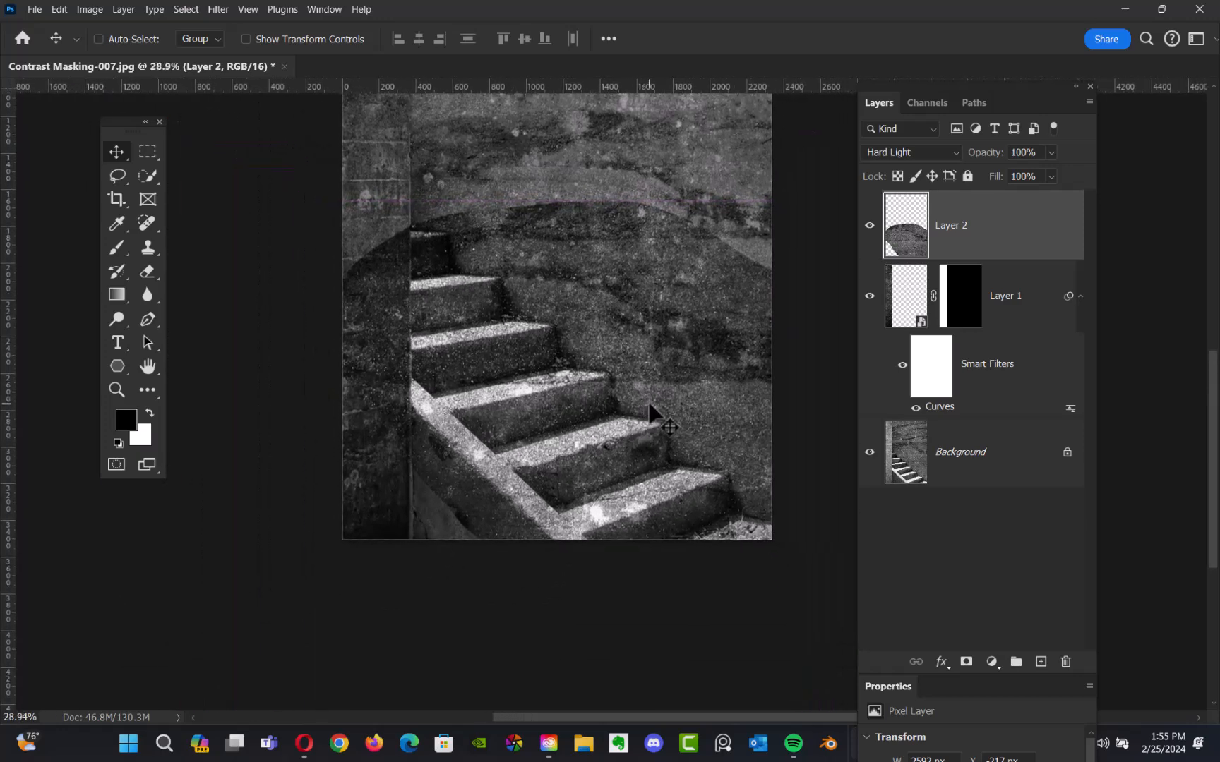
# Load the Blue copy channel as a selection and apply it as a layer mask on Layer 2.
pyautogui.click(930, 109)
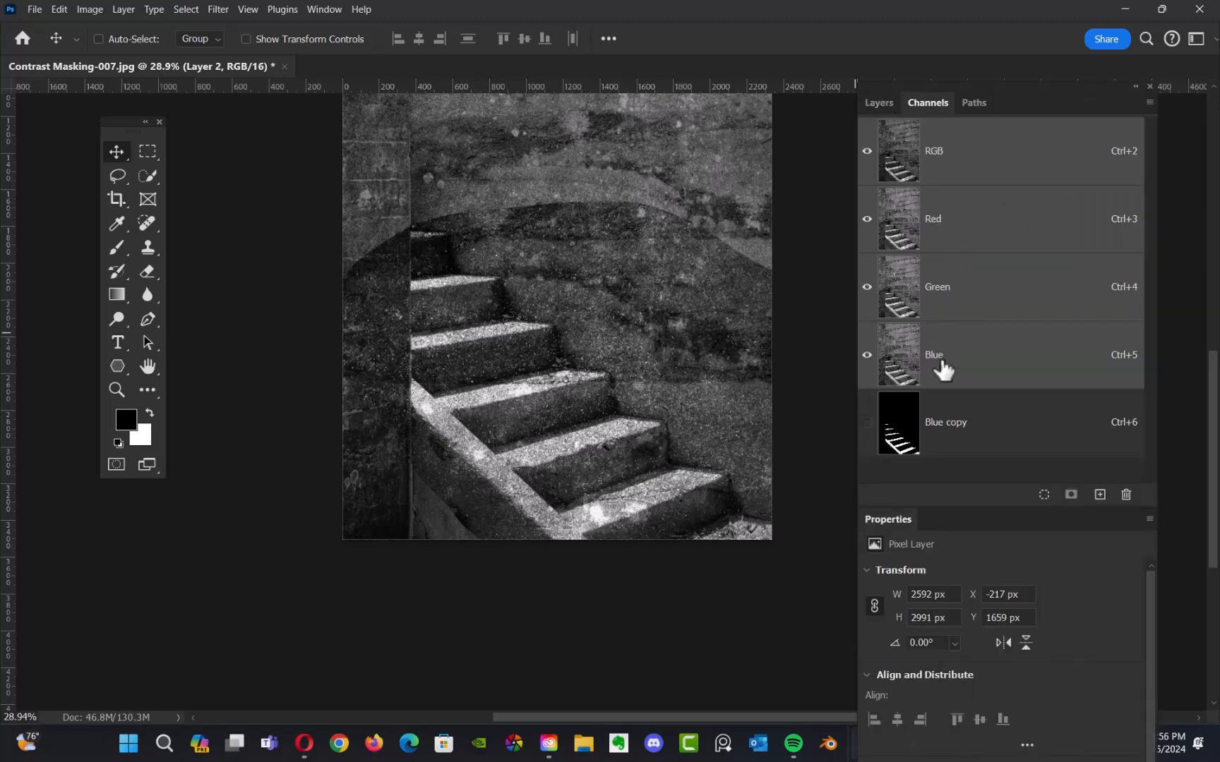
pyautogui.click(901, 445)
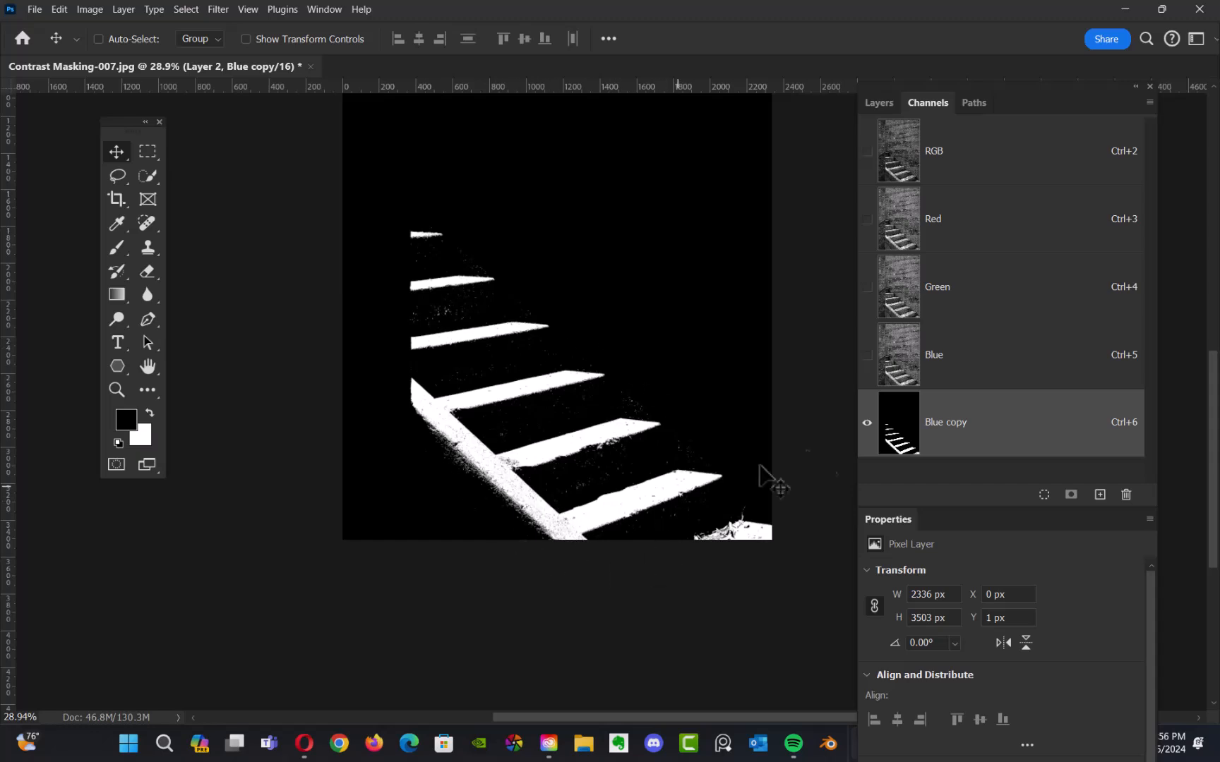
pyautogui.moveTo(928, 408); pyautogui.dragTo(611, 640)
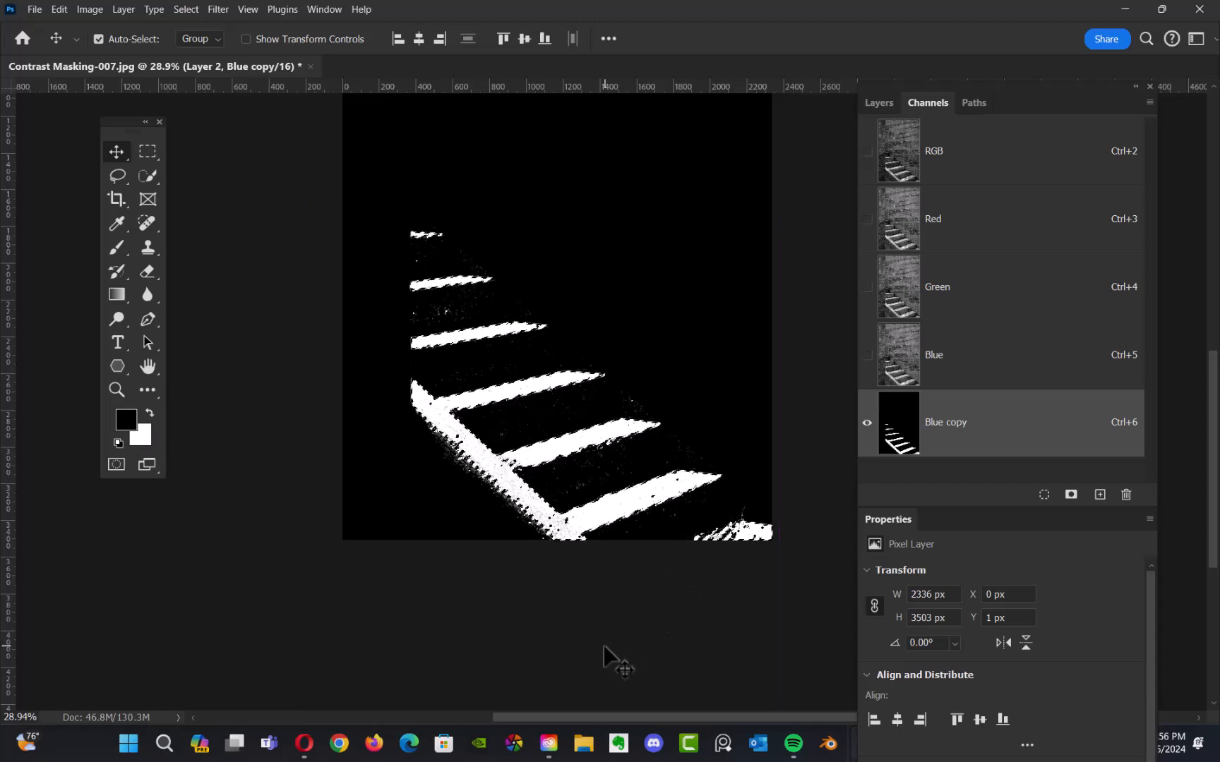
pyautogui.click(871, 102)
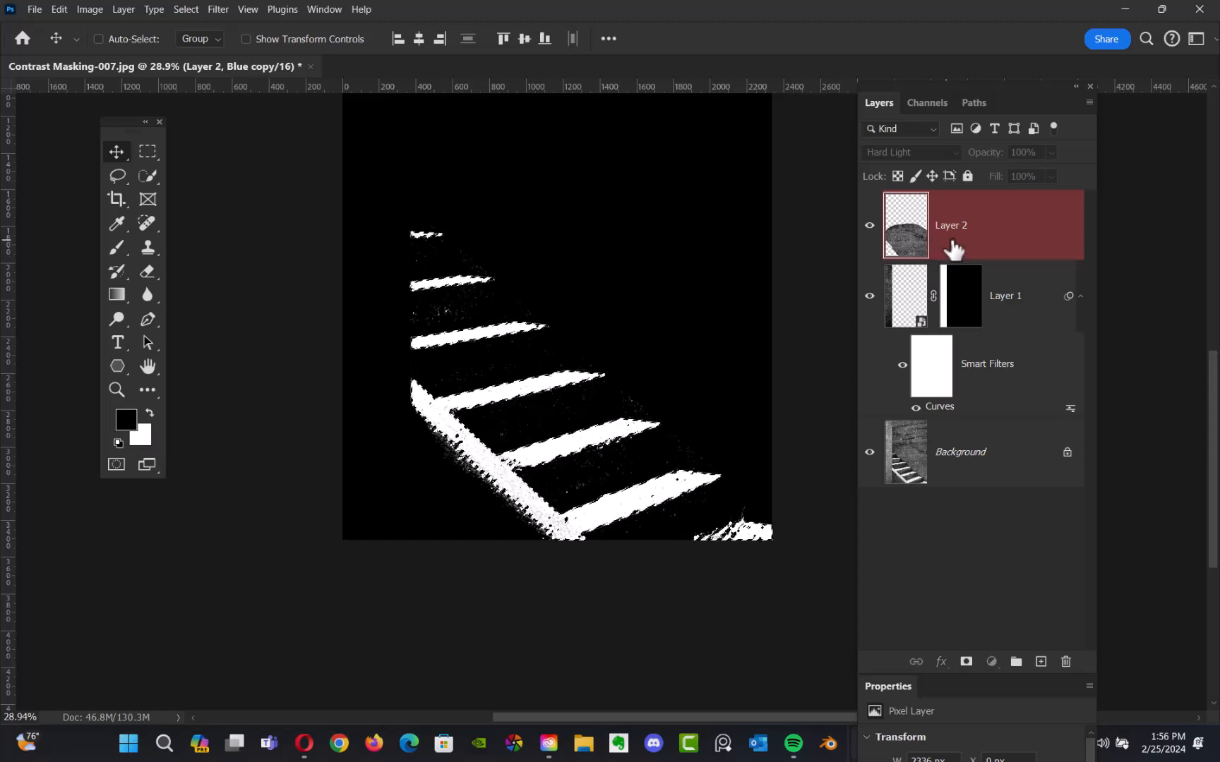
pyautogui.click(912, 213)
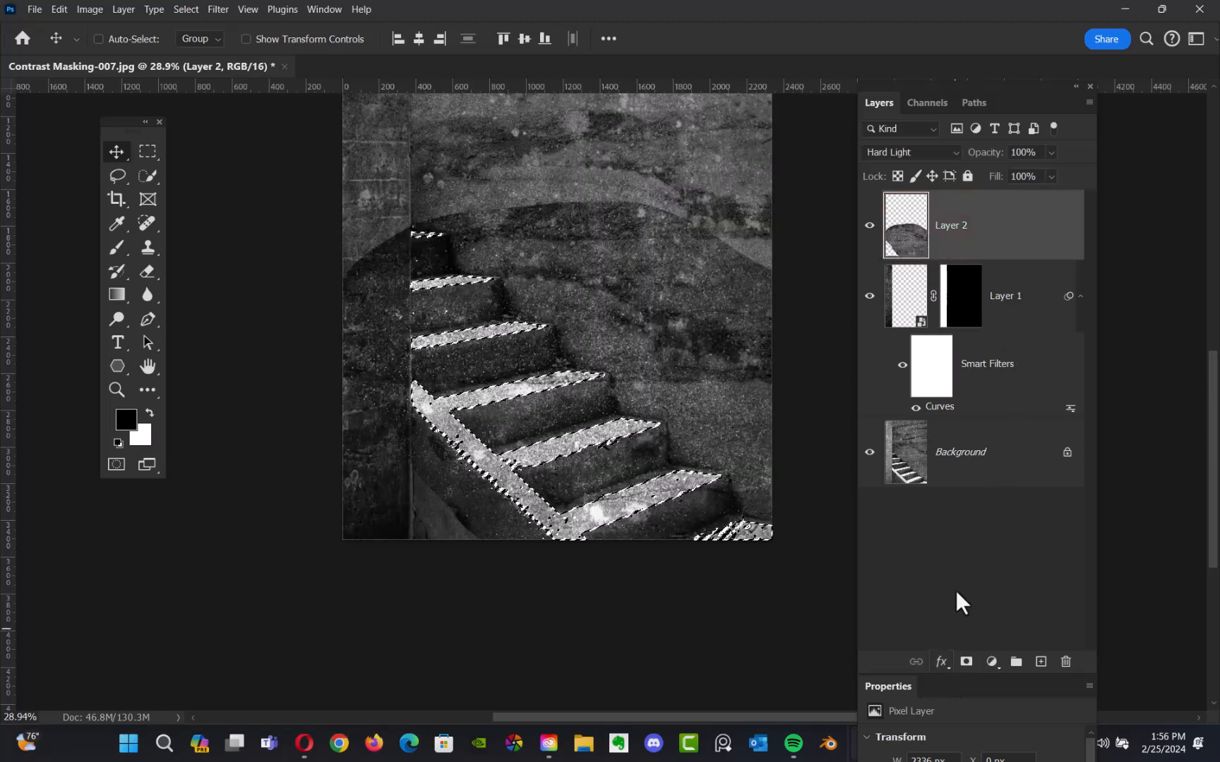
pyautogui.click(966, 662)
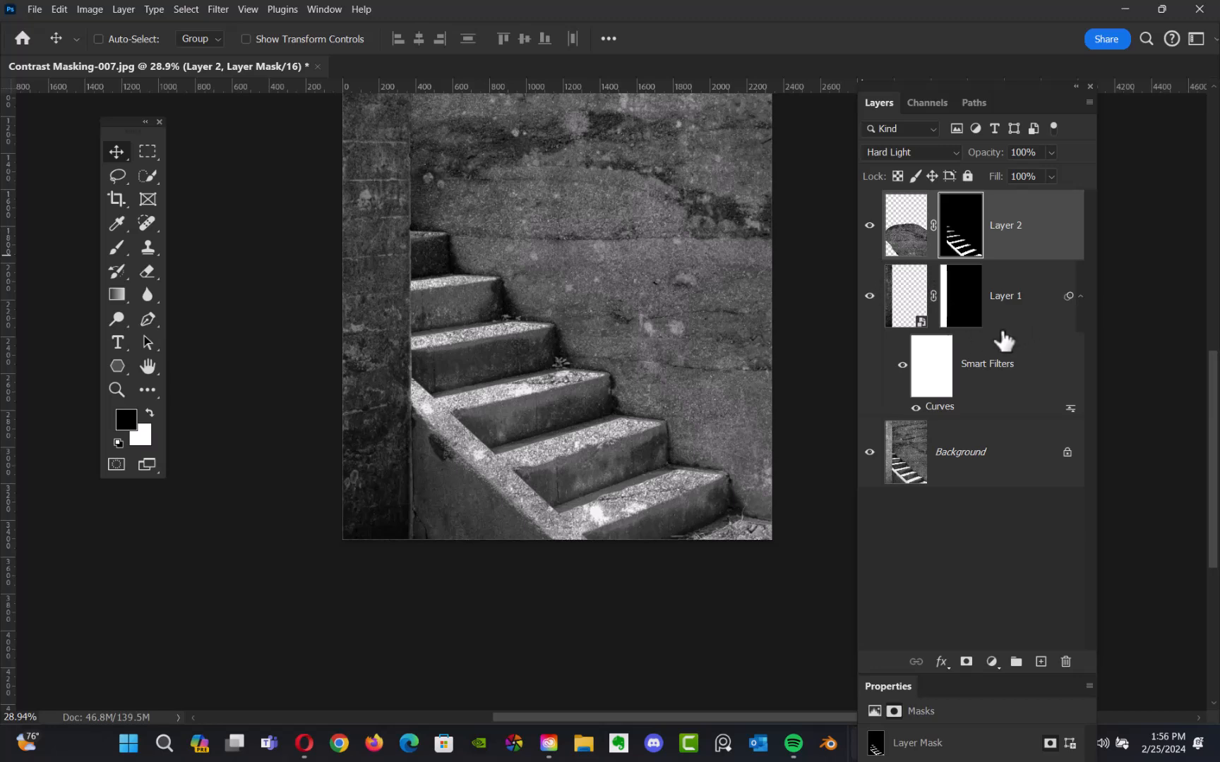
# Switch to the Opera browser and examine the activities, outings and presentations on the Eyes of Hawaii Photography Club home page.
pyautogui.hotkey('alt', 'Tab')
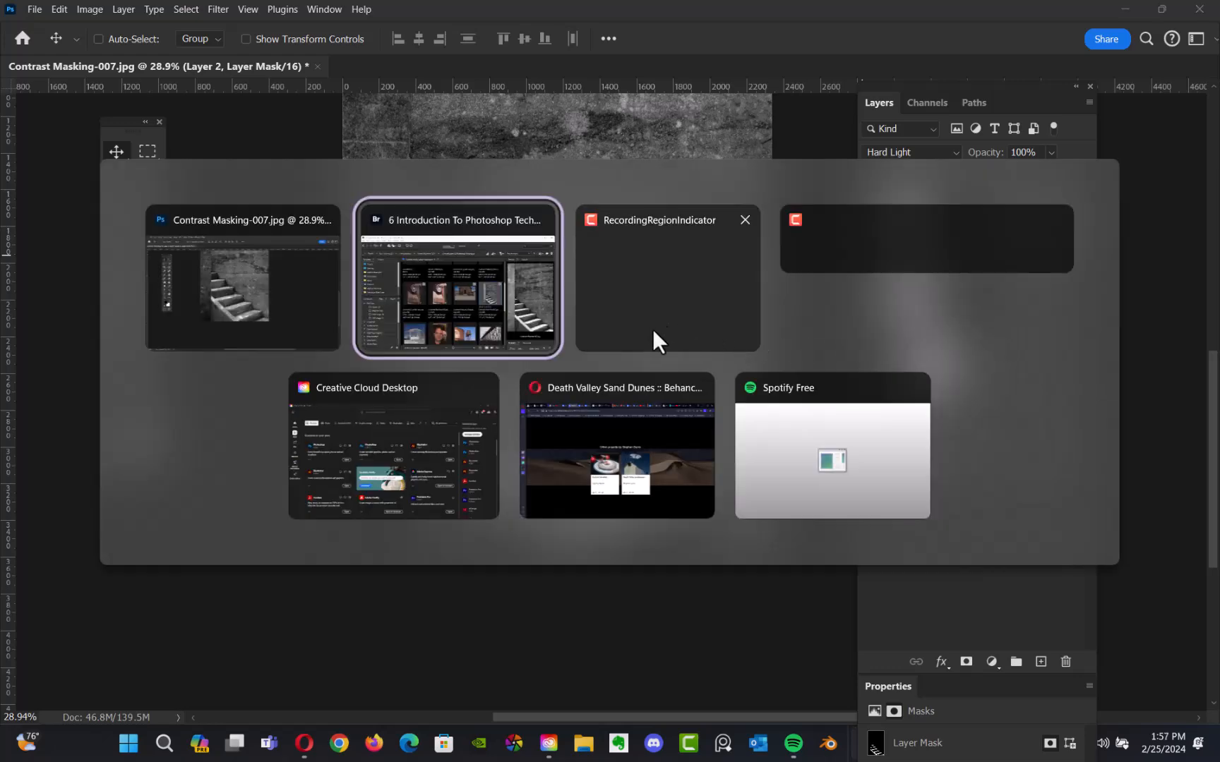
pyautogui.click(585, 442)
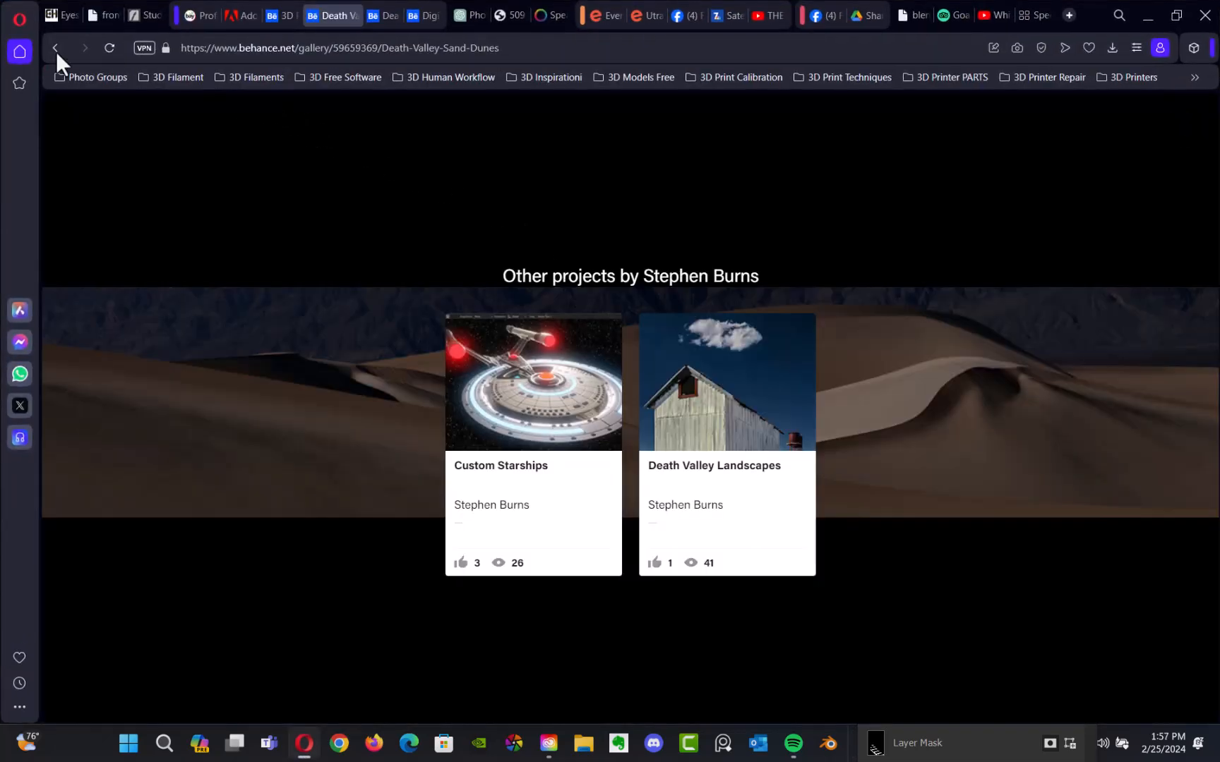
pyautogui.click(65, 17)
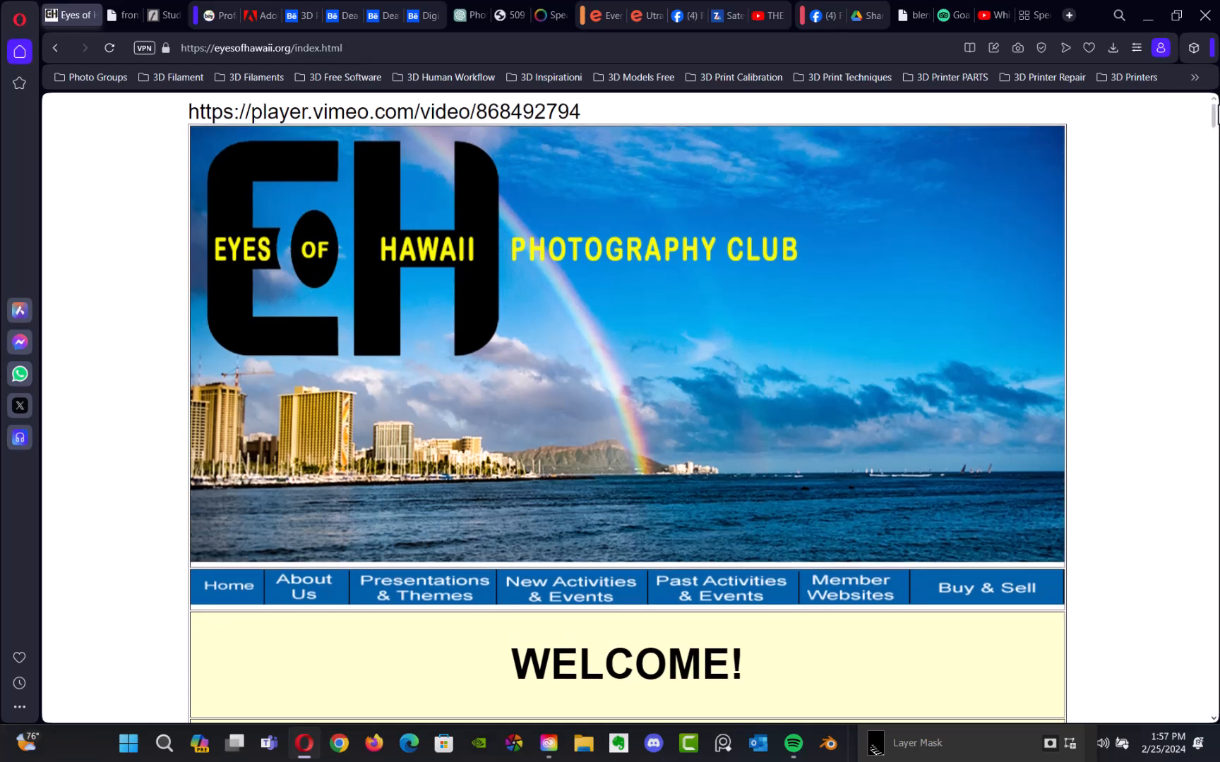
pyautogui.moveTo(1217, 106); pyautogui.dragTo(1217, 106)
pyautogui.moveTo(1213, 116); pyautogui.dragTo(1180, 367)
pyautogui.scroll(-2, 1178, 368)
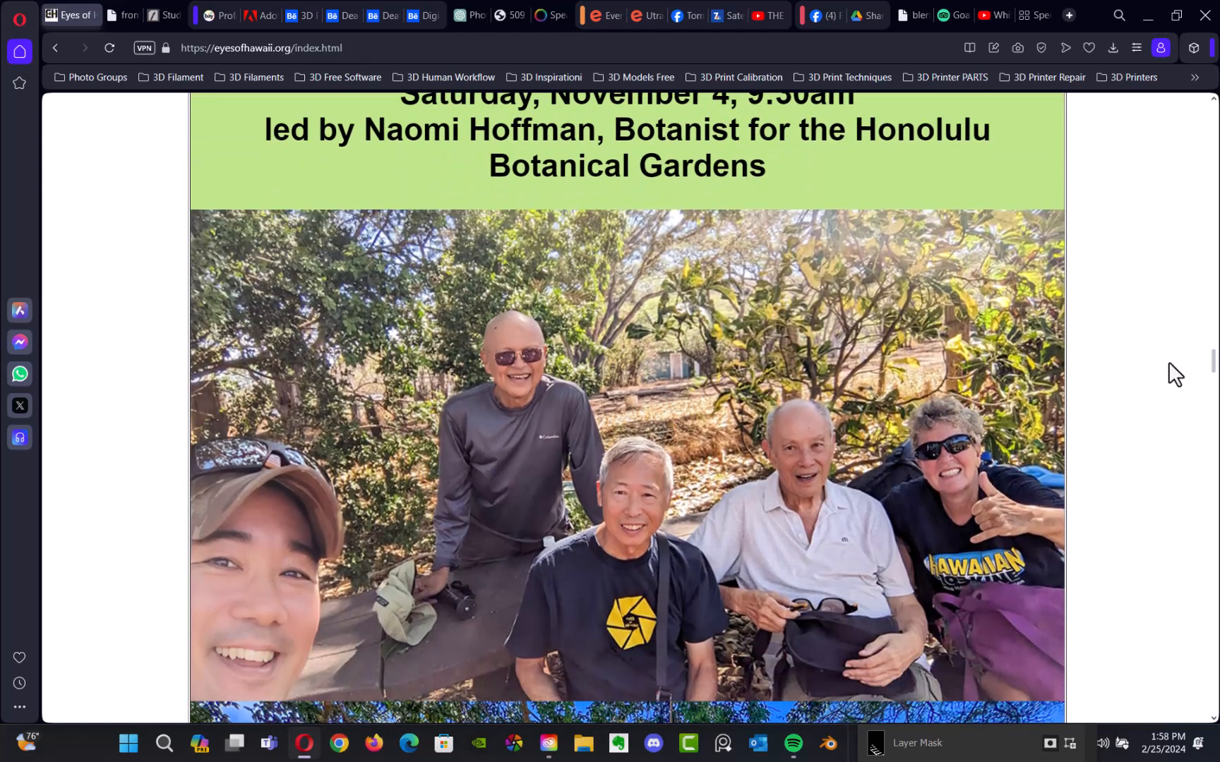
pyautogui.scroll(-10, 1169, 363)
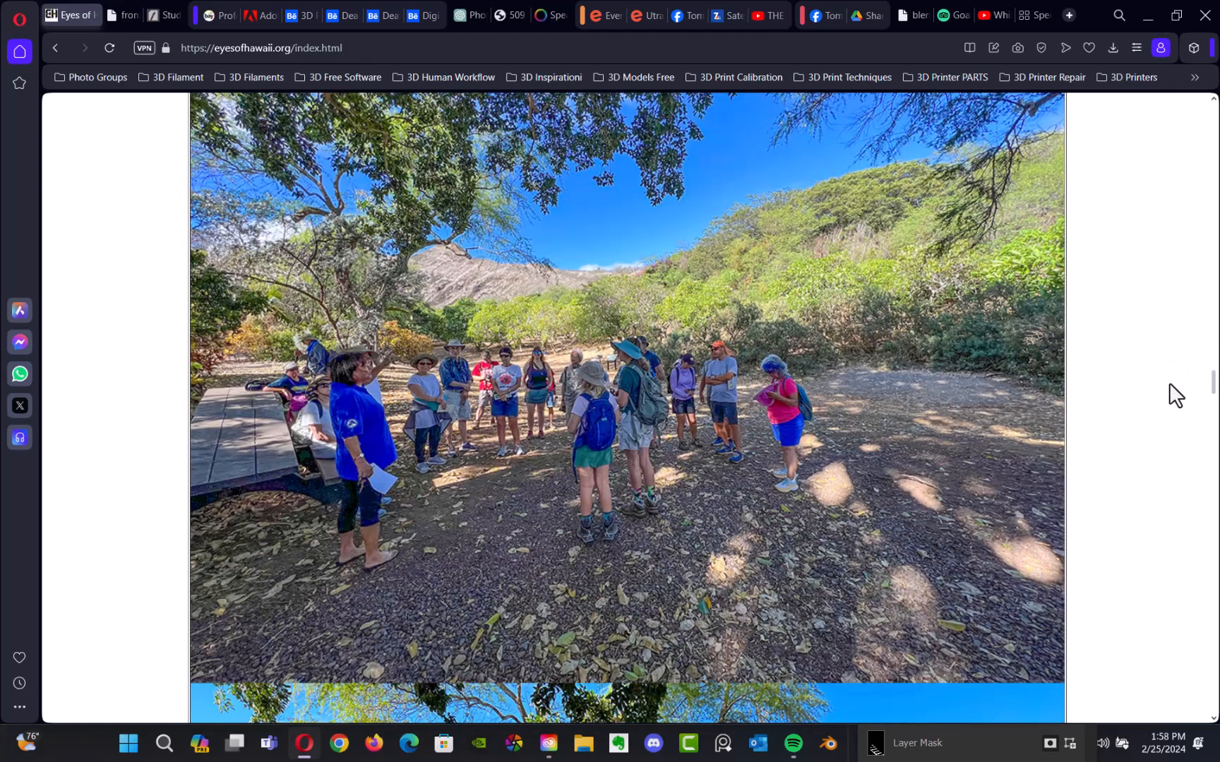
pyautogui.scroll(-2, 1168, 385)
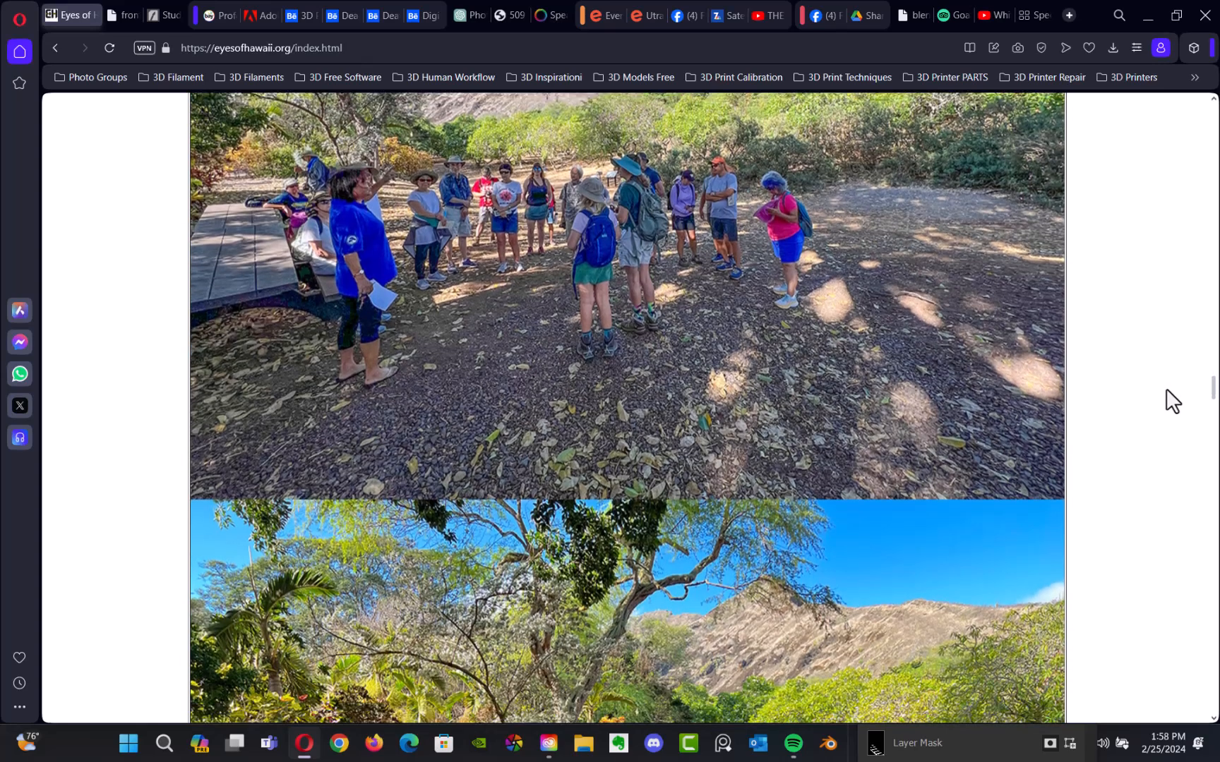
pyautogui.scroll(-1, 1172, 402)
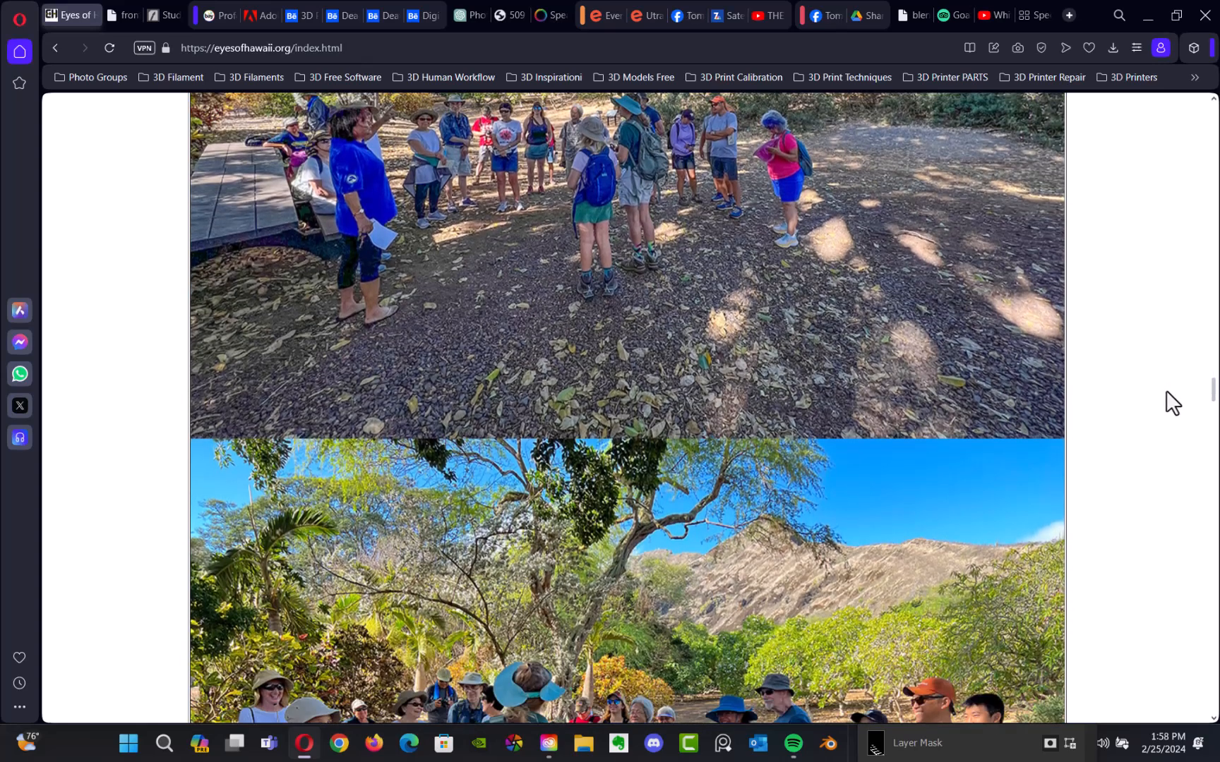
pyautogui.scroll(2, 1172, 402)
pyautogui.scroll(-1, 1174, 401)
pyautogui.scroll(-20, 1169, 389)
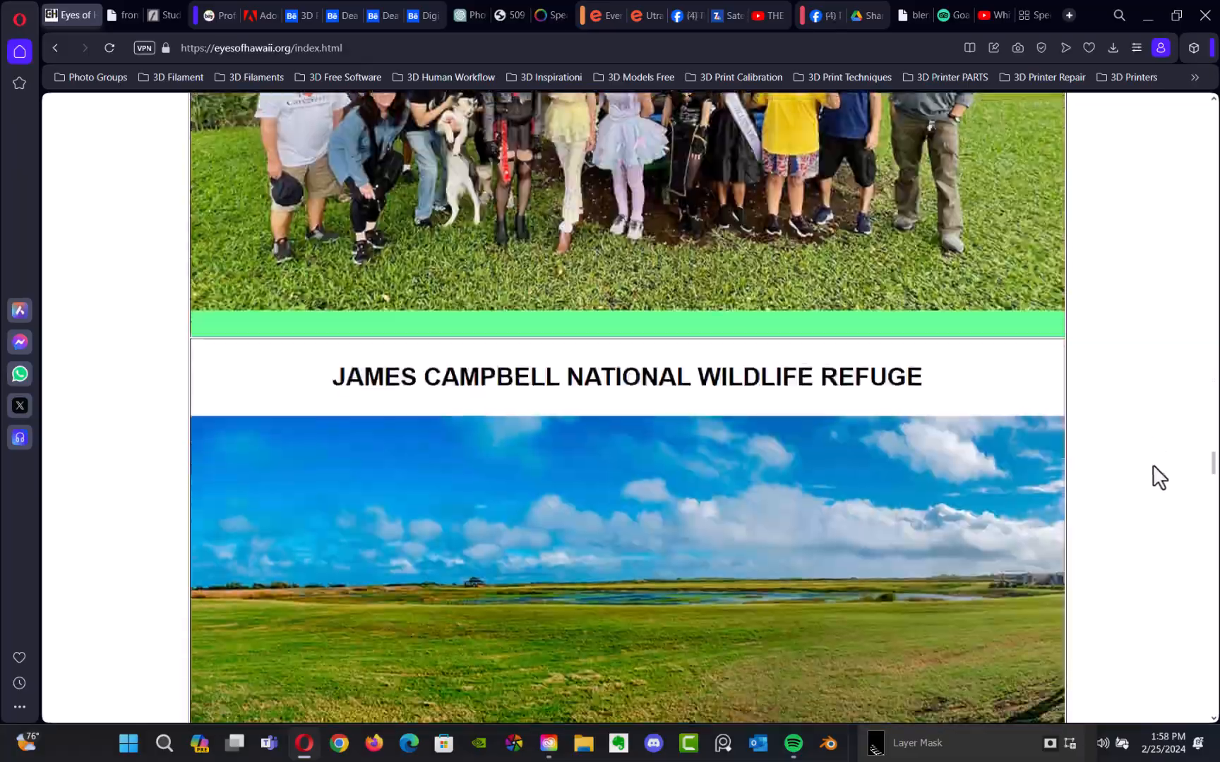
pyautogui.scroll(-20, 1150, 471)
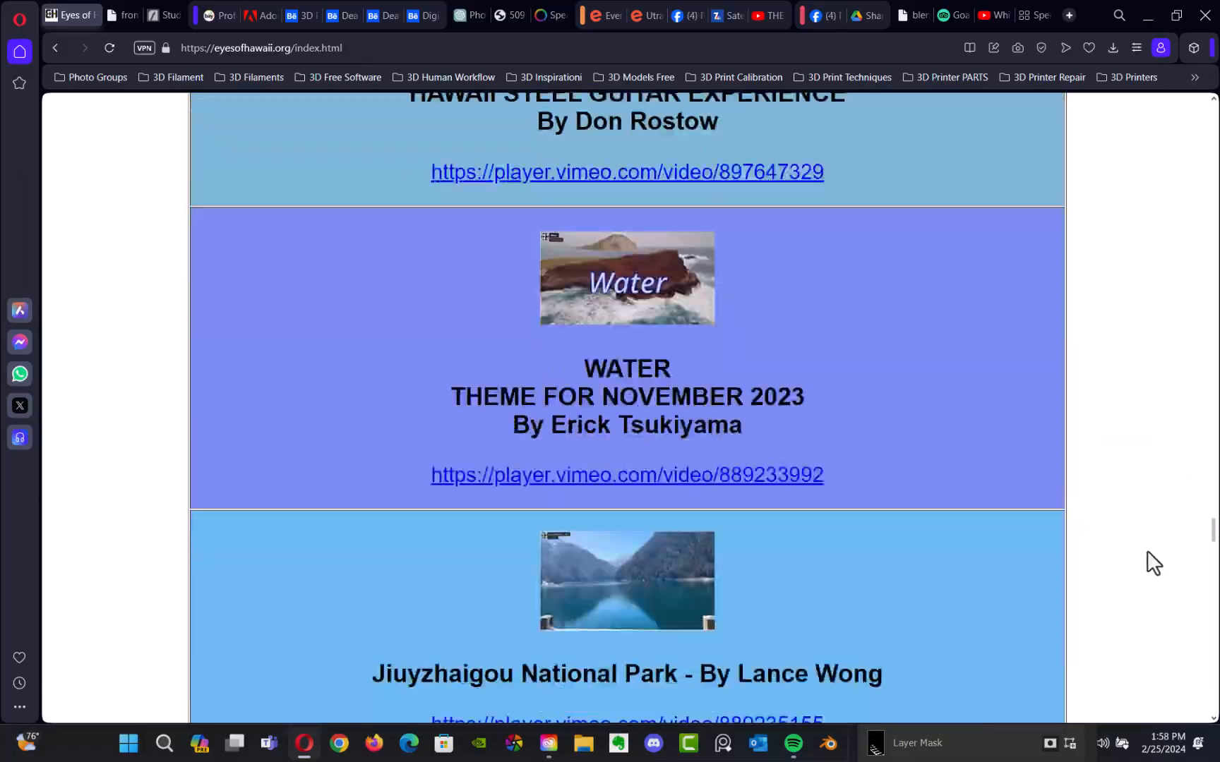
# Examine the next general meeting's venue, street address and potluck time on the Eyes of Hawaii home page.
pyautogui.scroll(-20, 1152, 593)
pyautogui.scroll(8, 1151, 607)
pyautogui.scroll(12, 1153, 593)
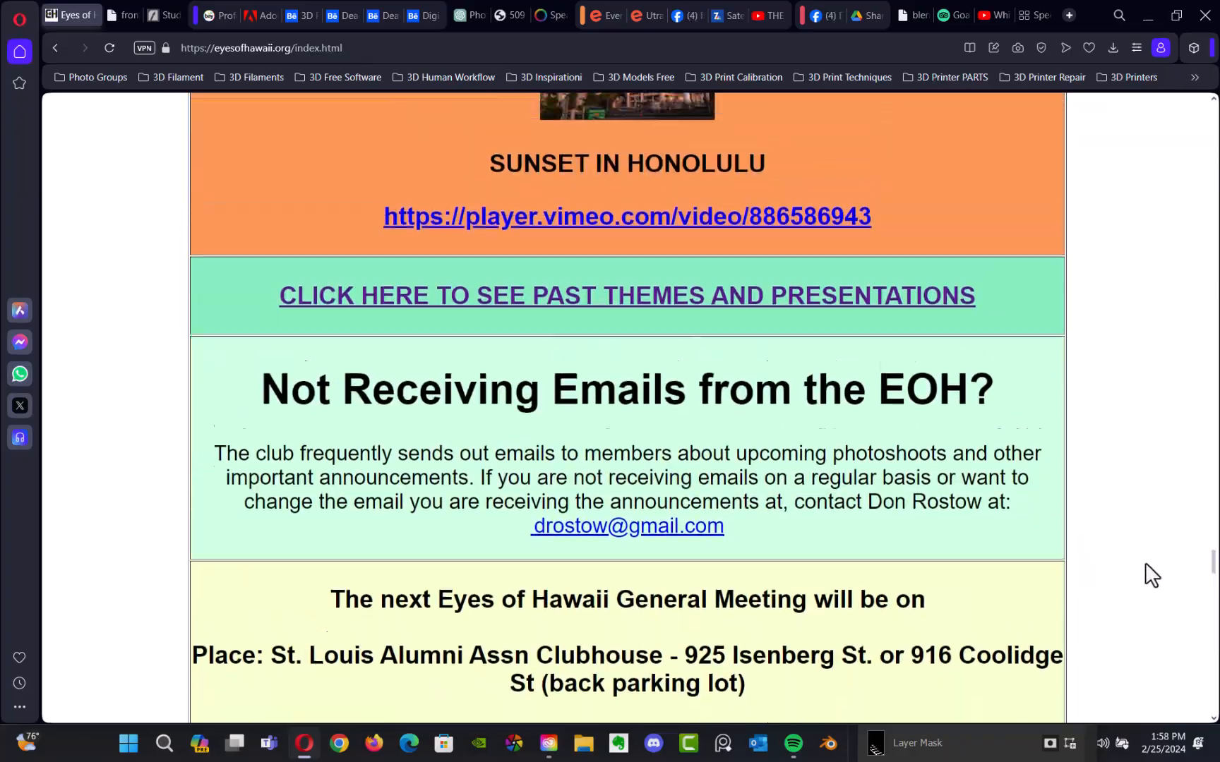
pyautogui.scroll(-1, 1152, 573)
pyautogui.scroll(-6, 1151, 579)
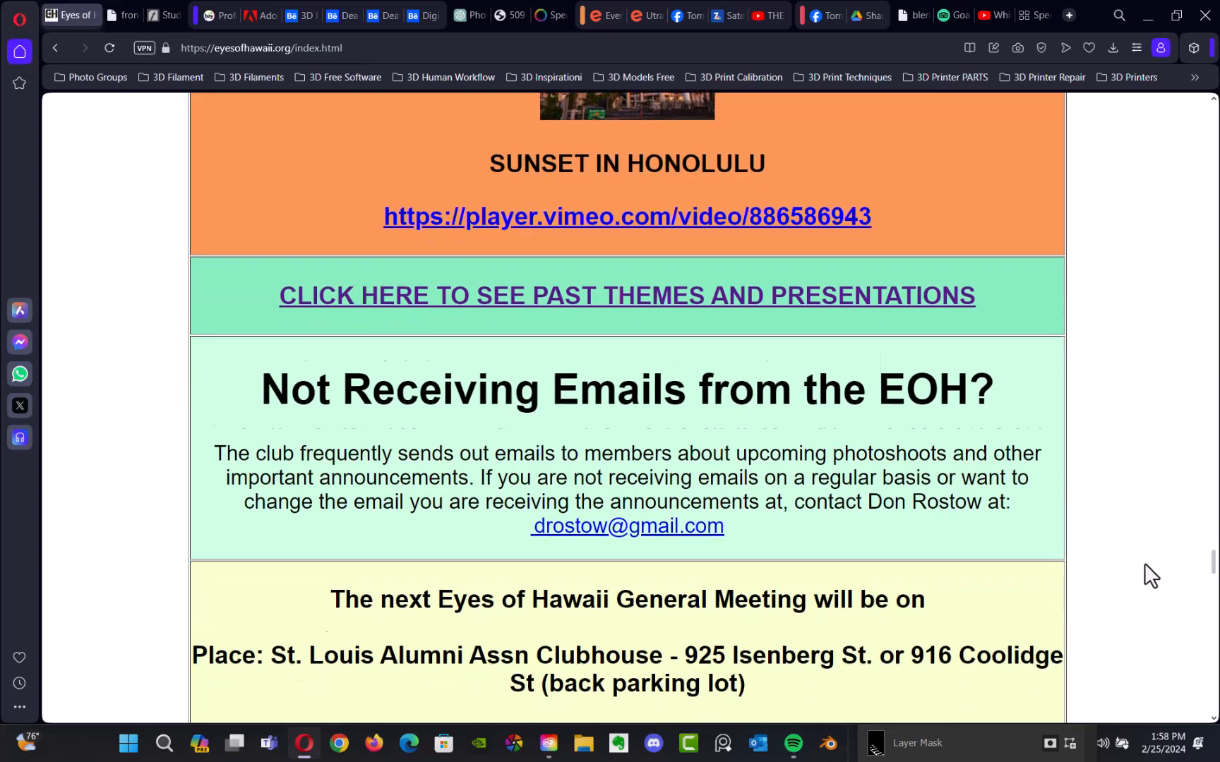
pyautogui.scroll(-4, 1144, 586)
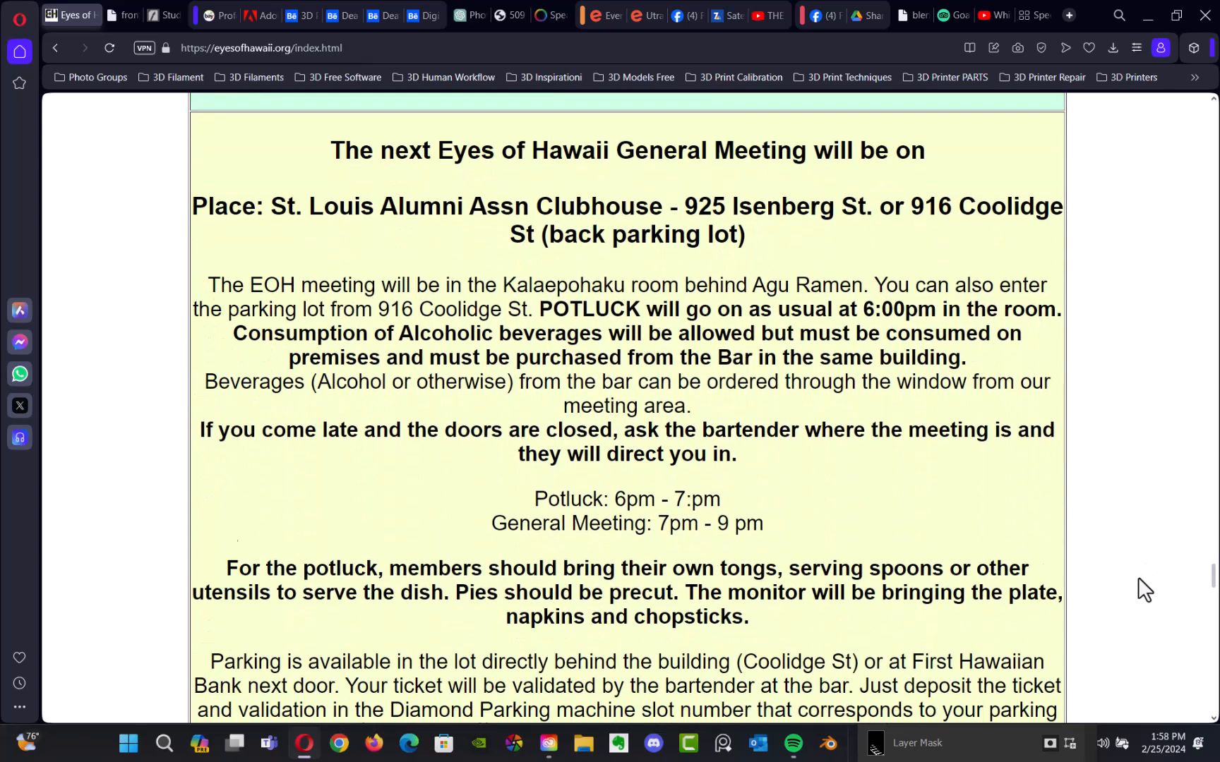
pyautogui.scroll(4, 1142, 595)
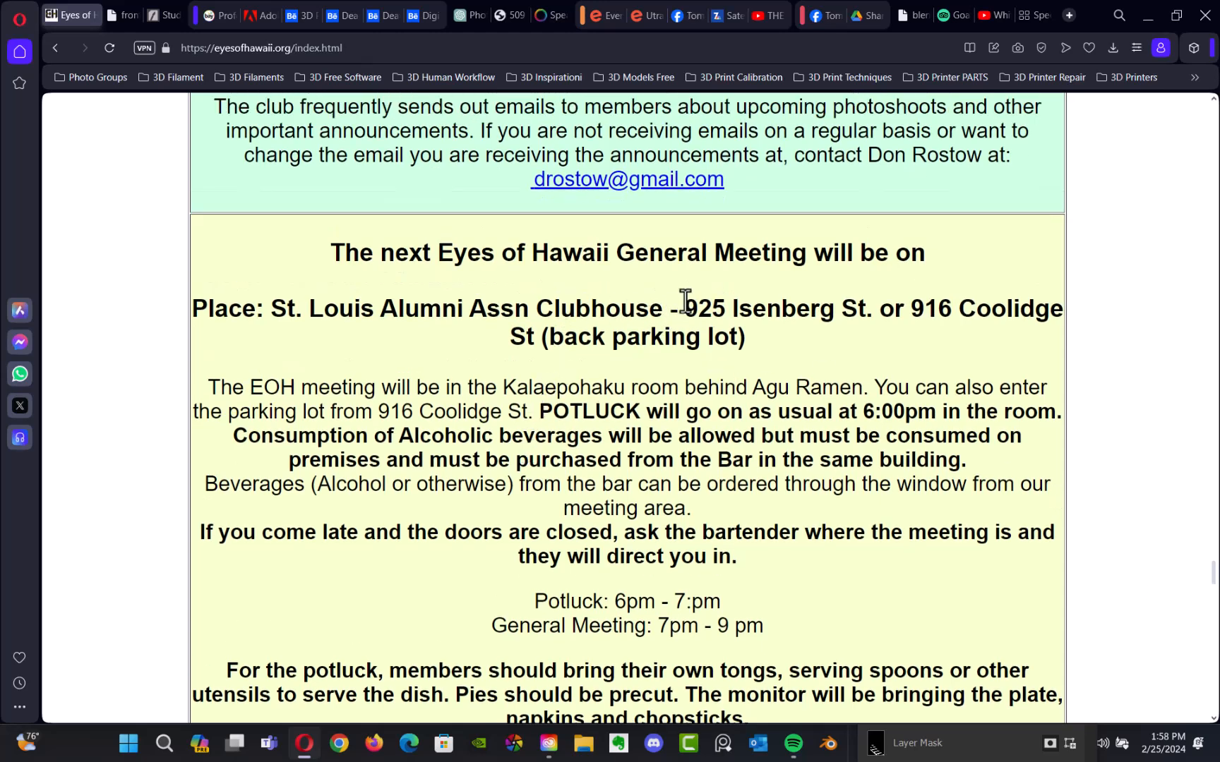
pyautogui.moveTo(684, 310); pyautogui.dragTo(893, 316)
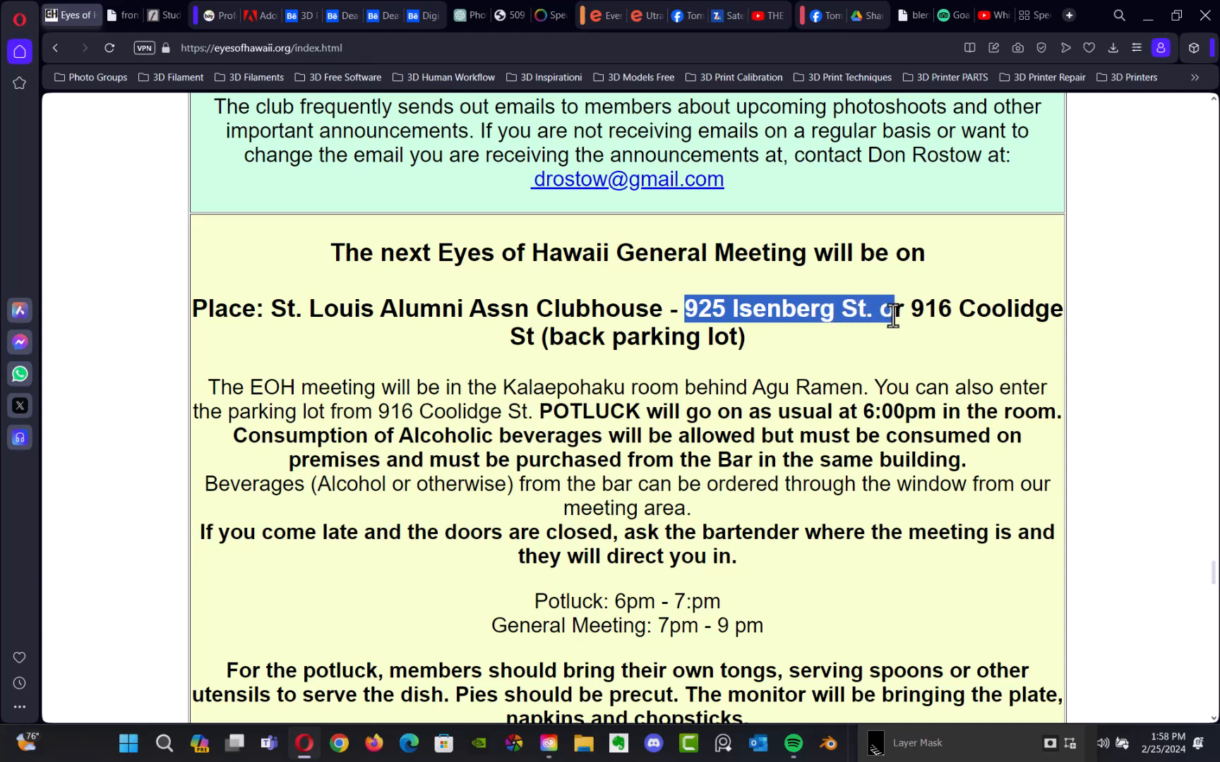
pyautogui.moveTo(891, 315)
pyautogui.mouseDown()
pyautogui.moveTo(877, 316)
pyautogui.moveTo(1053, 322)
pyautogui.moveTo(877, 321)
pyautogui.moveTo(864, 334)
pyautogui.moveTo(874, 316)
pyautogui.mouseUp()
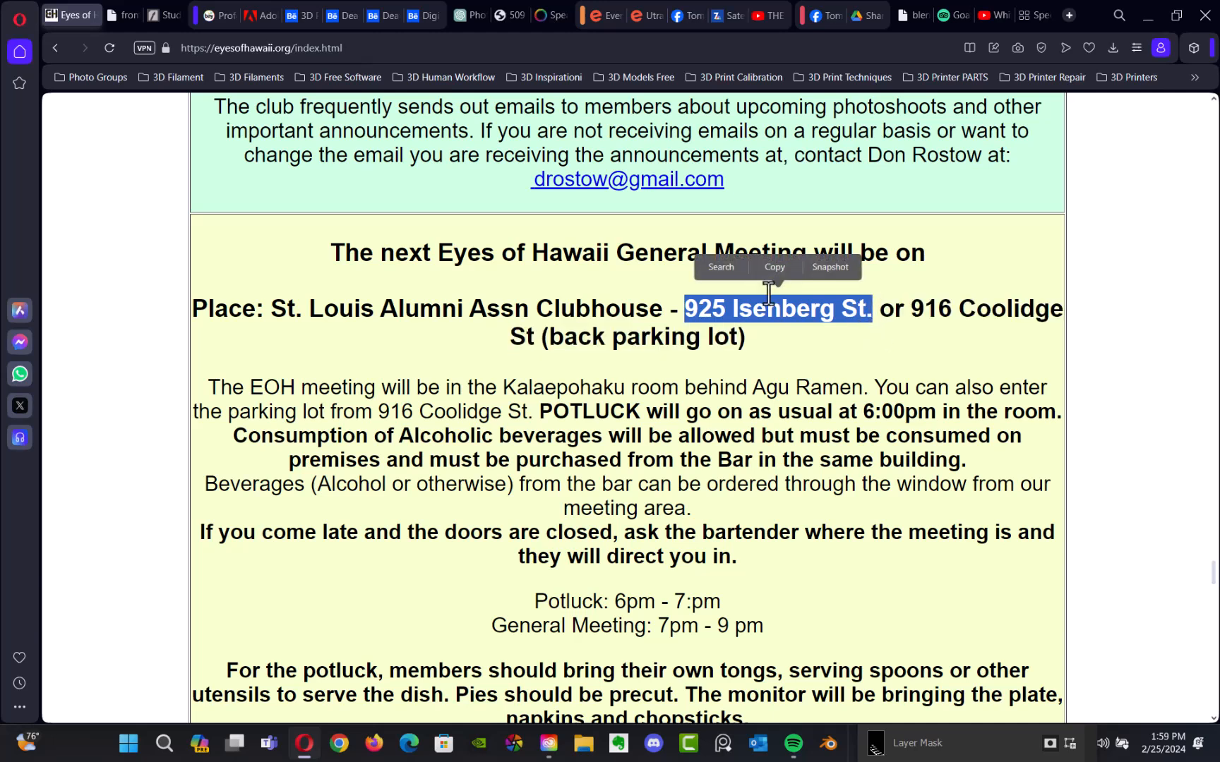
# Copy the clubhouse name and paste it as the subject of a new February 26, 2024 event in One Calendar.
pyautogui.moveTo(270, 311); pyautogui.dragTo(662, 304)
pyautogui.hotkey('ctrl', 'c')
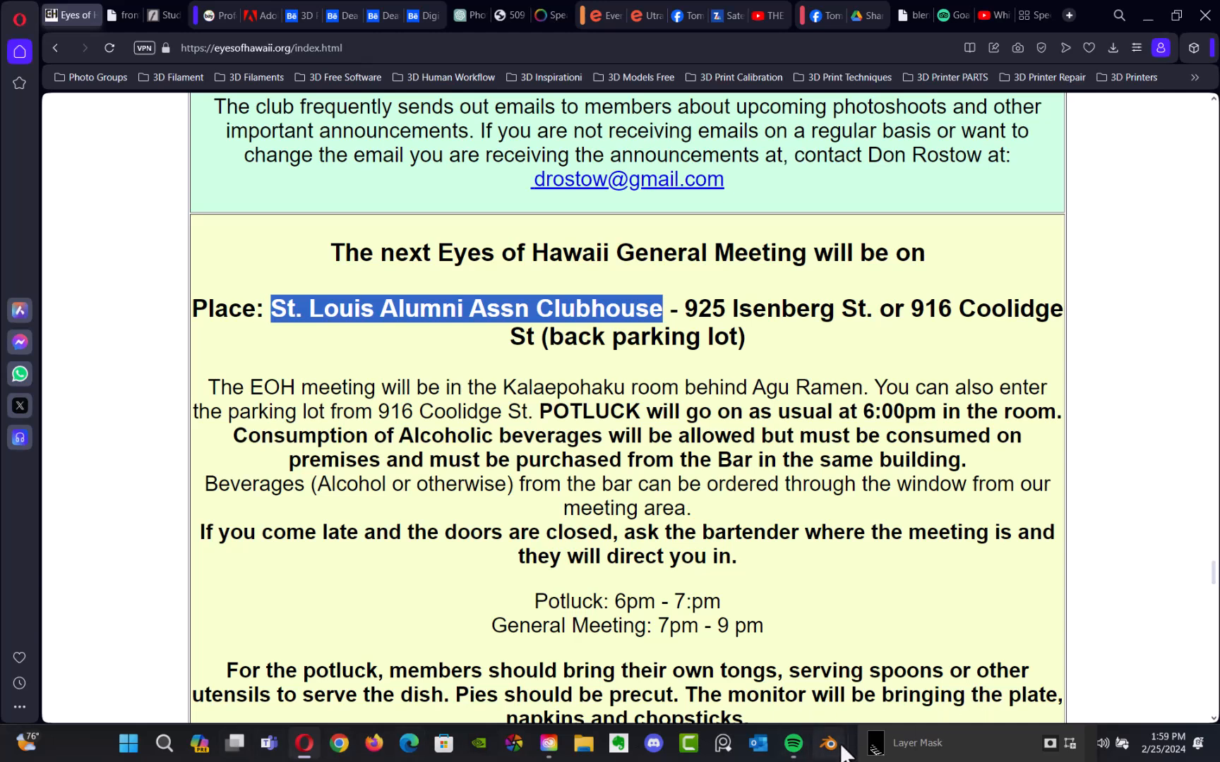
pyautogui.click(173, 750)
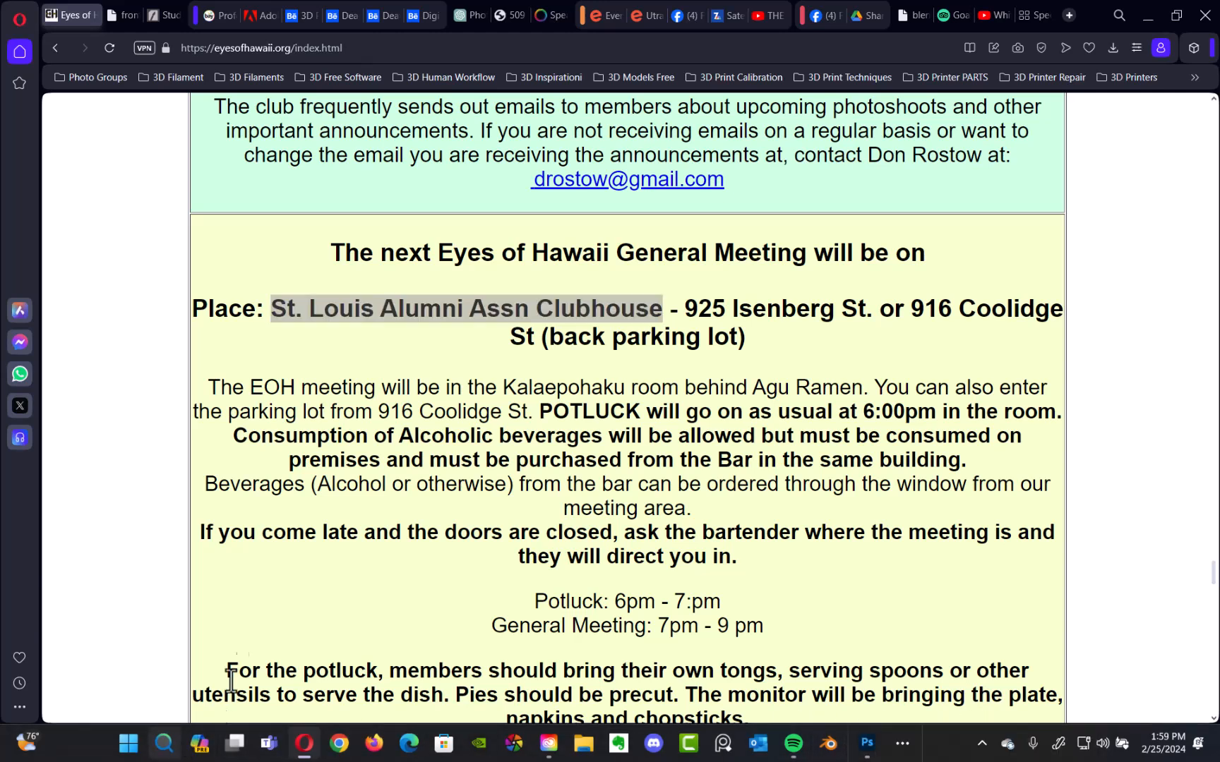
pyautogui.click(396, 290)
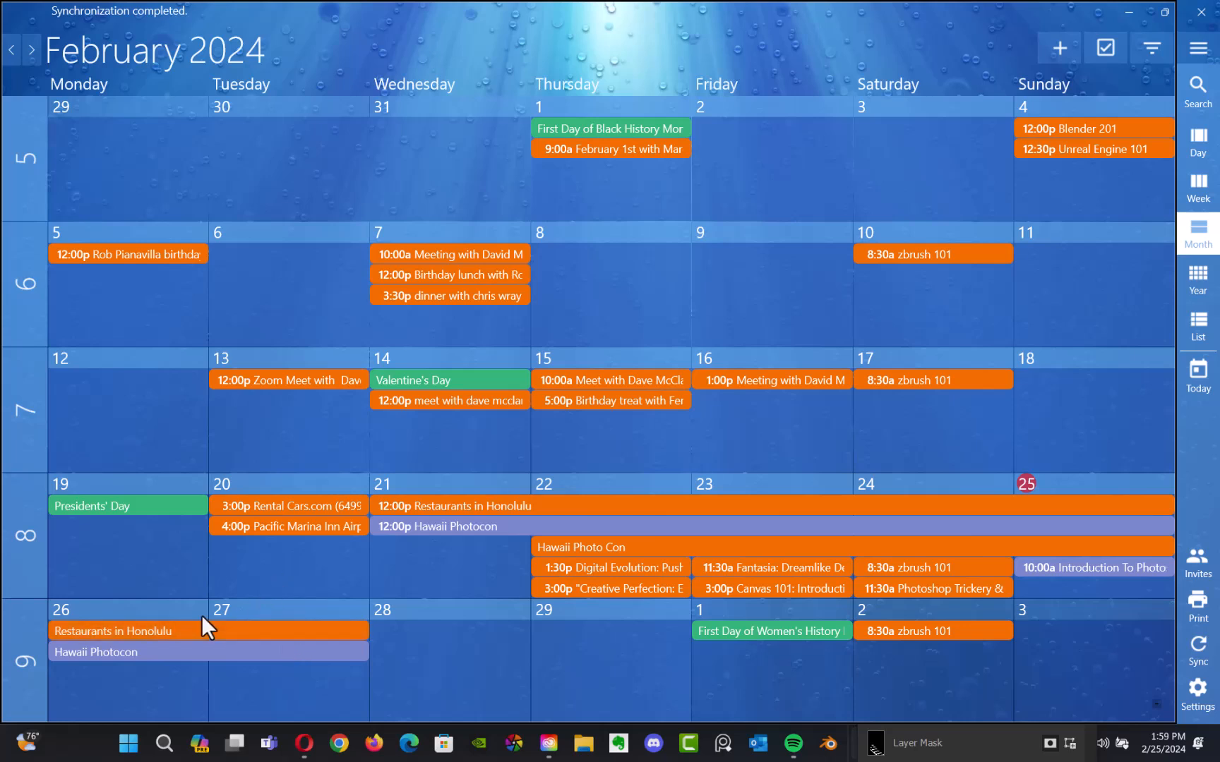
pyautogui.doubleClick(110, 690)
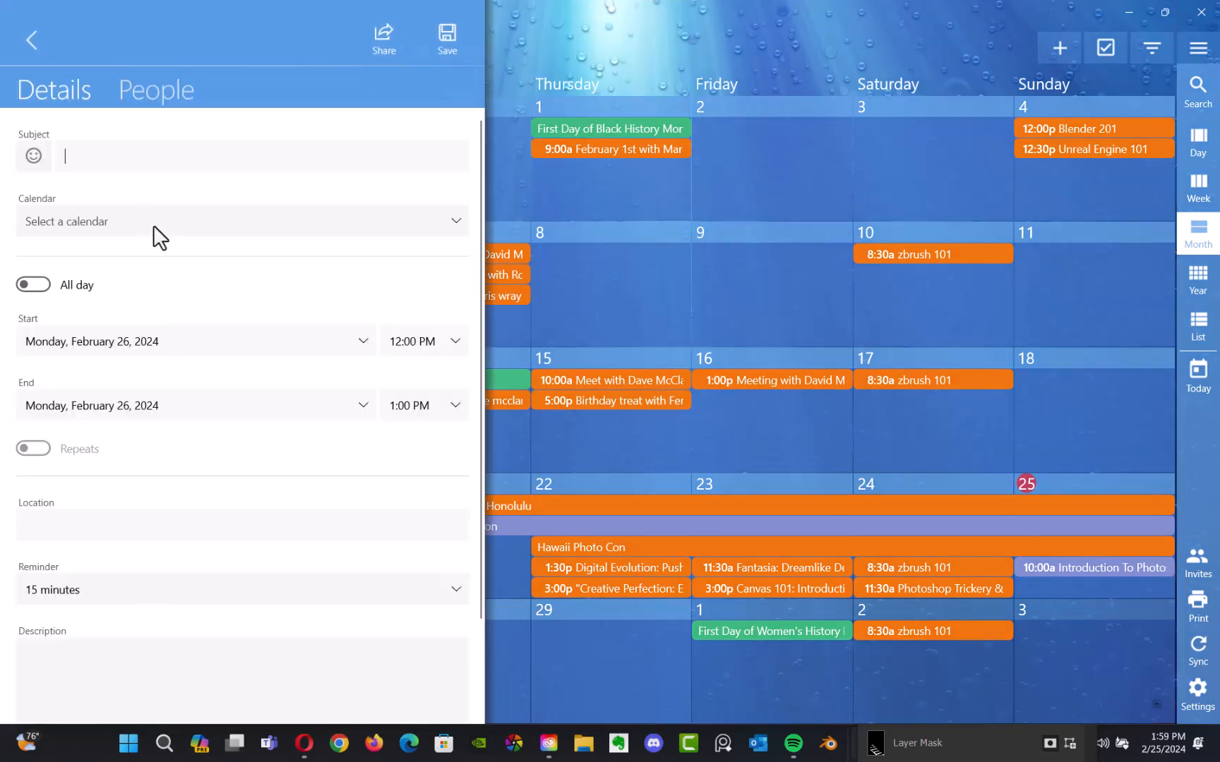
pyautogui.hotkey('ctrl', 'v')
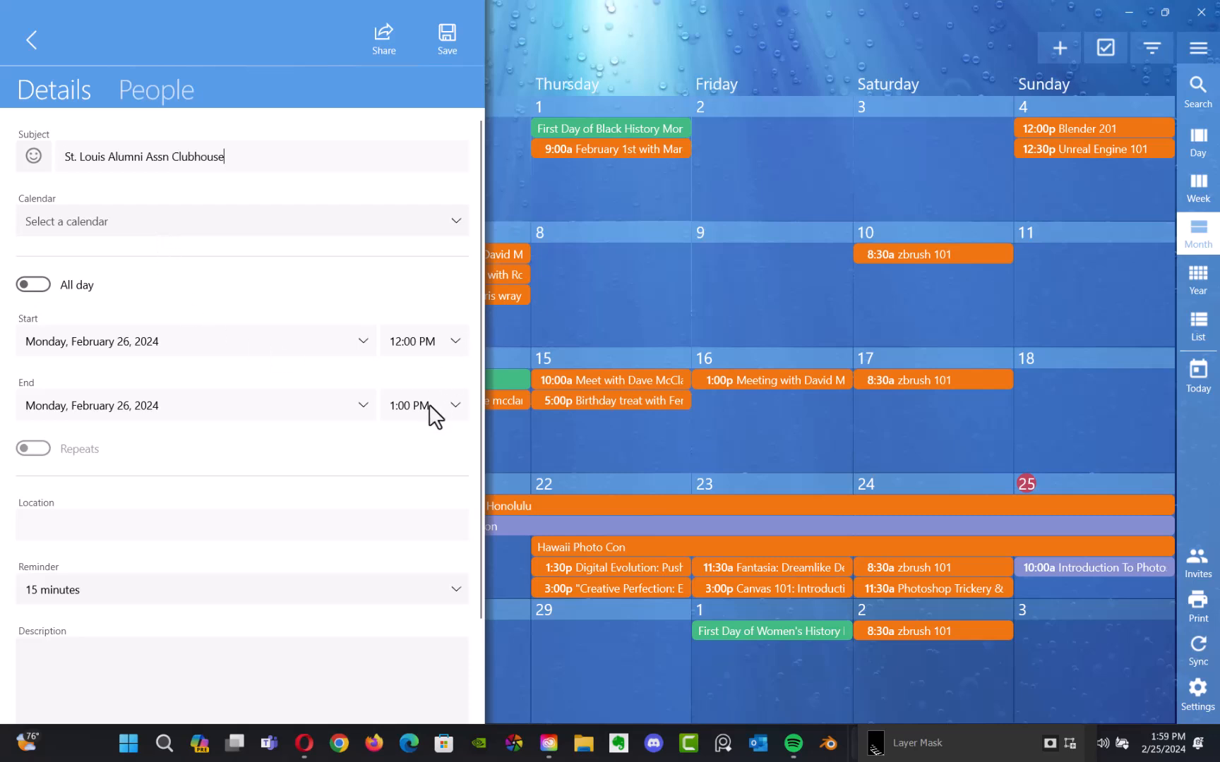
# Copy the clubhouse's street address from the club site into the event's location and add "honolulu" after it.
pyautogui.hotkey('alt', 'Tab')
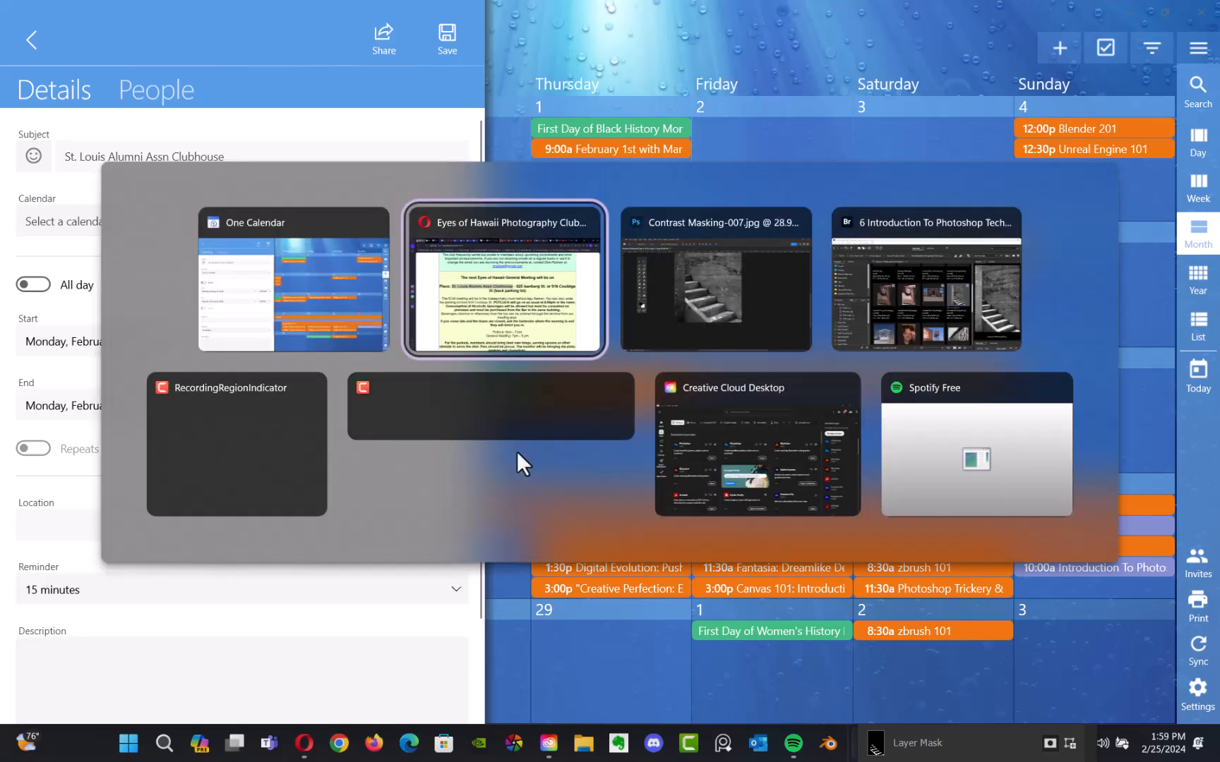
pyautogui.click(471, 303)
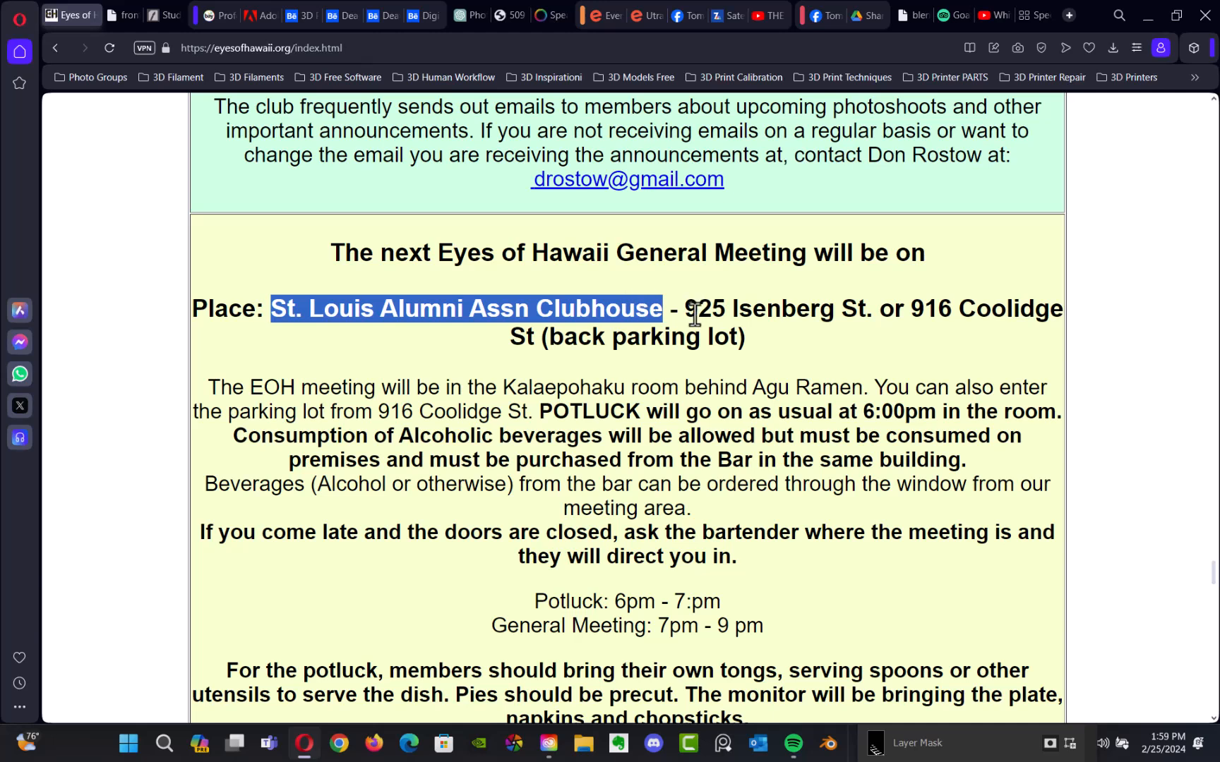
pyautogui.moveTo(683, 309); pyautogui.dragTo(869, 318)
pyautogui.hotkey('ctrl', 'c')
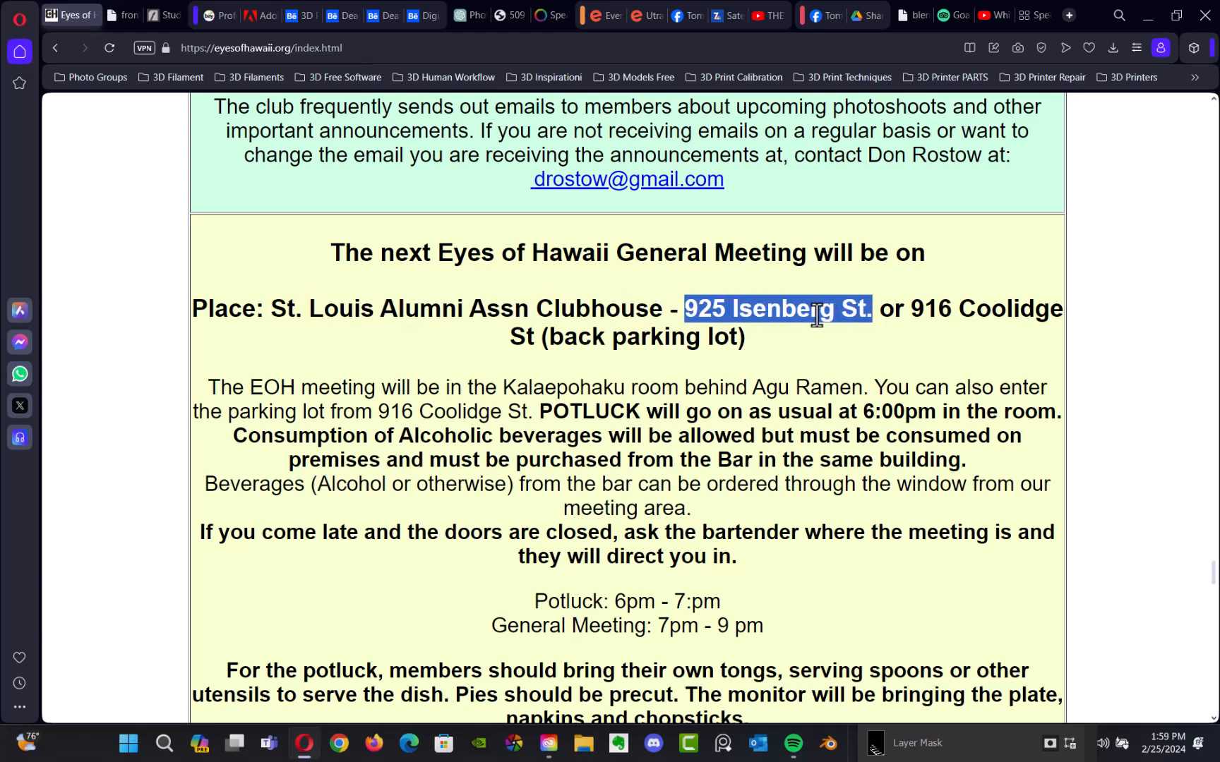
pyautogui.hotkey('alt', 'Tab')
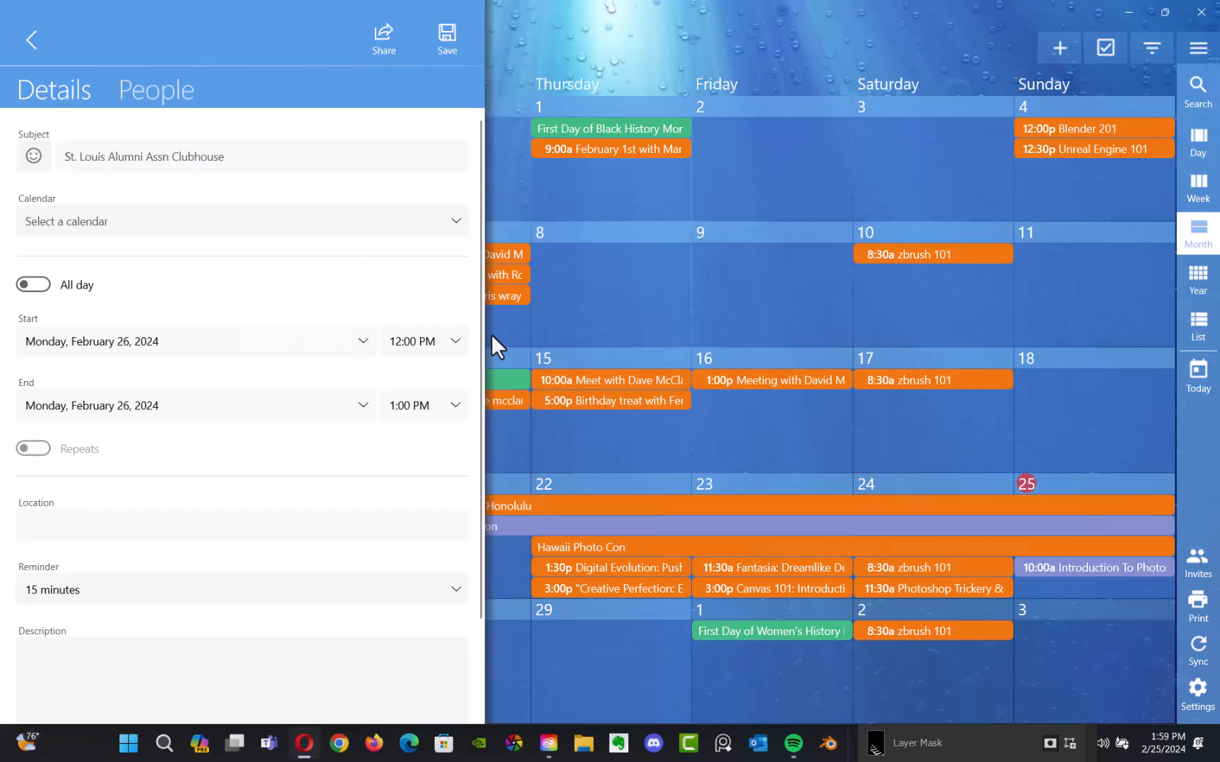
pyautogui.click(60, 528)
pyautogui.hotkey('ctrl', 'v')
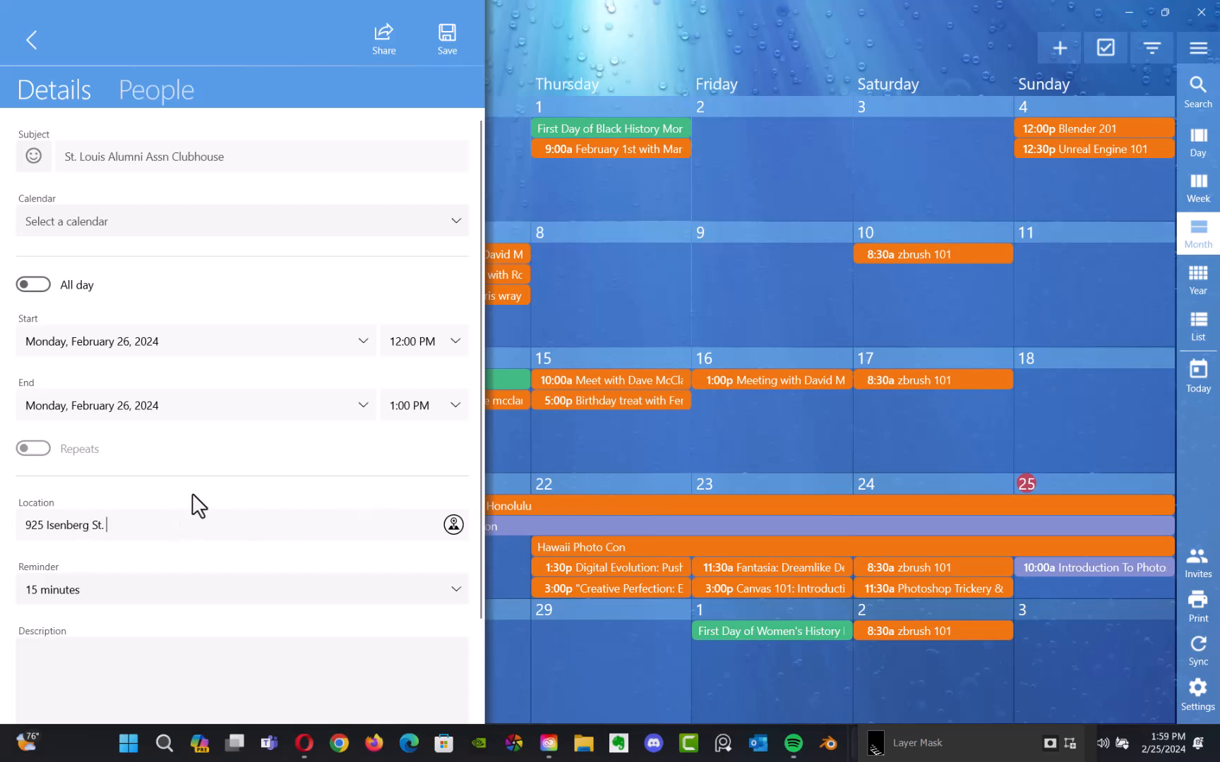
pyautogui.write('honolulu')
# Set the event's reminder to 1 hour and assign it to the personal Google calendar.
pyautogui.click(439, 592)
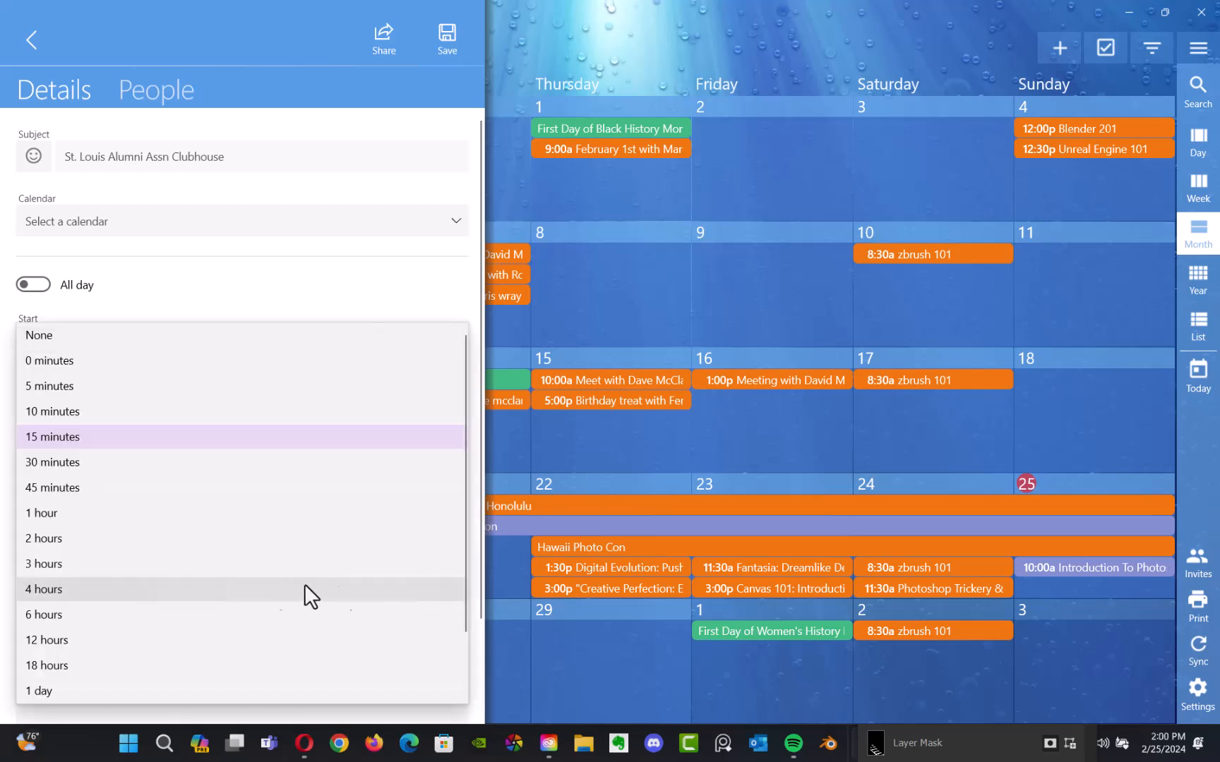
pyautogui.click(69, 518)
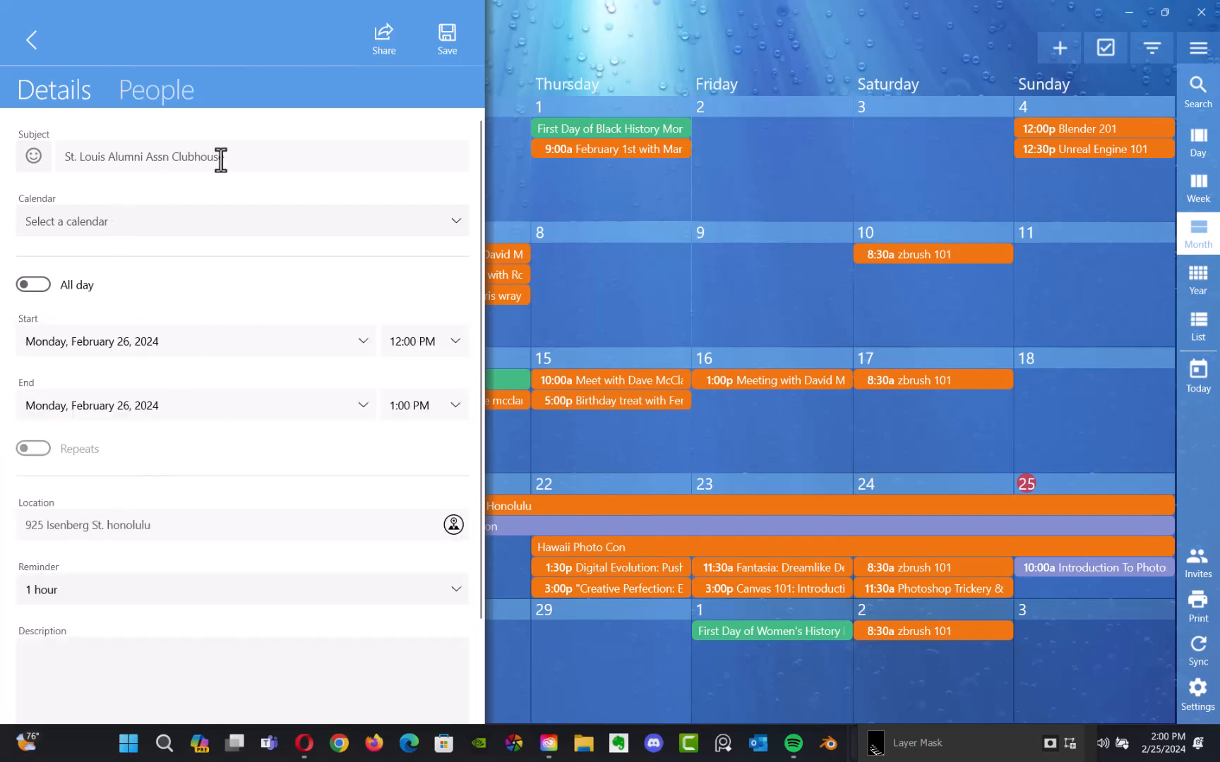
pyautogui.click(160, 225)
pyautogui.click(401, 276)
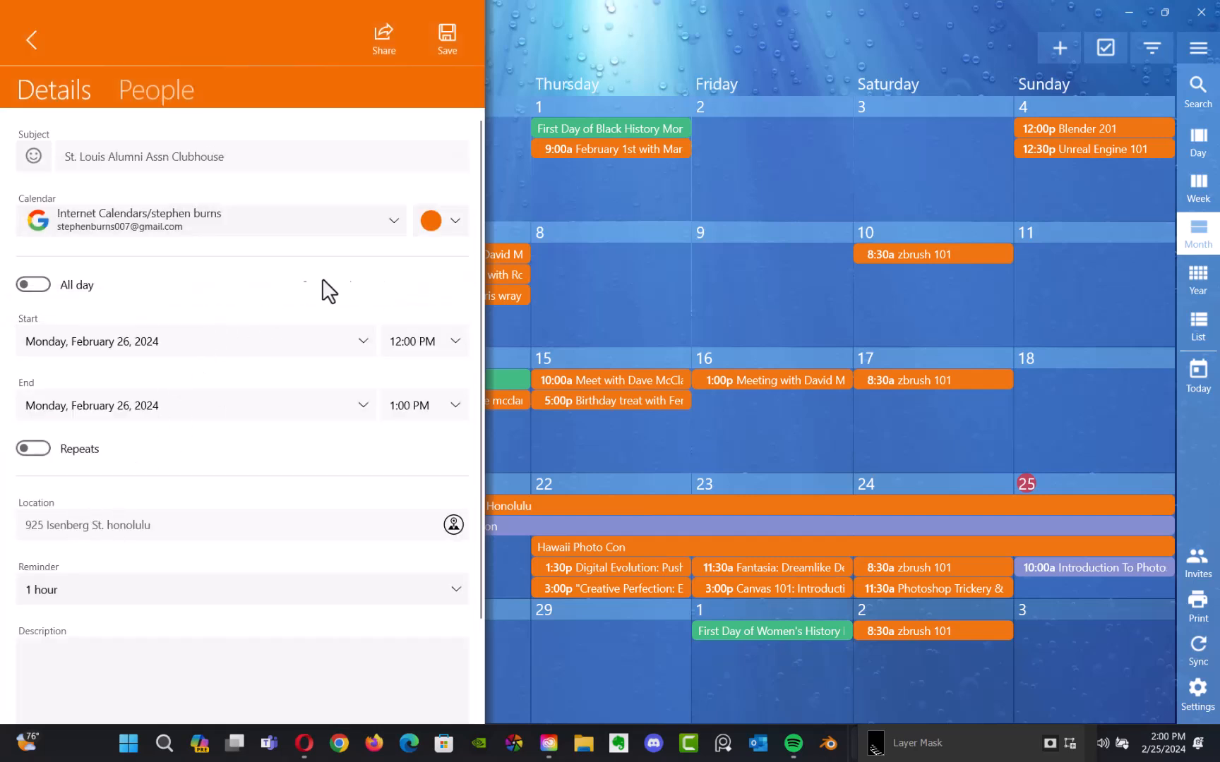
# Set the event's start time to 6:00 PM and save the event.
pyautogui.click(450, 343)
pyautogui.click(262, 451)
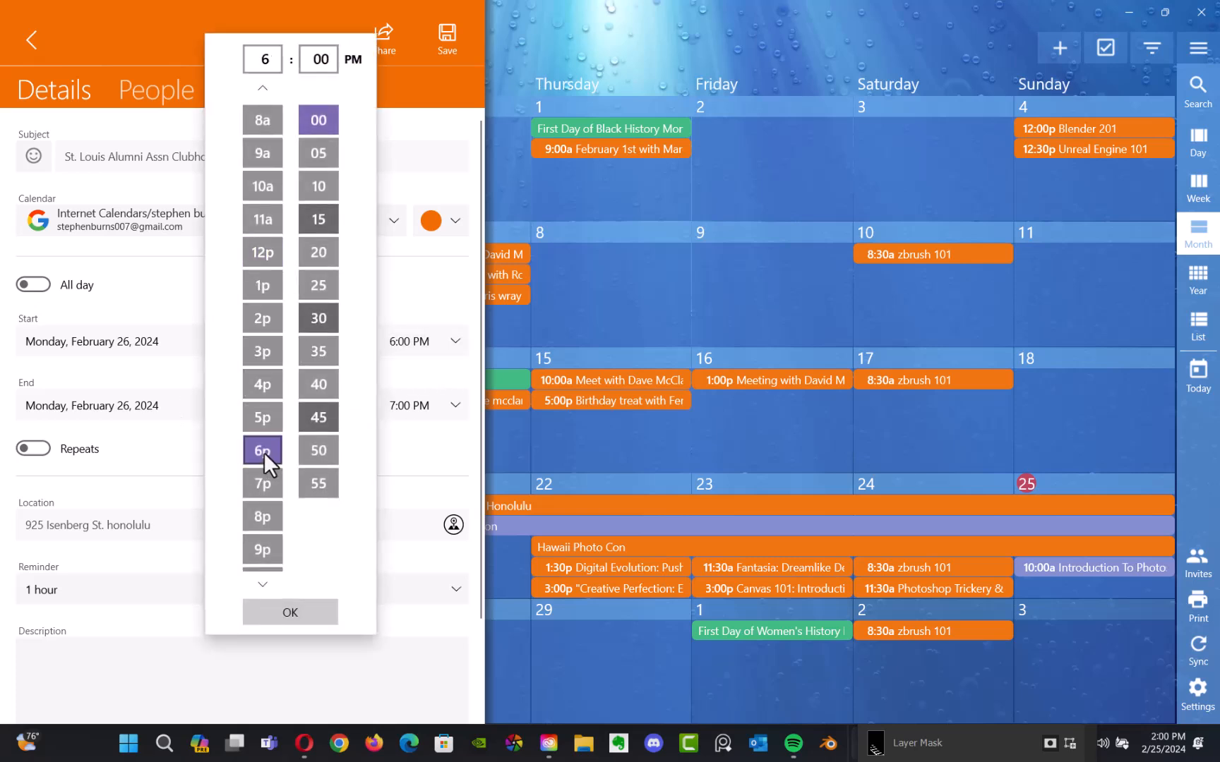
pyautogui.click(290, 611)
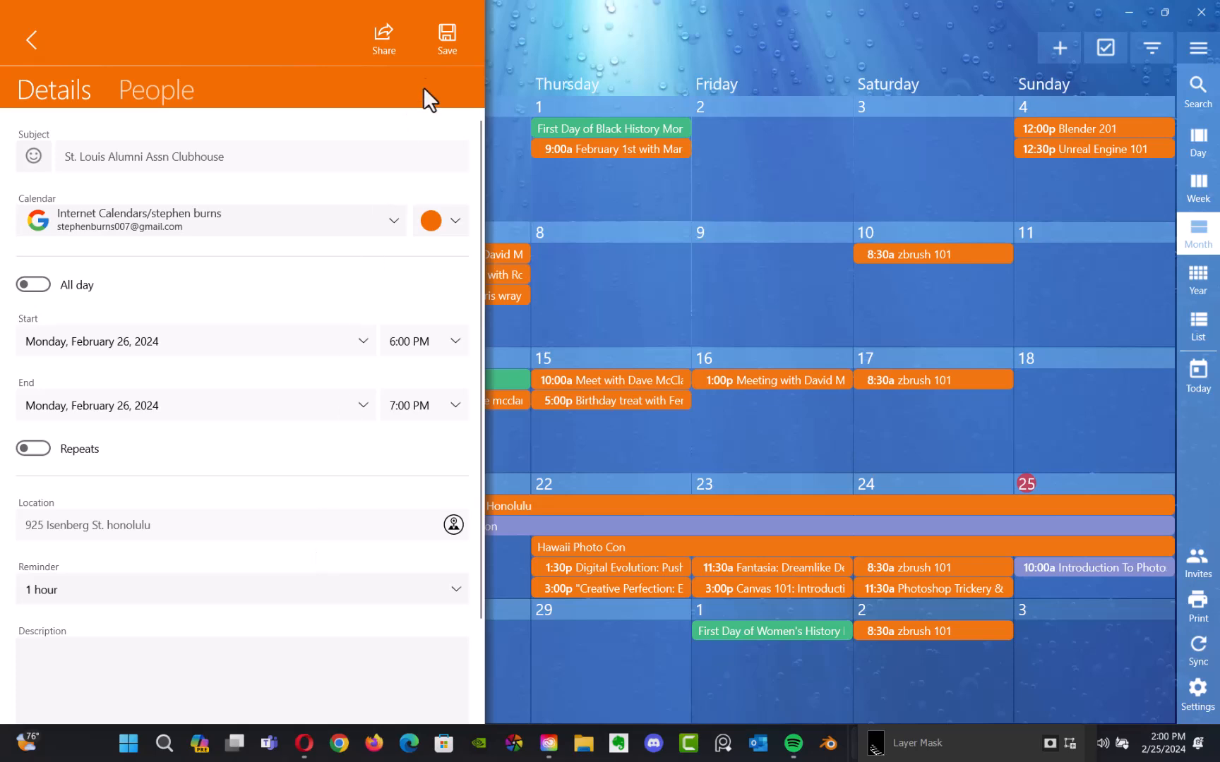
pyautogui.click(448, 37)
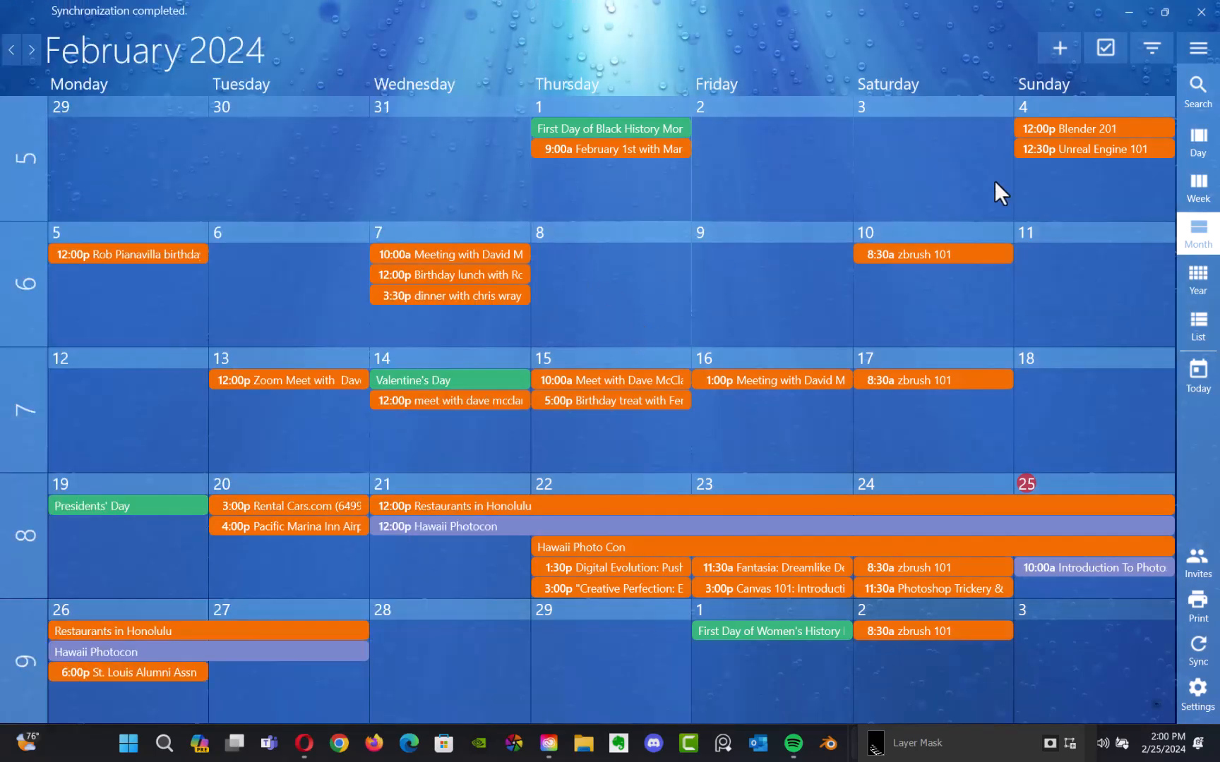
# Return to the club page in Opera and examine the meeting's parking instructions, location map and street photos.
pyautogui.click(1185, 15)
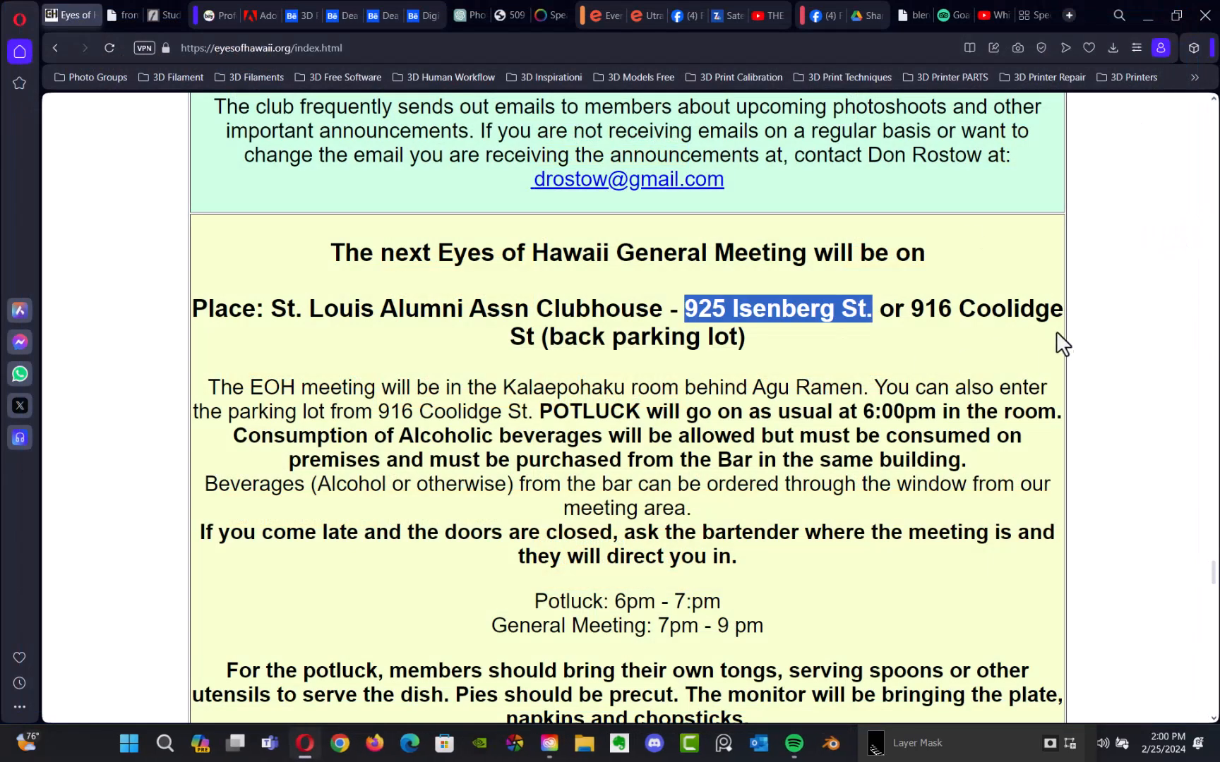
pyautogui.click(1157, 527)
pyautogui.scroll(-8, 1209, 579)
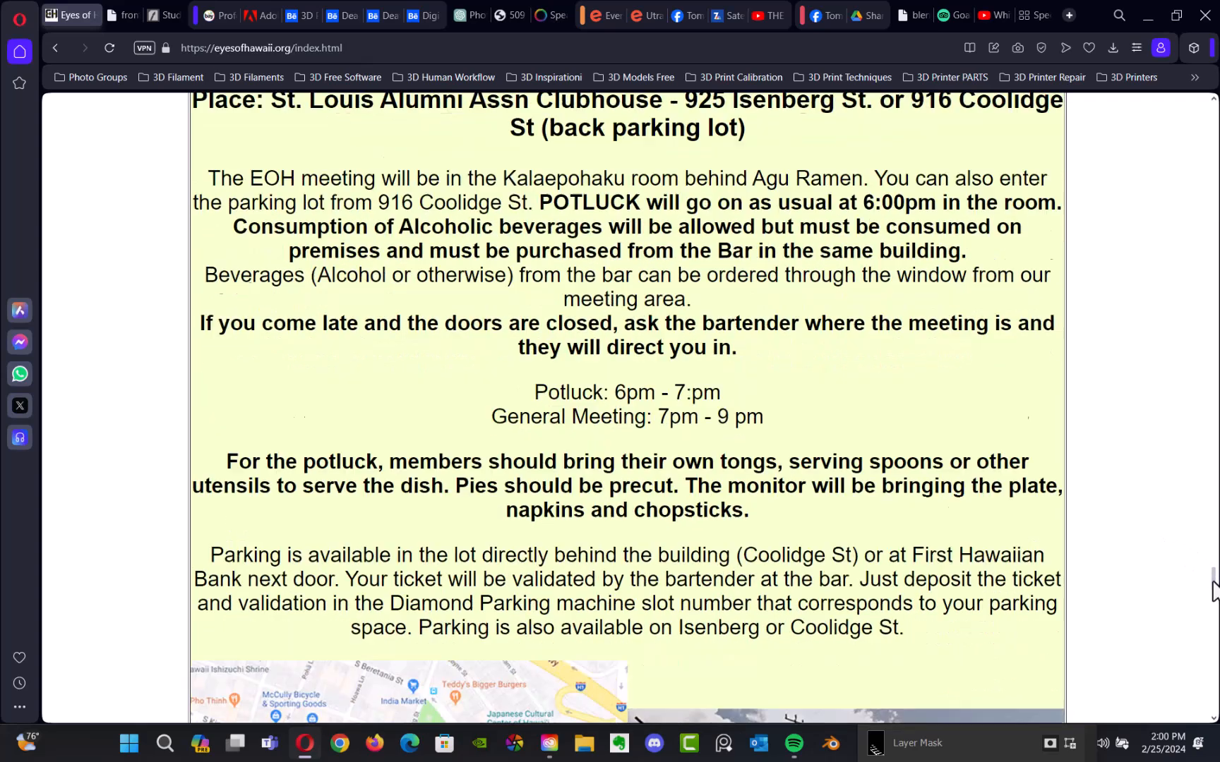
pyautogui.scroll(-1, 1210, 603)
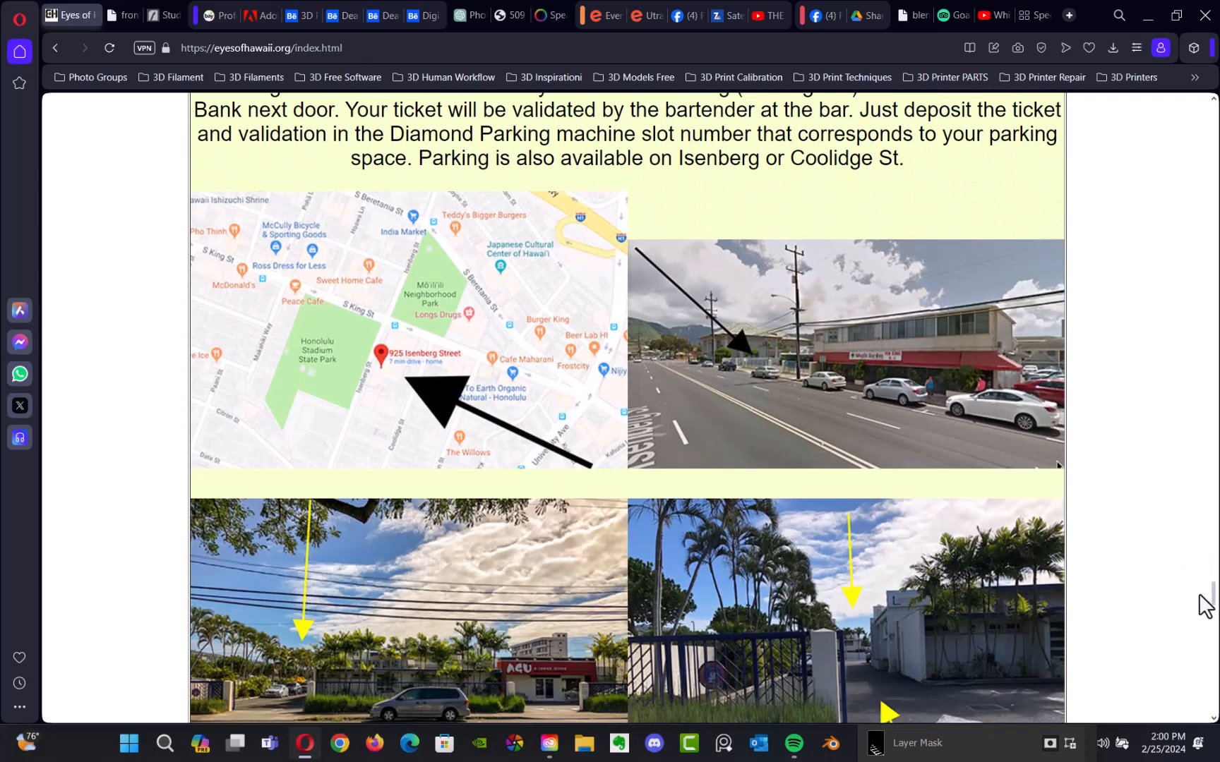
pyautogui.scroll(1, 1205, 606)
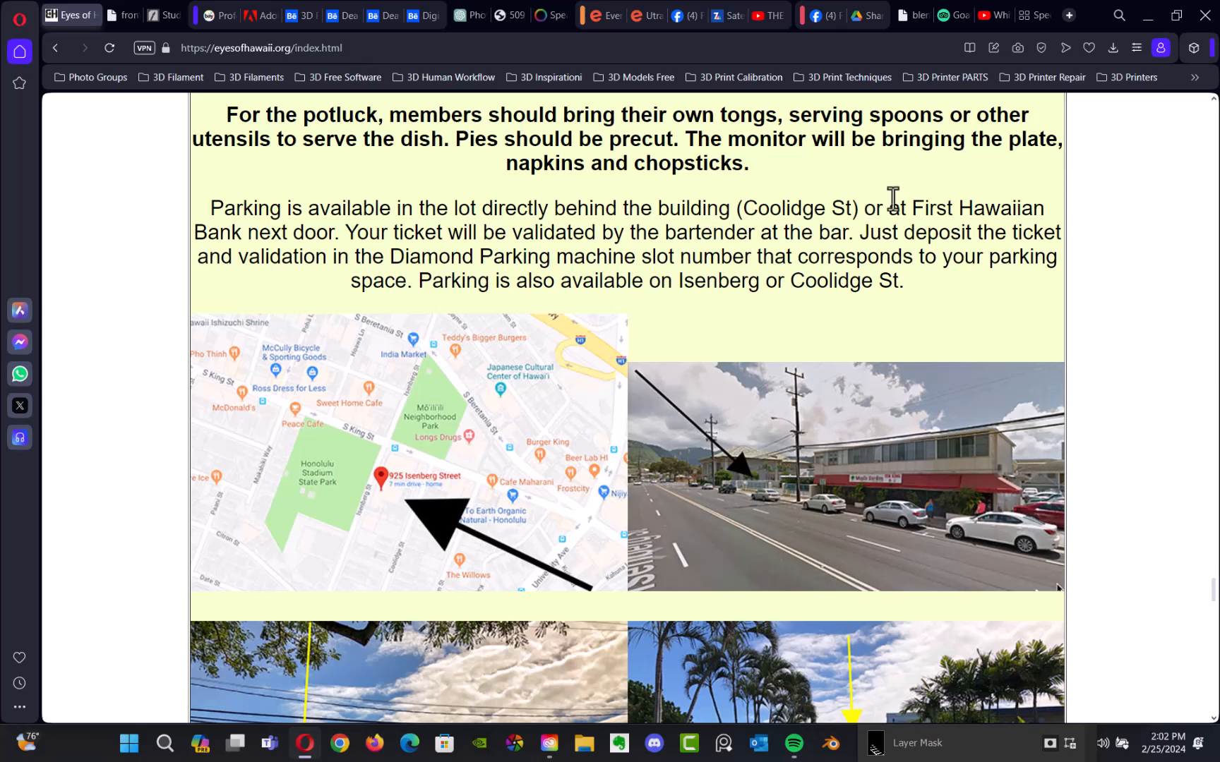
# Switch back to Photoshop and lower the opacity of Layer 2's stair texture to 58%.
pyautogui.click(1147, 15)
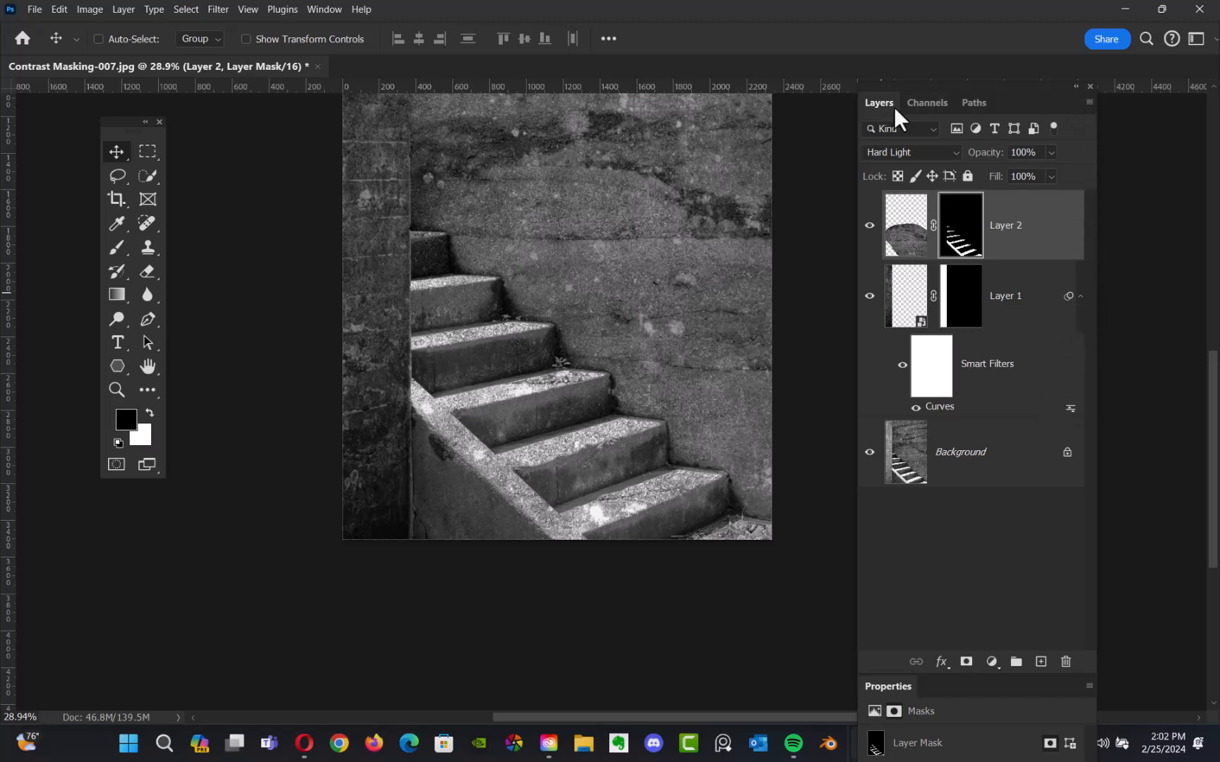
pyautogui.click(1089, 105)
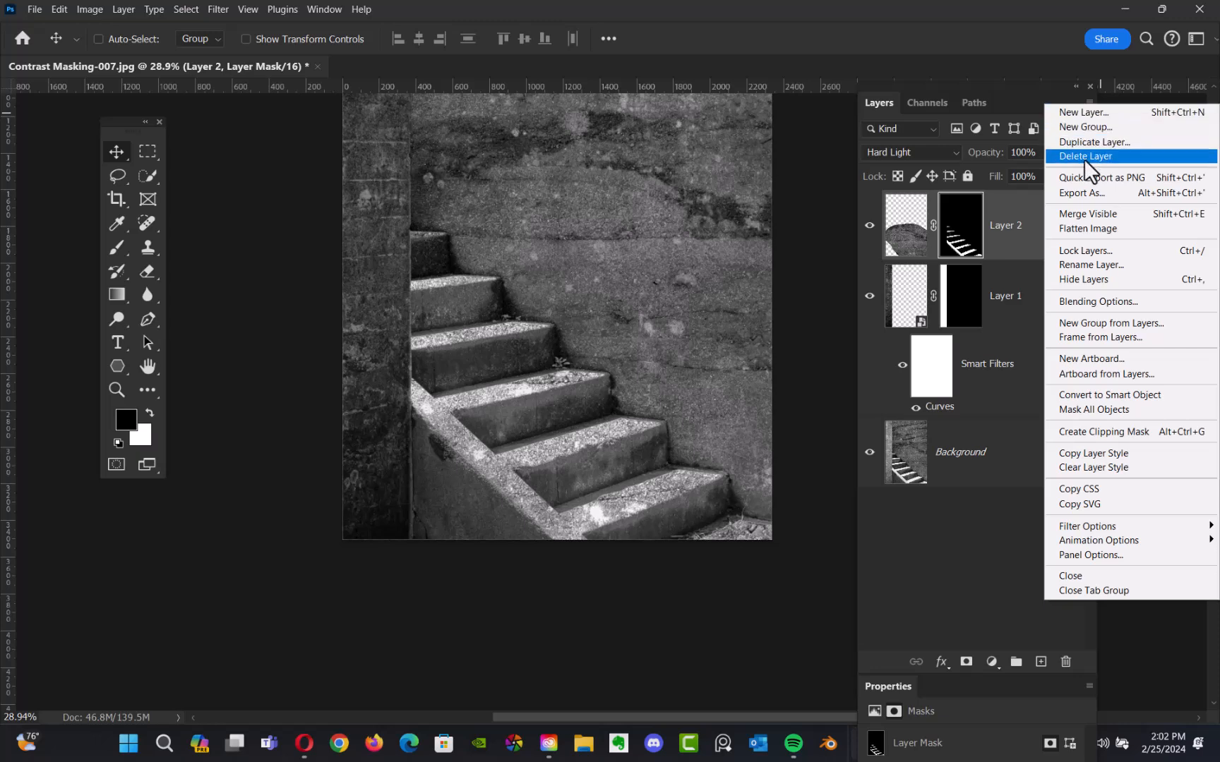
pyautogui.click(1134, 235)
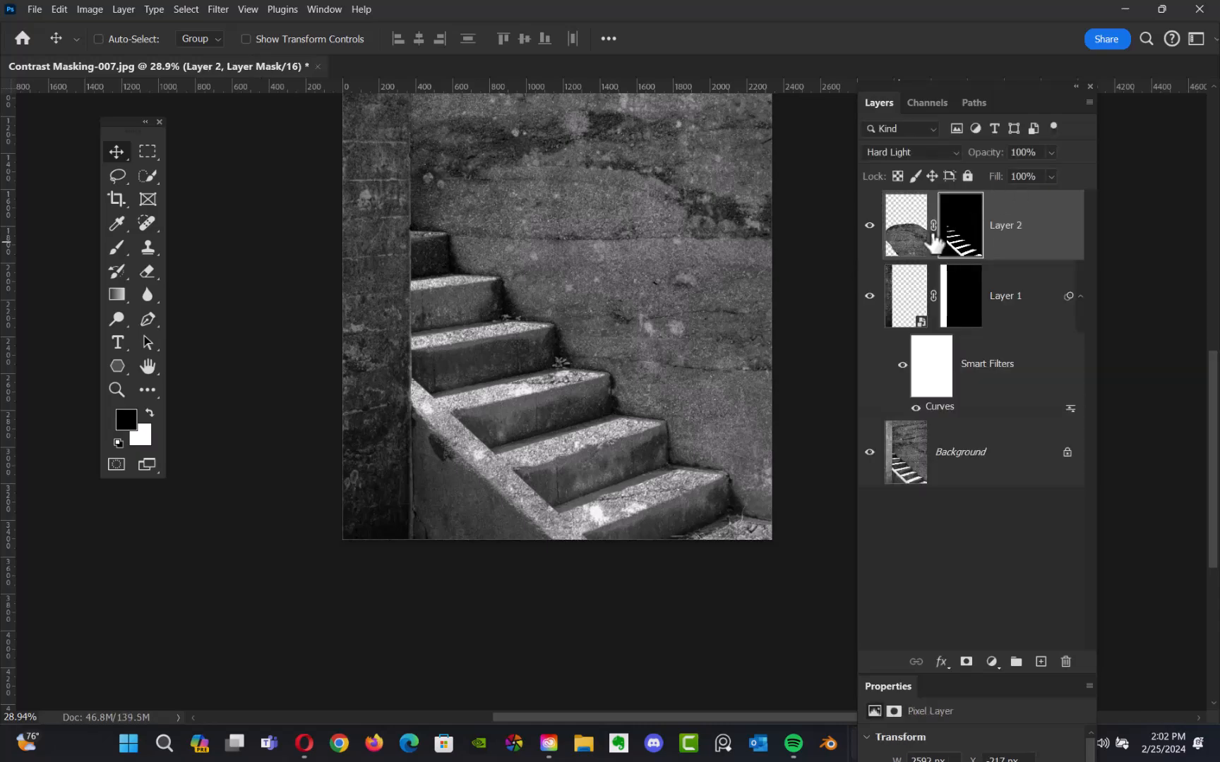
pyautogui.scroll(5, 754, 385)
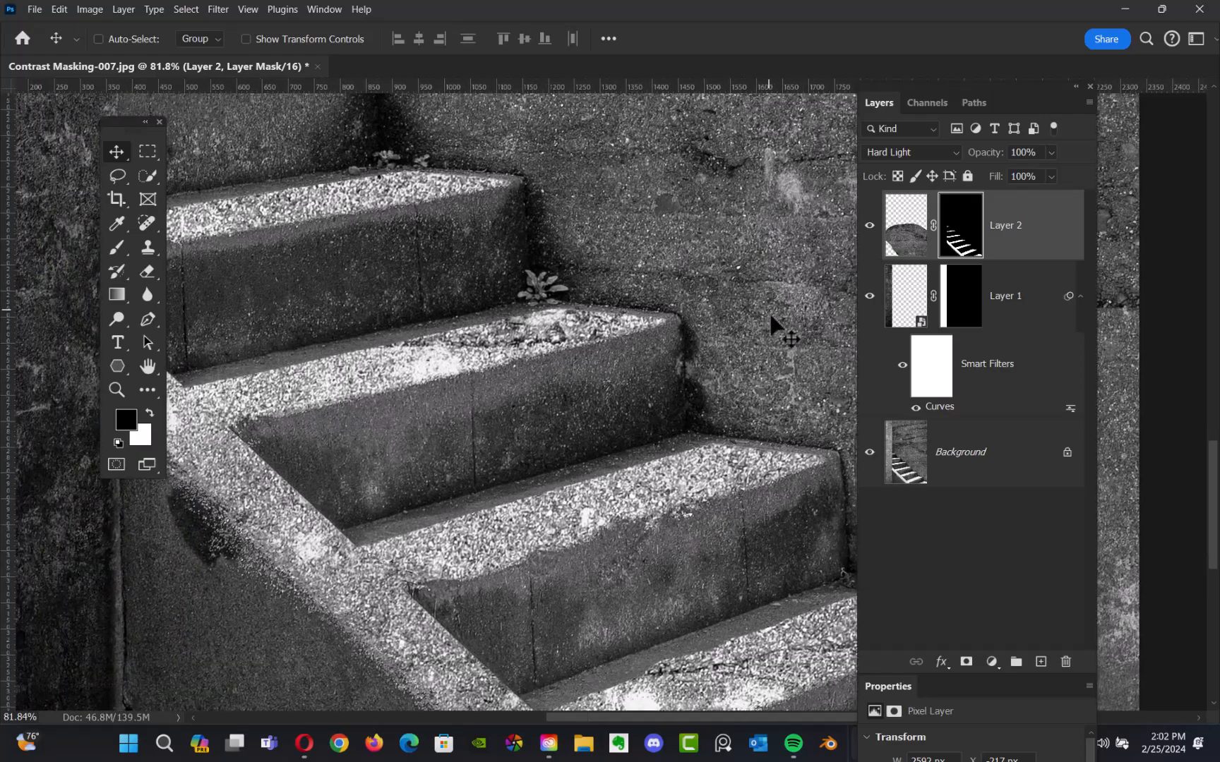
pyautogui.moveTo(621, 336); pyautogui.dragTo(724, 427)
pyautogui.moveTo(599, 359); pyautogui.dragTo(446, 226)
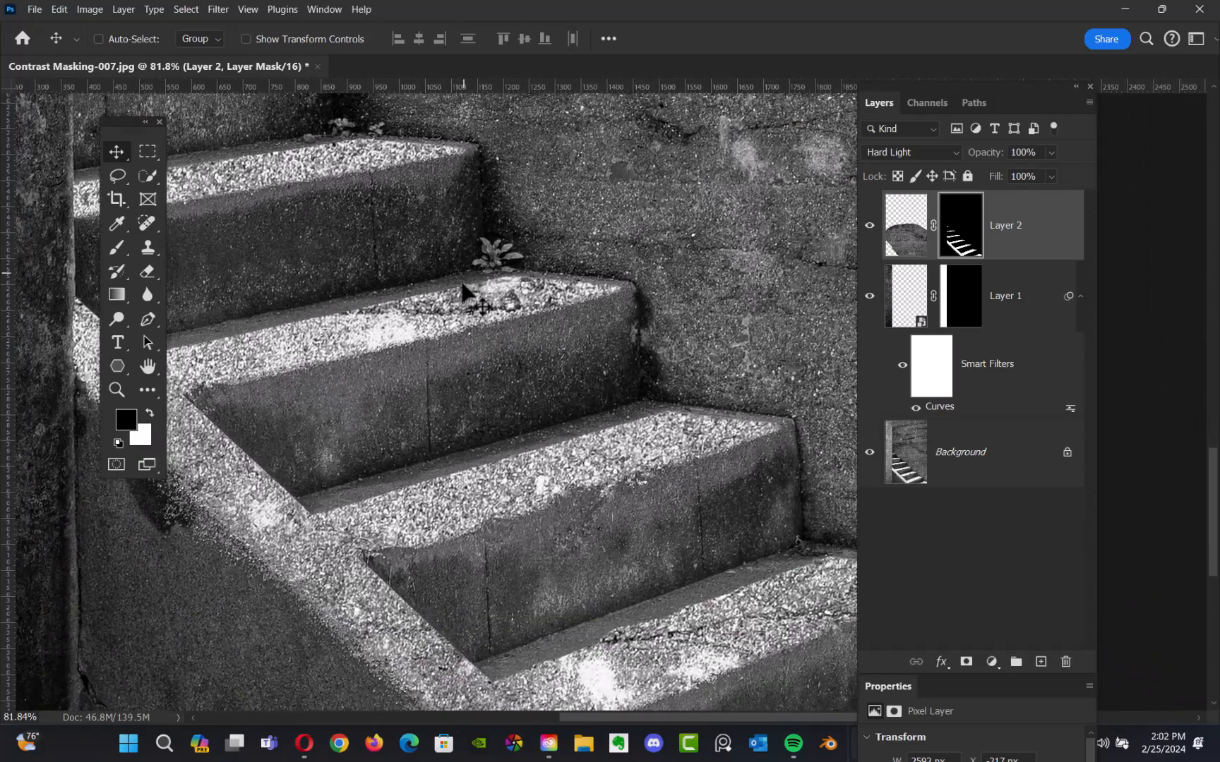
pyautogui.click(907, 225)
pyautogui.moveTo(992, 163); pyautogui.dragTo(972, 164)
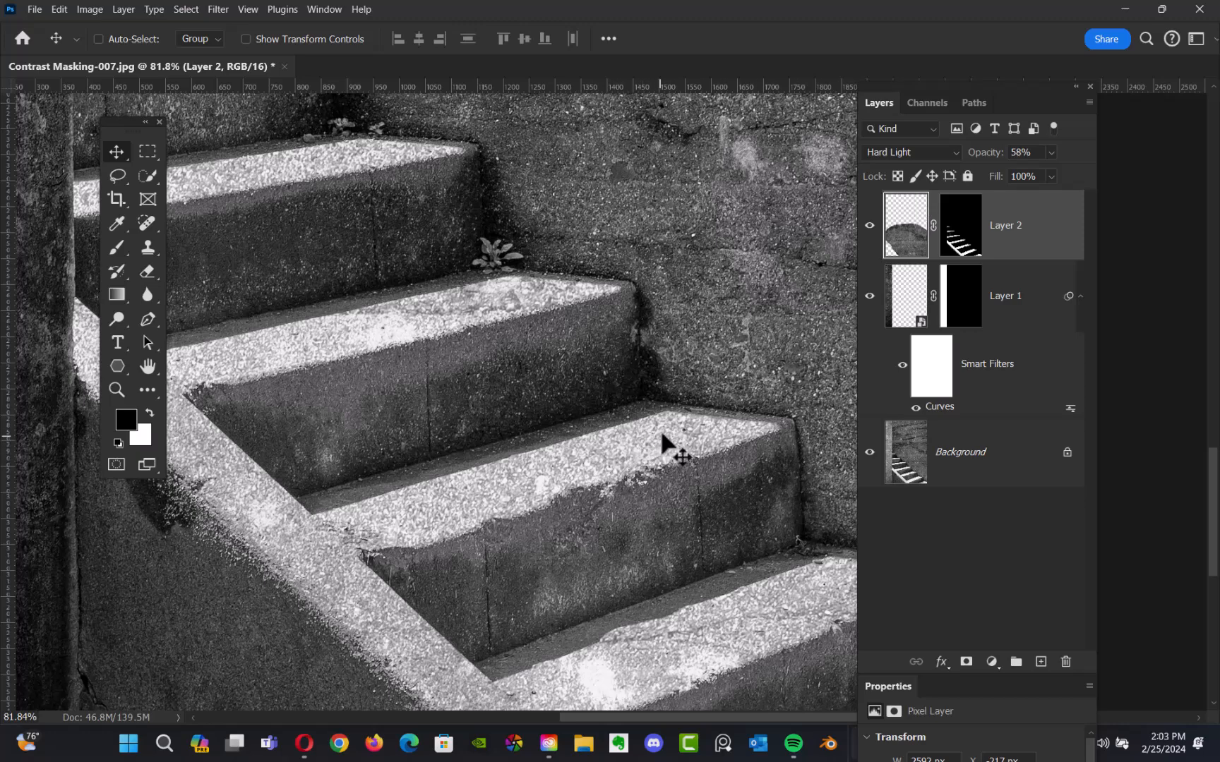
# Show the whole staircase image in full-screen mode with the menu bar and display only the Background layer for comparison.
pyautogui.moveTo(700, 345); pyautogui.dragTo(719, 454)
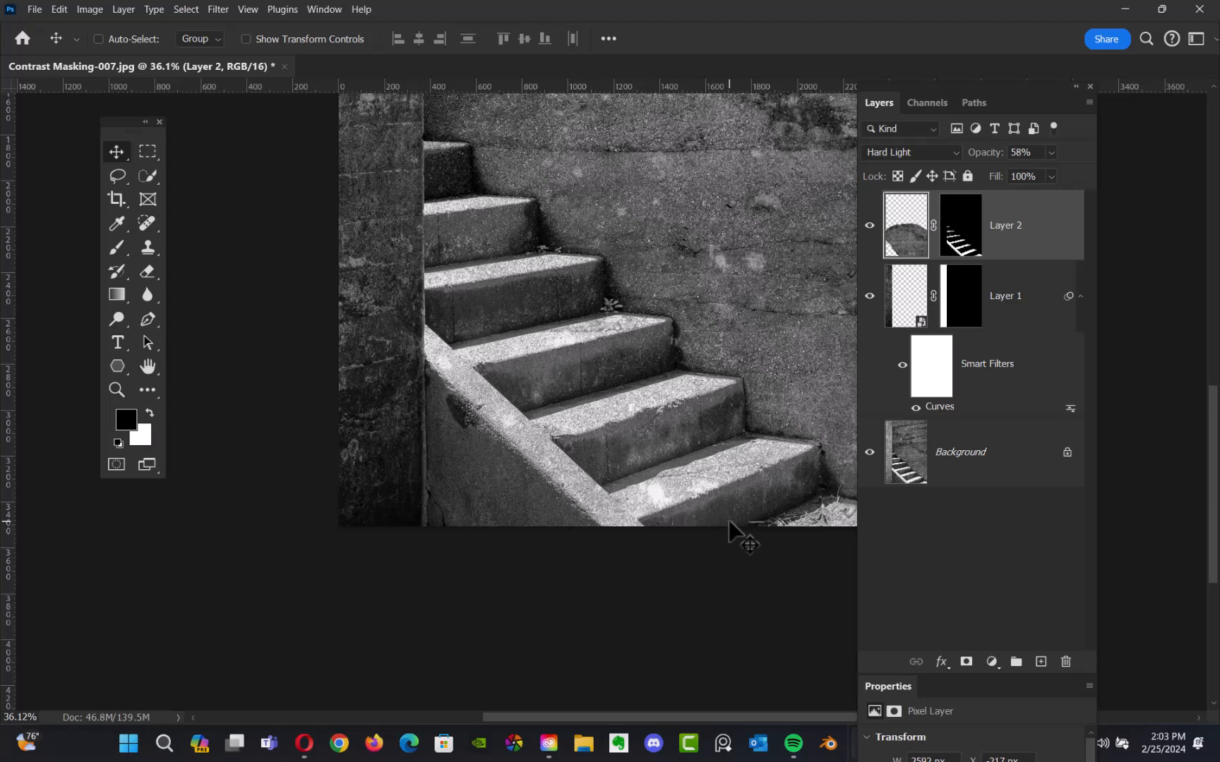
pyautogui.moveTo(706, 417); pyautogui.dragTo(639, 547)
pyautogui.moveTo(710, 457); pyautogui.dragTo(664, 465)
pyautogui.press('f')
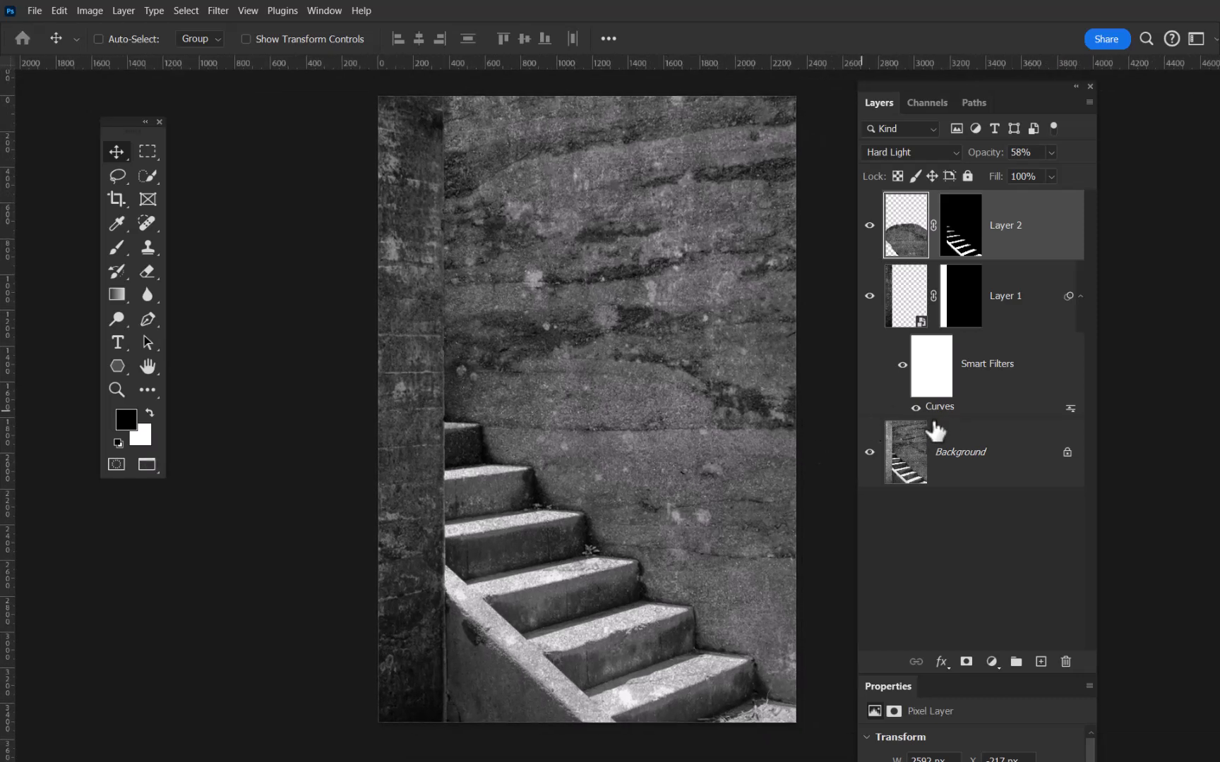
pyautogui.keyDown('alt'); pyautogui.click(870, 452); pyautogui.keyUp('alt')
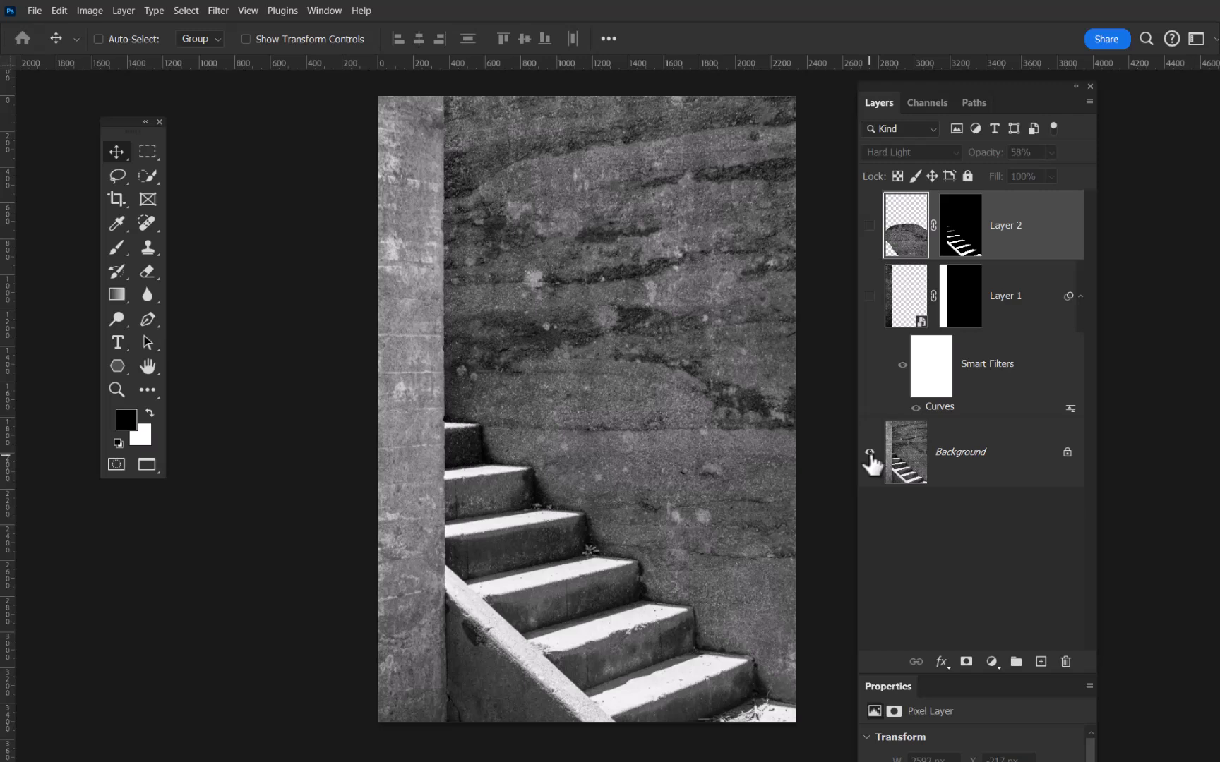
# Compare the original Background with the full composite, ending with Layer 1 and Layer 2 shown again.
pyautogui.keyDown('alt'); pyautogui.click(871, 458); pyautogui.keyUp('alt')
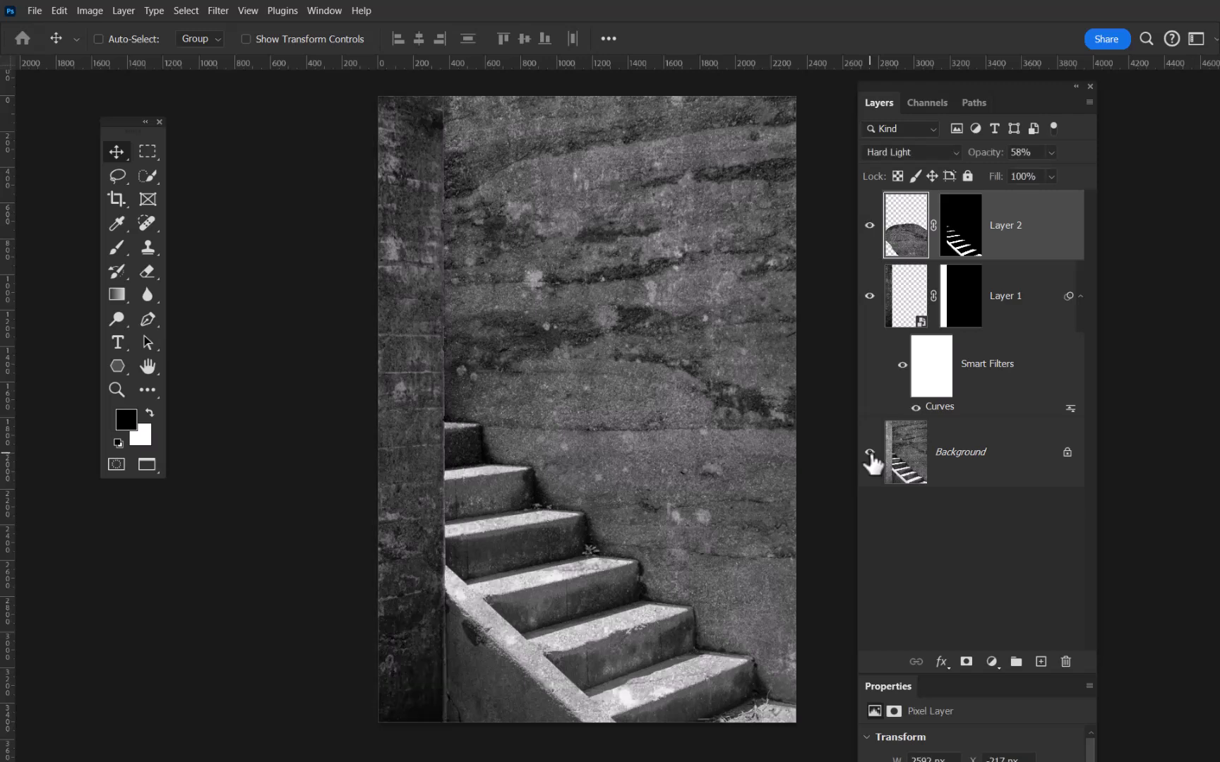
pyautogui.keyDown('alt'); pyautogui.click(871, 457); pyautogui.keyUp('alt')
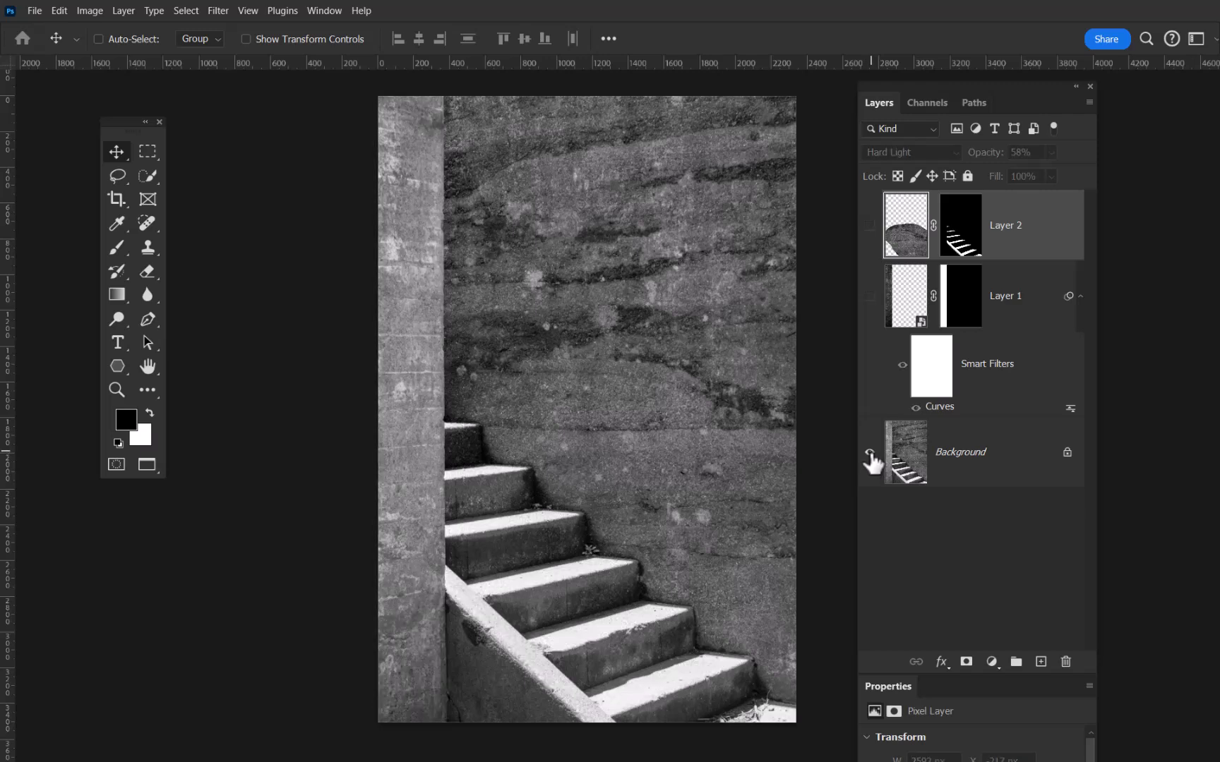
pyautogui.keyDown('alt'); pyautogui.click(871, 458); pyautogui.keyUp('alt')
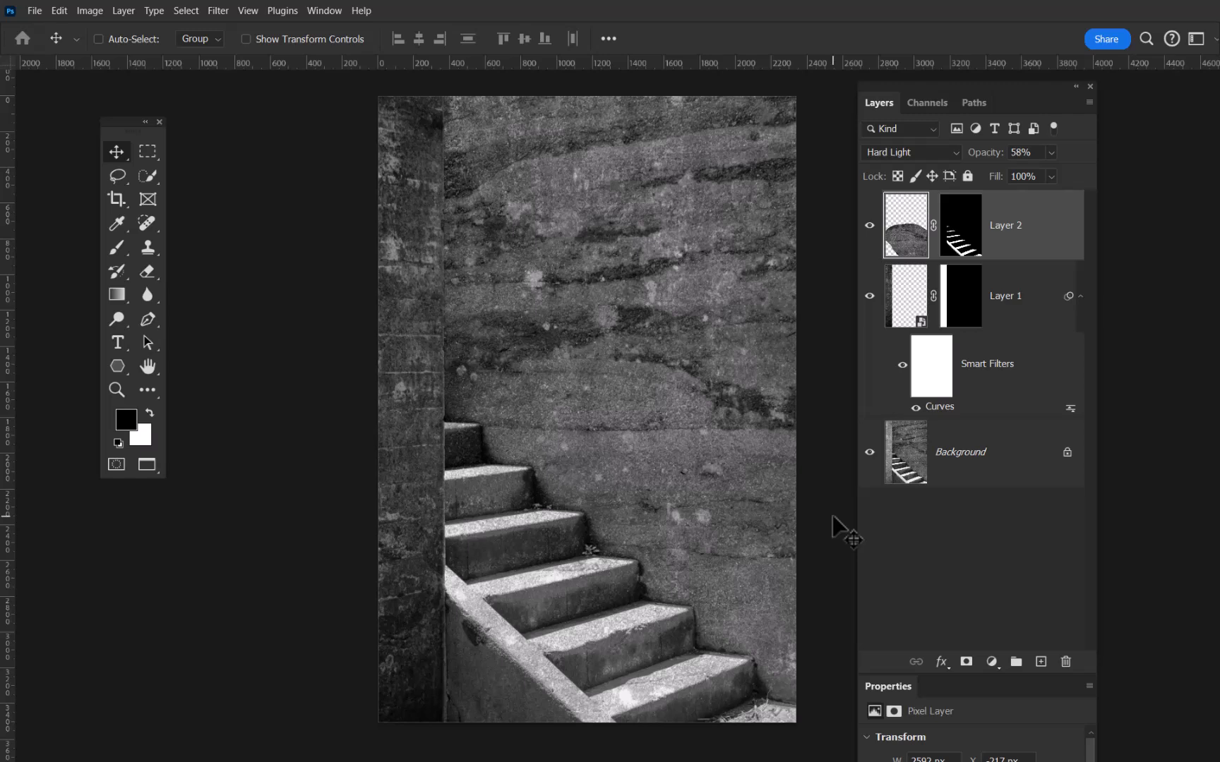
pyautogui.hotkey('alt', 'Tab')
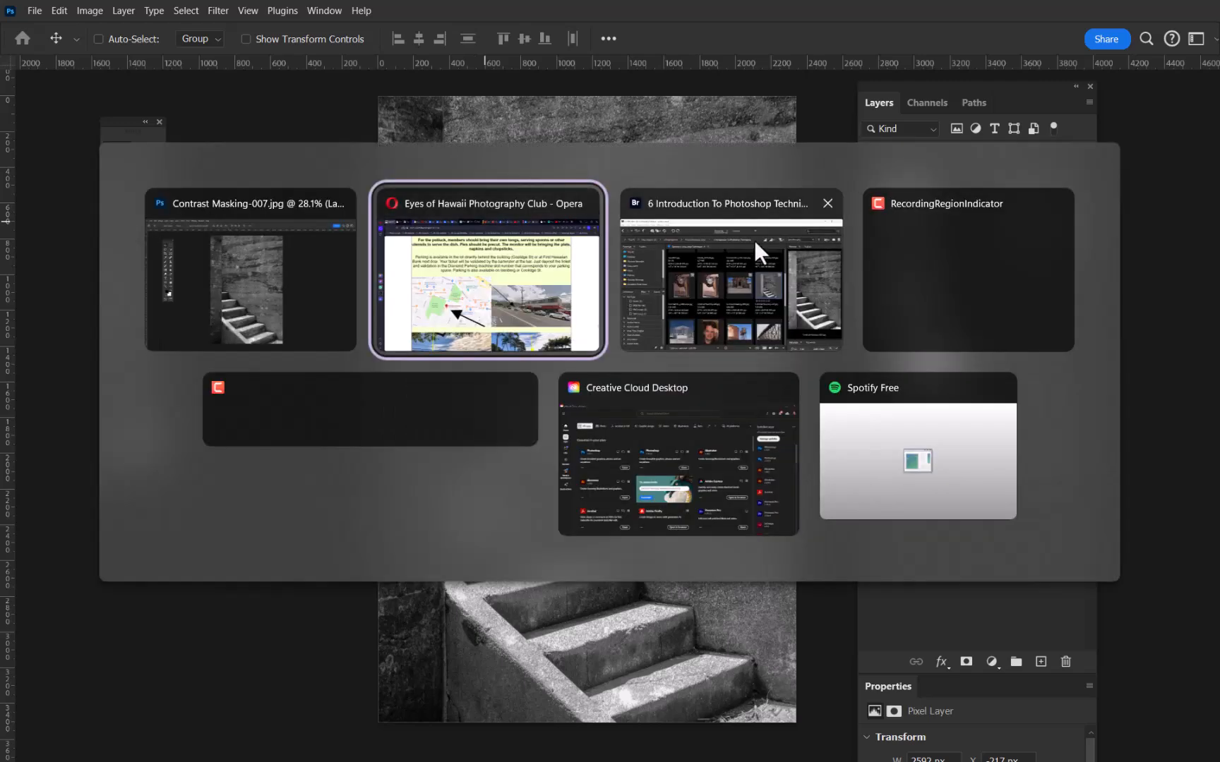
pyautogui.click(946, 245)
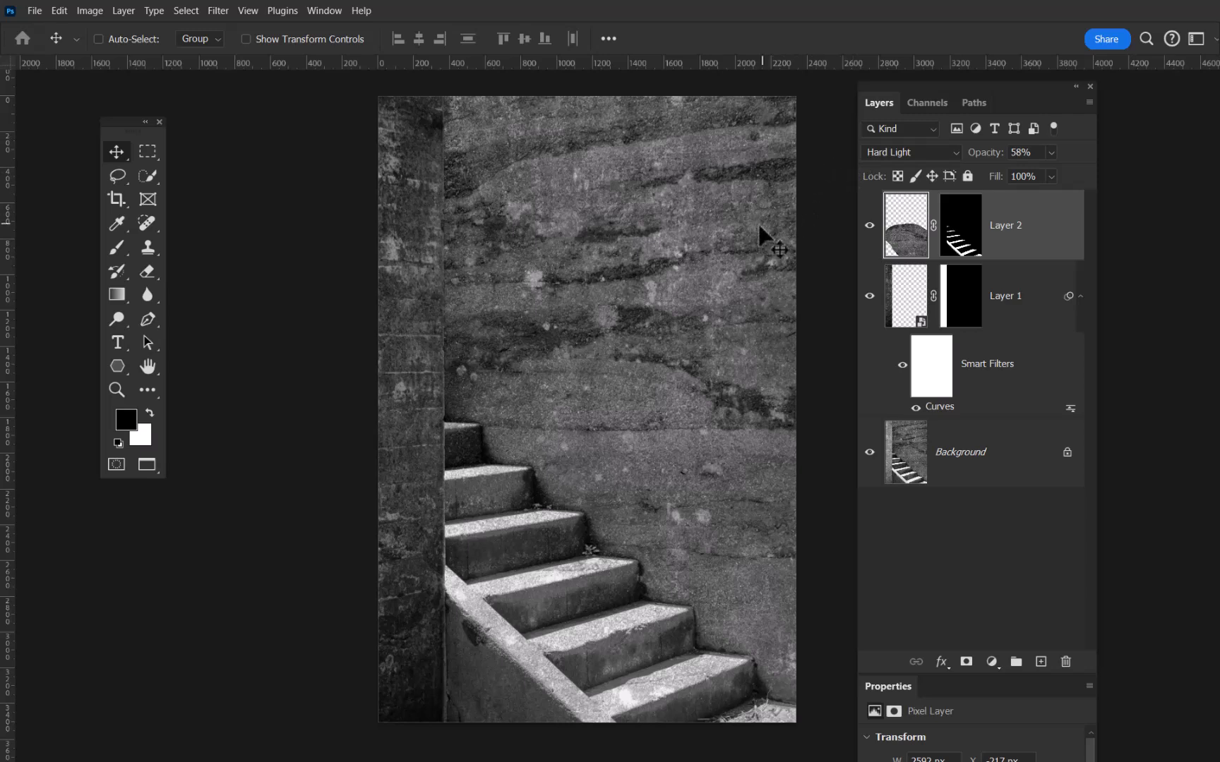
# Quit Photoshop without saving the changes to Contrast Masking-007.jpg.
pyautogui.press('ctrl')
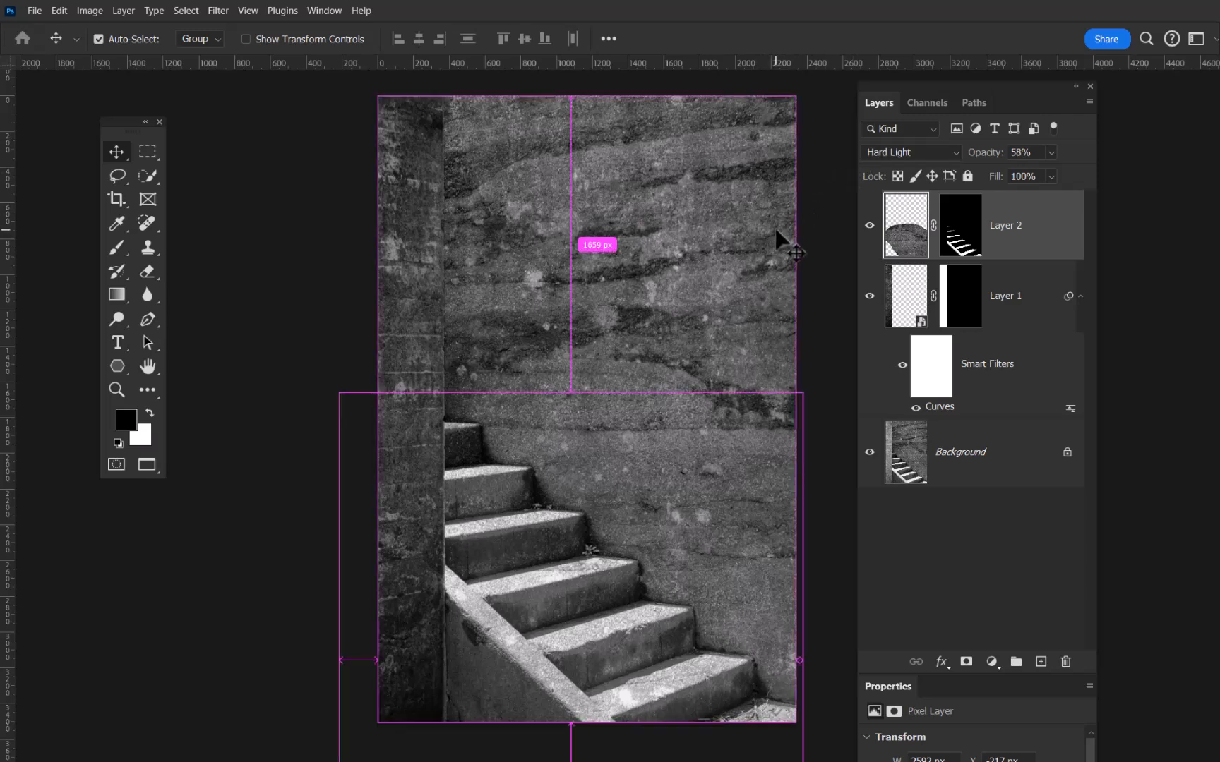
pyautogui.hotkey('ctrl', 'q')
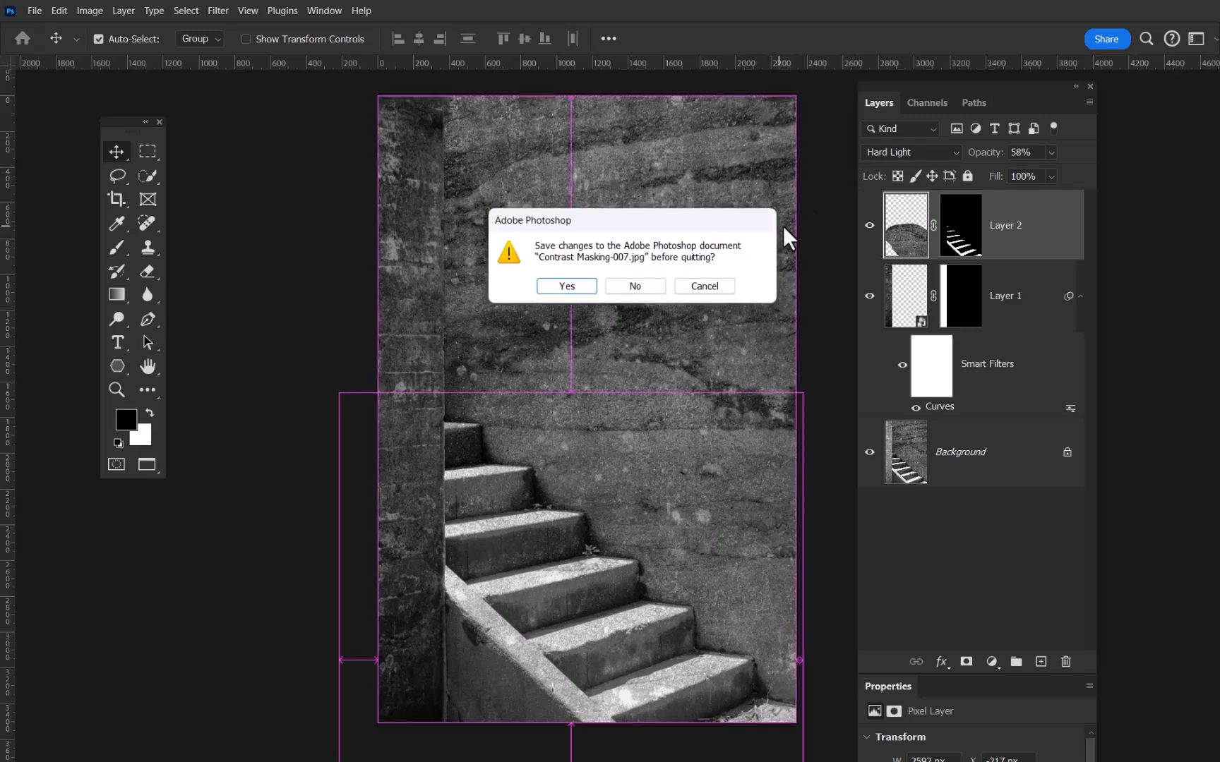
pyautogui.click(638, 286)
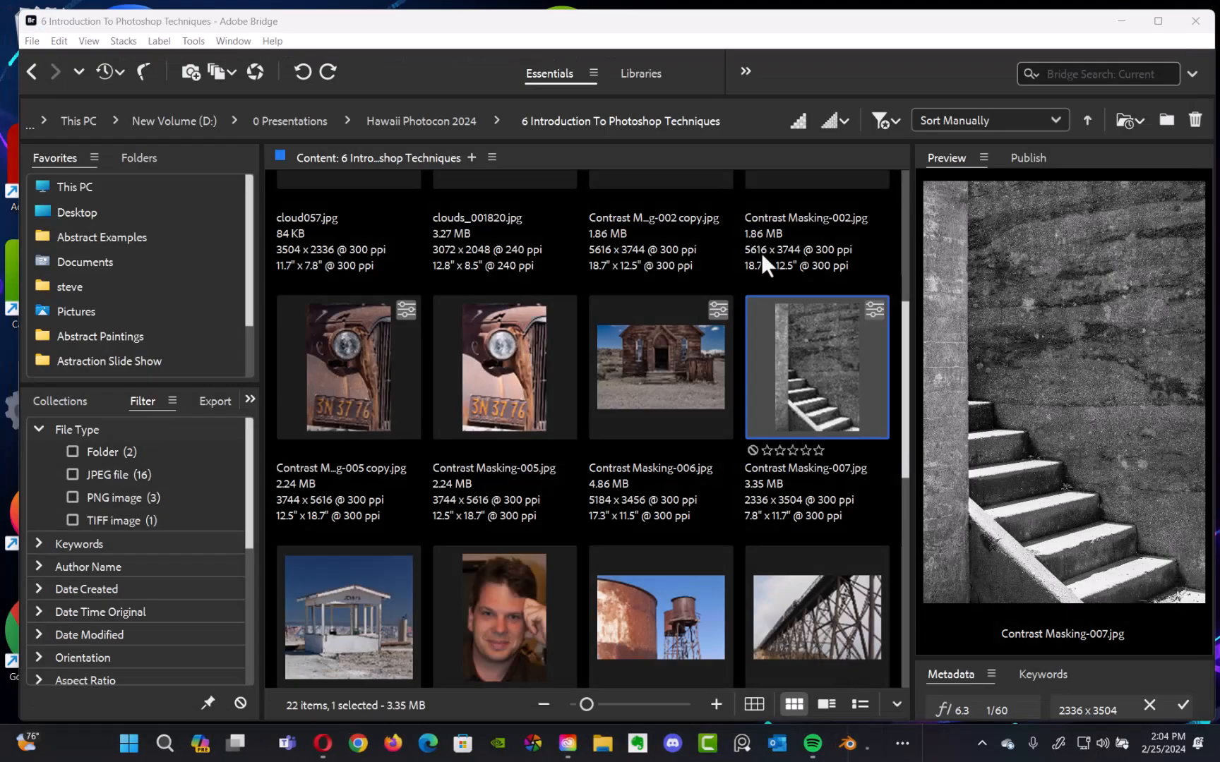
# Close the Adobe Bridge and Creative Cloud Desktop windows to clear the desktop.
pyautogui.click(1195, 21)
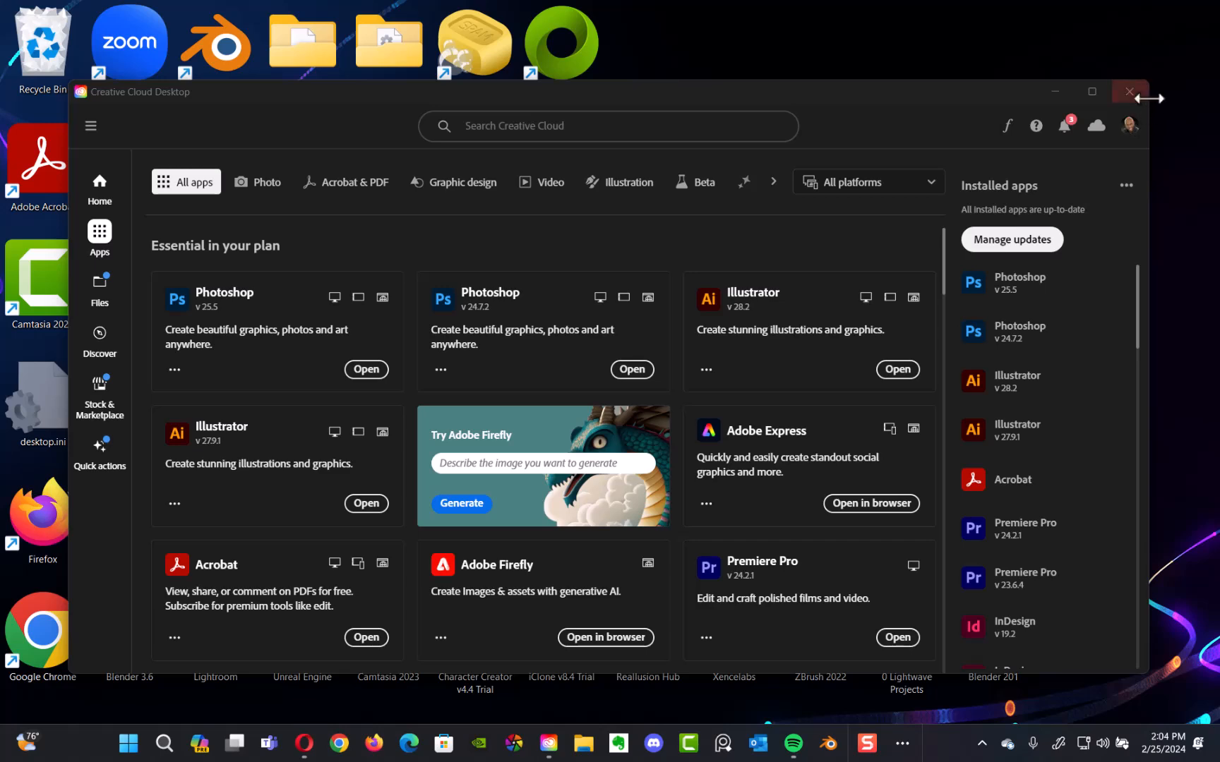
pyautogui.click(1127, 96)
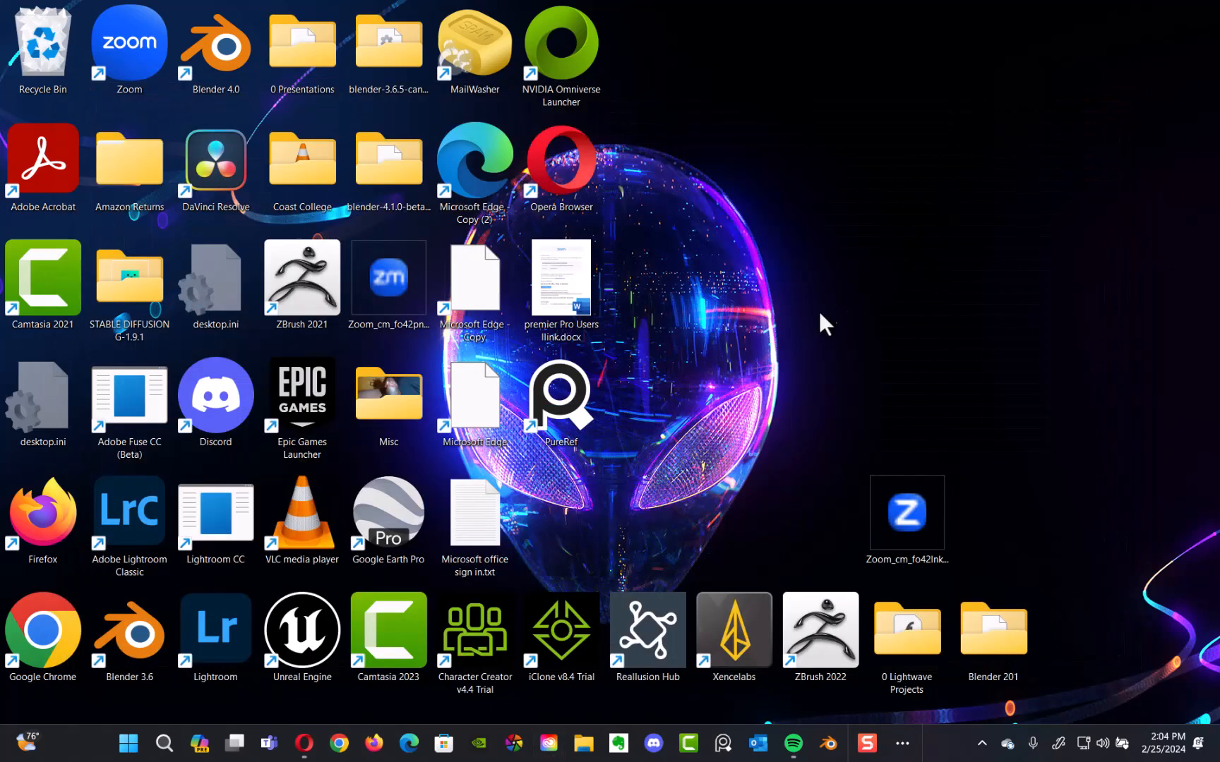